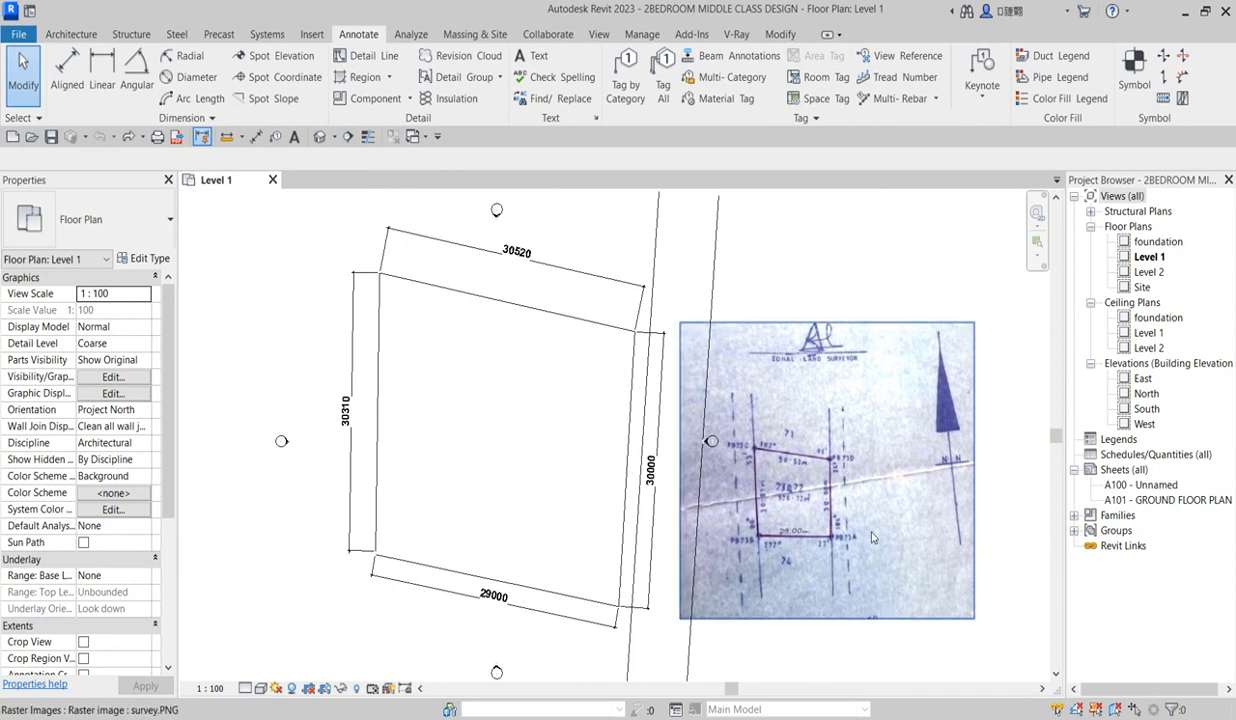
Examine the survey plan image and compare its plot shape with the boundary drawn beside it
{"action": "scroll", "coordinate": [871, 538], "scroll_direction": "up", "scroll_amount": 2}
{"action": "scroll", "coordinate": [634, 451], "scroll_direction": "up", "scroll_amount": 5}
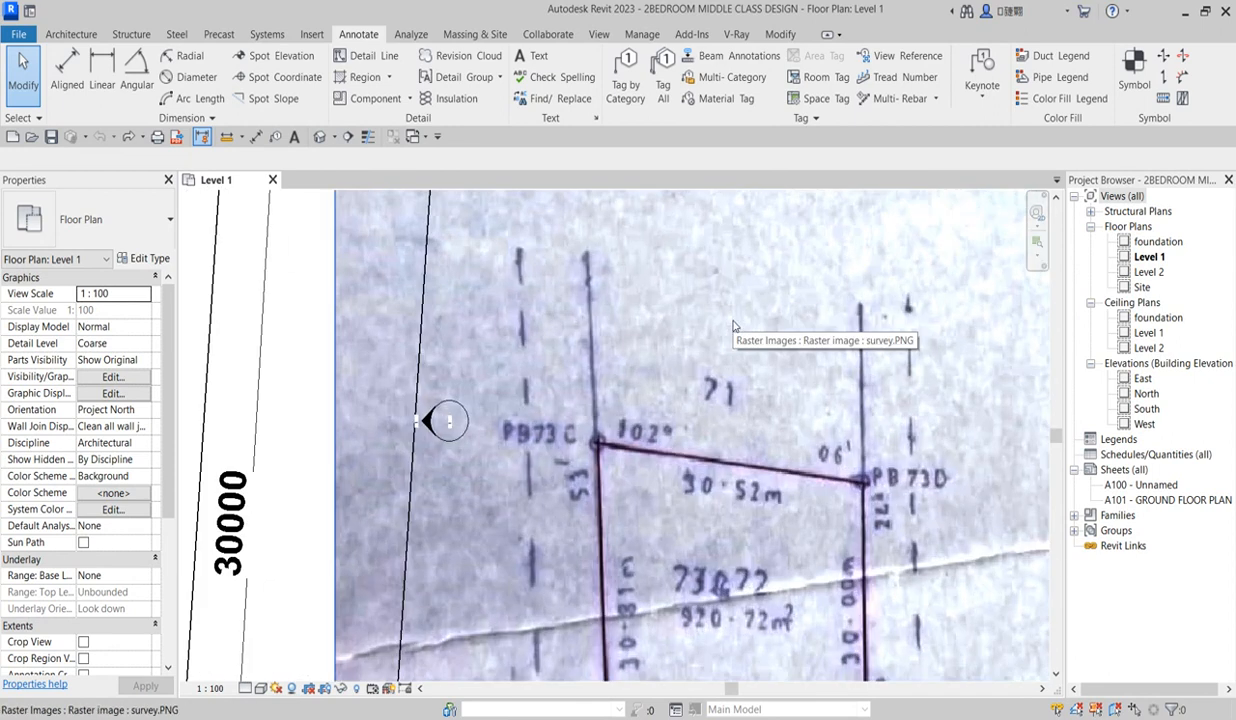
{"action": "scroll", "coordinate": [755, 455], "scroll_direction": "down", "scroll_amount": 3}
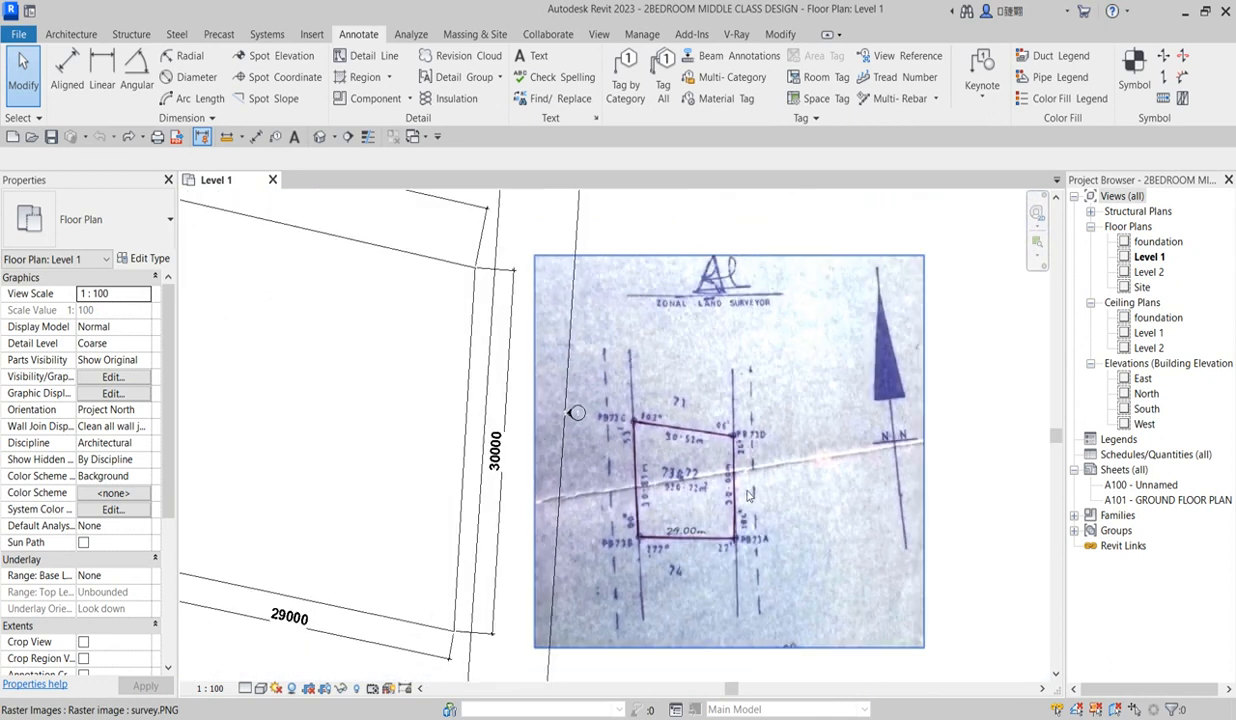
{"action": "scroll", "coordinate": [745, 497], "scroll_direction": "down", "scroll_amount": 3}
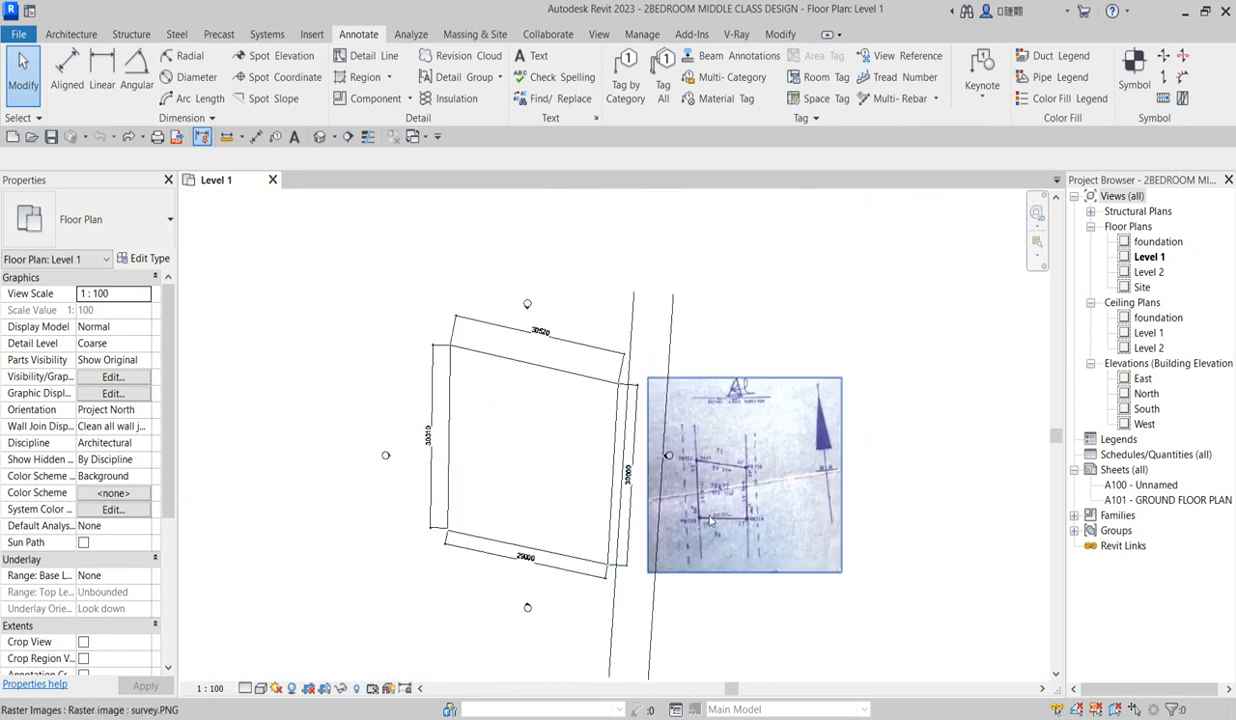
{"action": "scroll", "coordinate": [739, 490], "scroll_direction": "up", "scroll_amount": 2}
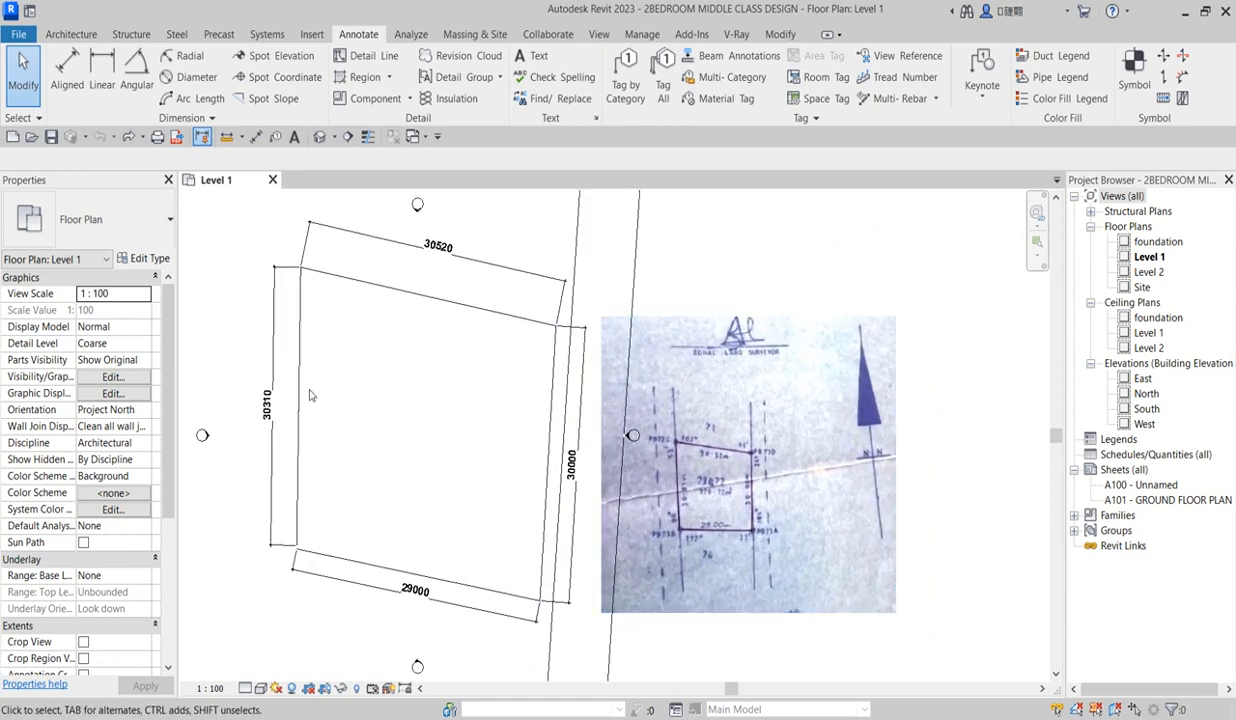
{"action": "scroll", "coordinate": [420, 450], "scroll_direction": "down", "scroll_amount": 2}
{"action": "scroll", "coordinate": [335, 493], "scroll_direction": "up", "scroll_amount": 2}
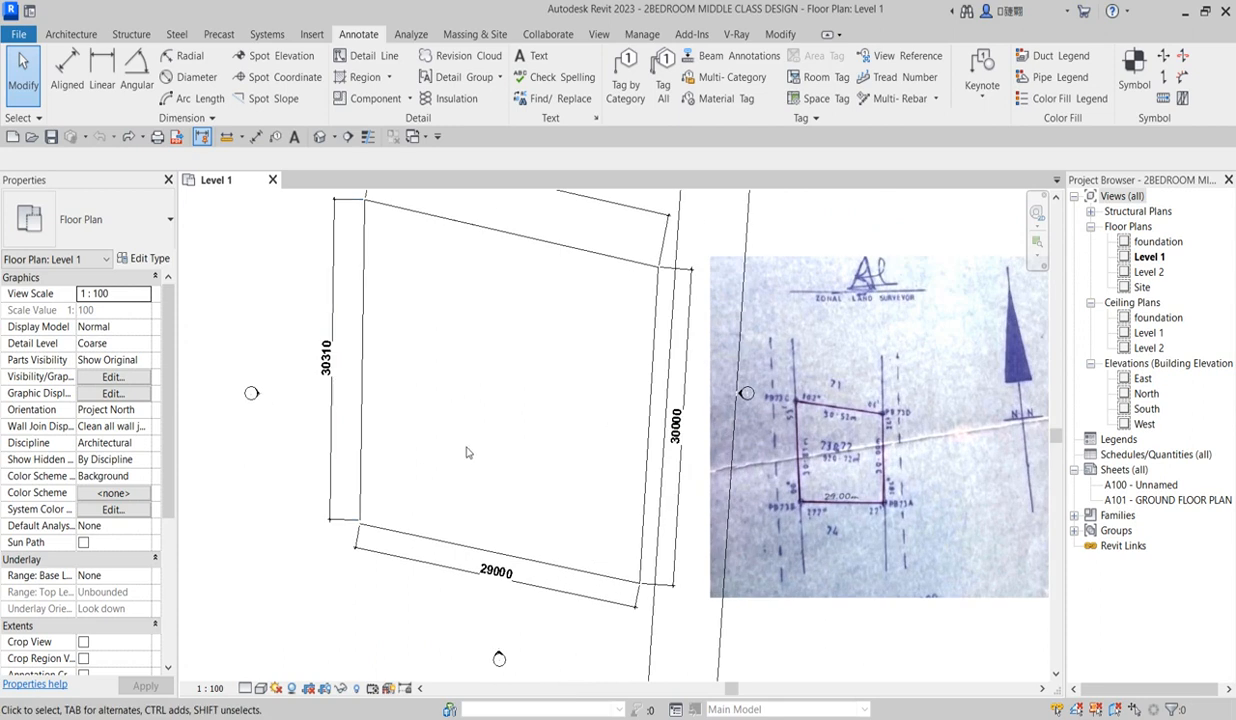
{"action": "scroll", "coordinate": [470, 500], "scroll_direction": "down", "scroll_amount": 2}
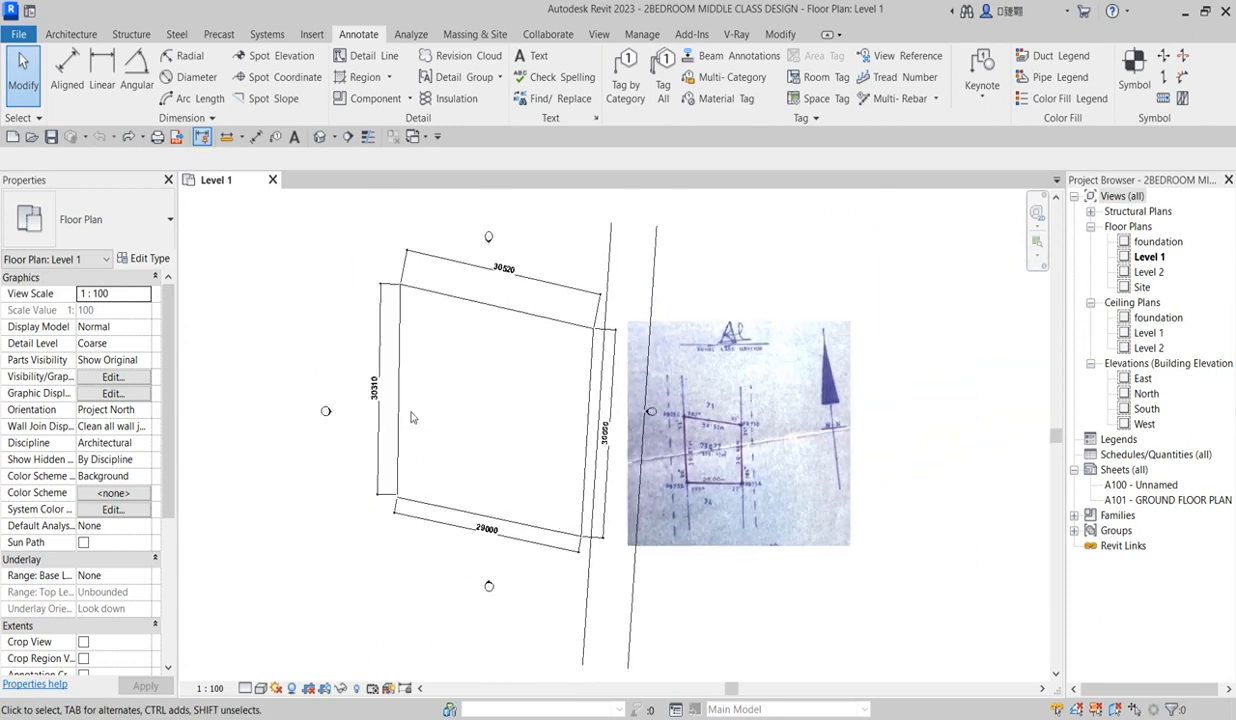
{"action": "scroll", "coordinate": [411, 418], "scroll_direction": "up", "scroll_amount": 2}
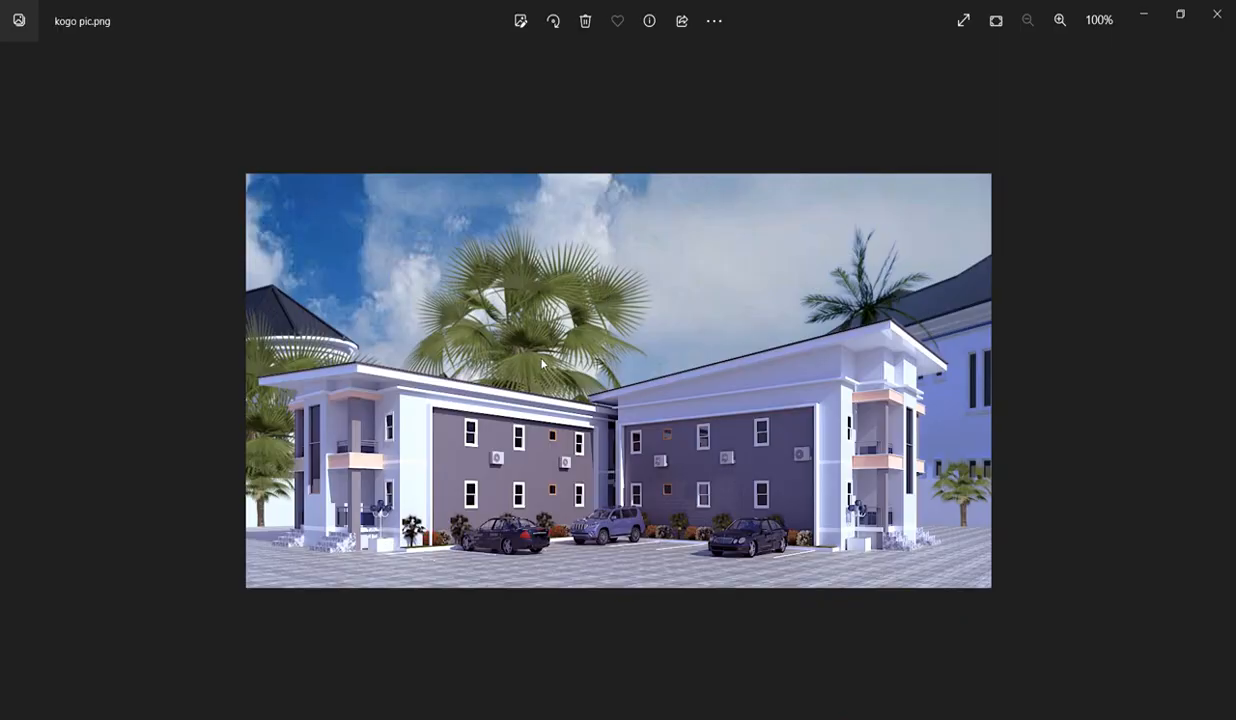
Inspect the building rendering kogo pic.png and return to the Level 1 floor plan in Revit
{"action": "scroll", "coordinate": [541, 364], "scroll_direction": "up", "scroll_amount": 3}
{"action": "scroll", "coordinate": [538, 510], "scroll_direction": "down", "scroll_amount": 3}
{"action": "left_click", "coordinate": [703, 717]}
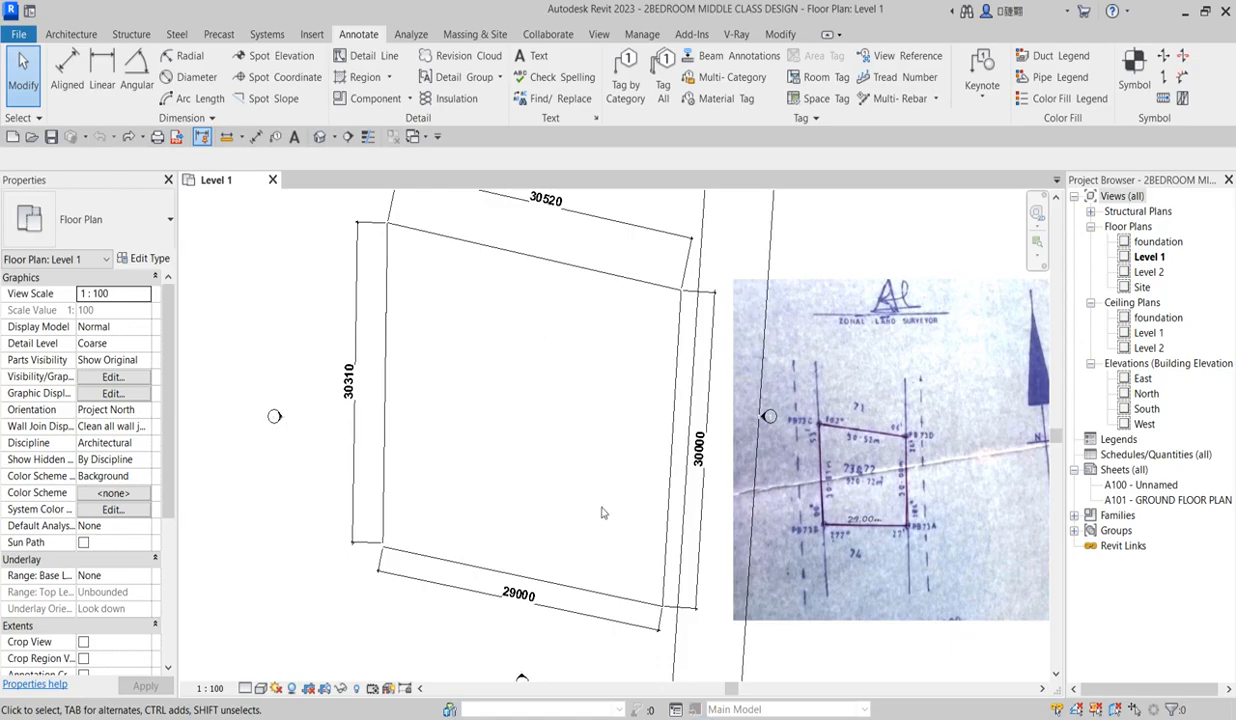
Check the dimensioned plot edges, corners and adjoining road lines against the survey plan image
{"action": "scroll", "coordinate": [635, 490], "scroll_direction": "down", "scroll_amount": 2}
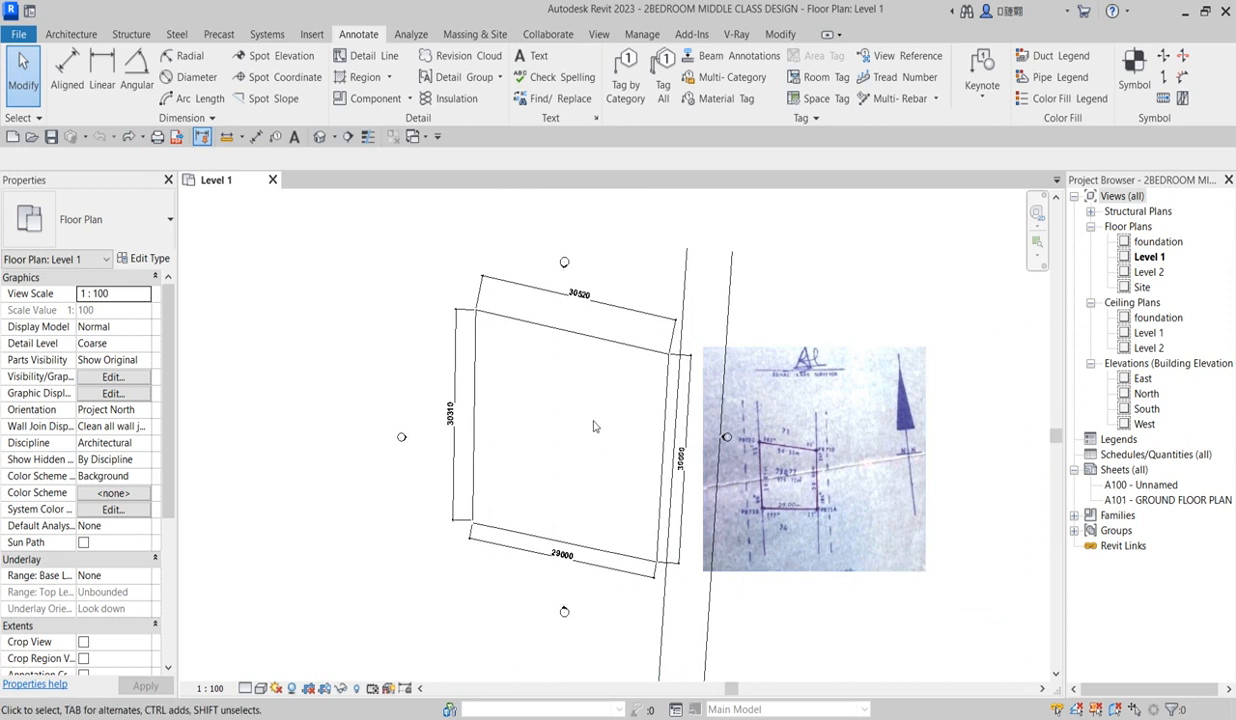
{"action": "scroll", "coordinate": [518, 380], "scroll_direction": "up", "scroll_amount": 2}
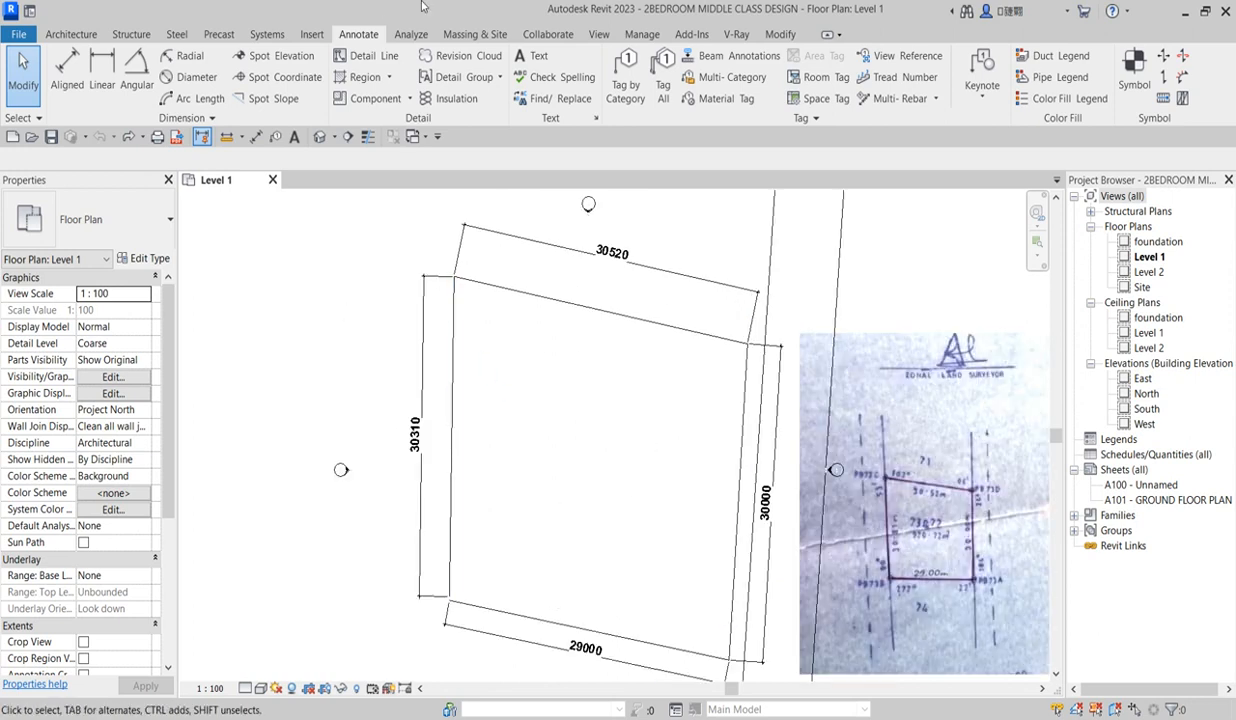
{"action": "scroll", "coordinate": [556, 344], "scroll_direction": "down", "scroll_amount": 2}
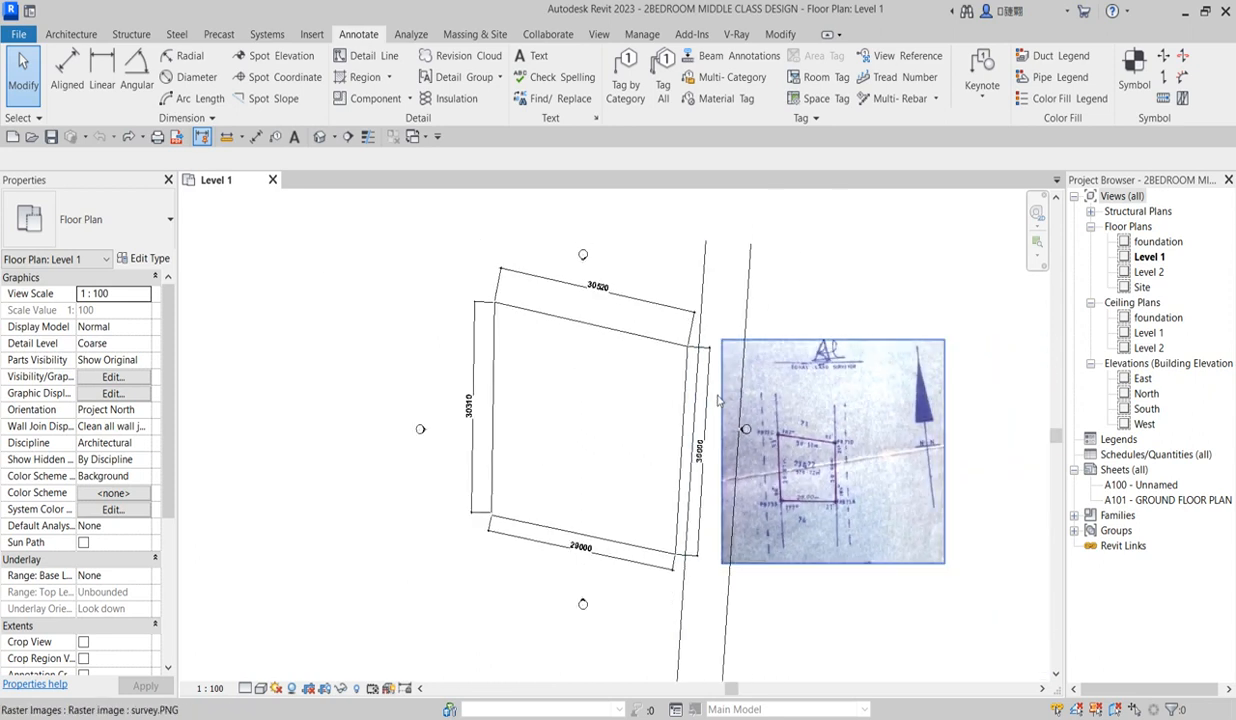
{"action": "scroll", "coordinate": [717, 400], "scroll_direction": "up", "scroll_amount": 3}
{"action": "scroll", "coordinate": [624, 353], "scroll_direction": "down", "scroll_amount": 3}
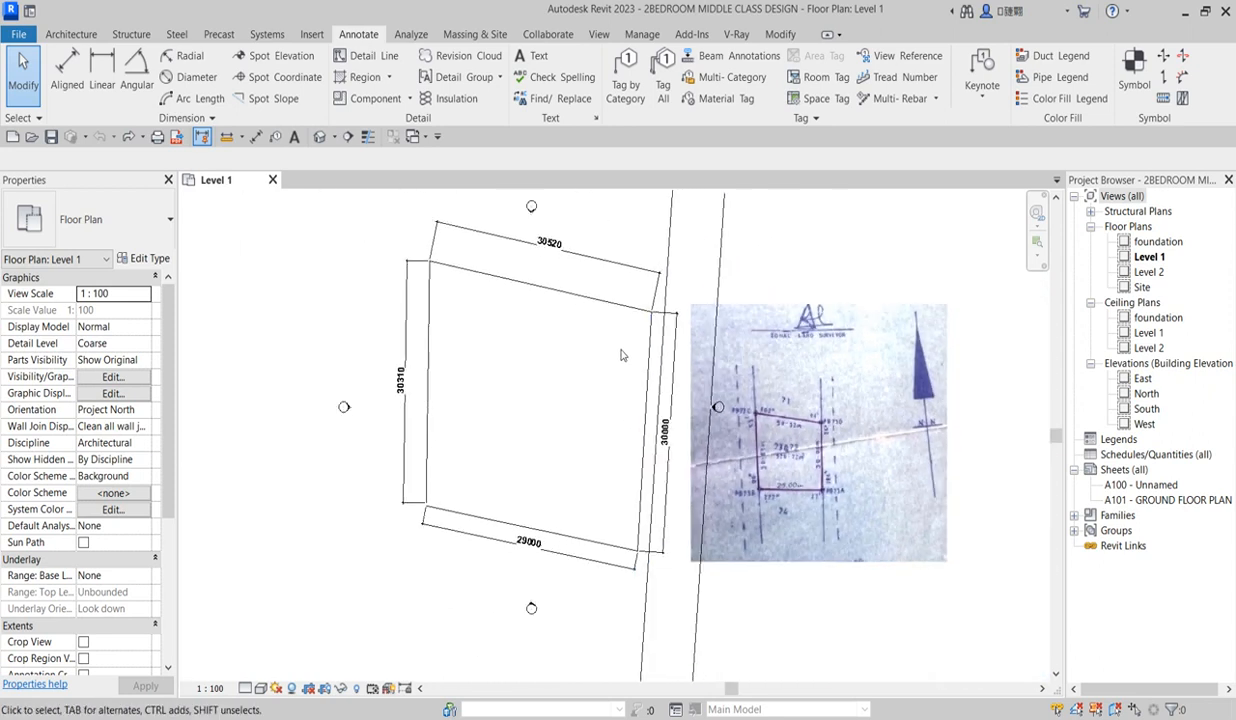
{"action": "scroll", "coordinate": [600, 300], "scroll_direction": "down", "scroll_amount": 1}
{"action": "scroll", "coordinate": [590, 278], "scroll_direction": "up", "scroll_amount": 1}
{"action": "left_click", "coordinate": [596, 281]}
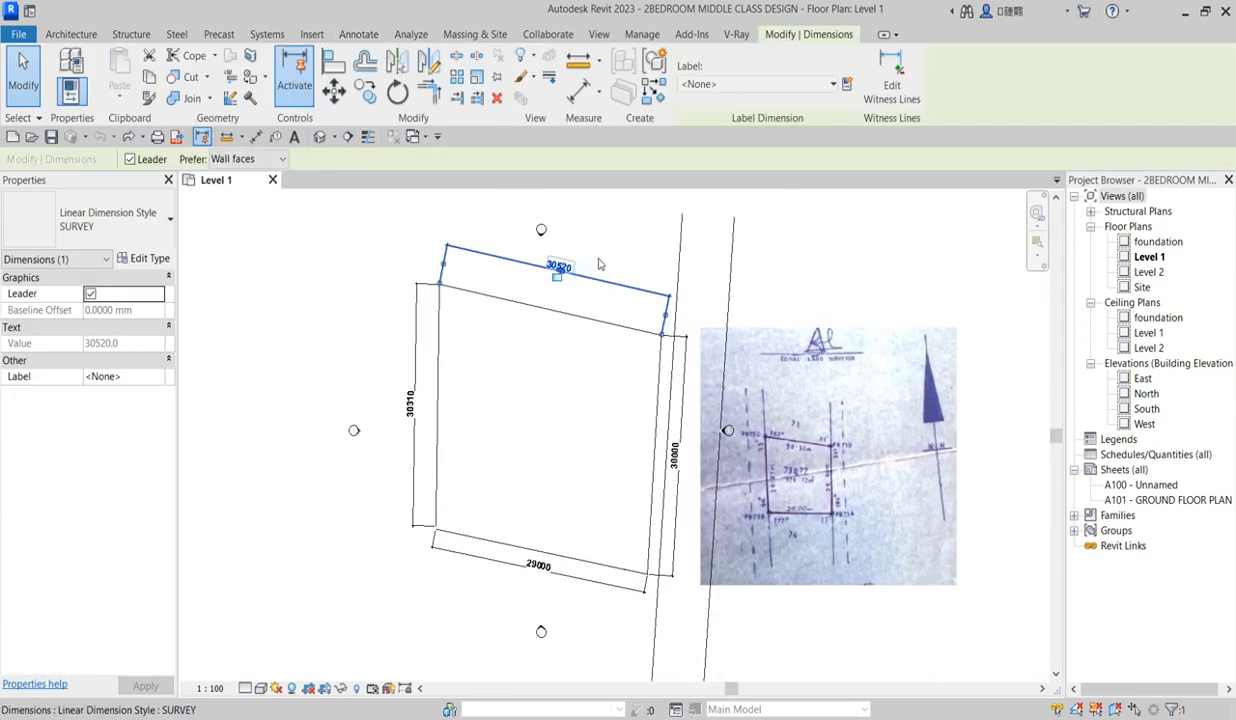
{"action": "left_click", "coordinate": [814, 241]}
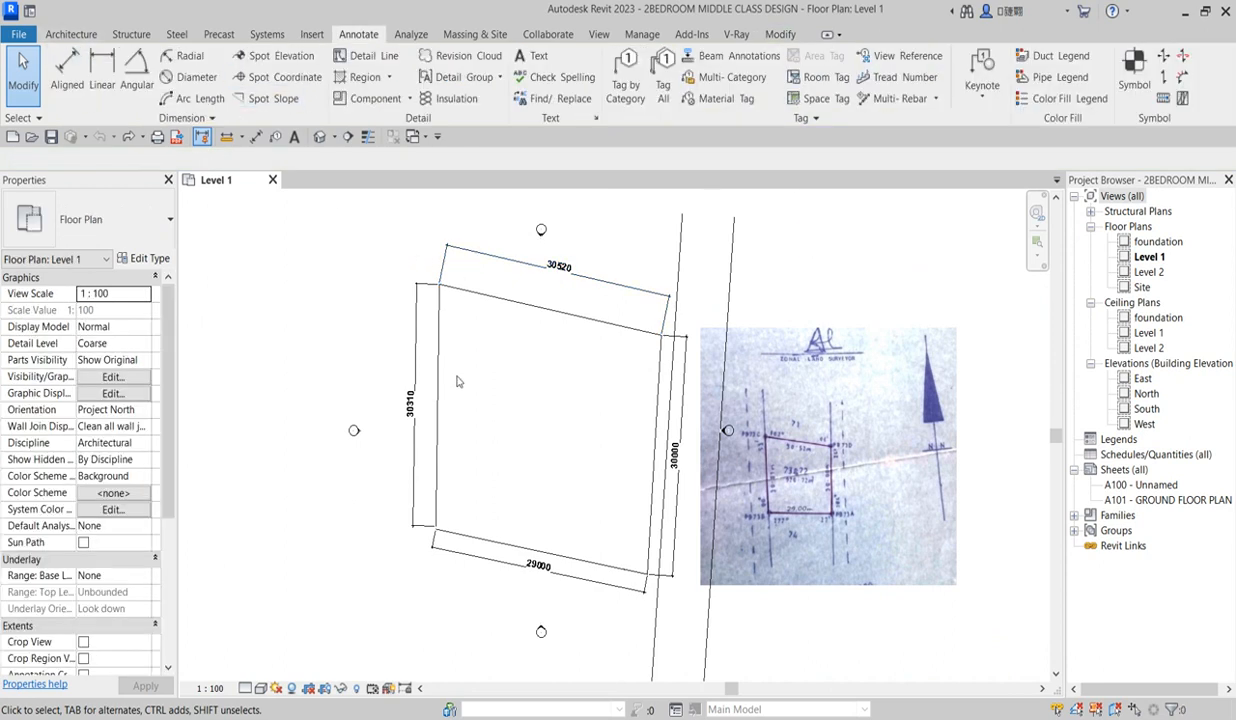
{"action": "scroll", "coordinate": [605, 407], "scroll_direction": "down", "scroll_amount": 2}
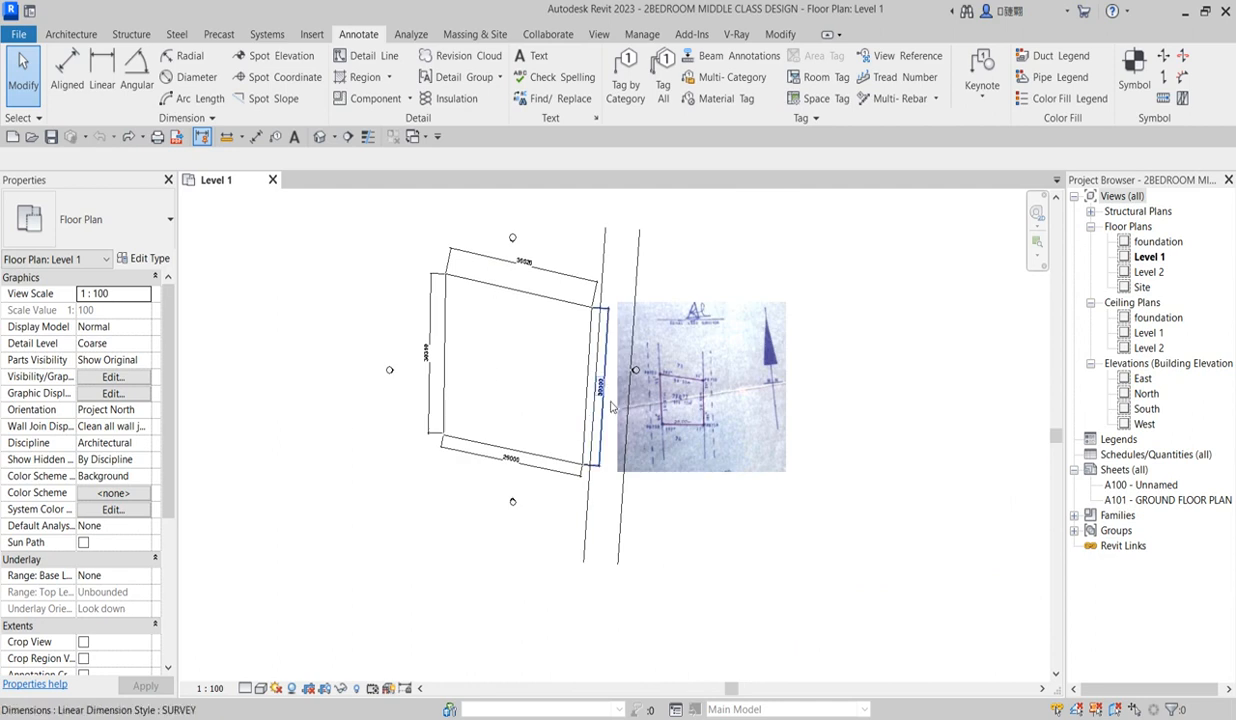
{"action": "scroll", "coordinate": [605, 407], "scroll_direction": "up", "scroll_amount": 1}
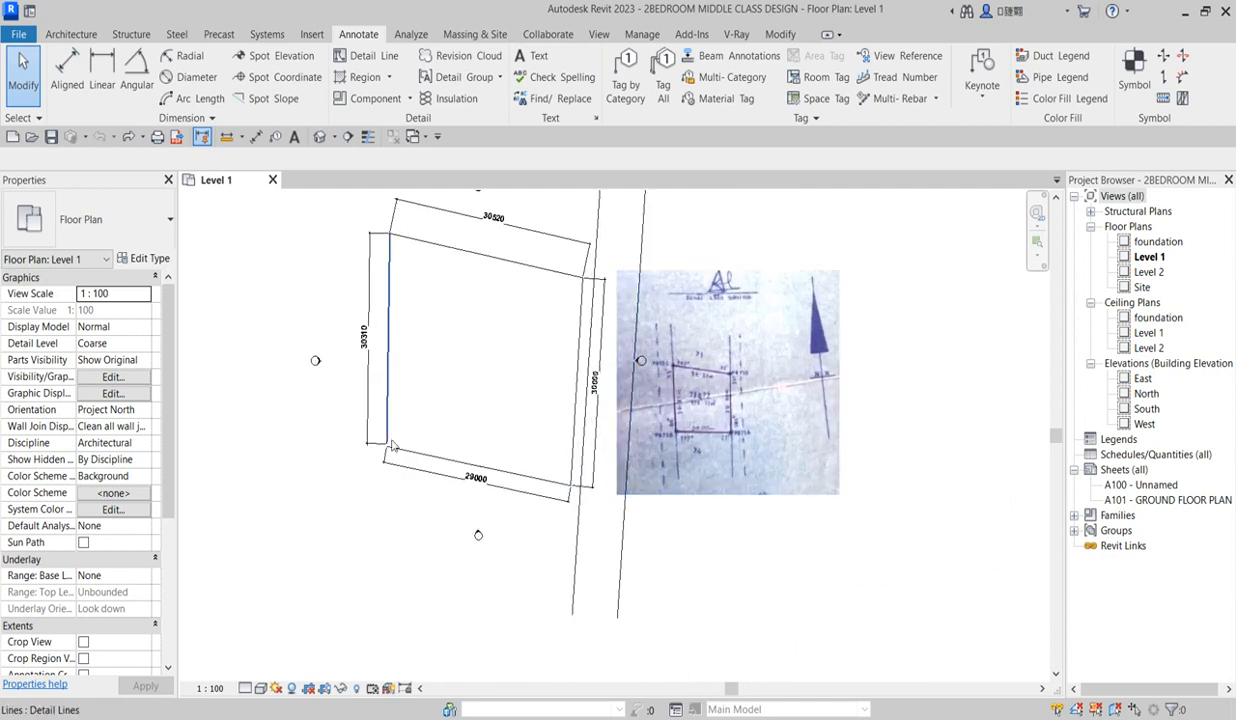
{"action": "scroll", "coordinate": [395, 443], "scroll_direction": "up", "scroll_amount": 1}
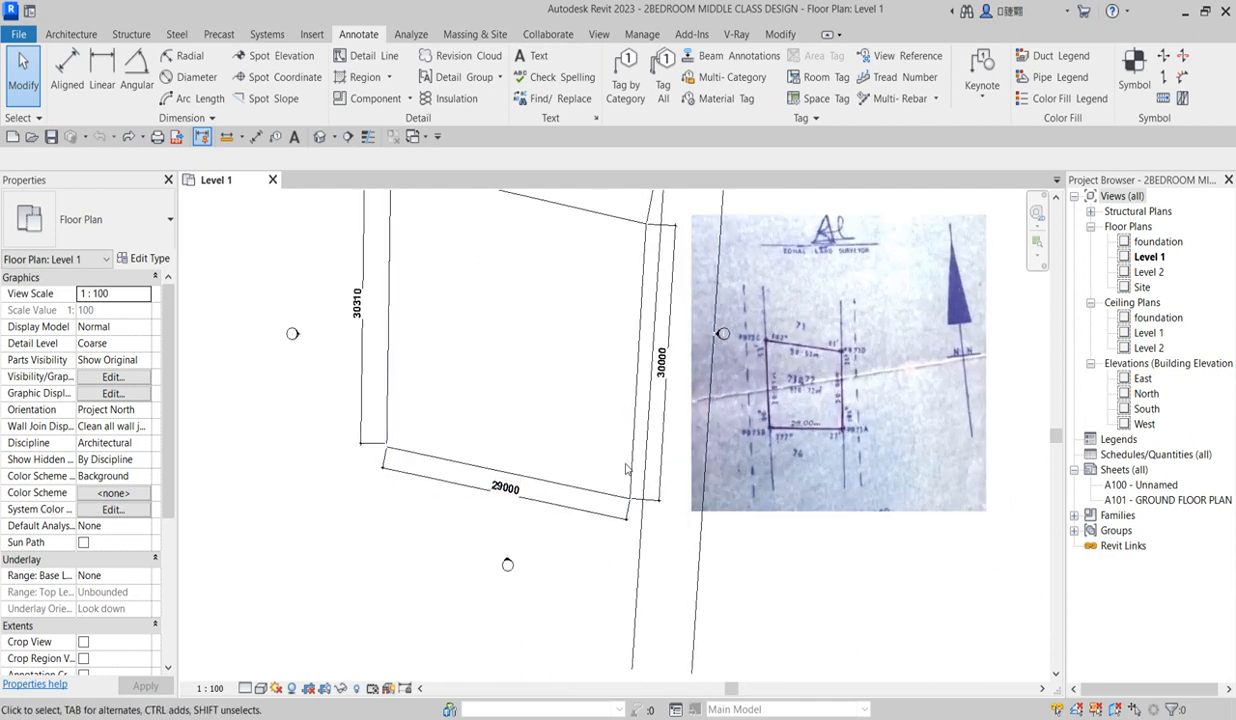
{"action": "scroll", "coordinate": [623, 468], "scroll_direction": "down", "scroll_amount": 1}
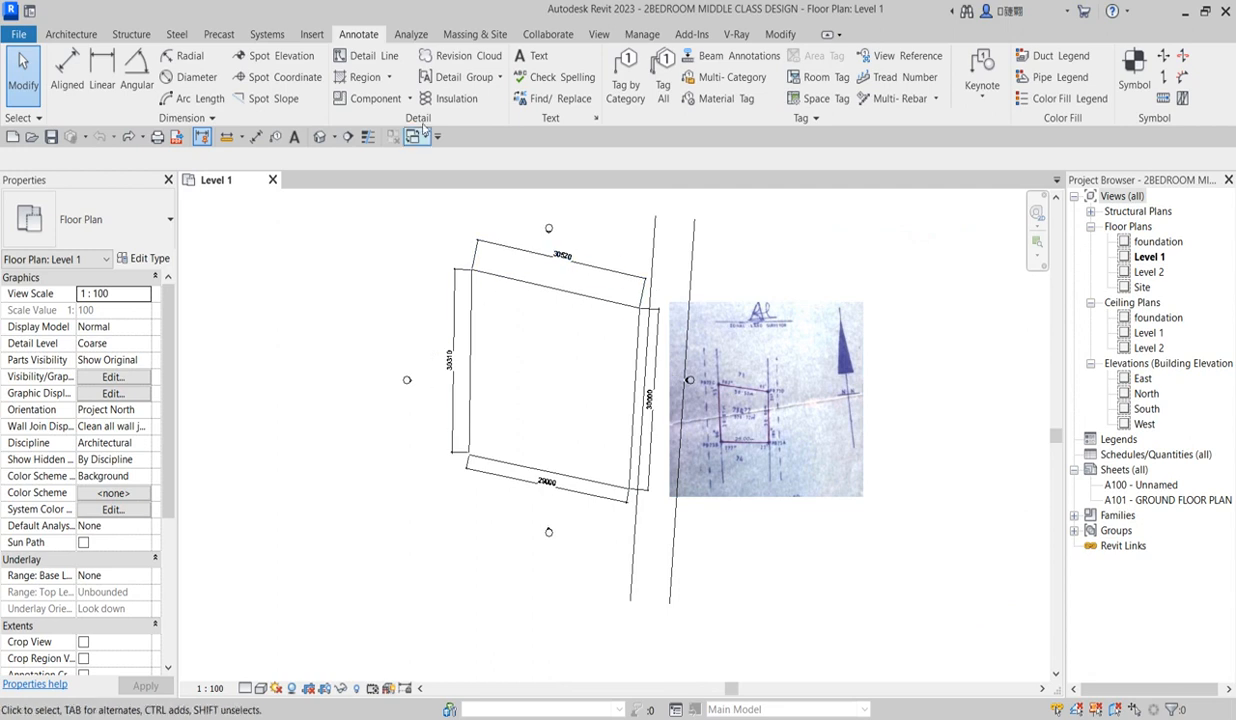
{"action": "scroll", "coordinate": [457, 268], "scroll_direction": "up", "scroll_amount": 2}
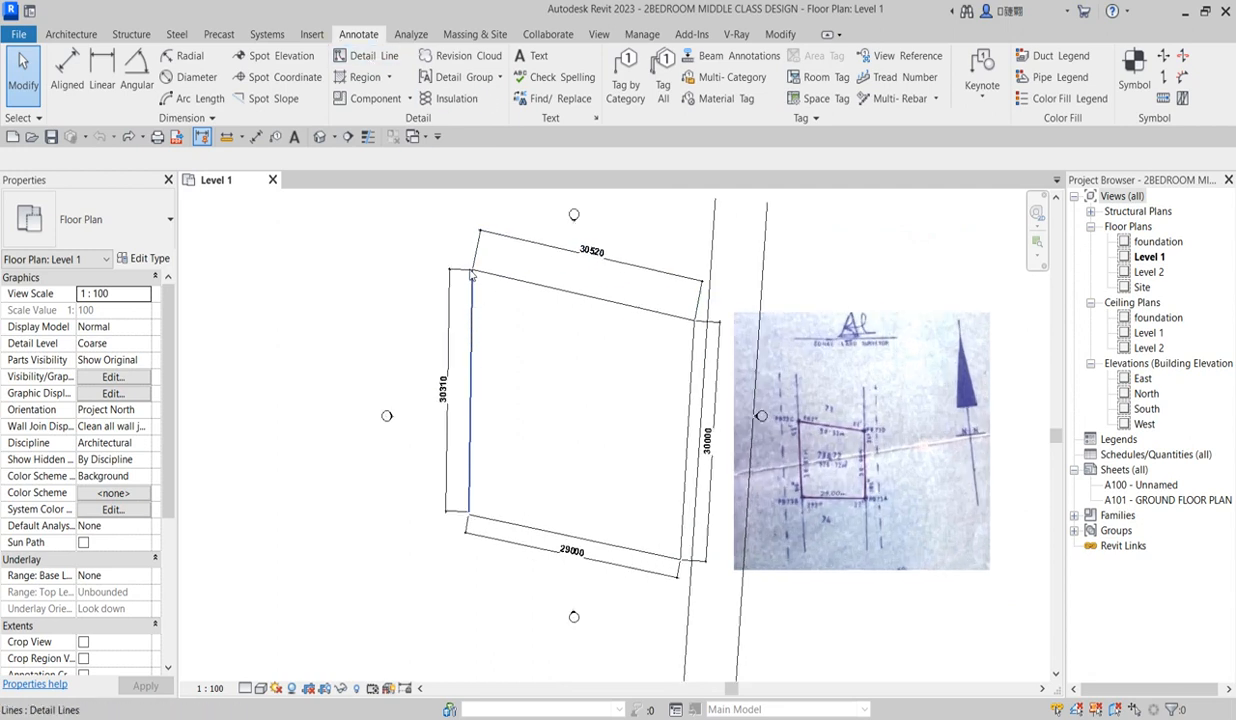
Draw a vertical detail line in the Wide Lines style from the lower end of the plot's left boundary to above its upper-left corner
{"action": "left_click", "coordinate": [368, 56]}
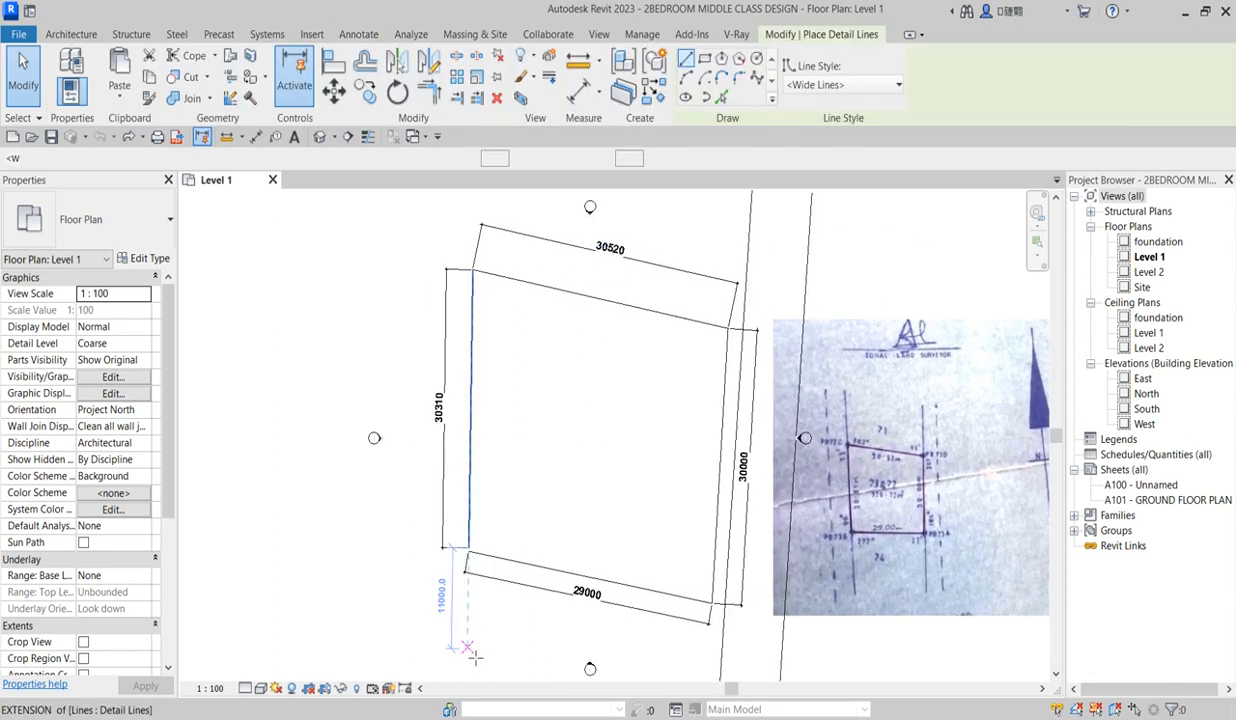
{"action": "scroll", "coordinate": [470, 550], "scroll_direction": "up", "scroll_amount": 3}
{"action": "scroll", "coordinate": [471, 566], "scroll_direction": "up", "scroll_amount": 2}
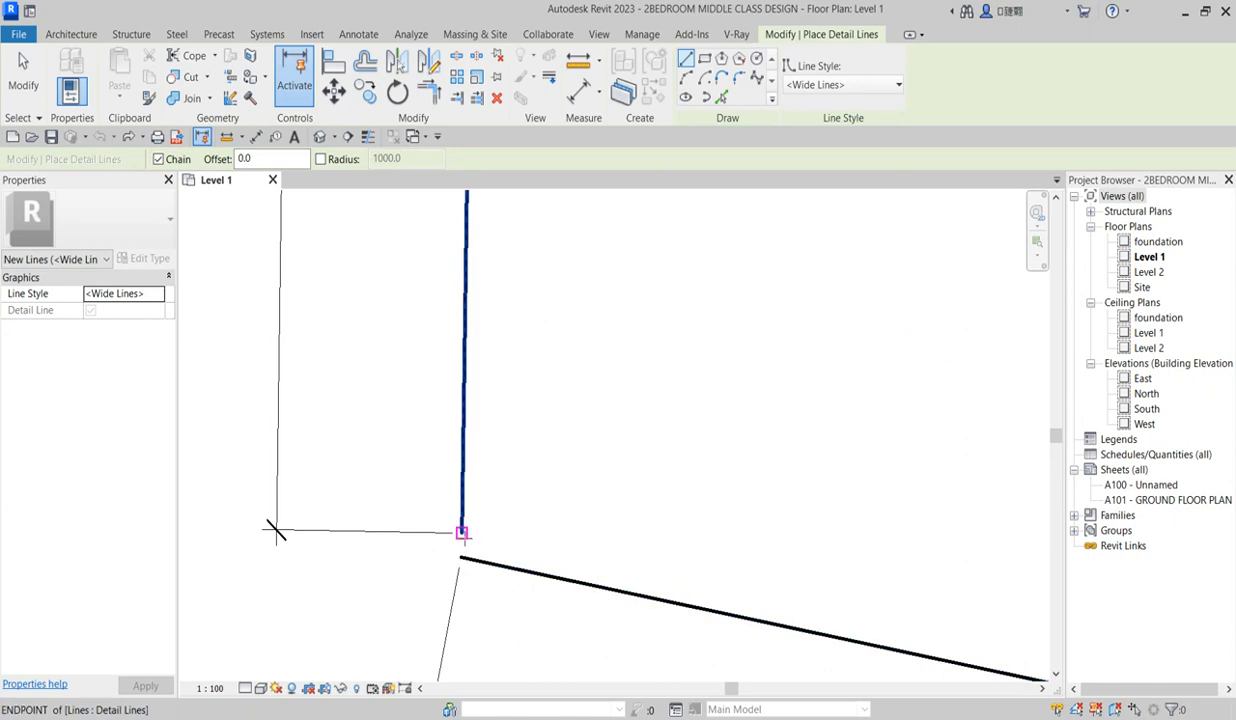
{"action": "scroll", "coordinate": [467, 542], "scroll_direction": "up", "scroll_amount": 1}
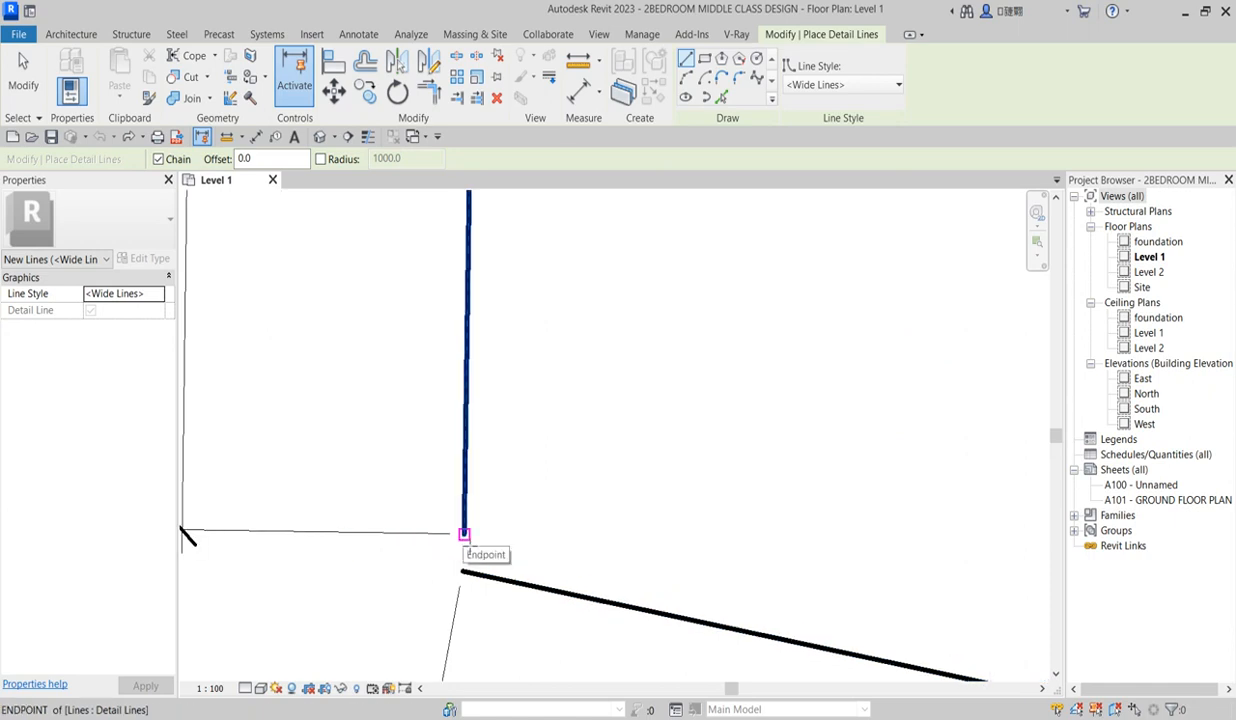
{"action": "left_click", "coordinate": [464, 534]}
{"action": "scroll", "coordinate": [458, 588], "scroll_direction": "down", "scroll_amount": 3}
{"action": "scroll", "coordinate": [458, 588], "scroll_direction": "down", "scroll_amount": 3}
{"action": "scroll", "coordinate": [468, 411], "scroll_direction": "up", "scroll_amount": 3}
{"action": "left_click", "coordinate": [452, 412]}
{"action": "right_click", "coordinate": [502, 353]}
{"action": "left_click", "coordinate": [545, 361]}
{"action": "right_click", "coordinate": [538, 349]}
{"action": "left_click", "coordinate": [566, 360]}
Select the plot's top, left and right boundary lines together
{"action": "scroll", "coordinate": [531, 470], "scroll_direction": "up", "scroll_amount": 3}
{"action": "scroll", "coordinate": [531, 473], "scroll_direction": "up", "scroll_amount": 1}
{"action": "scroll", "coordinate": [486, 410], "scroll_direction": "down", "scroll_amount": 4}
{"action": "scroll", "coordinate": [429, 397], "scroll_direction": "up", "scroll_amount": 4}
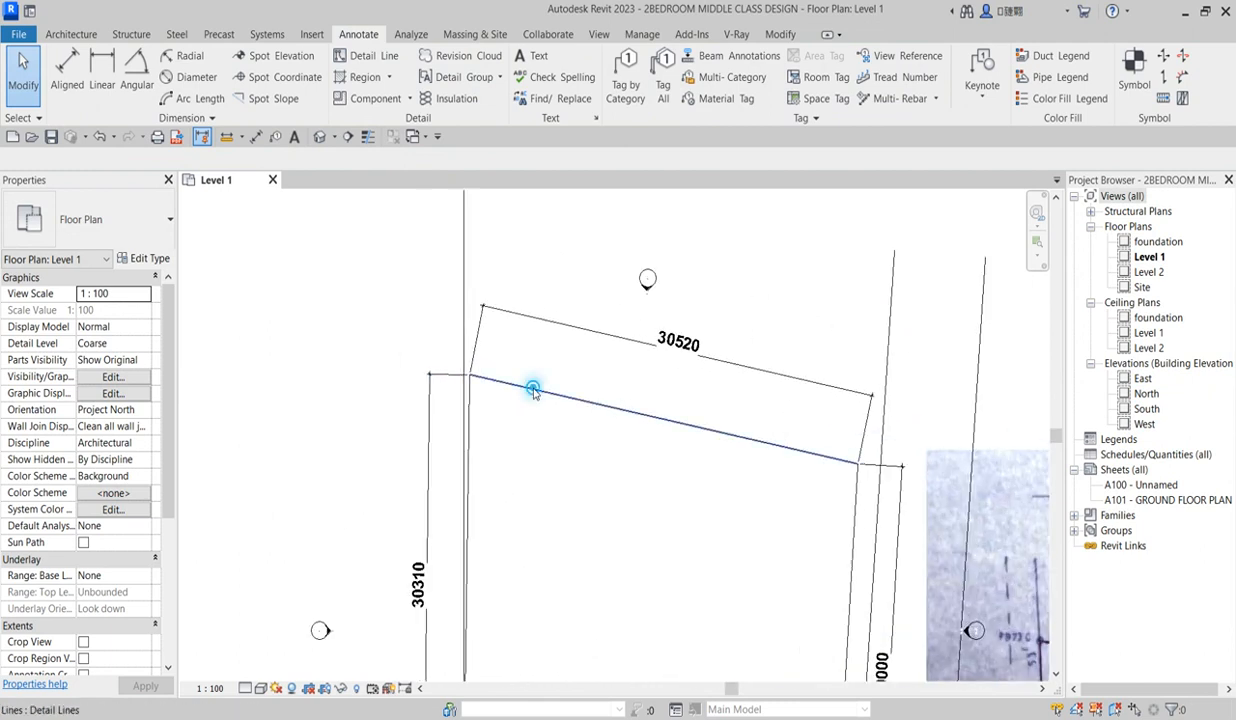
{"action": "left_click", "coordinate": [534, 392]}
{"action": "scroll", "coordinate": [483, 440], "scroll_direction": "up", "scroll_amount": 4}
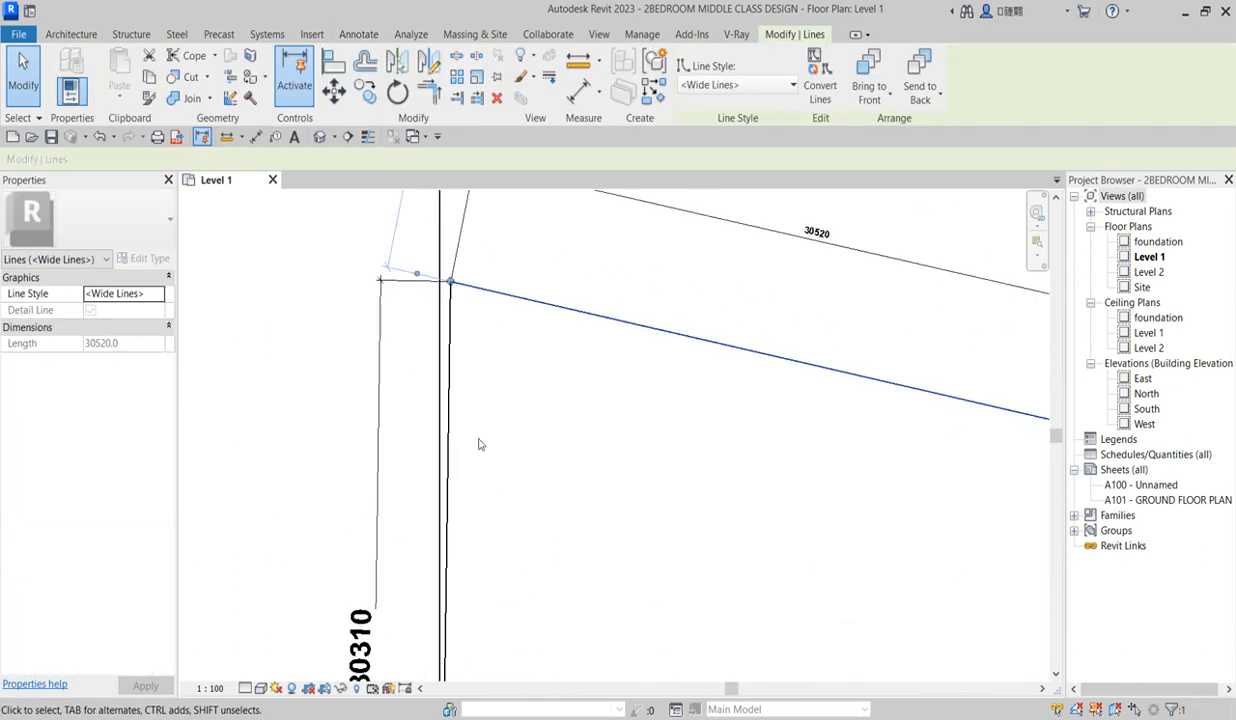
{"action": "left_click", "coordinate": [455, 392], "text": "ctrl"}
{"action": "scroll", "coordinate": [532, 367], "scroll_direction": "down", "scroll_amount": 4}
{"action": "left_click", "coordinate": [677, 441], "text": "ctrl"}
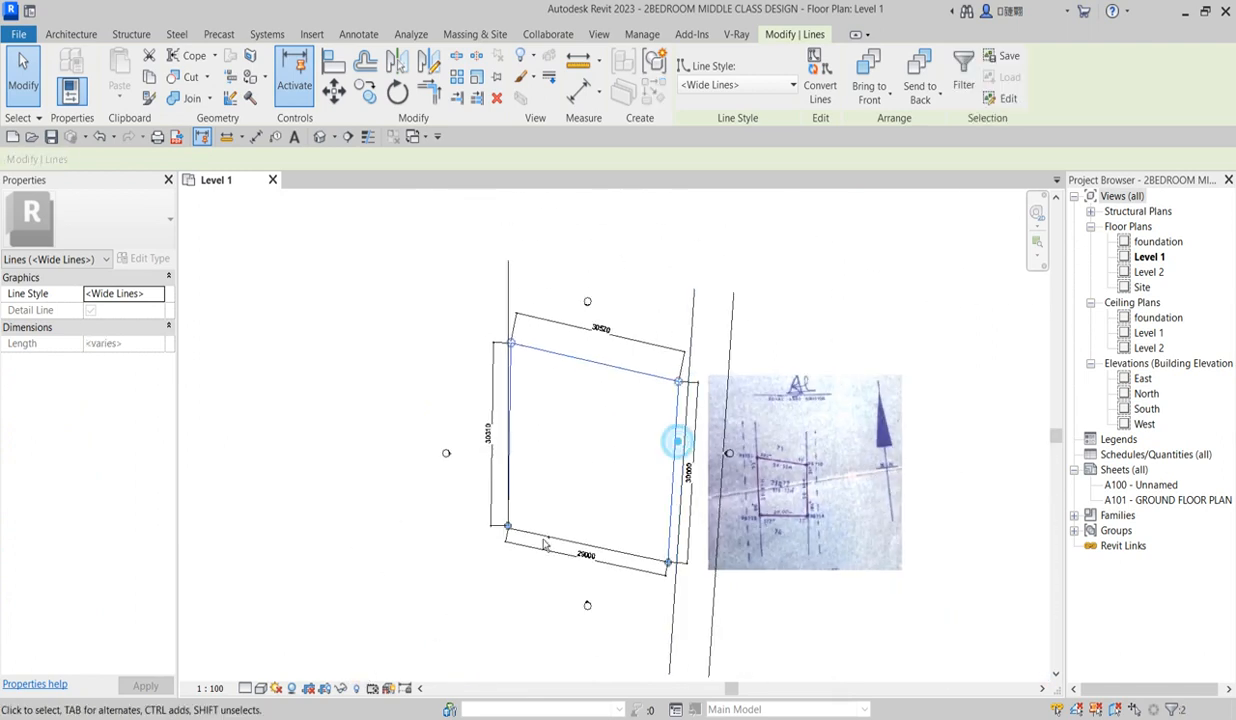
Add the plot's bottom boundary line, the two road lines and the left boundary's dimension to the selection
{"action": "scroll", "coordinate": [580, 505], "scroll_direction": "up", "scroll_amount": 5}
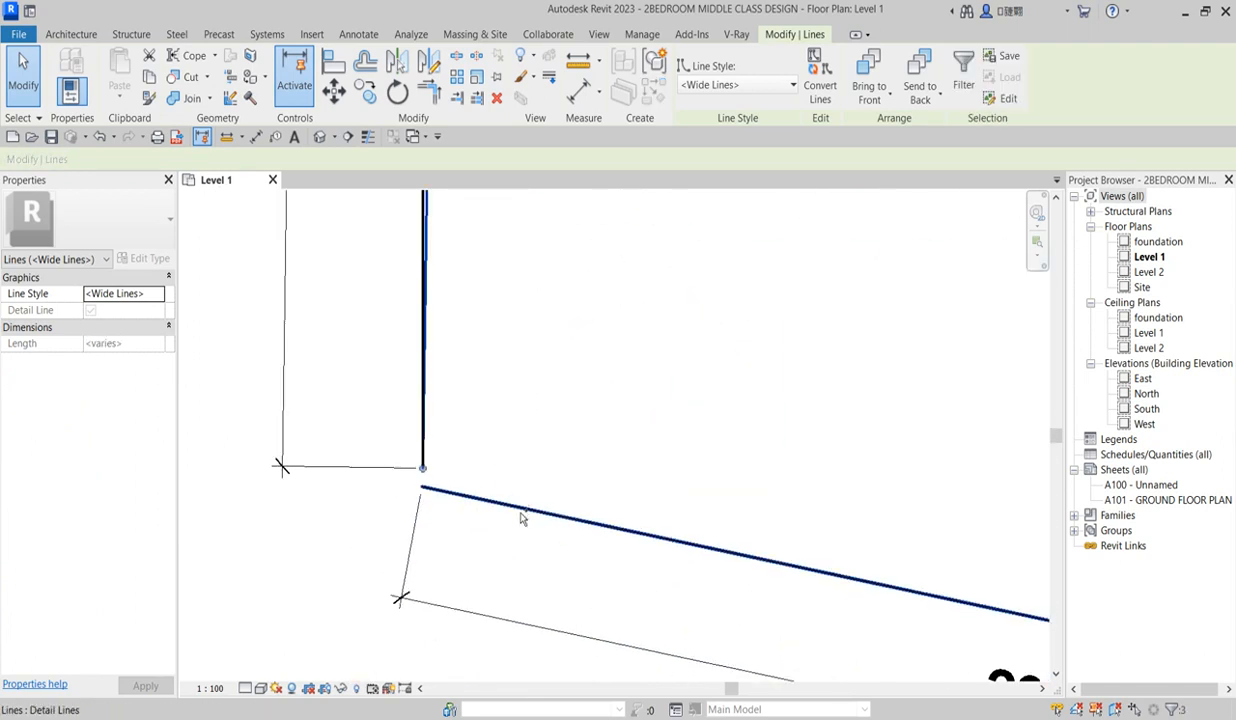
{"action": "left_click", "coordinate": [520, 518], "text": "ctrl"}
{"action": "scroll", "coordinate": [472, 463], "scroll_direction": "up", "scroll_amount": 3}
{"action": "scroll", "coordinate": [469, 487], "scroll_direction": "down", "scroll_amount": 1}
{"action": "scroll", "coordinate": [502, 462], "scroll_direction": "down", "scroll_amount": 6}
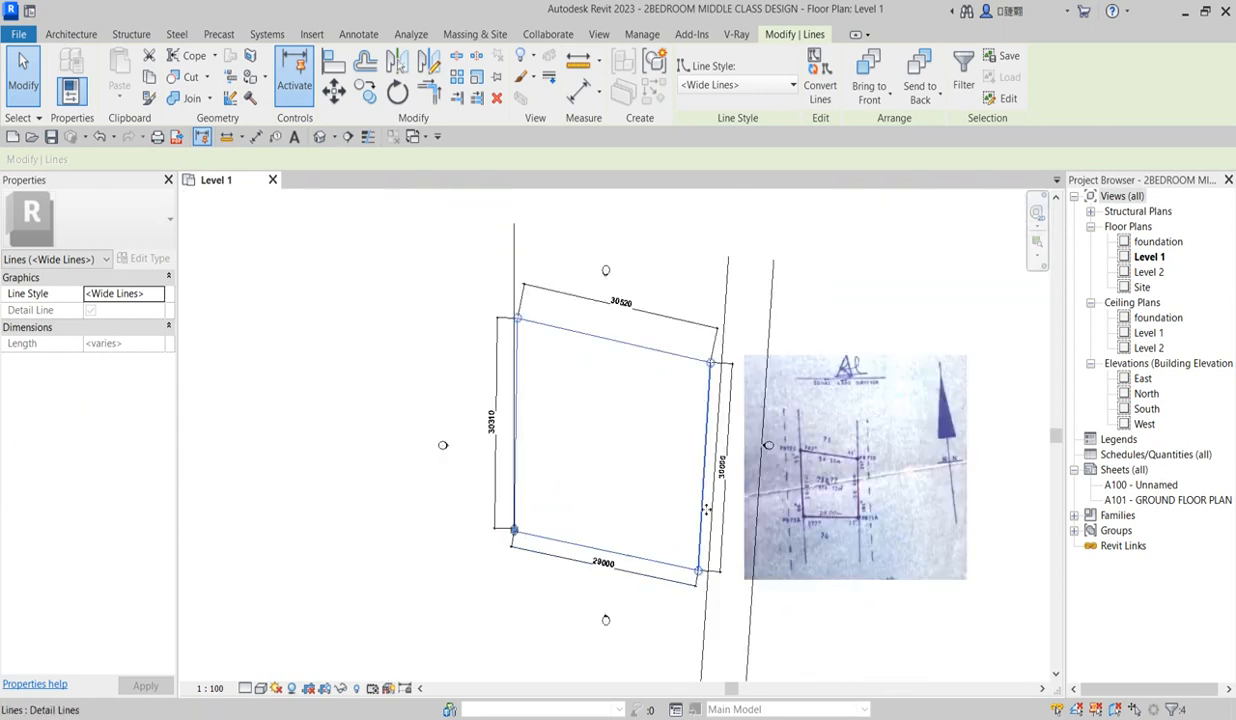
{"action": "scroll", "coordinate": [705, 425], "scroll_direction": "up", "scroll_amount": 2}
{"action": "scroll", "coordinate": [660, 365], "scroll_direction": "down", "scroll_amount": 2}
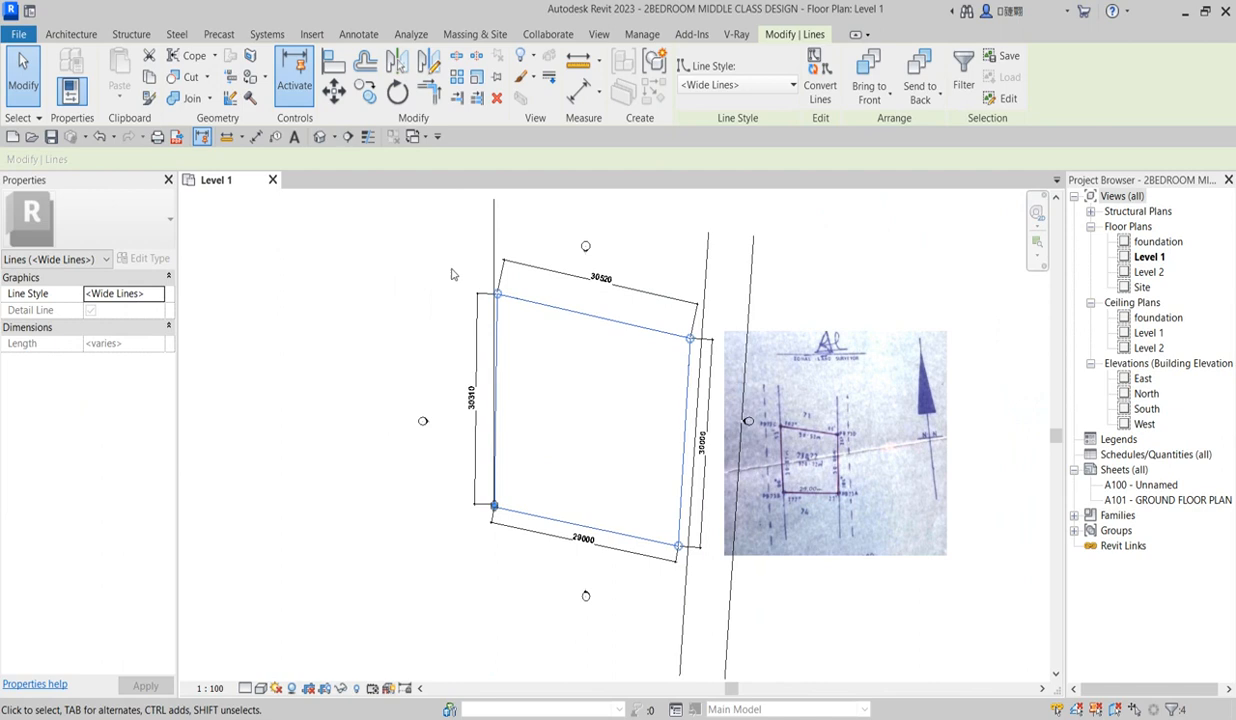
{"action": "left_click_drag", "start_coordinate": [452, 272], "coordinate": [703, 567]}
{"action": "left_click_drag", "start_coordinate": [759, 268], "coordinate": [690, 260]}
Start rotating the selected plot and road lines with Disjoin enabled, placing the centre of rotation at the lower end of the left boundary
{"action": "left_click", "coordinate": [397, 90]}
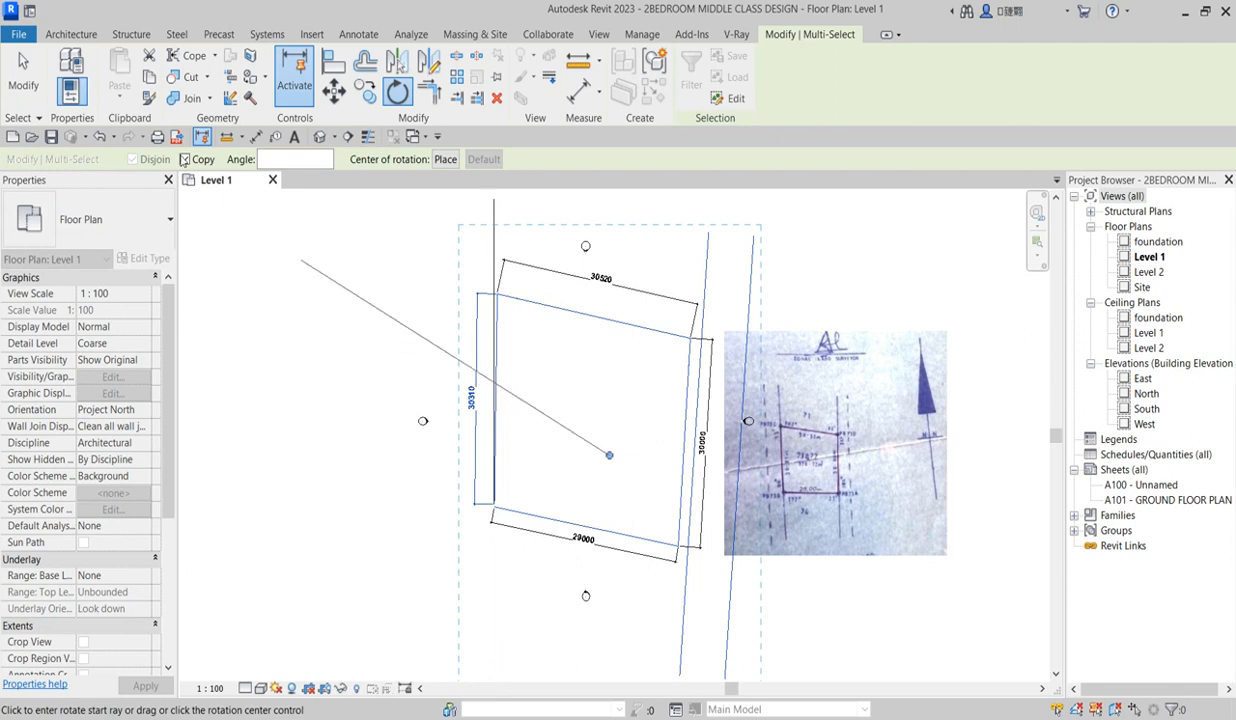
{"action": "left_click", "coordinate": [132, 159]}
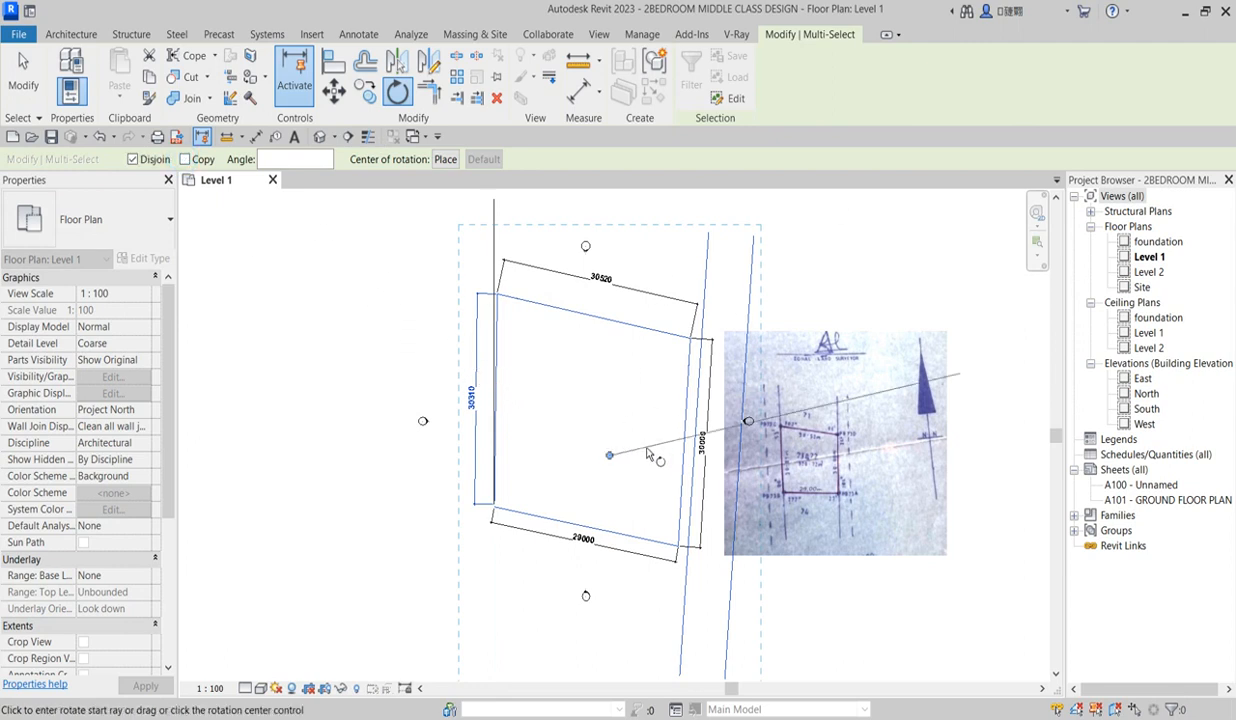
{"action": "scroll", "coordinate": [605, 467], "scroll_direction": "up", "scroll_amount": 3}
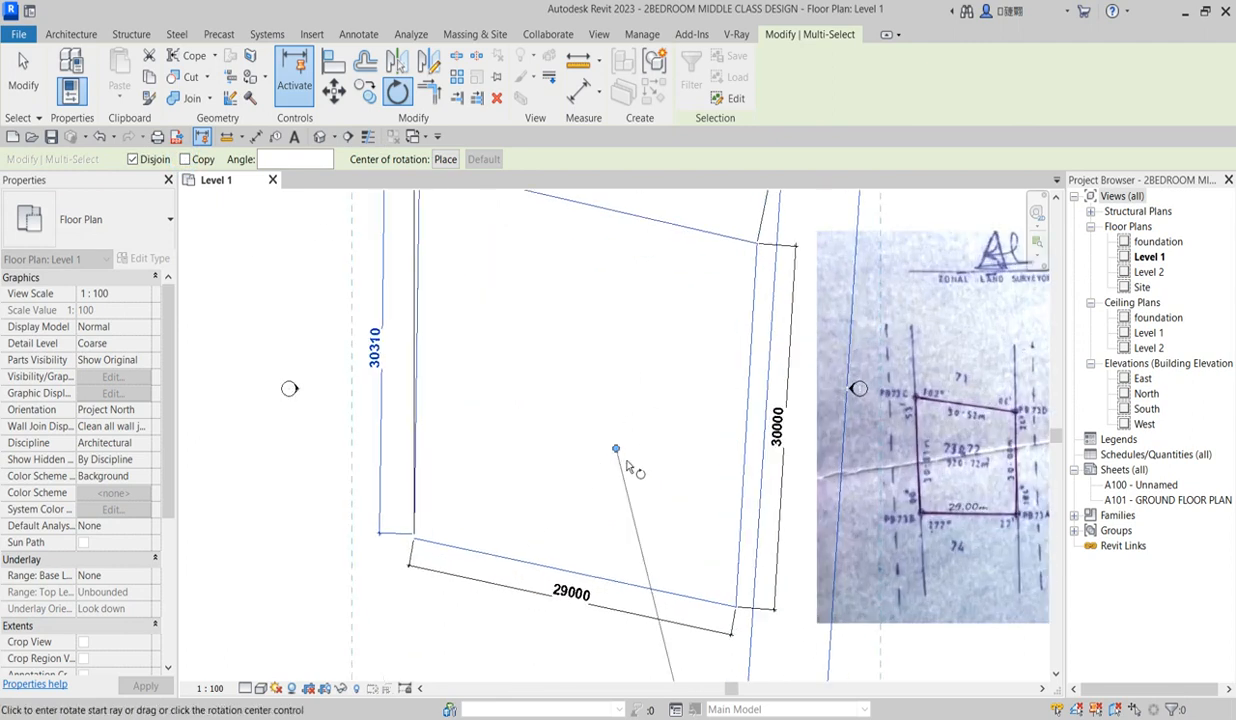
{"action": "scroll", "coordinate": [608, 470], "scroll_direction": "up", "scroll_amount": 3}
{"action": "scroll", "coordinate": [605, 442], "scroll_direction": "down", "scroll_amount": 3}
{"action": "scroll", "coordinate": [615, 440], "scroll_direction": "up", "scroll_amount": 3}
{"action": "scroll", "coordinate": [622, 435], "scroll_direction": "down", "scroll_amount": 3}
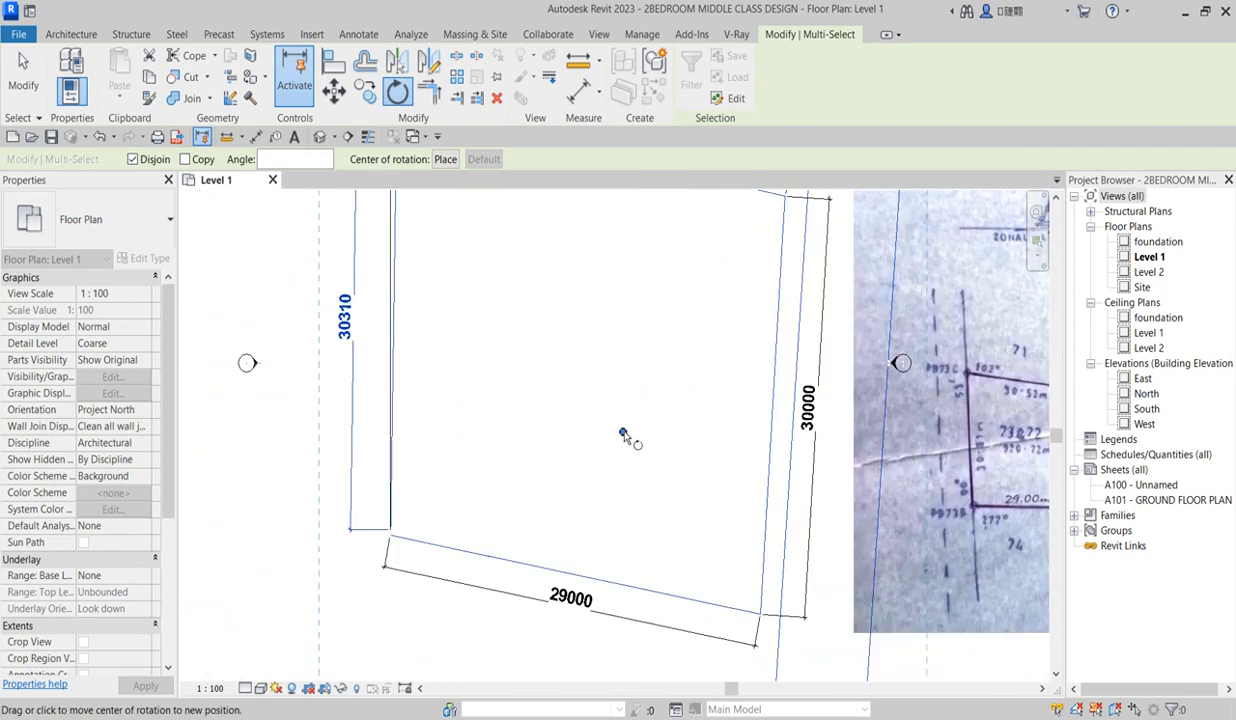
{"action": "left_click_drag", "start_coordinate": [624, 434], "coordinate": [400, 537]}
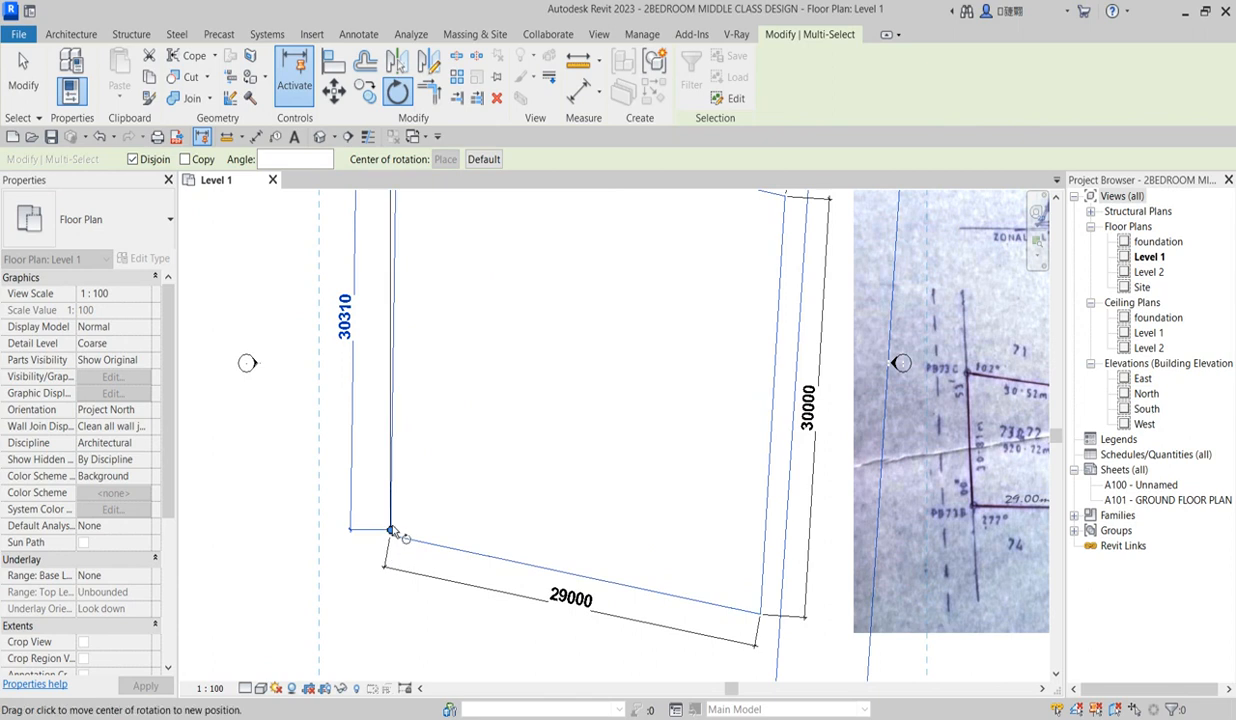
{"action": "scroll", "coordinate": [400, 537], "scroll_direction": "up", "scroll_amount": 6}
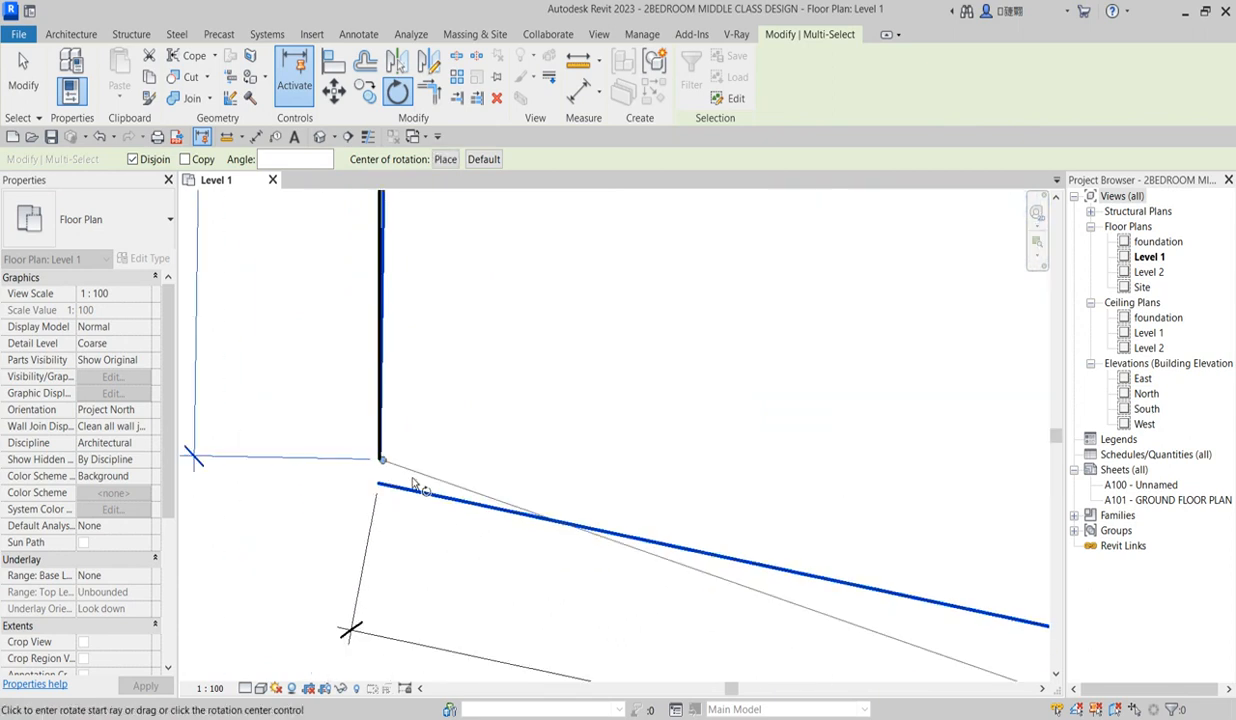
Rotate the selection from the plot's upper-left corner onto the vertical detail line, accept the element deletion, and clear the selection
{"action": "scroll", "coordinate": [415, 485], "scroll_direction": "down", "scroll_amount": 6}
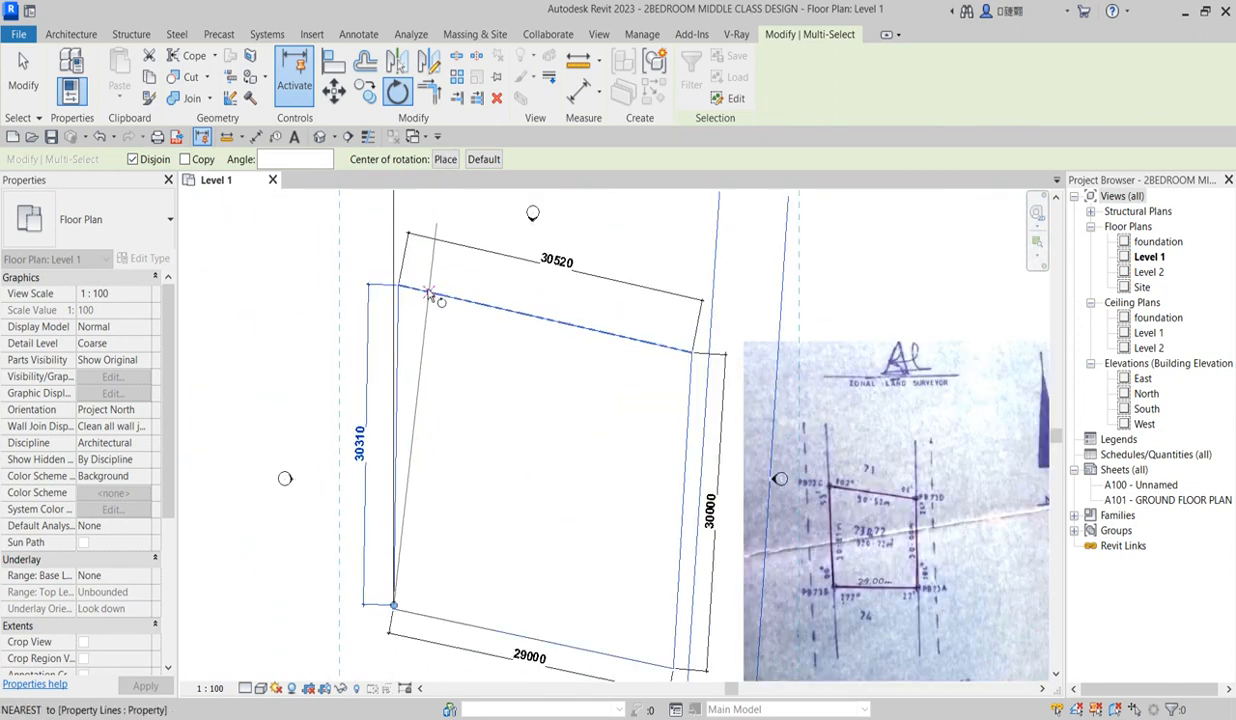
{"action": "scroll", "coordinate": [437, 295], "scroll_direction": "up", "scroll_amount": 5}
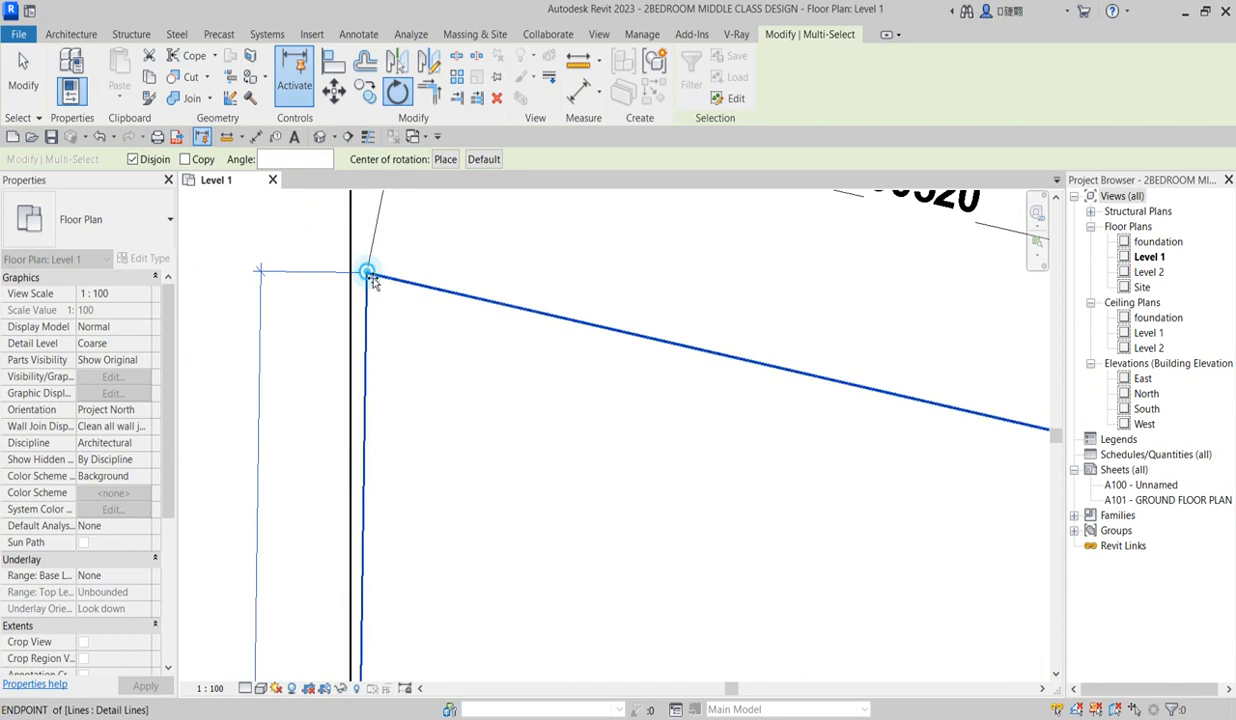
{"action": "left_click", "coordinate": [367, 275]}
{"action": "left_click", "coordinate": [352, 272]}
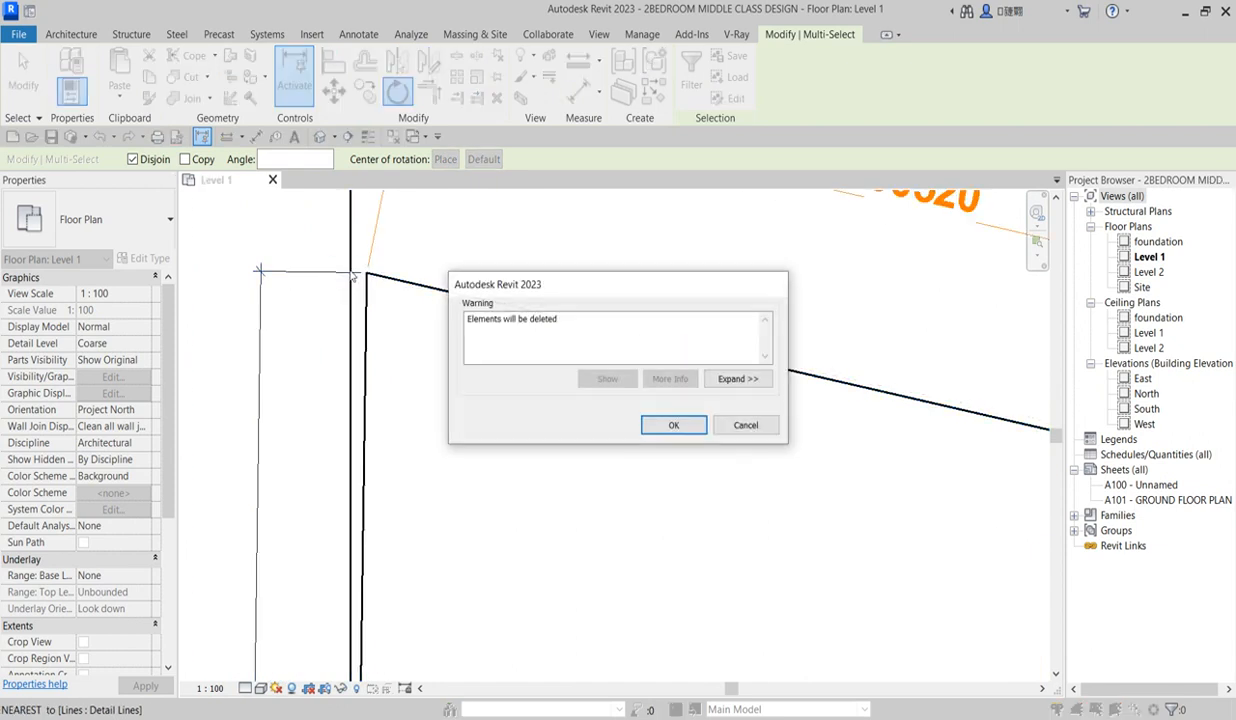
{"action": "left_click", "coordinate": [674, 427]}
{"action": "scroll", "coordinate": [577, 422], "scroll_direction": "down", "scroll_amount": 4}
{"action": "scroll", "coordinate": [549, 437], "scroll_direction": "down", "scroll_amount": 5}
{"action": "scroll", "coordinate": [624, 562], "scroll_direction": "up", "scroll_amount": 4}
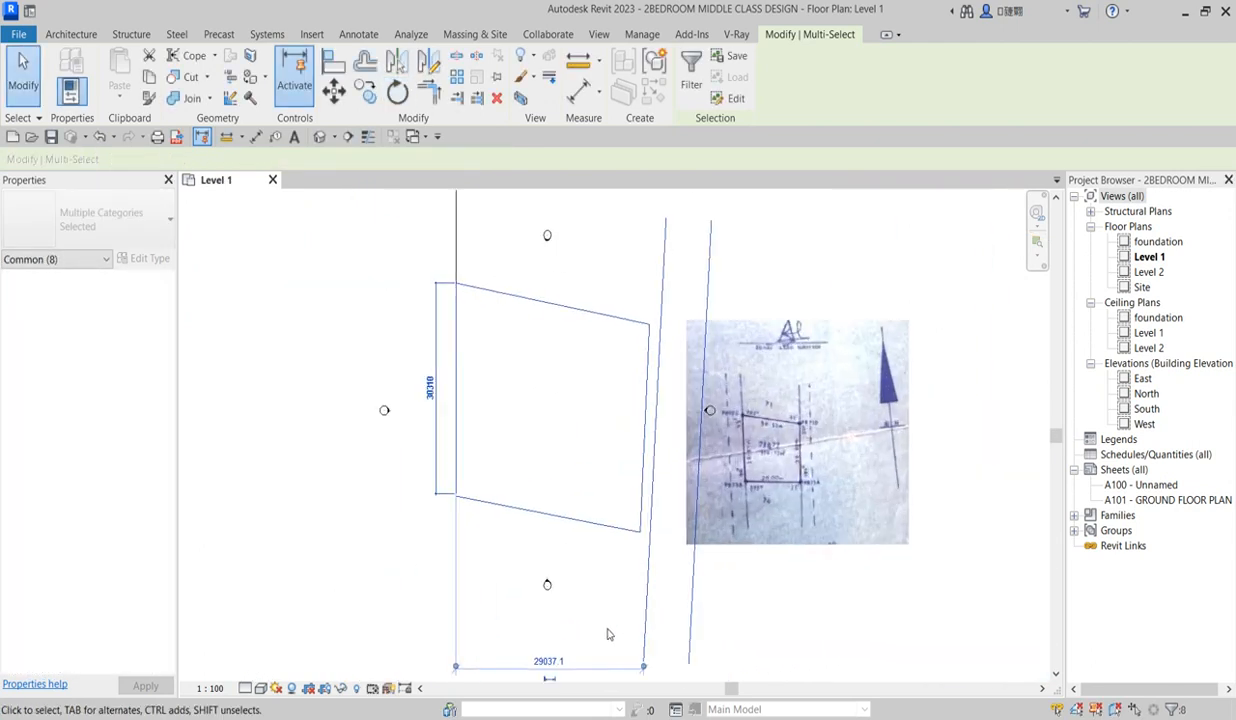
{"action": "left_click", "coordinate": [627, 258]}
Inspect the rotated plot's left and top boundary lines against the vertical reference line and the survey image
{"action": "scroll", "coordinate": [590, 415], "scroll_direction": "down", "scroll_amount": 3}
{"action": "scroll", "coordinate": [600, 470], "scroll_direction": "up", "scroll_amount": 3}
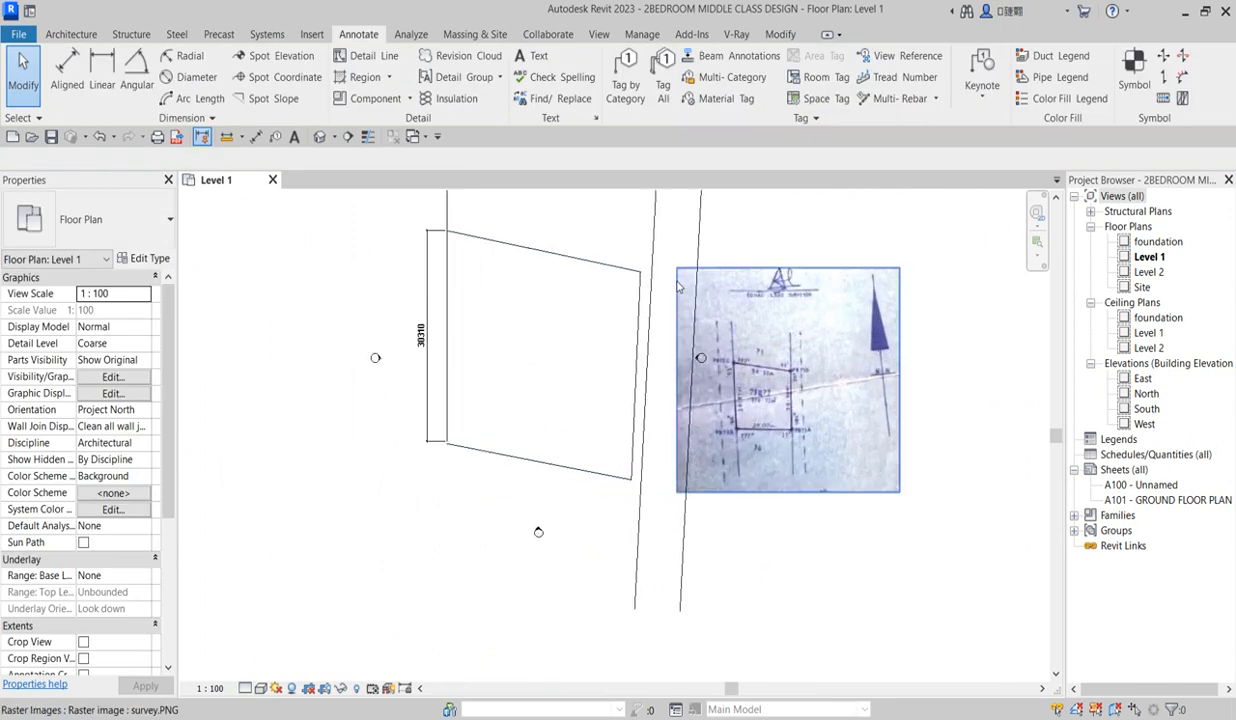
{"action": "scroll", "coordinate": [453, 262], "scroll_direction": "up", "scroll_amount": 2}
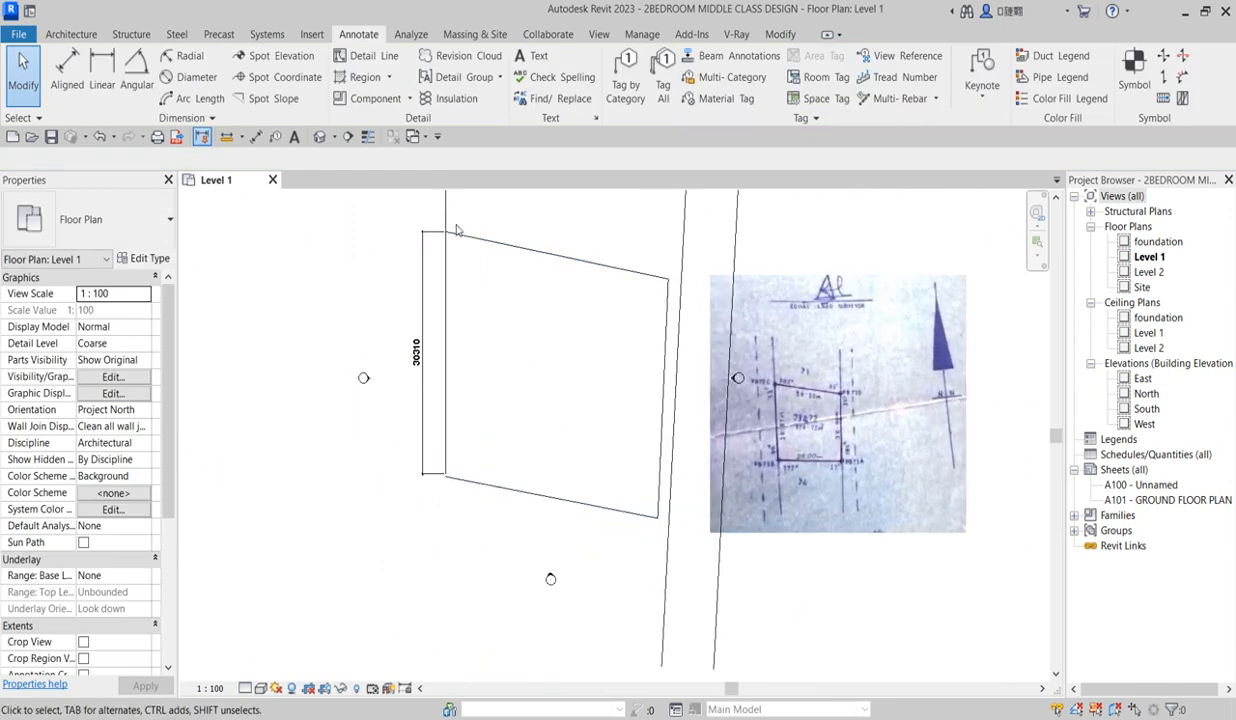
{"action": "scroll", "coordinate": [457, 366], "scroll_direction": "down", "scroll_amount": 2}
{"action": "scroll", "coordinate": [430, 350], "scroll_direction": "up", "scroll_amount": 2}
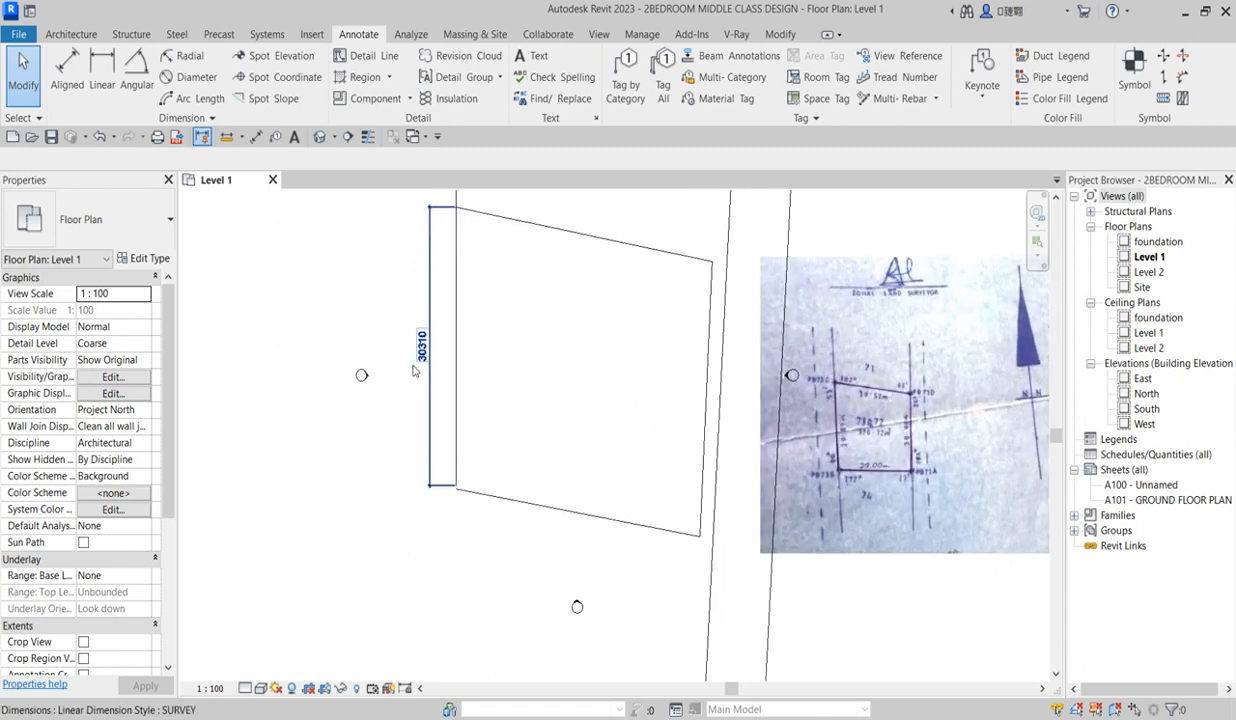
{"action": "left_click", "coordinate": [498, 216]}
{"action": "scroll", "coordinate": [538, 397], "scroll_direction": "down", "scroll_amount": 2}
{"action": "scroll", "coordinate": [513, 290], "scroll_direction": "up", "scroll_amount": 3}
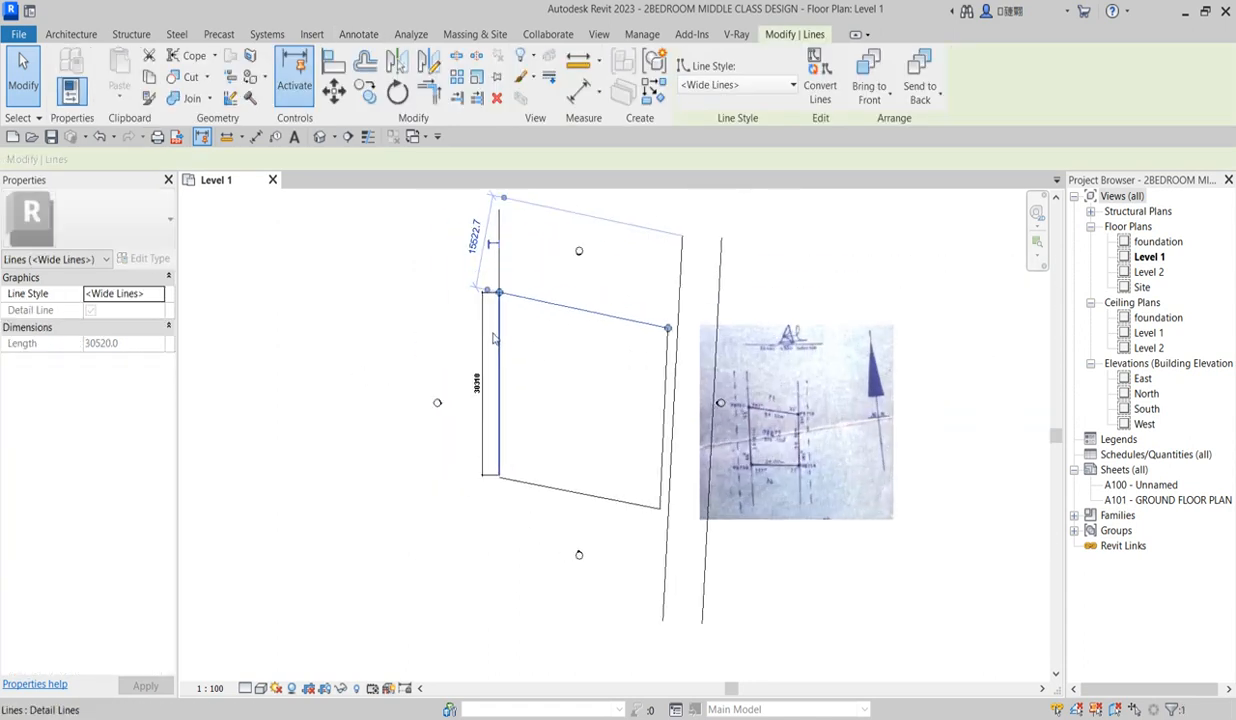
{"action": "key", "text": "Escape"}
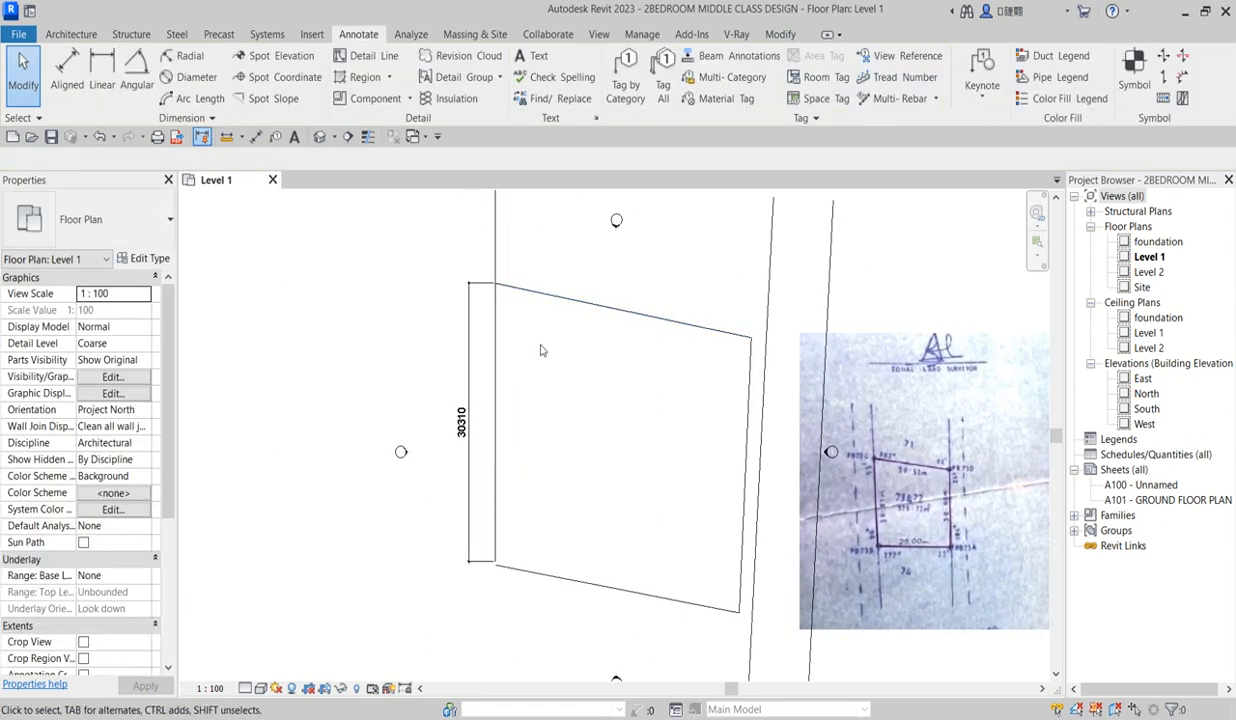
{"action": "scroll", "coordinate": [541, 345], "scroll_direction": "down", "scroll_amount": 2}
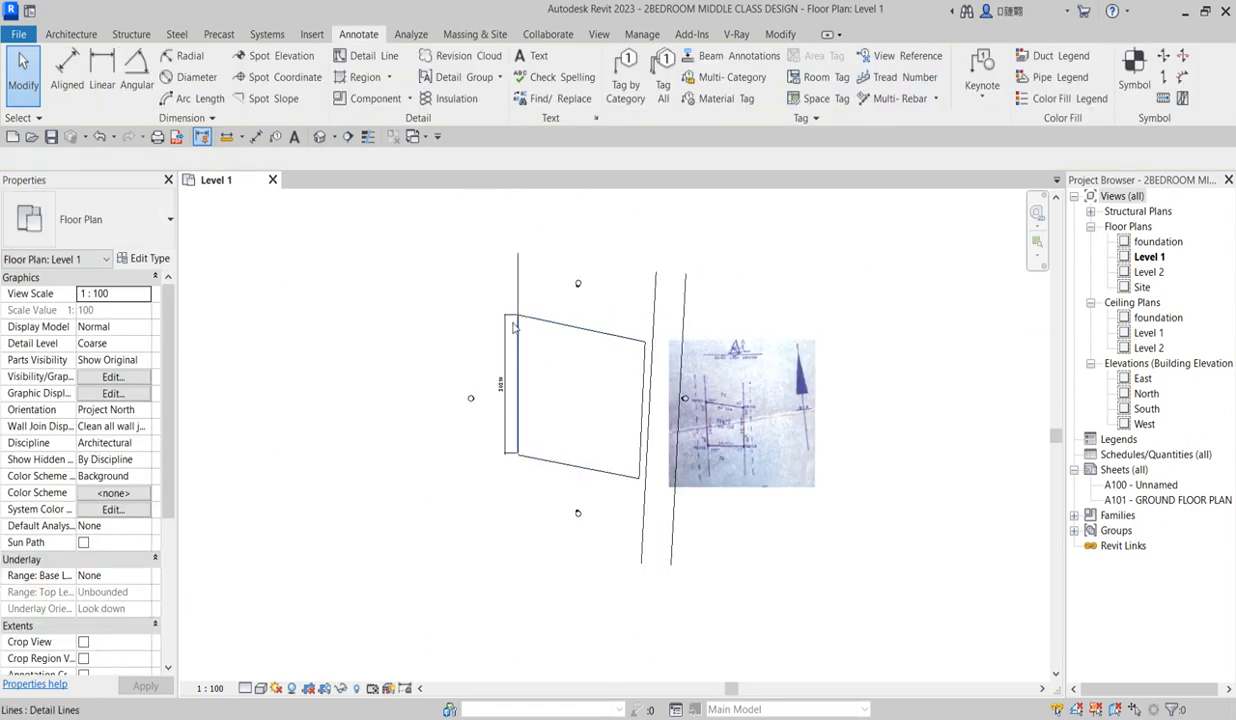
{"action": "scroll", "coordinate": [515, 322], "scroll_direction": "up", "scroll_amount": 1}
{"action": "left_click", "coordinate": [580, 330]}
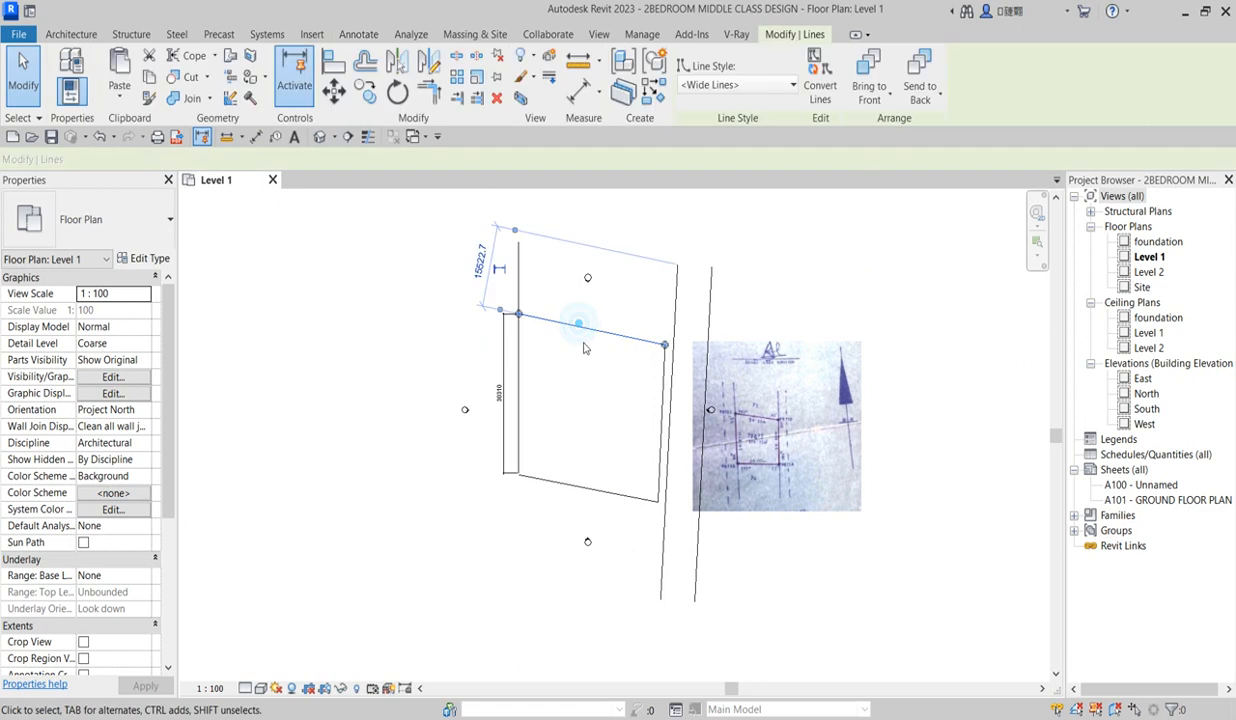
{"action": "scroll", "coordinate": [585, 348], "scroll_direction": "up", "scroll_amount": 2}
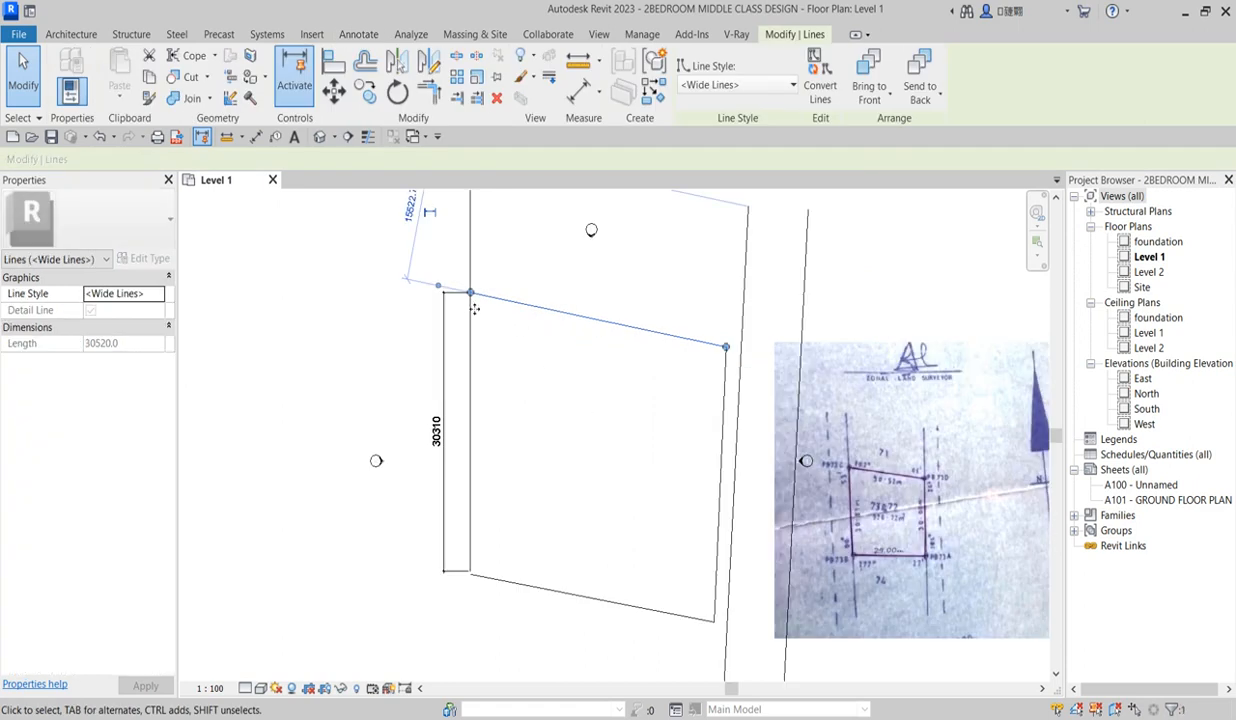
{"action": "scroll", "coordinate": [470, 292], "scroll_direction": "up", "scroll_amount": 1}
{"action": "left_click", "coordinate": [539, 408]}
{"action": "scroll", "coordinate": [540, 410], "scroll_direction": "down", "scroll_amount": 3}
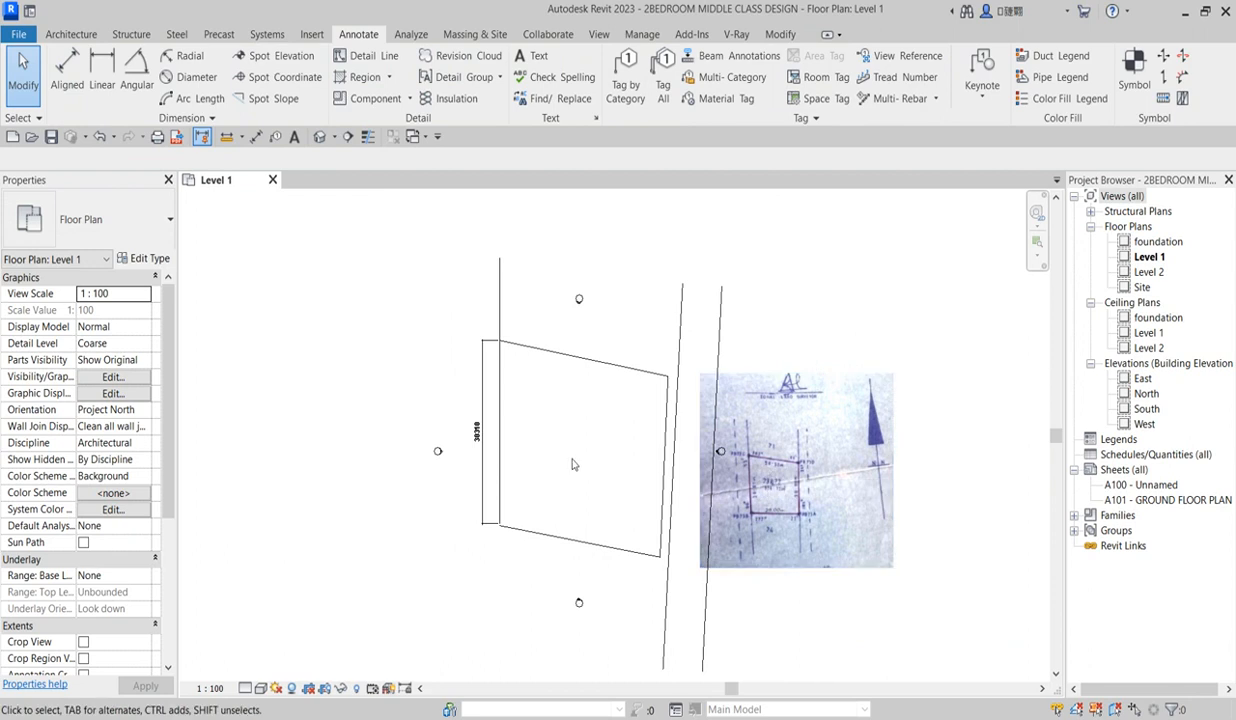
Hide the survey plan image as an element in the floor plan view
{"action": "left_click", "coordinate": [792, 452]}
{"action": "right_click", "coordinate": [794, 446]}
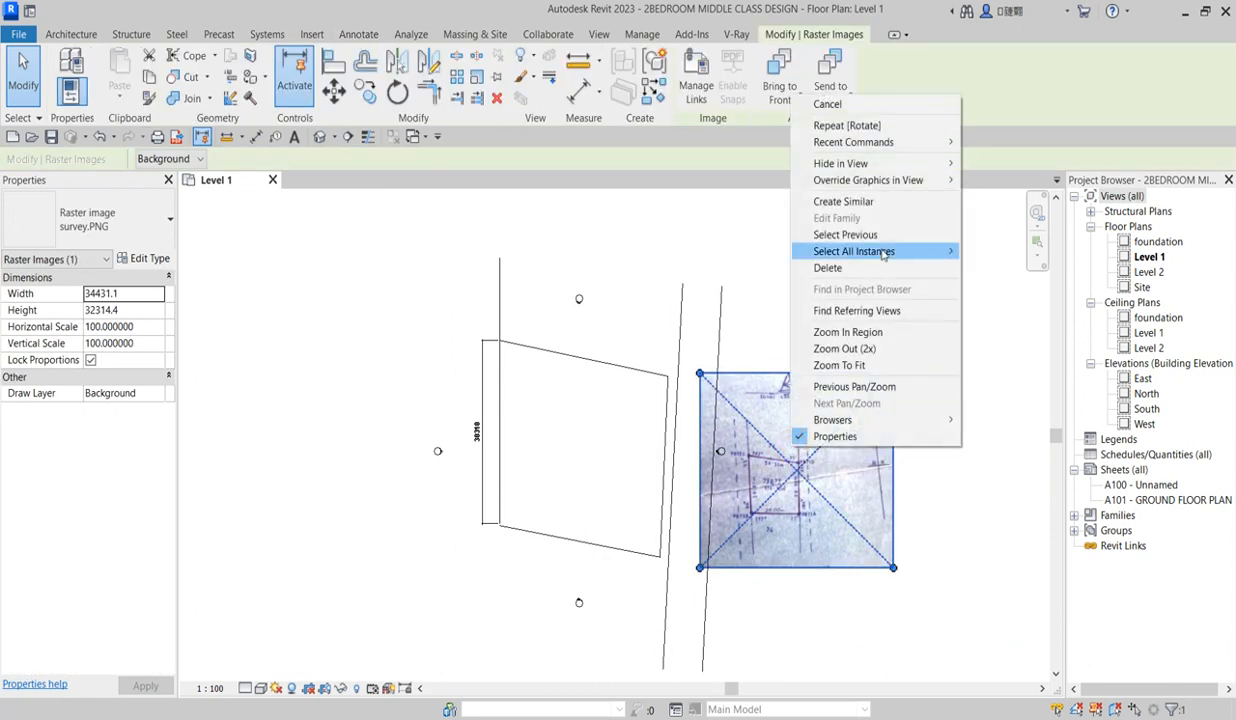
{"action": "mouse_move", "coordinate": [900, 163]}
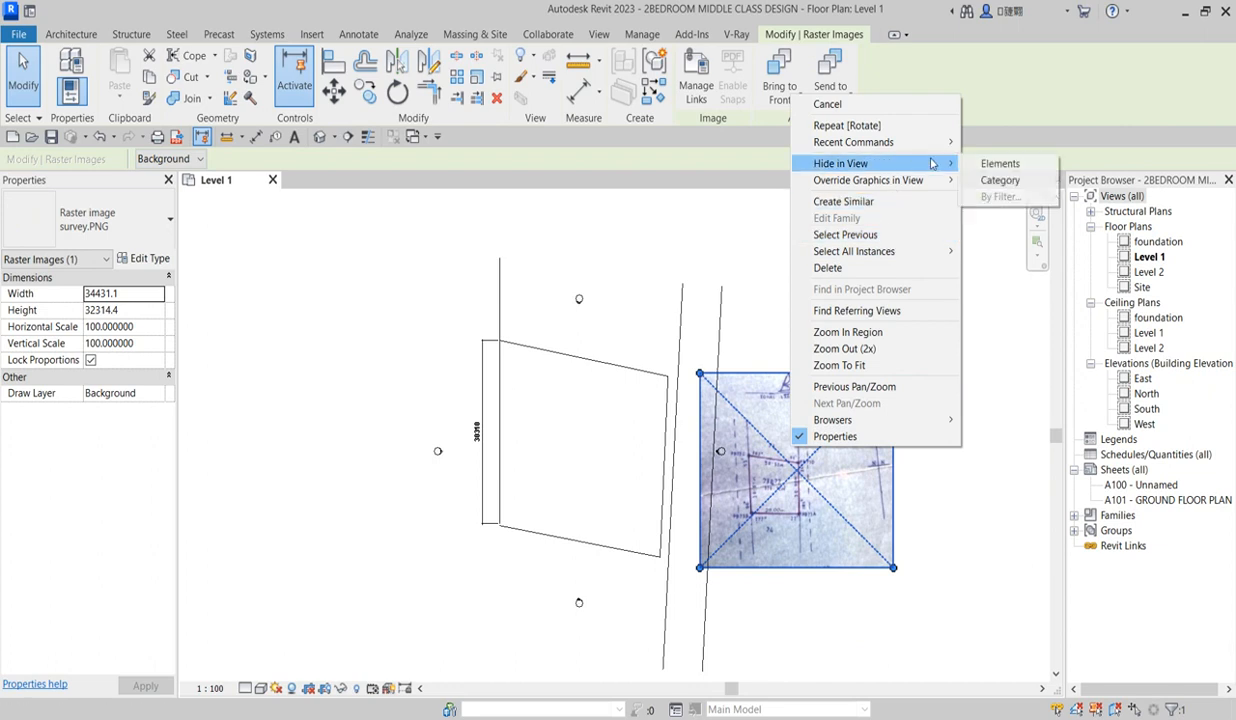
{"action": "left_click", "coordinate": [1000, 164]}
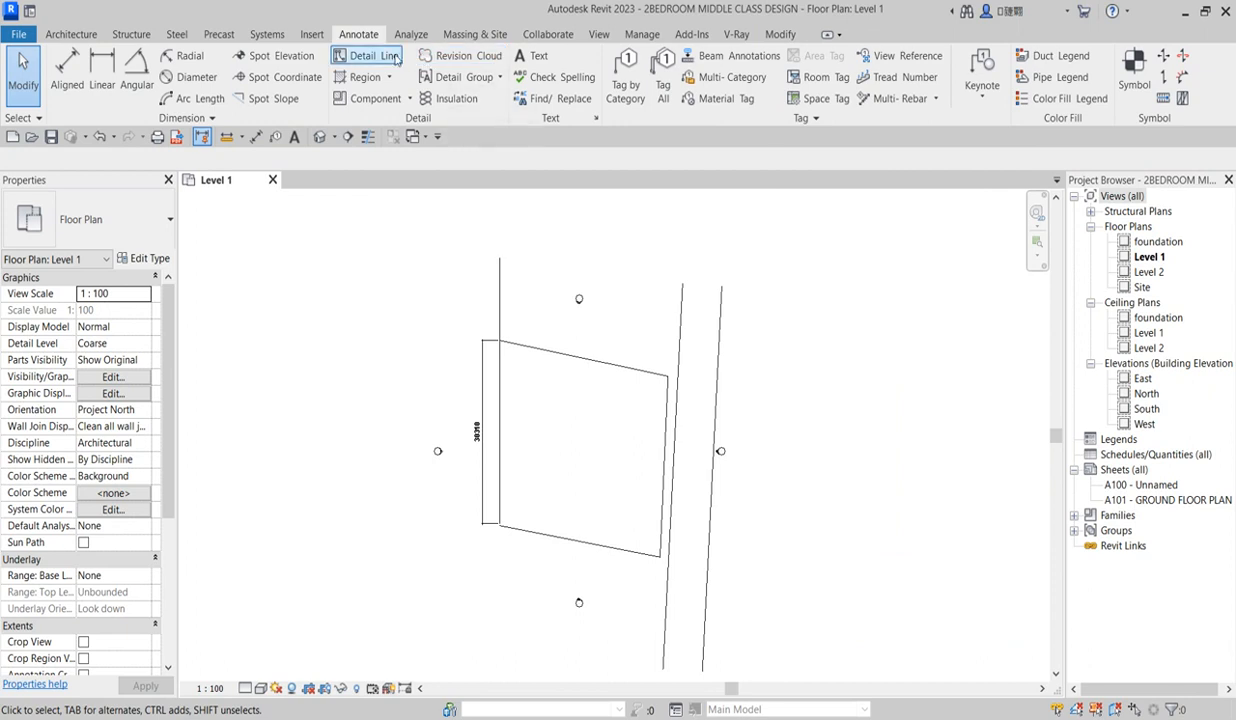
Create Wide Lines detail lines offset 2000 inward from the plot's left and bottom boundaries using Pick Lines
{"action": "left_click", "coordinate": [368, 57]}
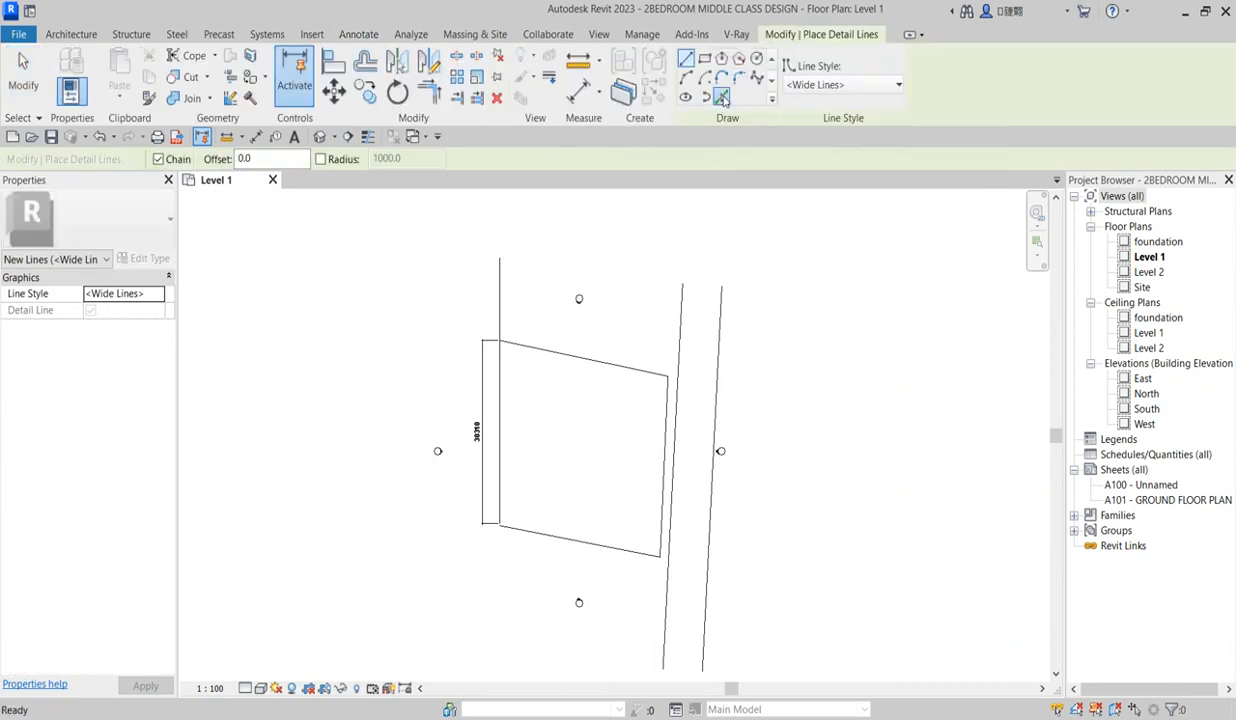
{"action": "left_click", "coordinate": [722, 97]}
{"action": "left_click", "coordinate": [205, 159]}
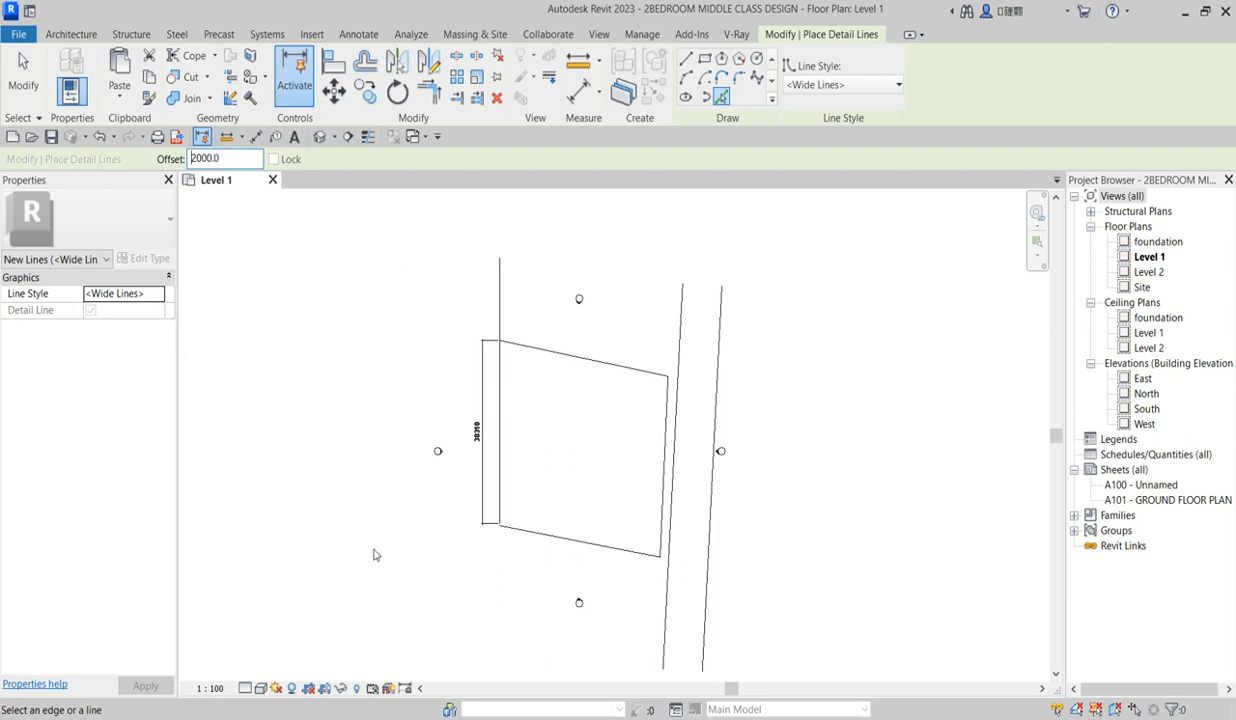
{"action": "scroll", "coordinate": [487, 491], "scroll_direction": "up", "scroll_amount": 2}
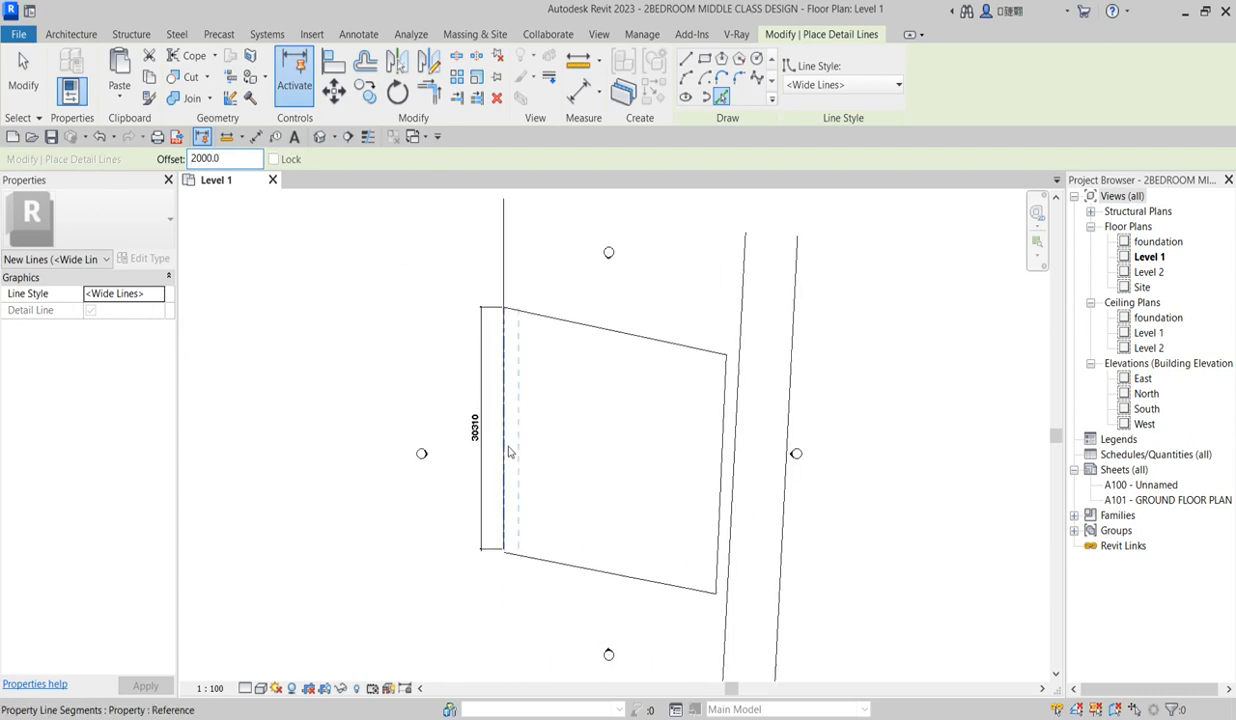
{"action": "left_click", "coordinate": [506, 450]}
{"action": "scroll", "coordinate": [546, 574], "scroll_direction": "up", "scroll_amount": 3}
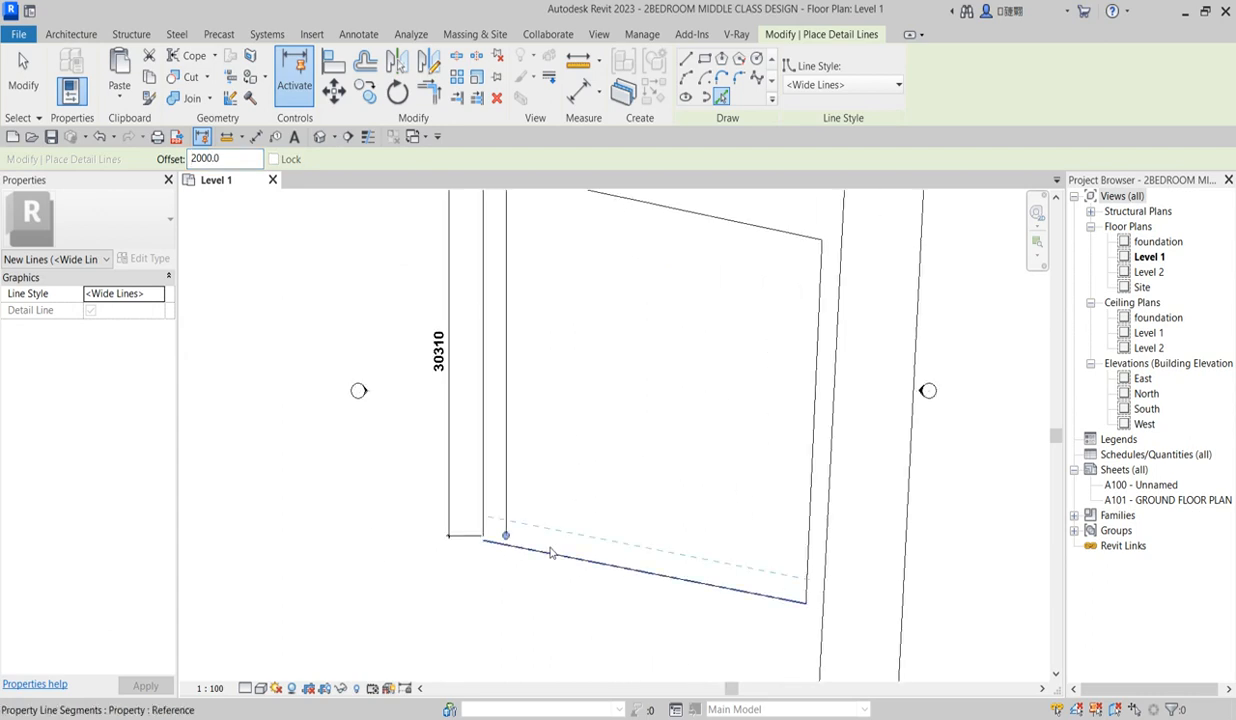
{"action": "right_click", "coordinate": [657, 405]}
{"action": "left_click", "coordinate": [712, 410]}
{"action": "right_click", "coordinate": [614, 406]}
{"action": "left_click", "coordinate": [652, 418]}
Start placing walls on Level 1 with the Basic Wall type Generic - 200mm
{"action": "scroll", "coordinate": [490, 345], "scroll_direction": "up", "scroll_amount": 2}
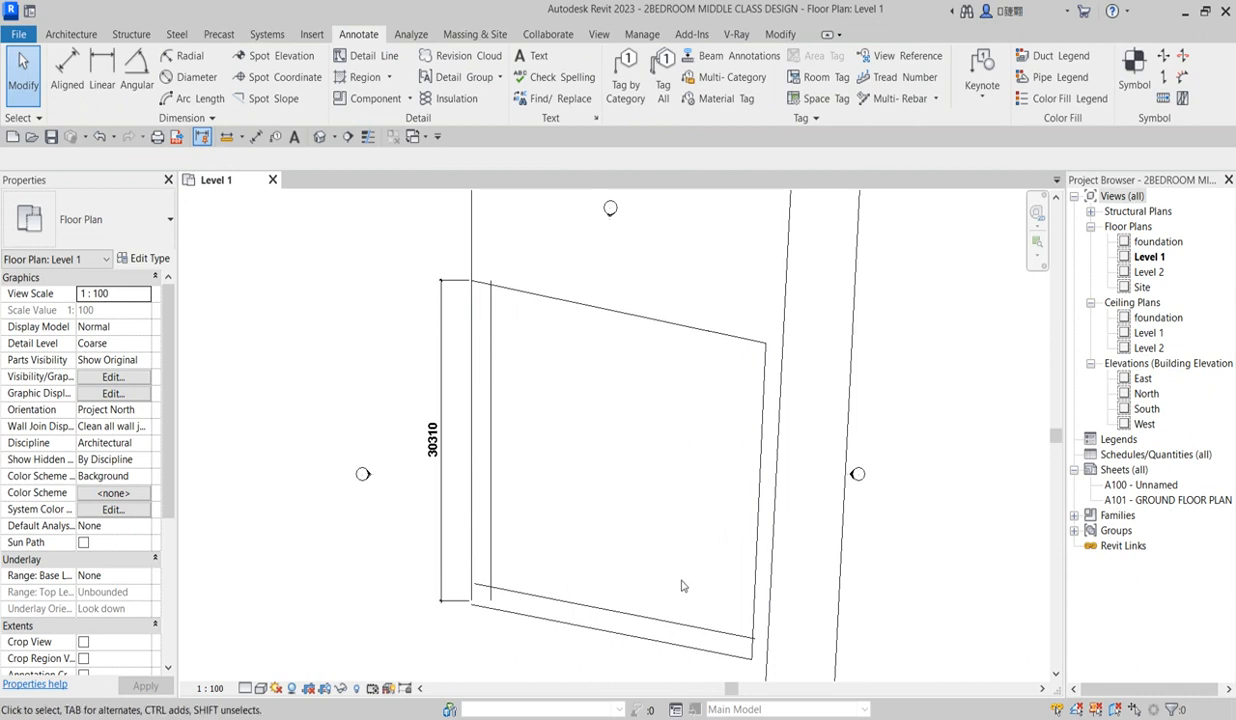
{"action": "scroll", "coordinate": [491, 350], "scroll_direction": "up", "scroll_amount": 2}
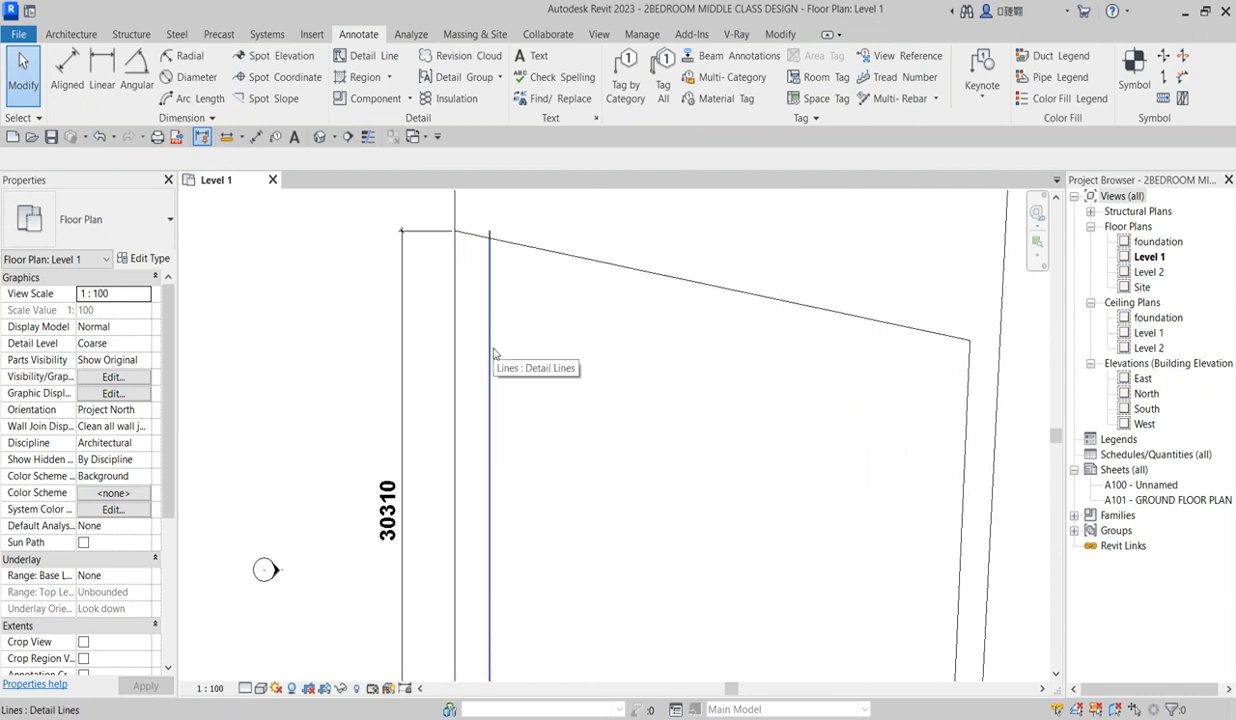
{"action": "scroll", "coordinate": [491, 353], "scroll_direction": "down", "scroll_amount": 3}
{"action": "scroll", "coordinate": [505, 349], "scroll_direction": "up", "scroll_amount": 2}
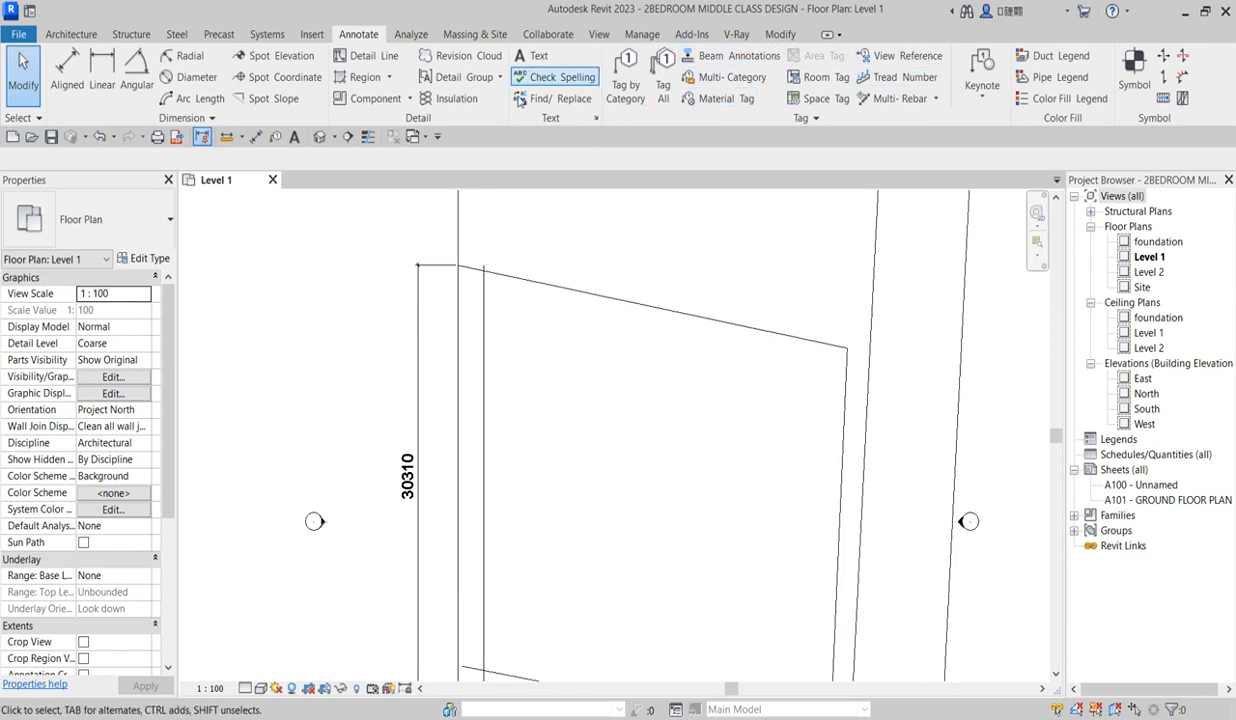
{"action": "left_click", "coordinate": [71, 35]}
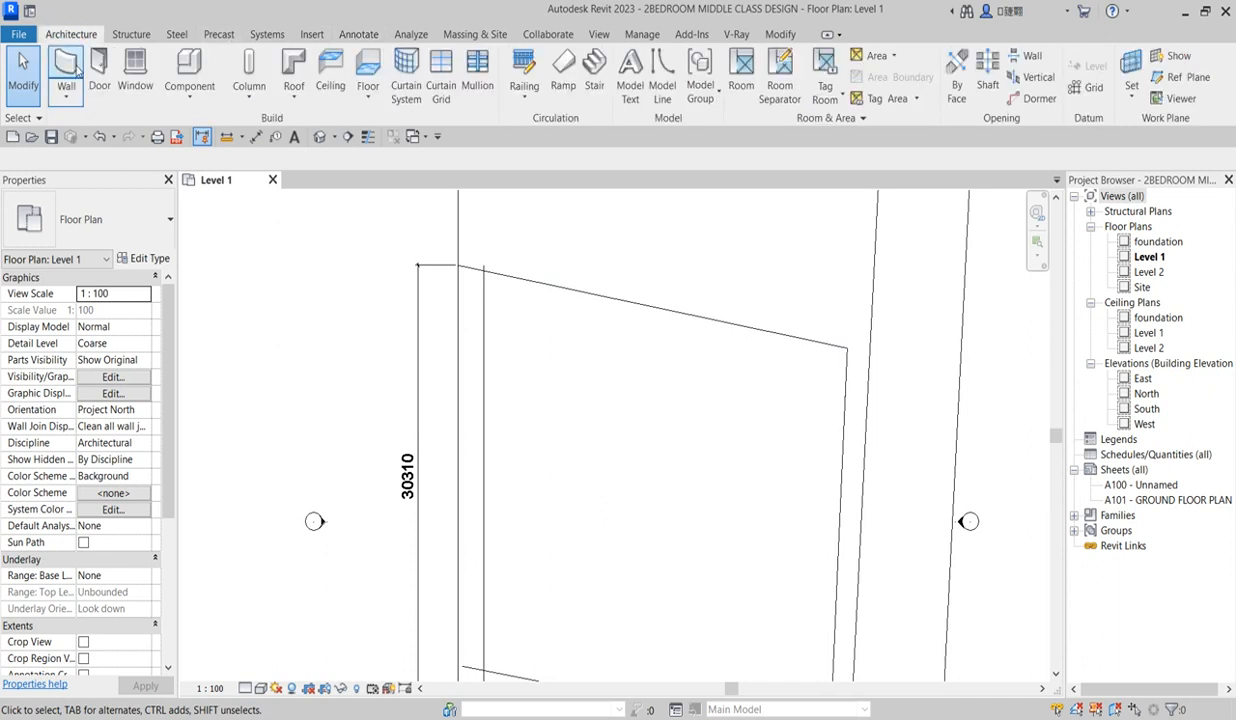
{"action": "left_click", "coordinate": [66, 65]}
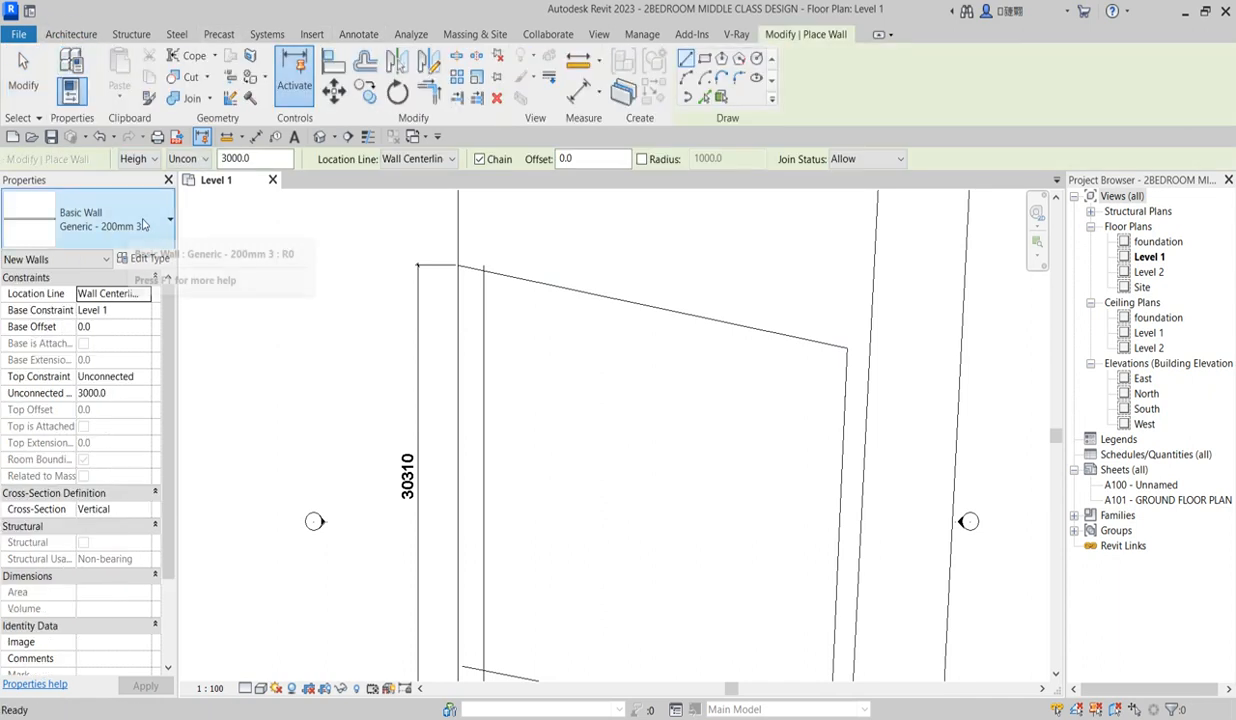
{"action": "left_click", "coordinate": [143, 226]}
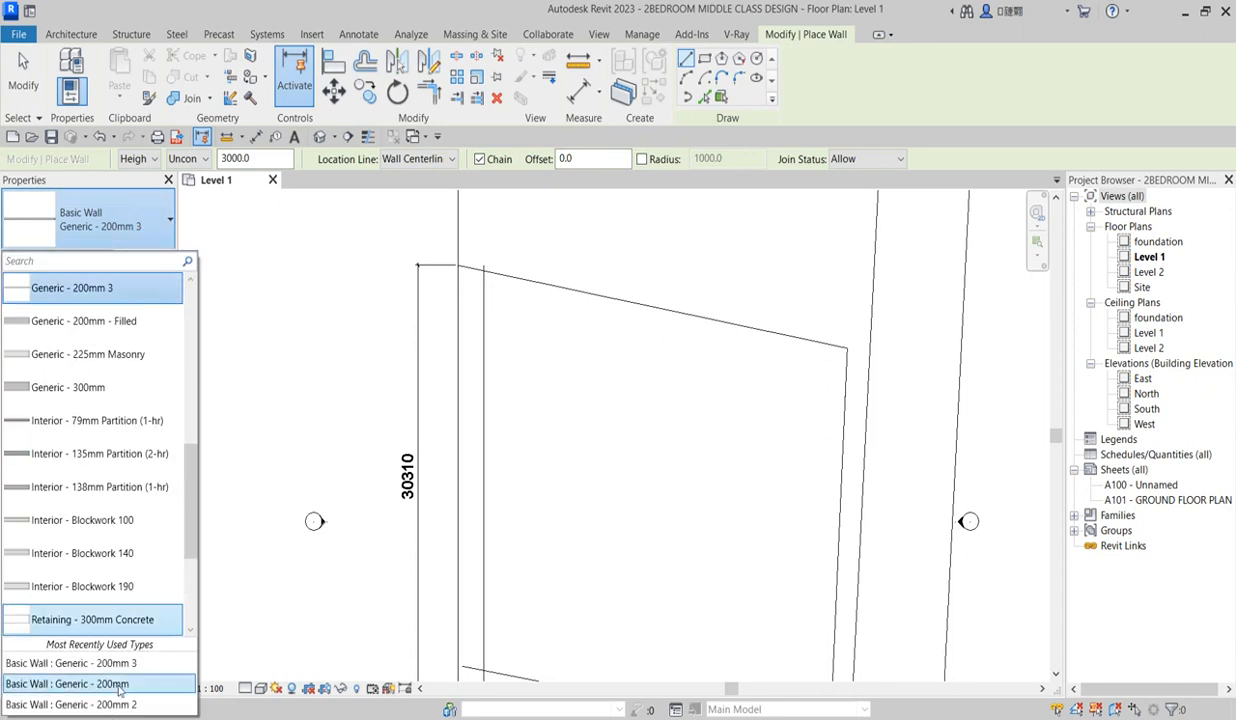
{"action": "left_click", "coordinate": [118, 684]}
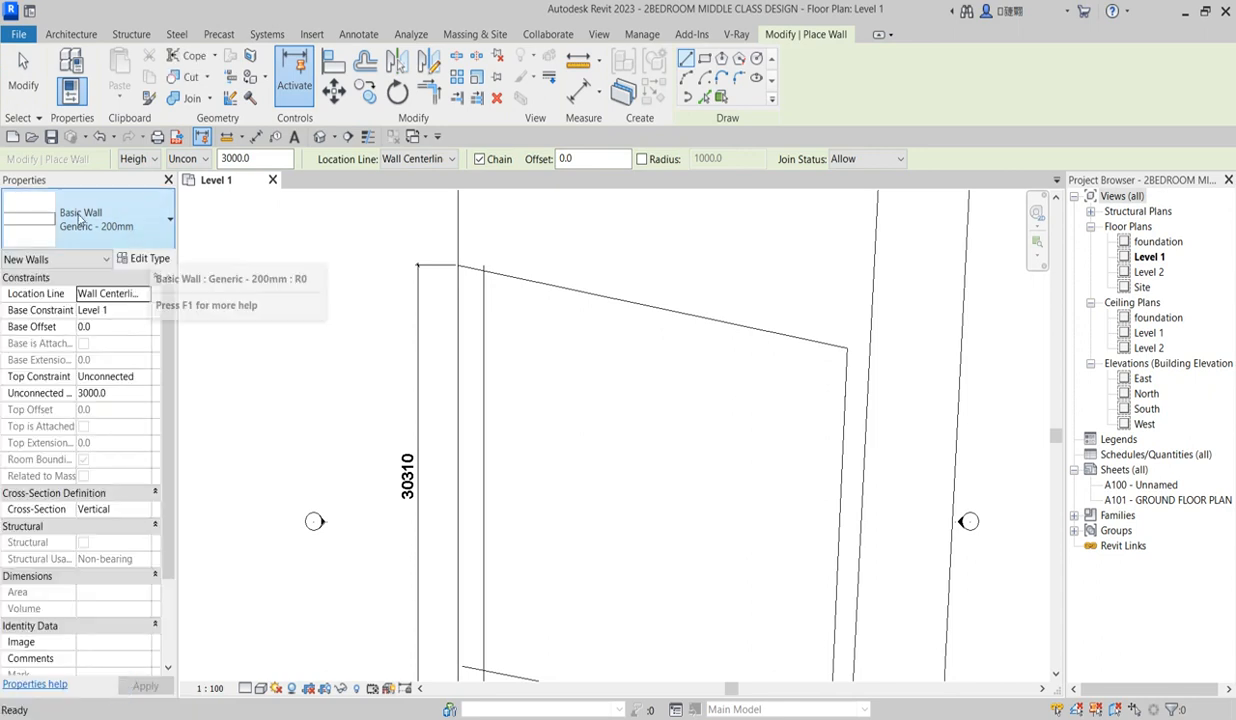
Set the structure layer thickness of the Generic - 200mm wall type to 225
{"action": "left_click", "coordinate": [145, 258]}
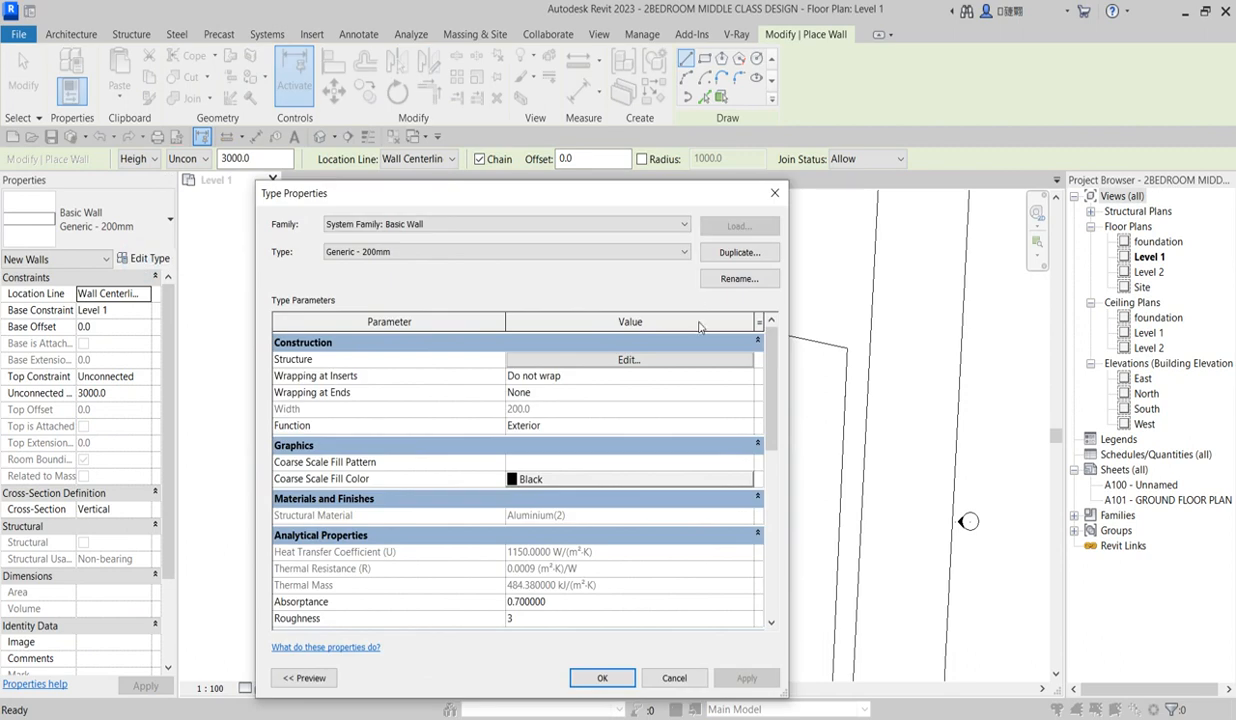
{"action": "left_click", "coordinate": [627, 360]}
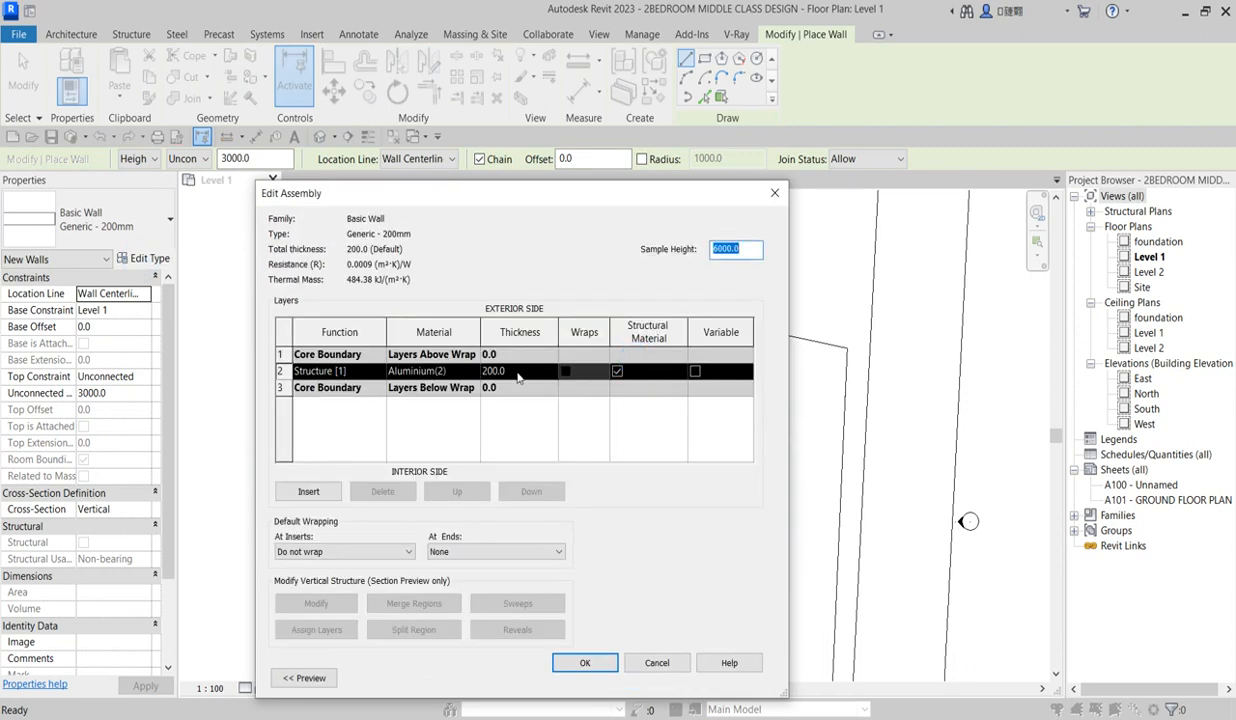
{"action": "left_click", "coordinate": [518, 372]}
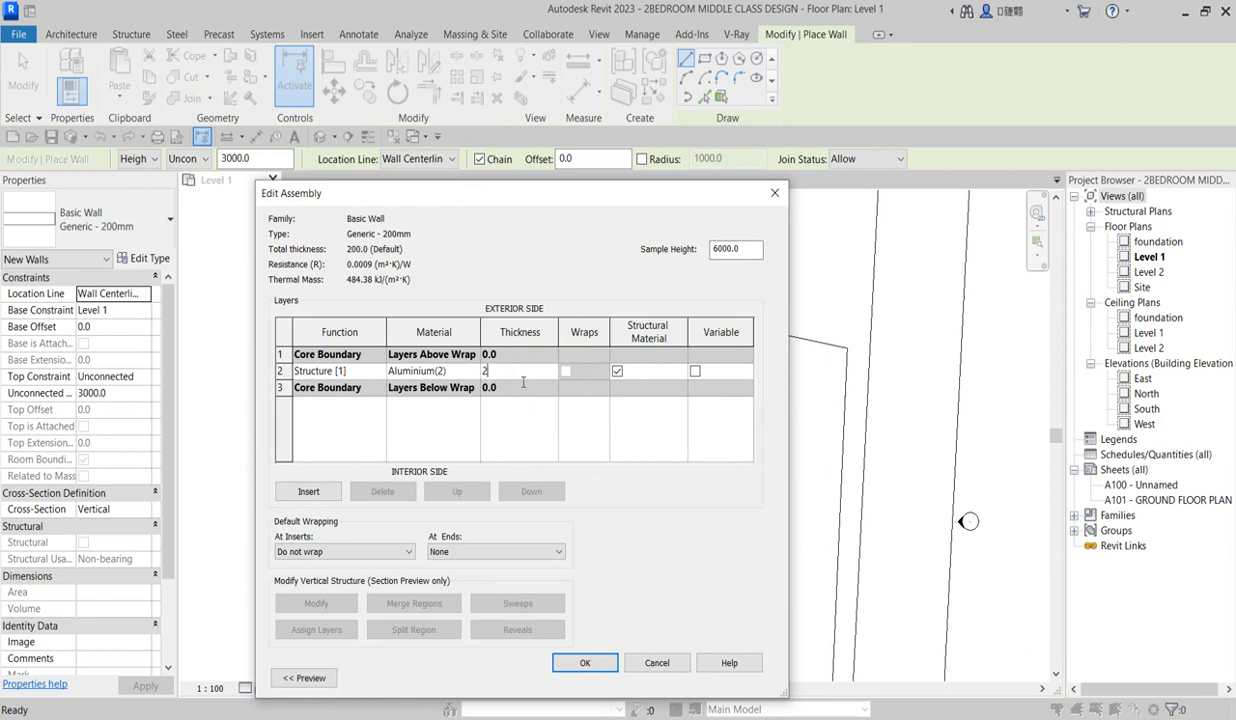
{"action": "left_click", "coordinate": [586, 662]}
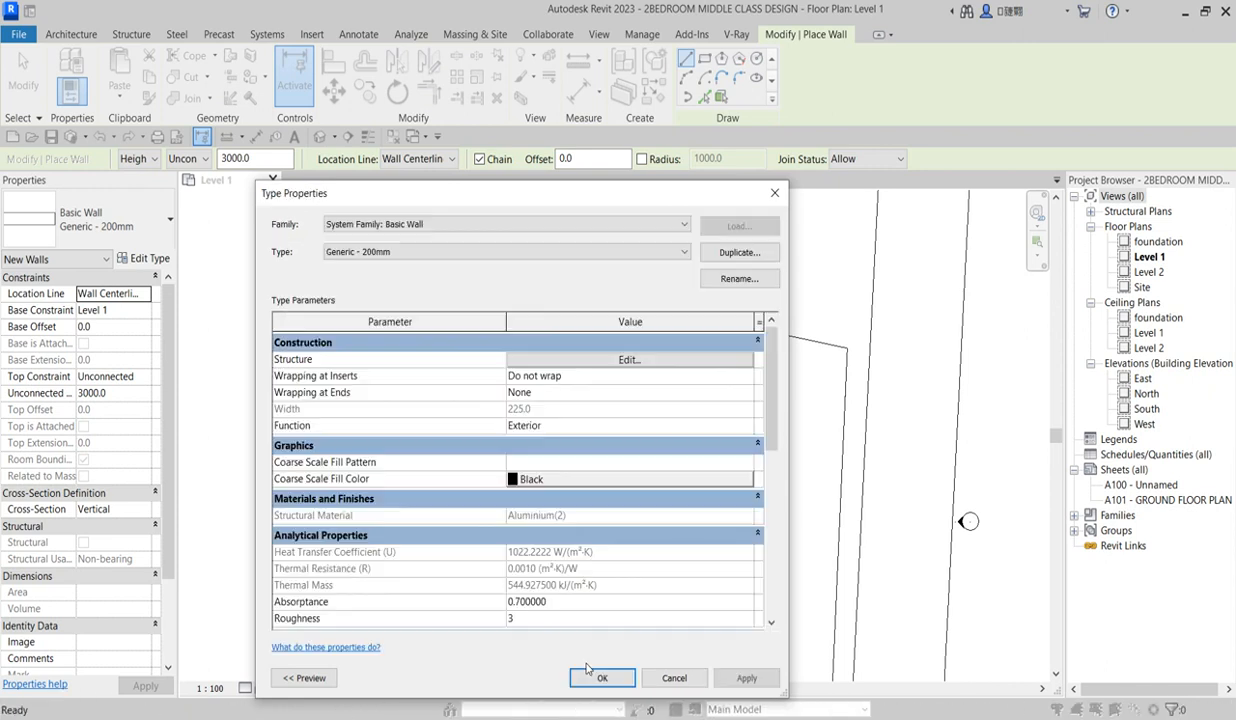
{"action": "left_click", "coordinate": [604, 679]}
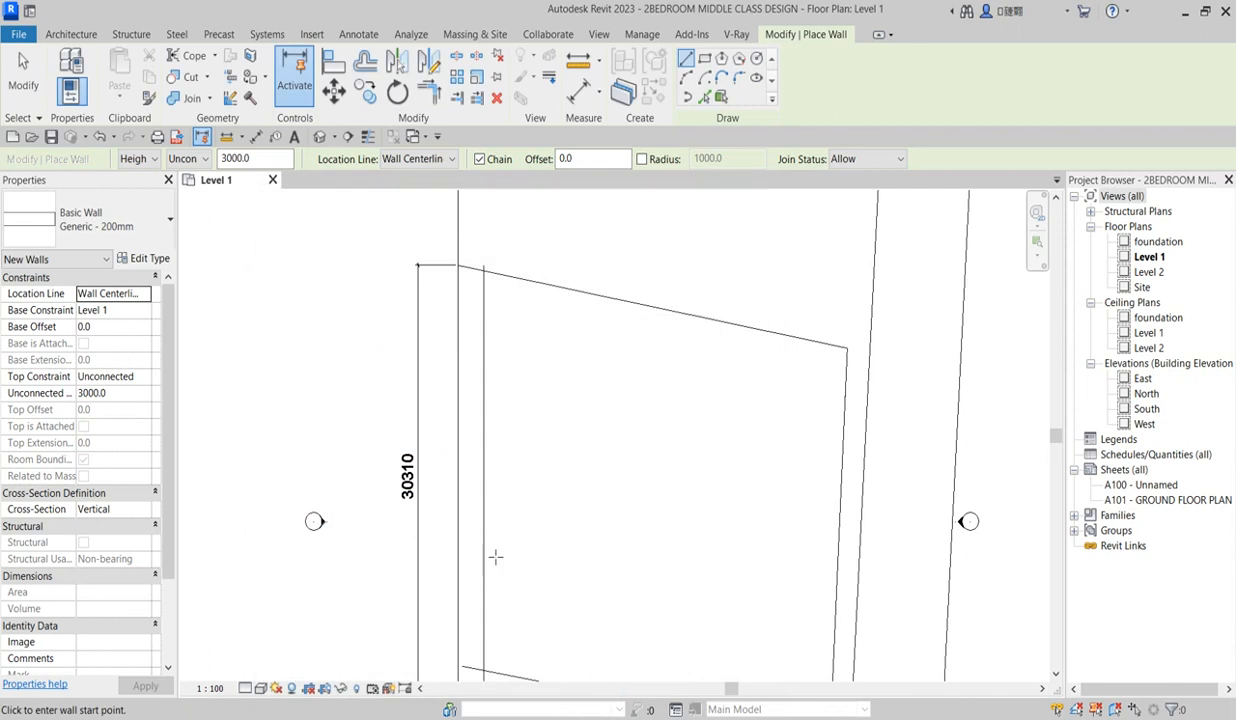
Draw a vertical wall about 16000 long down the plot's left setback line and end the wall chain
{"action": "scroll", "coordinate": [489, 468], "scroll_direction": "down", "scroll_amount": 4}
{"action": "scroll", "coordinate": [496, 393], "scroll_direction": "up", "scroll_amount": 3}
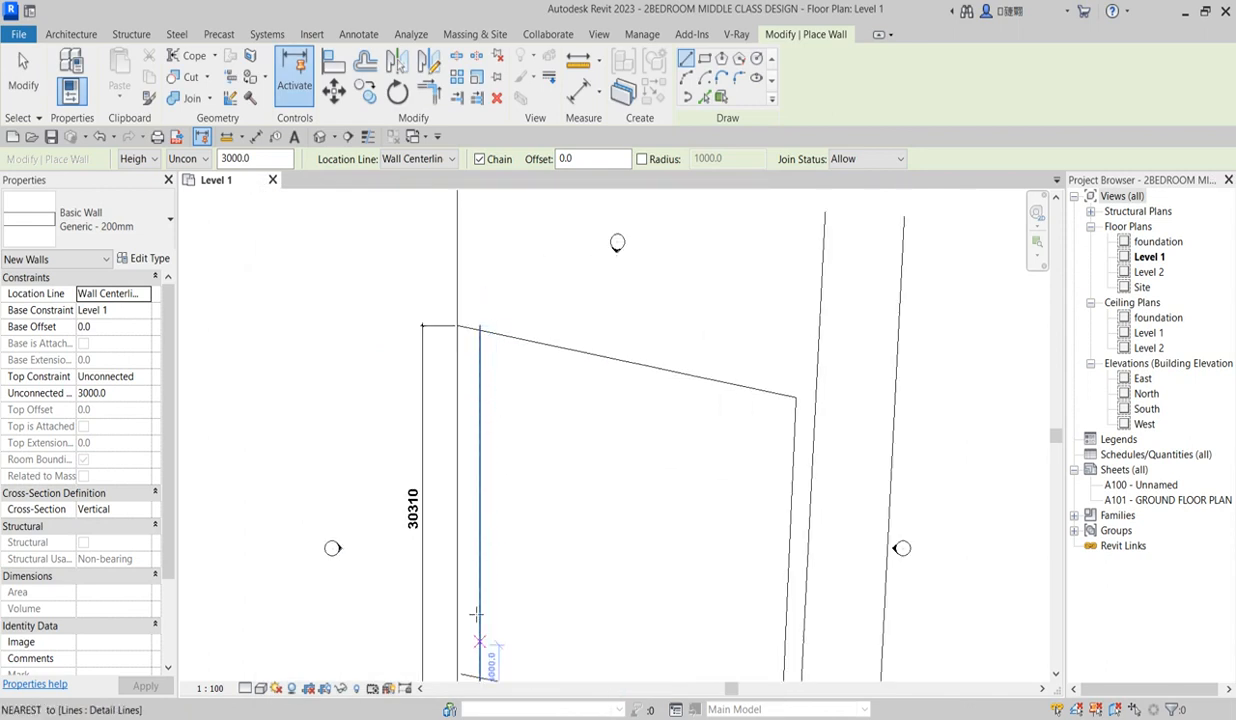
{"action": "left_click", "coordinate": [480, 399]}
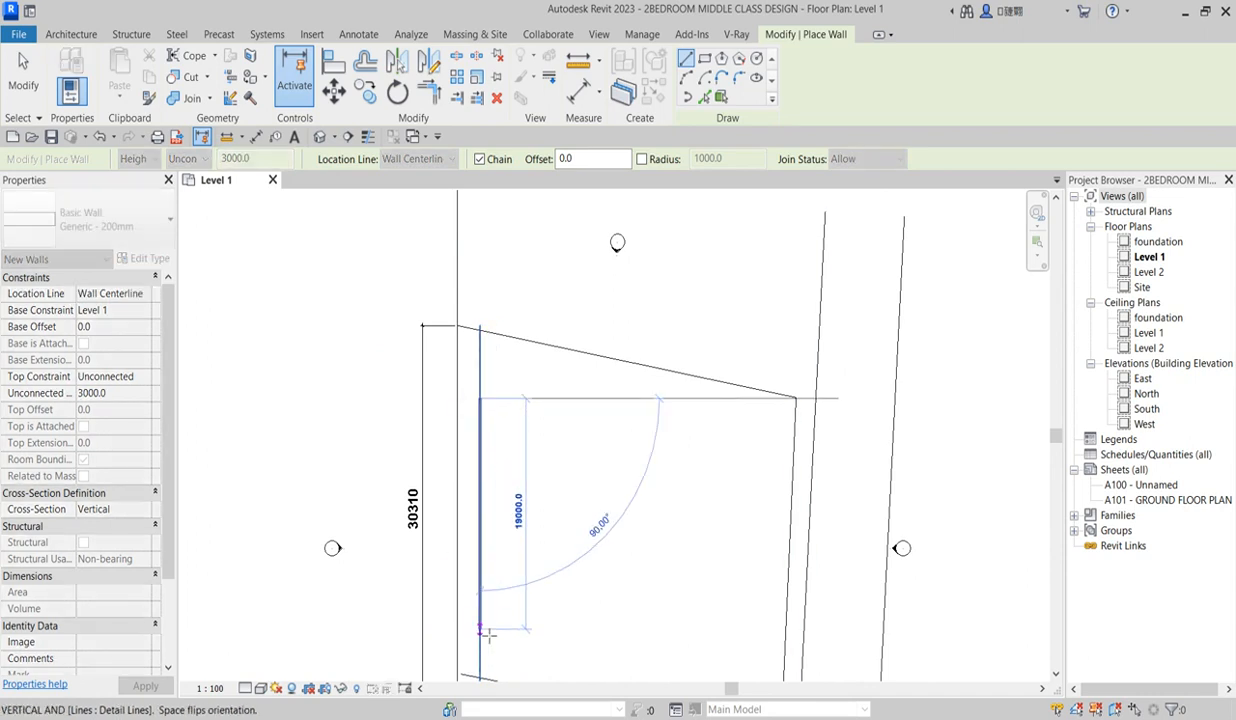
{"action": "left_click", "coordinate": [480, 590]}
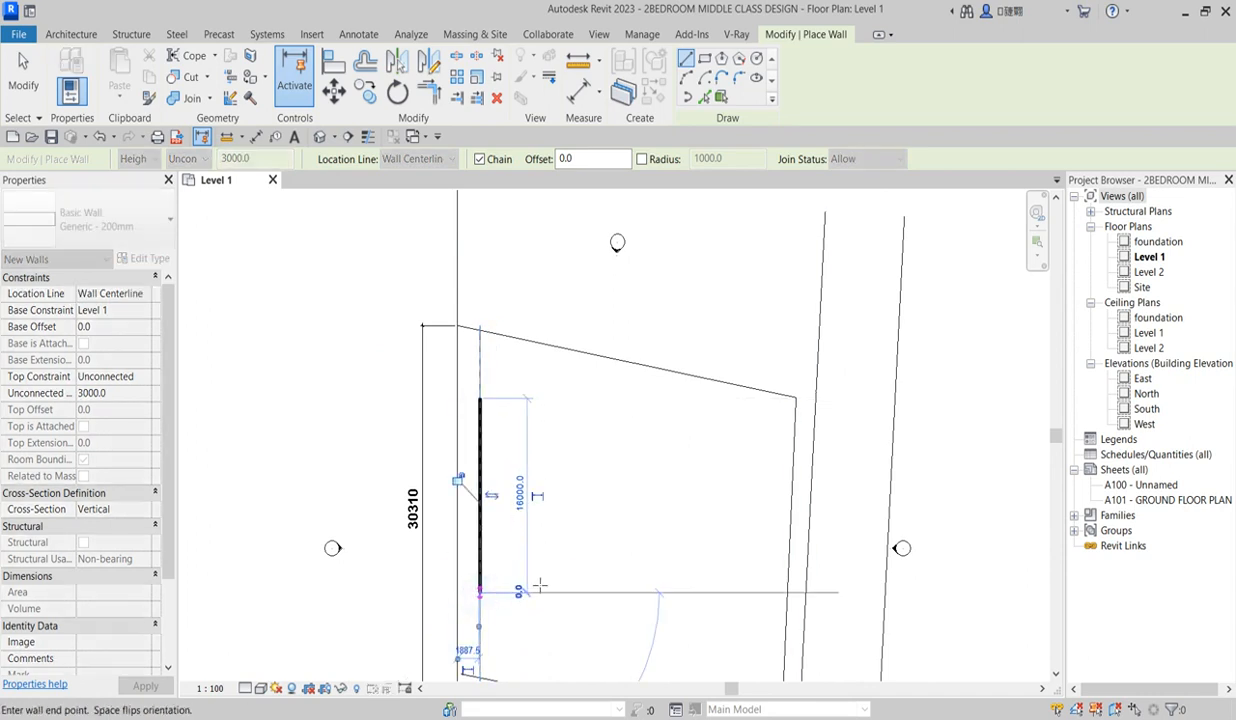
{"action": "key", "text": "Escape"}
Draw a horizontal wall about 5800 long from the vertical wall's upper endpoint toward the plot's interior
{"action": "scroll", "coordinate": [486, 500], "scroll_direction": "up", "scroll_amount": 3}
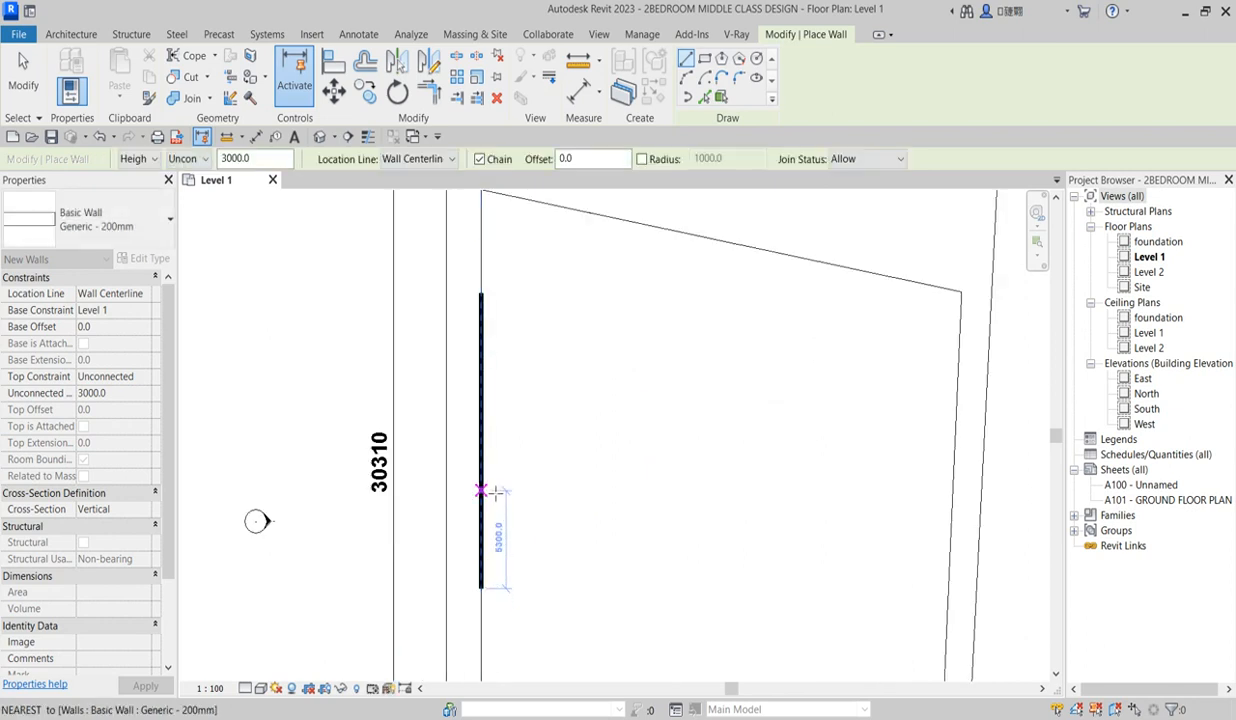
{"action": "scroll", "coordinate": [489, 305], "scroll_direction": "up", "scroll_amount": 2}
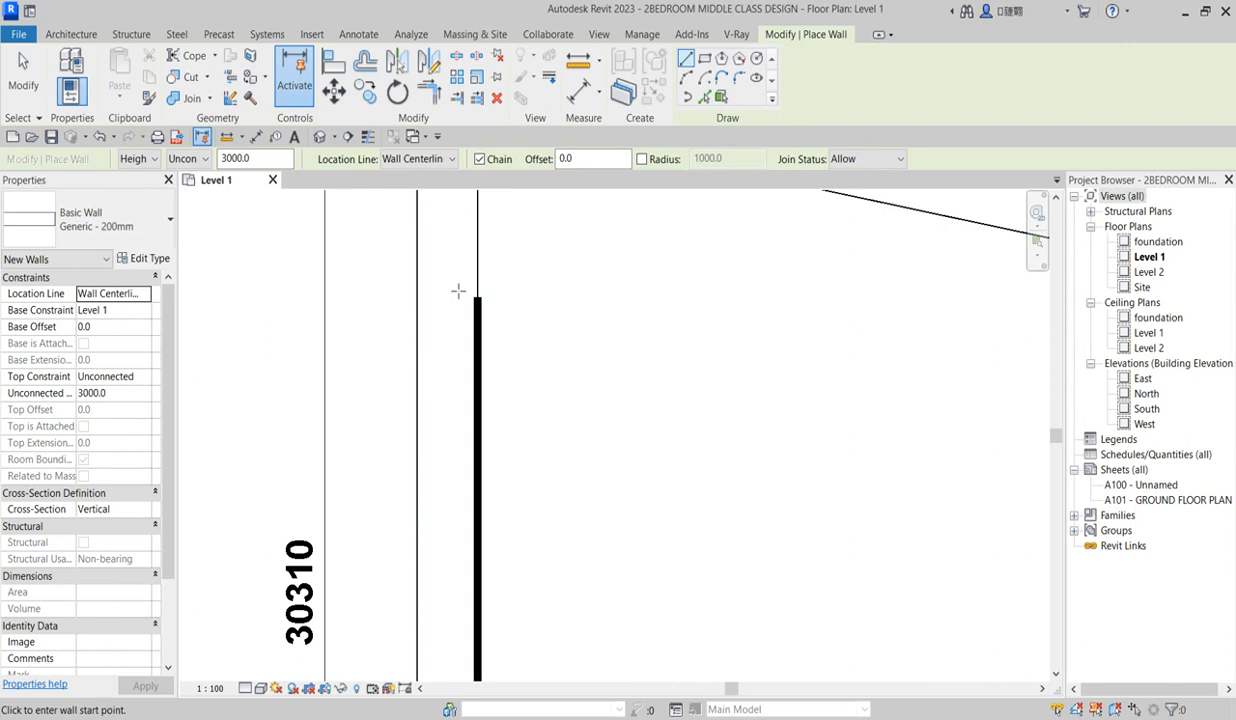
{"action": "scroll", "coordinate": [477, 512], "scroll_direction": "down", "scroll_amount": 2}
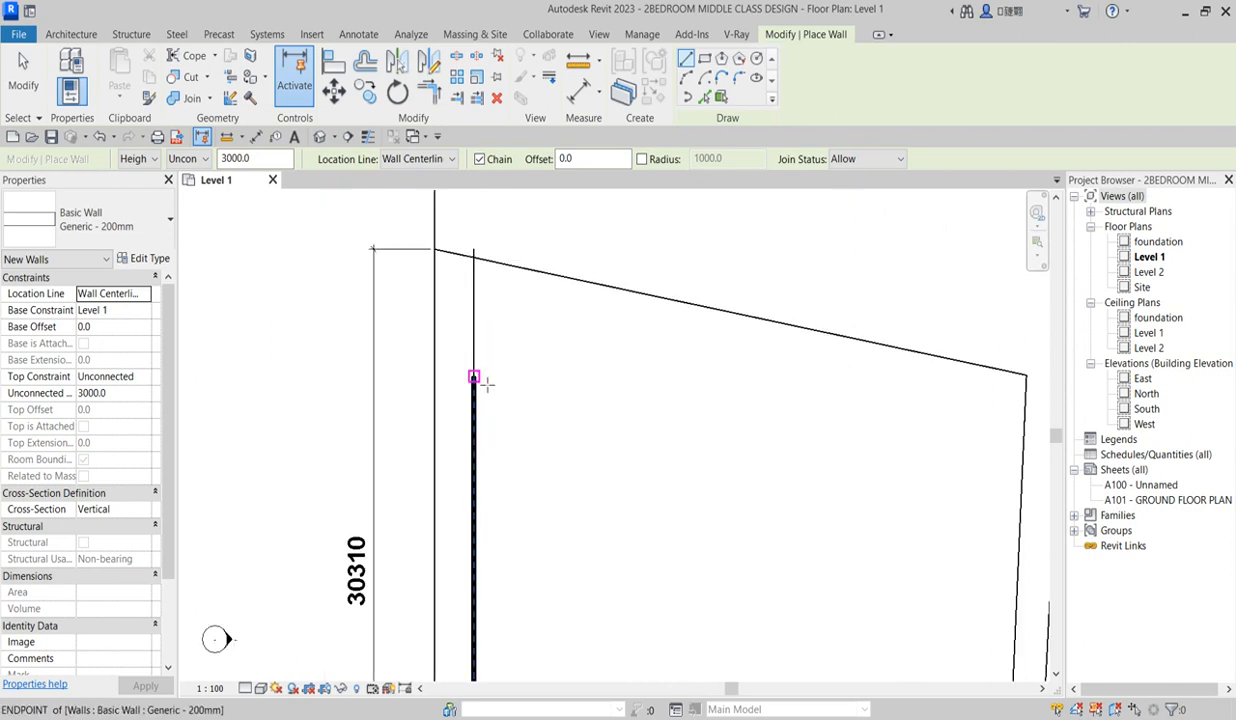
{"action": "scroll", "coordinate": [483, 385], "scroll_direction": "up", "scroll_amount": 2}
{"action": "scroll", "coordinate": [479, 387], "scroll_direction": "up", "scroll_amount": 2}
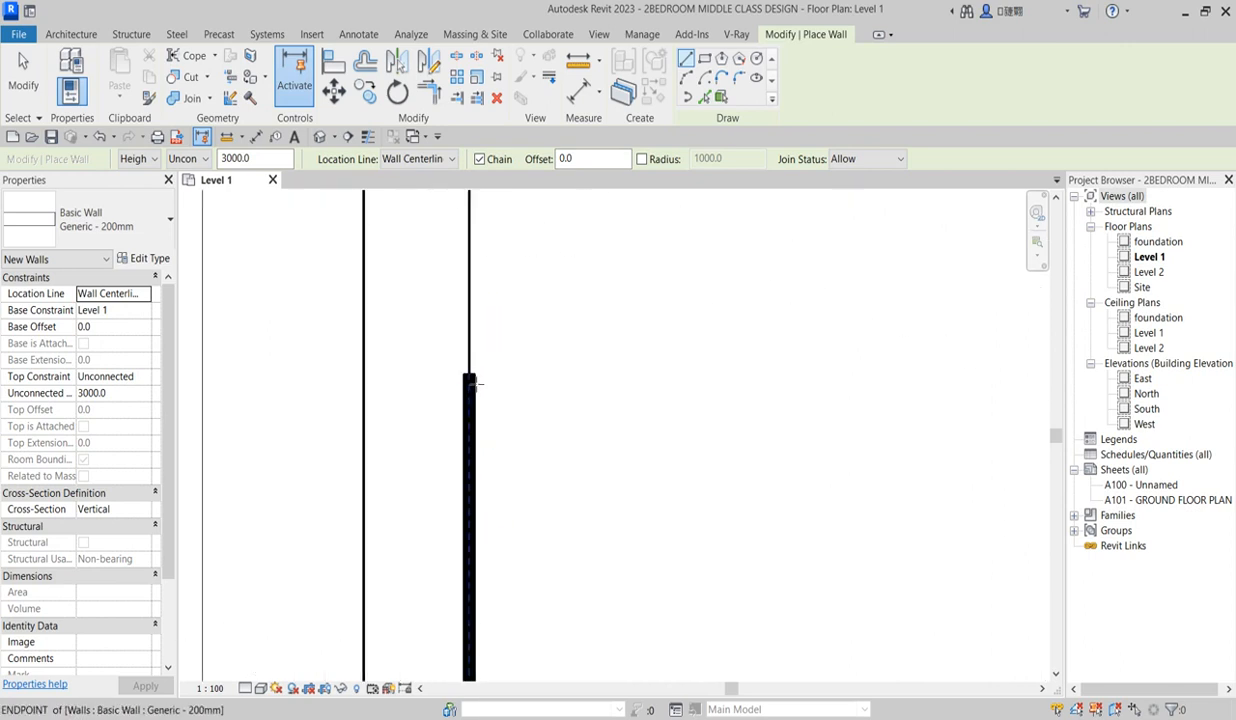
{"action": "scroll", "coordinate": [470, 378], "scroll_direction": "down", "scroll_amount": 2}
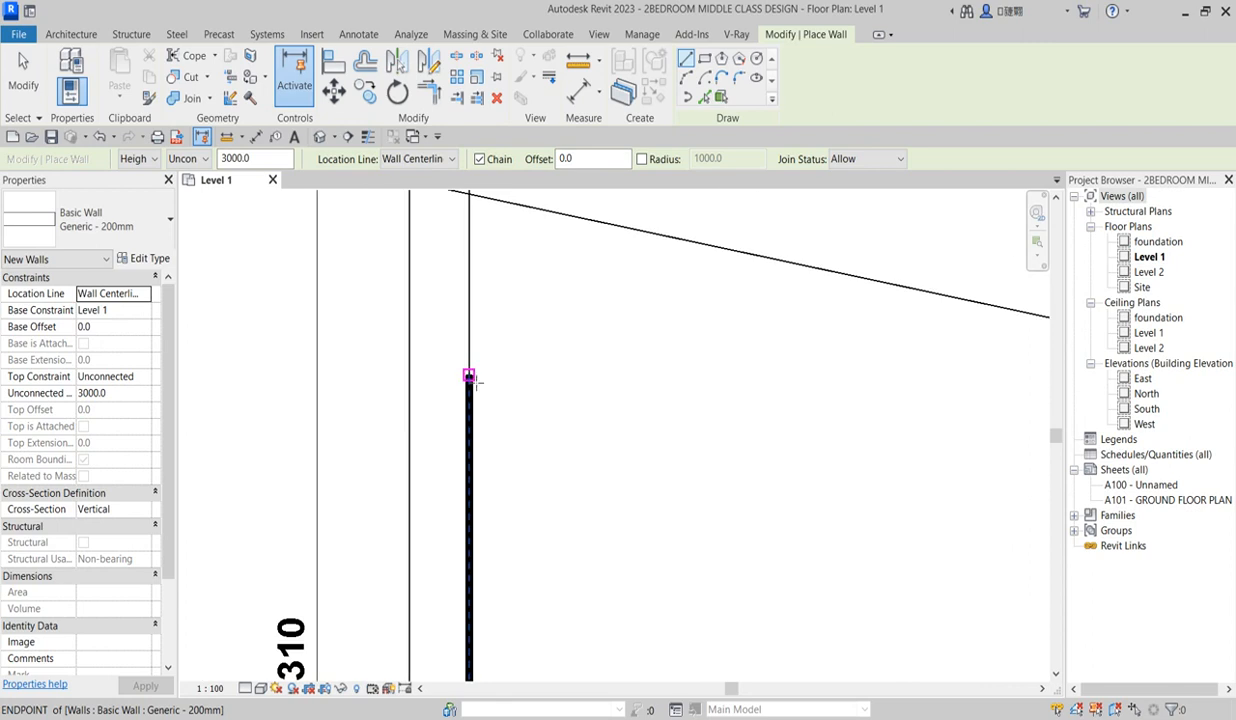
{"action": "left_click", "coordinate": [469, 376]}
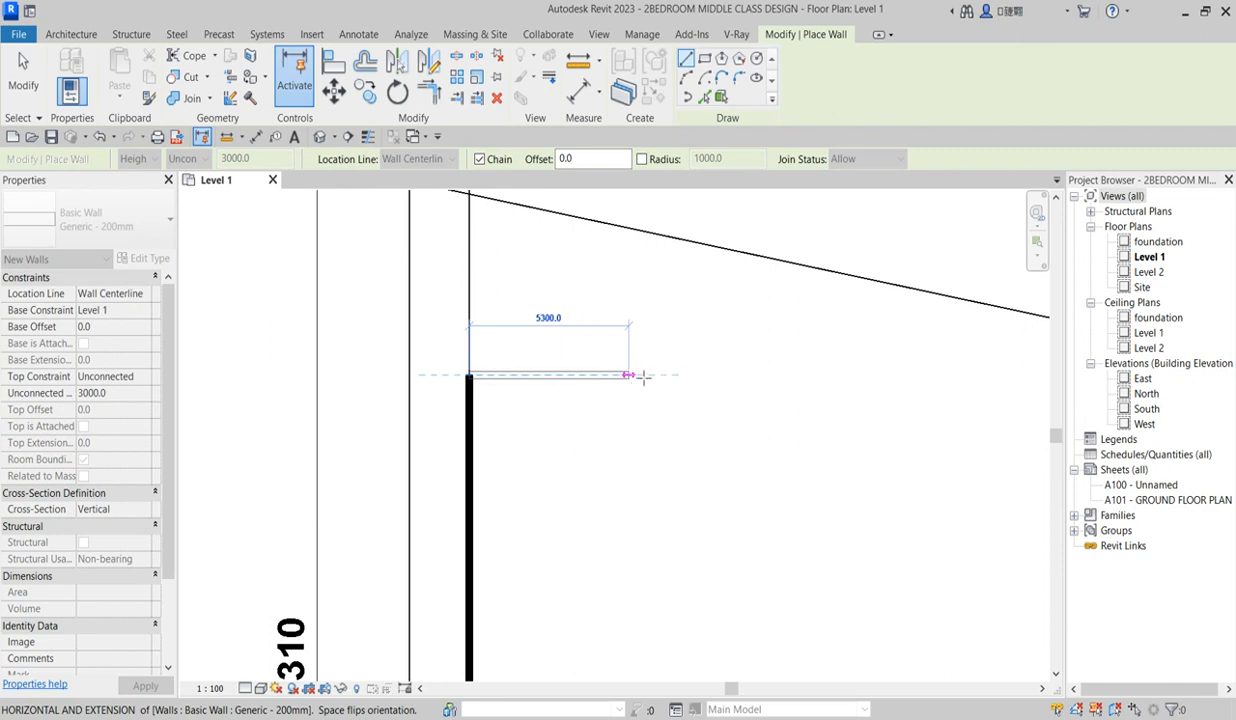
{"action": "left_click", "coordinate": [648, 376]}
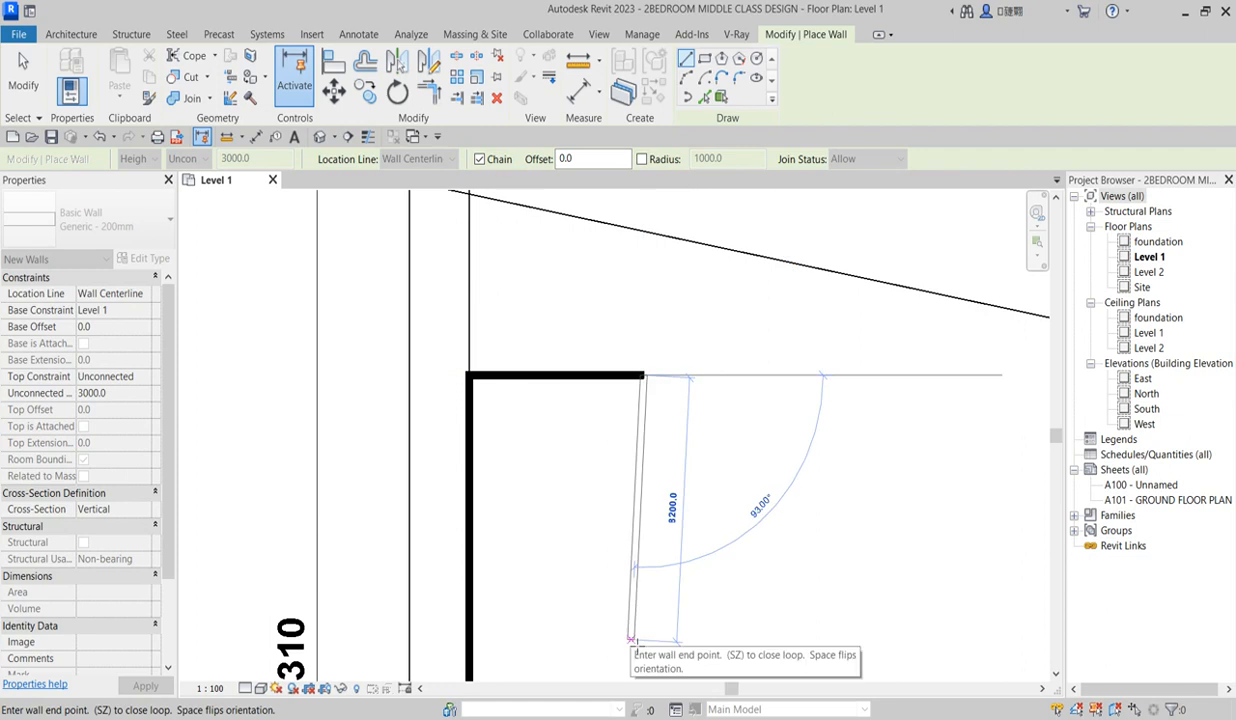
Continue the wall downward and back to the left wall, enclosing a room about 7475 deep, and end wall placement
{"action": "scroll", "coordinate": [632, 640], "scroll_direction": "down", "scroll_amount": 2}
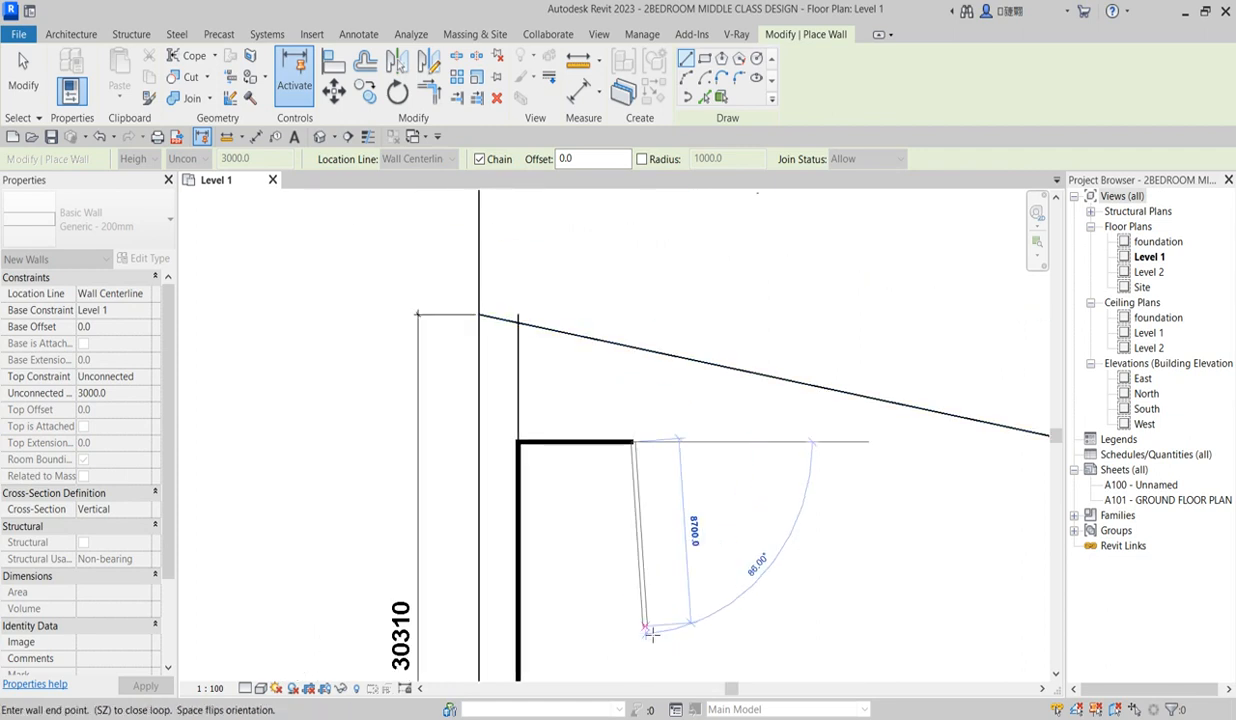
{"action": "left_click", "coordinate": [634, 606]}
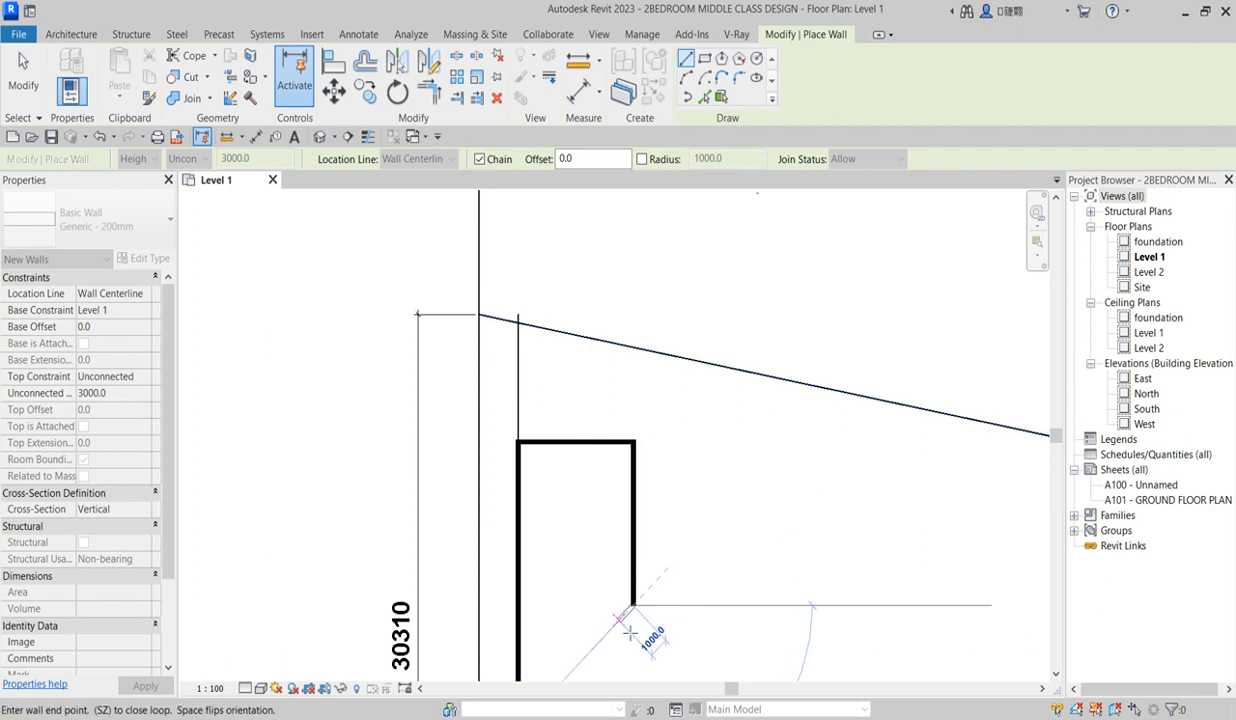
{"action": "scroll", "coordinate": [628, 615], "scroll_direction": "down", "scroll_amount": 2}
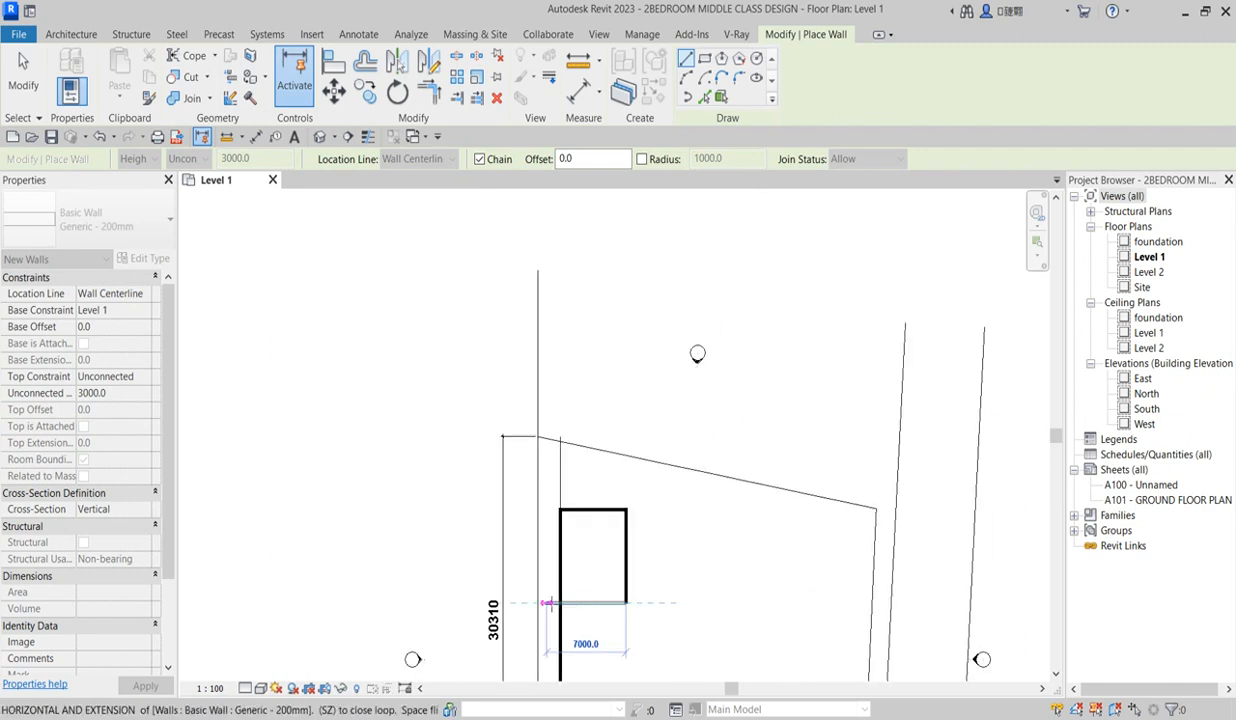
{"action": "left_click", "coordinate": [561, 603]}
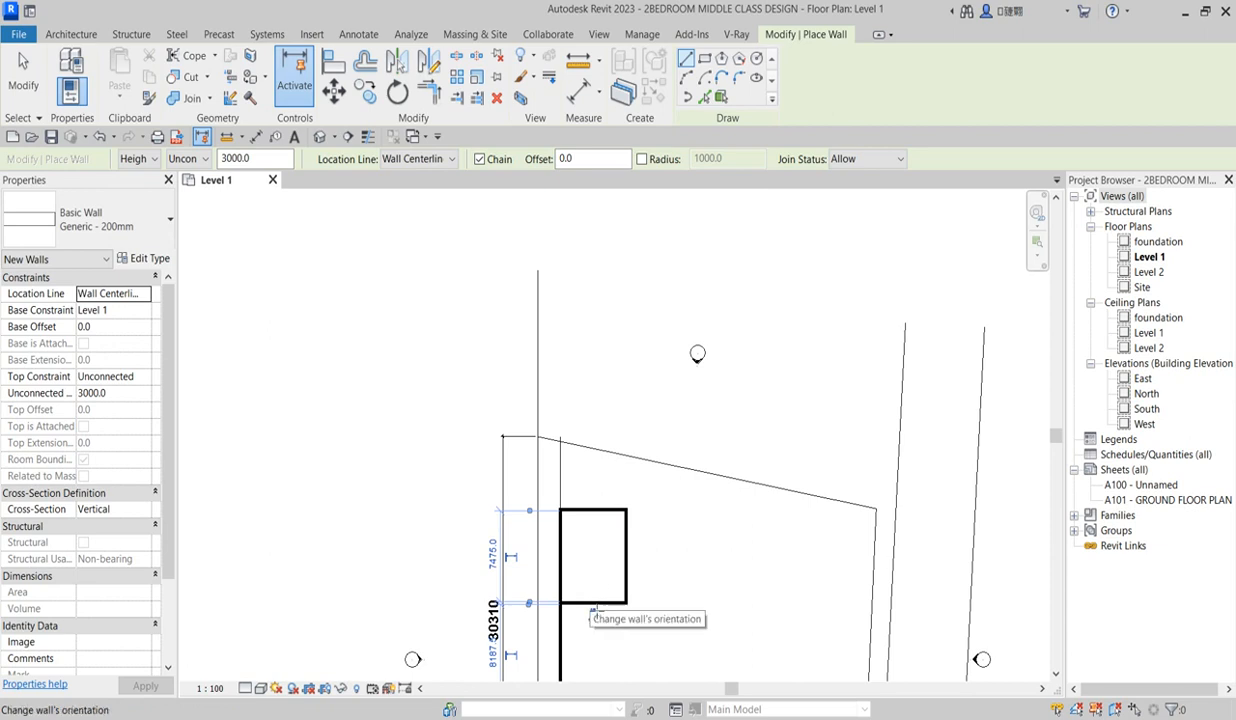
{"action": "scroll", "coordinate": [653, 549], "scroll_direction": "up", "scroll_amount": 2}
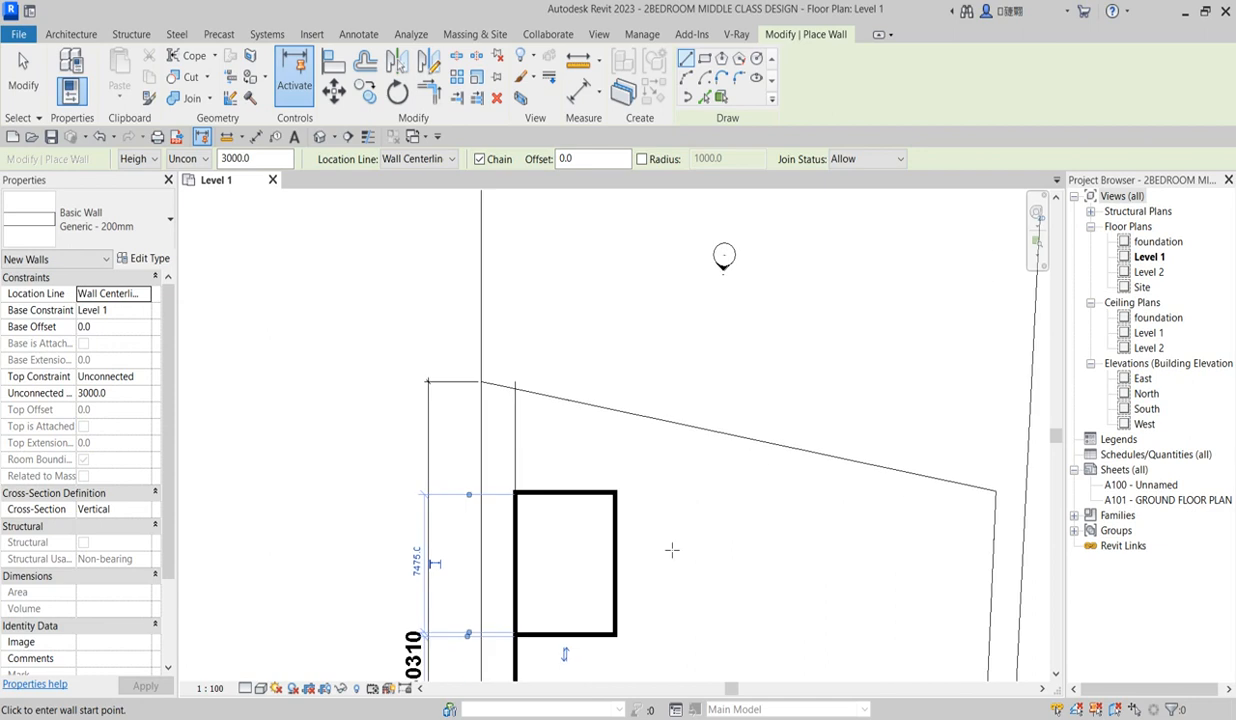
{"action": "right_click", "coordinate": [665, 290]}
{"action": "left_click", "coordinate": [711, 297]}
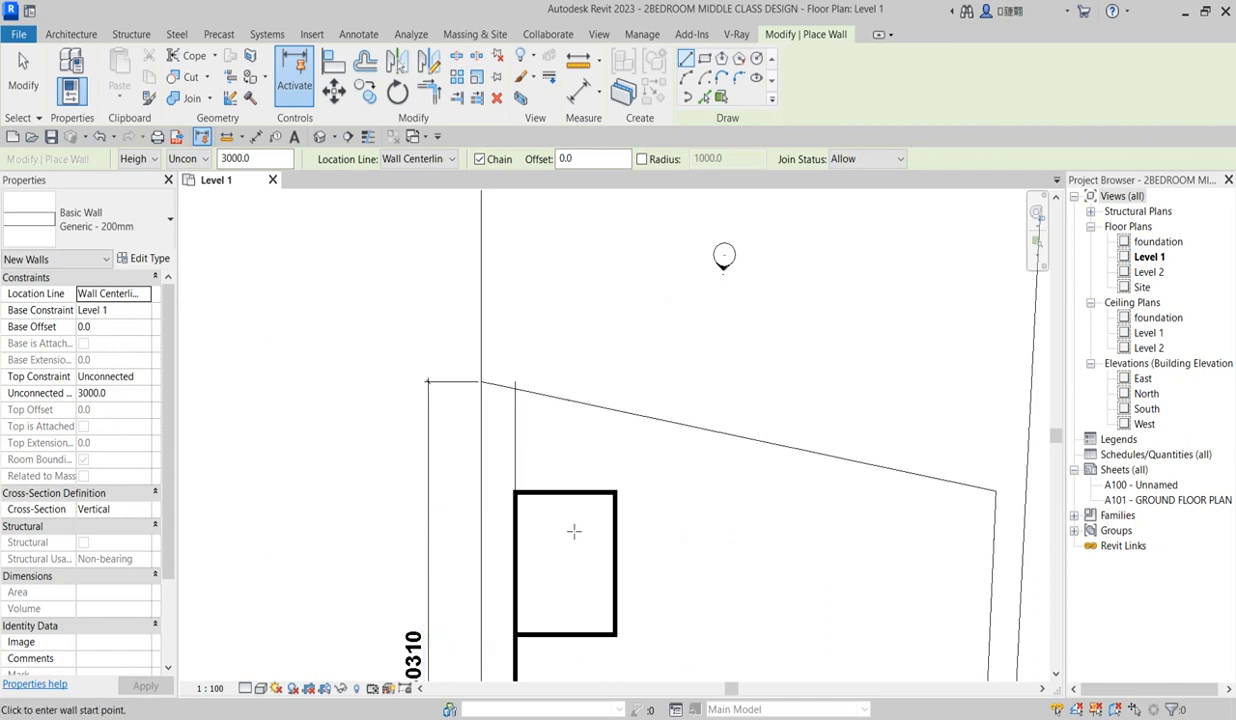
{"action": "right_click", "coordinate": [570, 526]}
{"action": "left_click", "coordinate": [612, 287]}
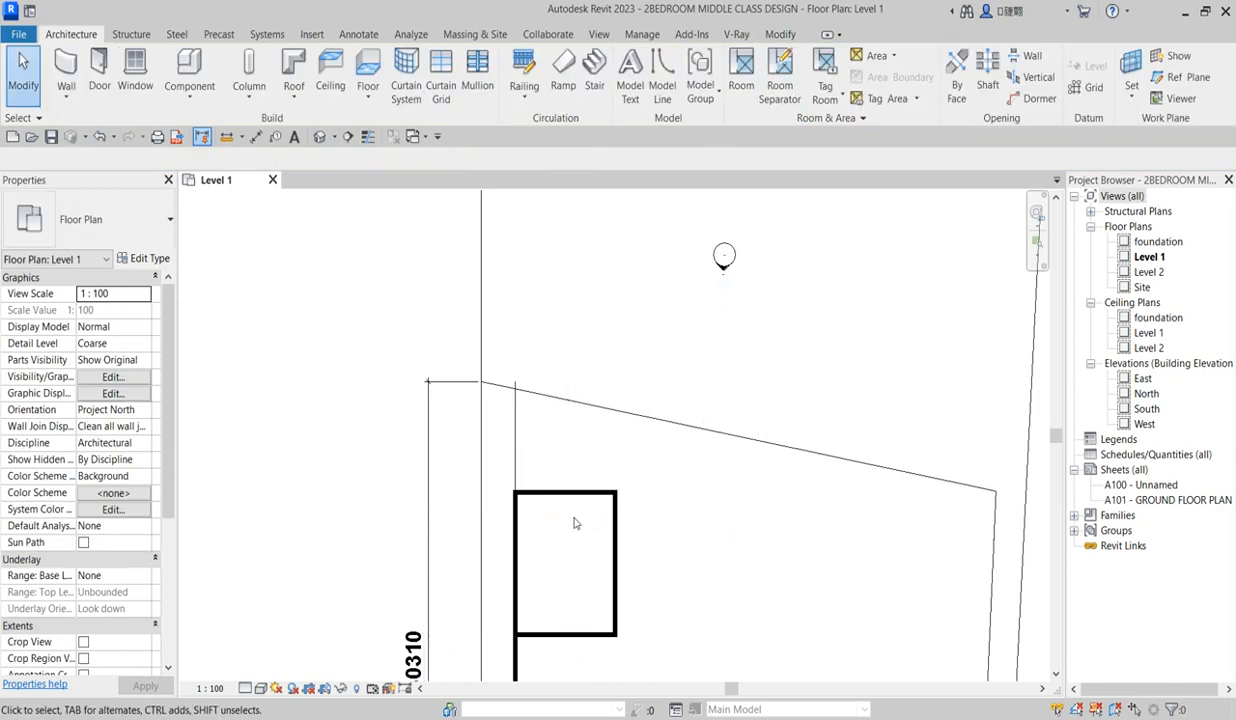
Move the room's top wall down to leave about 5500 between it and the bottom wall
{"action": "scroll", "coordinate": [576, 524], "scroll_direction": "down", "scroll_amount": 1}
{"action": "scroll", "coordinate": [563, 655], "scroll_direction": "up", "scroll_amount": 1}
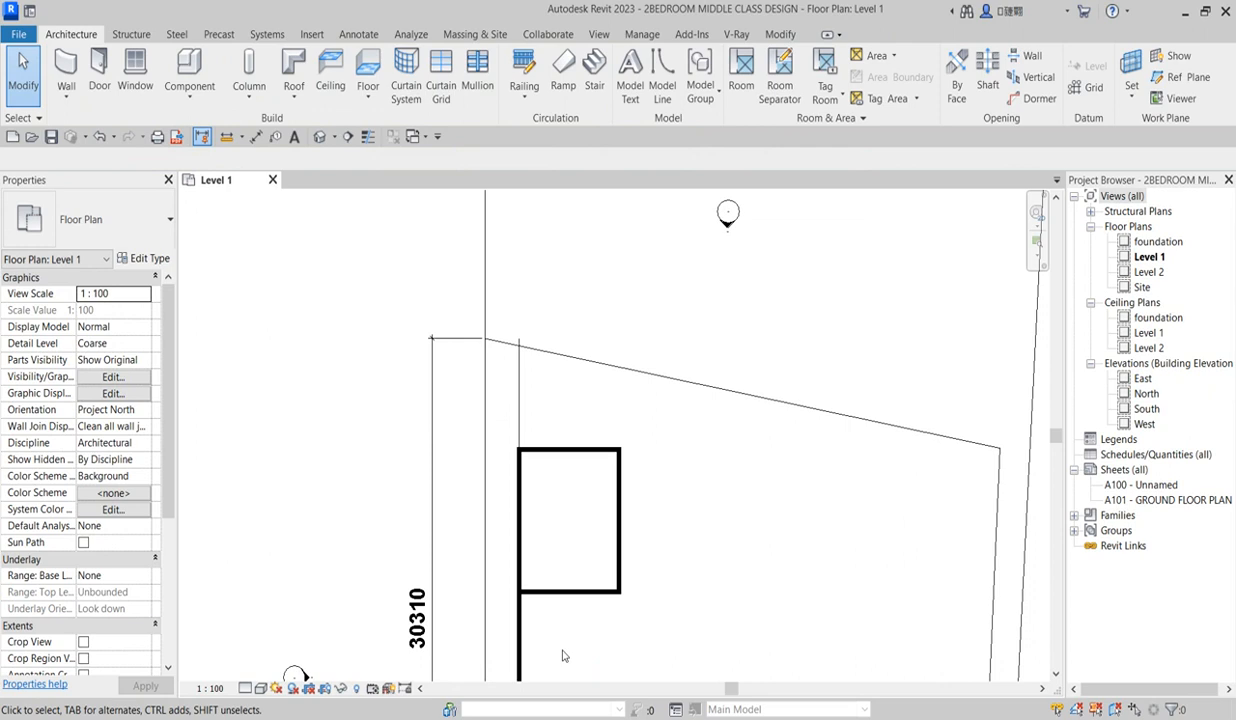
{"action": "left_click", "coordinate": [567, 449]}
{"action": "scroll", "coordinate": [566, 447], "scroll_direction": "up", "scroll_amount": 2}
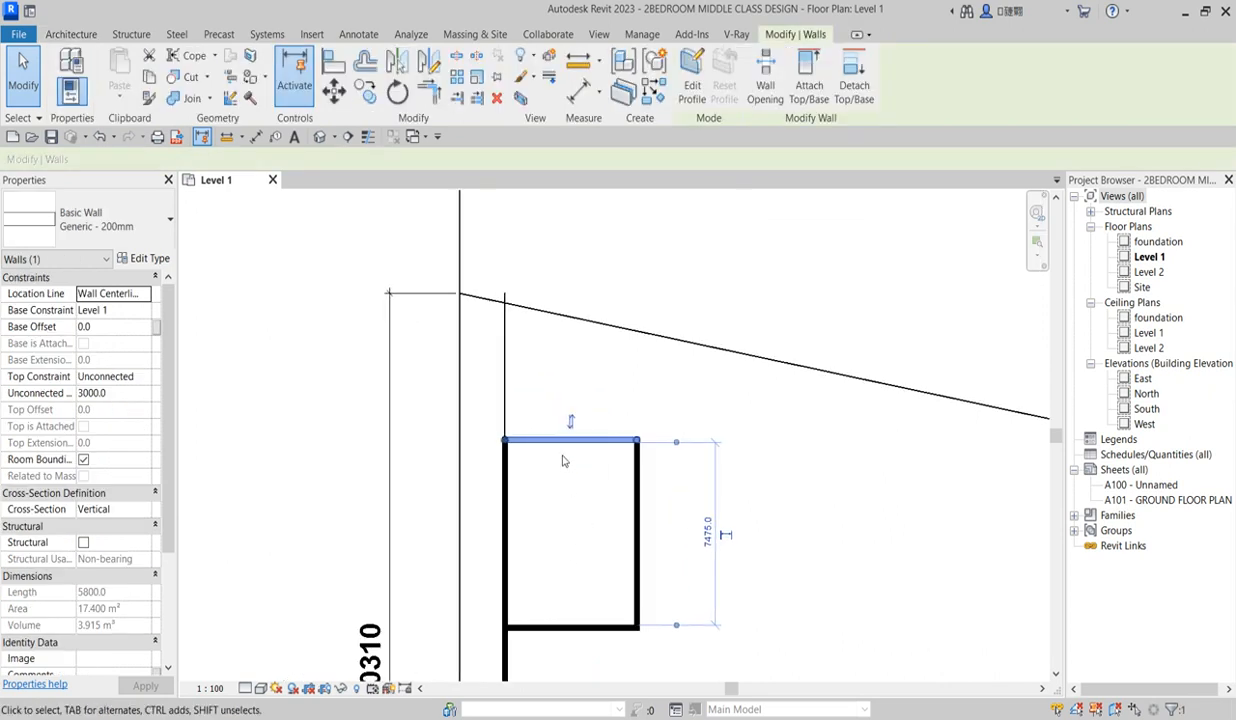
{"action": "left_click_drag", "start_coordinate": [567, 446], "coordinate": [563, 490]}
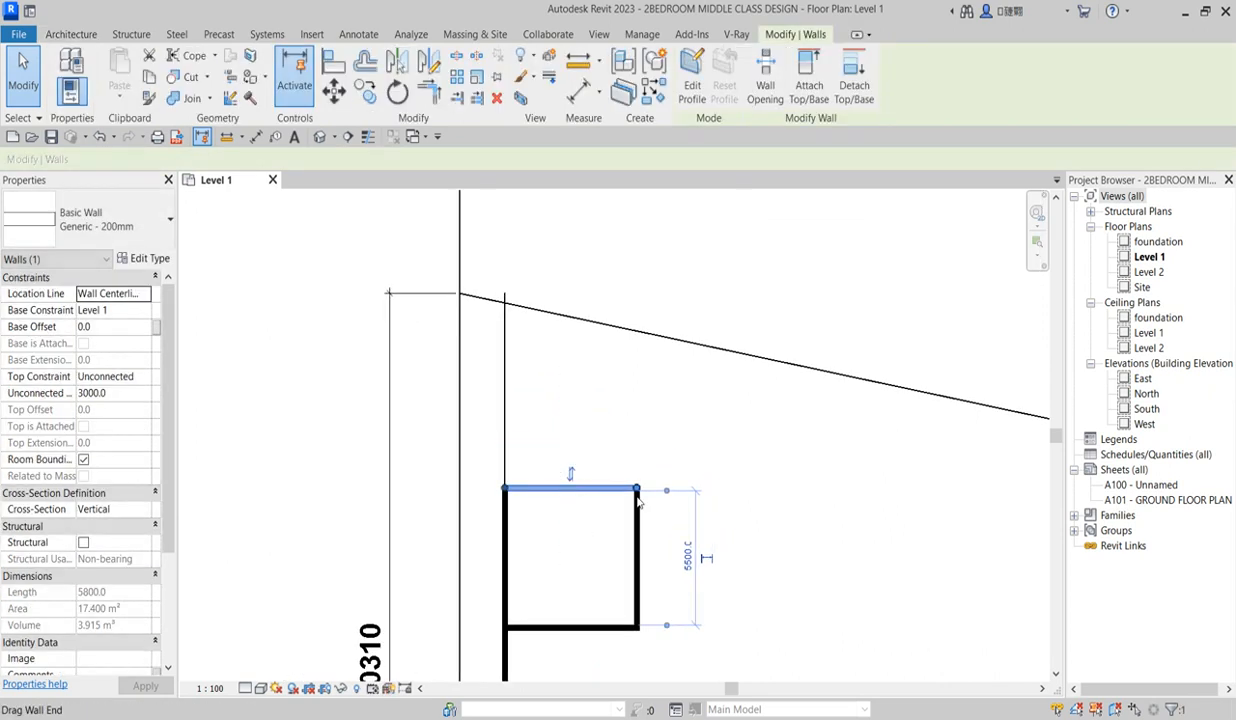
Move the room's bottom wall up to leave about 2800 between it and the top wall
{"action": "scroll", "coordinate": [638, 504], "scroll_direction": "down", "scroll_amount": 1}
{"action": "scroll", "coordinate": [580, 578], "scroll_direction": "up", "scroll_amount": 1}
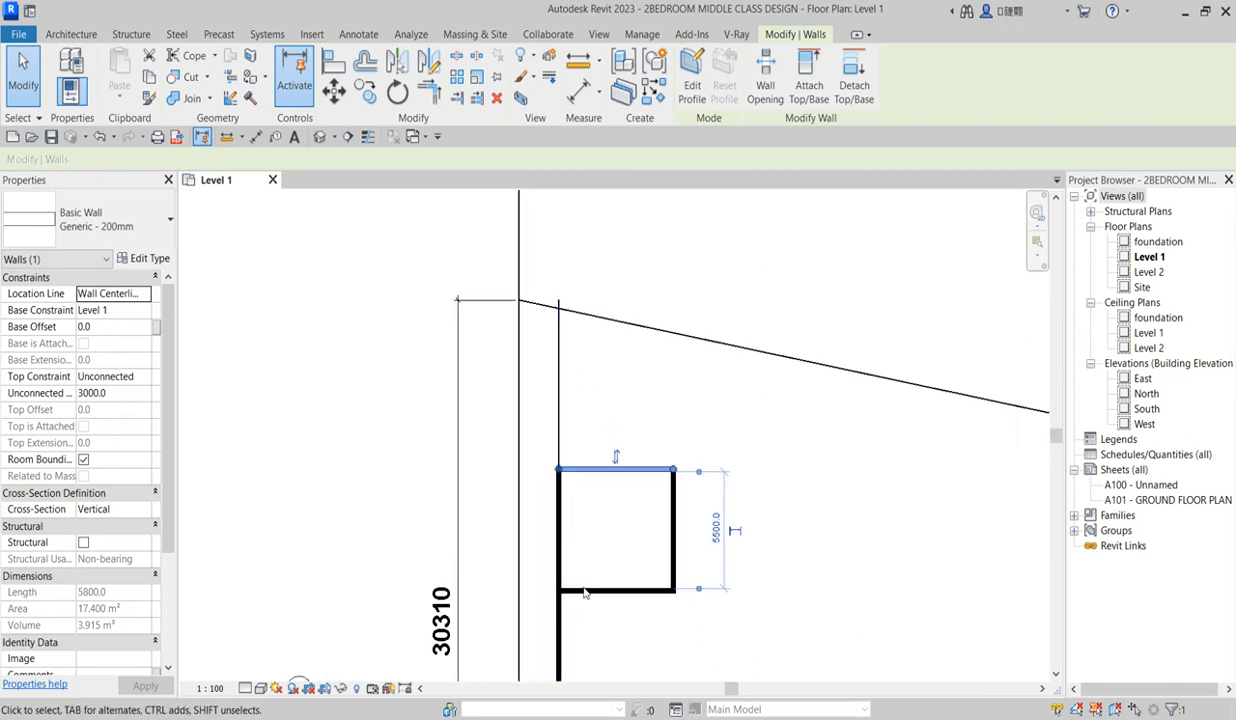
{"action": "left_click", "coordinate": [614, 591]}
{"action": "left_click_drag", "start_coordinate": [614, 597], "coordinate": [612, 545]}
{"action": "scroll", "coordinate": [612, 548], "scroll_direction": "down", "scroll_amount": 1}
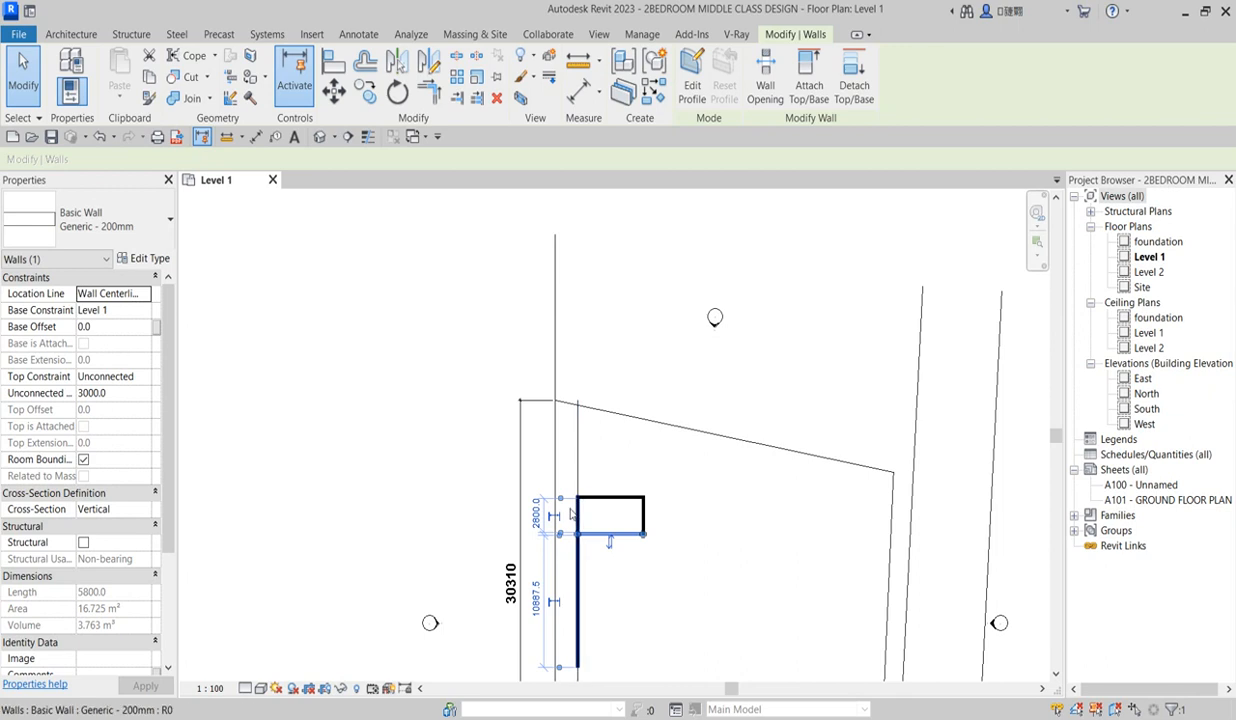
{"action": "scroll", "coordinate": [625, 511], "scroll_direction": "up", "scroll_amount": 1}
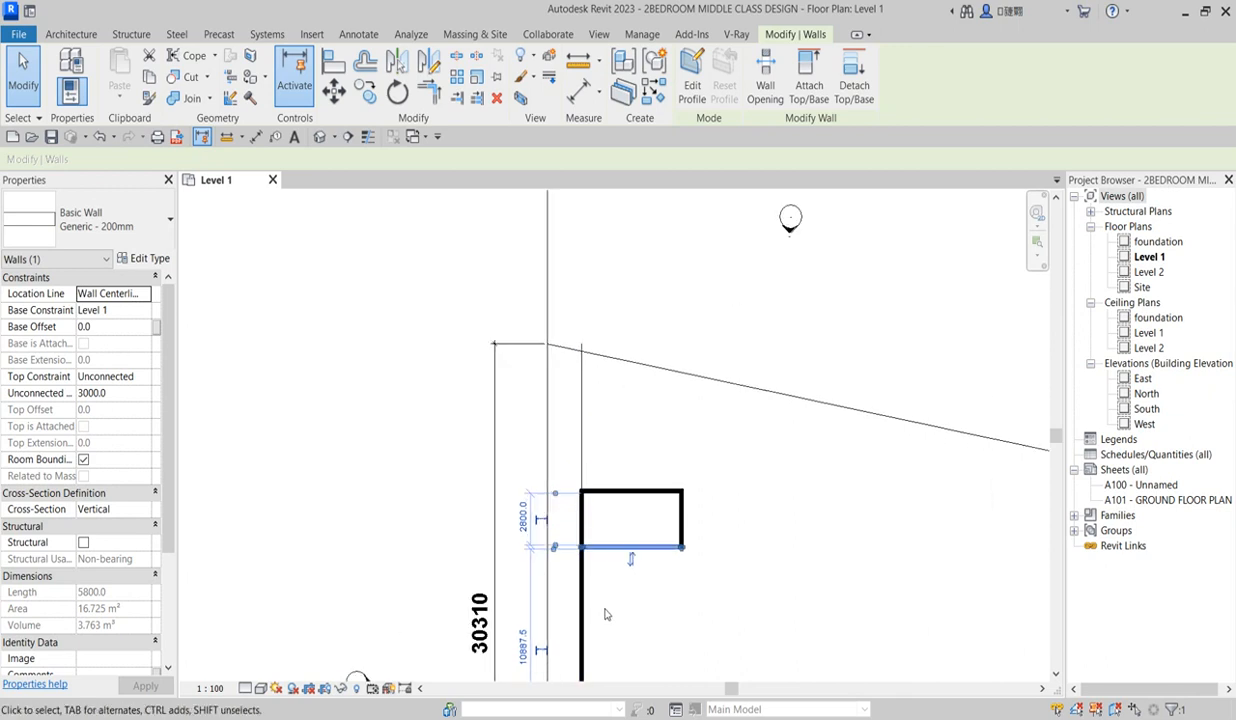
Align the outer face of the house's left wall with the left setback line
{"action": "scroll", "coordinate": [602, 560], "scroll_direction": "up", "scroll_amount": 3}
{"action": "scroll", "coordinate": [604, 552], "scroll_direction": "down", "scroll_amount": 5}
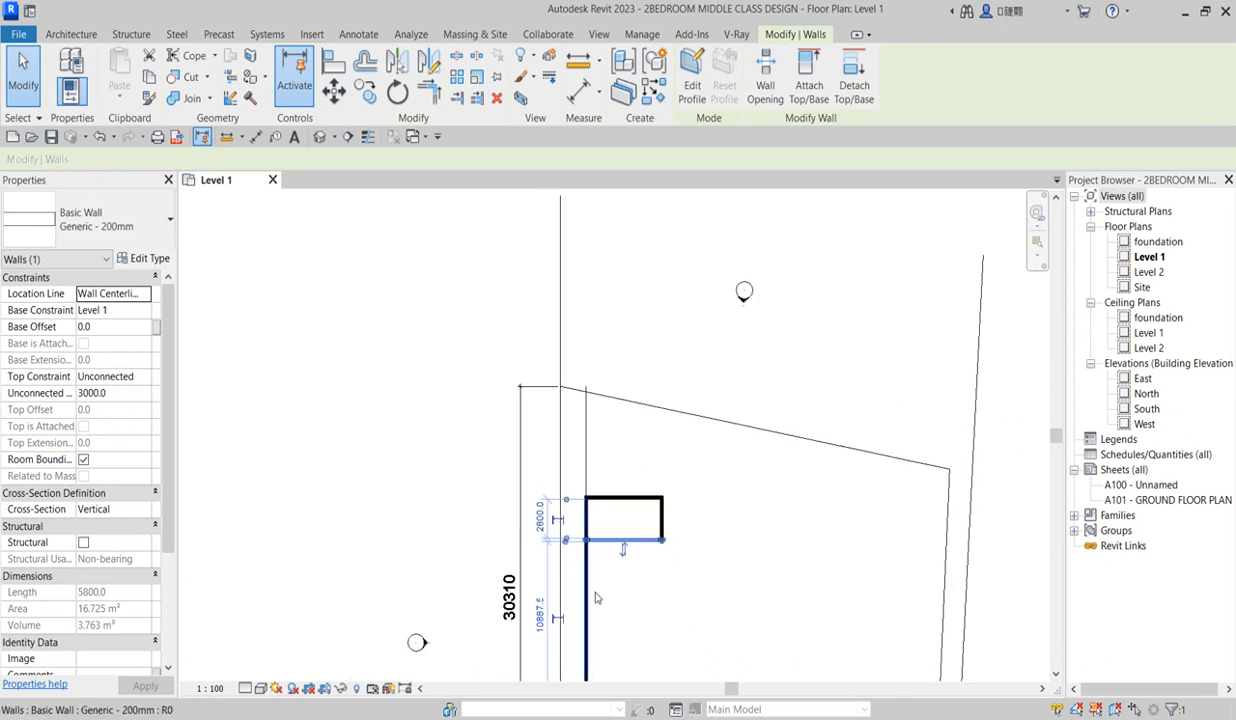
{"action": "scroll", "coordinate": [578, 497], "scroll_direction": "up", "scroll_amount": 3}
{"action": "scroll", "coordinate": [579, 488], "scroll_direction": "down", "scroll_amount": 2}
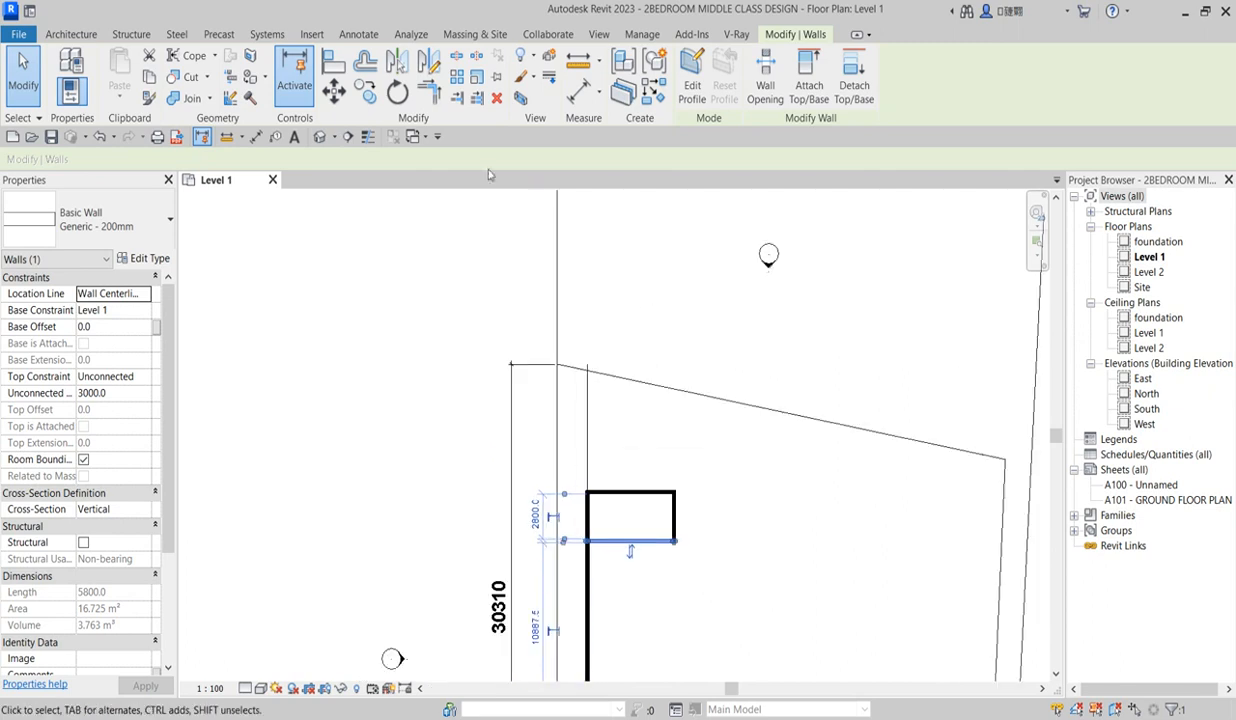
{"action": "key", "text": "a"}
{"action": "key", "text": "l"}
{"action": "left_click", "coordinate": [584, 447]}
{"action": "scroll", "coordinate": [579, 549], "scroll_direction": "up", "scroll_amount": 5}
{"action": "left_click", "coordinate": [596, 544]}
{"action": "scroll", "coordinate": [588, 541], "scroll_direction": "down", "scroll_amount": 4}
{"action": "right_click", "coordinate": [680, 415]}
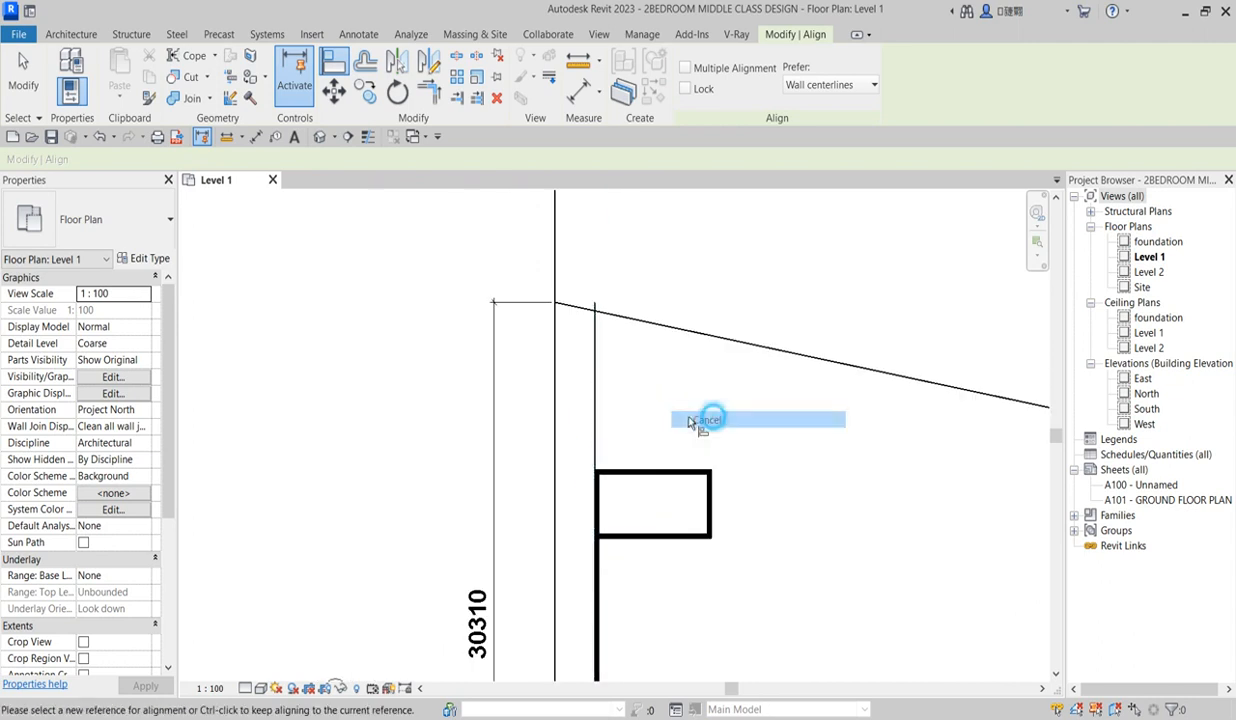
{"action": "left_click", "coordinate": [720, 427]}
Move the room's right wall inward and its bottom wall up, shrinking the room to about 2100 wide by 1800 deep
{"action": "scroll", "coordinate": [600, 555], "scroll_direction": "up", "scroll_amount": 2}
{"action": "left_click", "coordinate": [770, 482]}
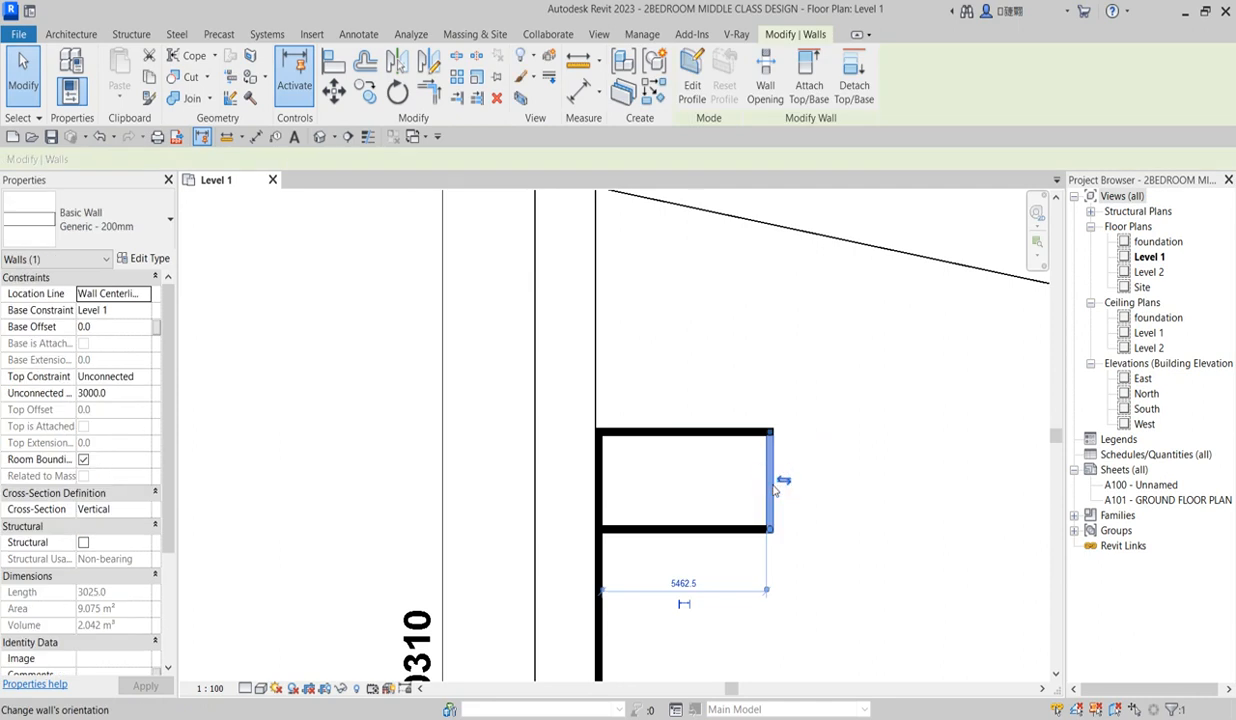
{"action": "left_click_drag", "start_coordinate": [768, 488], "coordinate": [668, 485]}
{"action": "left_click", "coordinate": [651, 432]}
{"action": "left_click", "coordinate": [638, 529]}
{"action": "left_click_drag", "start_coordinate": [633, 530], "coordinate": [633, 496]}
{"action": "left_click", "coordinate": [706, 503]}
{"action": "scroll", "coordinate": [605, 431], "scroll_direction": "down", "scroll_amount": 3}
{"action": "scroll", "coordinate": [596, 475], "scroll_direction": "up", "scroll_amount": 4}
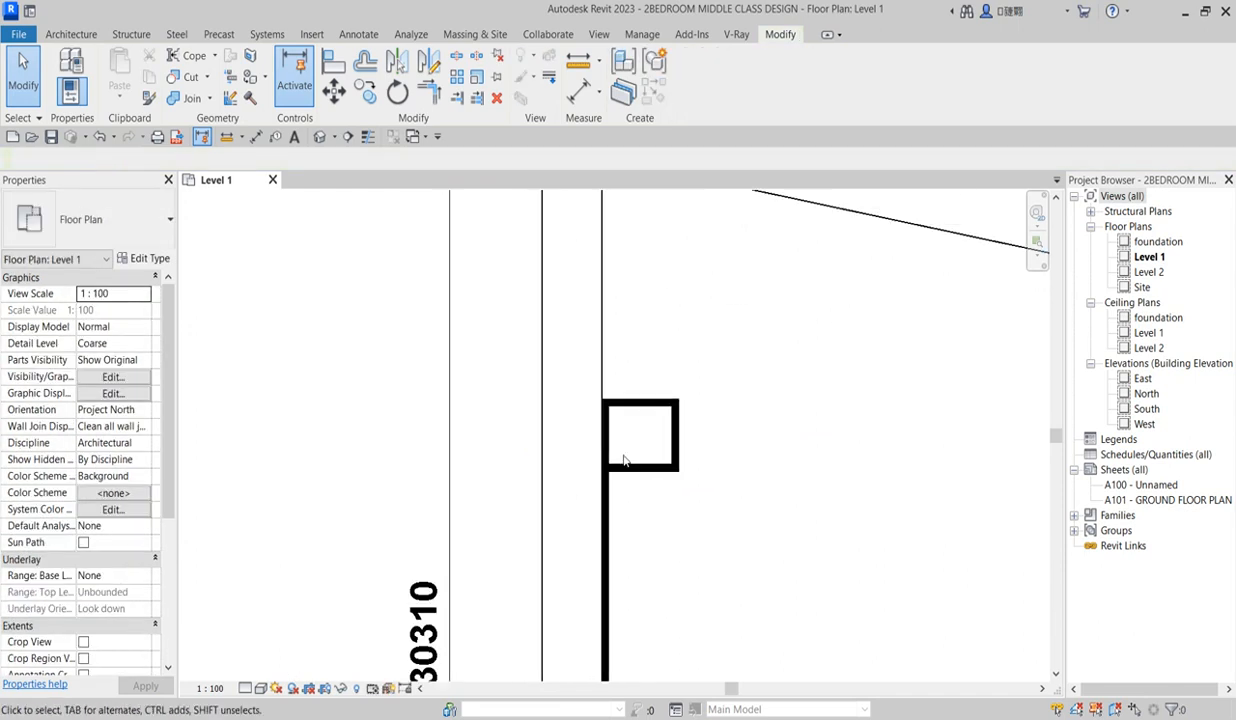
Draw walls for a second room about 4975 wide and 3188 deep directly below the first, using the left wall as its side
{"action": "left_click", "coordinate": [609, 530]}
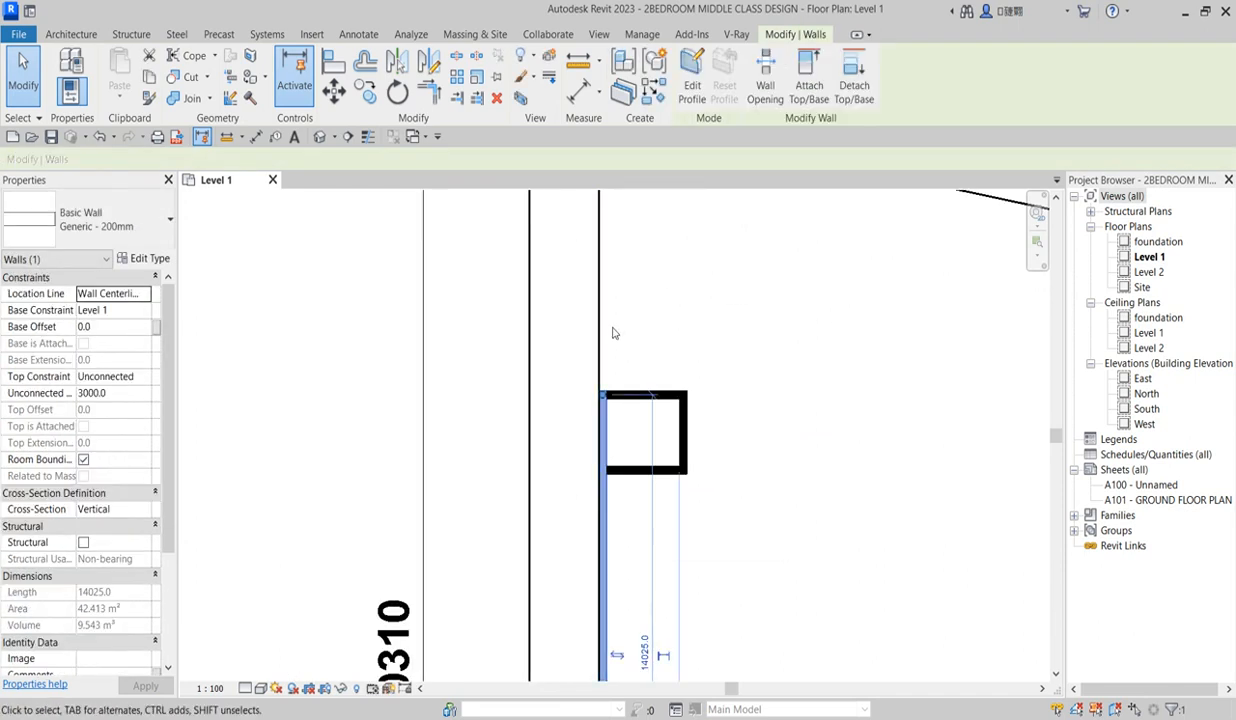
{"action": "left_click", "coordinate": [654, 91]}
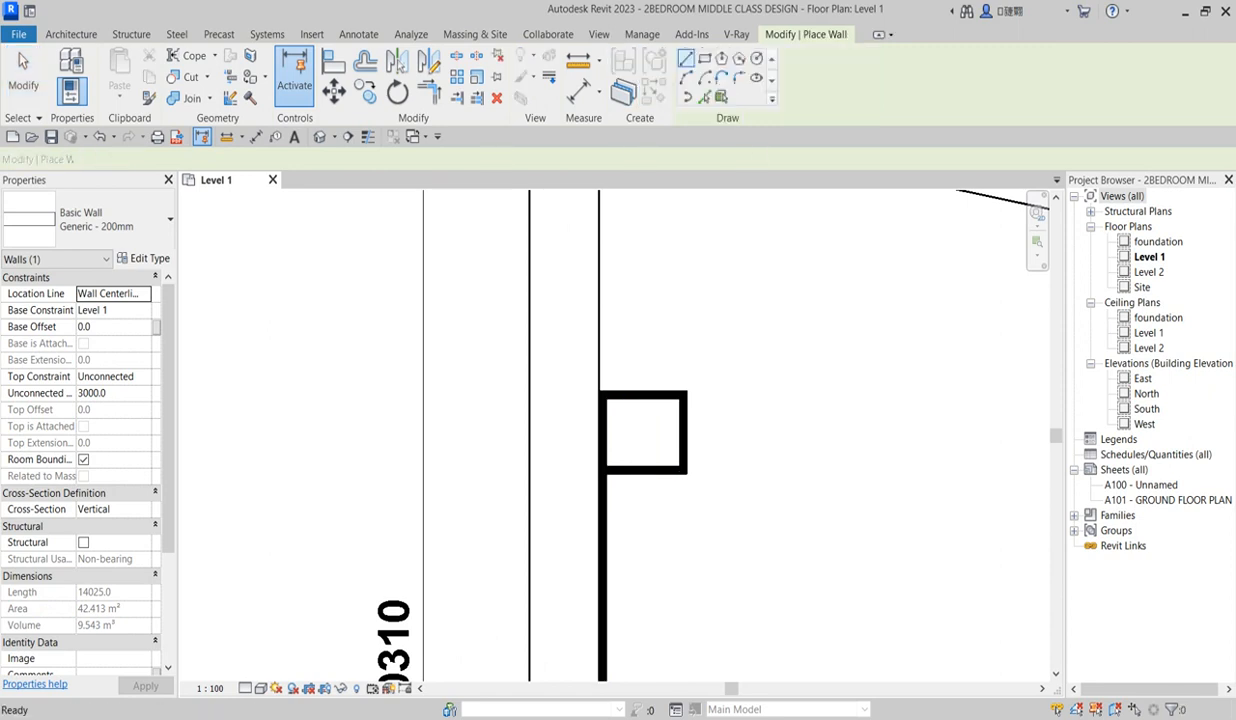
{"action": "left_click", "coordinate": [603, 594]}
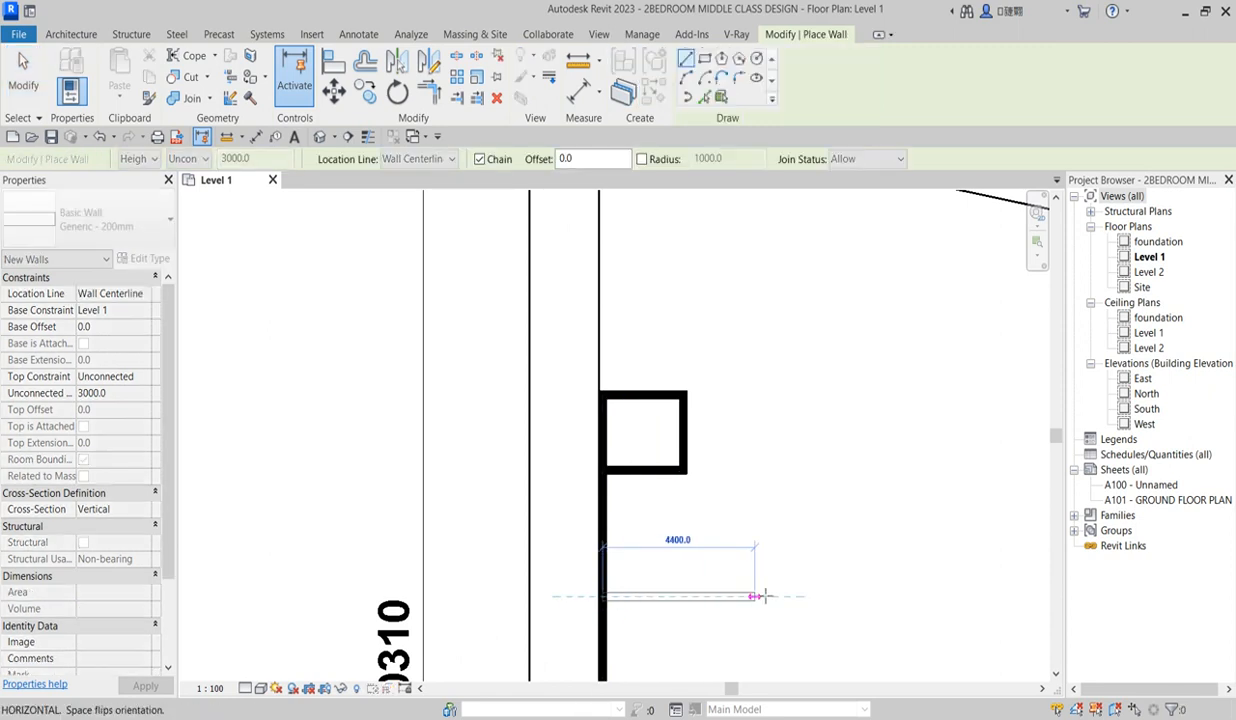
{"action": "left_click", "coordinate": [787, 596]}
{"action": "left_click", "coordinate": [785, 470]}
{"action": "key", "text": "Escape"}
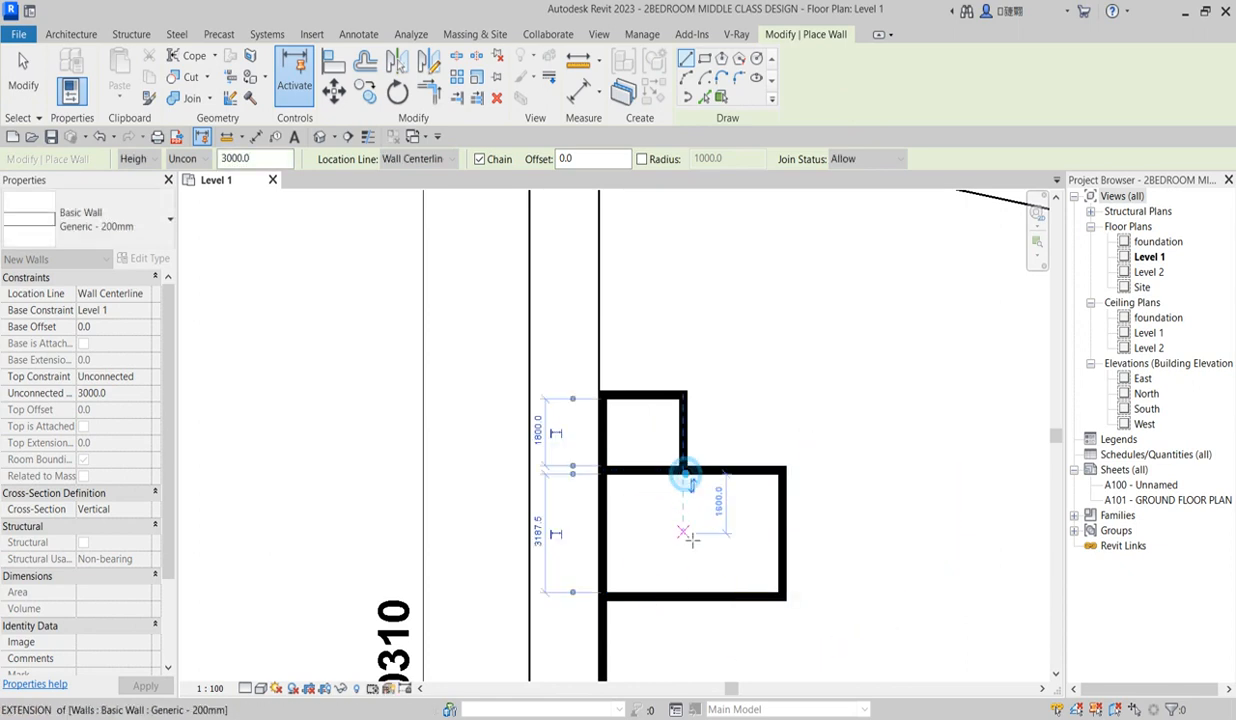
{"action": "right_click", "coordinate": [684, 505]}
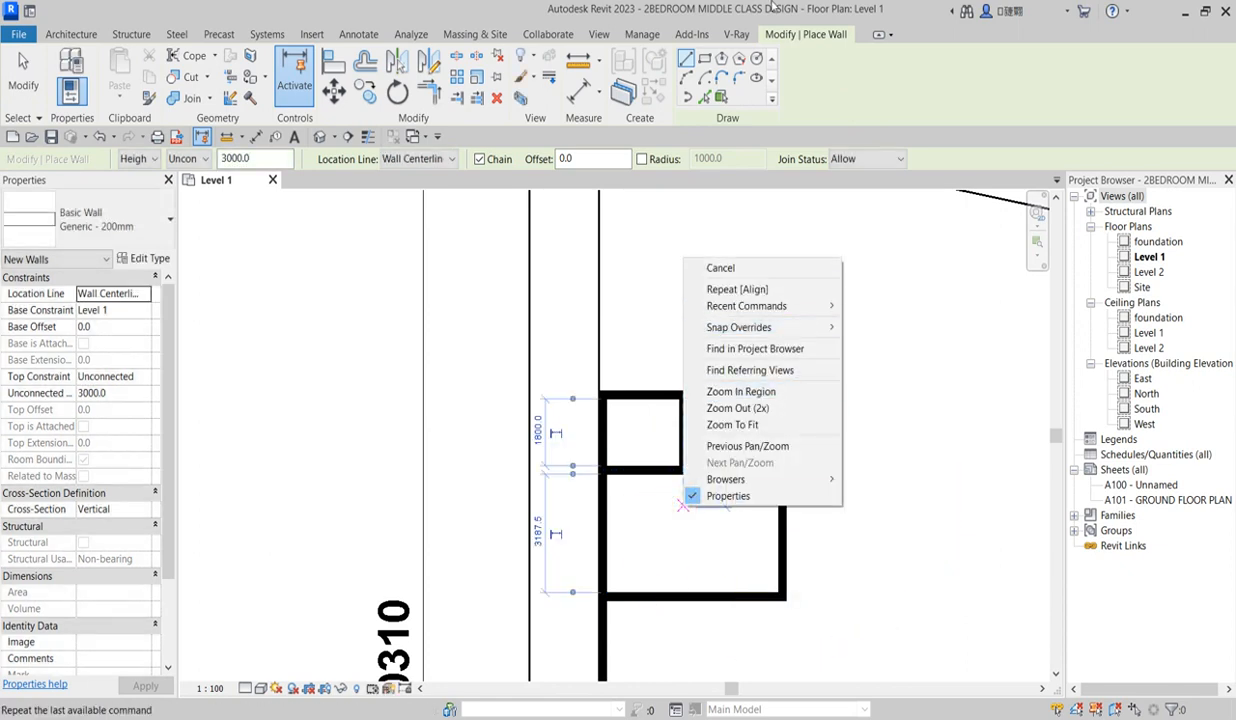
{"action": "left_click", "coordinate": [748, 267]}
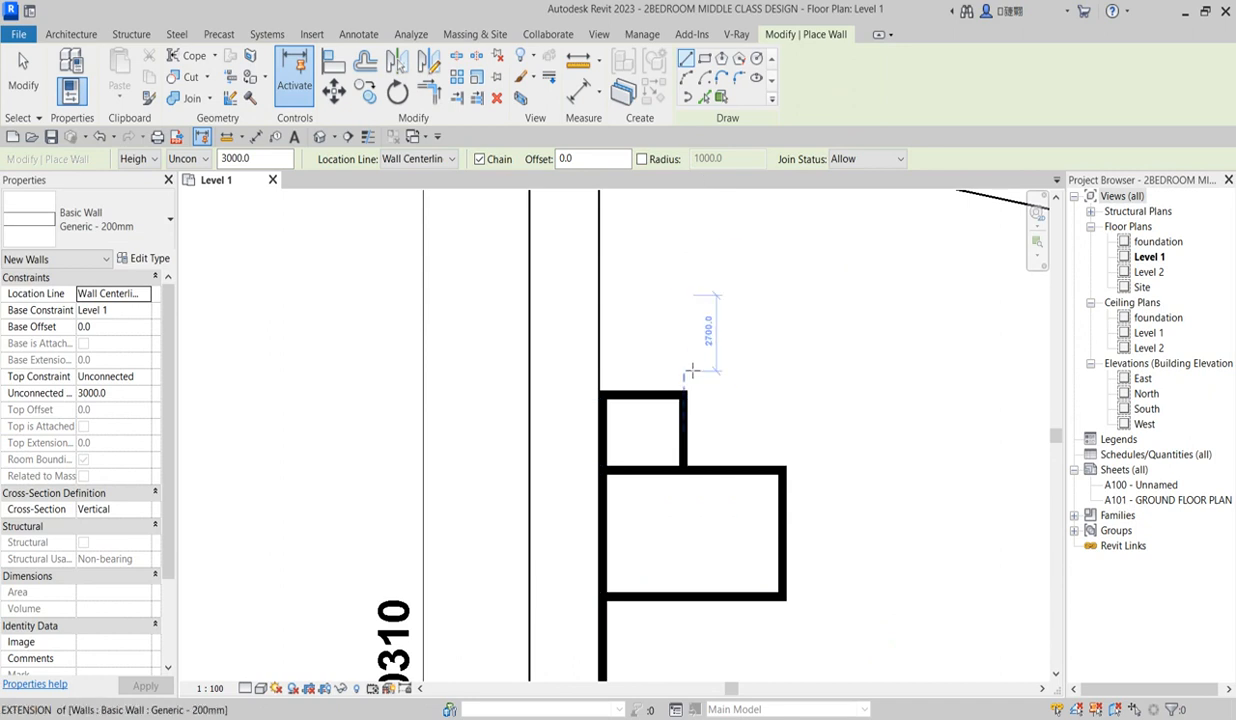
Draw walls for a third room about 3660 wide and 3075 deep below the second room, closing it against the left wall
{"action": "scroll", "coordinate": [695, 350], "scroll_direction": "down", "scroll_amount": 3}
{"action": "scroll", "coordinate": [666, 508], "scroll_direction": "up", "scroll_amount": 1}
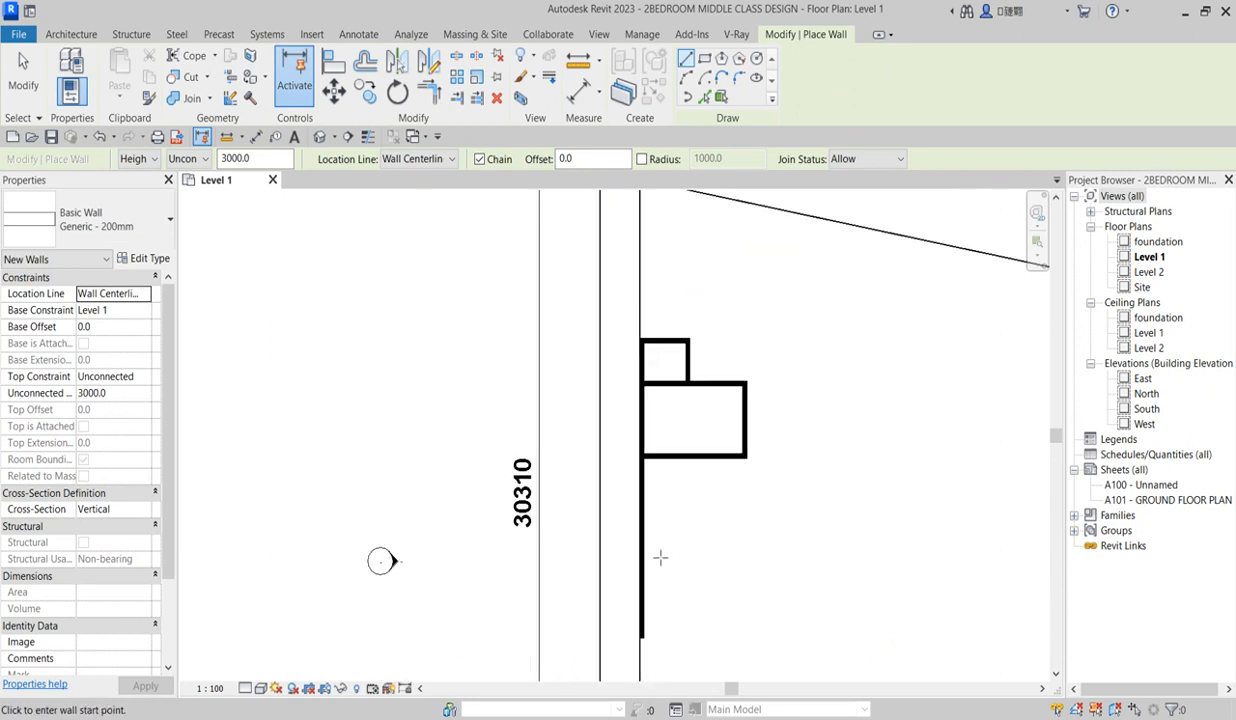
{"action": "scroll", "coordinate": [709, 457], "scroll_direction": "up", "scroll_amount": 2}
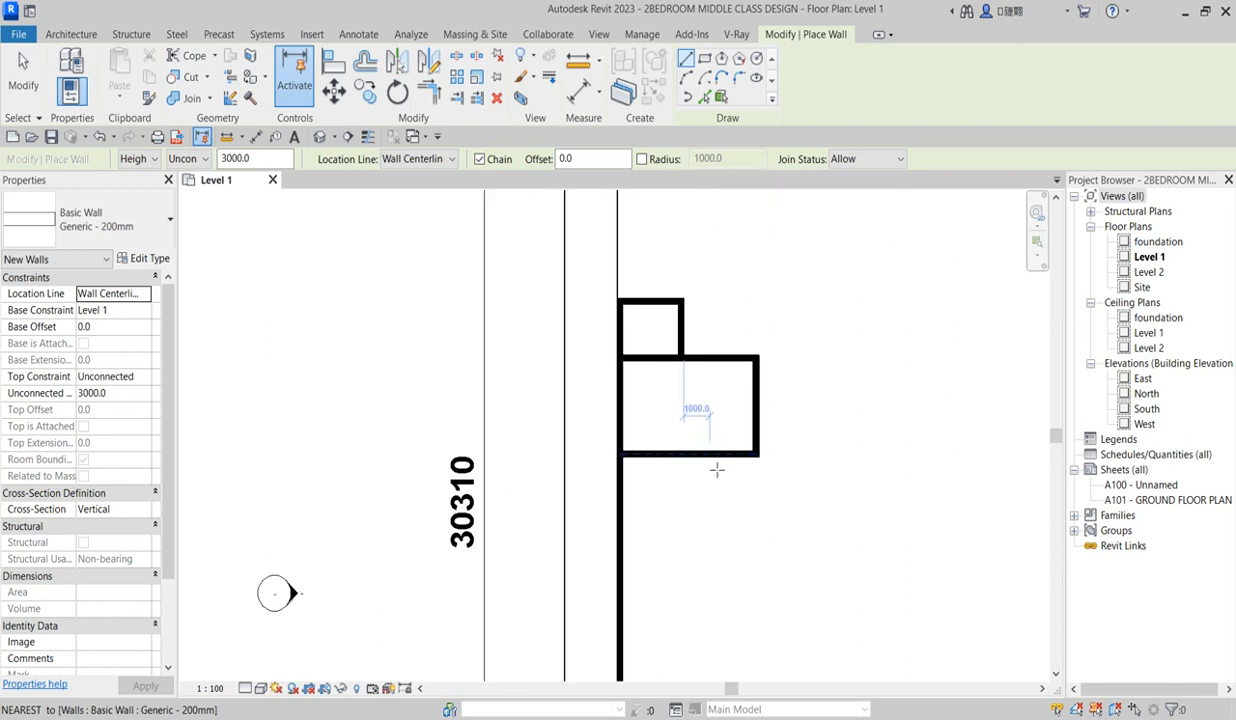
{"action": "left_click", "coordinate": [722, 455]}
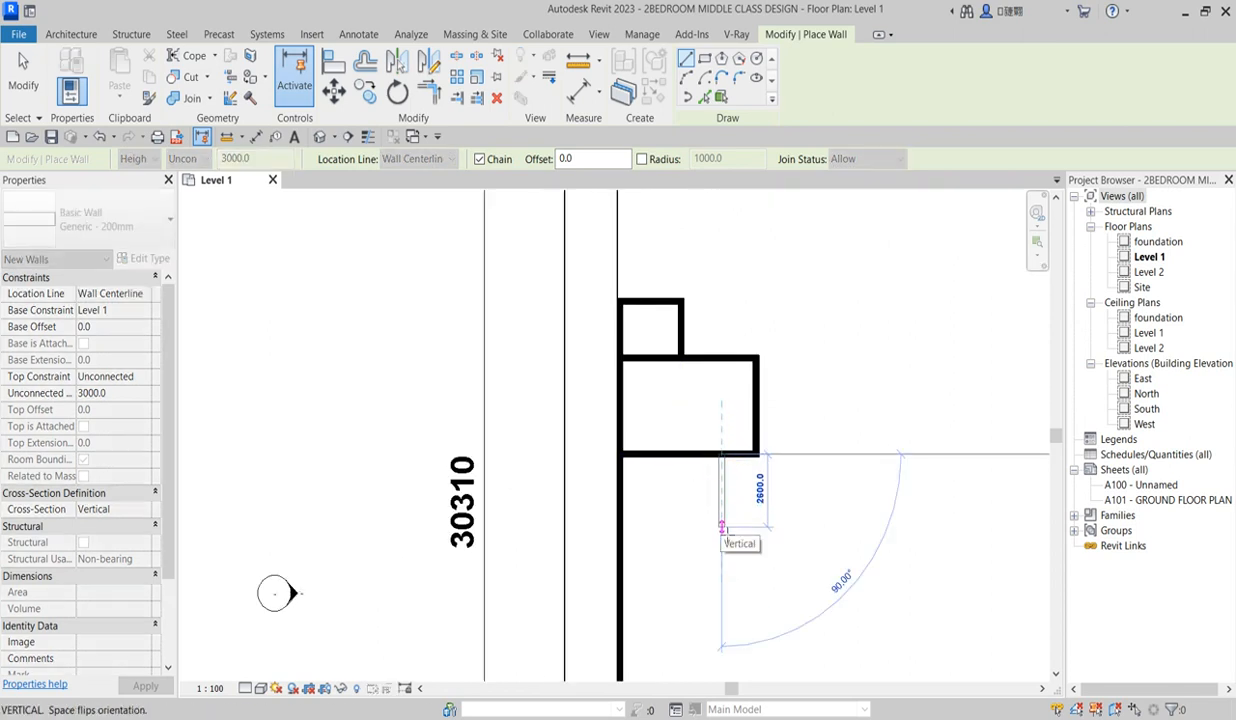
{"action": "left_click", "coordinate": [722, 548]}
{"action": "left_click", "coordinate": [621, 548]}
{"action": "scroll", "coordinate": [731, 562], "scroll_direction": "up", "scroll_amount": 2}
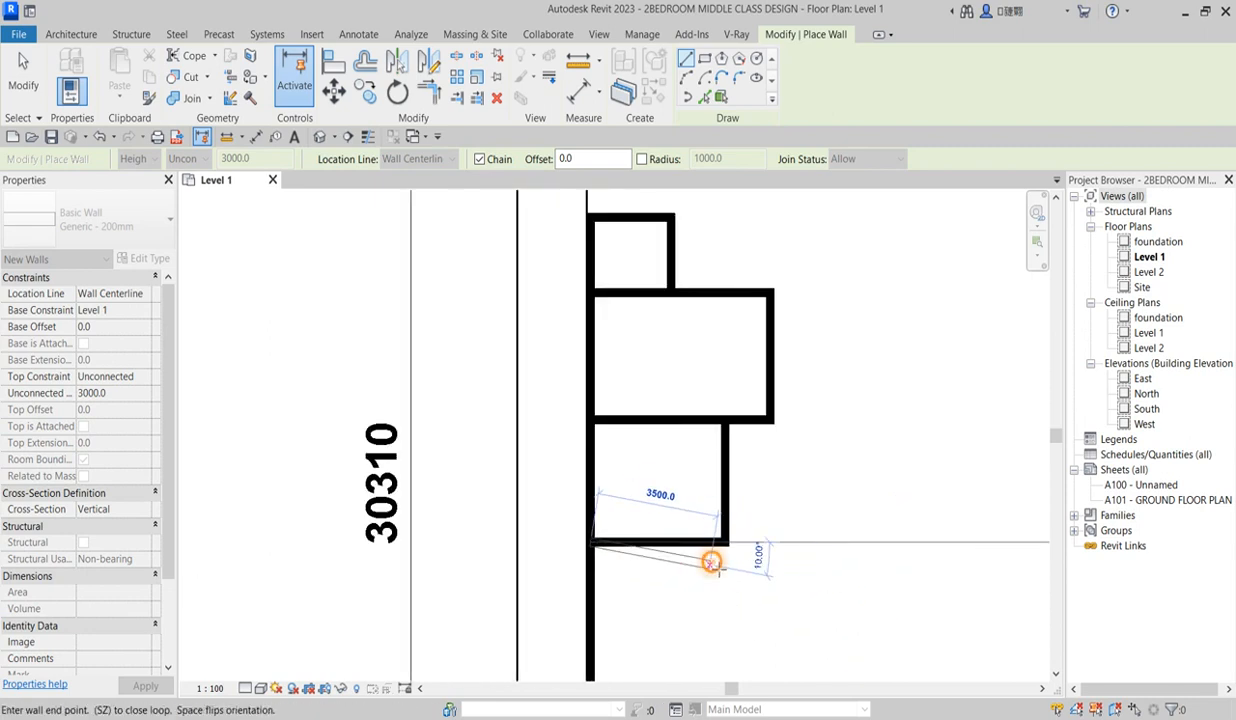
{"action": "right_click", "coordinate": [711, 562]}
{"action": "left_click", "coordinate": [745, 320]}
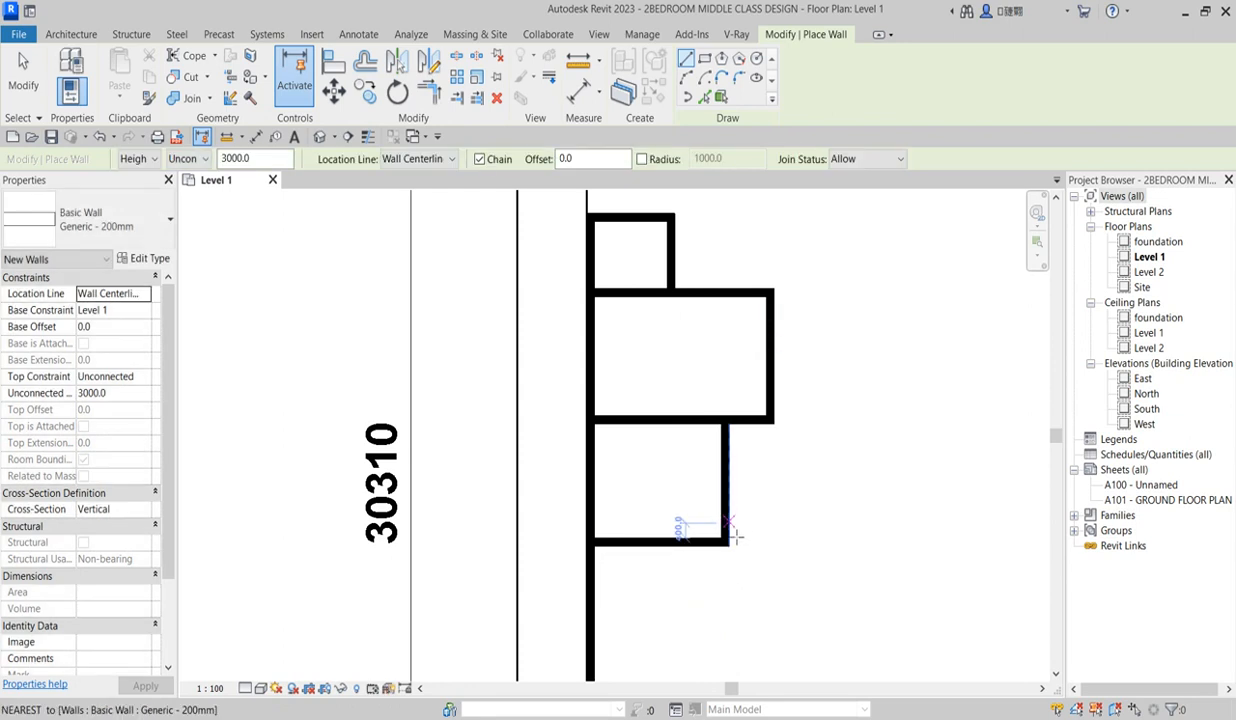
Extend the third room's right wall down about 1400 and wall back to the left wall, enclosing a narrow space below it
{"action": "left_click", "coordinate": [726, 543]}
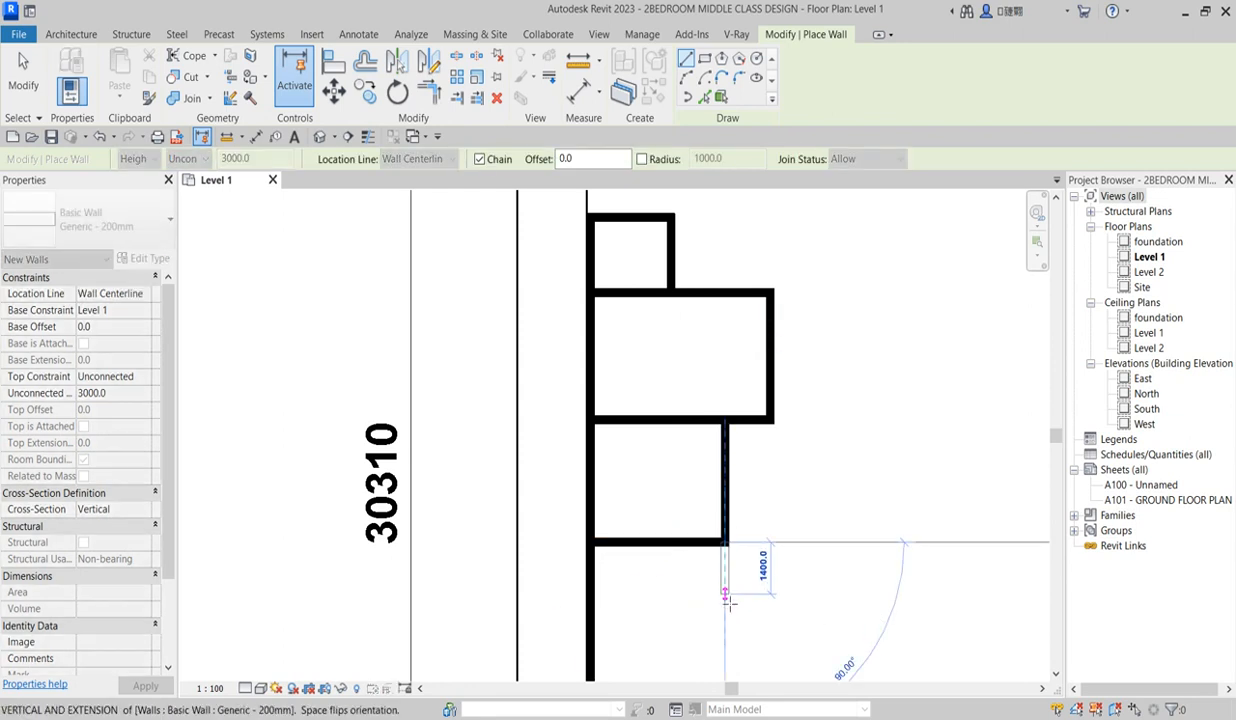
{"action": "left_click", "coordinate": [726, 593]}
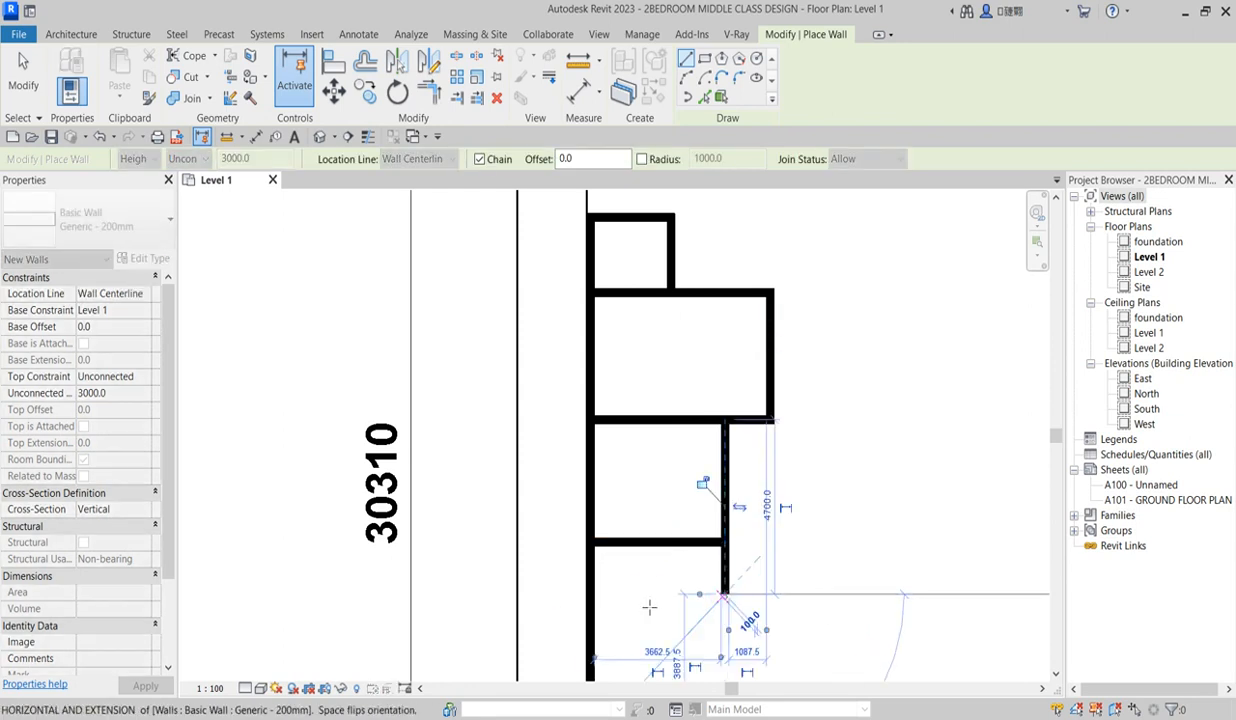
{"action": "left_click", "coordinate": [592, 594]}
{"action": "scroll", "coordinate": [640, 447], "scroll_direction": "down", "scroll_amount": 3}
{"action": "right_click", "coordinate": [696, 456]}
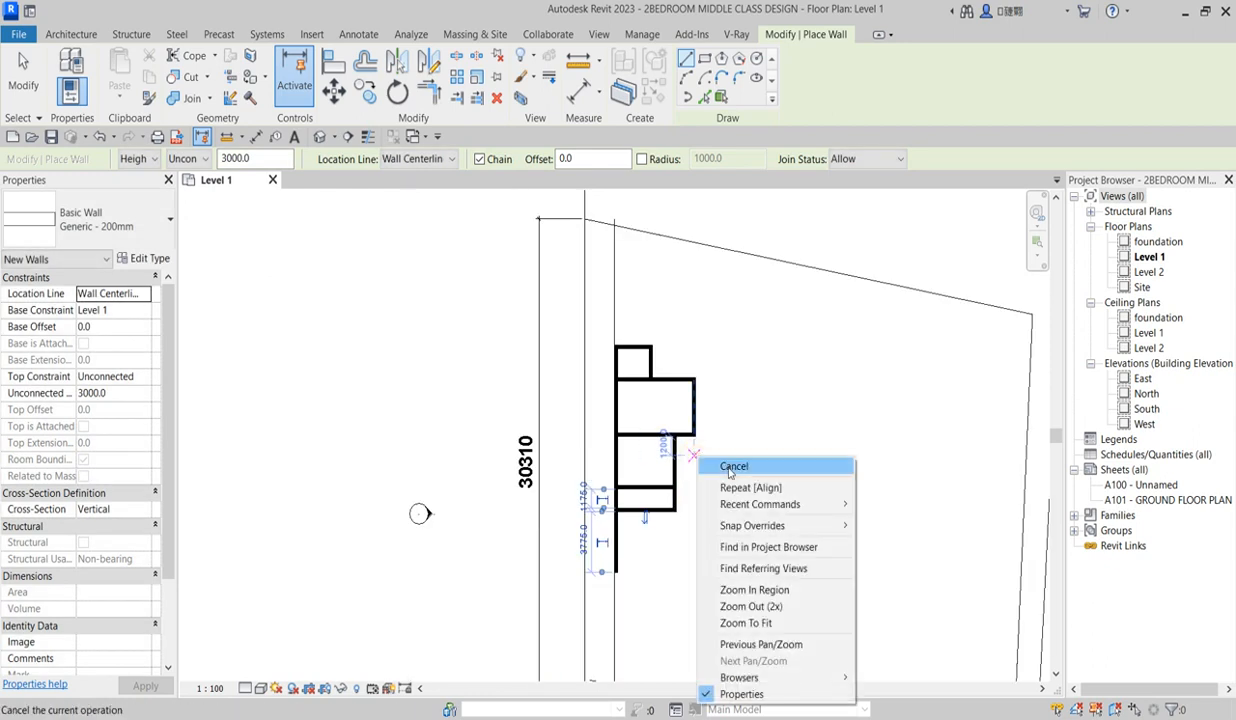
{"action": "left_click", "coordinate": [731, 467]}
Draw a room about 3660 deep from the left wall's lower end, as wide as the second room, and end wall placement
{"action": "left_click", "coordinate": [617, 571]}
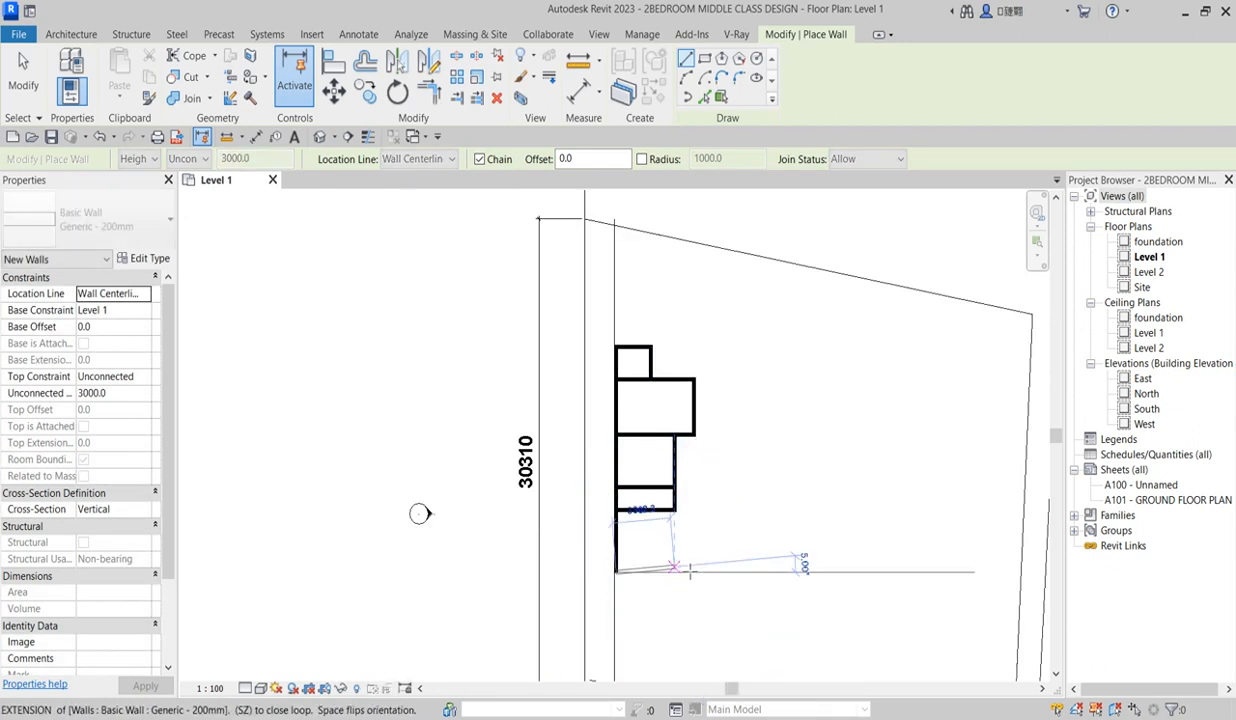
{"action": "left_click", "coordinate": [694, 573]}
{"action": "left_click", "coordinate": [694, 510]}
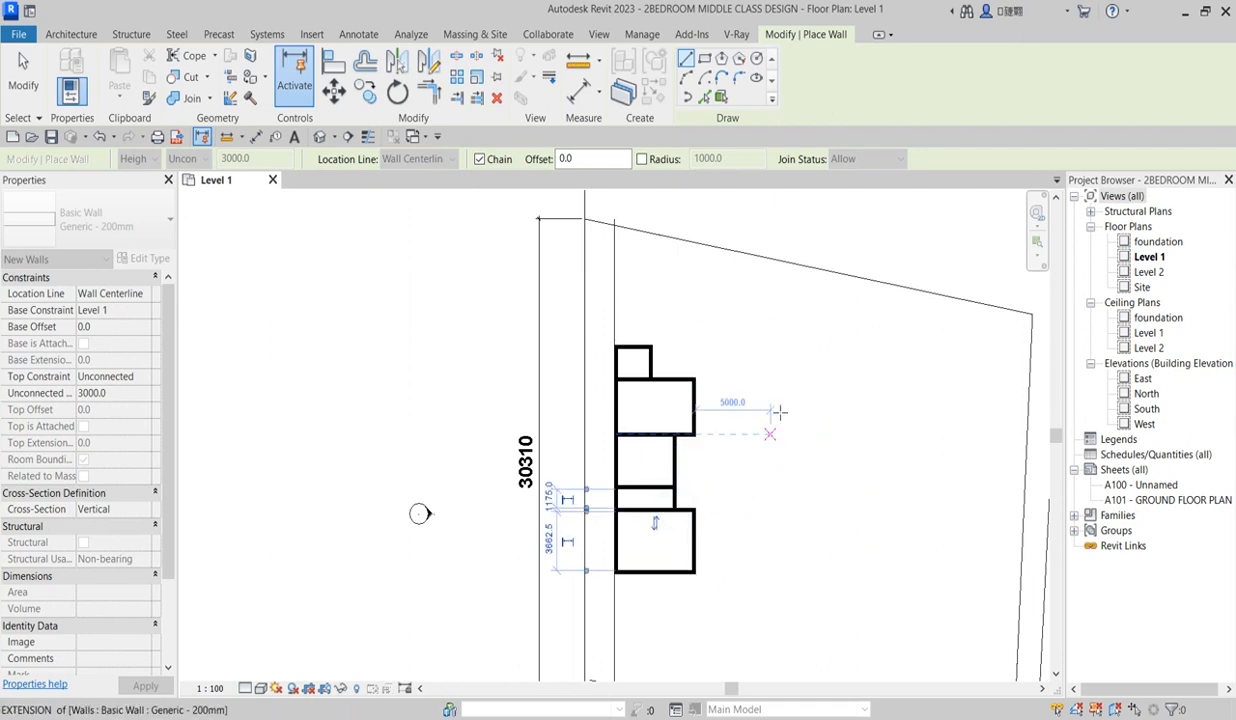
{"action": "right_click", "coordinate": [727, 368]}
{"action": "left_click", "coordinate": [764, 378]}
{"action": "right_click", "coordinate": [727, 368]}
{"action": "left_click", "coordinate": [765, 379]}
Examine the arrangement and proportions of the stacked rooms within the plot's setback lines
{"action": "scroll", "coordinate": [725, 543], "scroll_direction": "up", "scroll_amount": 3}
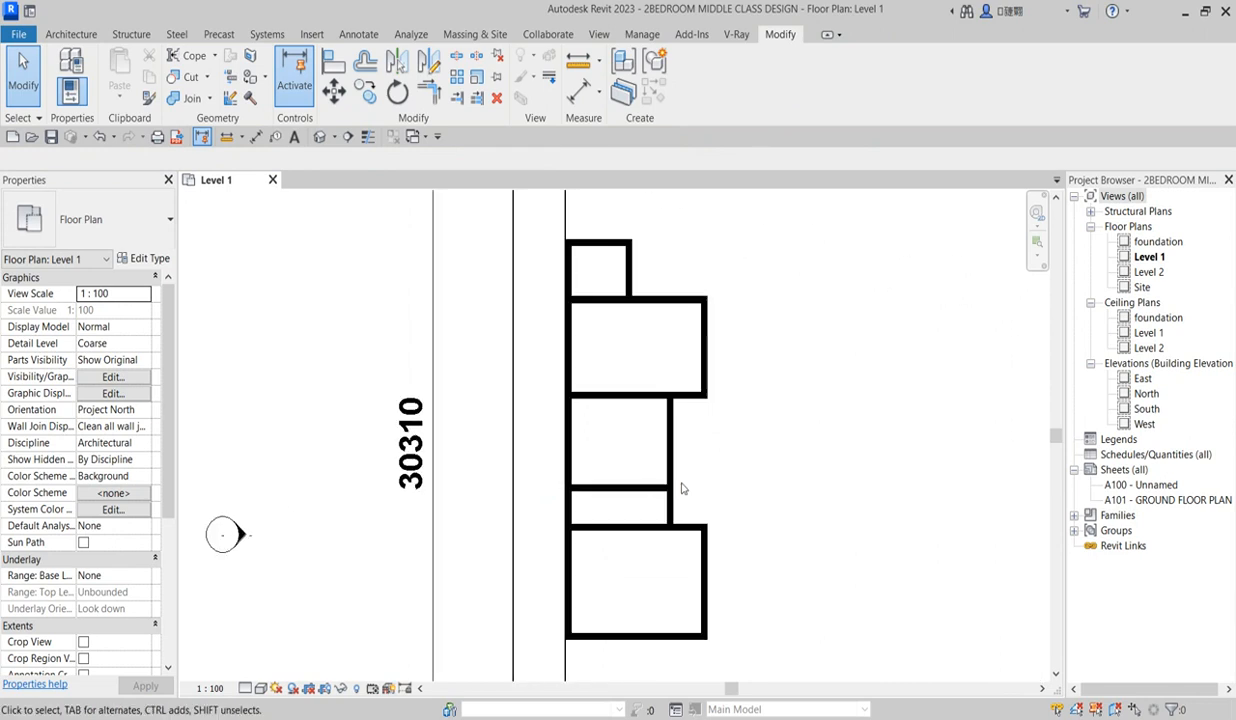
{"action": "scroll", "coordinate": [600, 560], "scroll_direction": "down", "scroll_amount": 2}
{"action": "scroll", "coordinate": [583, 364], "scroll_direction": "up", "scroll_amount": 1}
{"action": "scroll", "coordinate": [588, 491], "scroll_direction": "down", "scroll_amount": 1}
{"action": "scroll", "coordinate": [583, 511], "scroll_direction": "up", "scroll_amount": 2}
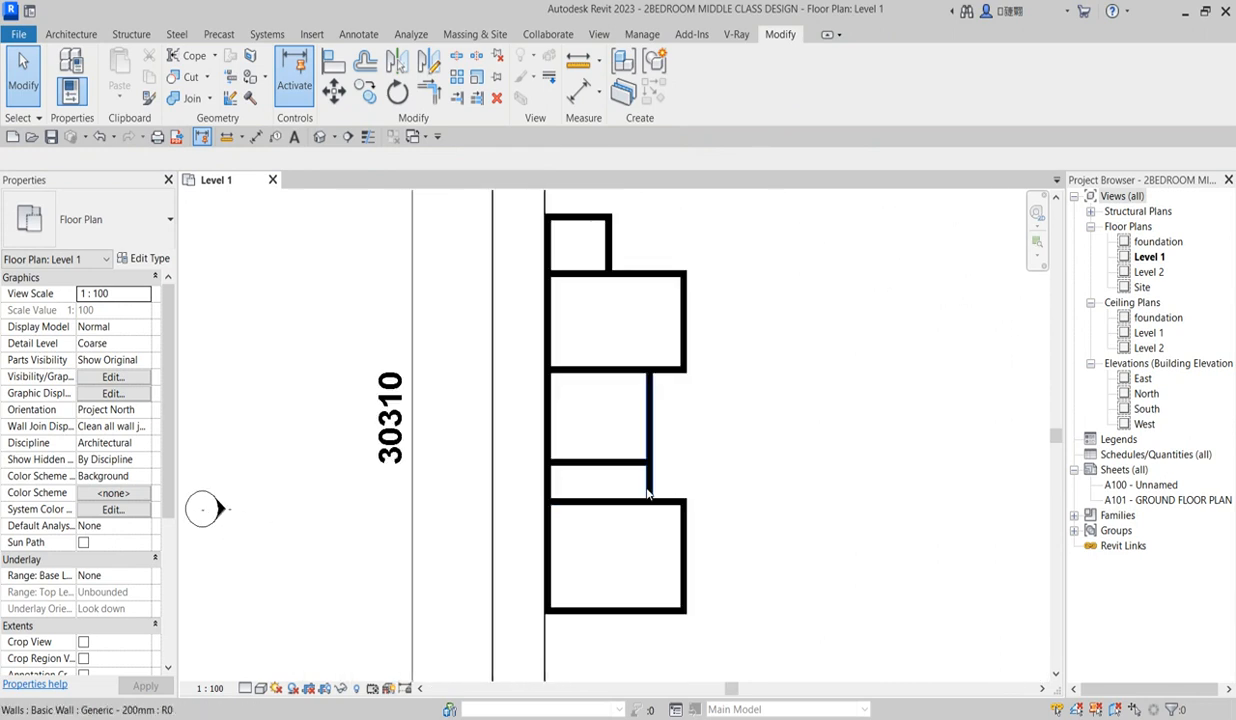
{"action": "scroll", "coordinate": [648, 494], "scroll_direction": "down", "scroll_amount": 2}
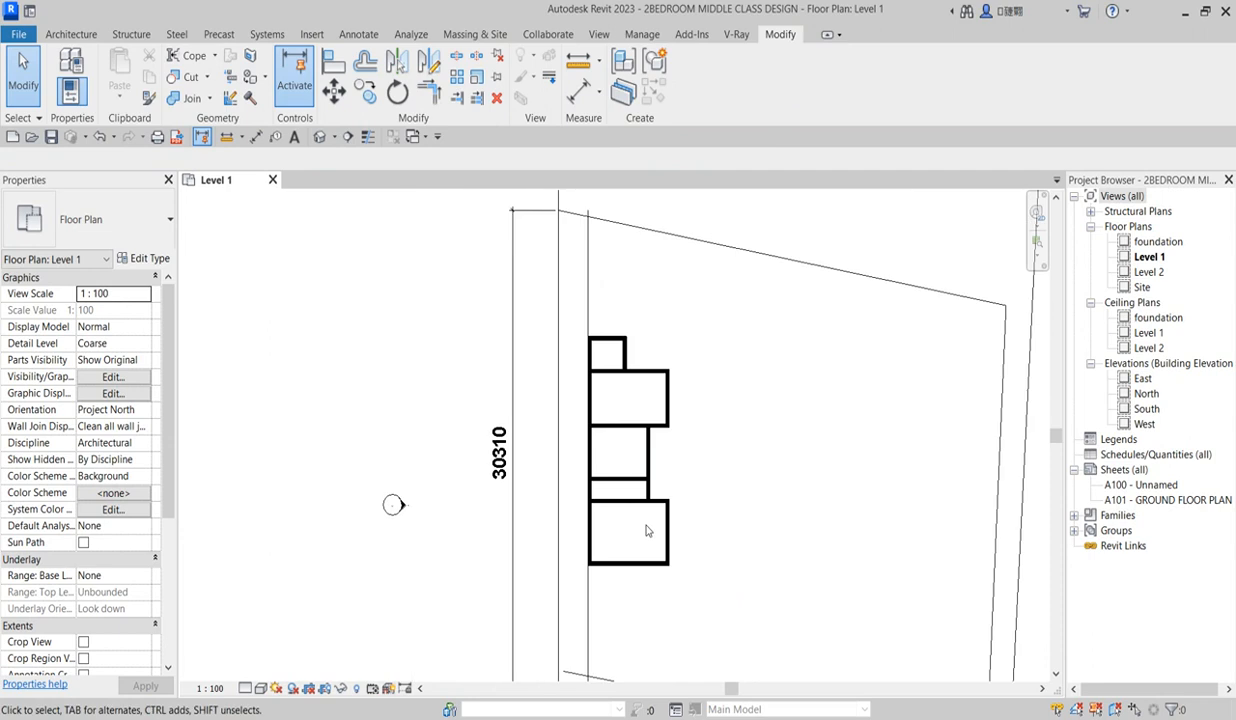
{"action": "scroll", "coordinate": [646, 531], "scroll_direction": "up", "scroll_amount": 1}
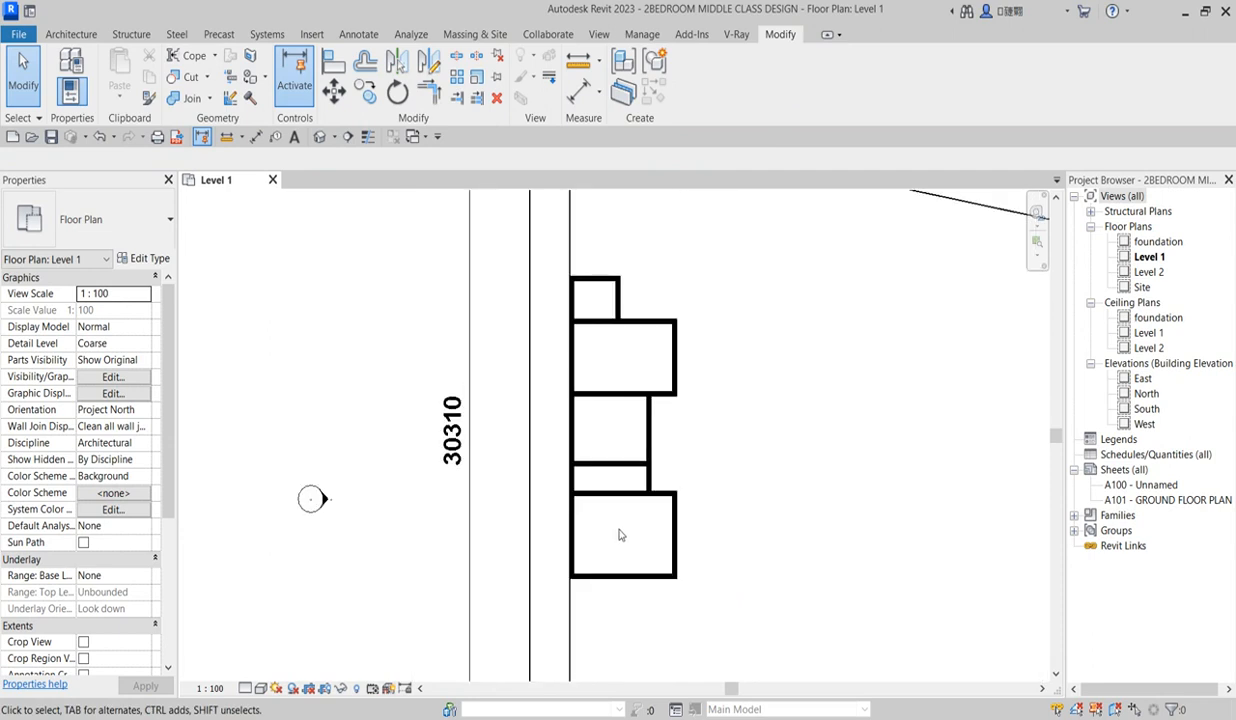
{"action": "scroll", "coordinate": [620, 530], "scroll_direction": "up", "scroll_amount": 3}
{"action": "scroll", "coordinate": [620, 565], "scroll_direction": "down", "scroll_amount": 3}
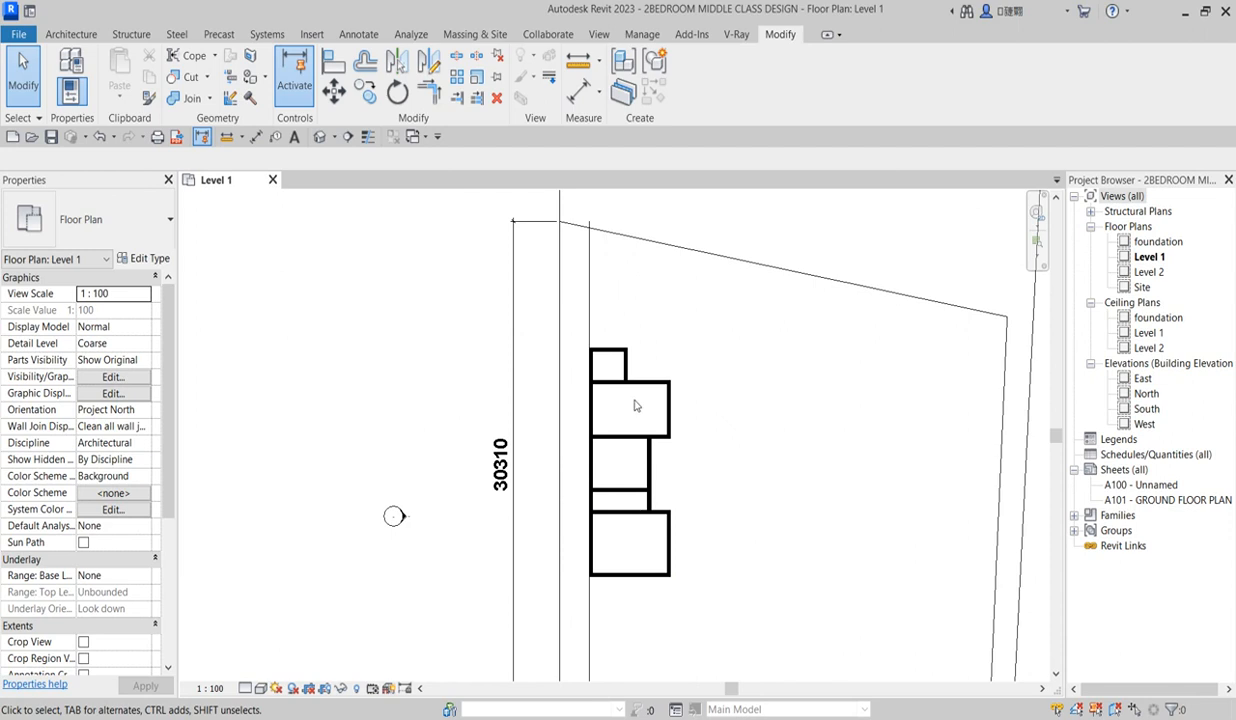
{"action": "scroll", "coordinate": [630, 378], "scroll_direction": "up", "scroll_amount": 1}
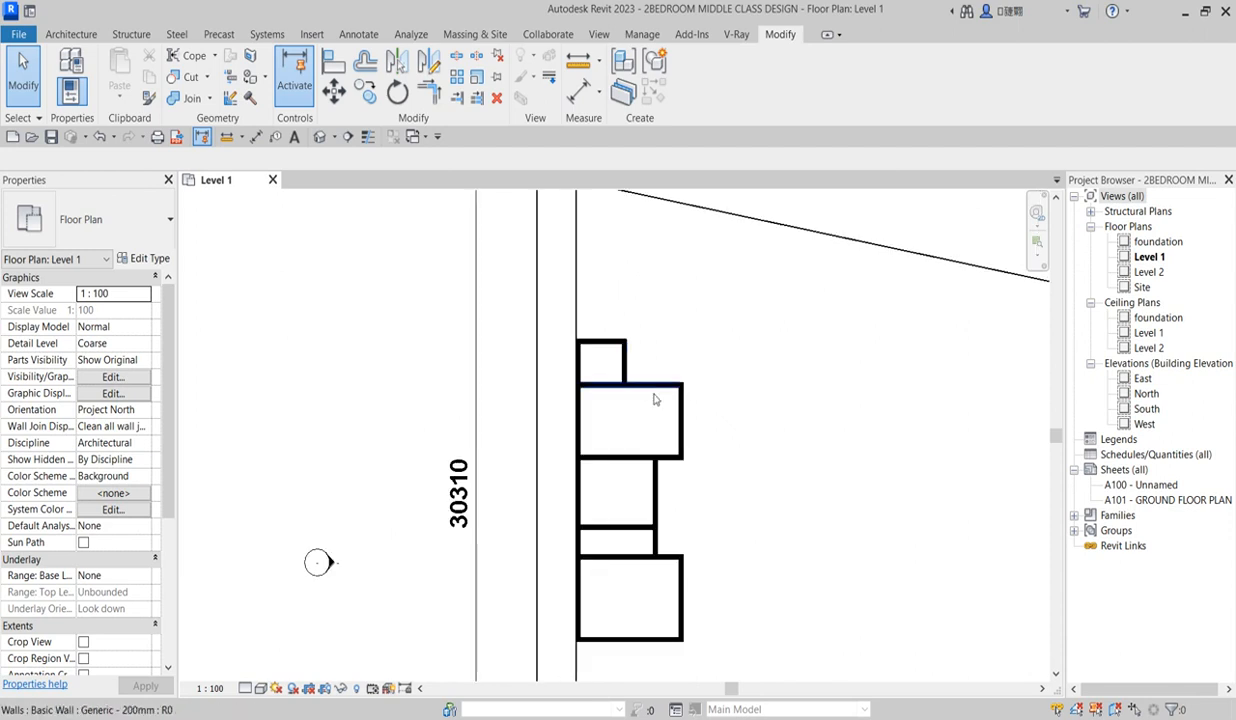
{"action": "scroll", "coordinate": [656, 400], "scroll_direction": "up", "scroll_amount": 1}
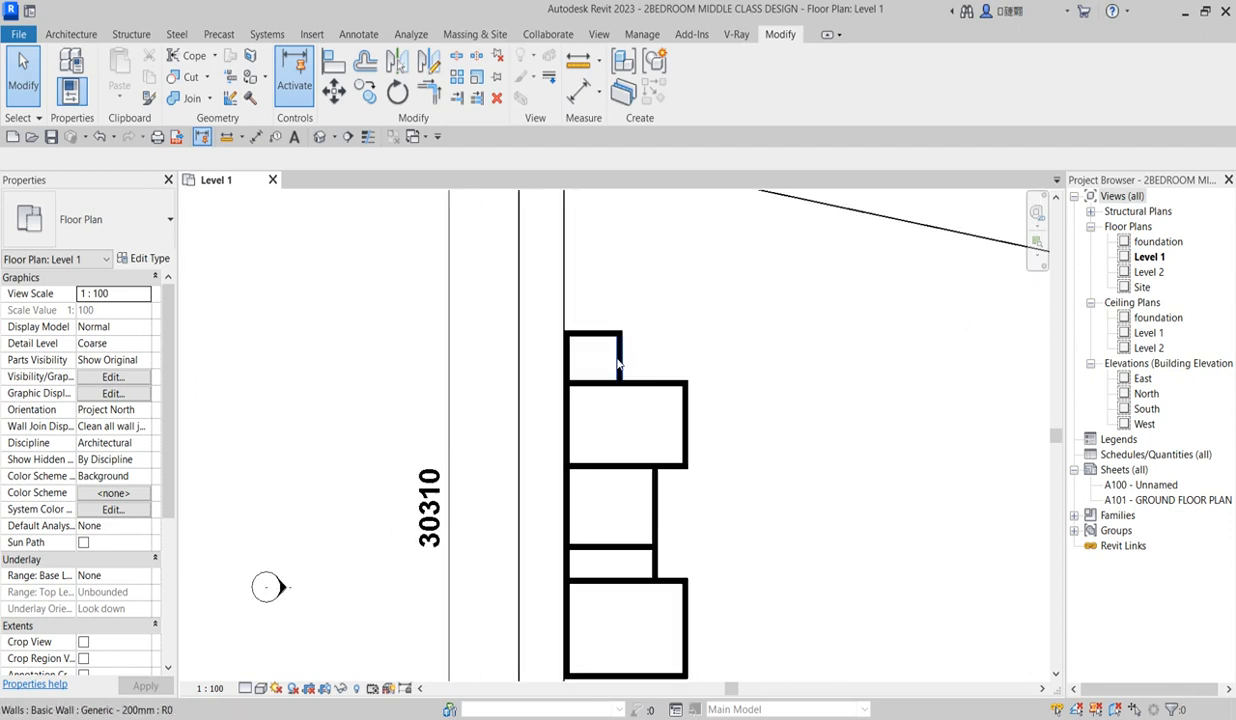
{"action": "scroll", "coordinate": [633, 583], "scroll_direction": "down", "scroll_amount": 4}
{"action": "scroll", "coordinate": [632, 514], "scroll_direction": "up", "scroll_amount": 1}
{"action": "scroll", "coordinate": [632, 514], "scroll_direction": "up", "scroll_amount": 1}
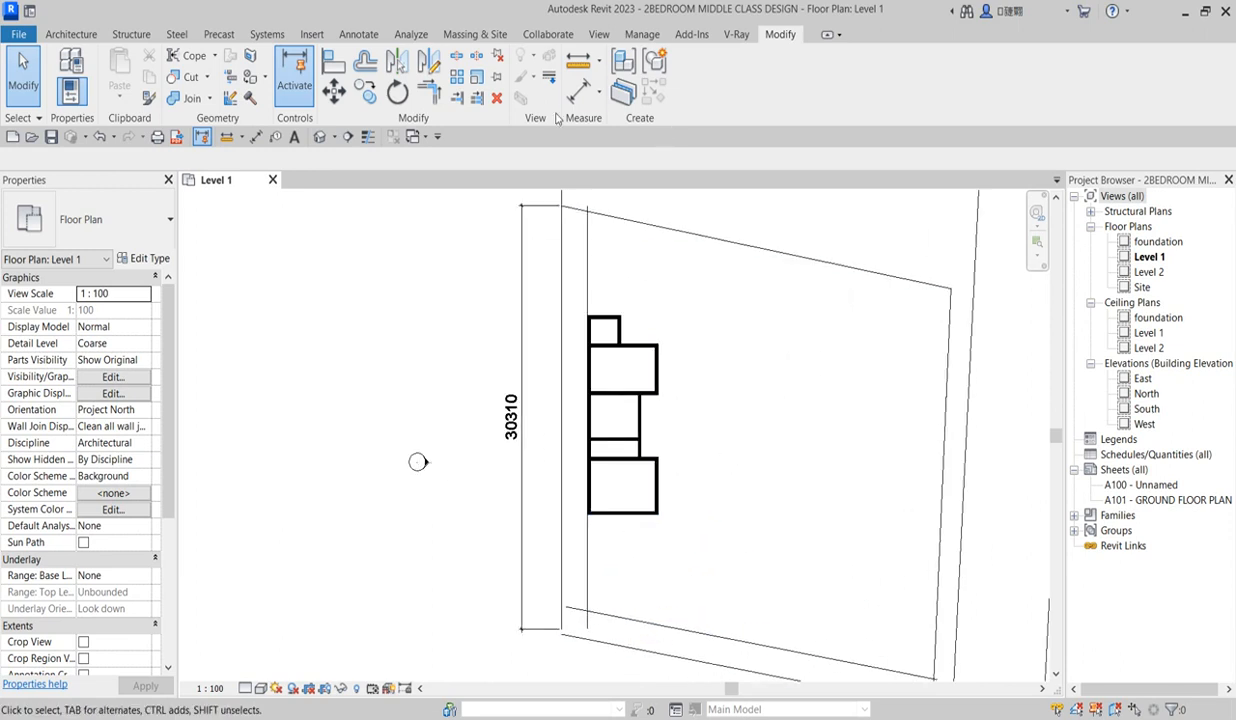
Add aligned dimensions between the inner wall faces for the topmost room's depth and width
{"action": "left_click", "coordinate": [587, 87]}
{"action": "scroll", "coordinate": [612, 335], "scroll_direction": "up", "scroll_amount": 3}
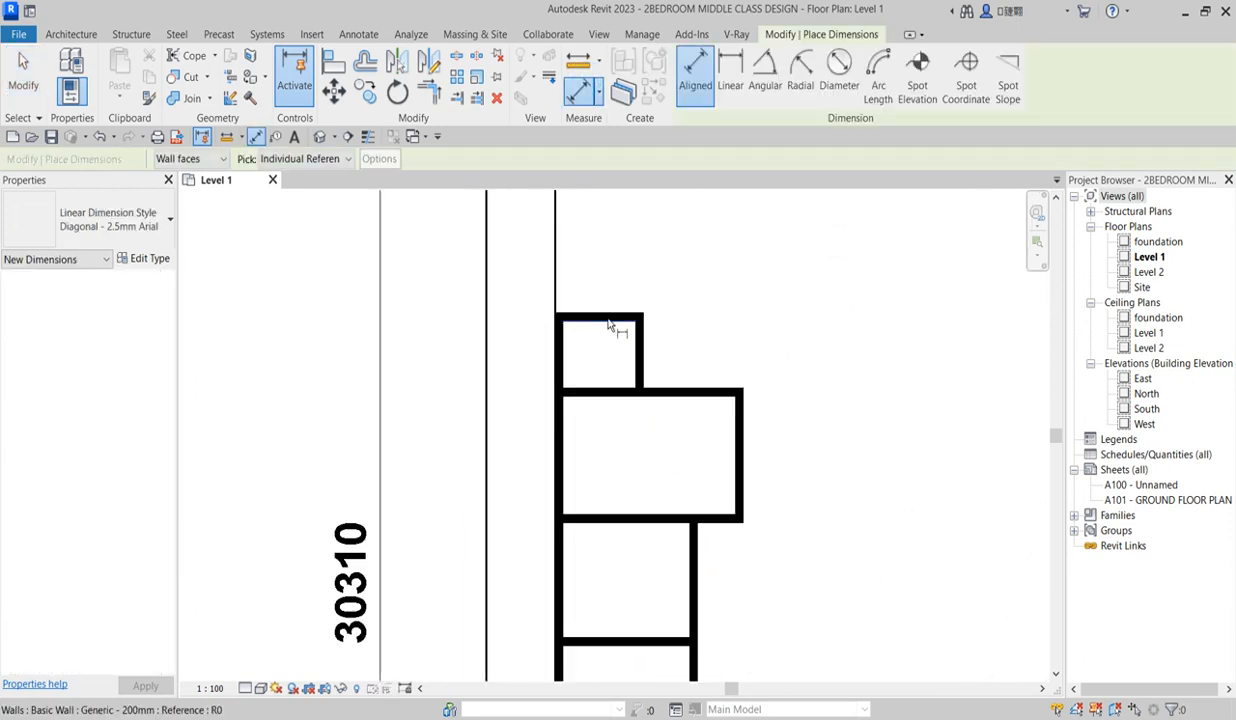
{"action": "left_click", "coordinate": [604, 320]}
{"action": "left_click", "coordinate": [604, 389]}
{"action": "left_click", "coordinate": [607, 353]}
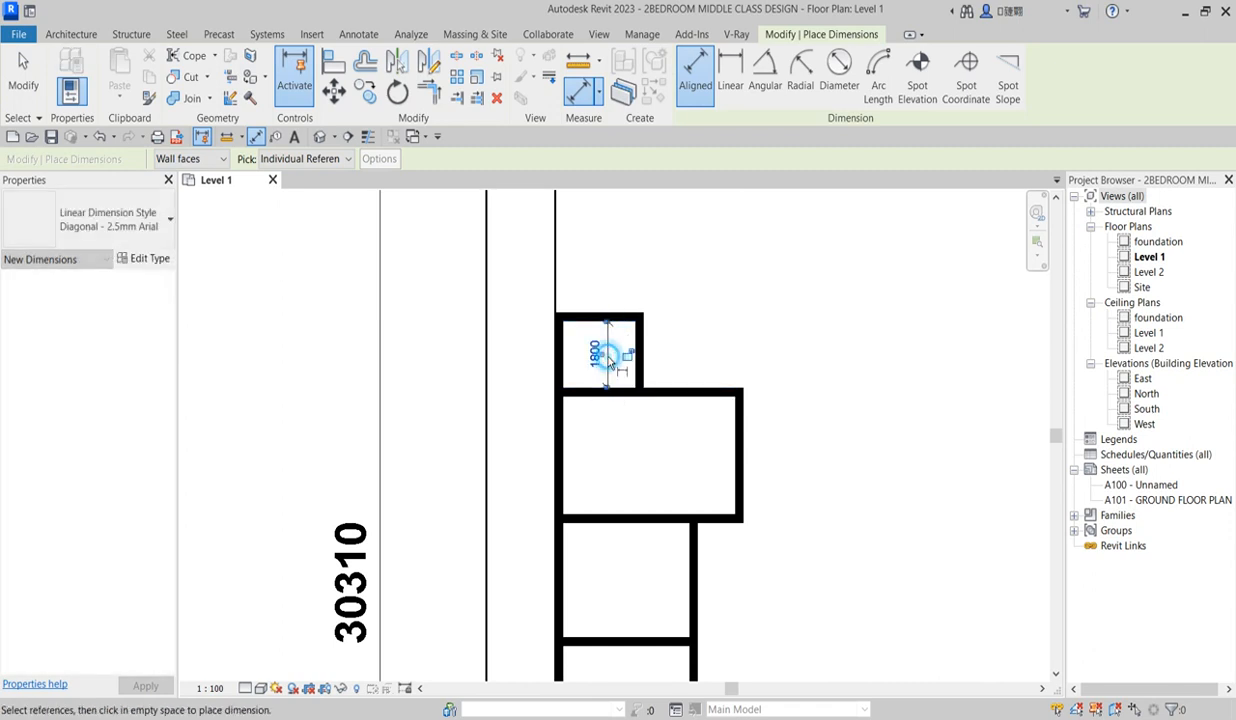
{"action": "scroll", "coordinate": [633, 375], "scroll_direction": "up", "scroll_amount": 2}
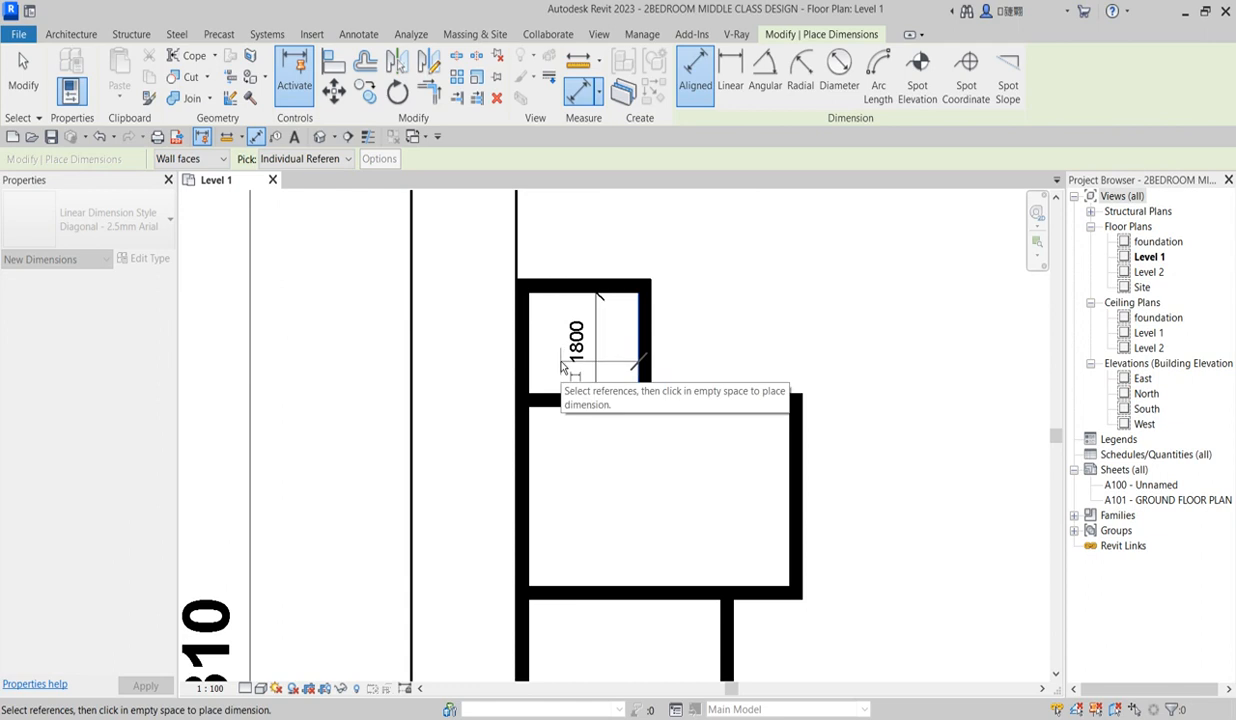
{"action": "left_click", "coordinate": [530, 361]}
{"action": "left_click", "coordinate": [546, 324]}
{"action": "right_click", "coordinate": [712, 196]}
{"action": "left_click", "coordinate": [666, 453]}
Dimension the second room's depth and width between its inner wall faces
{"action": "left_click", "coordinate": [684, 408]}
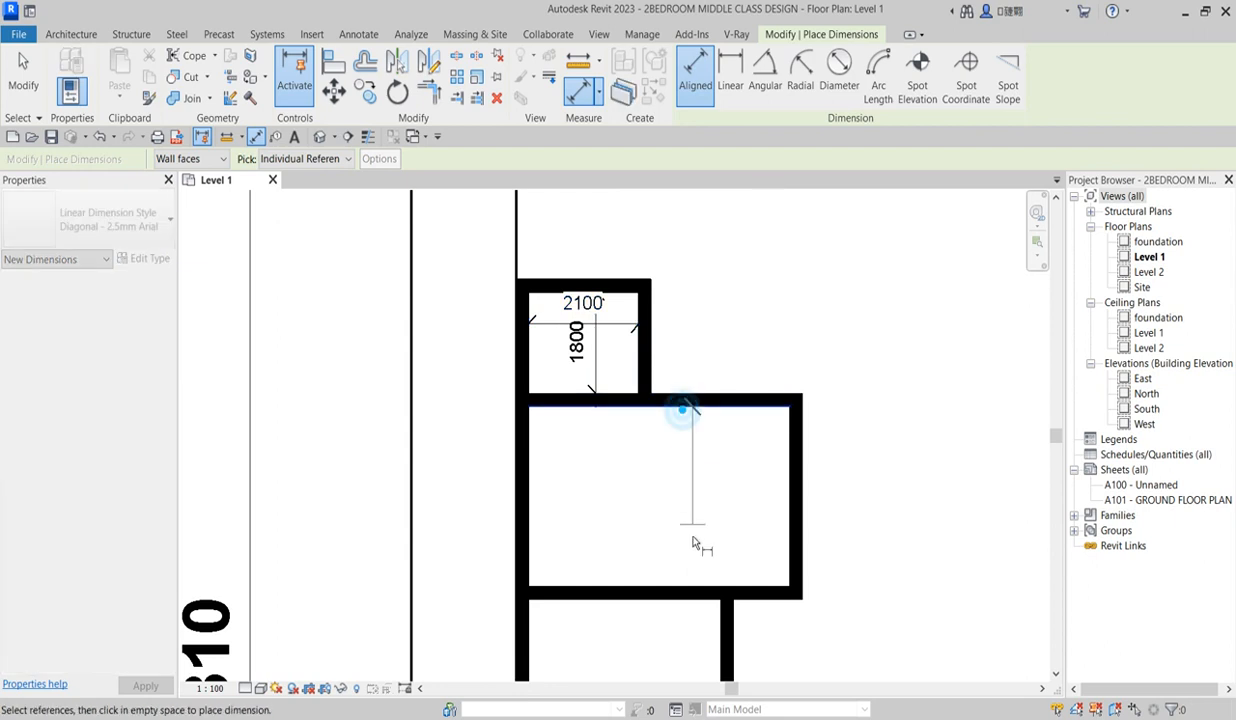
{"action": "left_click", "coordinate": [698, 586]}
{"action": "left_click", "coordinate": [703, 490]}
{"action": "left_click", "coordinate": [788, 465]}
{"action": "left_click", "coordinate": [530, 505]}
{"action": "left_click", "coordinate": [571, 474]}
Dimension the third room's depth between its upper and lower inner wall faces
{"action": "scroll", "coordinate": [571, 478], "scroll_direction": "down", "scroll_amount": 4}
{"action": "scroll", "coordinate": [574, 522], "scroll_direction": "up", "scroll_amount": 2}
{"action": "scroll", "coordinate": [574, 522], "scroll_direction": "up", "scroll_amount": 1}
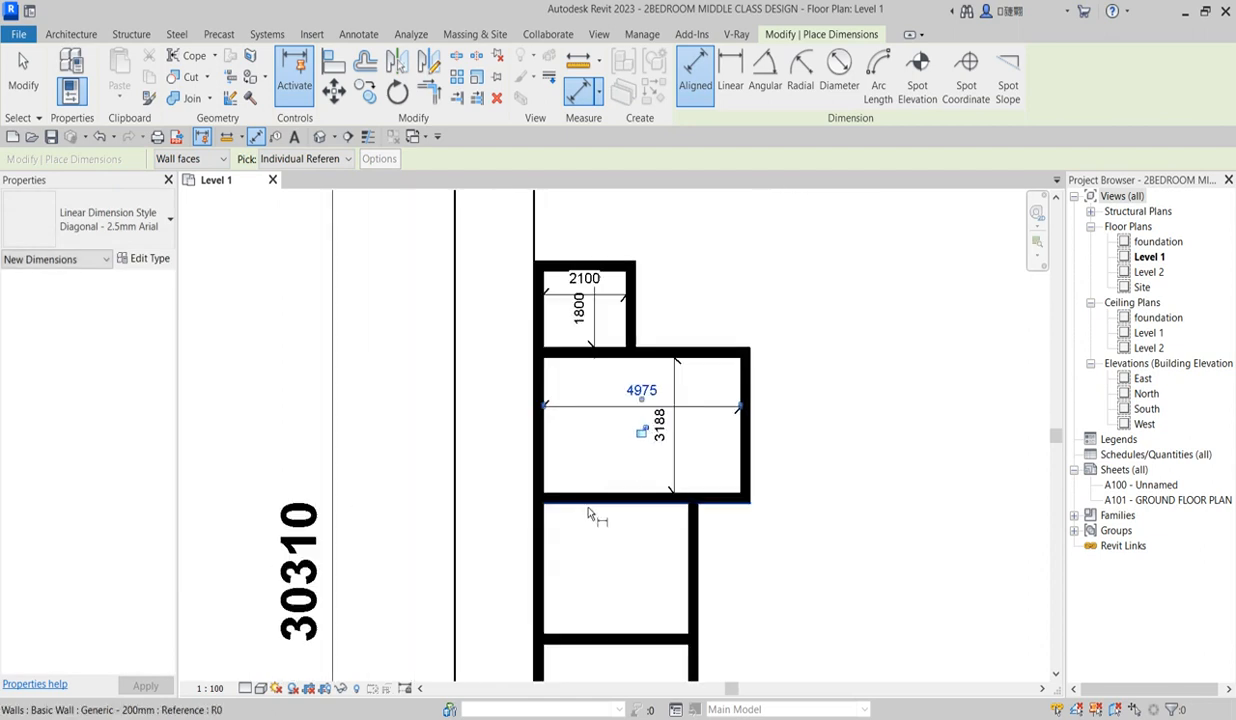
{"action": "left_click", "coordinate": [603, 640]}
{"action": "left_click", "coordinate": [600, 562]}
{"action": "scroll", "coordinate": [663, 495], "scroll_direction": "down", "scroll_amount": 1}
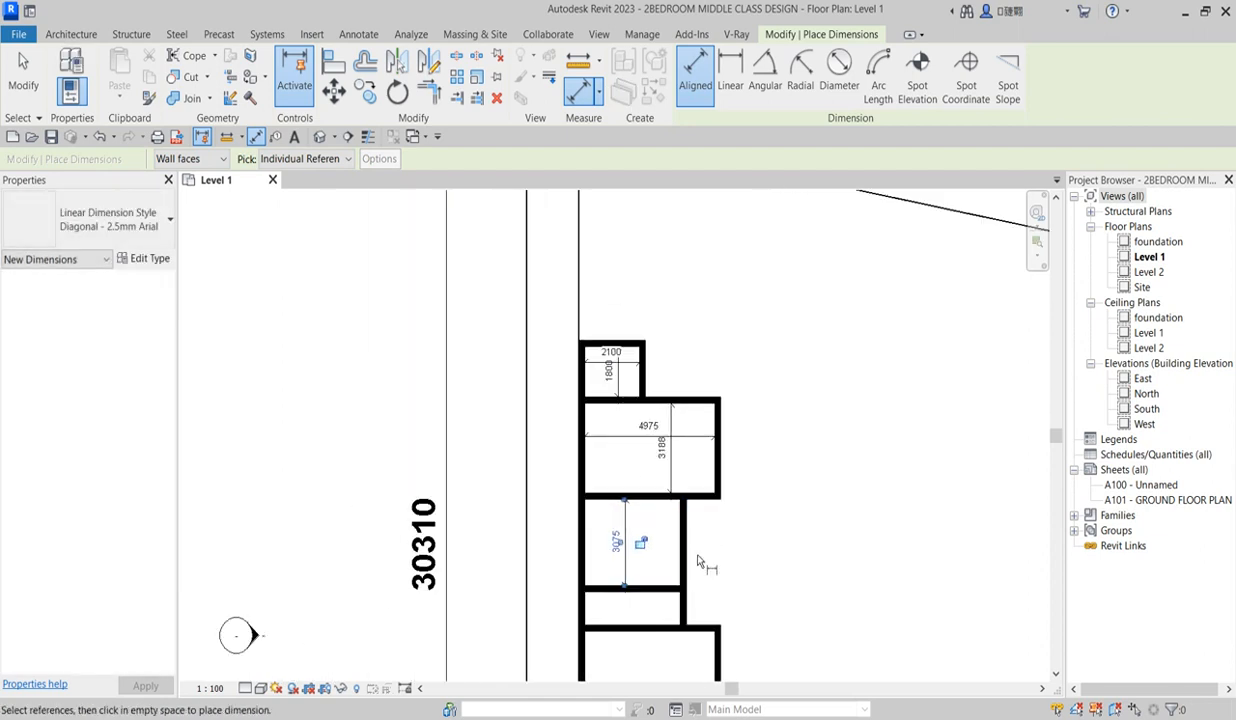
Dimension the third room's width between its left and right inner wall faces
{"action": "left_click", "coordinate": [682, 567]}
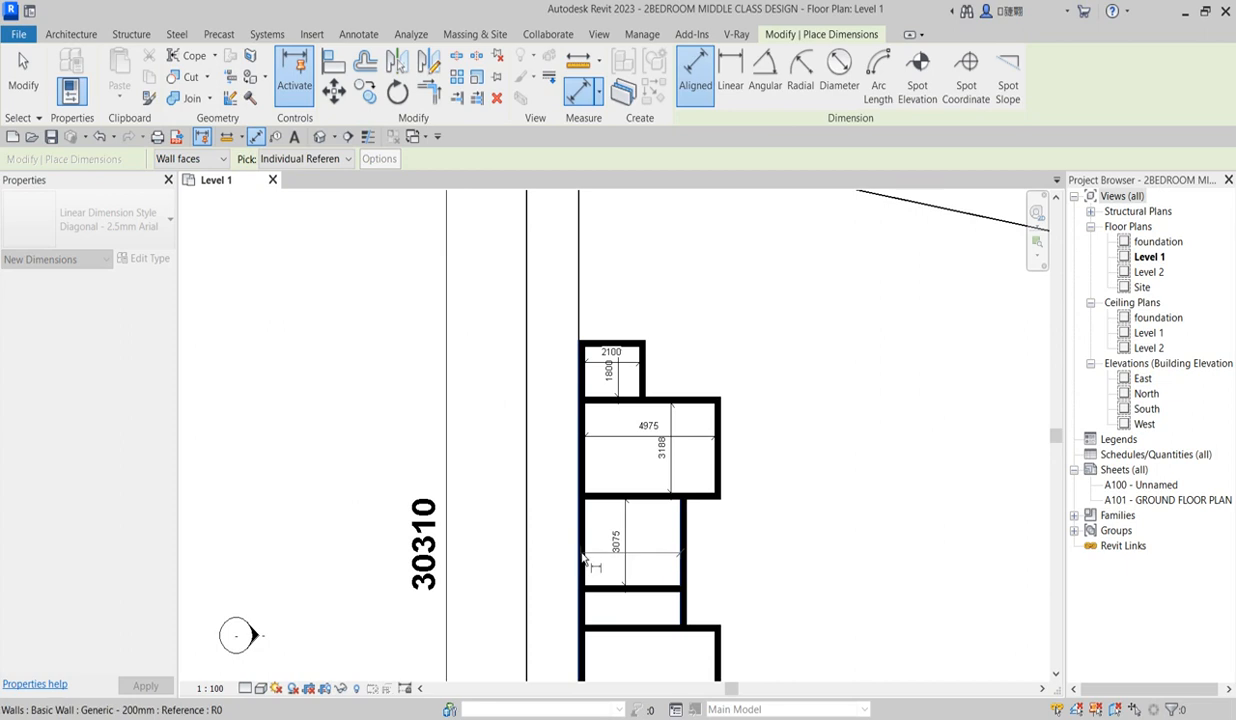
{"action": "left_click", "coordinate": [585, 552]}
{"action": "scroll", "coordinate": [600, 520], "scroll_direction": "up", "scroll_amount": 1}
{"action": "left_click", "coordinate": [601, 516]}
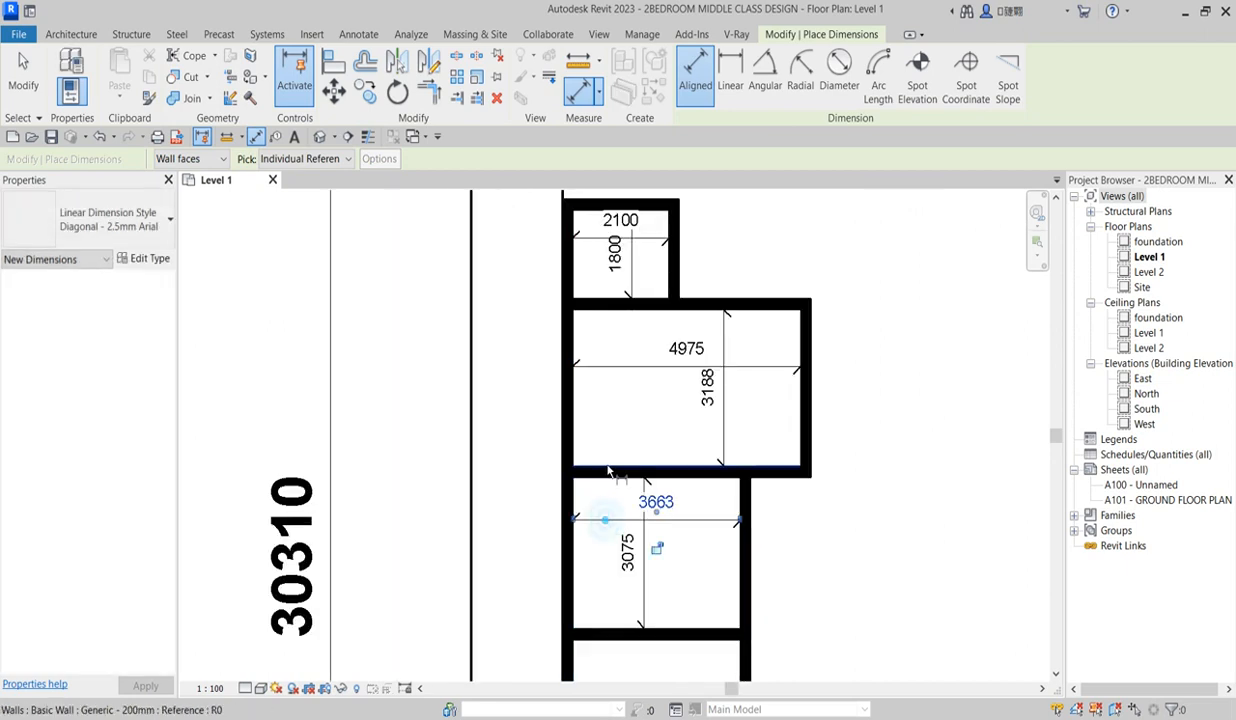
Dimension the narrow fourth room's depth and width between its inner wall faces
{"action": "scroll", "coordinate": [640, 560], "scroll_direction": "down", "scroll_amount": 1}
{"action": "scroll", "coordinate": [645, 572], "scroll_direction": "up", "scroll_amount": 2}
{"action": "left_click", "coordinate": [644, 551]}
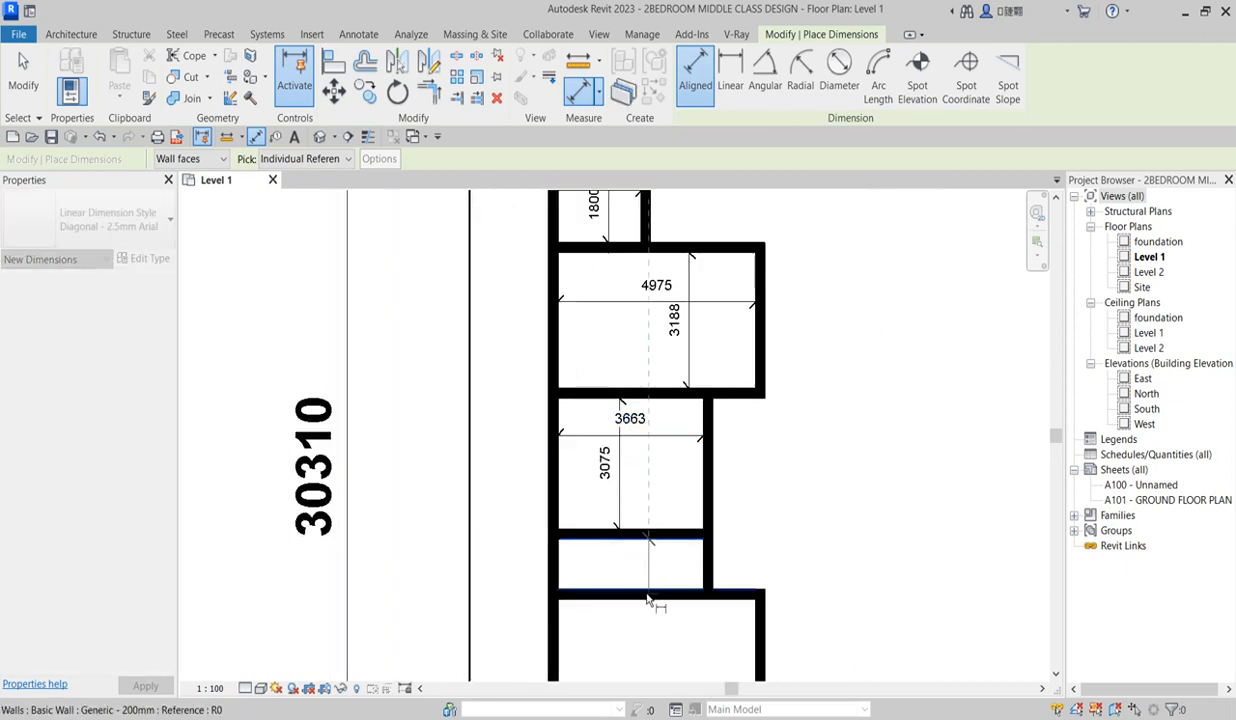
{"action": "left_click", "coordinate": [648, 571]}
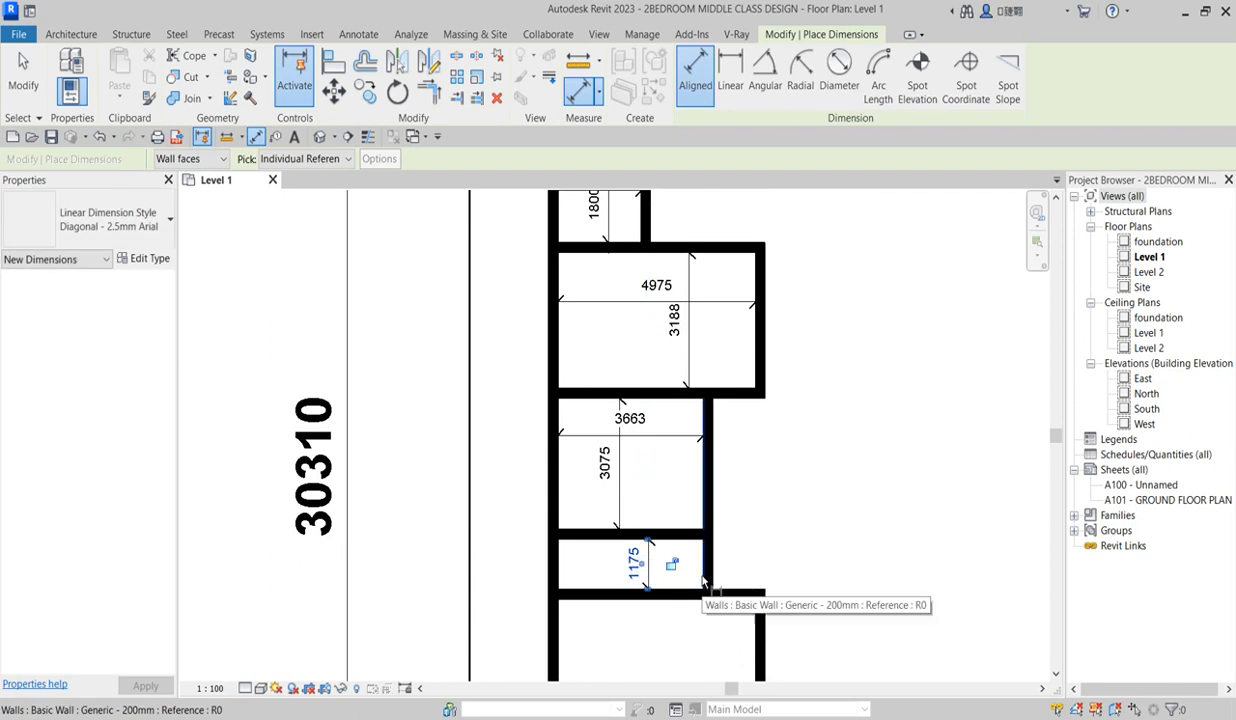
{"action": "left_click", "coordinate": [704, 572]}
{"action": "left_click", "coordinate": [558, 567]}
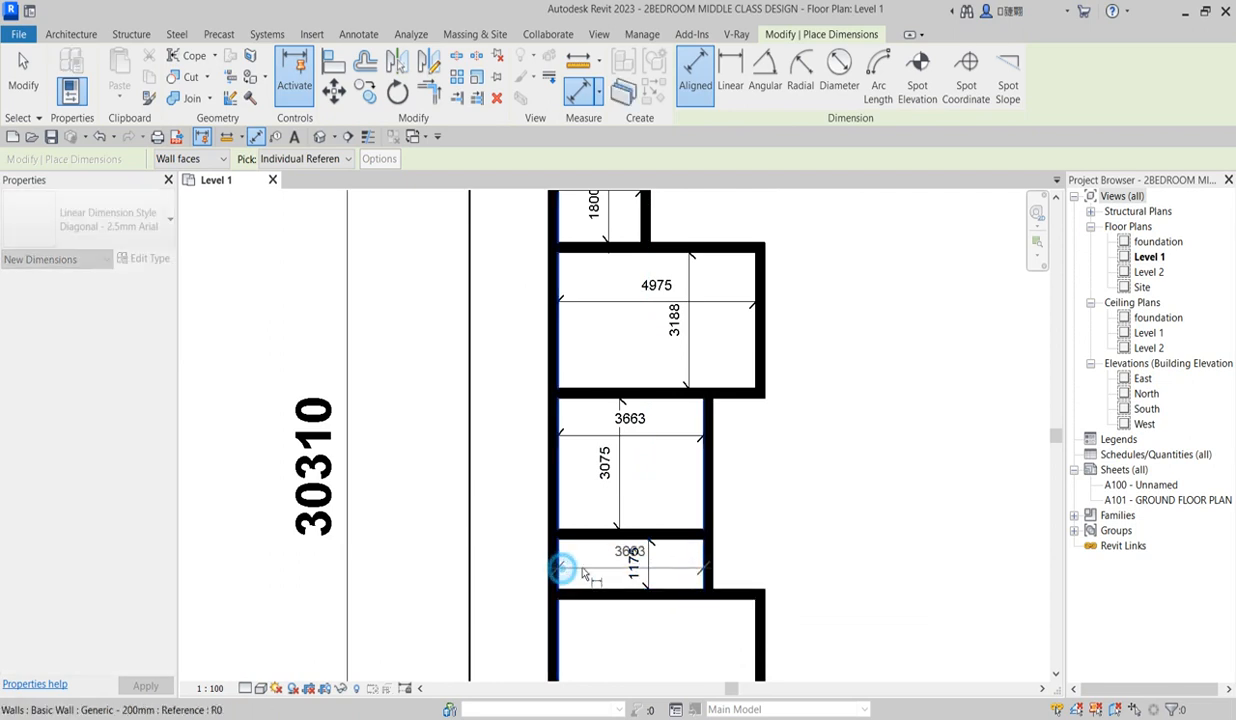
{"action": "left_click", "coordinate": [582, 565]}
Dimension the lowest room's depth and width between its inner wall faces, and end the Aligned Dimension command
{"action": "scroll", "coordinate": [584, 560], "scroll_direction": "down", "scroll_amount": 3}
{"action": "scroll", "coordinate": [603, 545], "scroll_direction": "up", "scroll_amount": 3}
{"action": "left_click", "coordinate": [650, 521]}
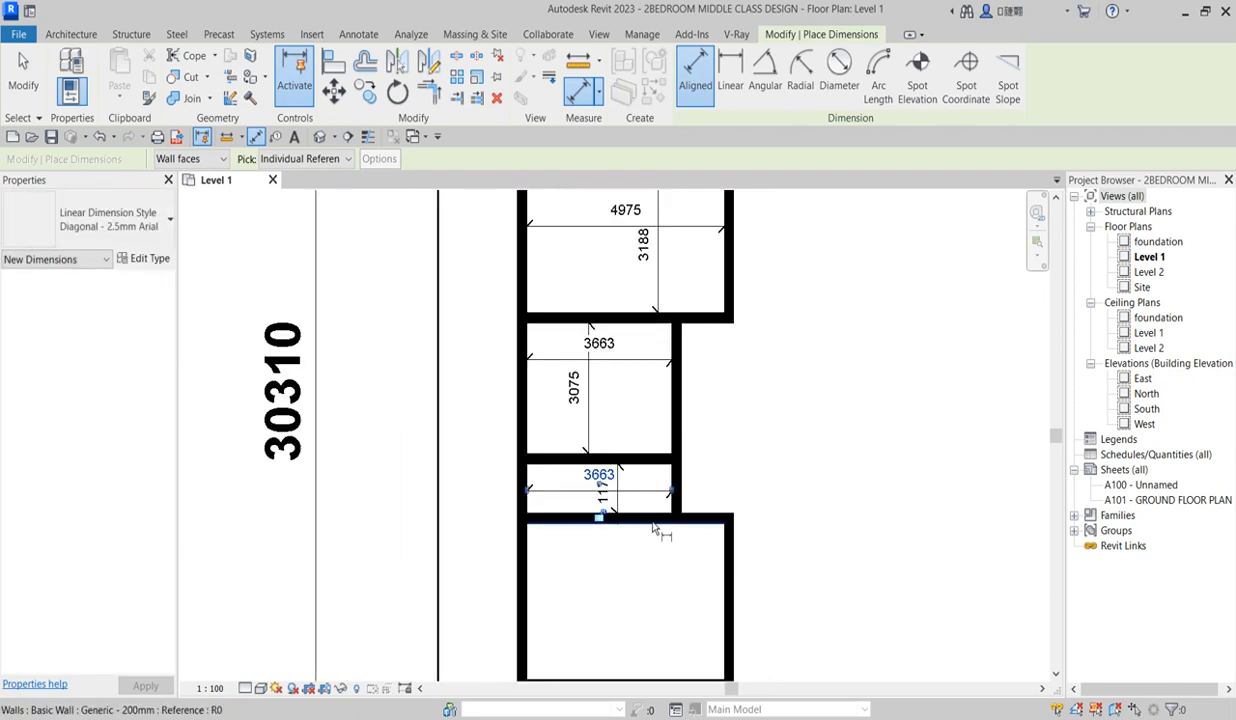
{"action": "scroll", "coordinate": [650, 578], "scroll_direction": "down", "scroll_amount": 3}
{"action": "scroll", "coordinate": [651, 637], "scroll_direction": "up", "scroll_amount": 3}
{"action": "left_click", "coordinate": [646, 631]}
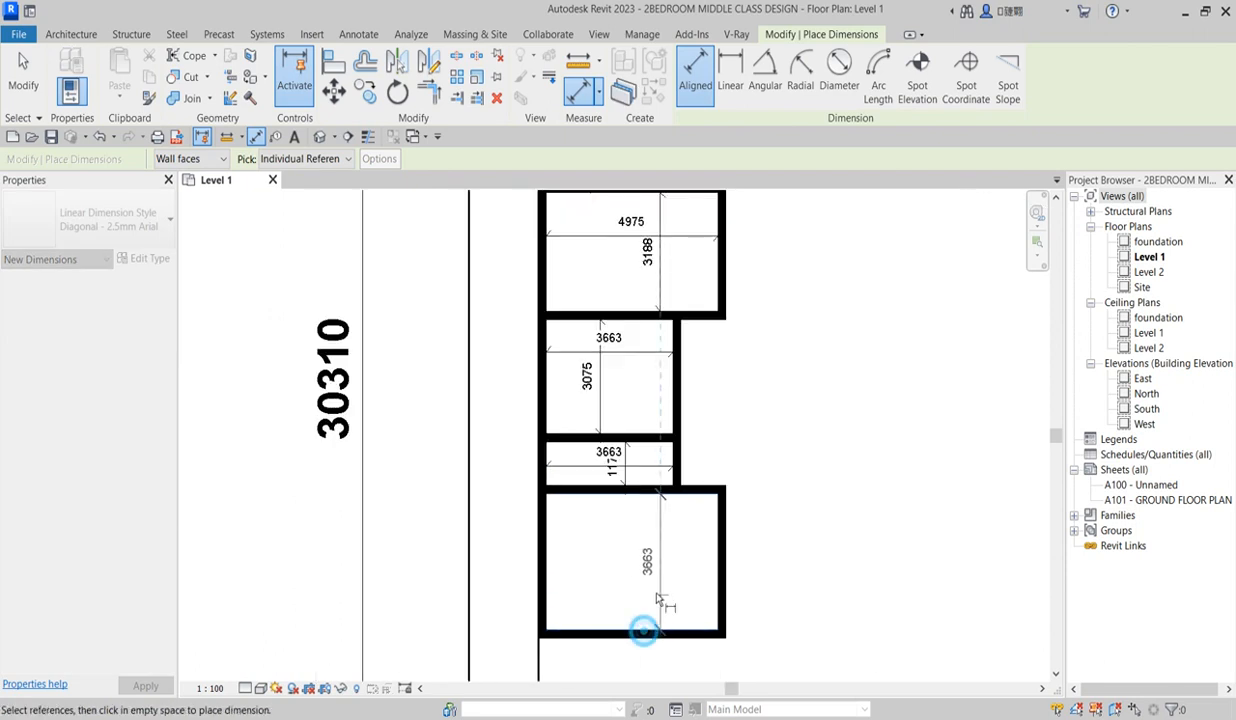
{"action": "left_click", "coordinate": [656, 593]}
{"action": "left_click", "coordinate": [717, 574]}
{"action": "left_click", "coordinate": [547, 582]}
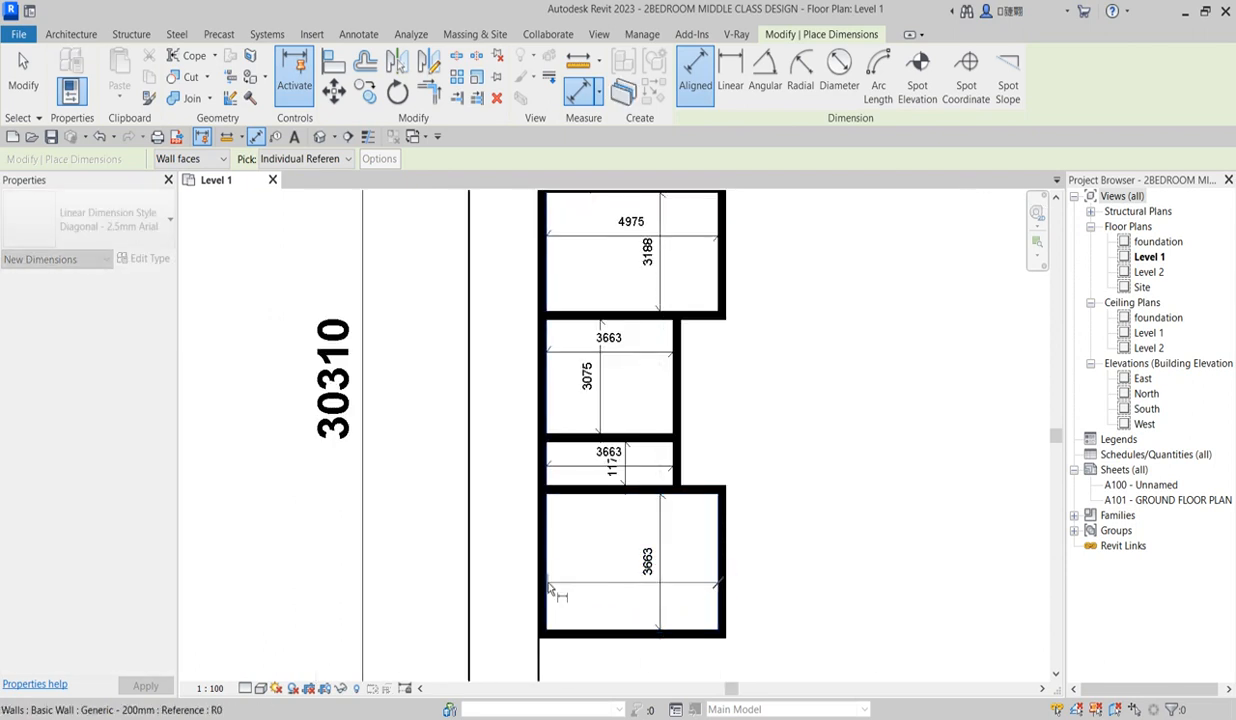
{"action": "left_click", "coordinate": [566, 538]}
{"action": "scroll", "coordinate": [733, 366], "scroll_direction": "down", "scroll_amount": 5}
{"action": "right_click", "coordinate": [758, 383]}
{"action": "left_click", "coordinate": [791, 392]}
{"action": "right_click", "coordinate": [712, 312]}
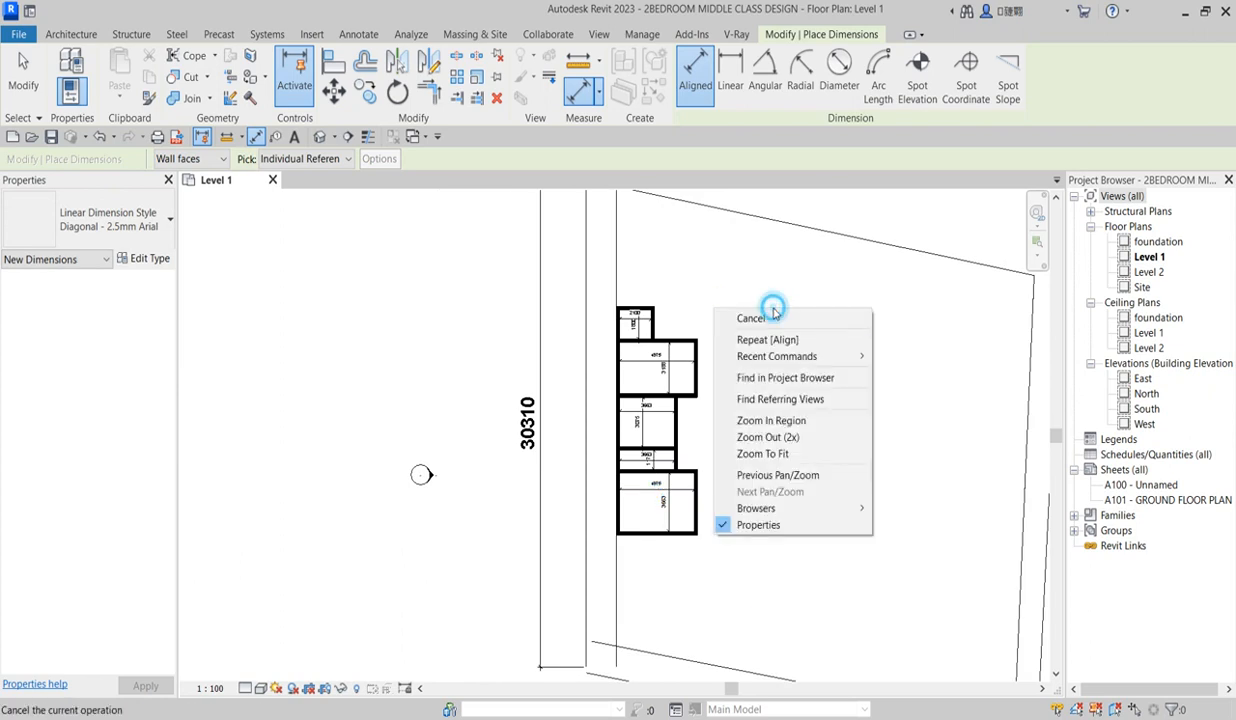
{"action": "left_click", "coordinate": [762, 322]}
Set the lowest room's interior depth to 3600 by moving its bottom wall
{"action": "scroll", "coordinate": [648, 585], "scroll_direction": "up", "scroll_amount": 3}
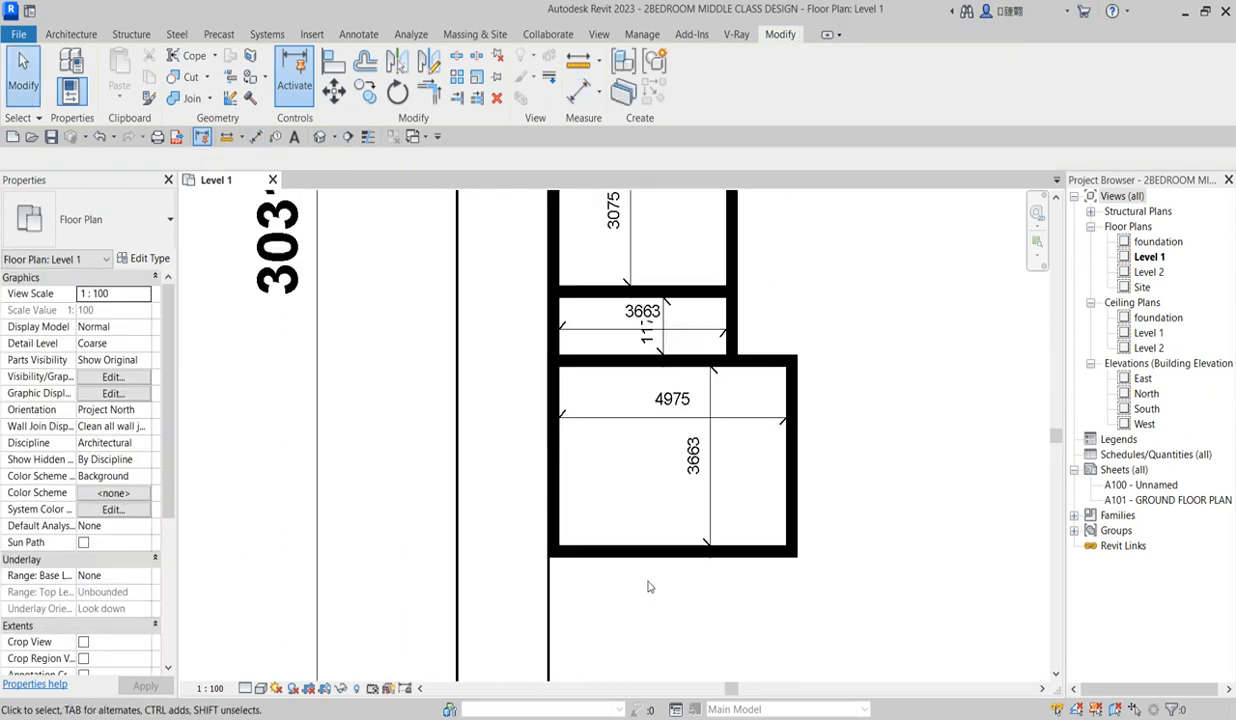
{"action": "left_click", "coordinate": [697, 551]}
{"action": "left_click", "coordinate": [697, 455]}
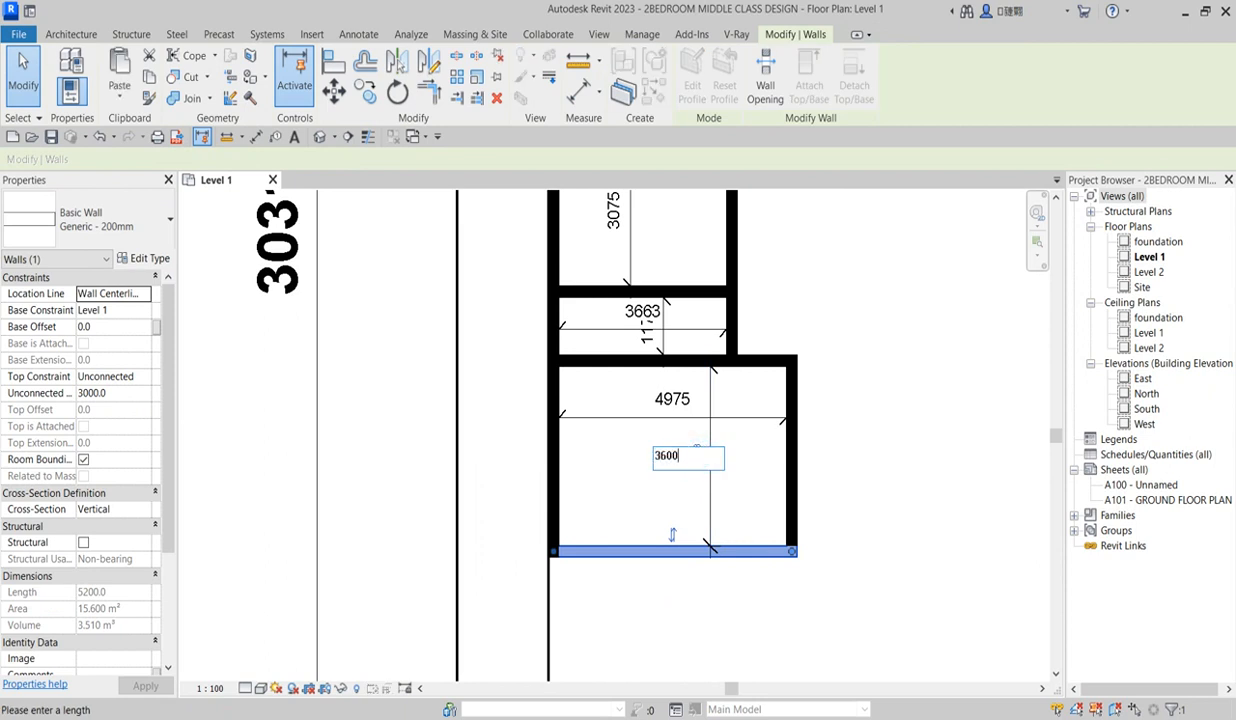
{"action": "type", "text": "3600"}
{"action": "key", "text": "Return"}
{"action": "left_click", "coordinate": [740, 632]}
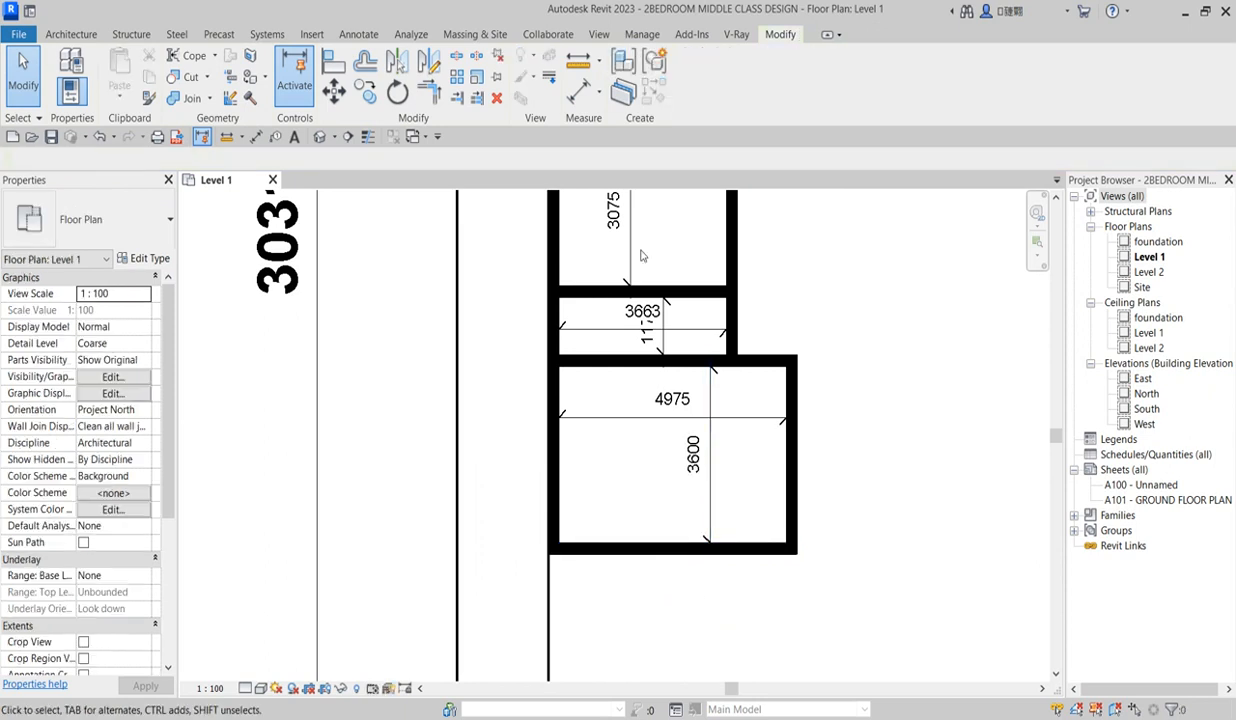
Set the topmost room's interior depth to 2100 by moving its upper wall
{"action": "scroll", "coordinate": [677, 542], "scroll_direction": "down", "scroll_amount": 2}
{"action": "scroll", "coordinate": [682, 304], "scroll_direction": "up", "scroll_amount": 1}
{"action": "scroll", "coordinate": [680, 304], "scroll_direction": "down", "scroll_amount": 3}
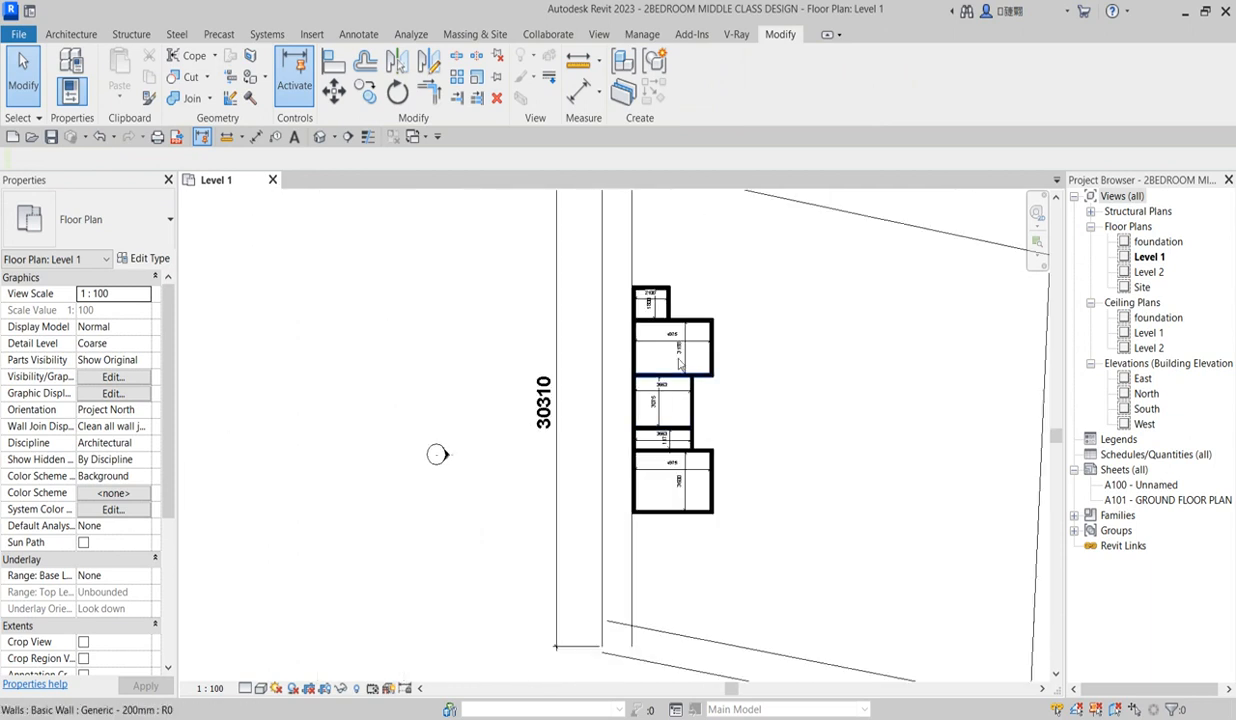
{"action": "scroll", "coordinate": [664, 259], "scroll_direction": "up", "scroll_amount": 1}
{"action": "left_click", "coordinate": [655, 241]}
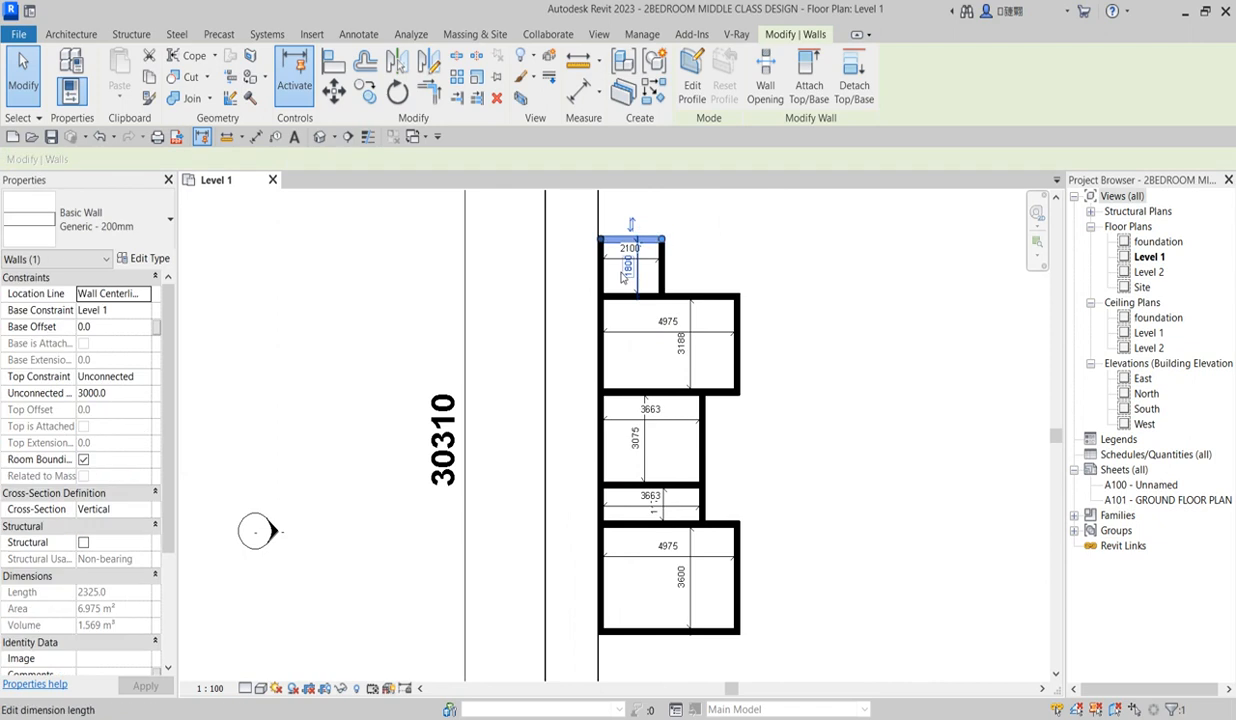
{"action": "left_click", "coordinate": [626, 268]}
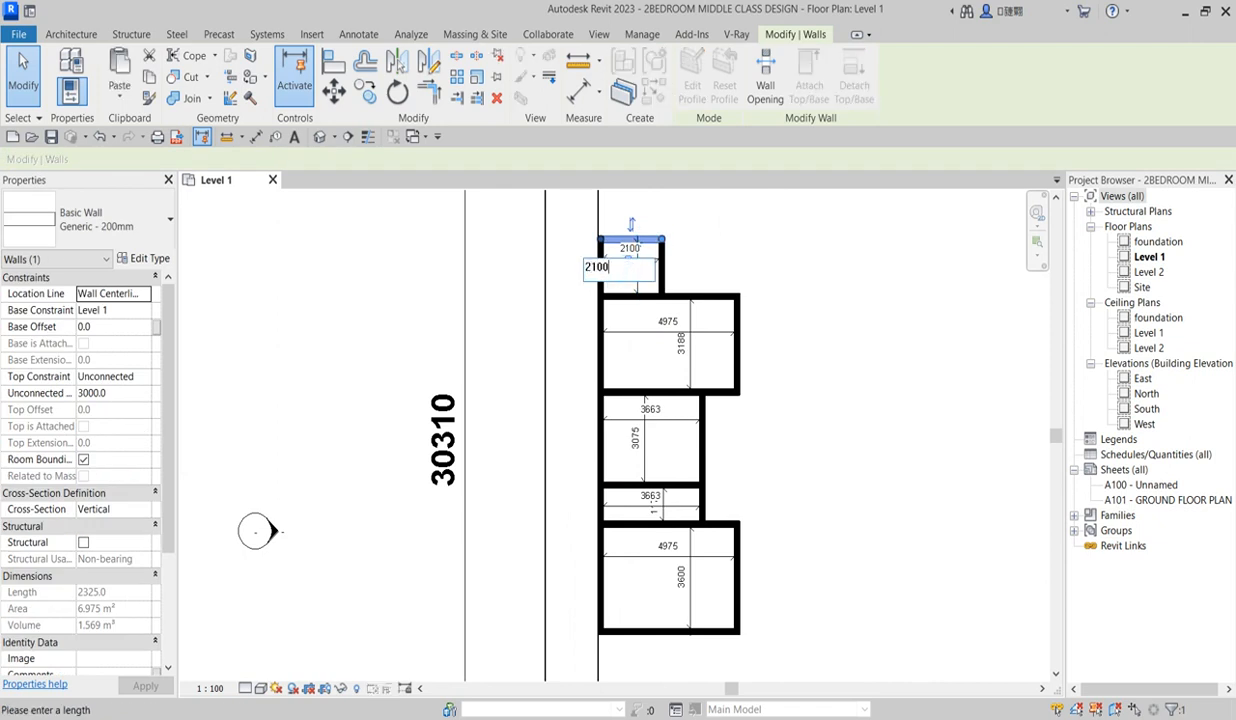
{"action": "key", "text": "Return"}
{"action": "left_click", "coordinate": [742, 253]}
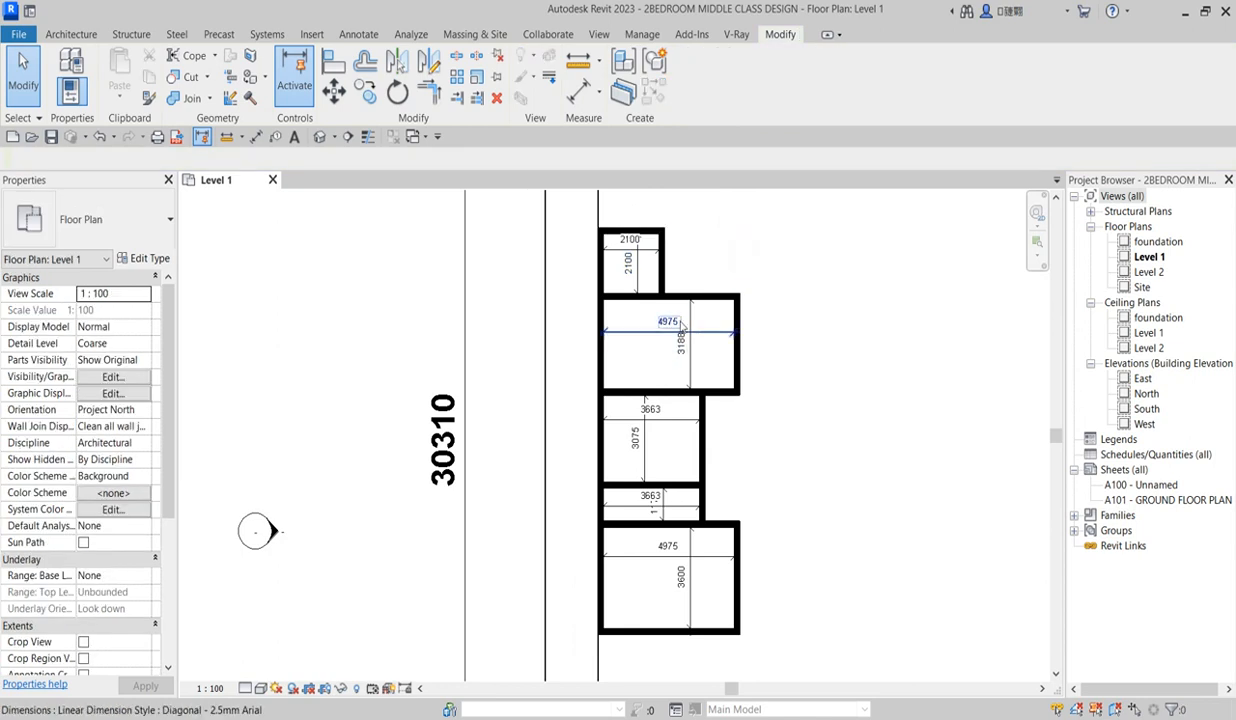
Set the second room's interior depth to 3100 by moving its lower wall
{"action": "left_click", "coordinate": [700, 390]}
{"action": "left_click", "coordinate": [682, 344]}
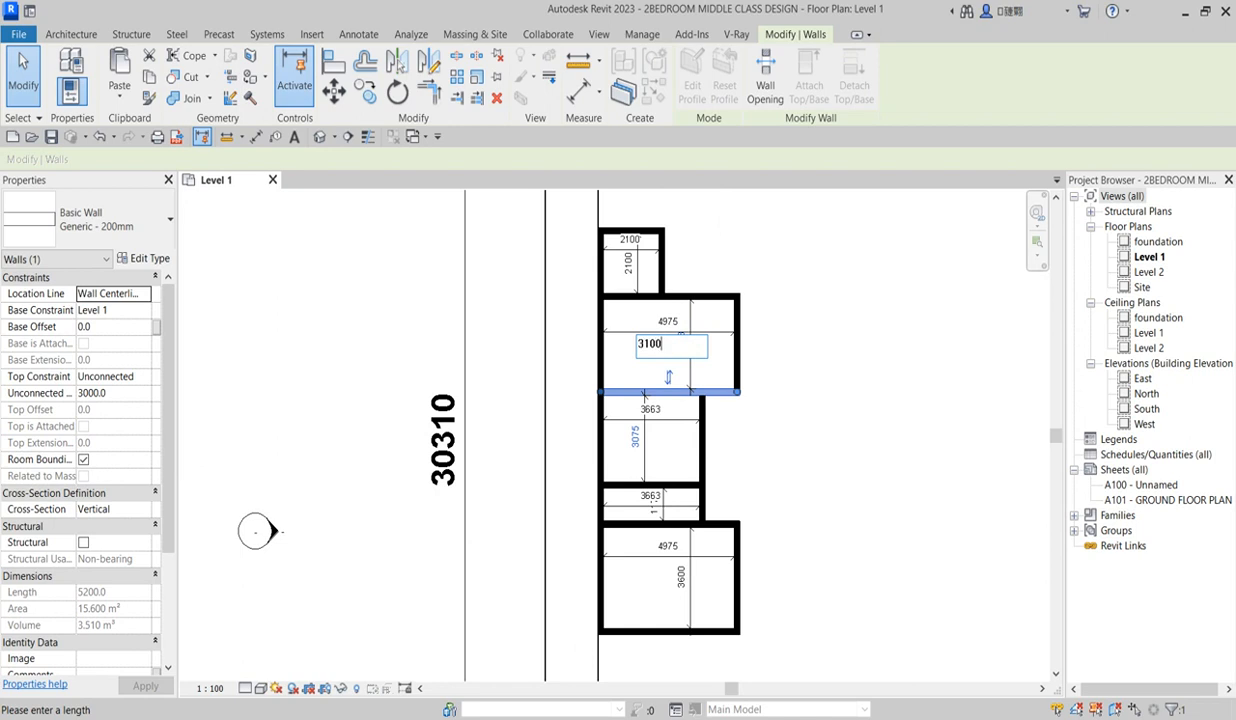
{"action": "key", "text": "Return"}
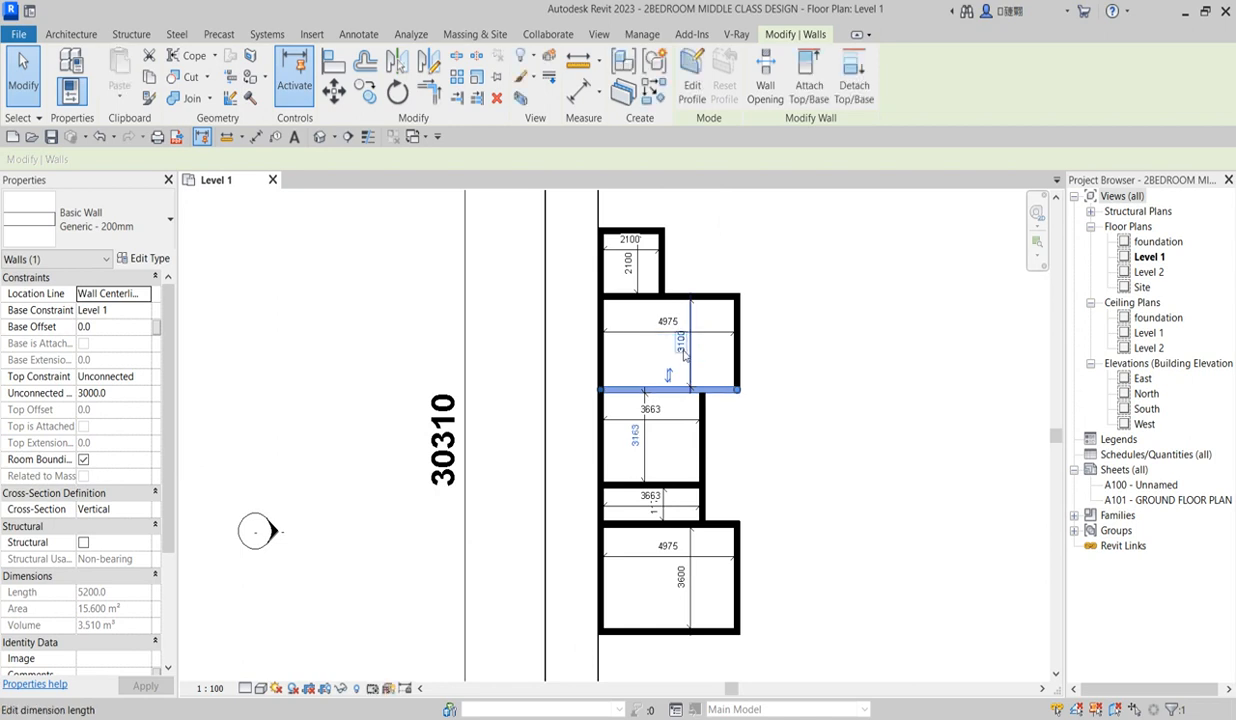
{"action": "left_click", "coordinate": [793, 450]}
Set the third room's interior depth to 3100 by moving the wall it shares with the narrow room below
{"action": "scroll", "coordinate": [678, 486], "scroll_direction": "up", "scroll_amount": 1}
{"action": "left_click", "coordinate": [678, 486]}
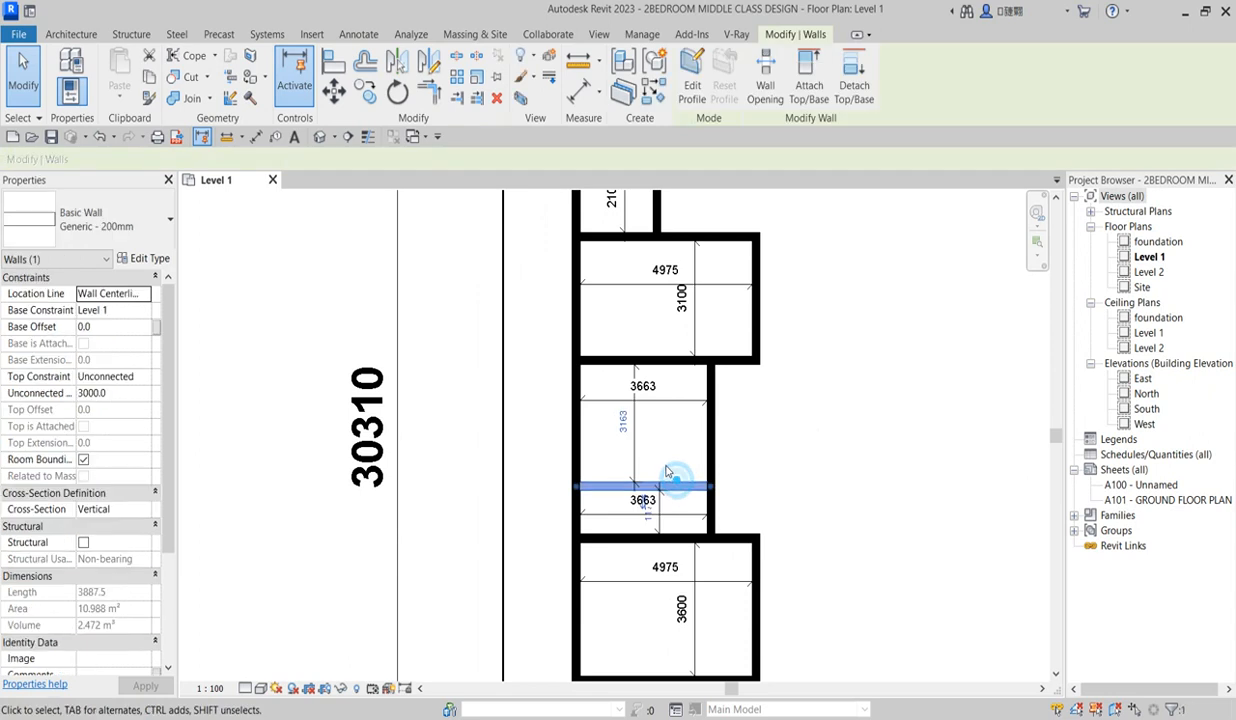
{"action": "left_click", "coordinate": [628, 422]}
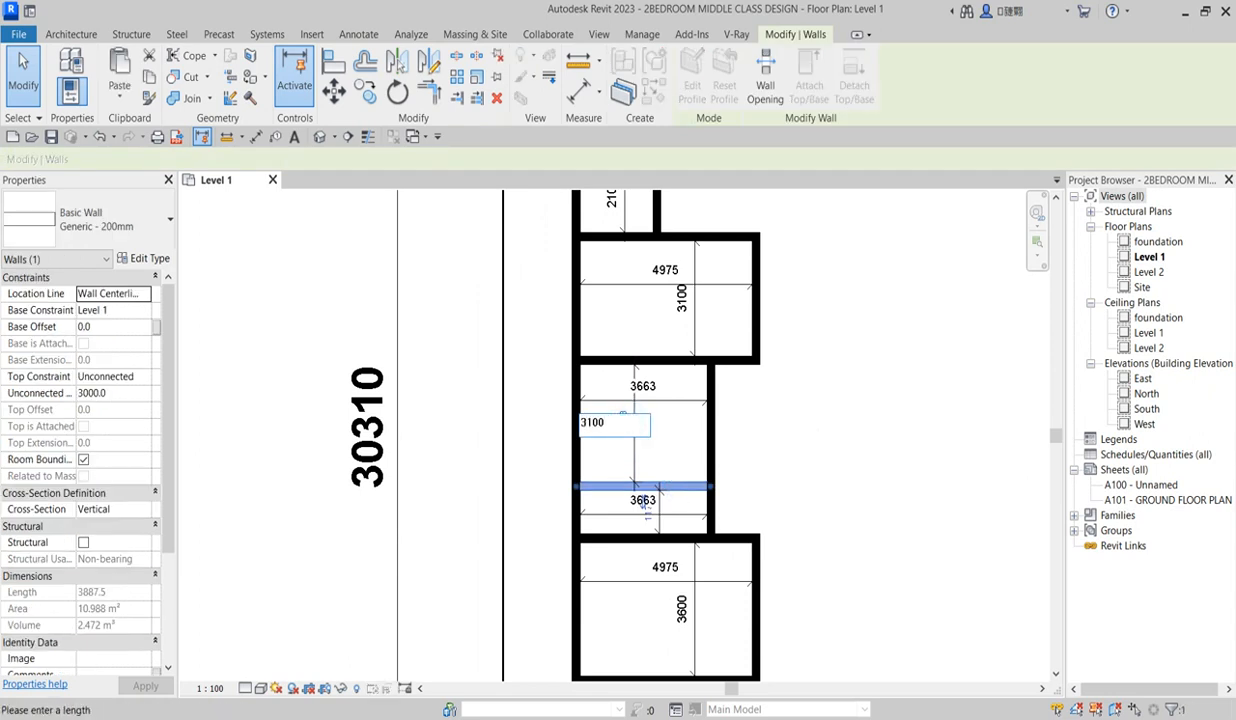
{"action": "type", "text": "3100"}
{"action": "key", "text": "Return"}
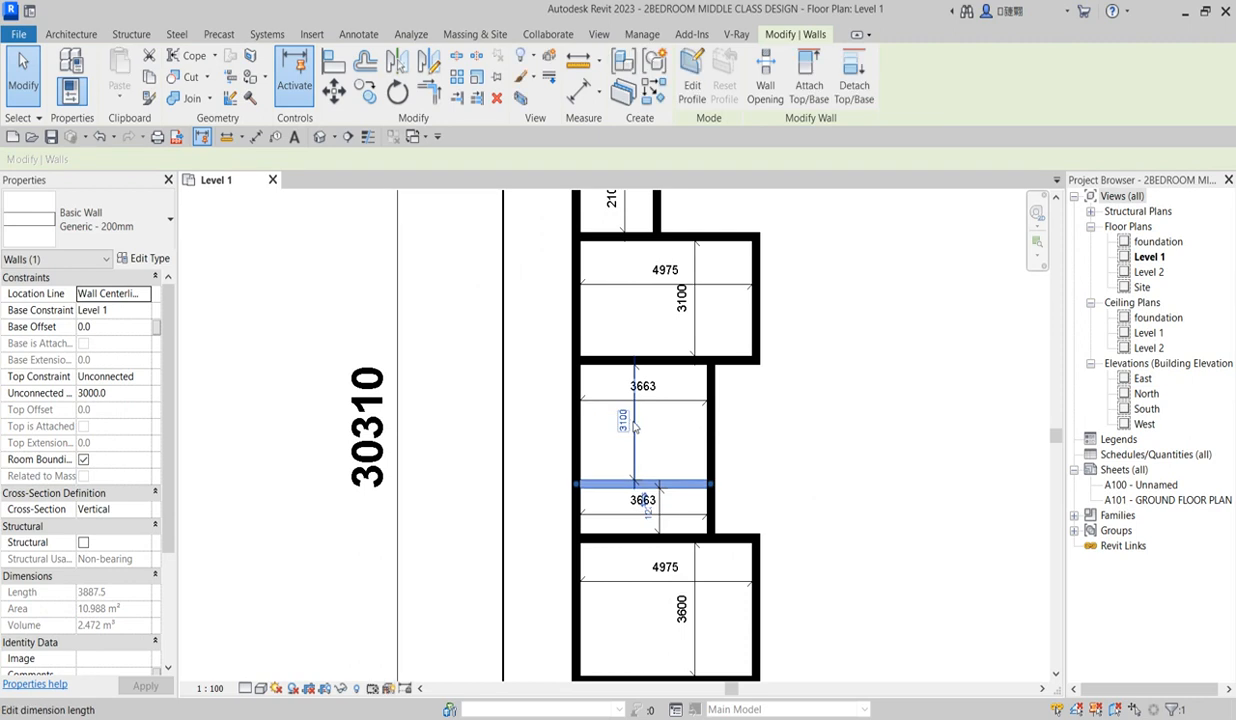
{"action": "left_click", "coordinate": [793, 451]}
Set the narrow fourth room's interior depth to 1400 by moving its lower wall
{"action": "scroll", "coordinate": [686, 563], "scroll_direction": "up", "scroll_amount": 2}
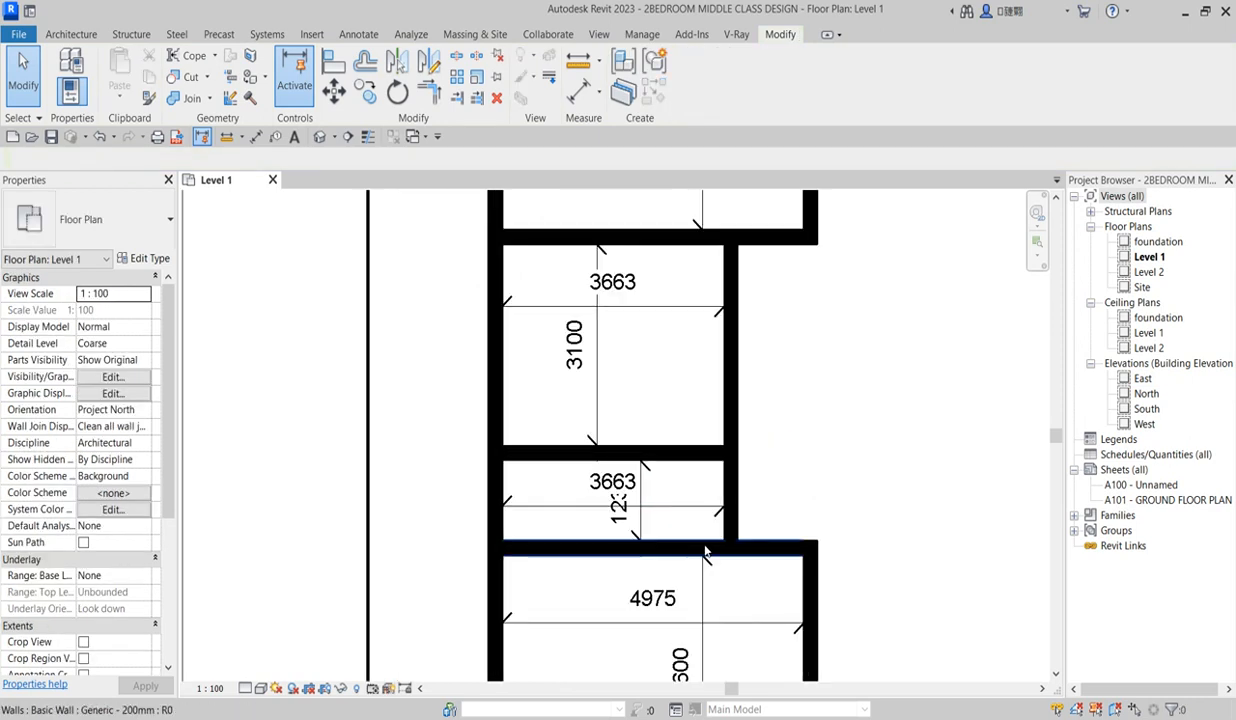
{"action": "left_click", "coordinate": [705, 549]}
{"action": "left_click", "coordinate": [630, 502]}
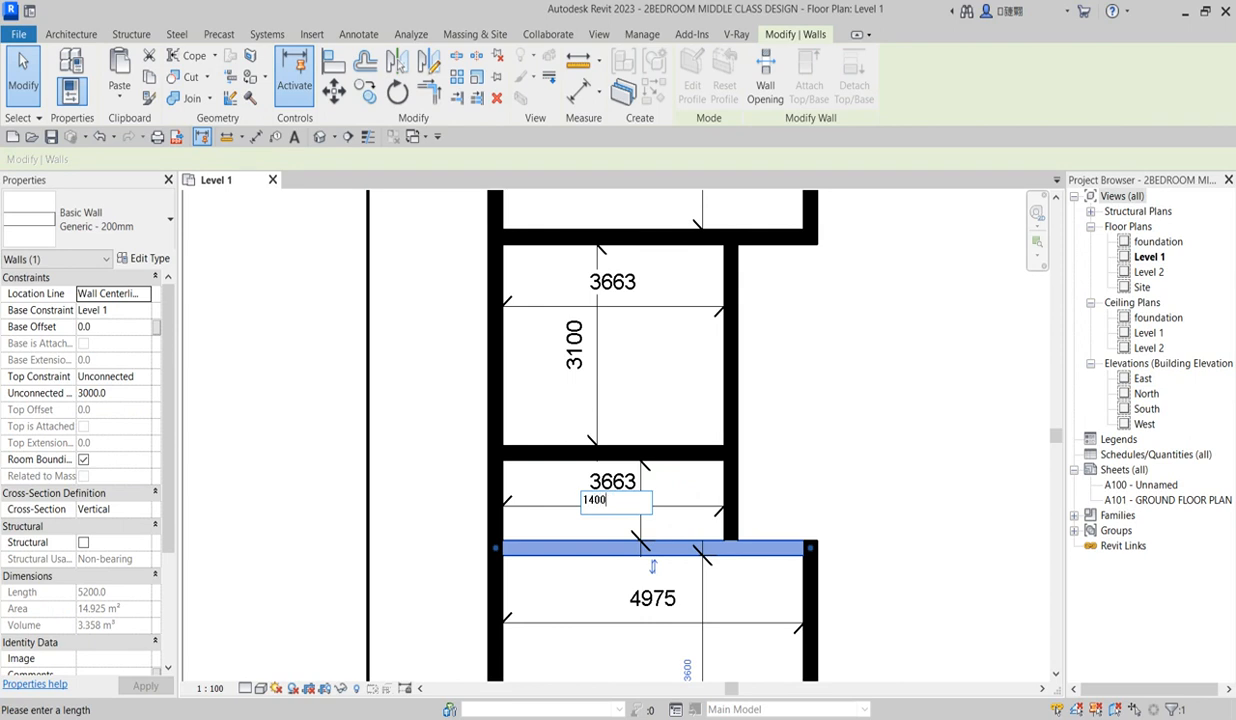
{"action": "key", "text": "Return"}
{"action": "left_click", "coordinate": [794, 442]}
Set the lowest room's interior depth to 3300 by moving its bottom wall
{"action": "scroll", "coordinate": [766, 422], "scroll_direction": "down", "scroll_amount": 3}
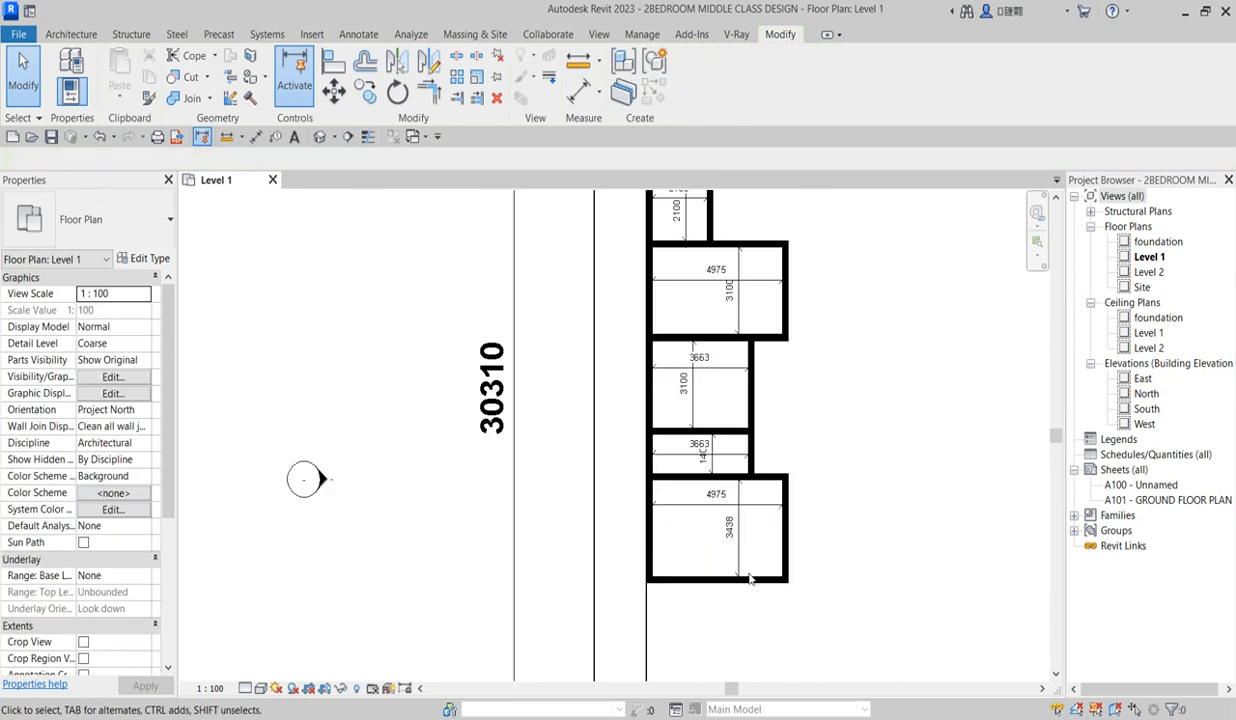
{"action": "scroll", "coordinate": [749, 600], "scroll_direction": "up", "scroll_amount": 2}
{"action": "left_click", "coordinate": [750, 553]}
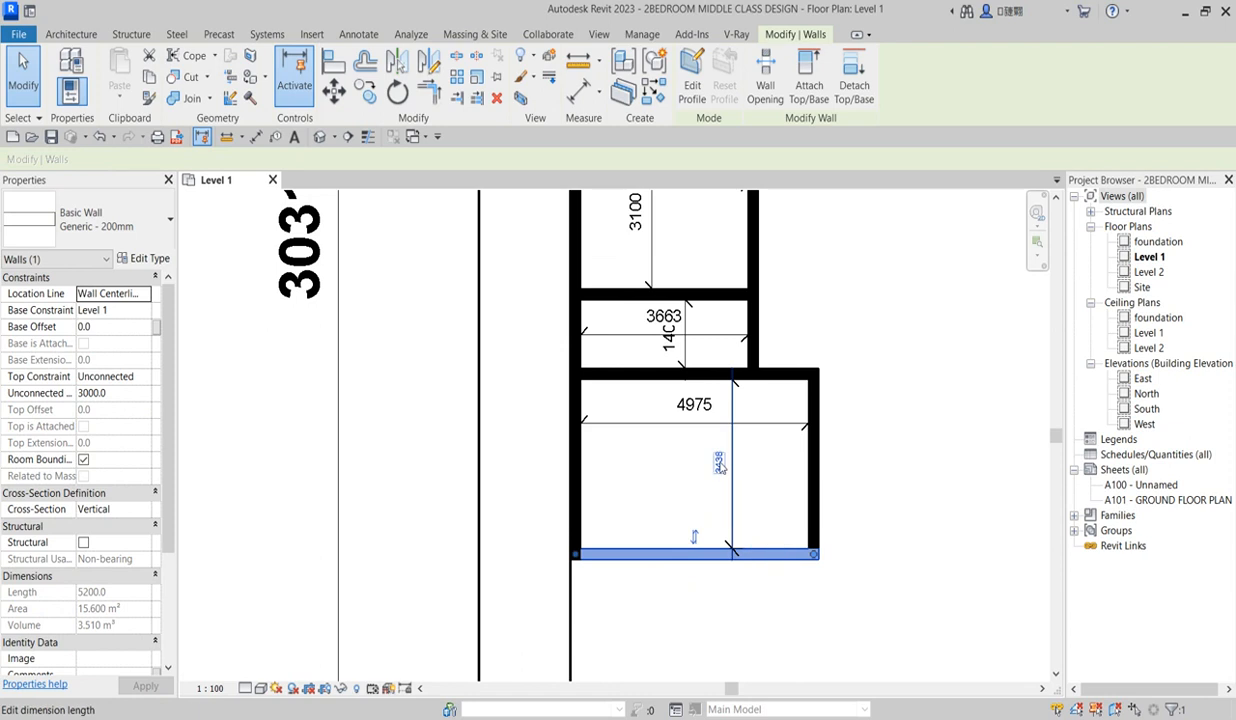
{"action": "left_click", "coordinate": [715, 463]}
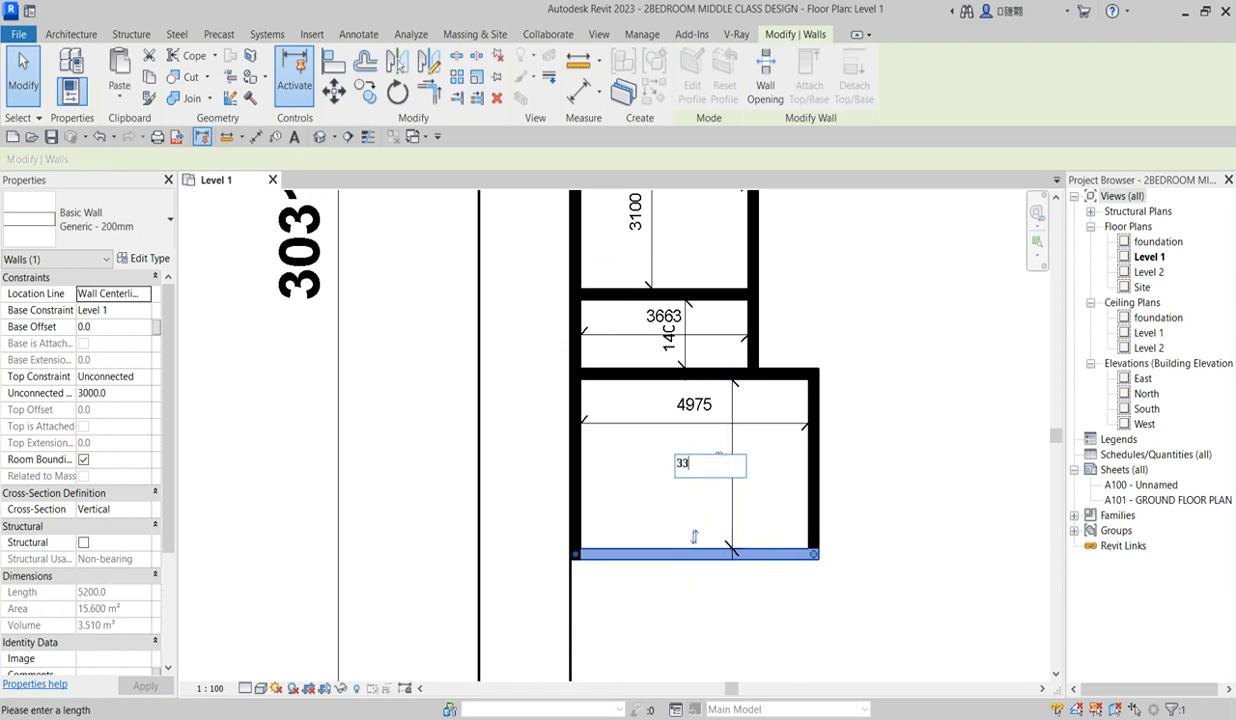
{"action": "key", "text": "Return"}
{"action": "left_click", "coordinate": [875, 455]}
Delete the depth and width dimensions inside the lowest room and the narrow room above it
{"action": "scroll", "coordinate": [783, 466], "scroll_direction": "down", "scroll_amount": 1}
{"action": "scroll", "coordinate": [783, 466], "scroll_direction": "up", "scroll_amount": 1}
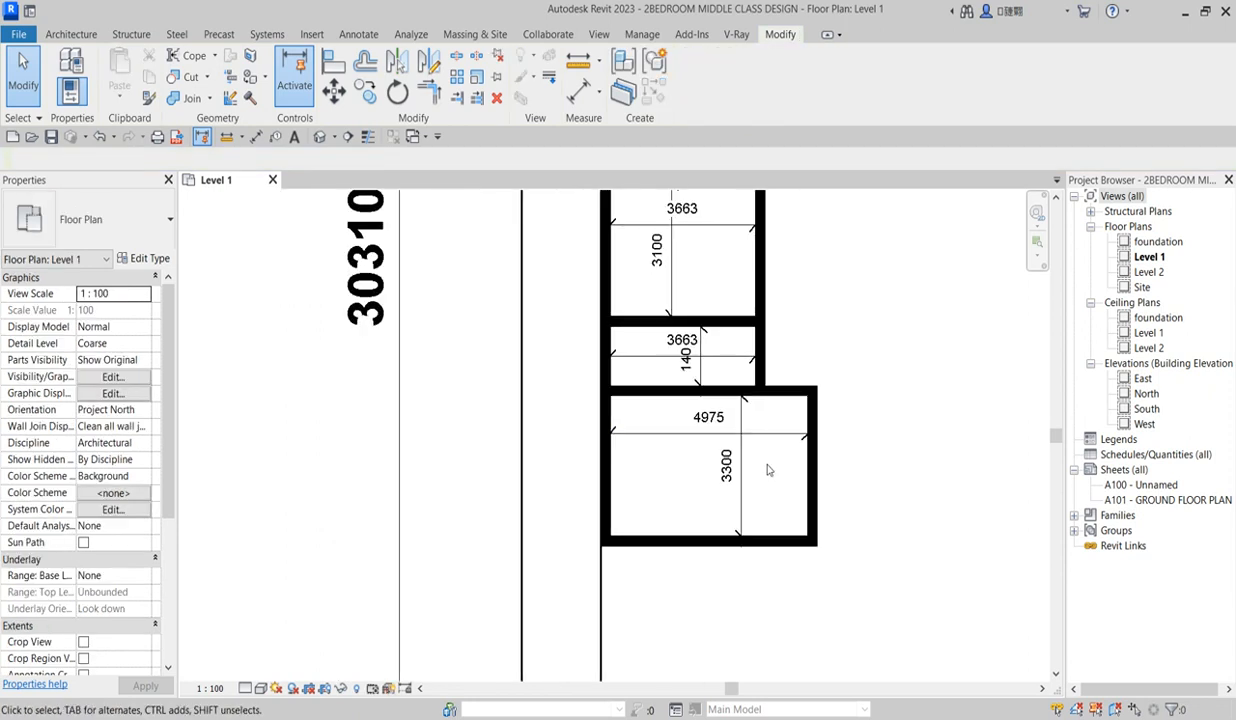
{"action": "left_click_drag", "start_coordinate": [765, 459], "coordinate": [729, 430]}
{"action": "key", "text": "Delete"}
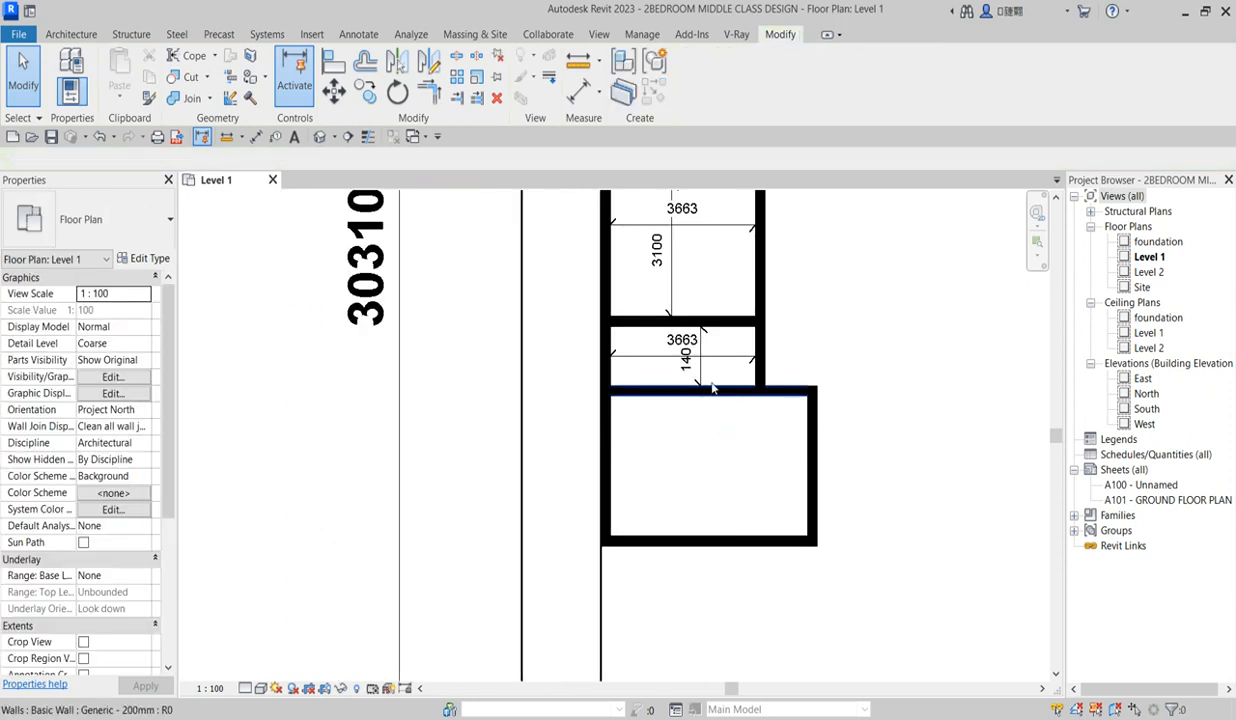
{"action": "scroll", "coordinate": [716, 374], "scroll_direction": "up", "scroll_amount": 2}
{"action": "left_click_drag", "start_coordinate": [715, 373], "coordinate": [665, 338]}
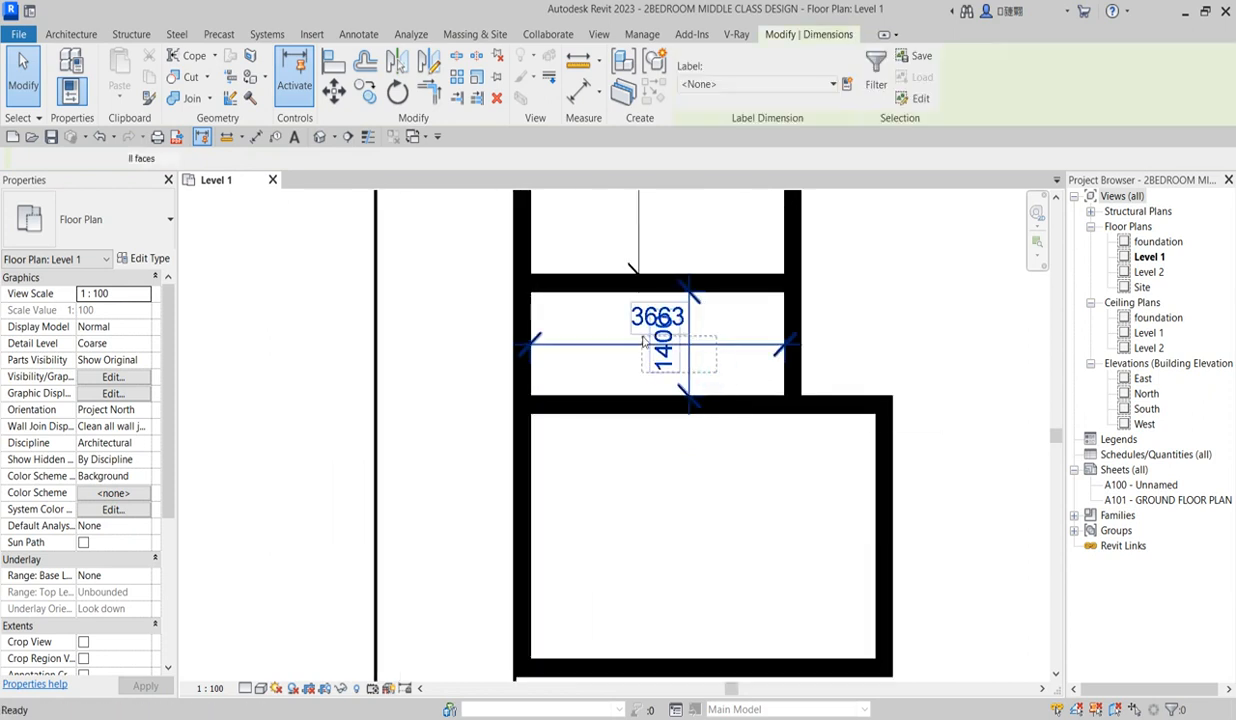
{"action": "key", "text": "Delete"}
Set the second room's interior width to 5000 by moving its right wall
{"action": "scroll", "coordinate": [684, 480], "scroll_direction": "down", "scroll_amount": 3}
{"action": "scroll", "coordinate": [770, 300], "scroll_direction": "up", "scroll_amount": 2}
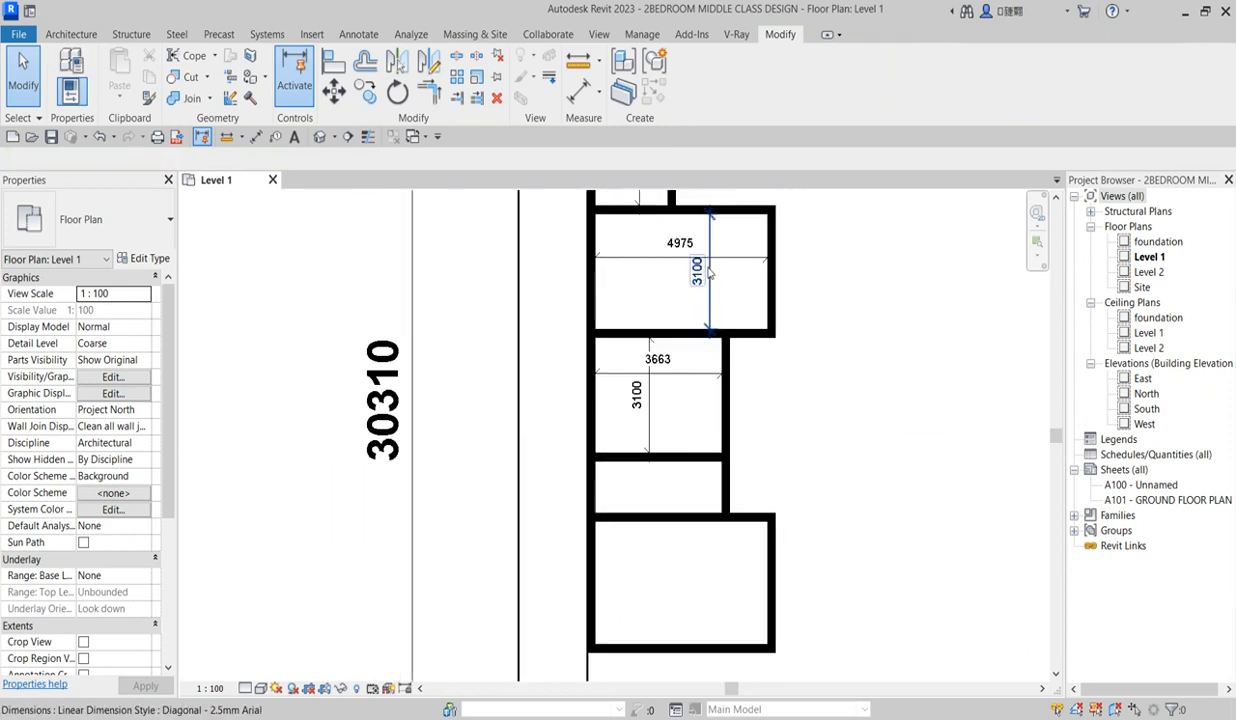
{"action": "left_click", "coordinate": [772, 302]}
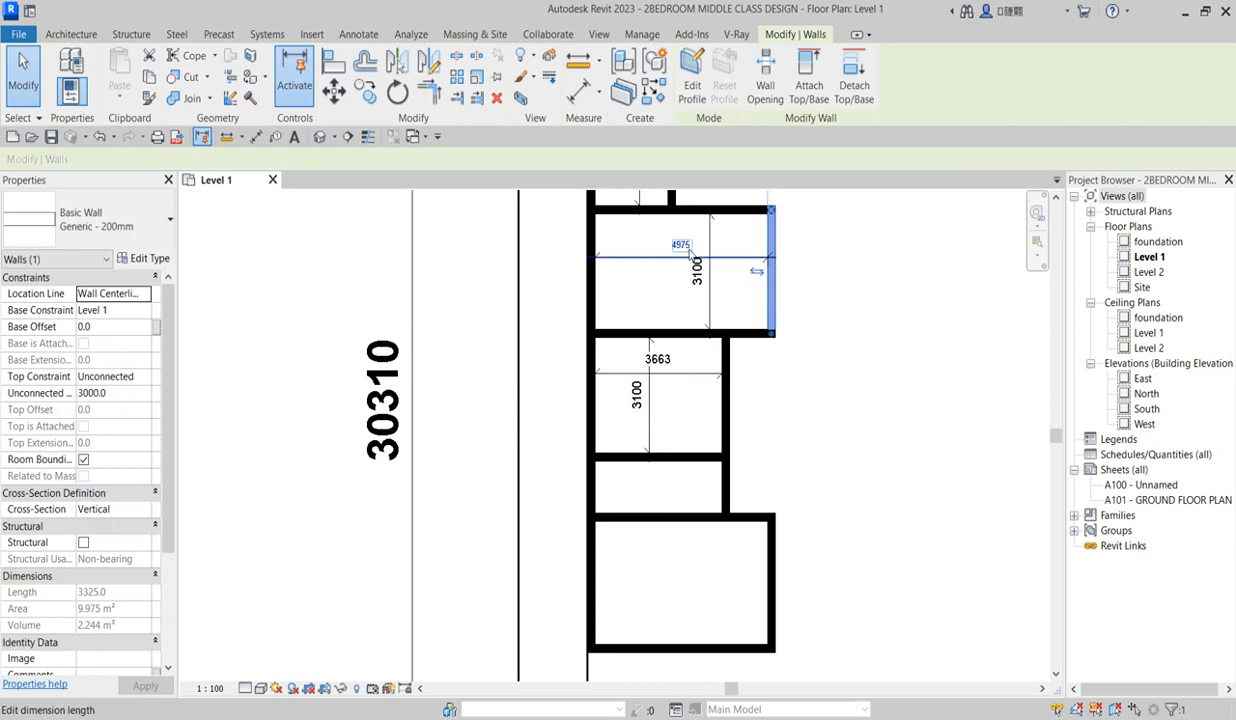
{"action": "left_click", "coordinate": [688, 246]}
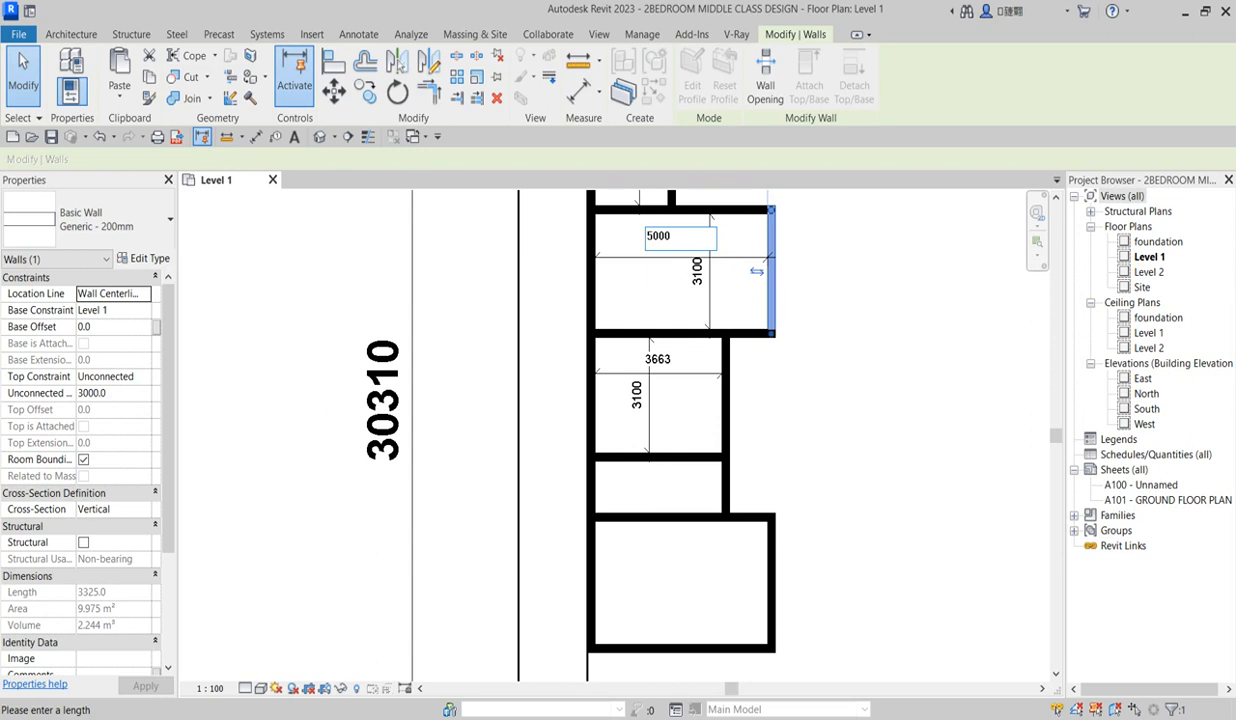
{"action": "key", "text": "Return"}
Align the lowest room's right wall with the second room's right wall, and end the Align command
{"action": "left_click", "coordinate": [335, 66]}
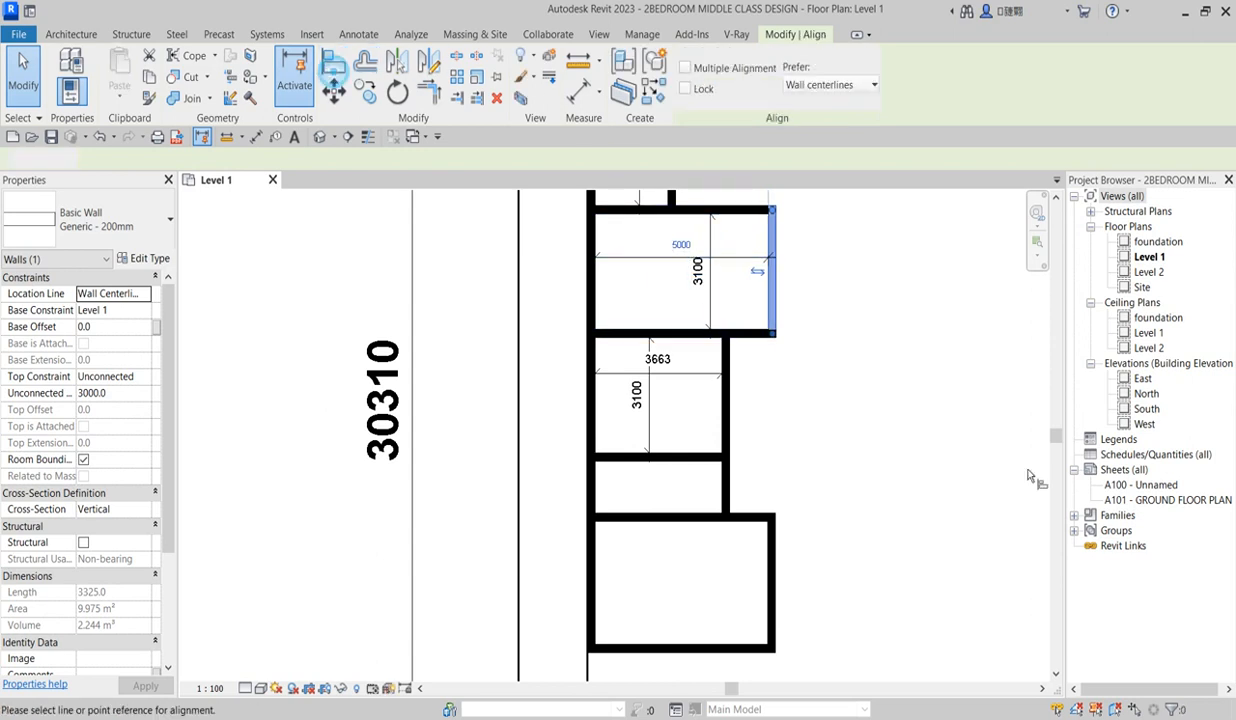
{"action": "left_click", "coordinate": [767, 309]}
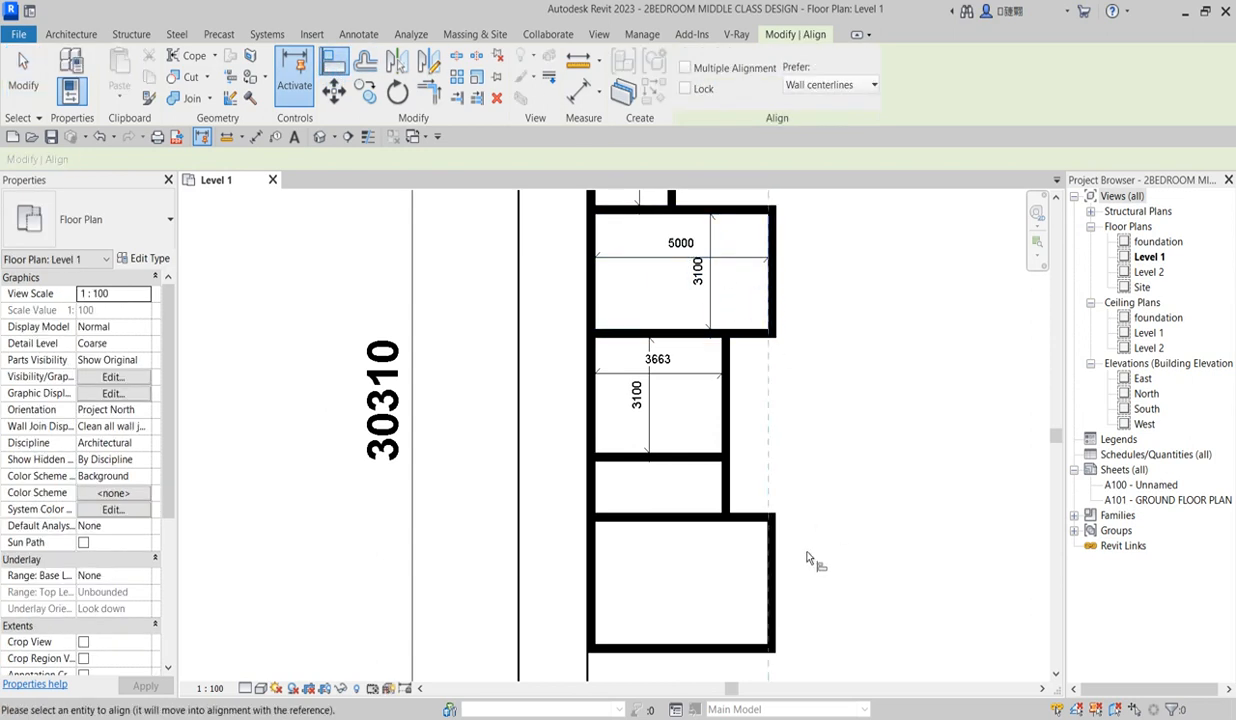
{"action": "left_click", "coordinate": [765, 562]}
{"action": "right_click", "coordinate": [770, 370]}
{"action": "left_click", "coordinate": [843, 392]}
{"action": "right_click", "coordinate": [842, 372]}
{"action": "left_click", "coordinate": [860, 356]}
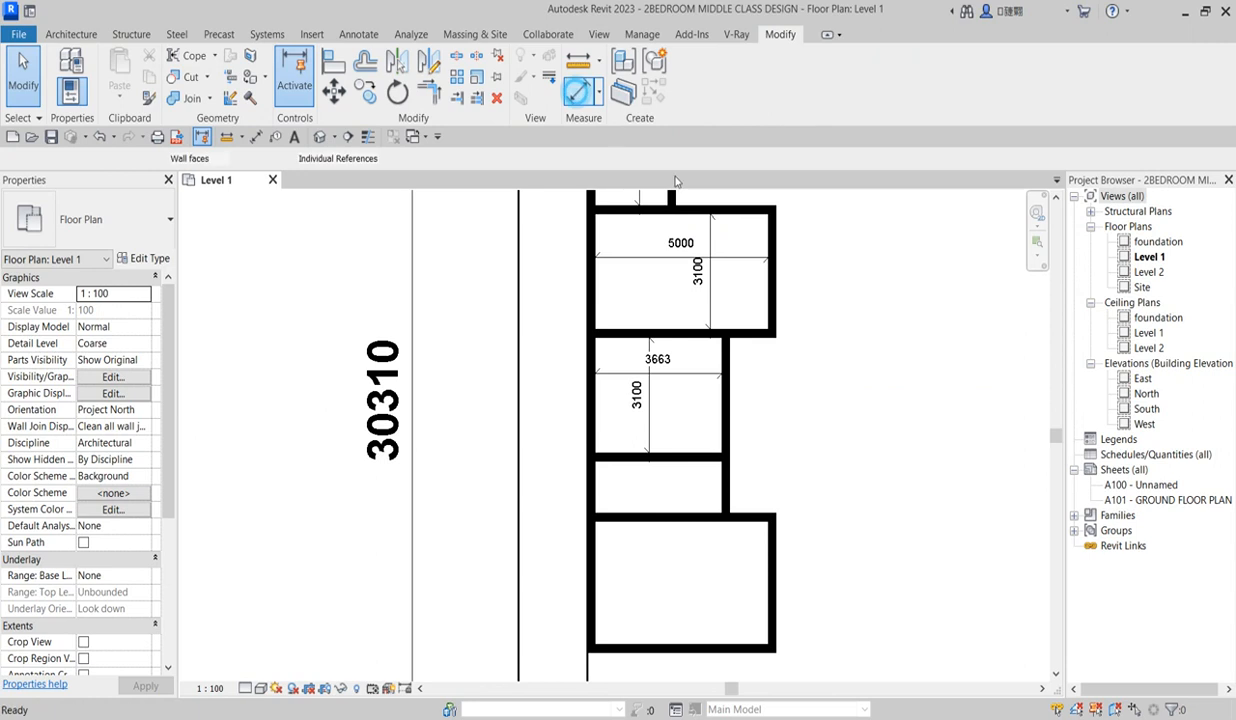
{"action": "left_click", "coordinate": [581, 89]}
{"action": "scroll", "coordinate": [759, 331], "scroll_direction": "up", "scroll_amount": 3}
{"action": "left_click", "coordinate": [709, 395]}
{"action": "right_click", "coordinate": [709, 297]}
{"action": "left_click", "coordinate": [745, 307]}
{"action": "right_click", "coordinate": [856, 322]}
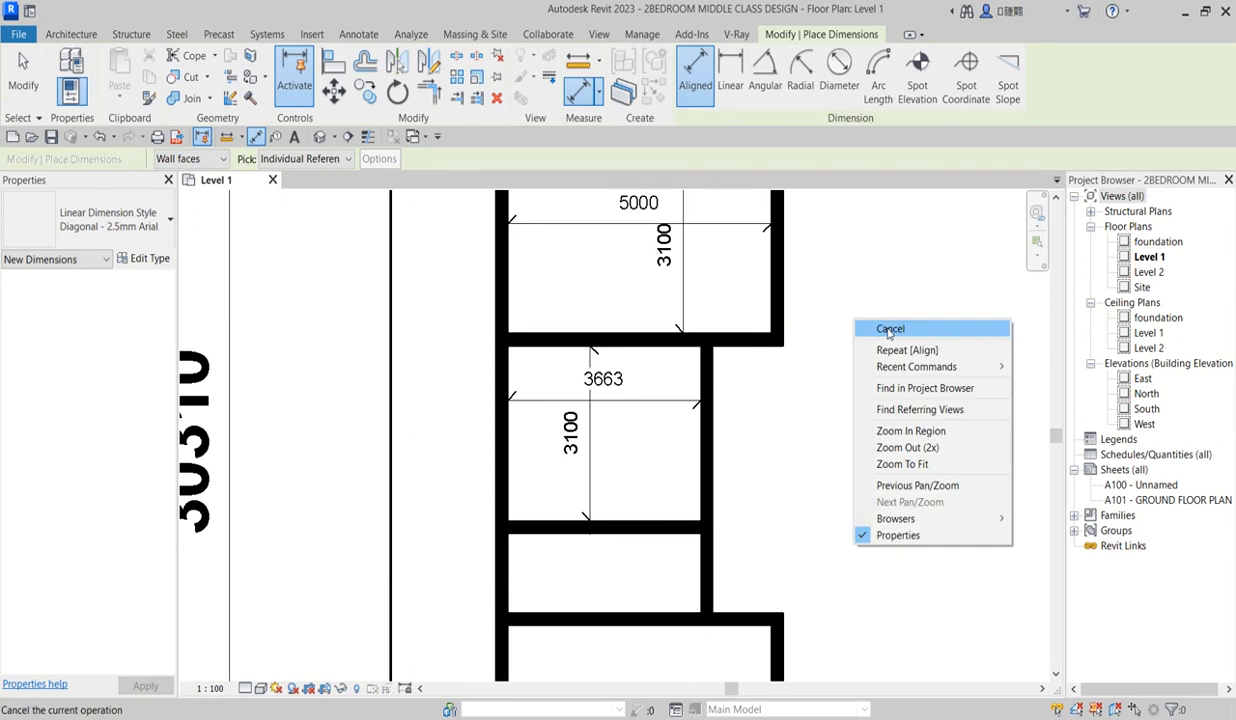
{"action": "left_click", "coordinate": [887, 328]}
{"action": "scroll", "coordinate": [712, 417], "scroll_direction": "down", "scroll_amount": 5}
{"action": "scroll", "coordinate": [749, 386], "scroll_direction": "up", "scroll_amount": 2}
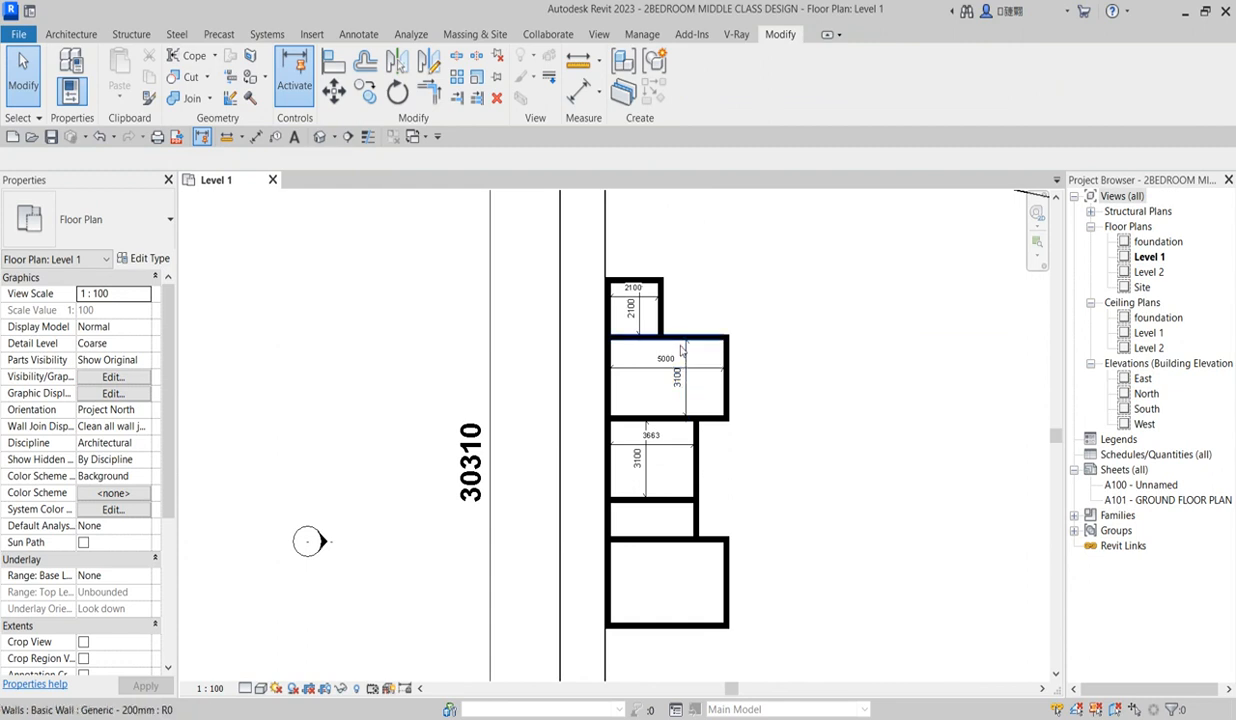
{"action": "scroll", "coordinate": [682, 360], "scroll_direction": "down", "scroll_amount": 2}
{"action": "scroll", "coordinate": [682, 370], "scroll_direction": "down", "scroll_amount": 1}
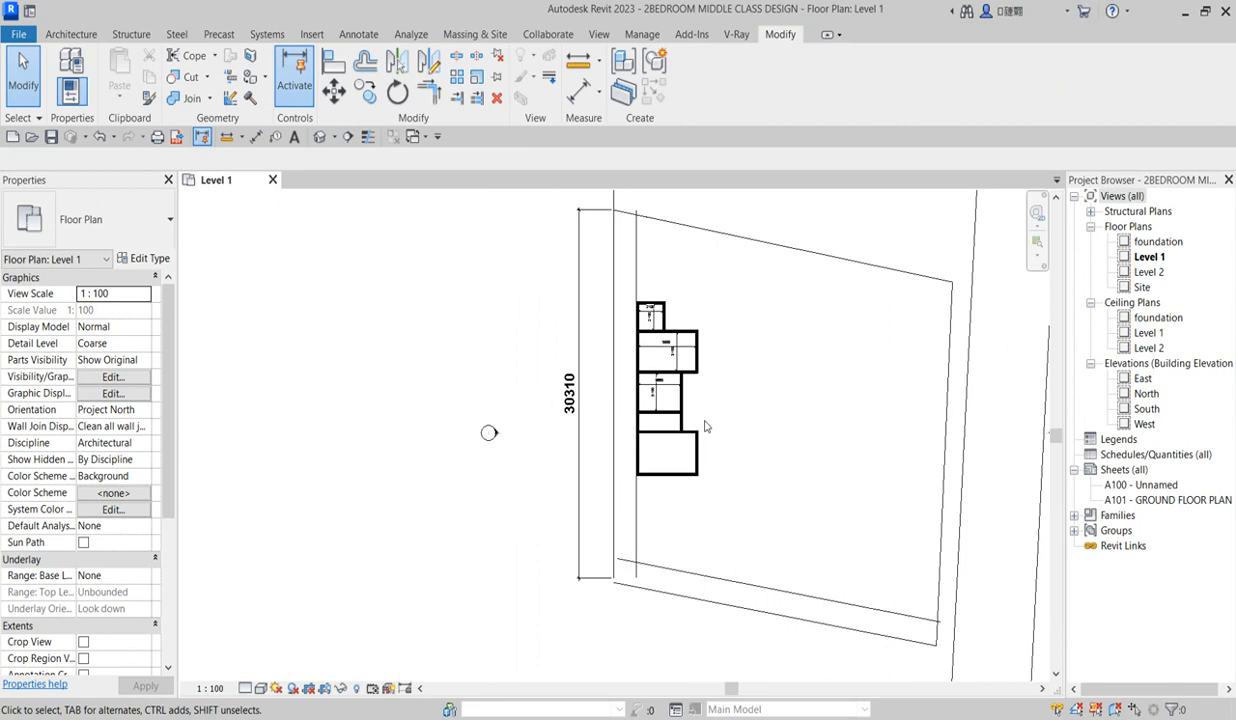
{"action": "scroll", "coordinate": [700, 345], "scroll_direction": "up", "scroll_amount": 2}
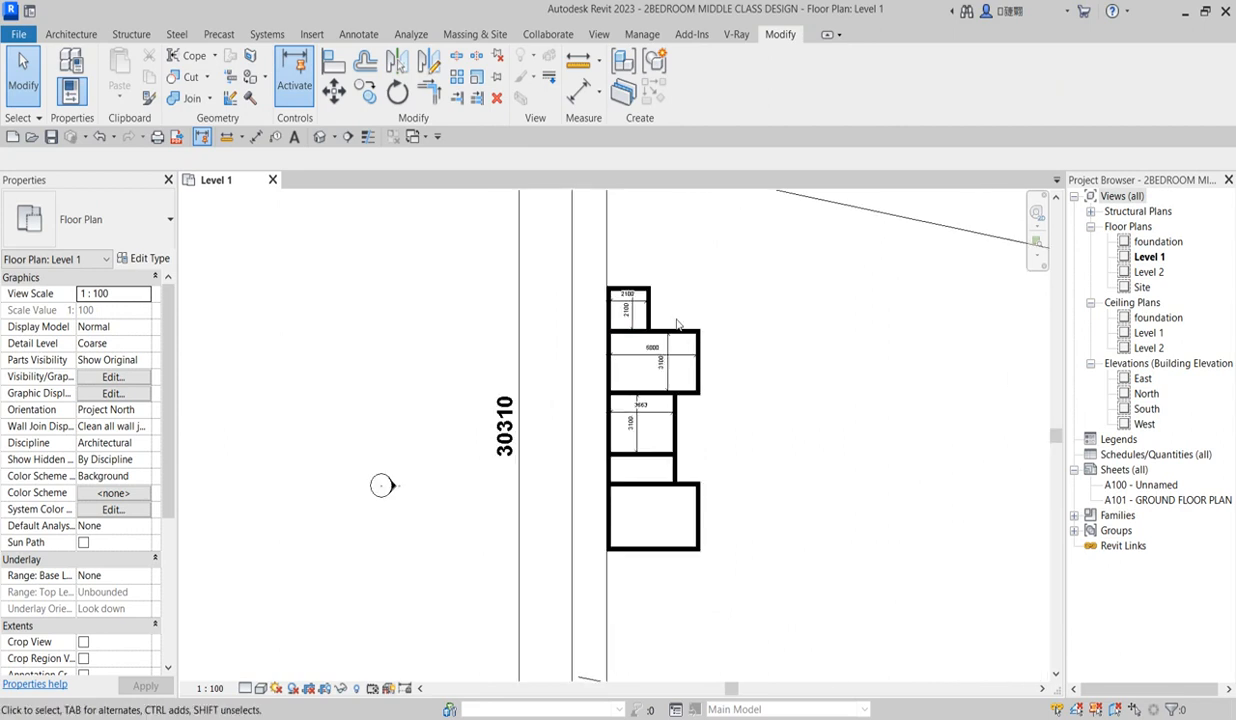
{"action": "scroll", "coordinate": [660, 292], "scroll_direction": "up", "scroll_amount": 2}
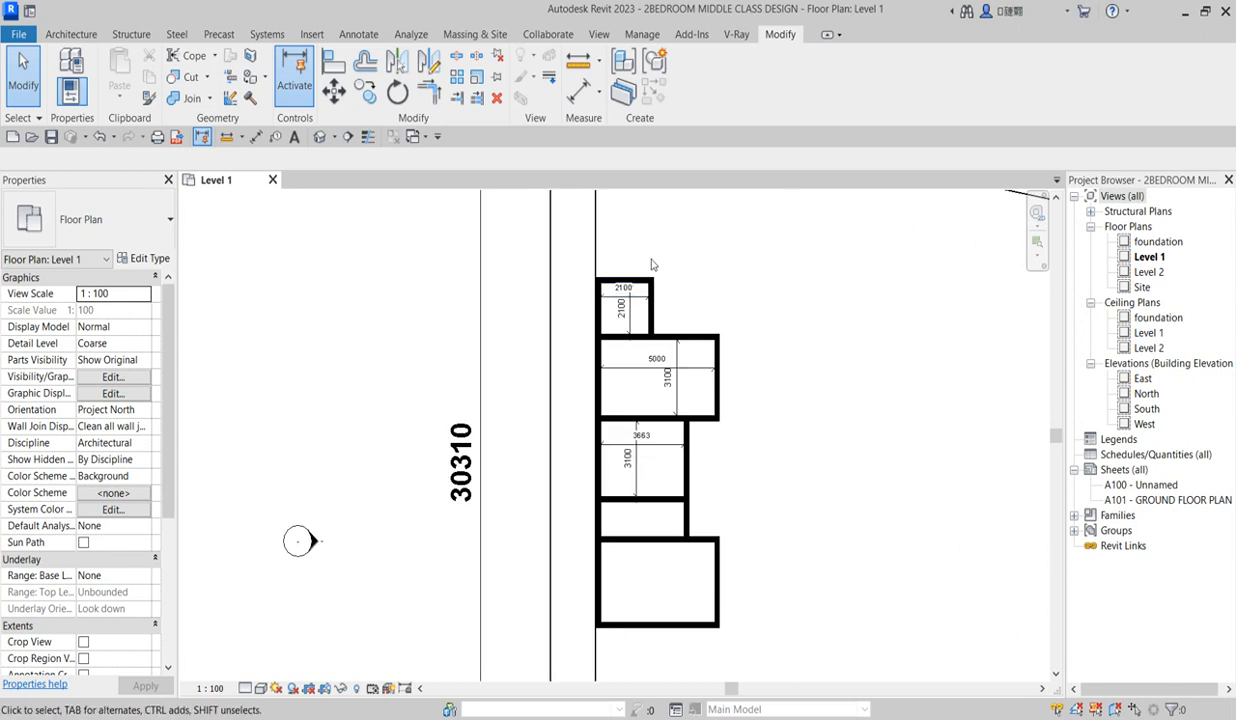
{"action": "scroll", "coordinate": [749, 404], "scroll_direction": "down", "scroll_amount": 2}
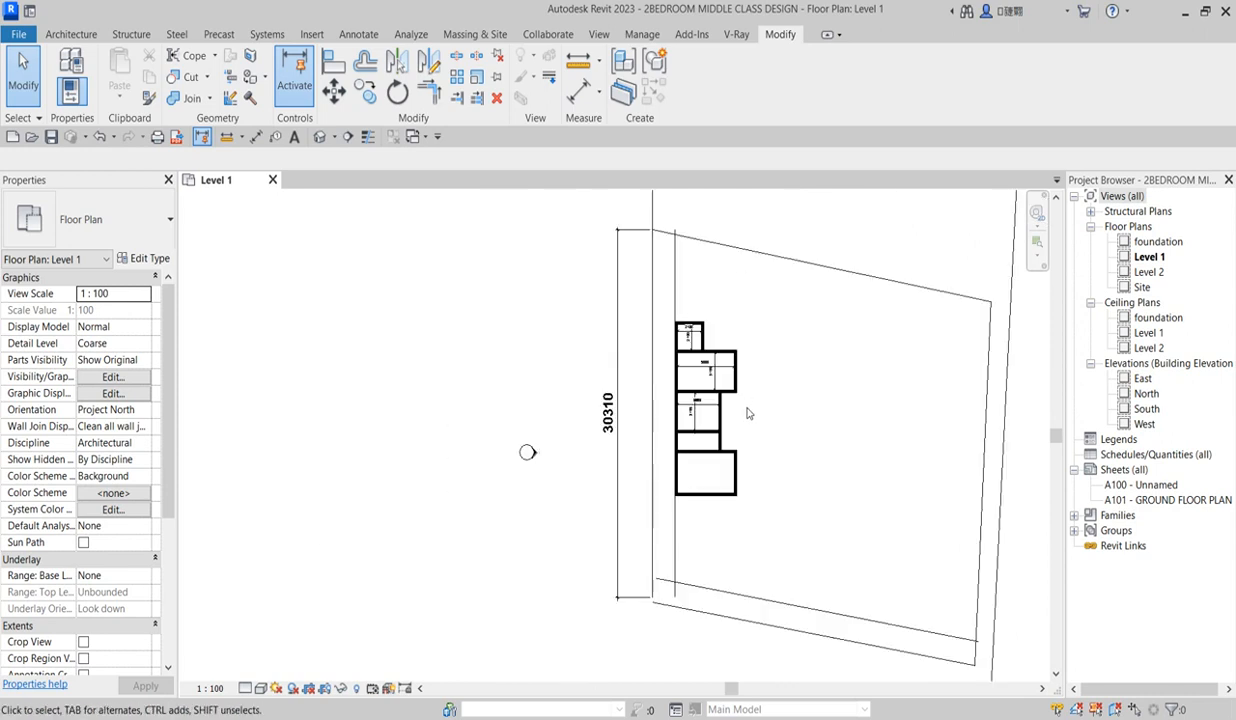
Start an architectural Generic 150mm floor and pick boundary lines along the outer left, bottom and top walls and the second room's right wall
{"action": "left_click", "coordinate": [70, 34]}
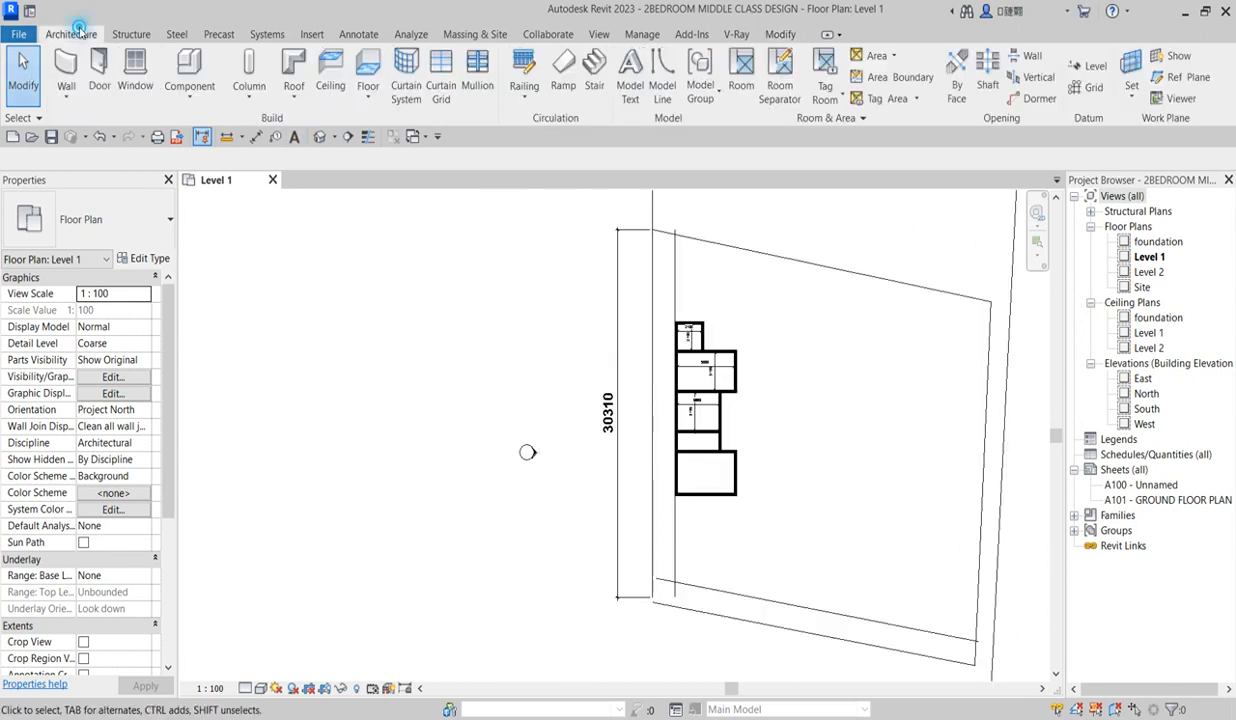
{"action": "left_click", "coordinate": [380, 106]}
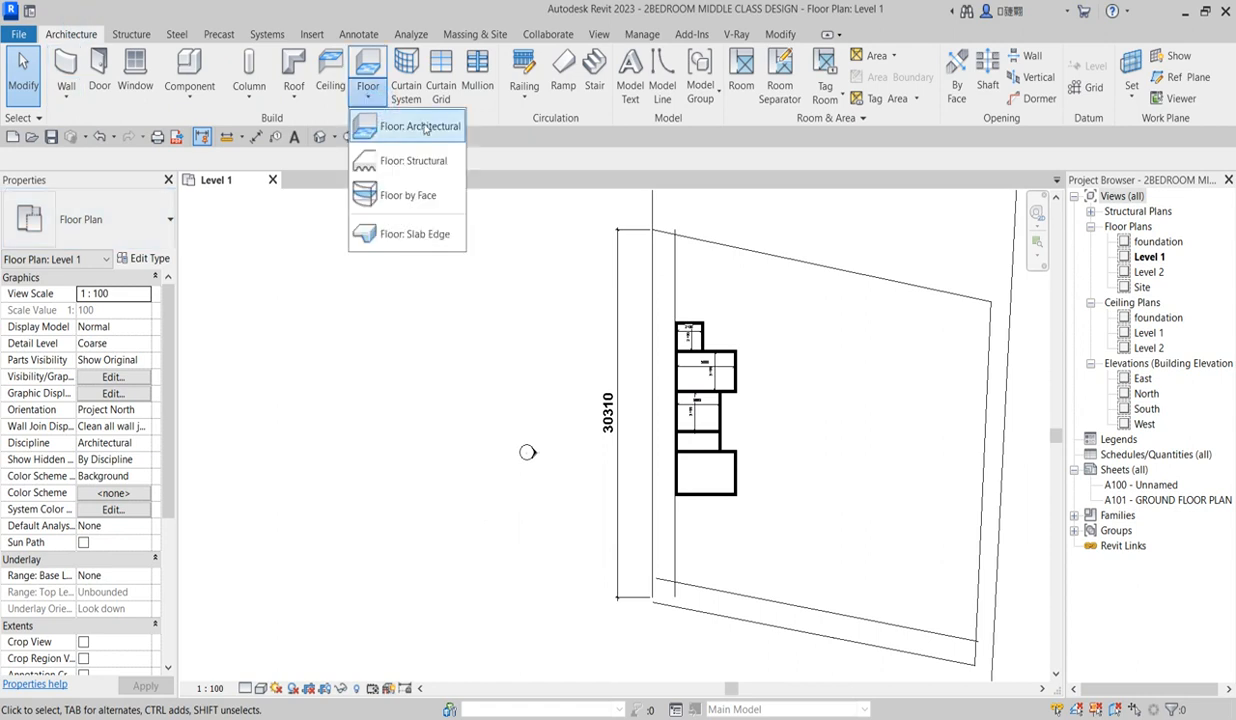
{"action": "left_click", "coordinate": [400, 125]}
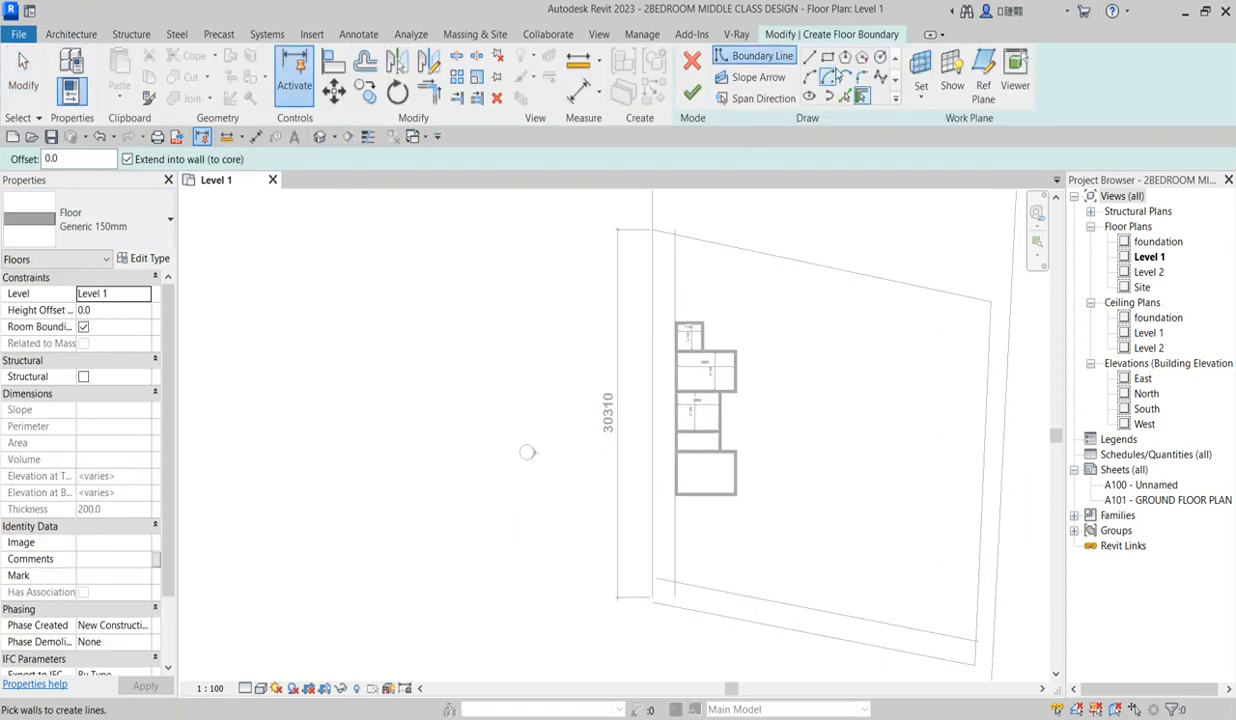
{"action": "left_click", "coordinate": [843, 98]}
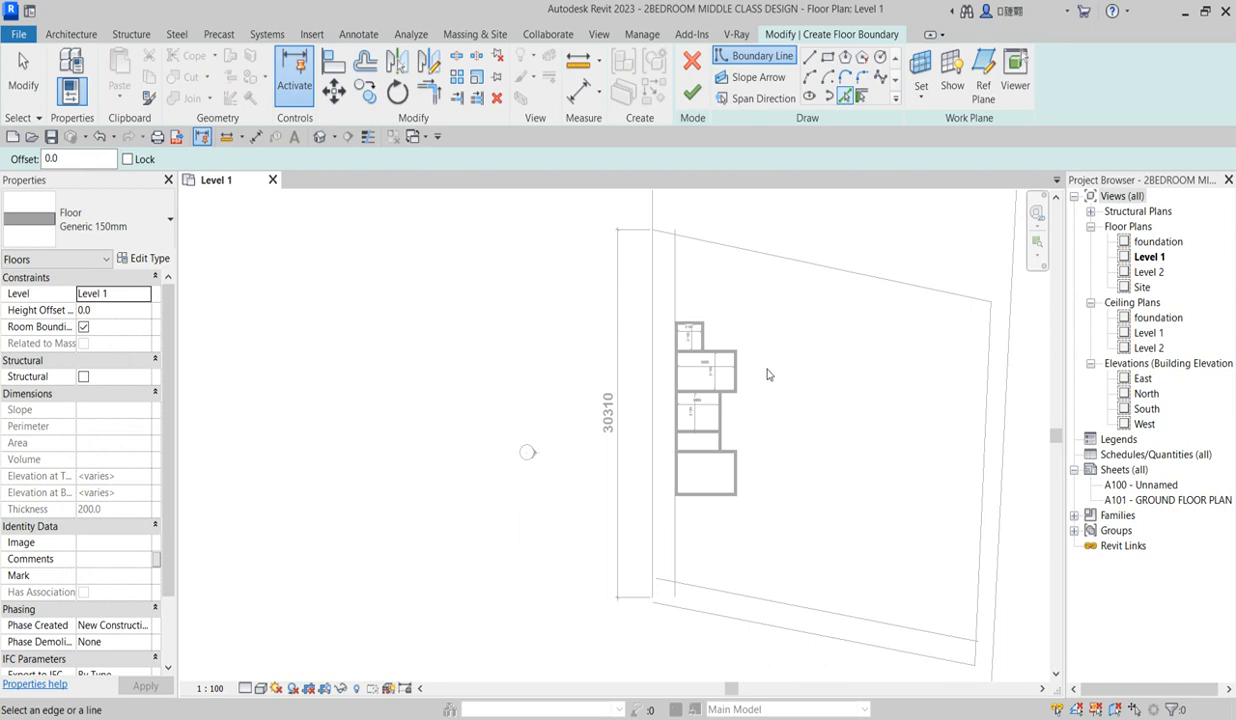
{"action": "scroll", "coordinate": [676, 322], "scroll_direction": "up", "scroll_amount": 2}
{"action": "left_click", "coordinate": [674, 347]}
{"action": "left_click", "coordinate": [727, 589]}
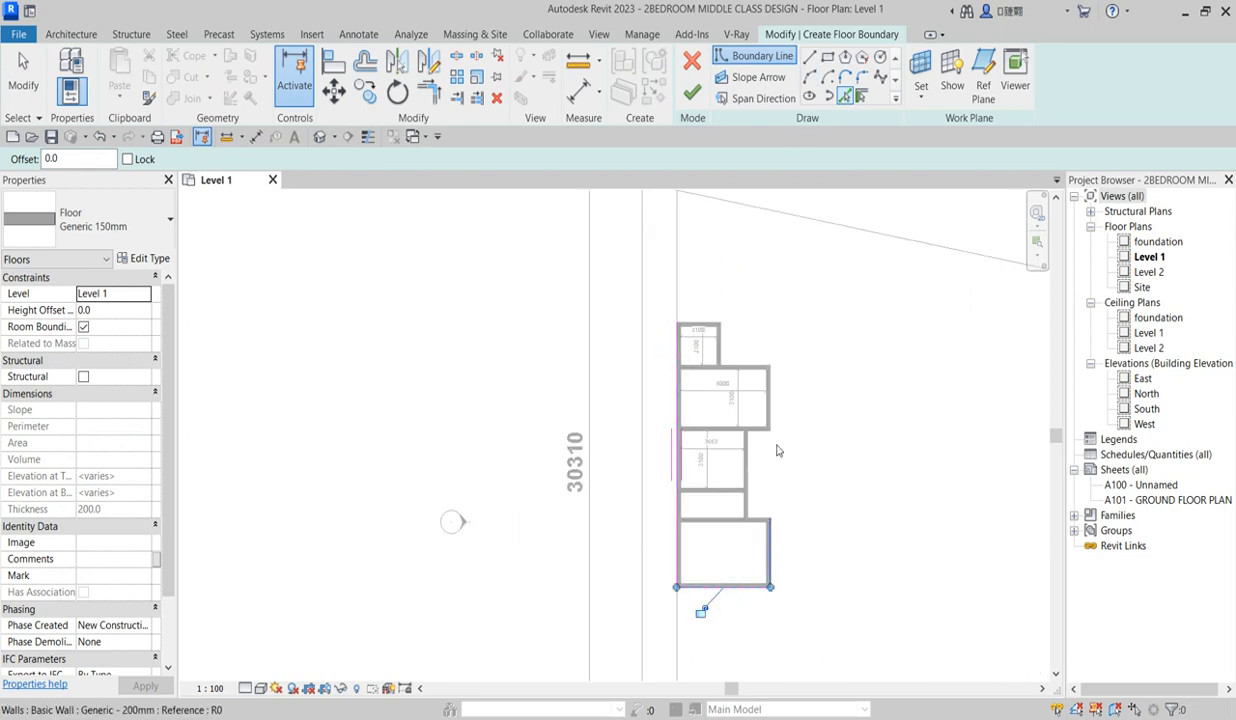
{"action": "left_click", "coordinate": [698, 324]}
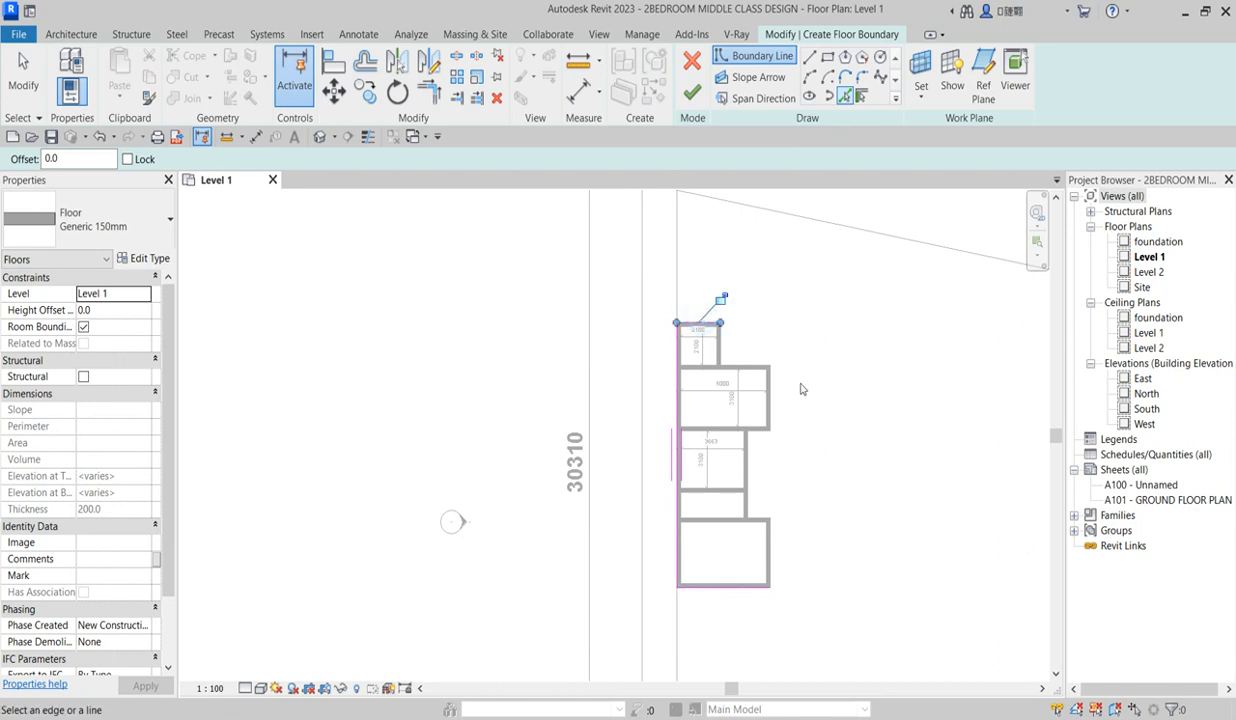
{"action": "left_click", "coordinate": [770, 405]}
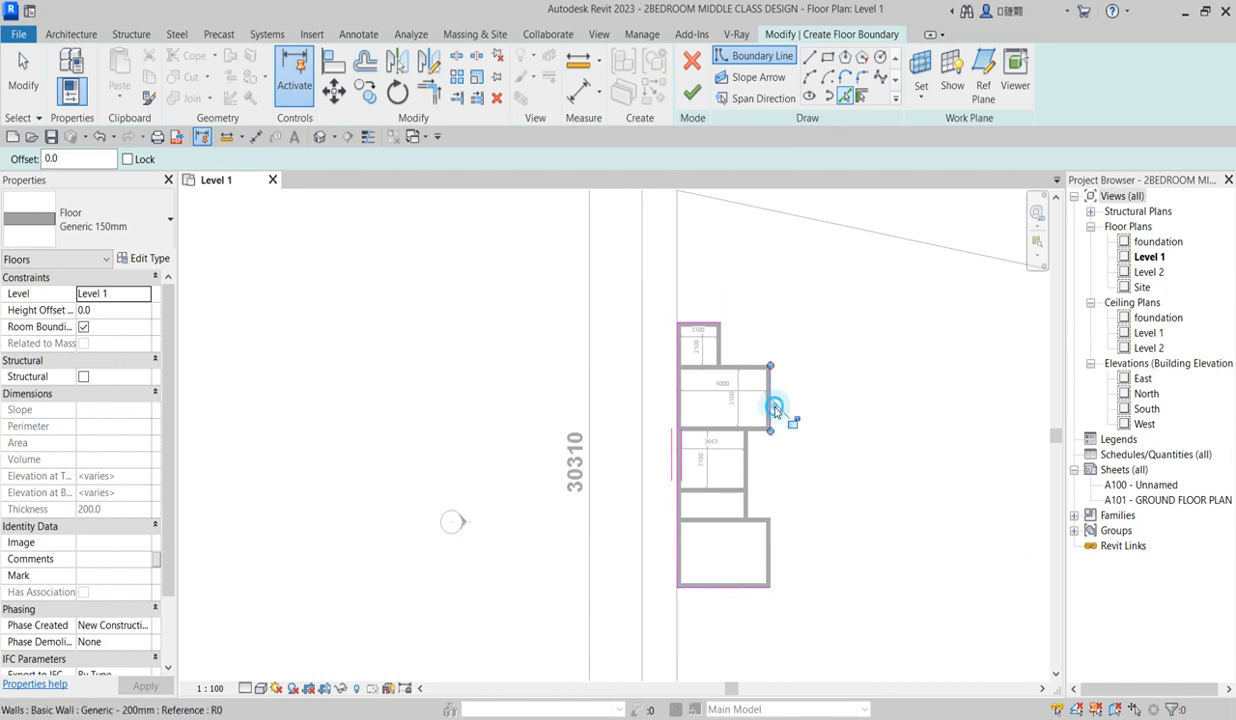
Trim the floor's boundary lines into a closed rectangle around all the rooms and finish the floor
{"action": "left_click", "coordinate": [428, 90]}
{"action": "left_click", "coordinate": [710, 318]}
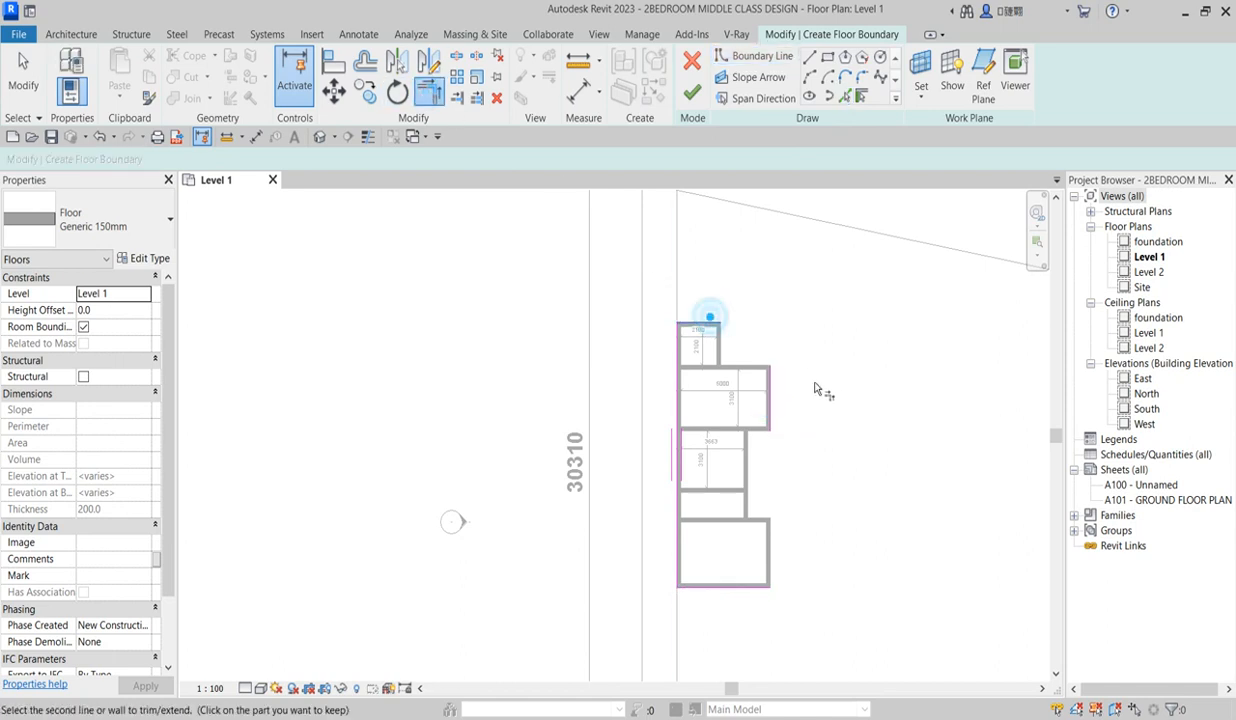
{"action": "left_click", "coordinate": [770, 358]}
{"action": "left_click", "coordinate": [737, 589]}
{"action": "right_click", "coordinate": [775, 280]}
{"action": "left_click", "coordinate": [818, 293]}
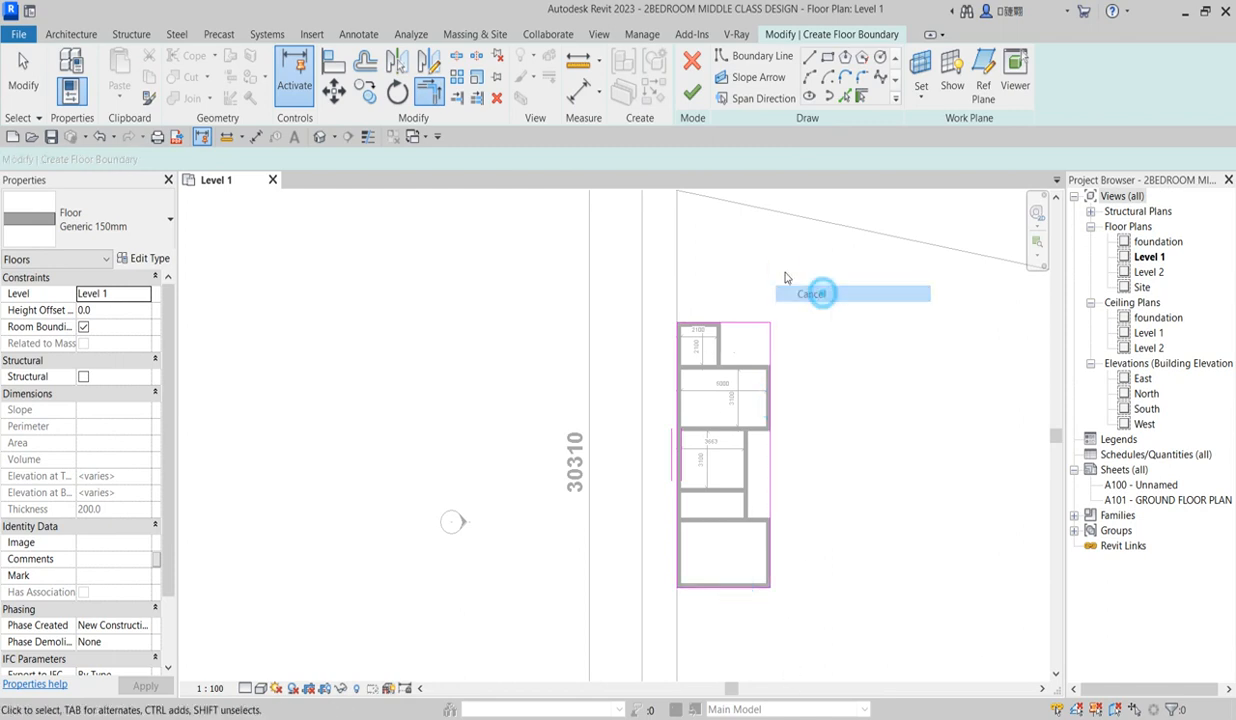
{"action": "right_click", "coordinate": [785, 272]}
{"action": "left_click", "coordinate": [822, 282]}
{"action": "scroll", "coordinate": [740, 370], "scroll_direction": "up", "scroll_amount": 2}
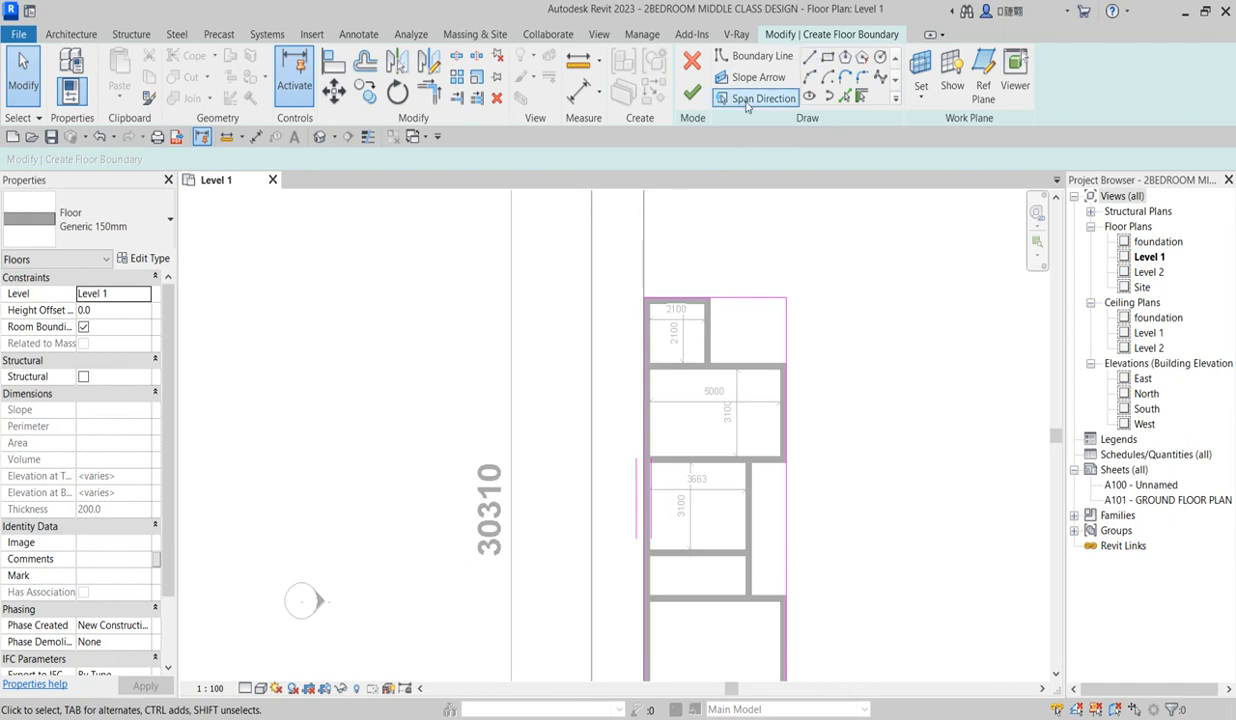
{"action": "left_click", "coordinate": [691, 98]}
Draw a Generic - 200mm wall about 4500 long upward from the second room's top wall, in line with the third room's right wall
{"action": "scroll", "coordinate": [690, 323], "scroll_direction": "up", "scroll_amount": 2}
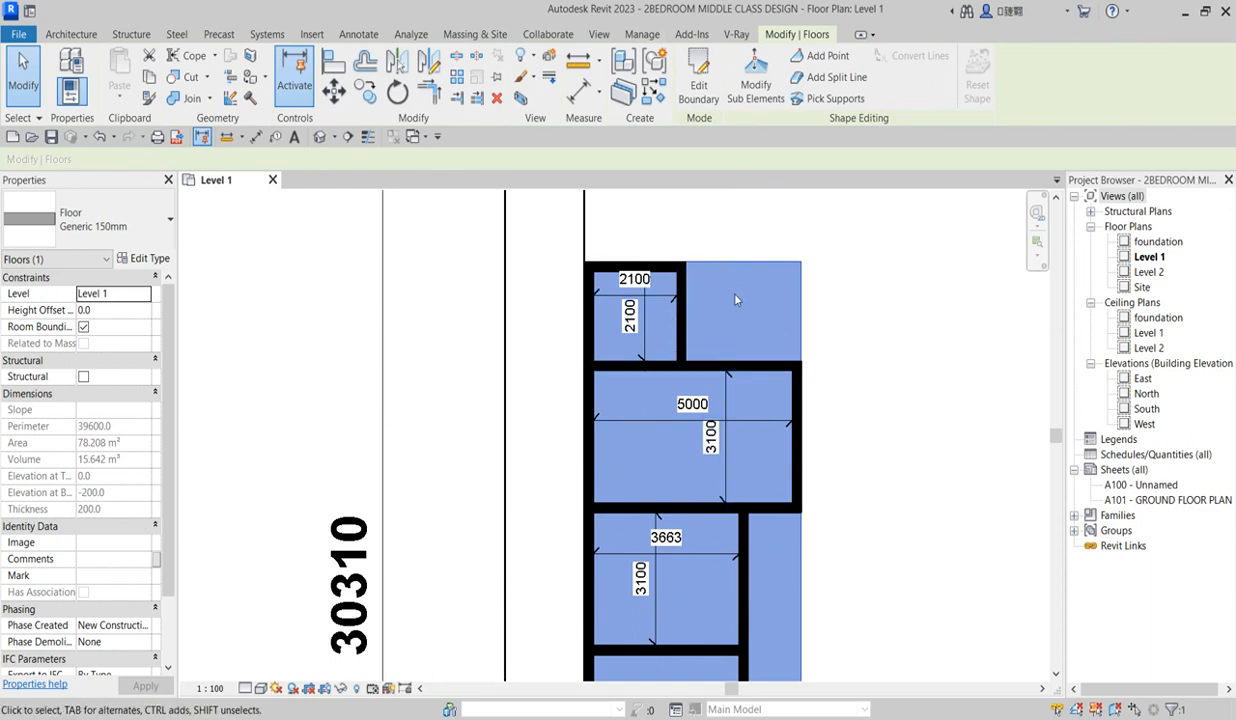
{"action": "left_click", "coordinate": [757, 369]}
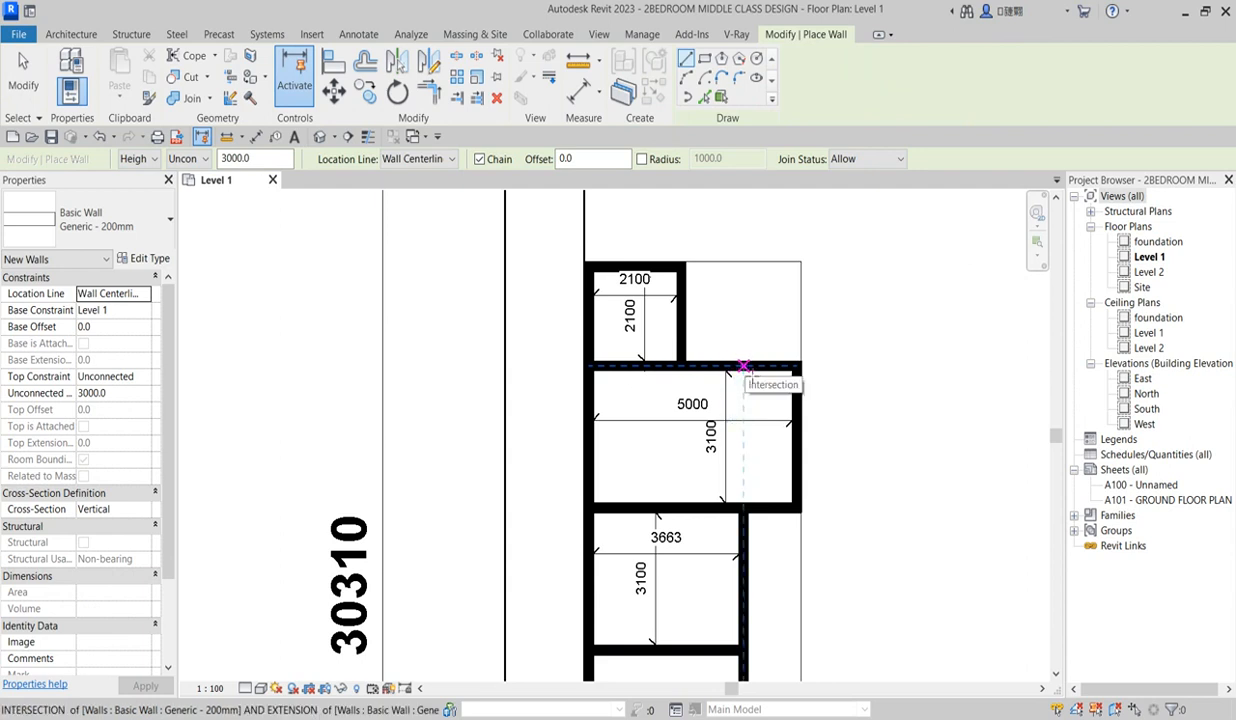
{"action": "left_click", "coordinate": [744, 367]}
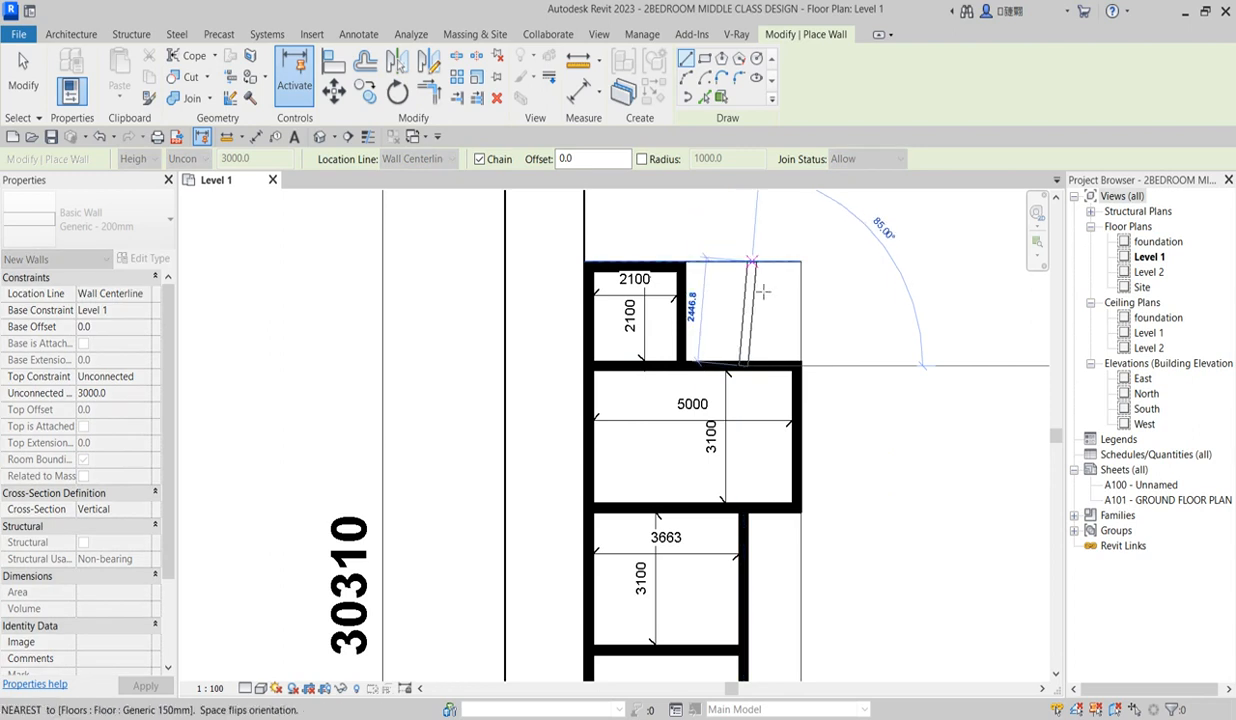
{"action": "scroll", "coordinate": [761, 284], "scroll_direction": "down", "scroll_amount": 3}
{"action": "left_click", "coordinate": [748, 224]}
{"action": "right_click", "coordinate": [826, 231]}
{"action": "left_click", "coordinate": [845, 237]}
{"action": "right_click", "coordinate": [800, 243]}
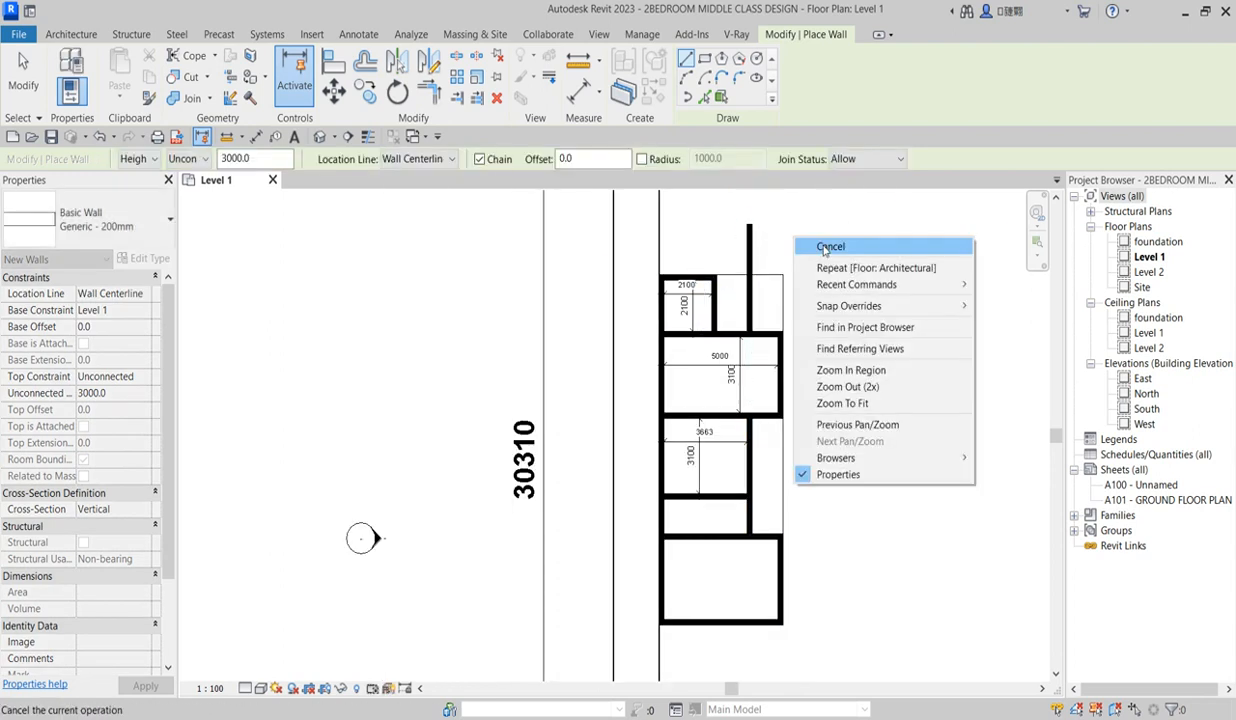
{"action": "left_click", "coordinate": [825, 243]}
Dimension the clear gap between the small top room's right wall and the new vertical wall, and end the dimension command
{"action": "scroll", "coordinate": [755, 308], "scroll_direction": "up", "scroll_amount": 4}
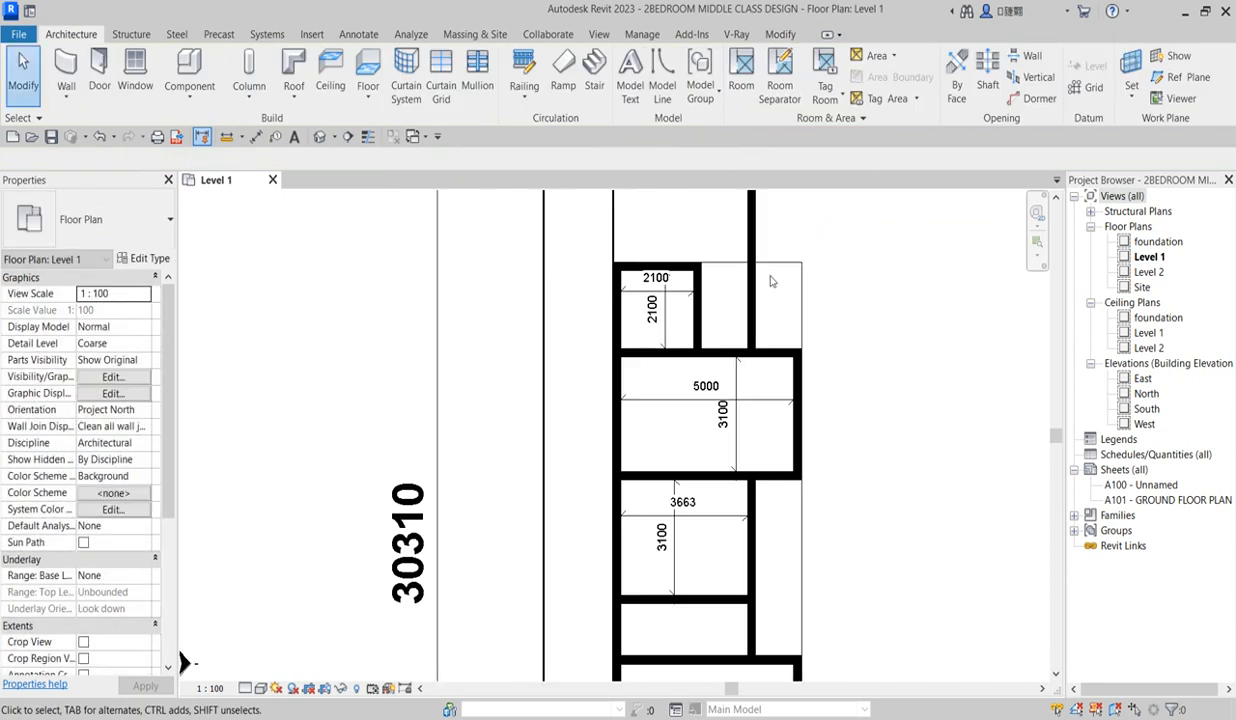
{"action": "left_click", "coordinate": [650, 285]}
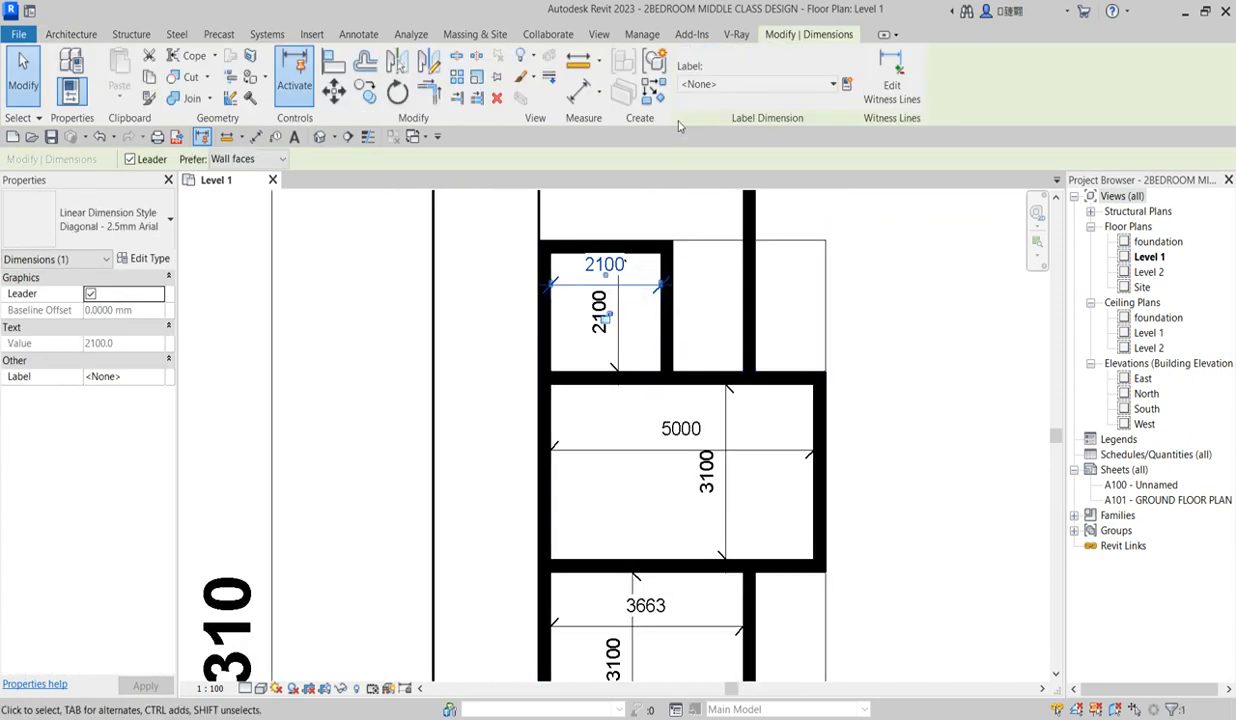
{"action": "left_click", "coordinate": [653, 92]}
{"action": "left_click", "coordinate": [673, 343]}
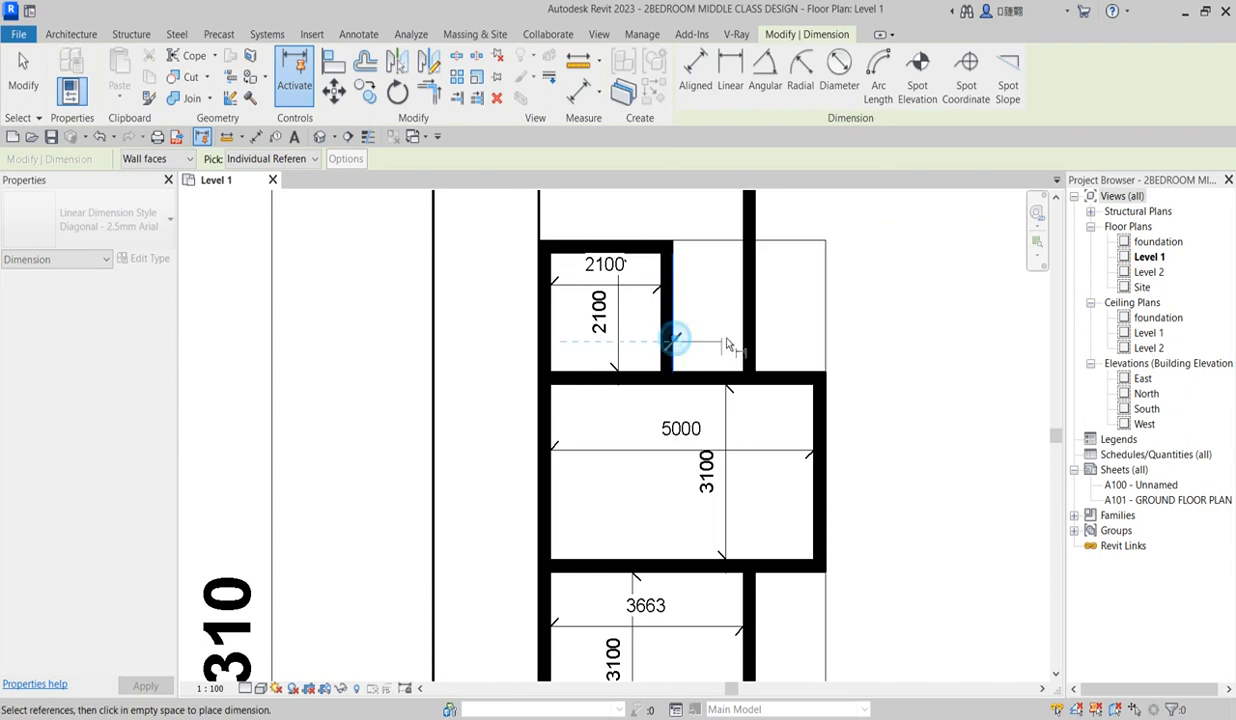
{"action": "left_click", "coordinate": [746, 343]}
{"action": "left_click", "coordinate": [714, 320]}
{"action": "right_click", "coordinate": [698, 264]}
{"action": "left_click", "coordinate": [723, 272]}
{"action": "right_click", "coordinate": [712, 268]}
{"action": "left_click", "coordinate": [712, 270]}
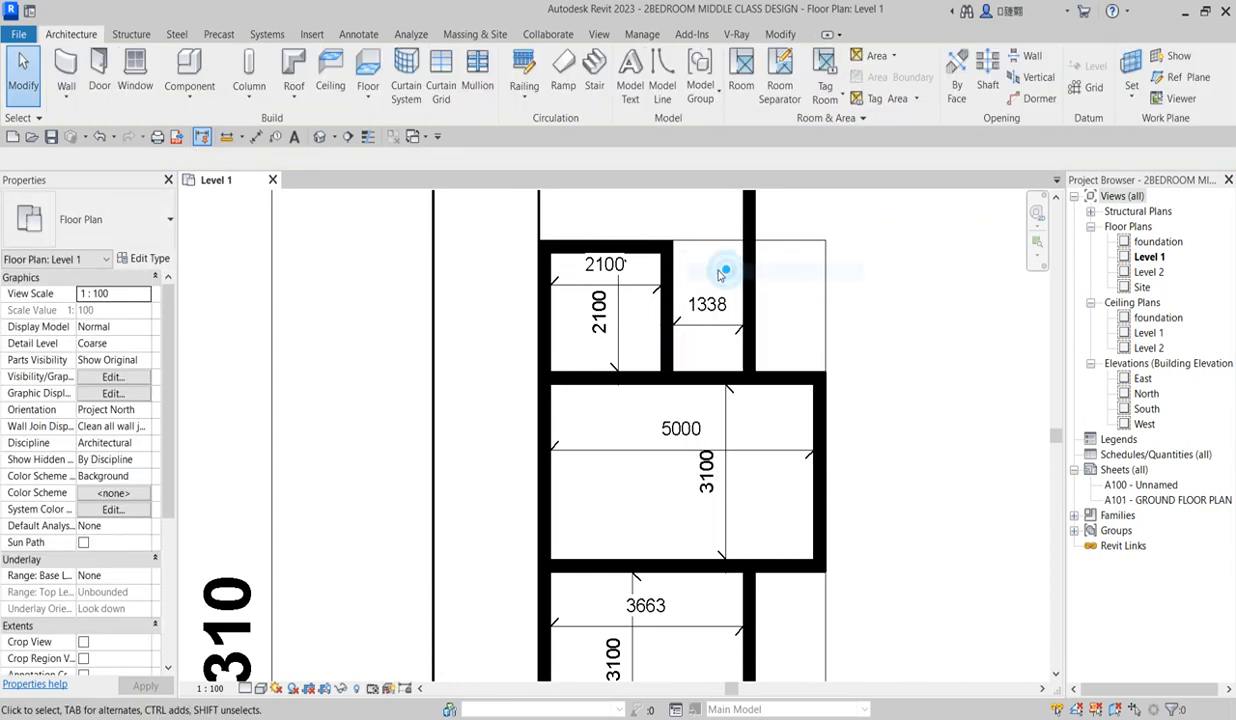
{"action": "right_click", "coordinate": [712, 268]}
{"action": "left_click", "coordinate": [725, 276]}
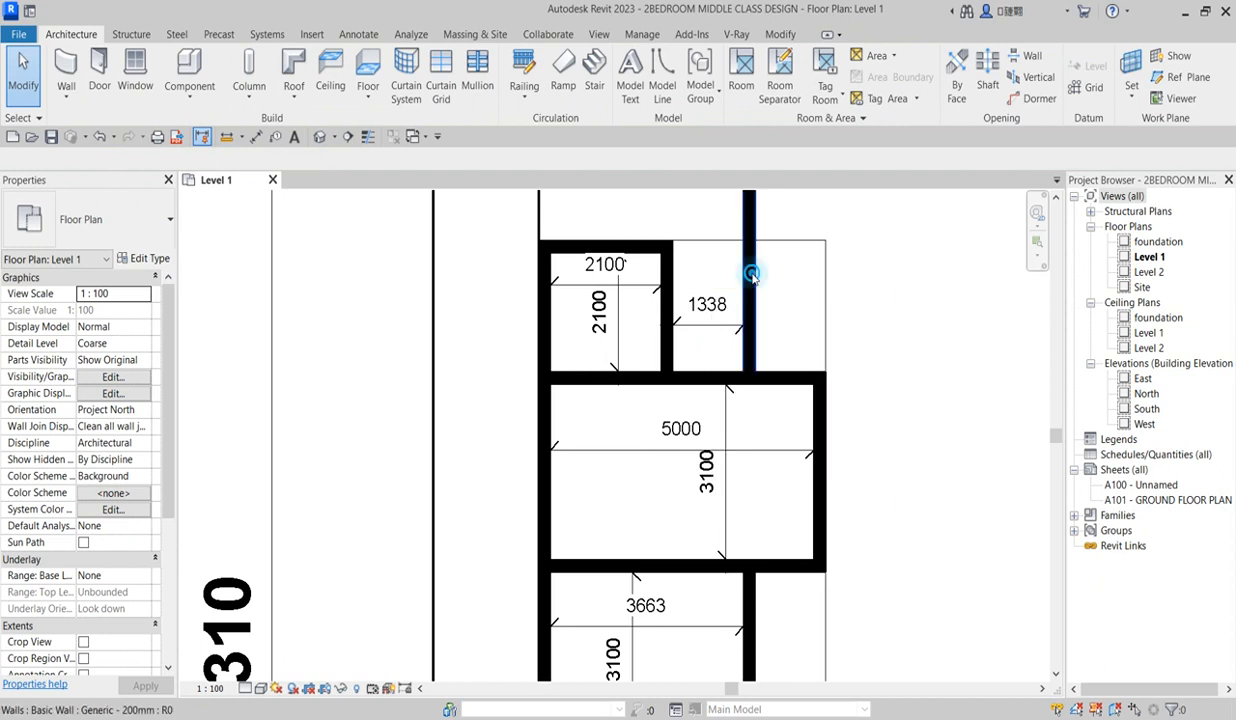
Set the clear gap beside the small top room to 1450 by moving the new vertical wall
{"action": "left_click", "coordinate": [741, 331]}
{"action": "scroll", "coordinate": [733, 322], "scroll_direction": "up", "scroll_amount": 2}
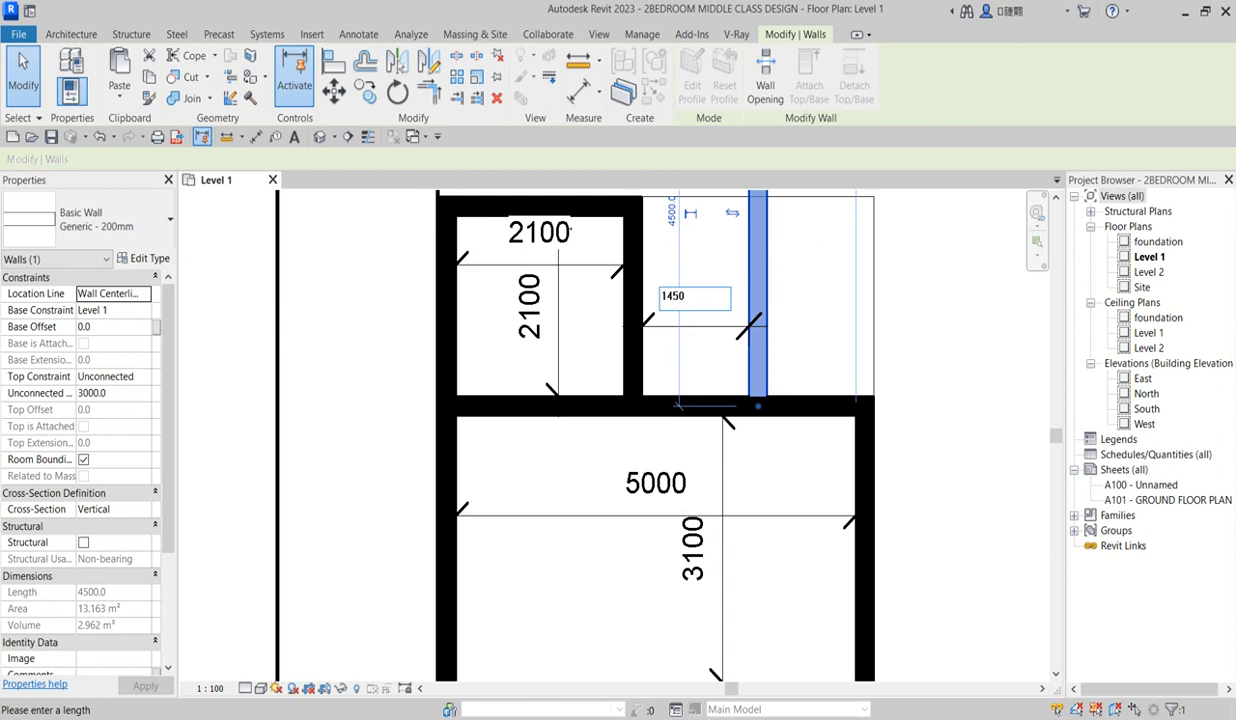
{"action": "key", "text": "Return"}
{"action": "left_click", "coordinate": [848, 288]}
{"action": "scroll", "coordinate": [607, 368], "scroll_direction": "down", "scroll_amount": 5}
{"action": "scroll", "coordinate": [646, 332], "scroll_direction": "up", "scroll_amount": 2}
{"action": "scroll", "coordinate": [686, 355], "scroll_direction": "down", "scroll_amount": 3}
{"action": "scroll", "coordinate": [697, 383], "scroll_direction": "up", "scroll_amount": 2}
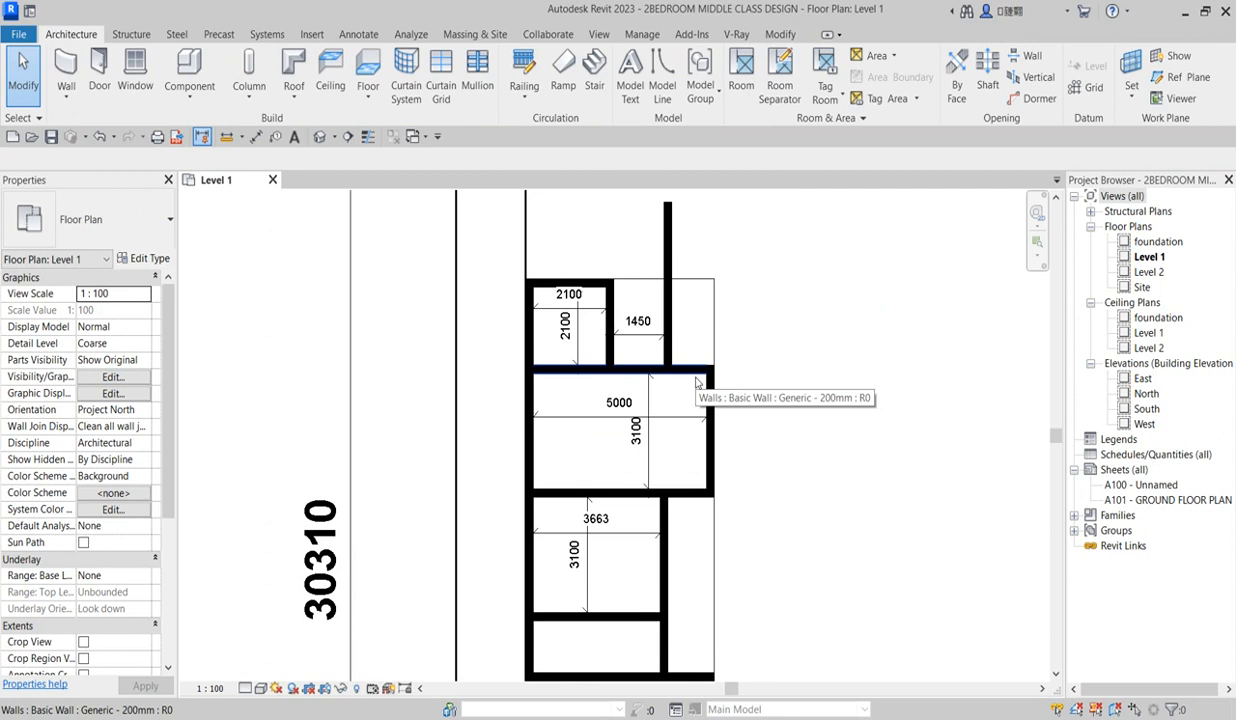
{"action": "scroll", "coordinate": [697, 380], "scroll_direction": "down", "scroll_amount": 2}
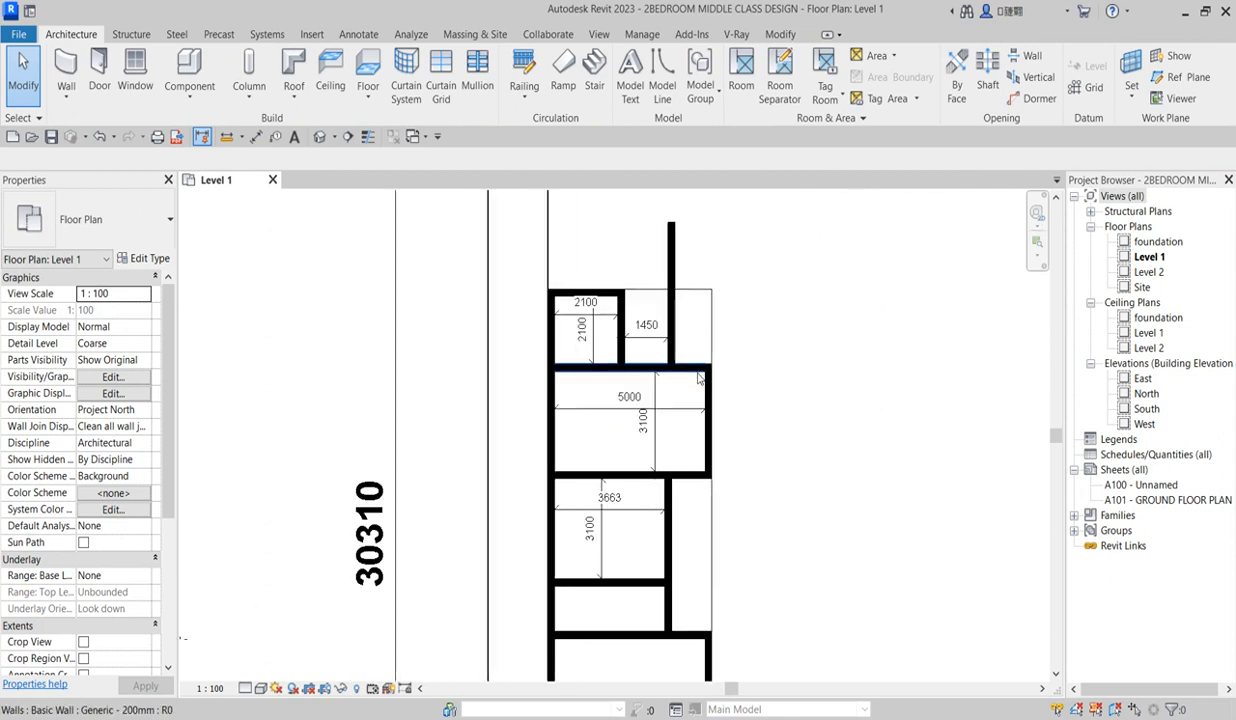
{"action": "scroll", "coordinate": [690, 420], "scroll_direction": "up", "scroll_amount": 2}
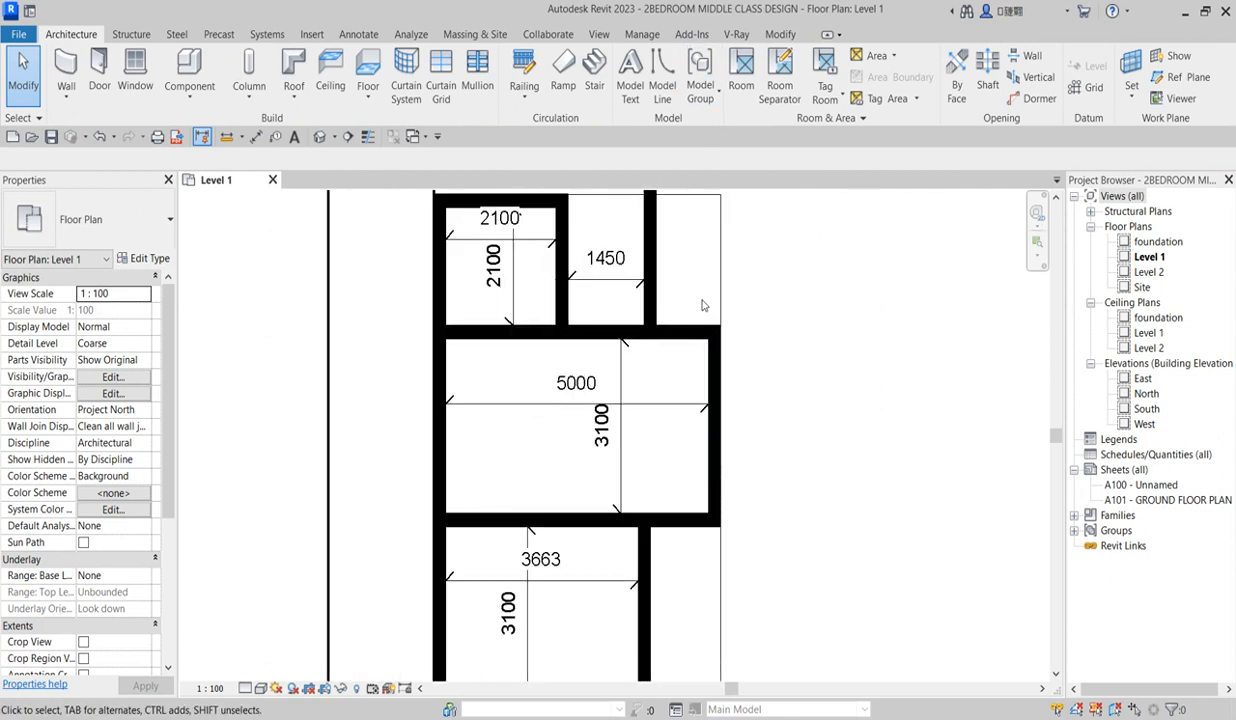
{"action": "scroll", "coordinate": [709, 424], "scroll_direction": "down", "scroll_amount": 3}
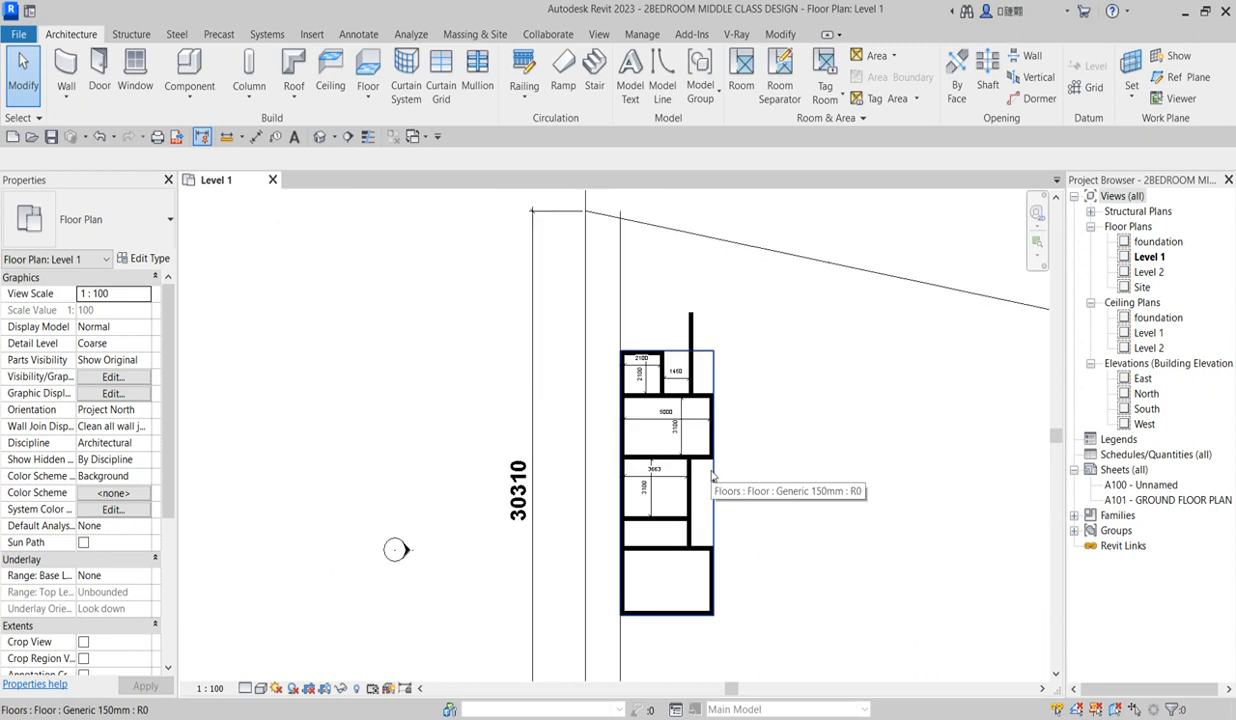
{"action": "scroll", "coordinate": [761, 414], "scroll_direction": "down", "scroll_amount": 4}
{"action": "scroll", "coordinate": [716, 376], "scroll_direction": "up", "scroll_amount": 3}
{"action": "scroll", "coordinate": [714, 398], "scroll_direction": "up", "scroll_amount": 2}
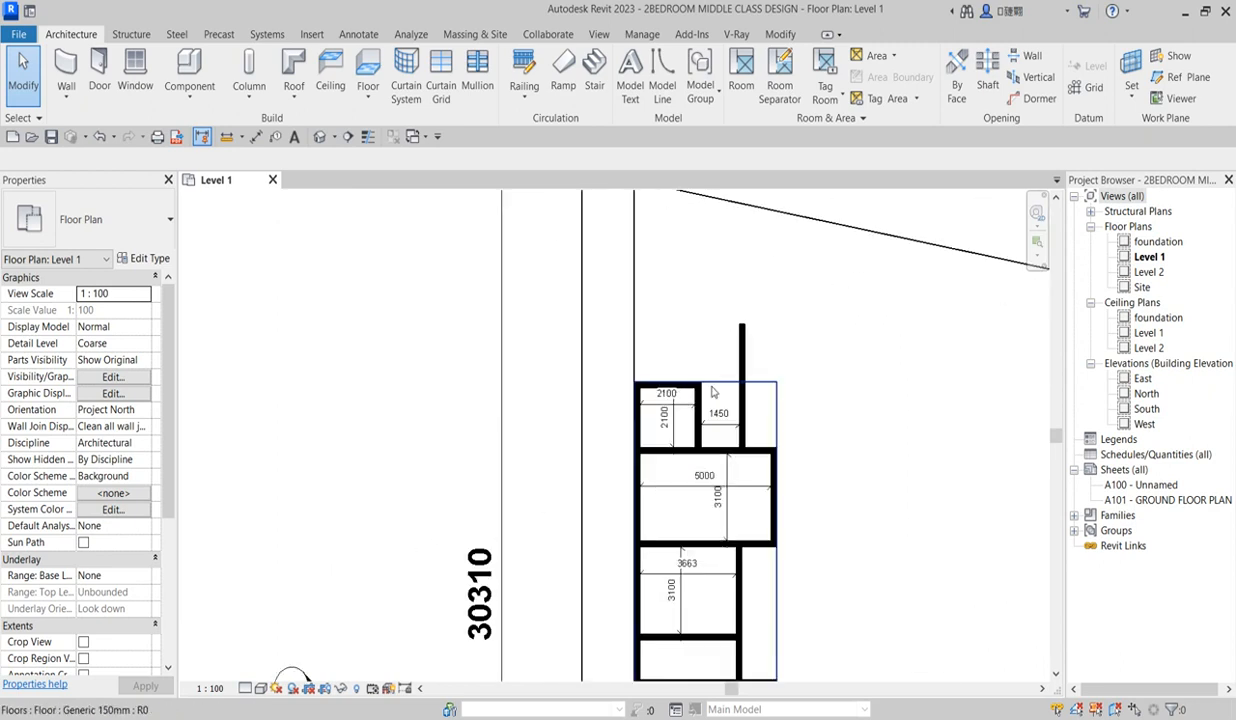
Edit the floor's boundary, adding three lines from the small top room's upper-right corner around the gap up to the long vertical wall's top end
{"action": "left_click", "coordinate": [723, 386]}
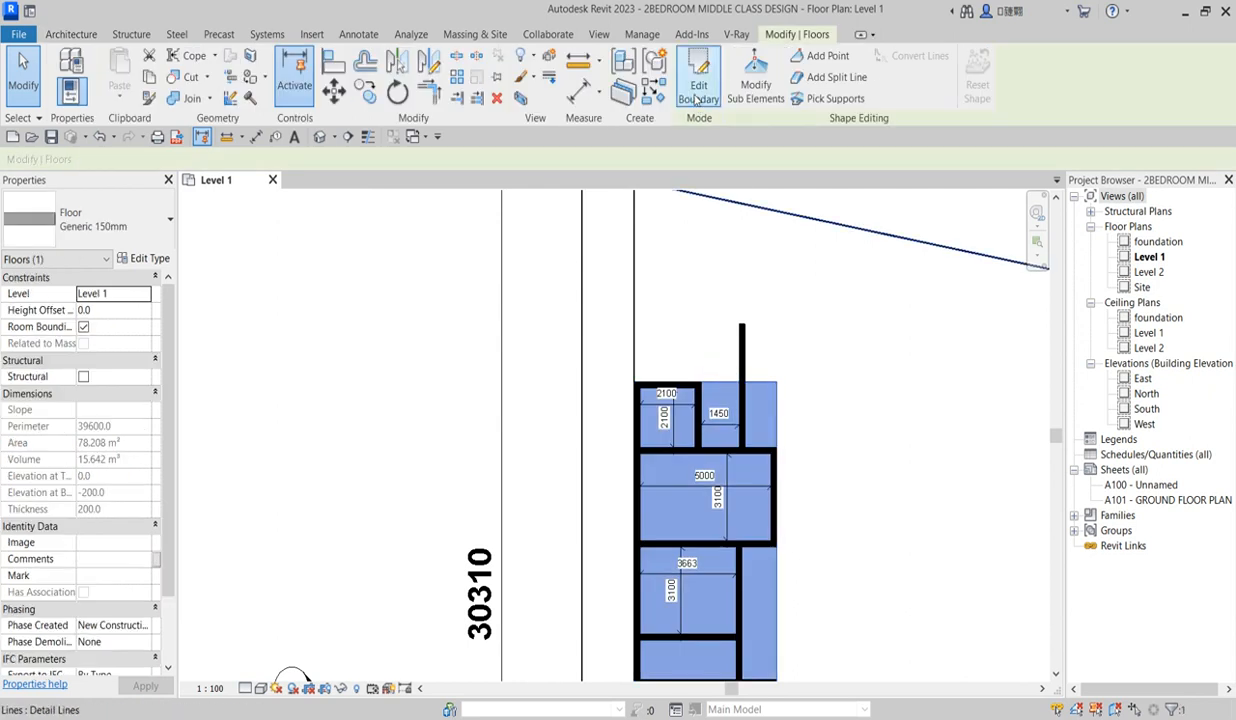
{"action": "double_click", "coordinate": [746, 482]}
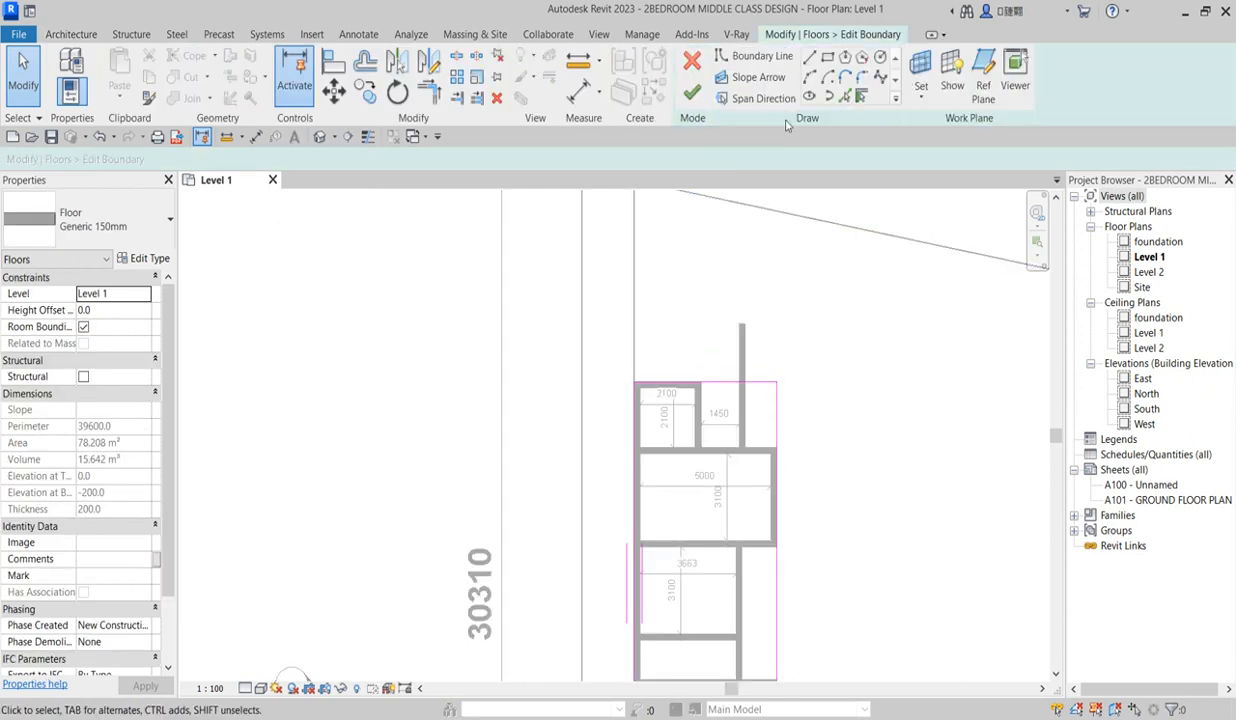
{"action": "left_click", "coordinate": [808, 58]}
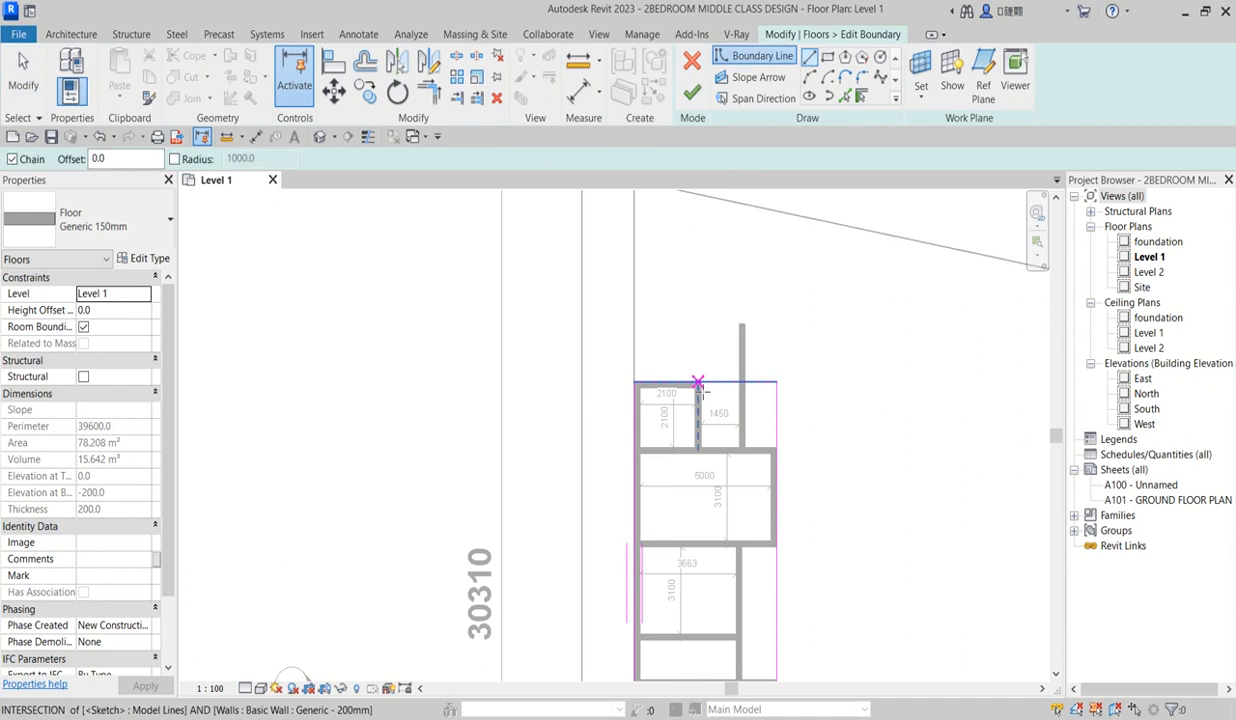
{"action": "scroll", "coordinate": [705, 383], "scroll_direction": "up", "scroll_amount": 3}
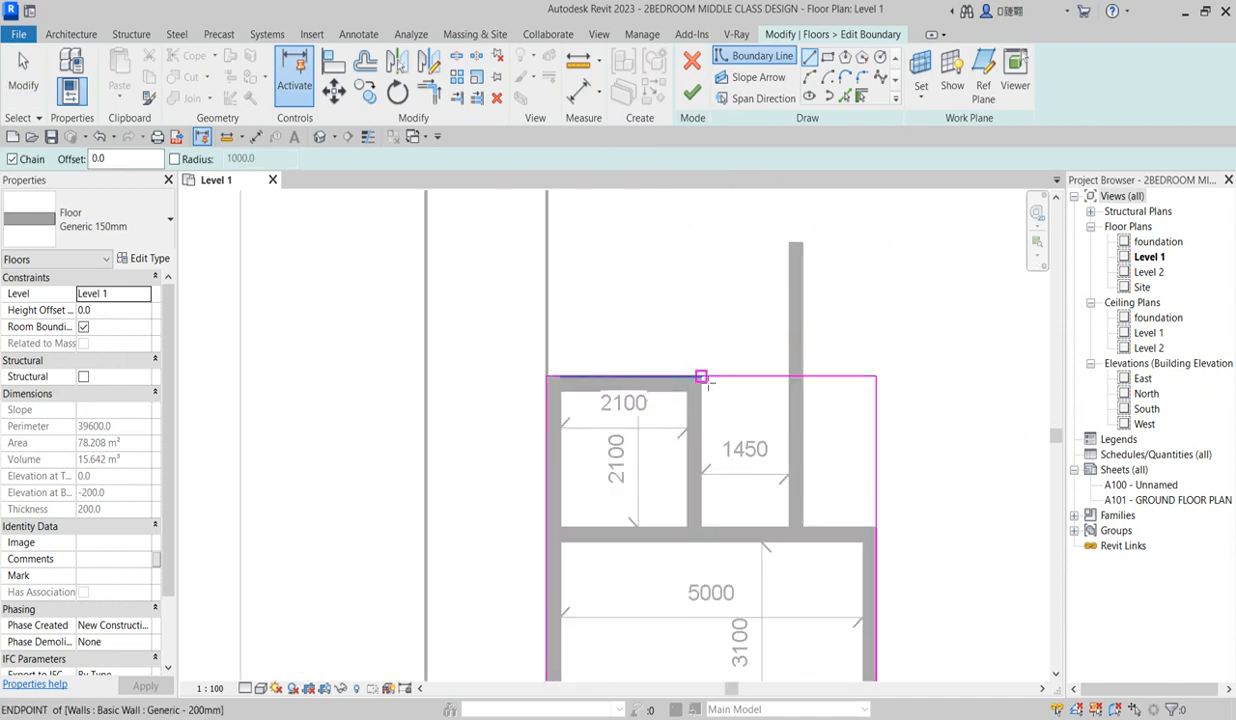
{"action": "left_click", "coordinate": [701, 377]}
{"action": "left_click", "coordinate": [702, 242]}
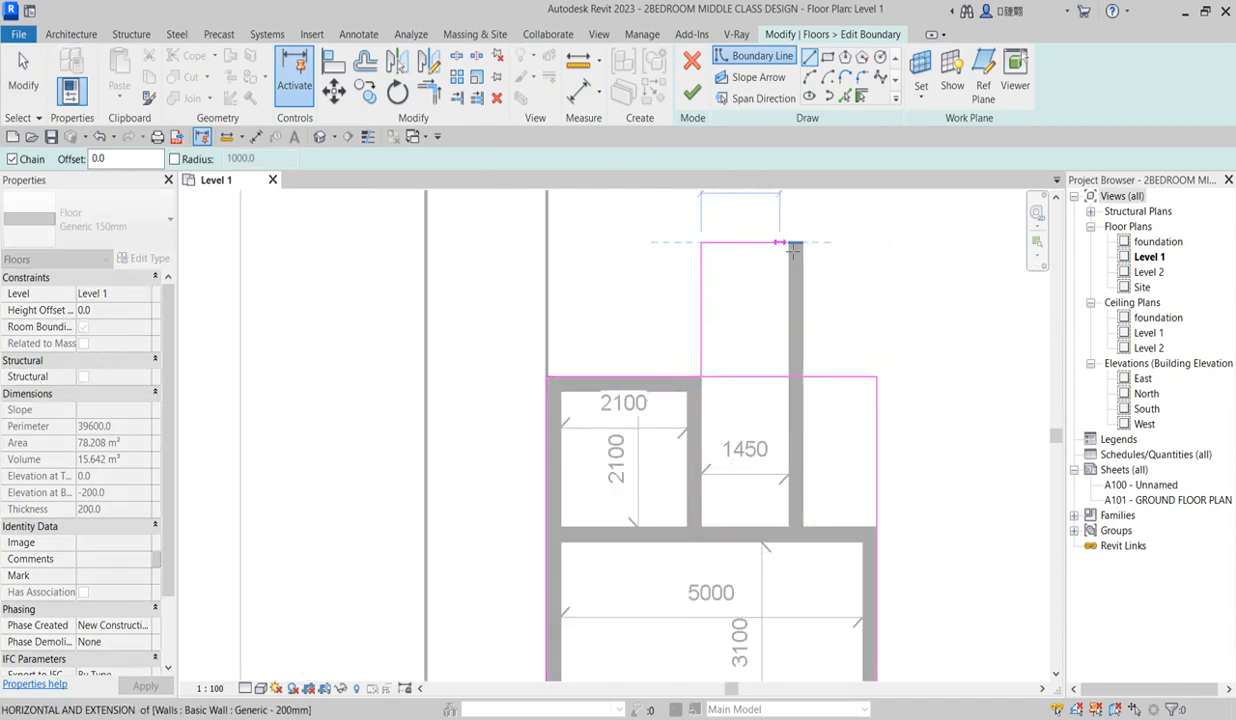
{"action": "left_click", "coordinate": [795, 242]}
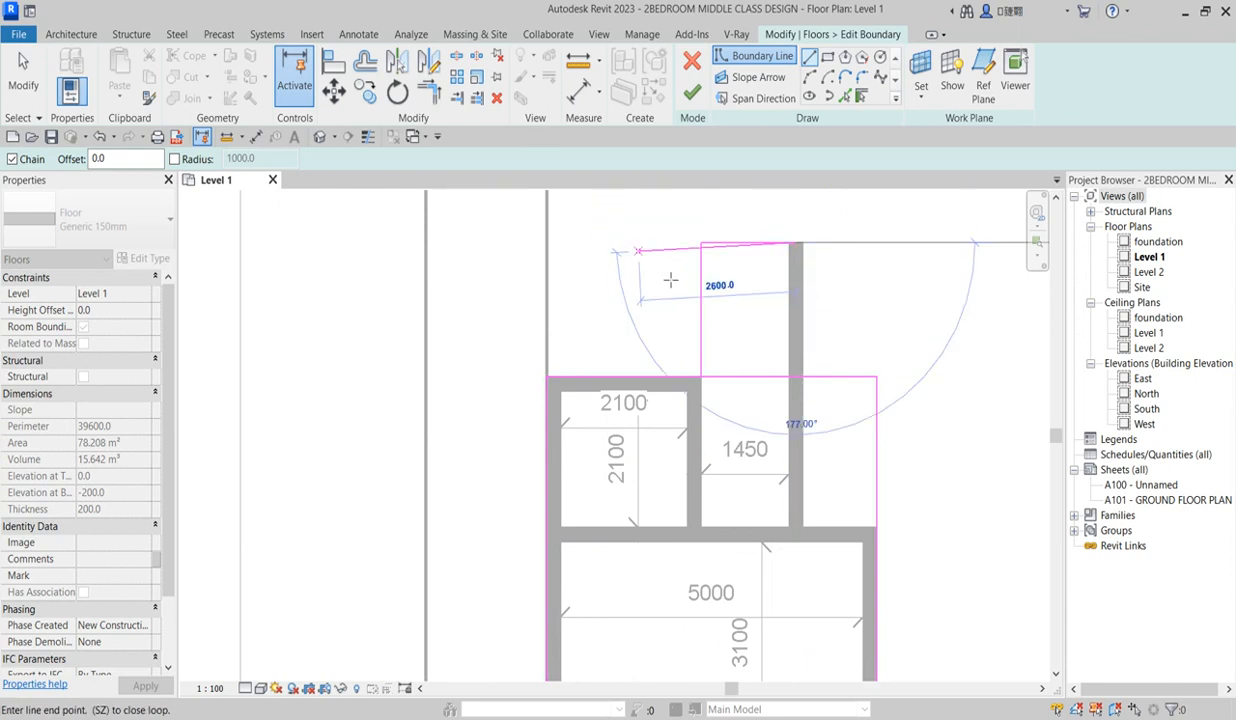
{"action": "left_click", "coordinate": [796, 378]}
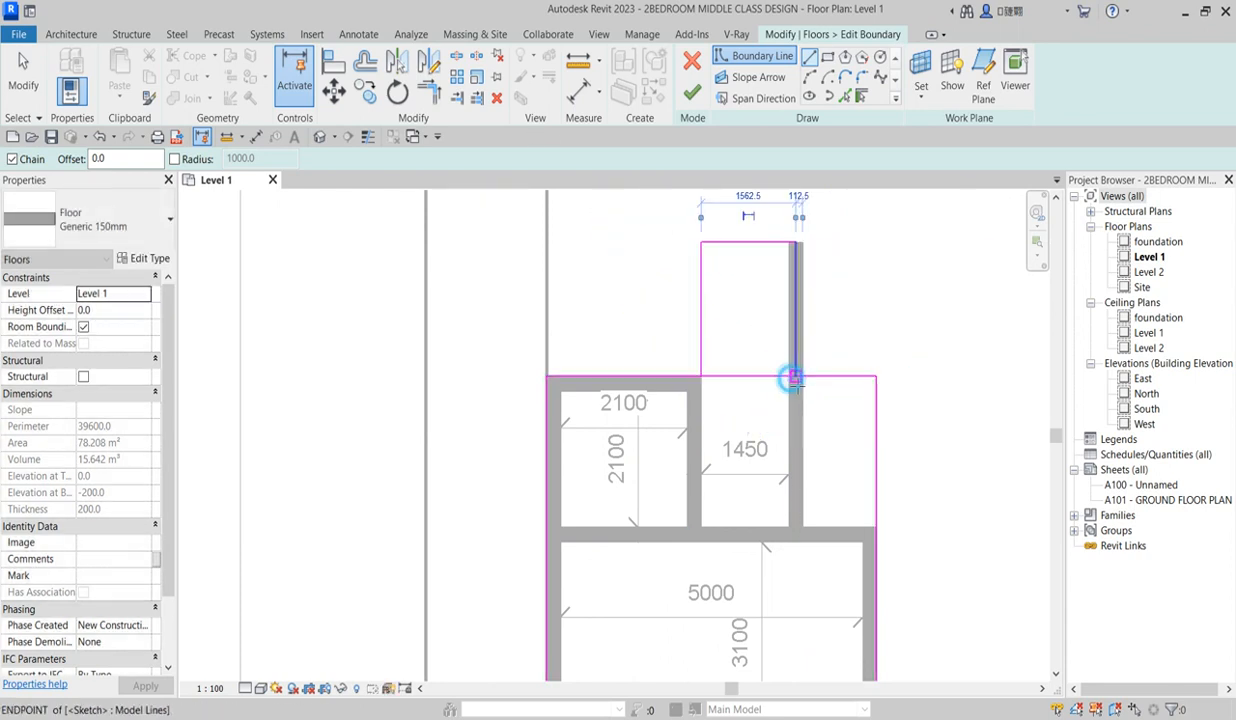
Split the floor's old top boundary line beside the small top room and trim both pieces to the new extension's side lines
{"action": "left_click", "coordinate": [432, 95]}
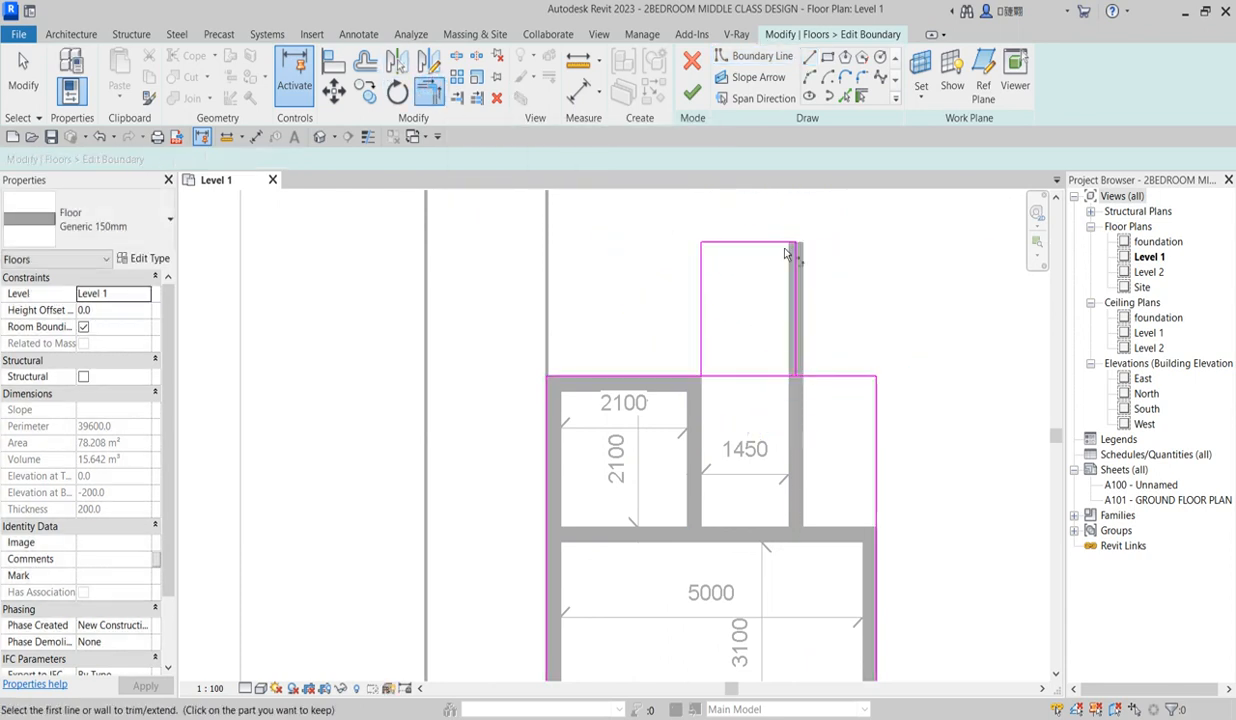
{"action": "left_click", "coordinate": [460, 56]}
{"action": "left_click", "coordinate": [757, 380]}
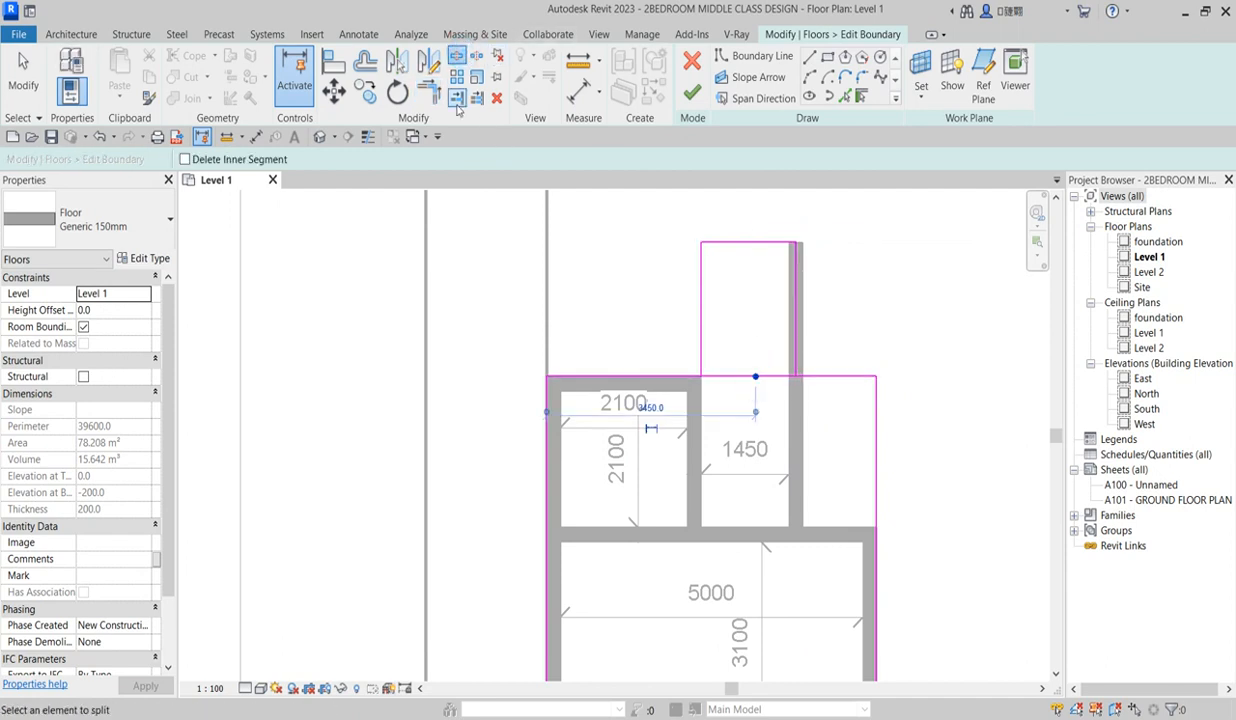
{"action": "left_click", "coordinate": [428, 92]}
{"action": "left_click", "coordinate": [790, 341]}
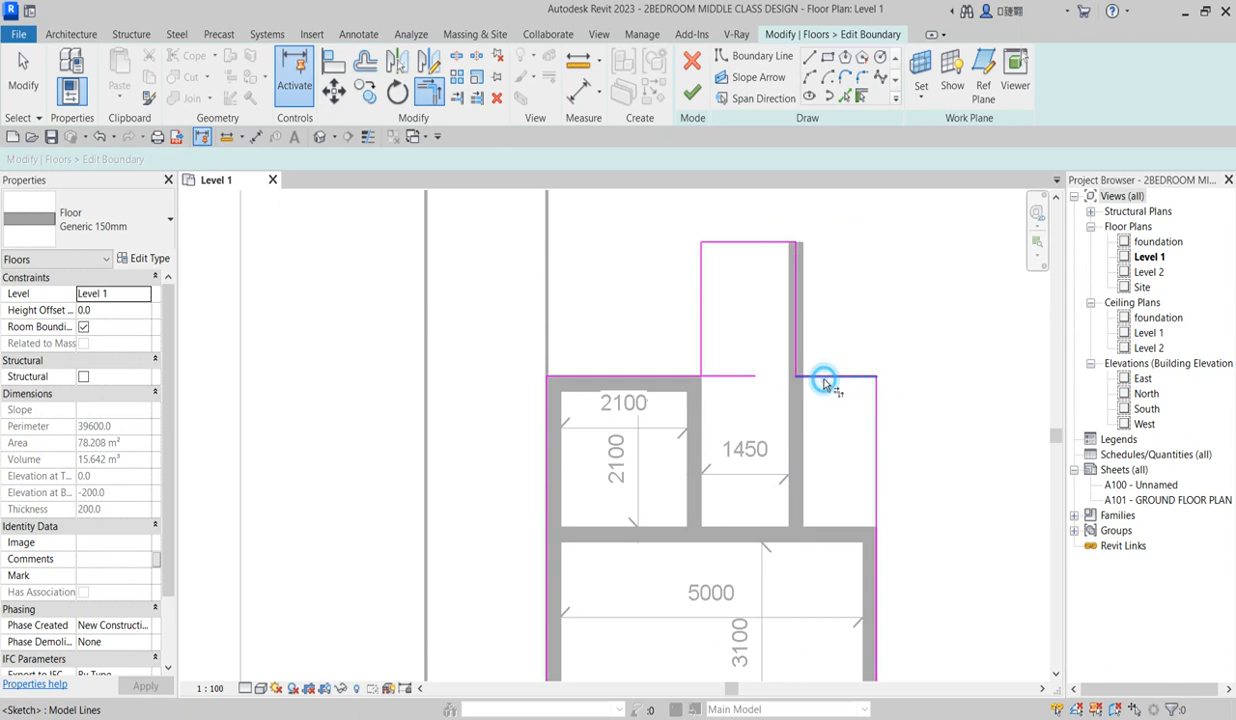
{"action": "scroll", "coordinate": [768, 352], "scroll_direction": "down", "scroll_amount": 2}
{"action": "left_click", "coordinate": [686, 366]}
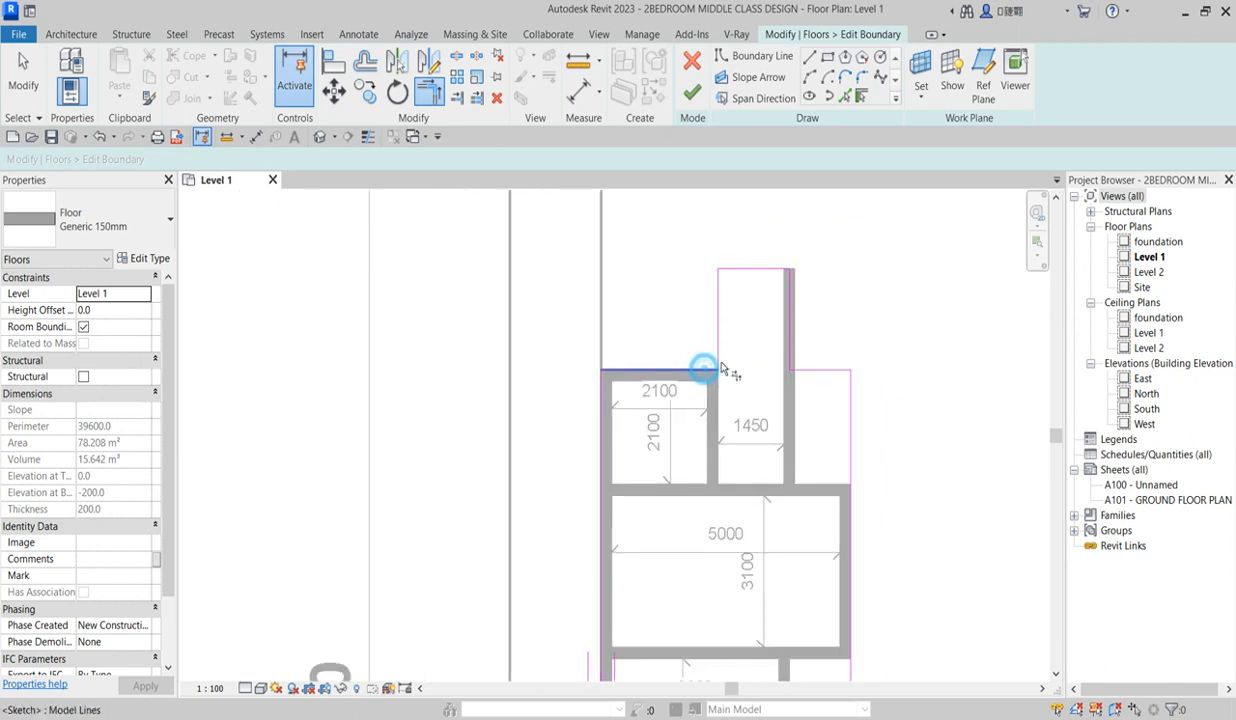
{"action": "key", "text": "Escape"}
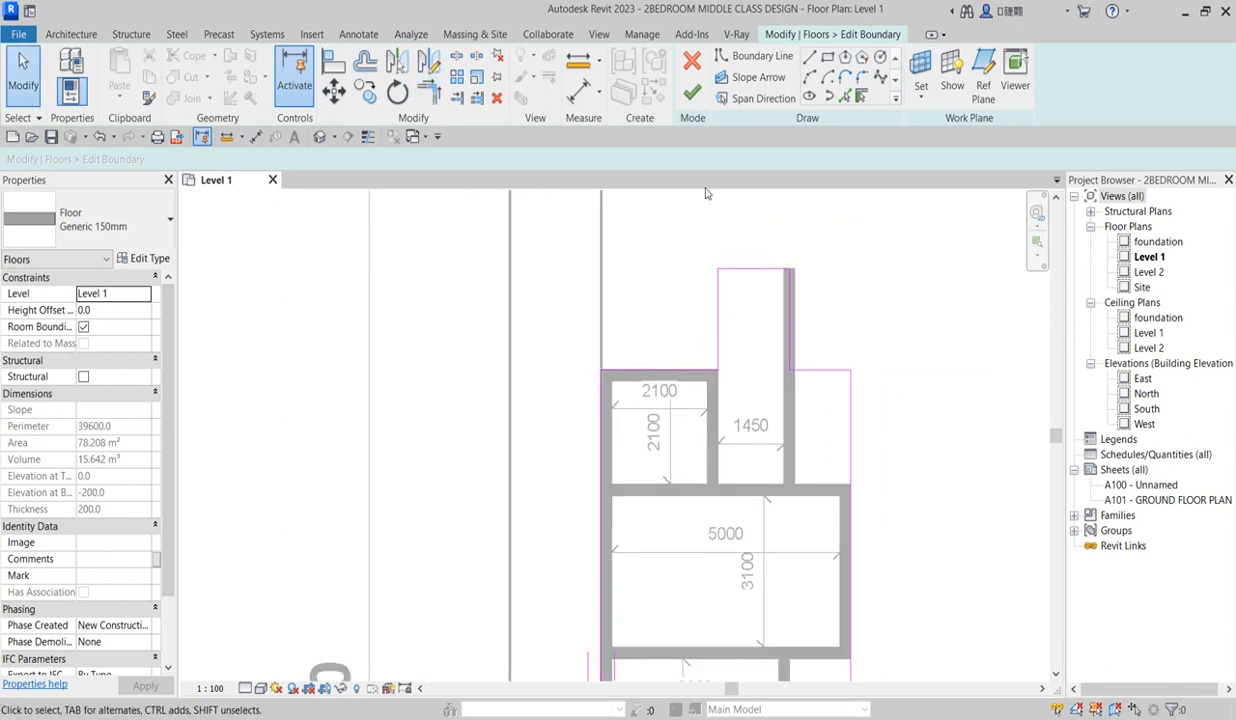
Align the floor extension's right boundary line with the left face of the long vertical wall
{"action": "left_click", "coordinate": [330, 58]}
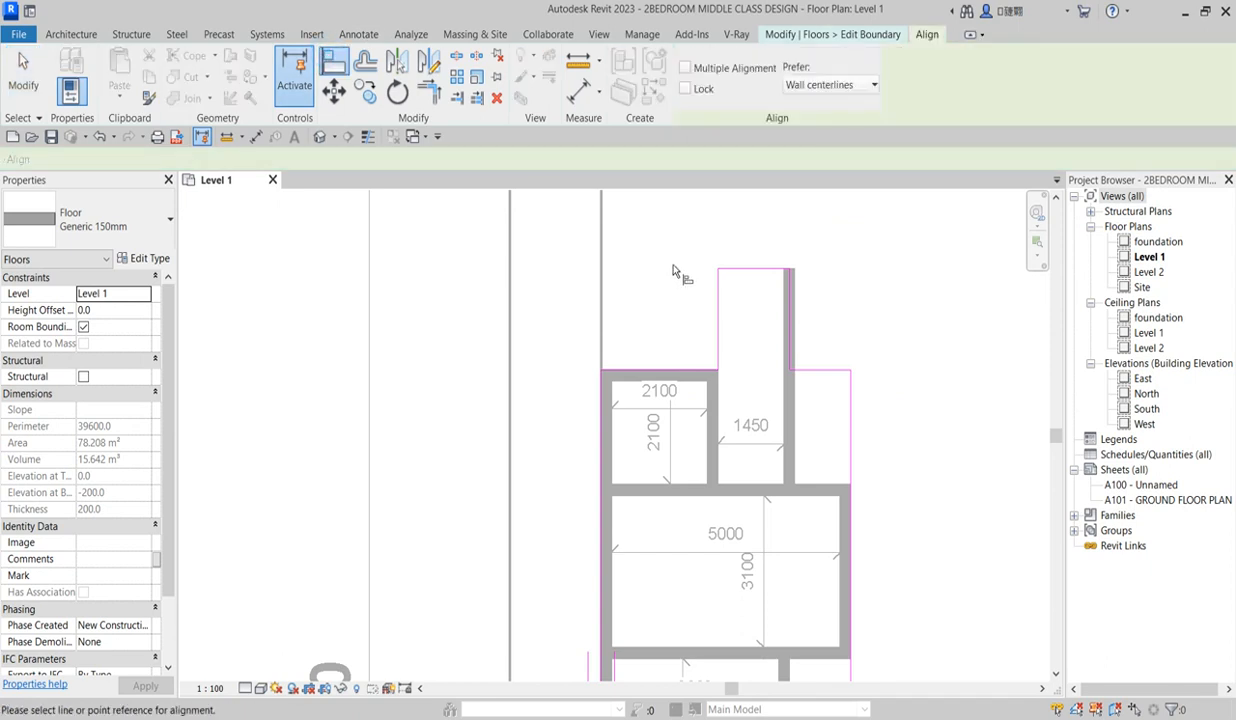
{"action": "left_click", "coordinate": [793, 337]}
{"action": "scroll", "coordinate": [805, 325], "scroll_direction": "down", "scroll_amount": 1}
{"action": "left_click", "coordinate": [807, 320]}
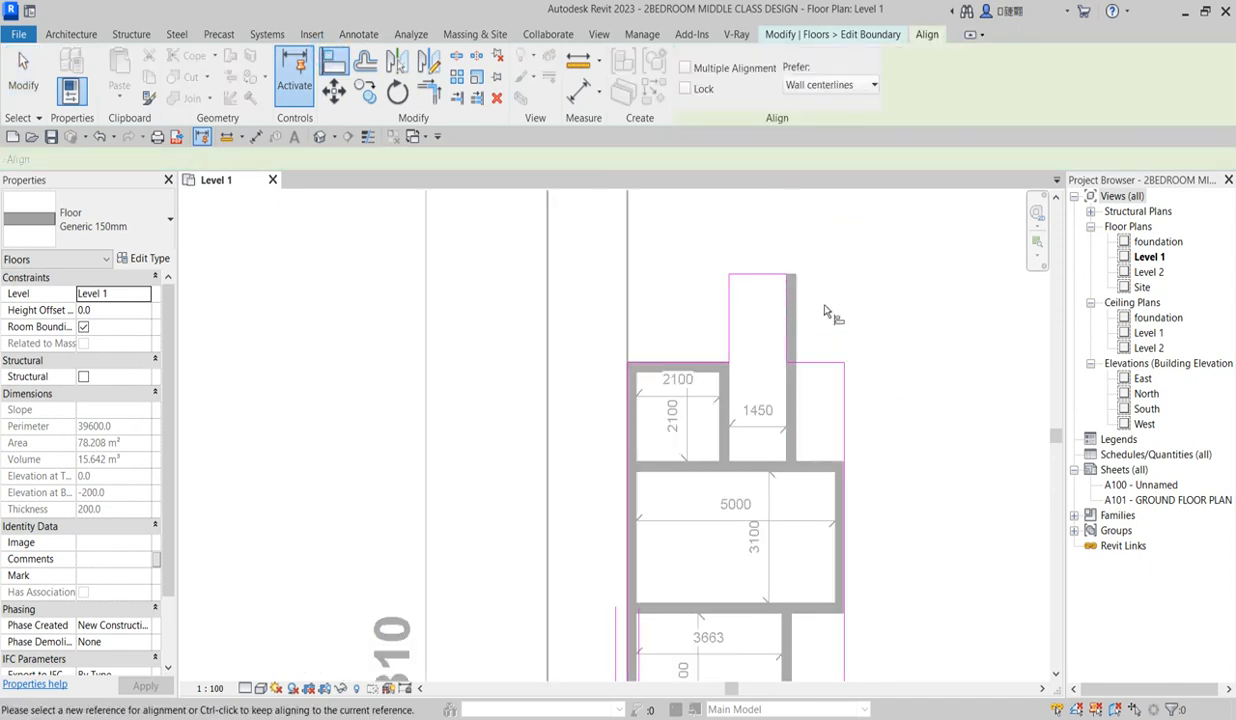
{"action": "right_click", "coordinate": [826, 313]}
{"action": "left_click", "coordinate": [840, 316]}
Align the floor extension's right boundary line with the outer right face of the long vertical wall
{"action": "scroll", "coordinate": [817, 306], "scroll_direction": "up", "scroll_amount": 2}
{"action": "scroll", "coordinate": [789, 372], "scroll_direction": "down", "scroll_amount": 1}
{"action": "scroll", "coordinate": [789, 372], "scroll_direction": "down", "scroll_amount": 5}
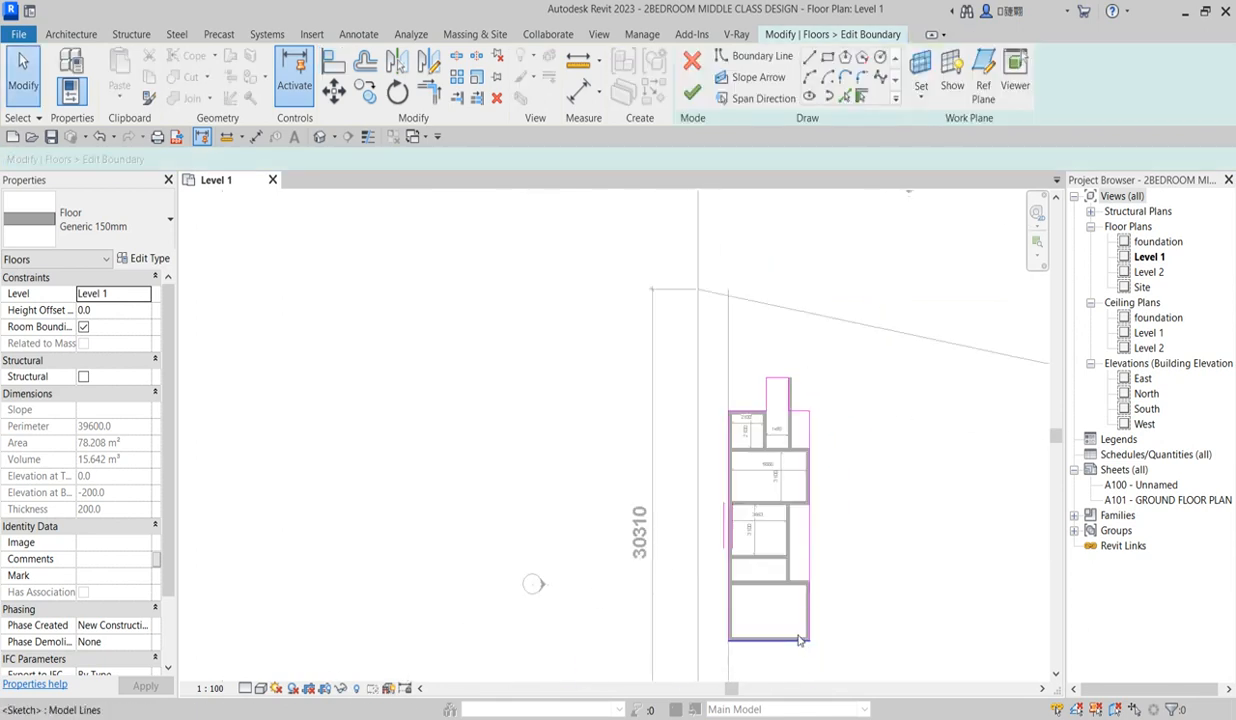
{"action": "scroll", "coordinate": [806, 582], "scroll_direction": "up", "scroll_amount": 2}
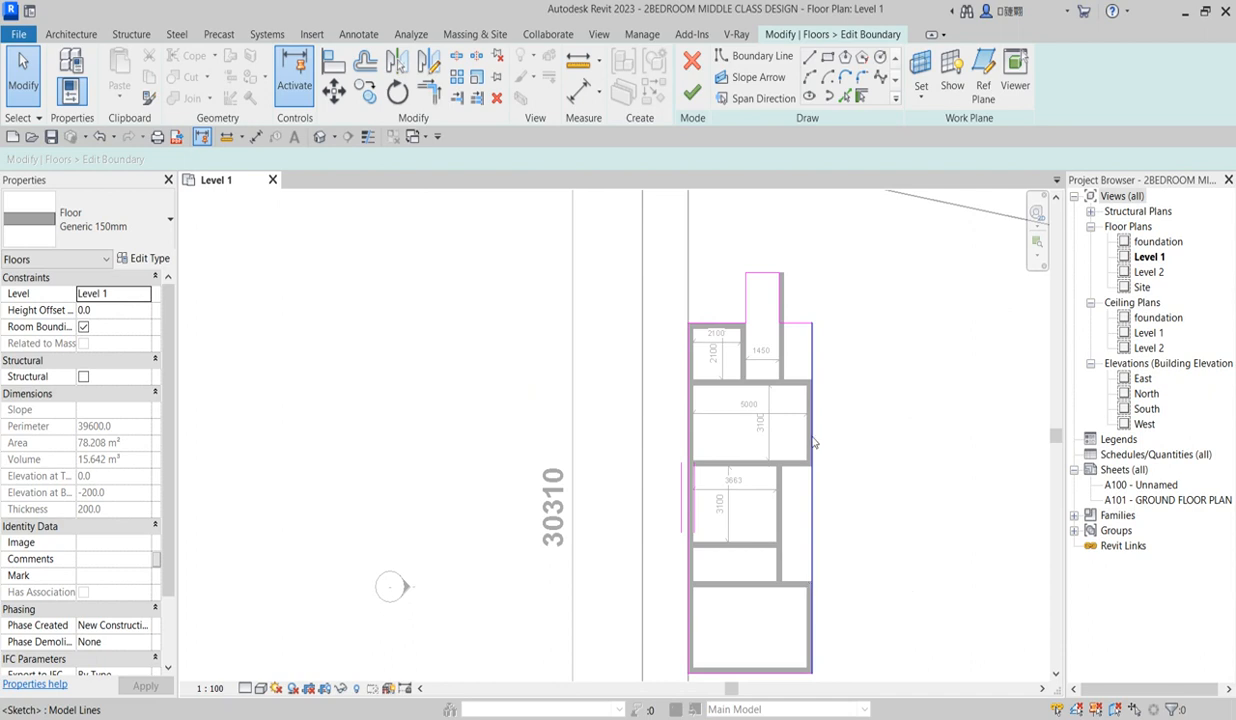
{"action": "scroll", "coordinate": [813, 443], "scroll_direction": "up", "scroll_amount": 1}
{"action": "scroll", "coordinate": [729, 369], "scroll_direction": "down", "scroll_amount": 2}
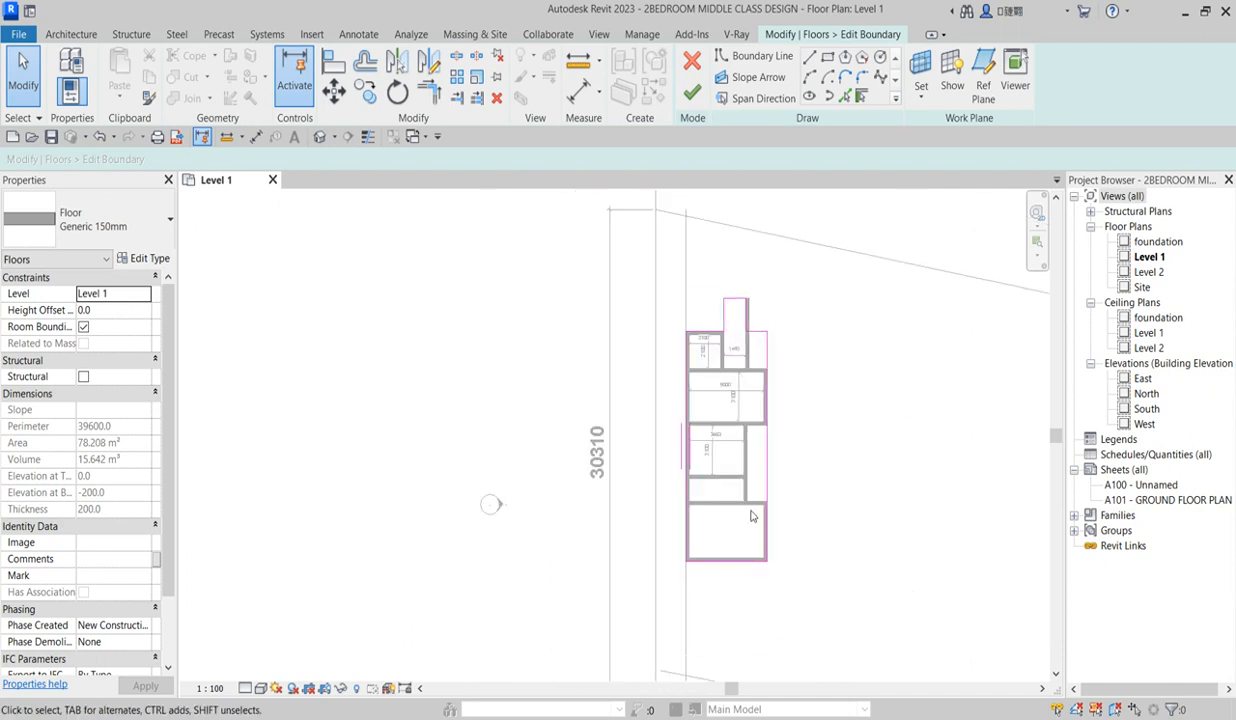
{"action": "scroll", "coordinate": [745, 330], "scroll_direction": "up", "scroll_amount": 3}
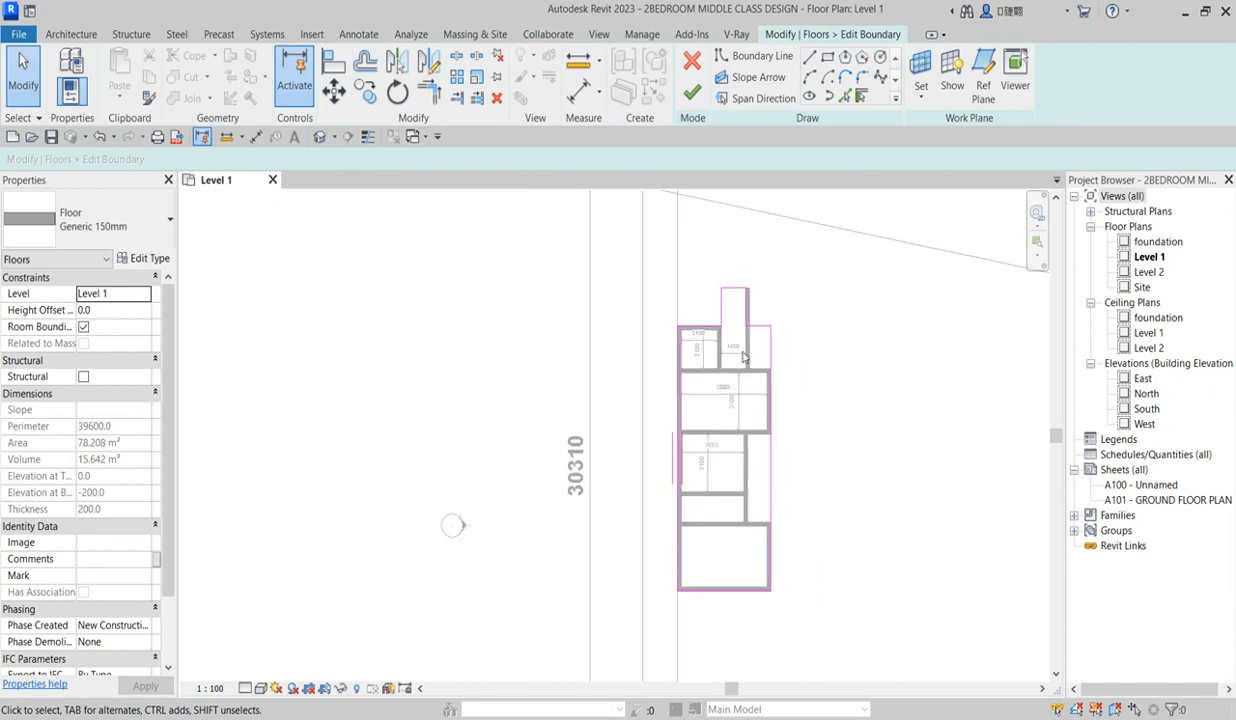
{"action": "left_click", "coordinate": [334, 62]}
{"action": "scroll", "coordinate": [755, 342], "scroll_direction": "up", "scroll_amount": 1}
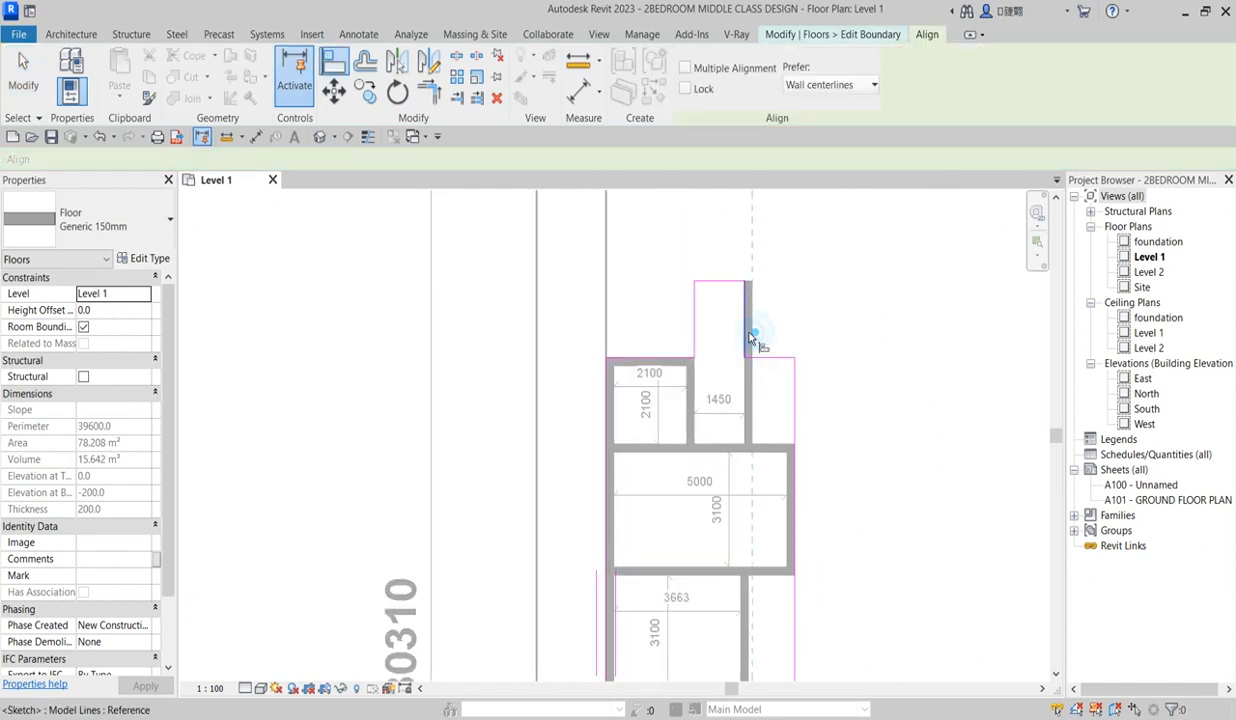
{"action": "left_click", "coordinate": [752, 338]}
{"action": "scroll", "coordinate": [752, 345], "scroll_direction": "down", "scroll_amount": 3}
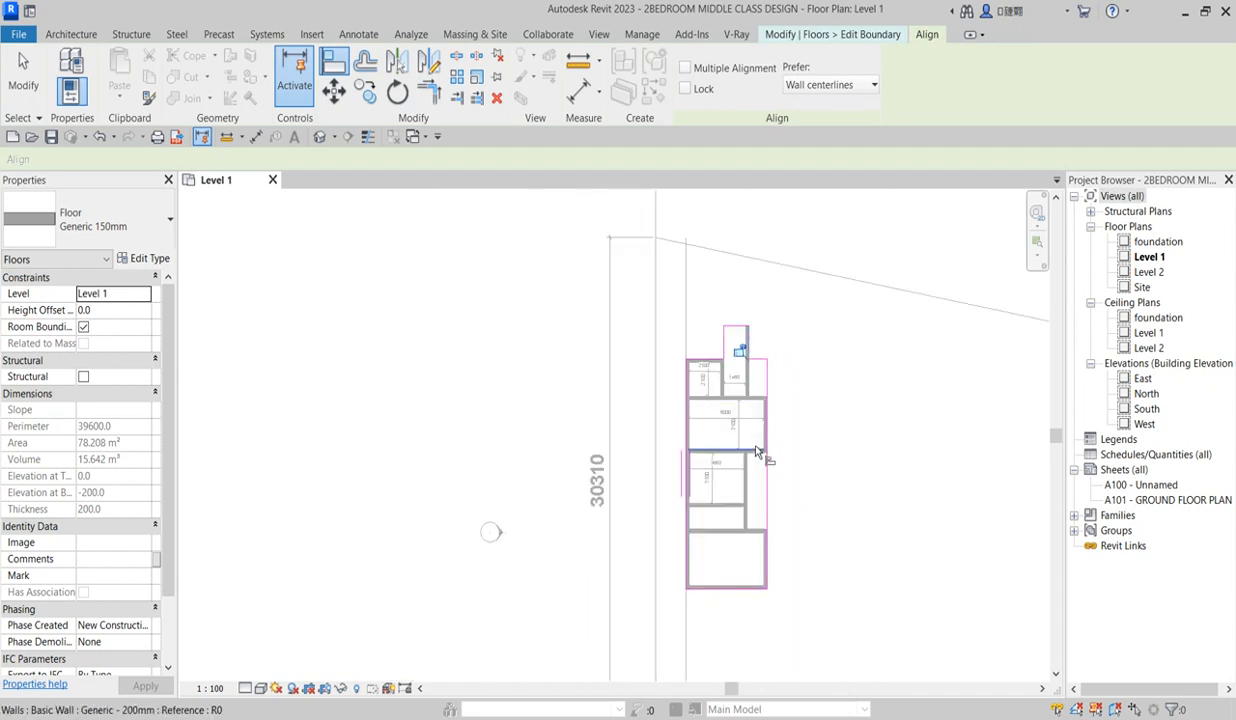
{"action": "scroll", "coordinate": [766, 544], "scroll_direction": "up", "scroll_amount": 2}
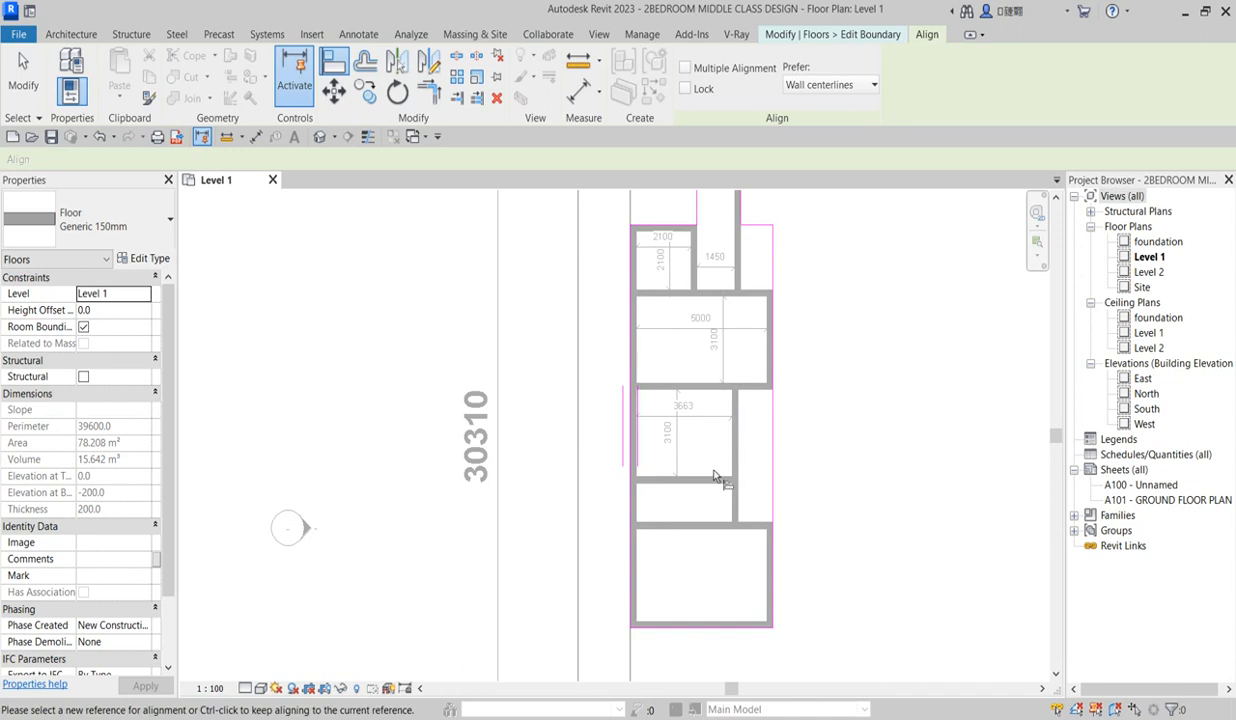
{"action": "right_click", "coordinate": [820, 310]}
{"action": "left_click", "coordinate": [858, 310]}
Delete the two short boundary lines that form the floor's step to the right of the long vertical wall
{"action": "scroll", "coordinate": [795, 455], "scroll_direction": "down", "scroll_amount": 3}
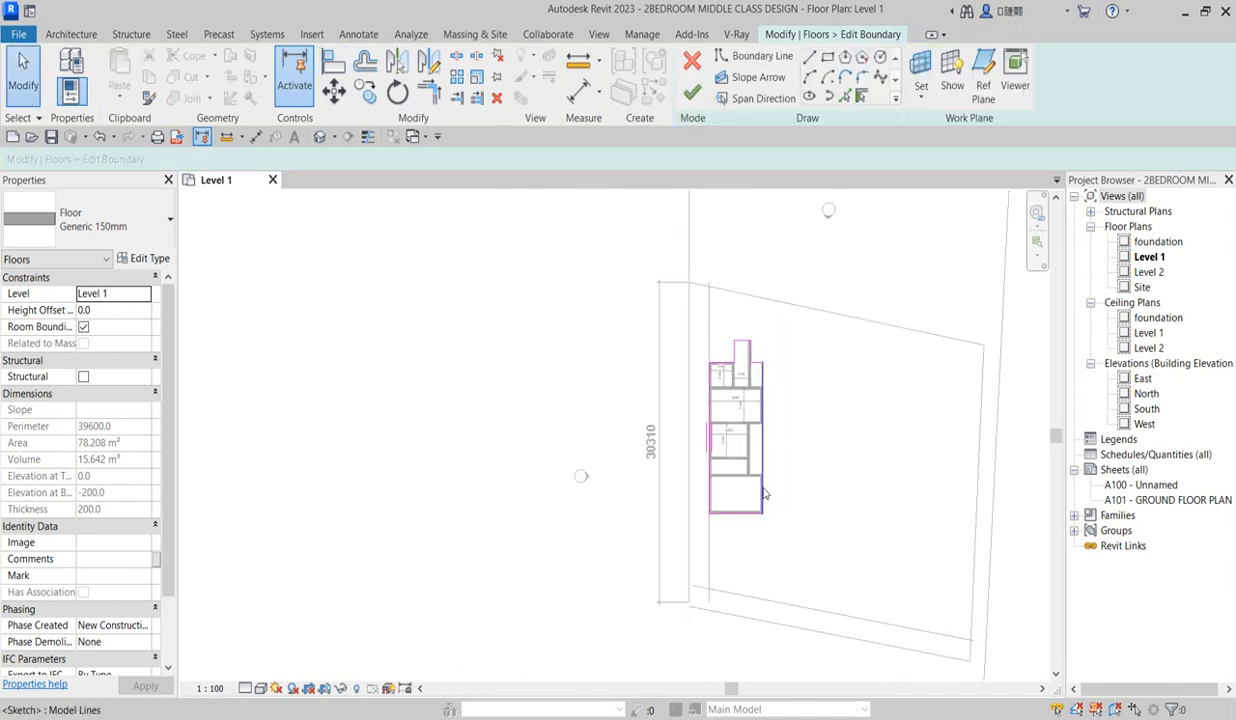
{"action": "scroll", "coordinate": [772, 265], "scroll_direction": "up", "scroll_amount": 5}
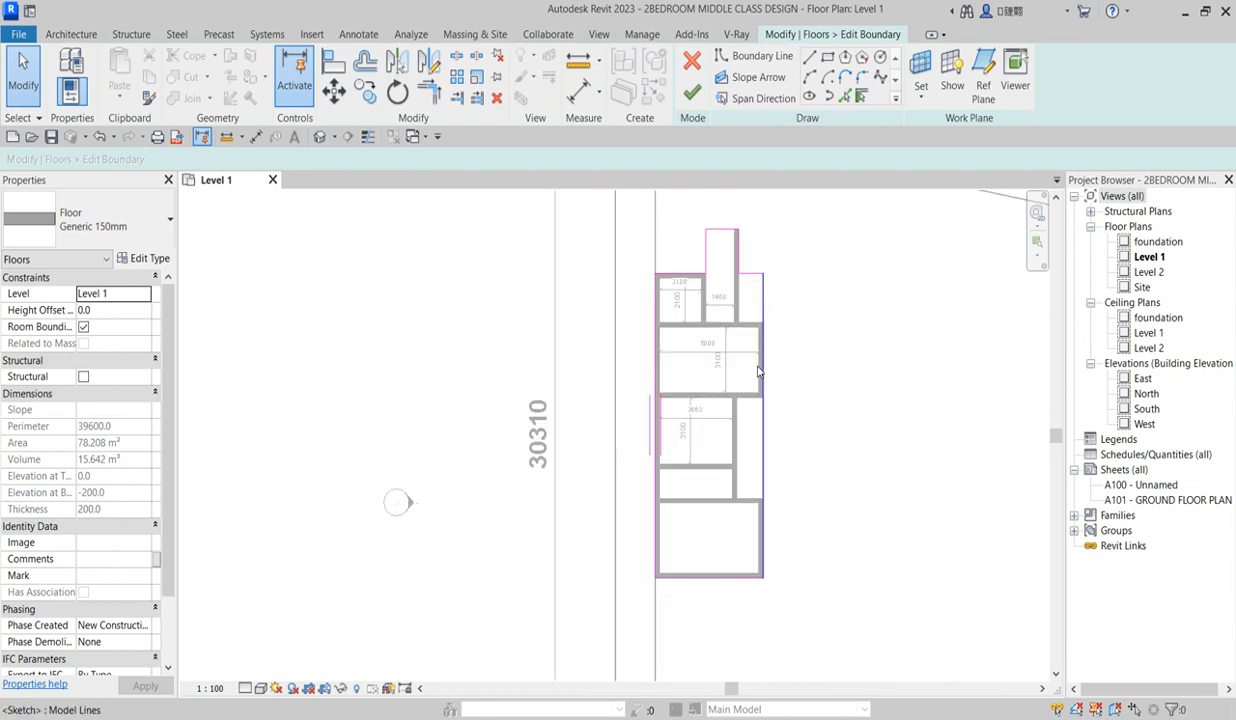
{"action": "scroll", "coordinate": [772, 265], "scroll_direction": "down", "scroll_amount": 4}
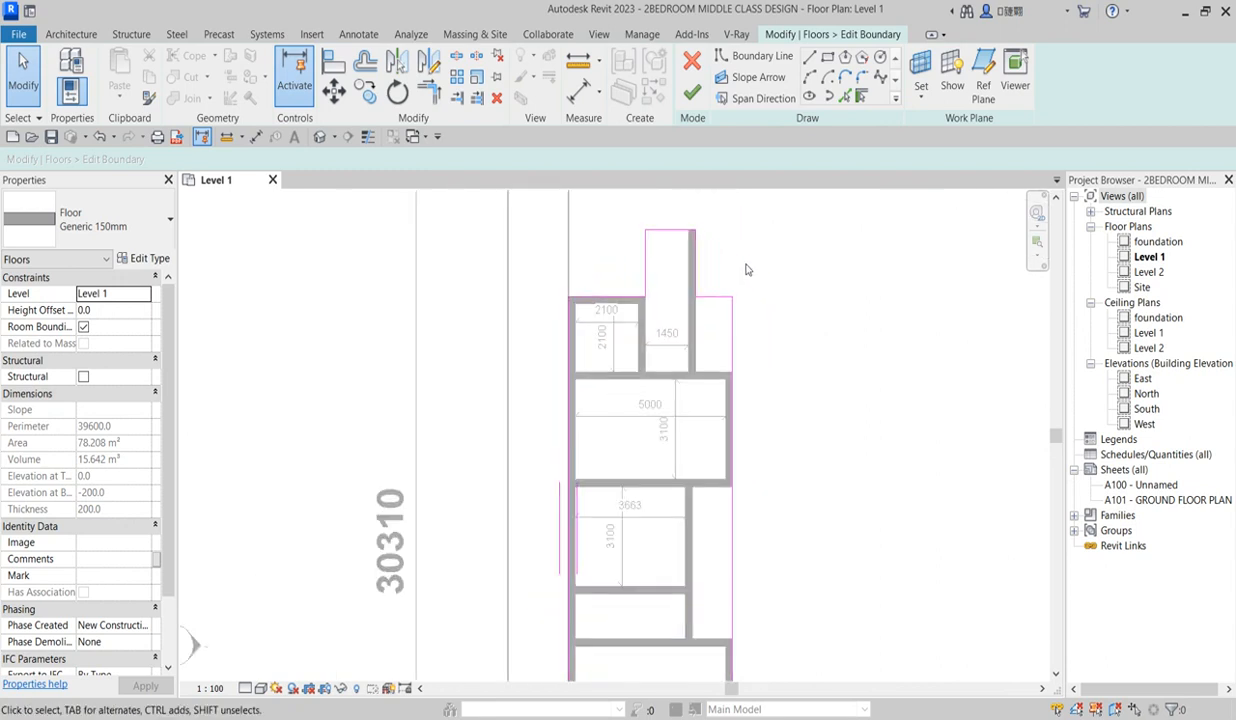
{"action": "mouse_move", "coordinate": [644, 216]}
{"action": "left_mouse_down"}
{"action": "mouse_move", "coordinate": [722, 322]}
{"action": "mouse_move", "coordinate": [749, 330]}
{"action": "left_mouse_up"}
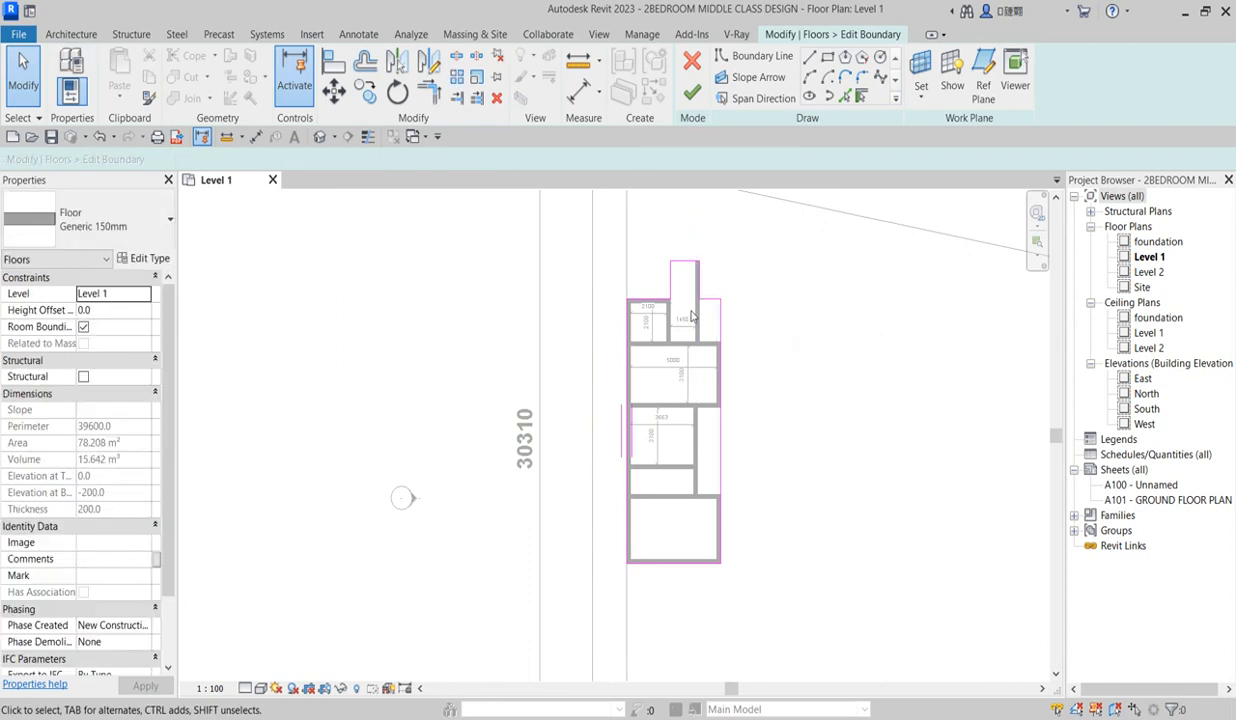
{"action": "left_click_drag", "start_coordinate": [690, 250], "coordinate": [747, 330]}
{"action": "key", "text": "Delete"}
Extend the floor extension's top line and the floor's right boundary line to a shared corner, and finish the floor edit
{"action": "left_click", "coordinate": [428, 91]}
{"action": "left_click", "coordinate": [684, 262]}
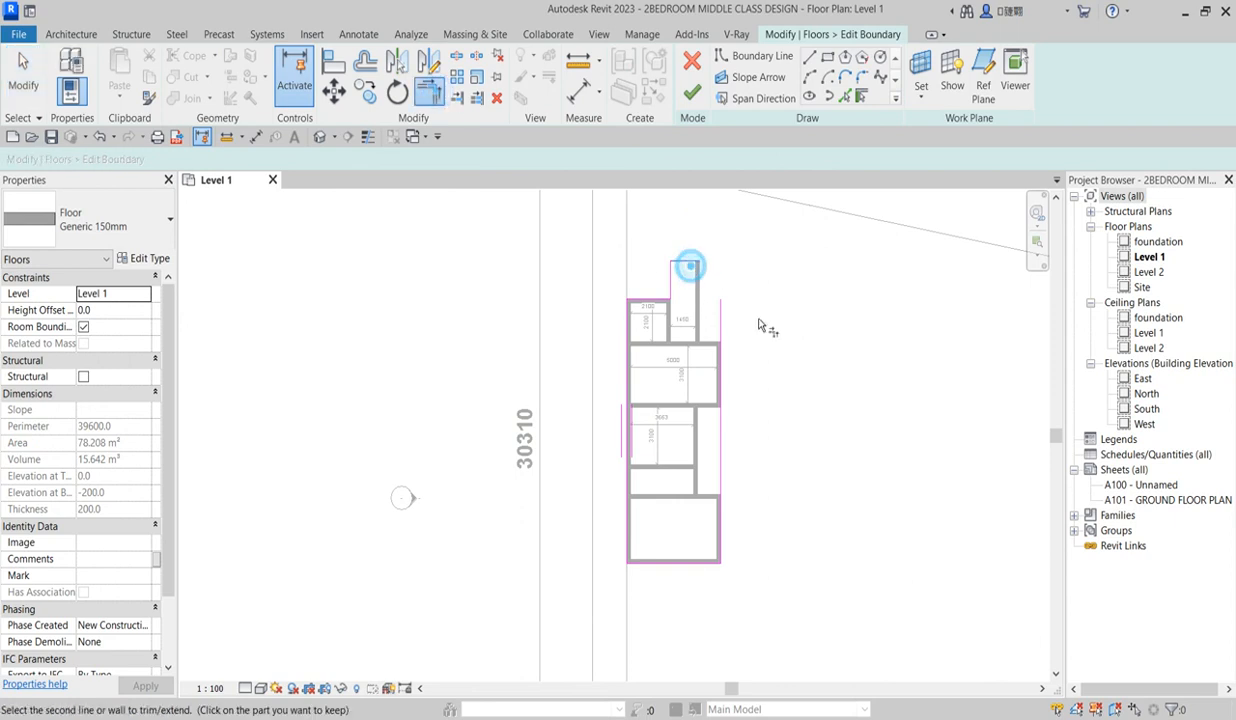
{"action": "left_click", "coordinate": [718, 414]}
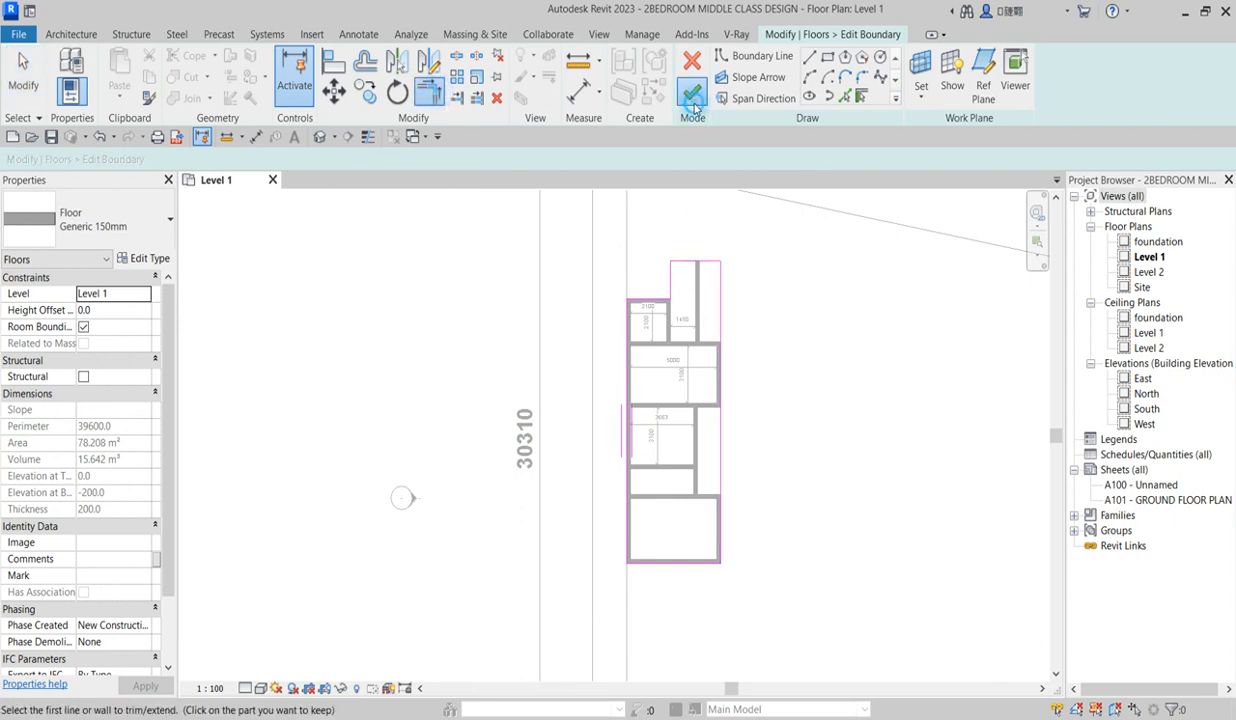
{"action": "left_click", "coordinate": [692, 95]}
{"action": "scroll", "coordinate": [742, 435], "scroll_direction": "up", "scroll_amount": 3}
{"action": "scroll", "coordinate": [742, 435], "scroll_direction": "down", "scroll_amount": 3}
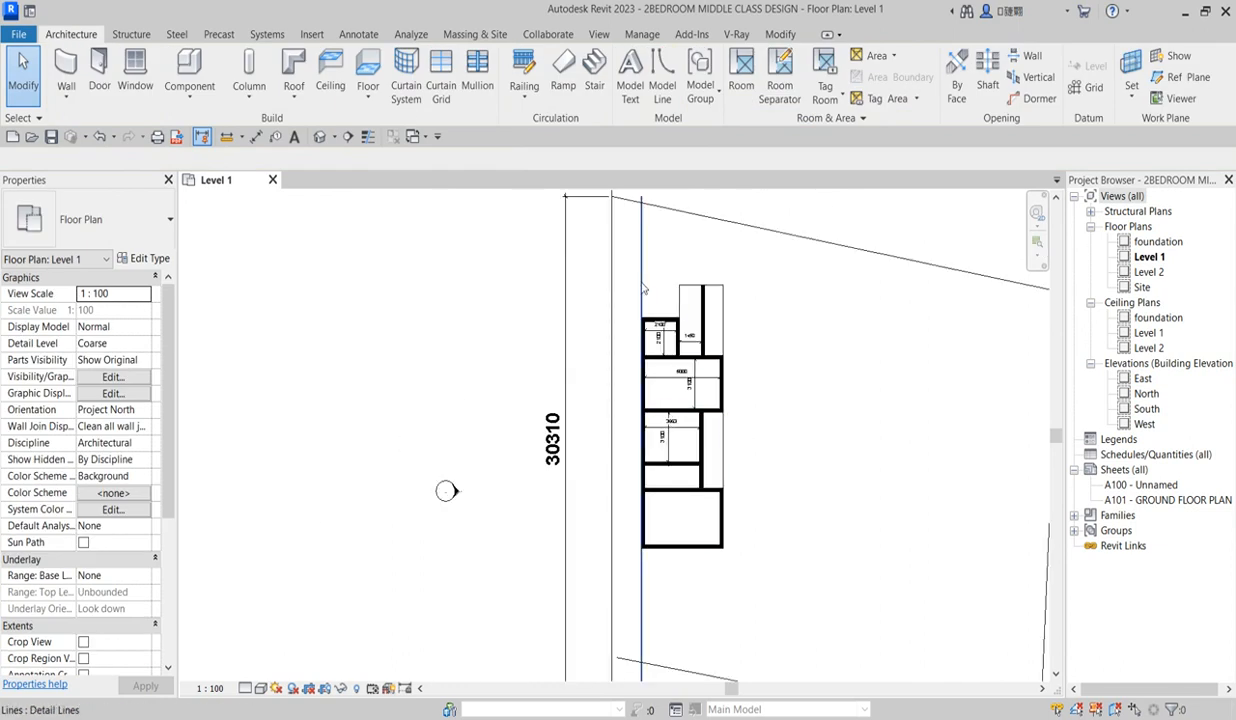
Mirror a copy of all the unit's walls, dimensions and floor about a vertical axis drawn along the 5000-wide room's outer right edge
{"action": "left_click_drag", "start_coordinate": [643, 311], "coordinate": [737, 578]}
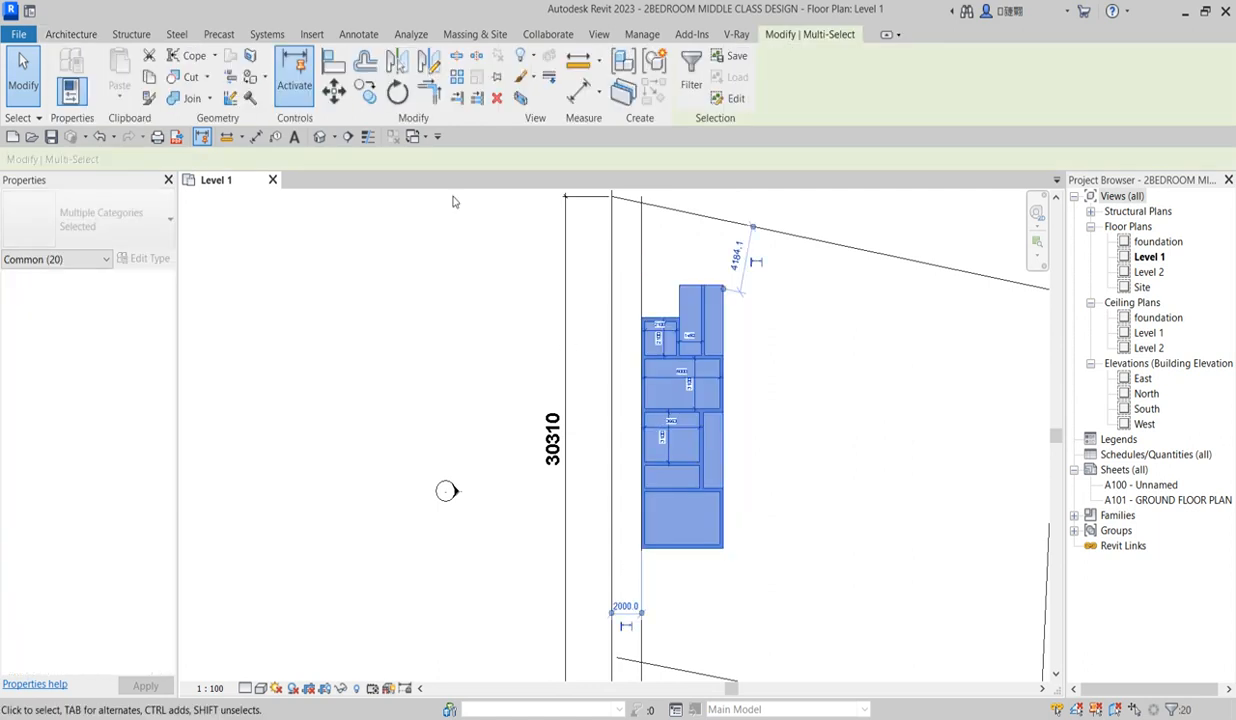
{"action": "left_click", "coordinate": [430, 66]}
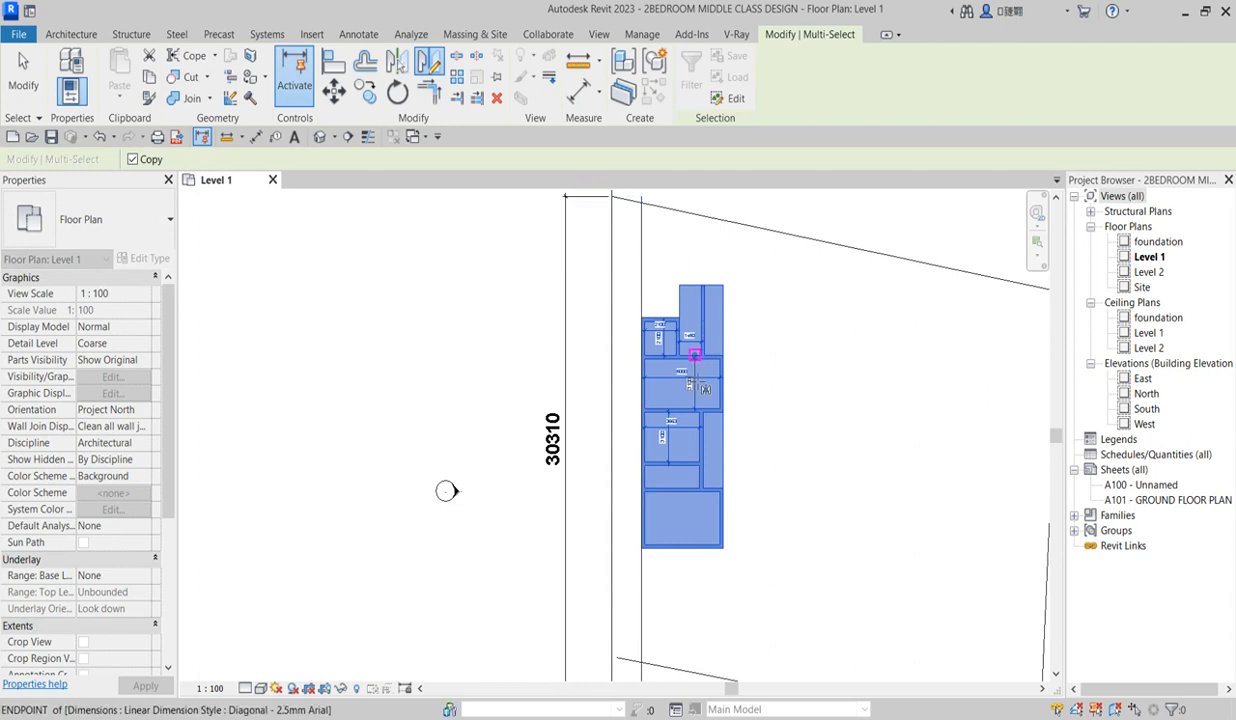
{"action": "scroll", "coordinate": [710, 371], "scroll_direction": "up", "scroll_amount": 4}
{"action": "scroll", "coordinate": [761, 385], "scroll_direction": "up", "scroll_amount": 3}
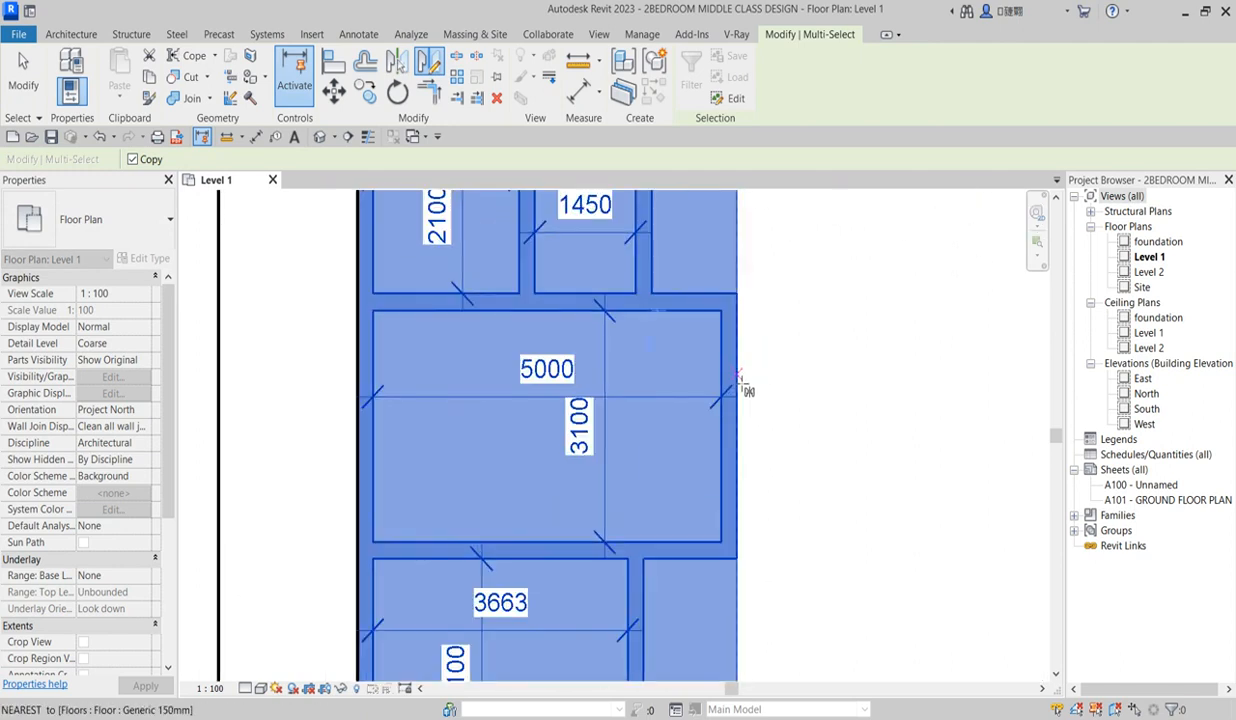
{"action": "left_click", "coordinate": [740, 390]}
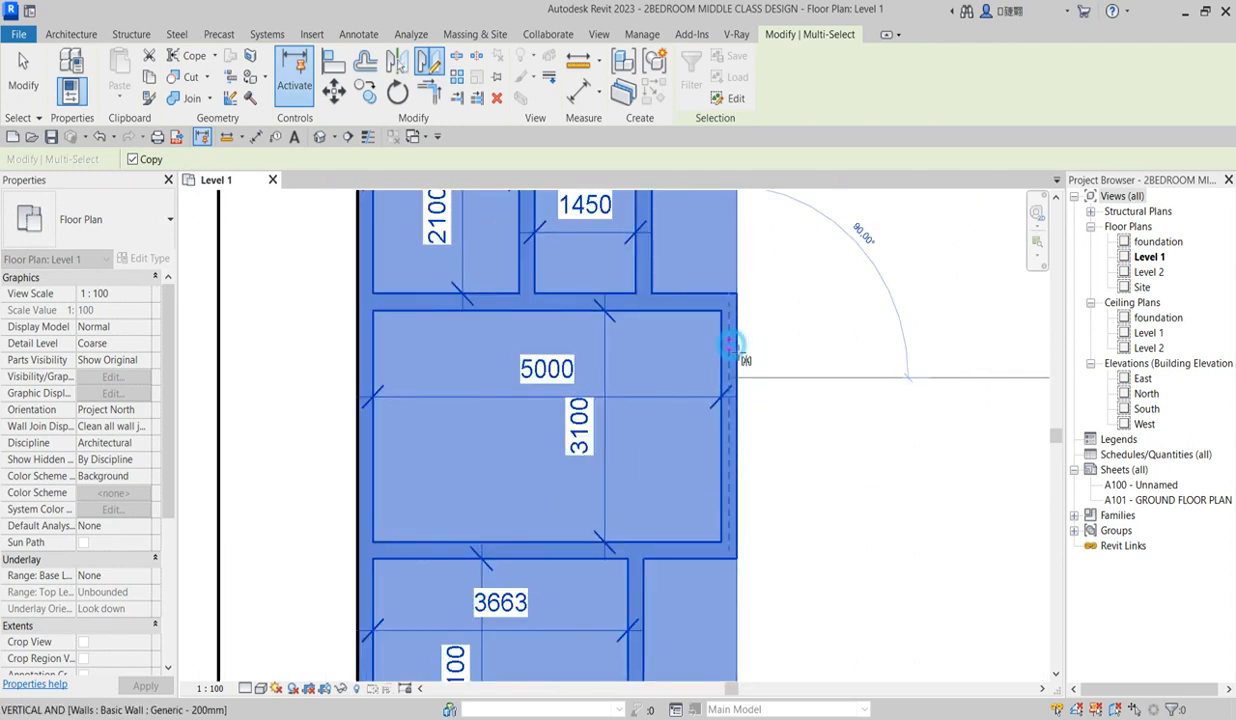
{"action": "left_click", "coordinate": [735, 346]}
{"action": "scroll", "coordinate": [735, 350], "scroll_direction": "down", "scroll_amount": 5}
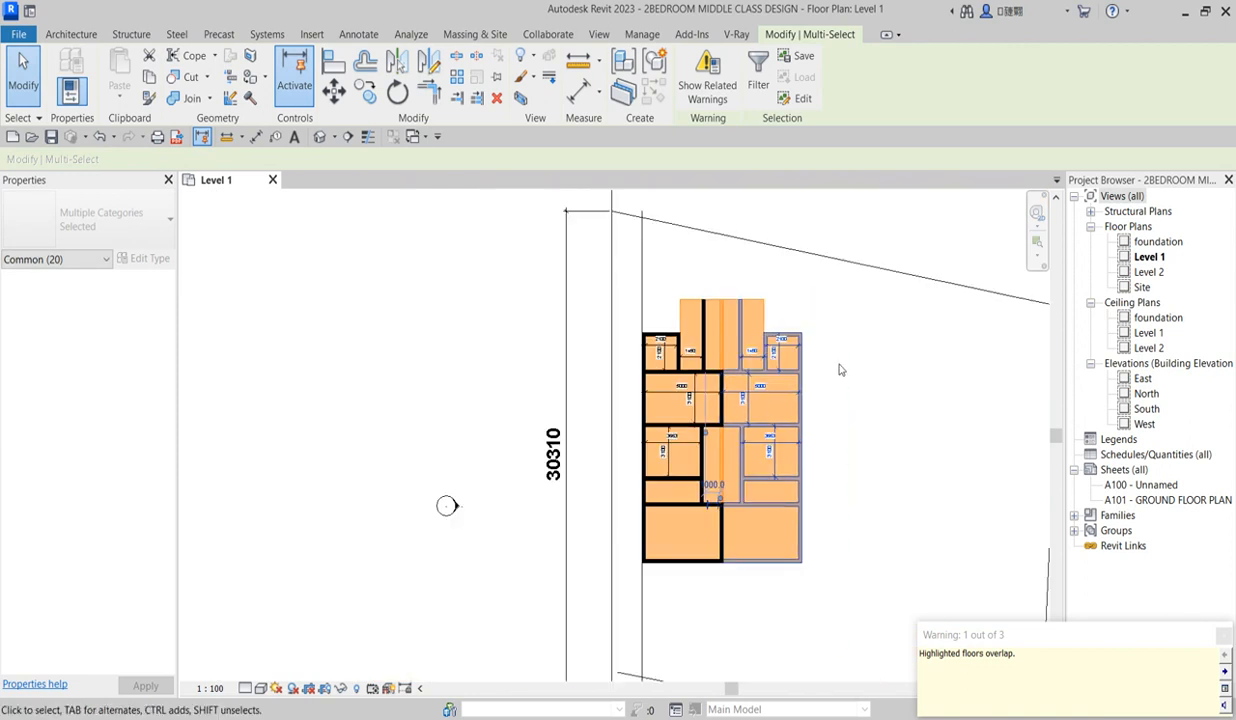
{"action": "left_click", "coordinate": [840, 370]}
Delete the duplicate walls overlapping on the shared centre line beside the 5000-wide room and the lowest rooms, plus the mirrored floor copy
{"action": "scroll", "coordinate": [728, 400], "scroll_direction": "up", "scroll_amount": 3}
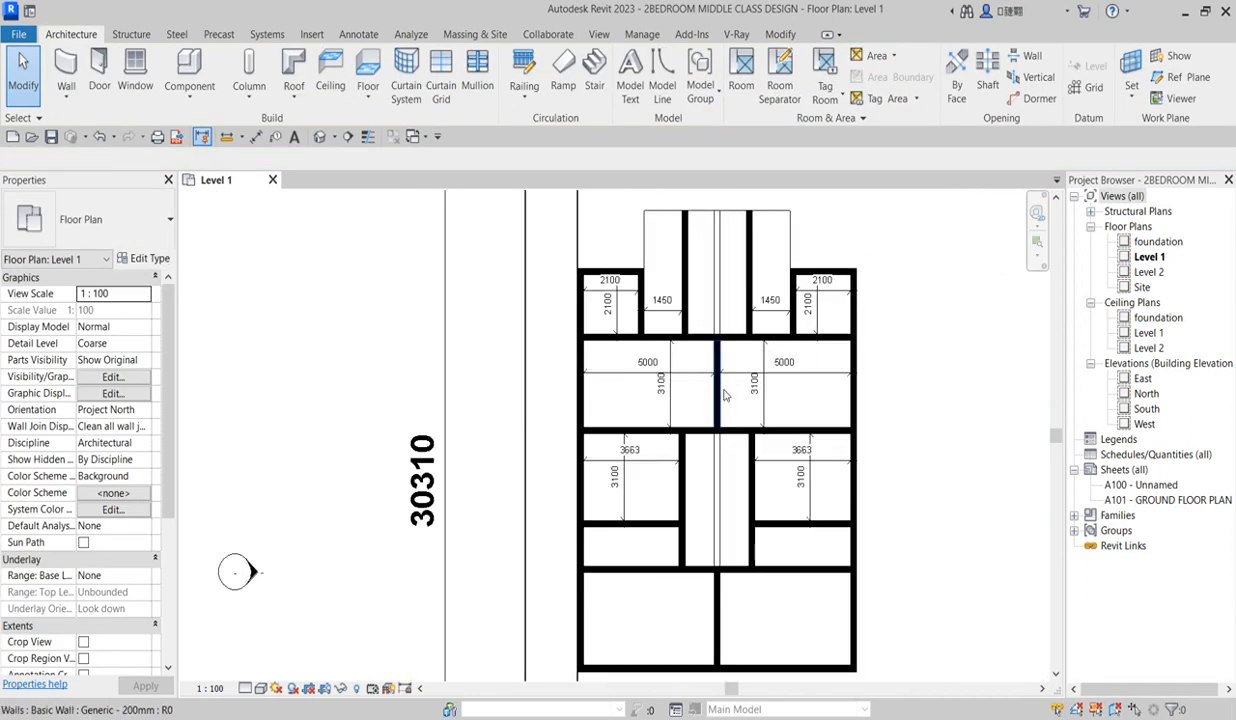
{"action": "left_click", "coordinate": [724, 396]}
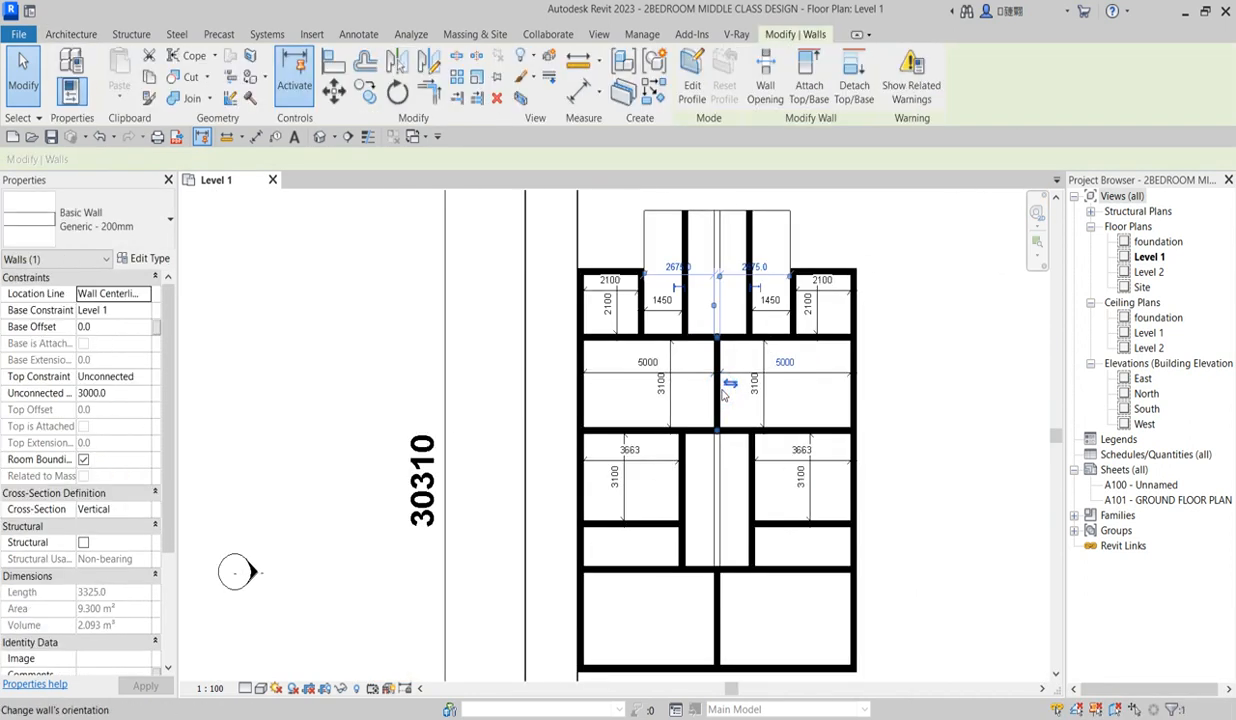
{"action": "key", "text": "Escape"}
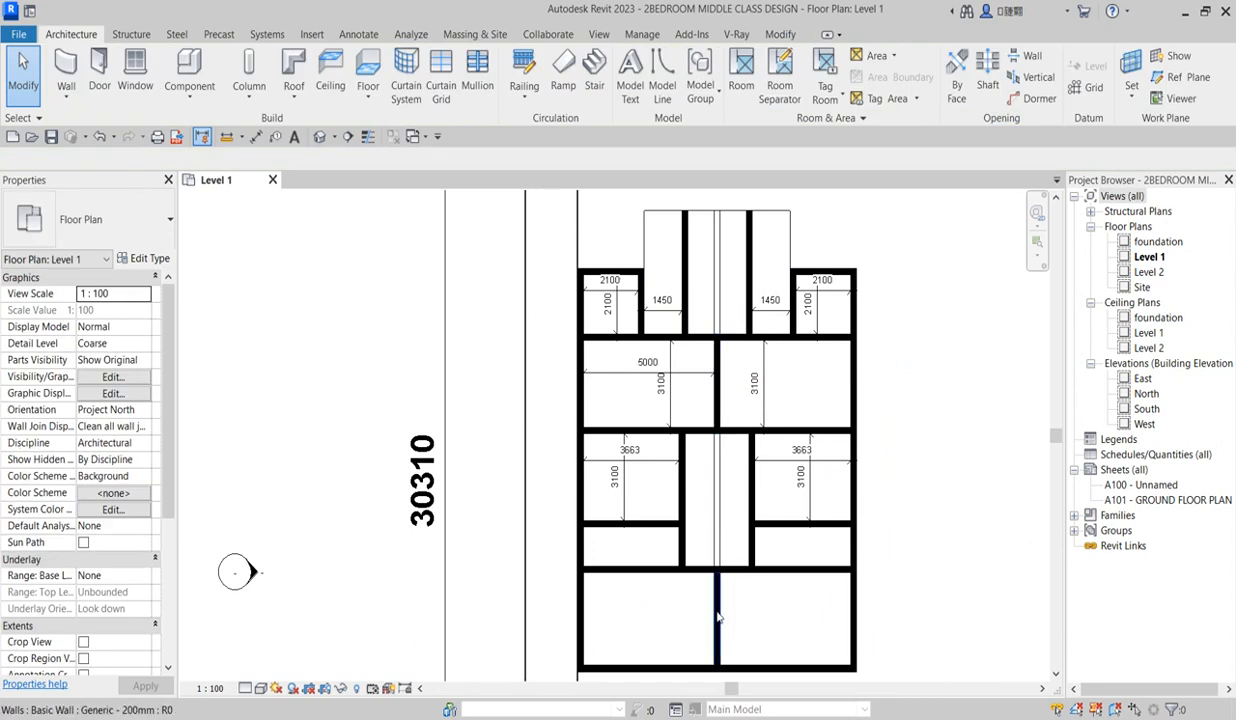
{"action": "left_click", "coordinate": [717, 618]}
{"action": "key", "text": "Escape"}
{"action": "left_click", "coordinate": [724, 300]}
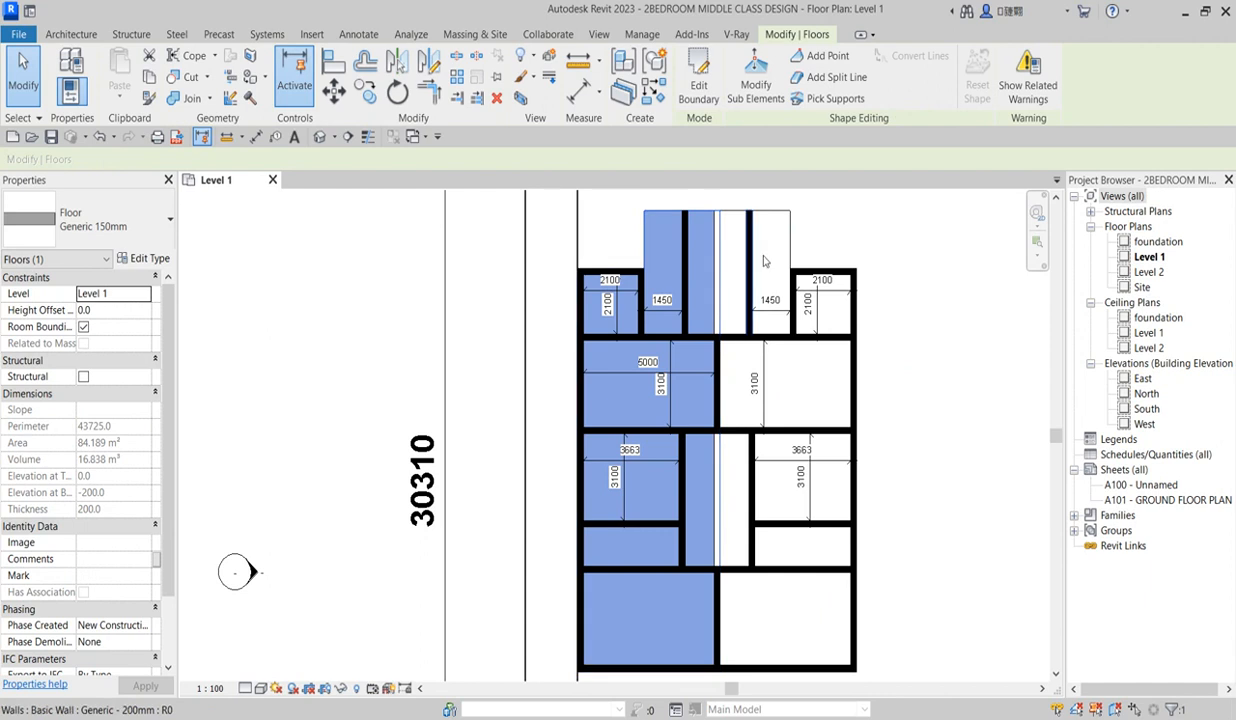
{"action": "key", "text": "Escape"}
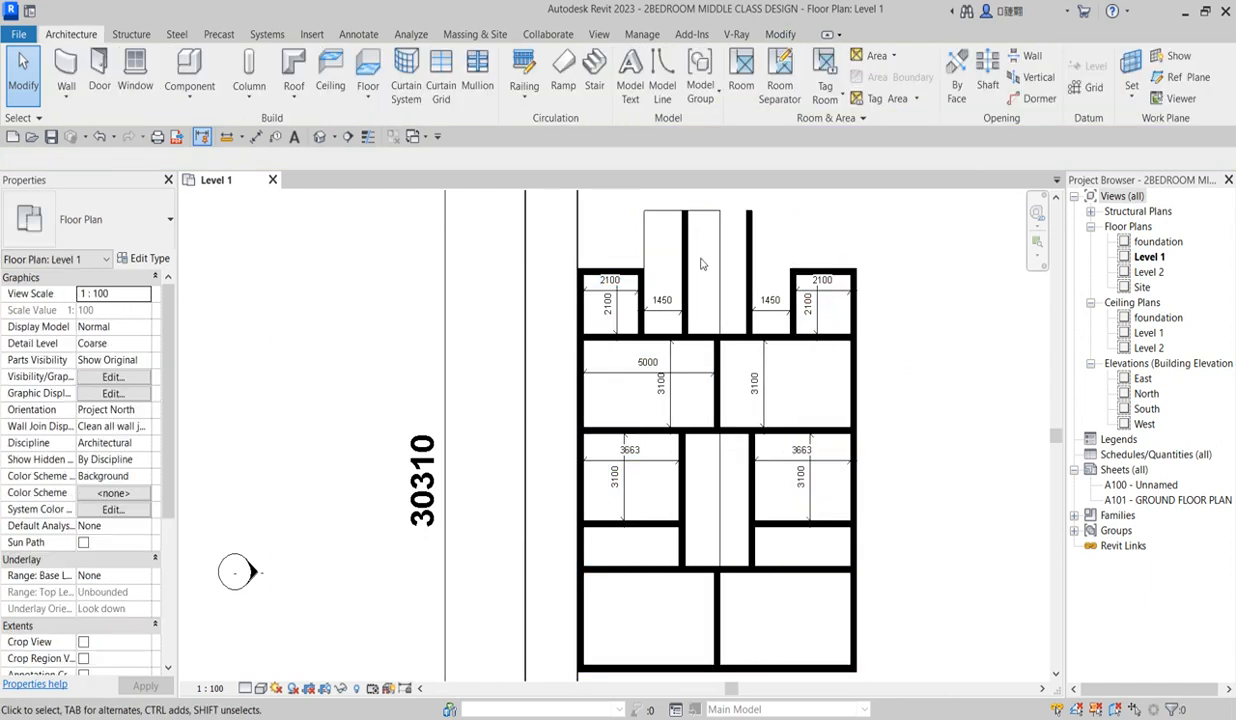
Edit the remaining floor's boundary and mirror a copy of its left-side lines about the shared central wall's centreline
{"action": "left_click", "coordinate": [717, 285]}
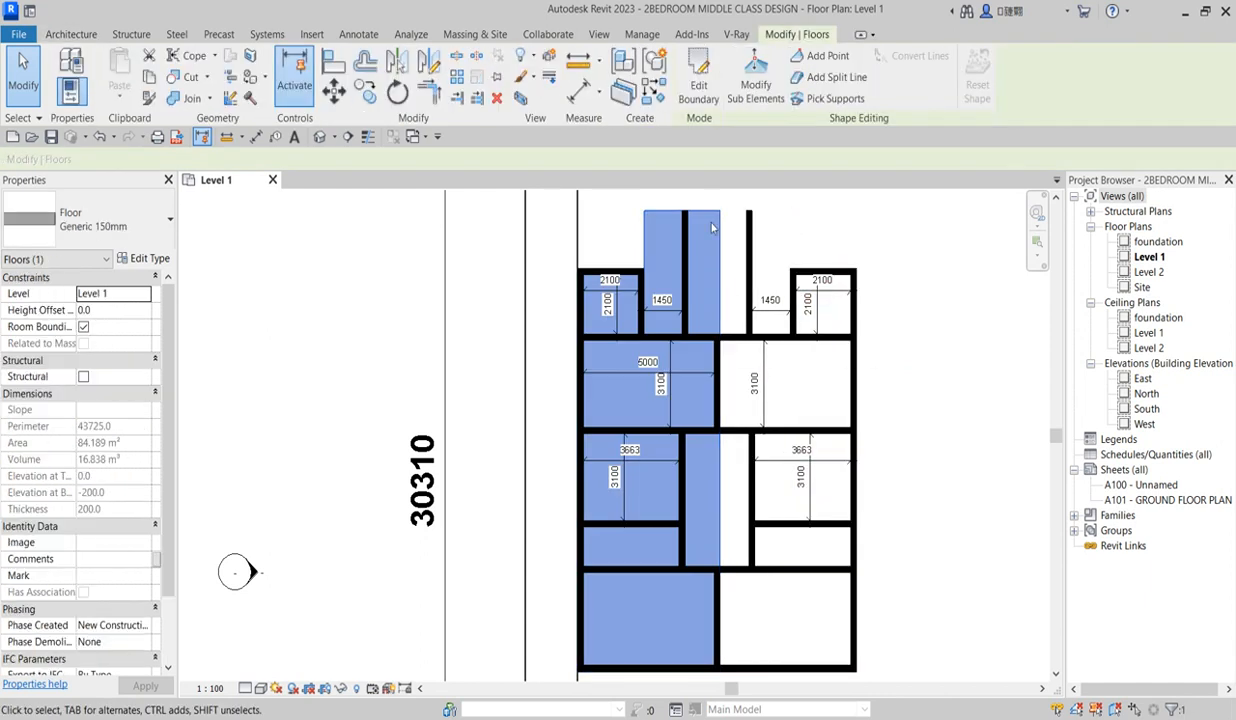
{"action": "left_click", "coordinate": [697, 84]}
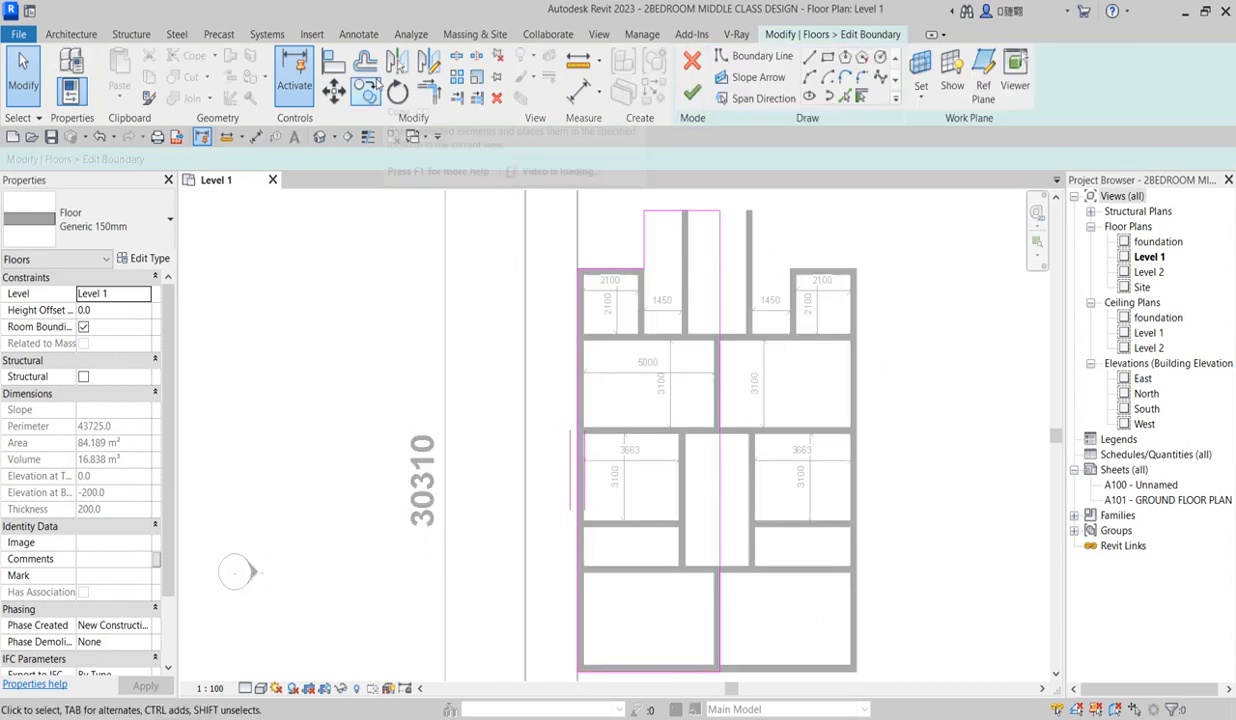
{"action": "scroll", "coordinate": [560, 286], "scroll_direction": "down", "scroll_amount": 2}
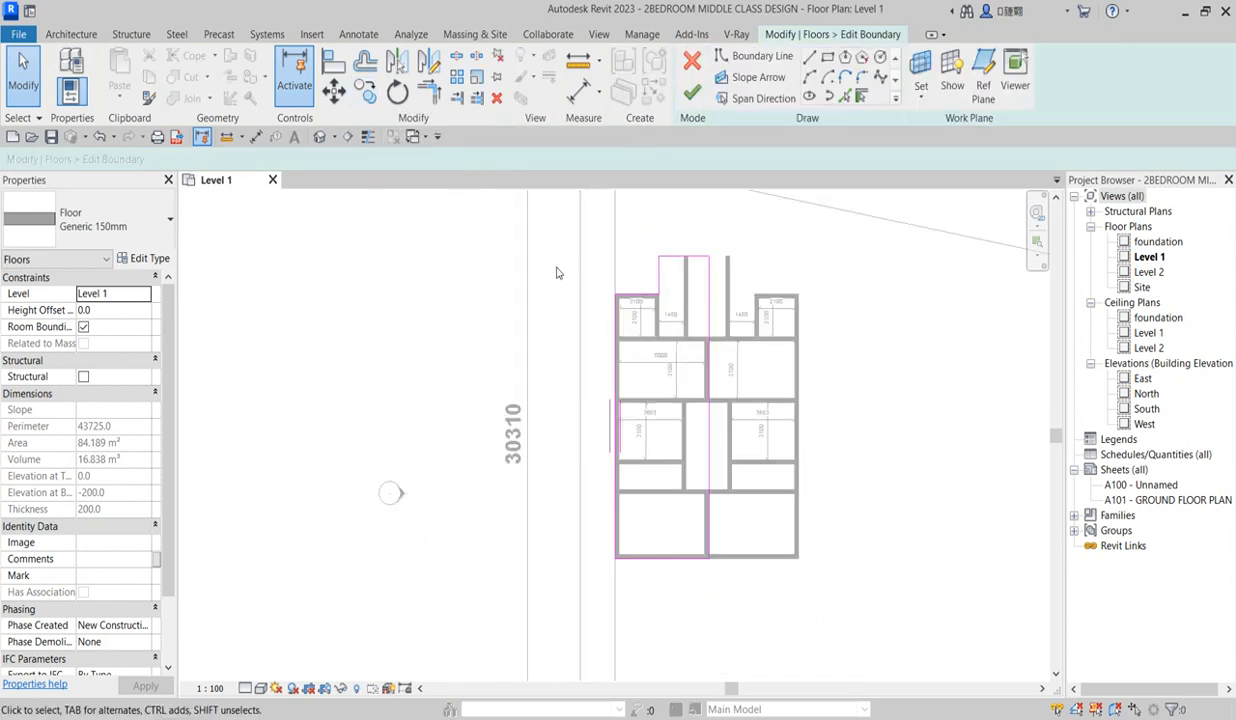
{"action": "mouse_move", "coordinate": [564, 209]}
{"action": "left_mouse_down"}
{"action": "mouse_move", "coordinate": [668, 625]}
{"action": "mouse_move", "coordinate": [688, 630]}
{"action": "left_mouse_up"}
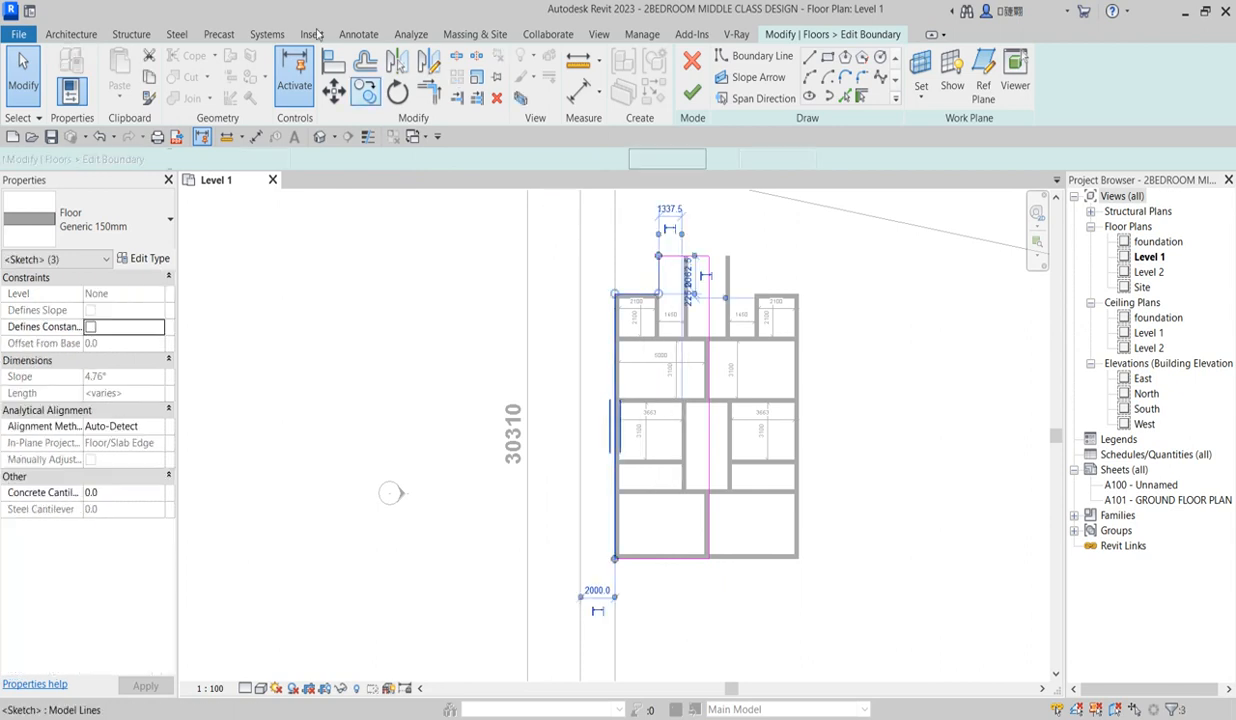
{"action": "left_click", "coordinate": [432, 62]}
{"action": "scroll", "coordinate": [705, 330], "scroll_direction": "up", "scroll_amount": 8}
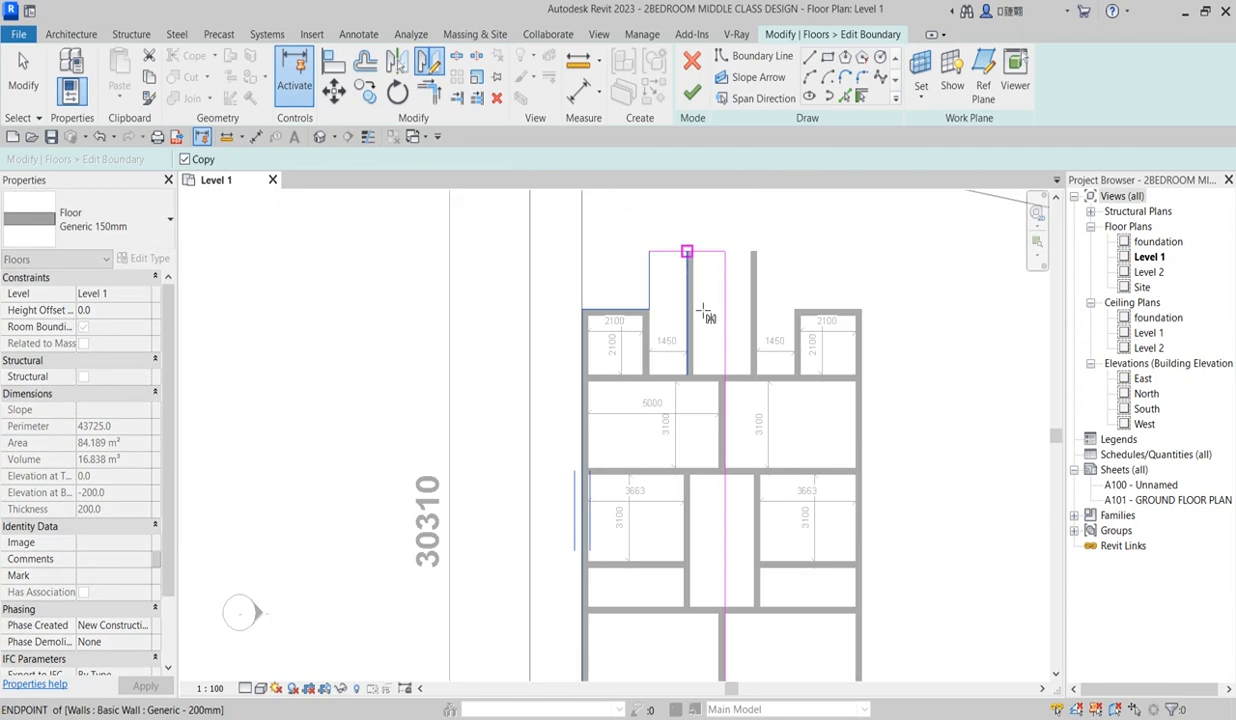
{"action": "left_click", "coordinate": [721, 371]}
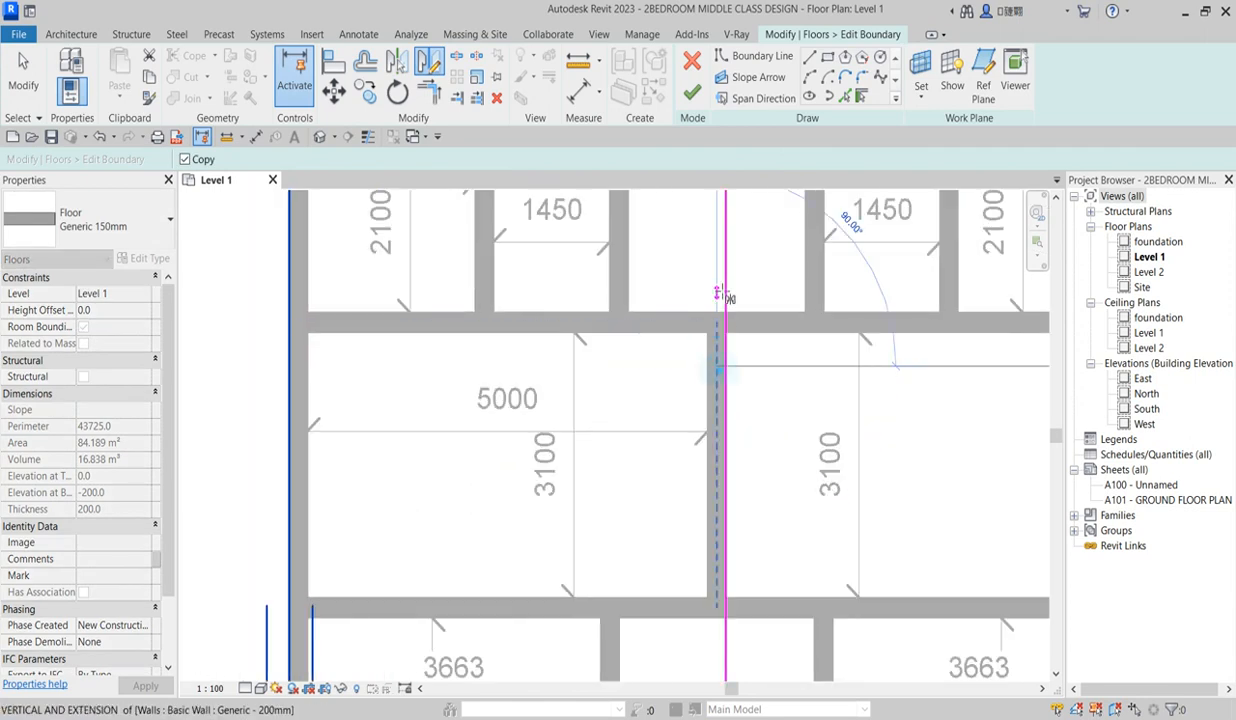
{"action": "left_click", "coordinate": [726, 288]}
{"action": "scroll", "coordinate": [698, 371], "scroll_direction": "down", "scroll_amount": 6}
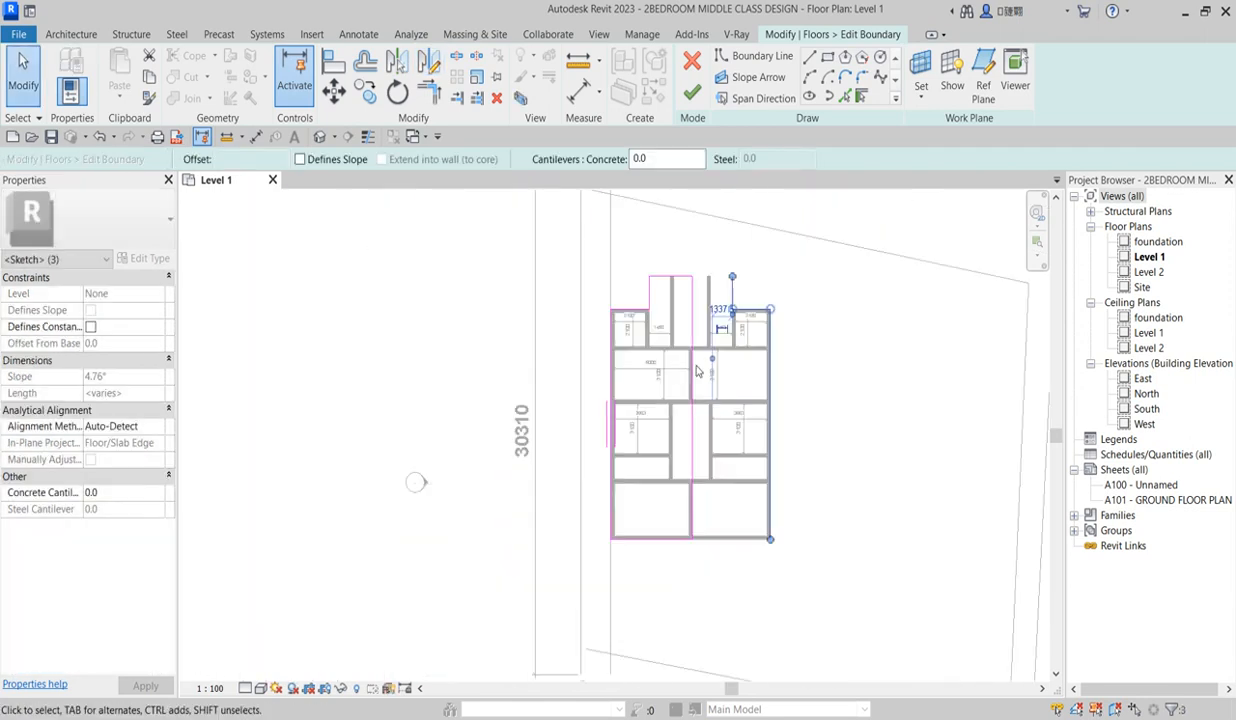
{"action": "left_click", "coordinate": [775, 258]}
Delete the floor's central boundary line, join its top and bottom lines to the mirrored right-side lines, and finish the floor edit
{"action": "left_click", "coordinate": [692, 305]}
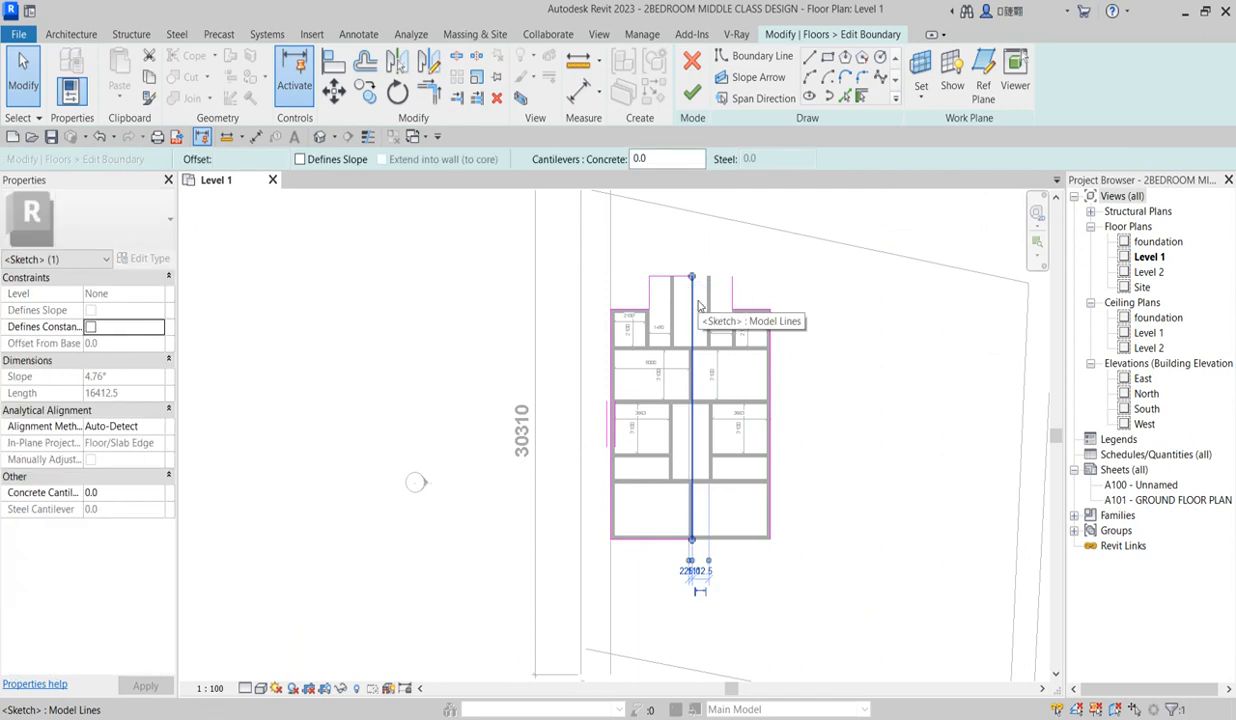
{"action": "key", "text": "Delete"}
{"action": "left_click", "coordinate": [428, 92]}
{"action": "left_click", "coordinate": [664, 270]}
{"action": "left_click", "coordinate": [735, 289]}
{"action": "left_click", "coordinate": [670, 536]}
{"action": "left_click", "coordinate": [768, 516]}
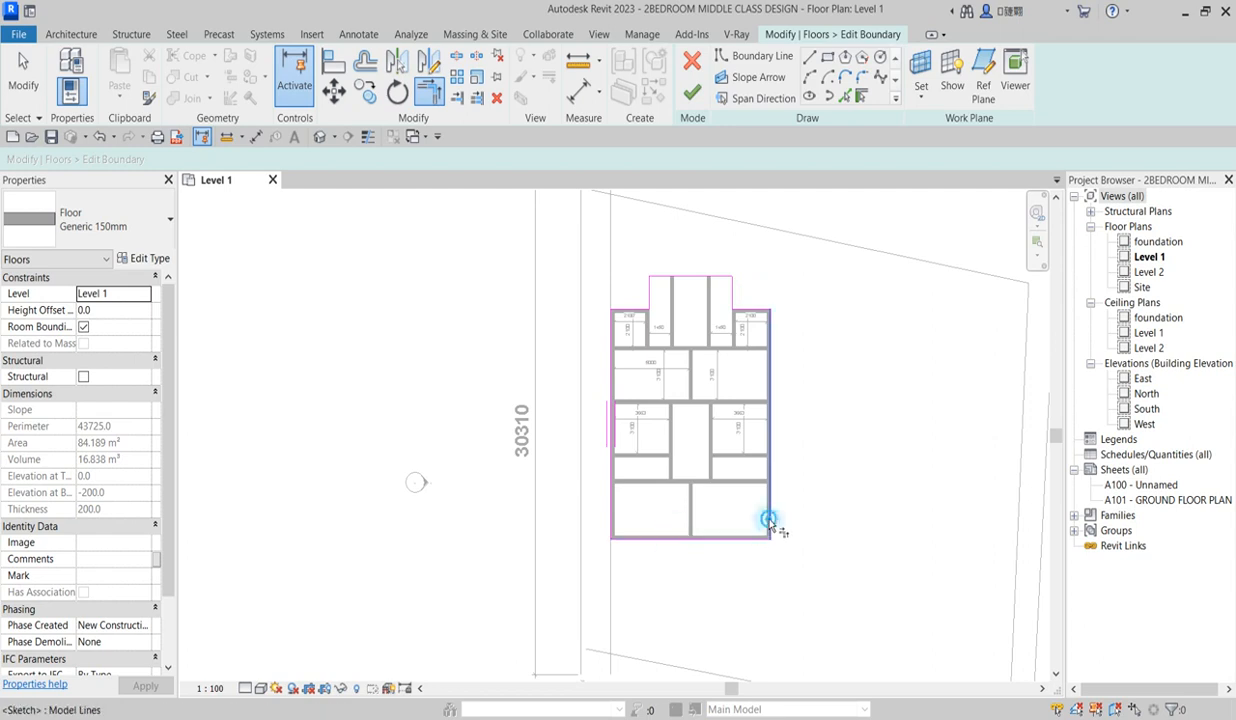
{"action": "left_click", "coordinate": [692, 94]}
{"action": "left_click", "coordinate": [807, 313]}
Extend the central wall between the 5000-wide rooms down through the corridor to meet the lower dividing wall
{"action": "scroll", "coordinate": [712, 402], "scroll_direction": "up", "scroll_amount": 4}
{"action": "left_click", "coordinate": [669, 355]}
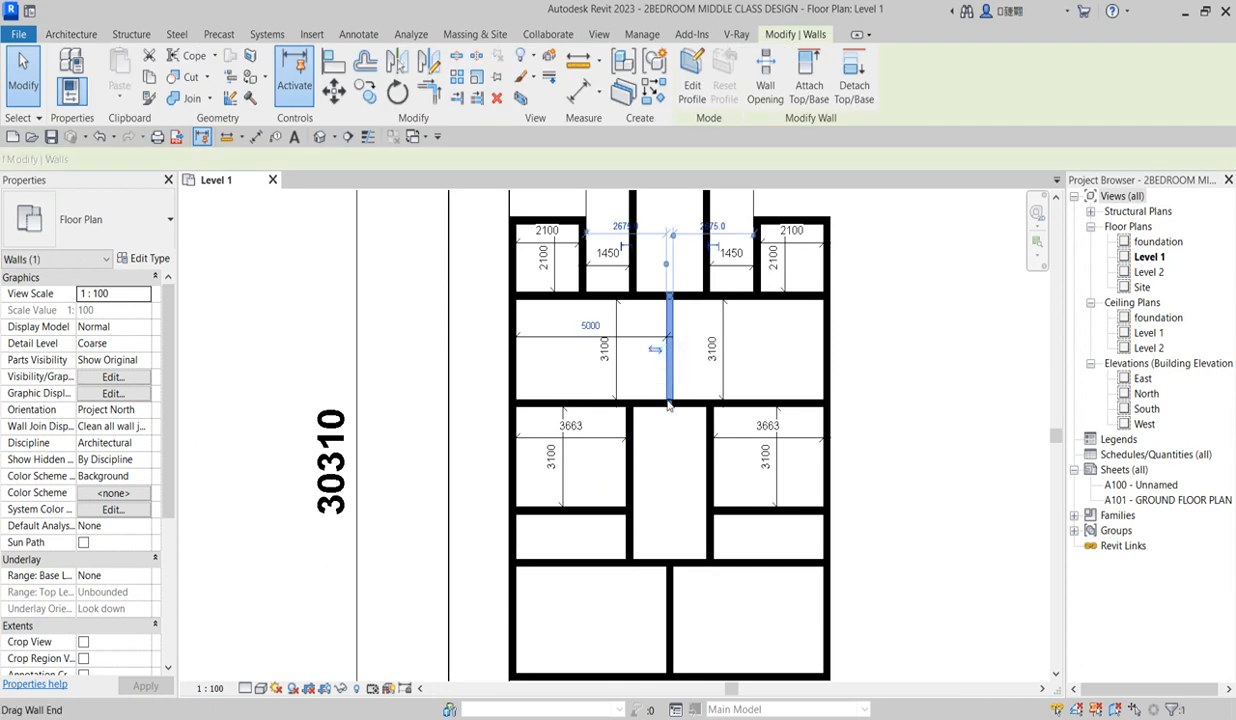
{"action": "left_click_drag", "start_coordinate": [669, 405], "coordinate": [670, 568]}
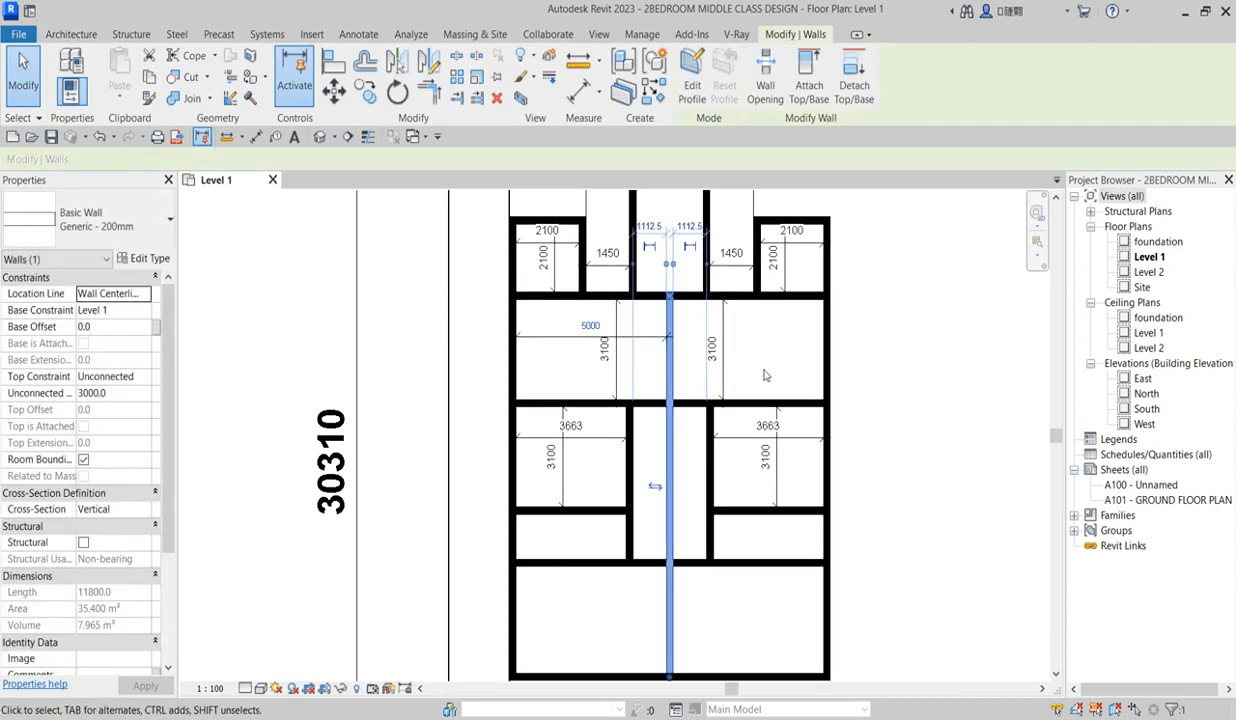
{"action": "left_click", "coordinate": [784, 345]}
Shorten the horizontal walls below the 5000-wide rooms on both sides to the corridor walls, opening each room to its corridor
{"action": "scroll", "coordinate": [679, 502], "scroll_direction": "up", "scroll_amount": 2}
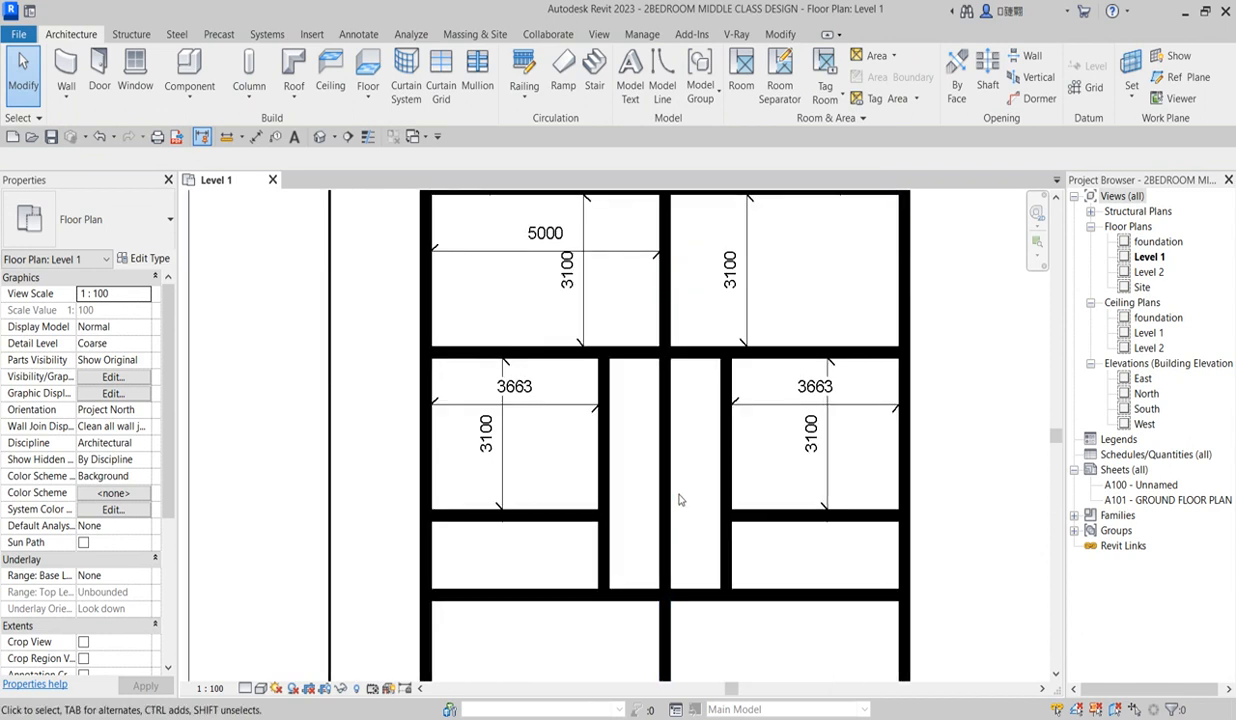
{"action": "left_click", "coordinate": [695, 352]}
{"action": "scroll", "coordinate": [700, 353], "scroll_direction": "up", "scroll_amount": 2}
{"action": "left_click_drag", "start_coordinate": [664, 353], "coordinate": [745, 354]}
{"action": "left_click", "coordinate": [613, 360]}
{"action": "left_click_drag", "start_coordinate": [663, 353], "coordinate": [622, 405]}
{"action": "left_click", "coordinate": [622, 405]}
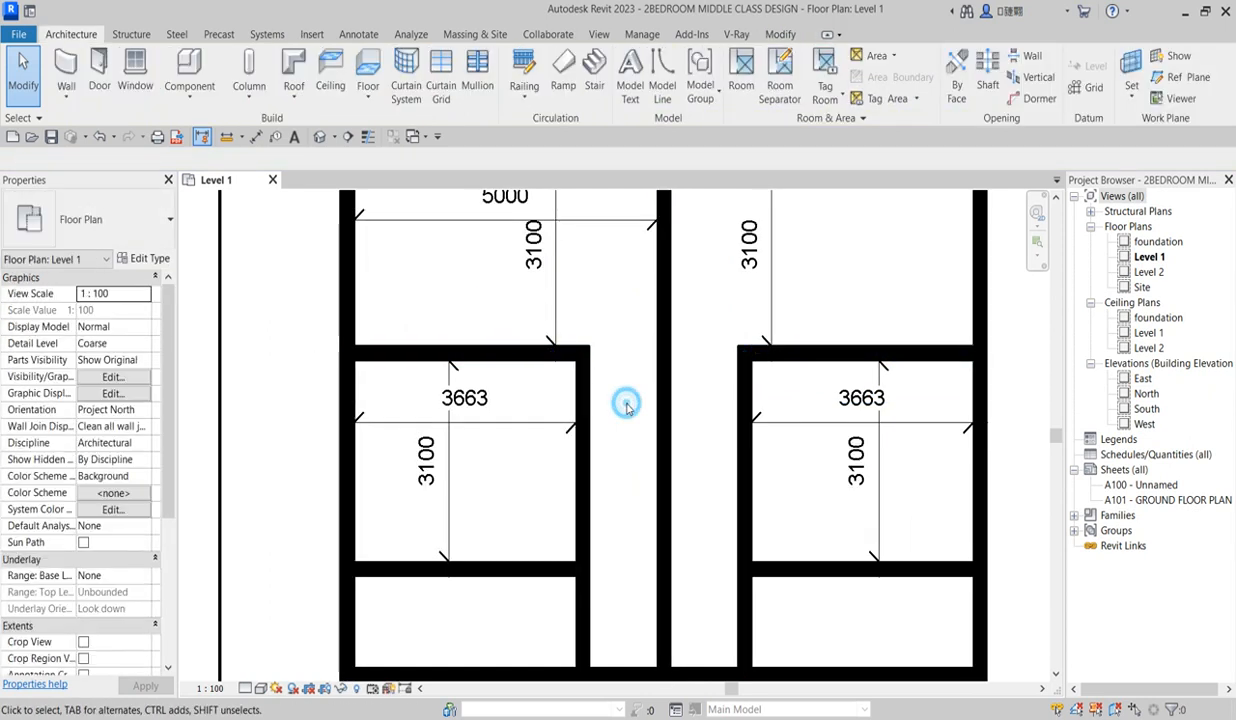
Examine the paired units' wall layout, the upper extension walls and the building's position within the plot boundaries
{"action": "scroll", "coordinate": [628, 405], "scroll_direction": "down", "scroll_amount": 2}
{"action": "scroll", "coordinate": [628, 433], "scroll_direction": "down", "scroll_amount": 1}
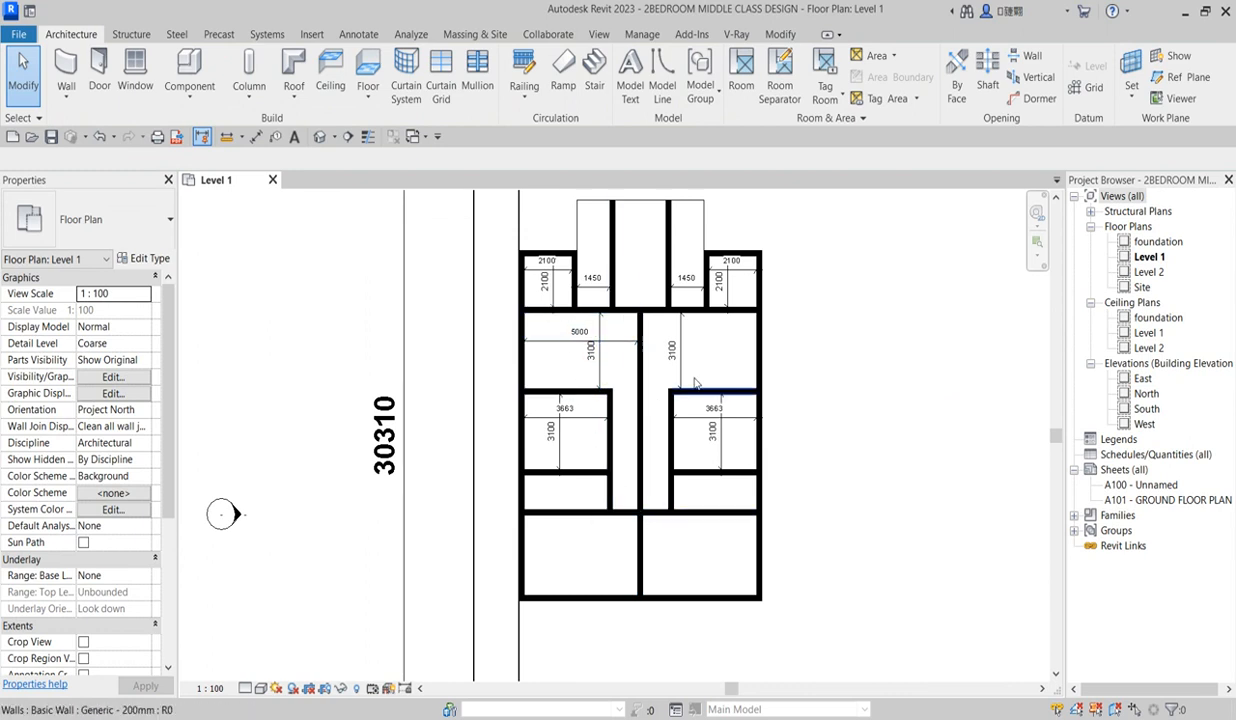
{"action": "scroll", "coordinate": [696, 332], "scroll_direction": "down", "scroll_amount": 2}
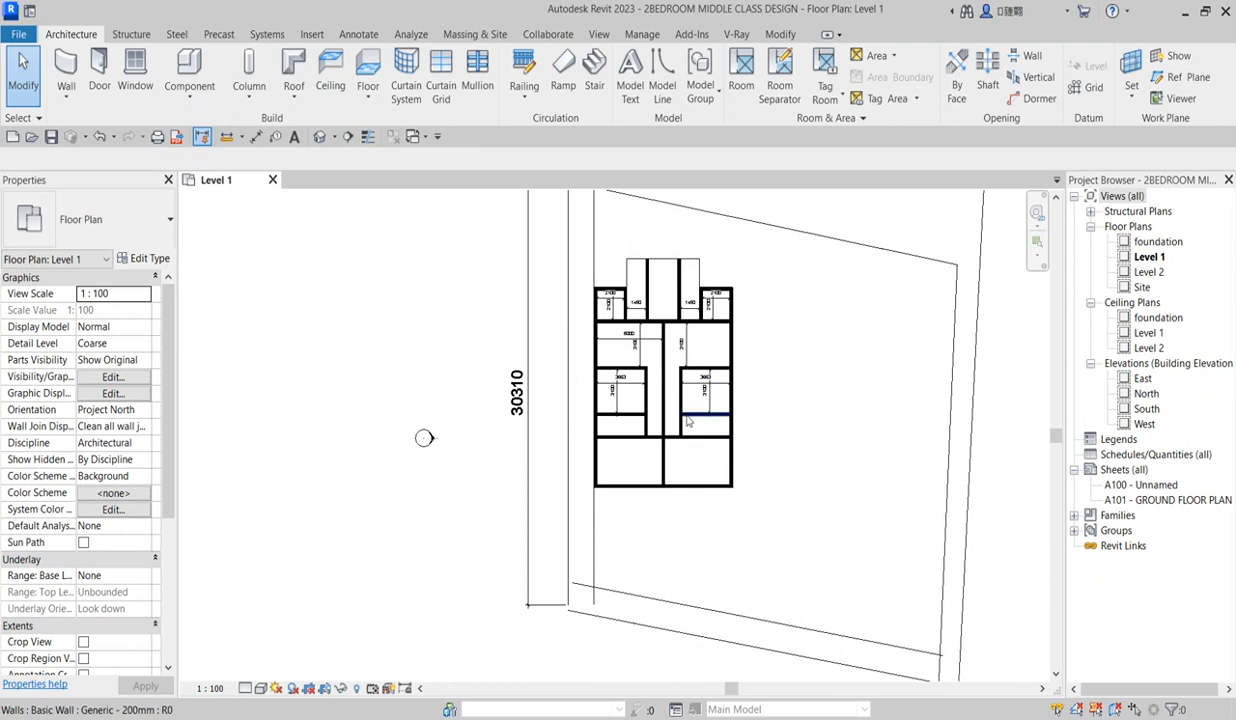
{"action": "scroll", "coordinate": [650, 286], "scroll_direction": "up", "scroll_amount": 3}
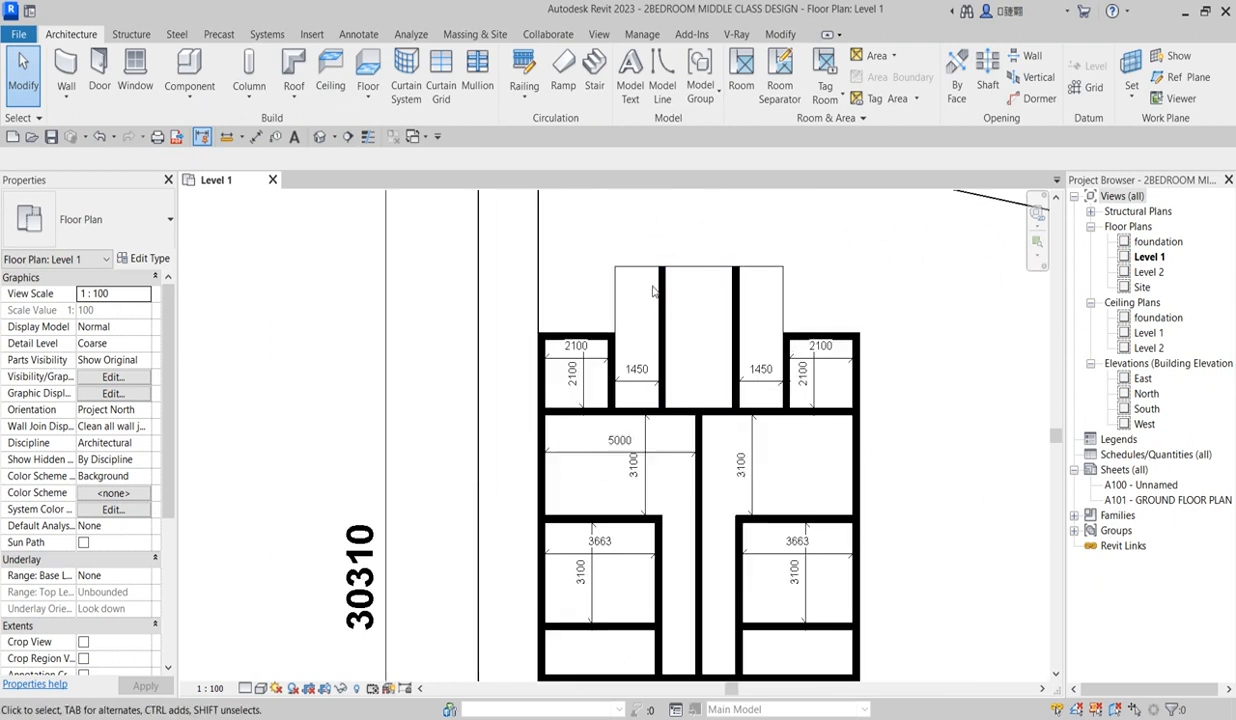
{"action": "scroll", "coordinate": [649, 286], "scroll_direction": "up", "scroll_amount": 2}
{"action": "left_click", "coordinate": [660, 295]}
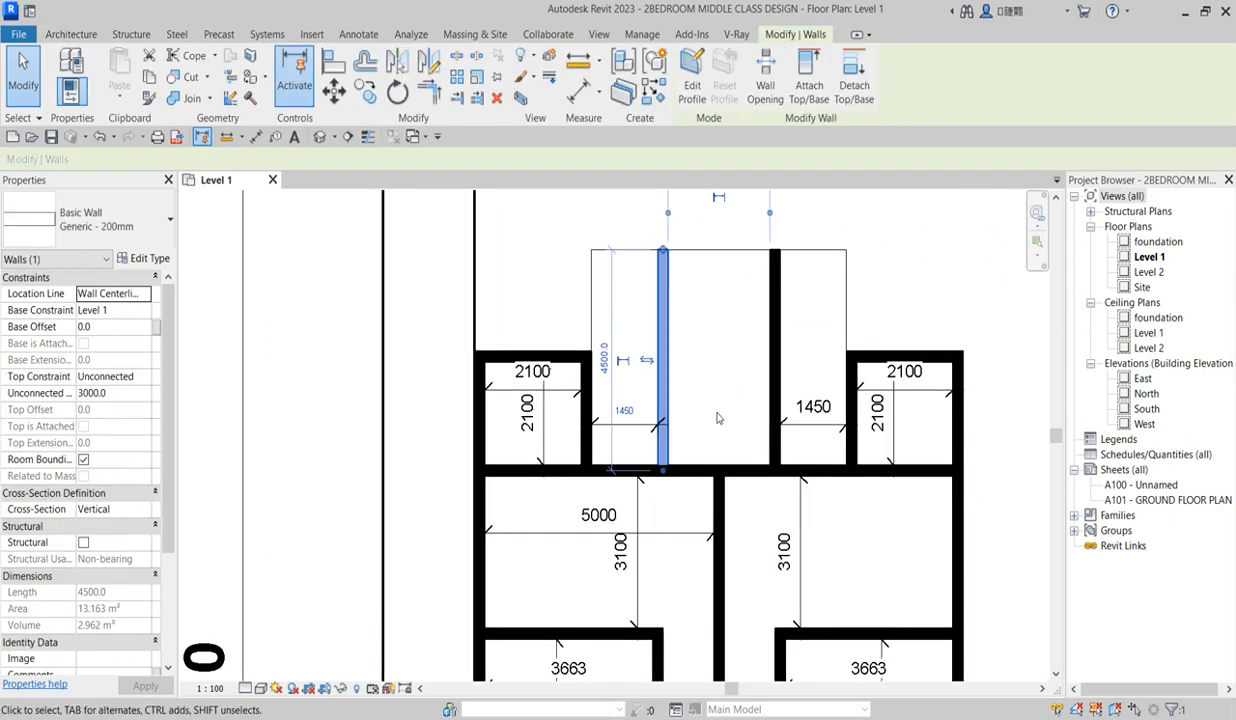
{"action": "scroll", "coordinate": [710, 340], "scroll_direction": "down", "scroll_amount": 4}
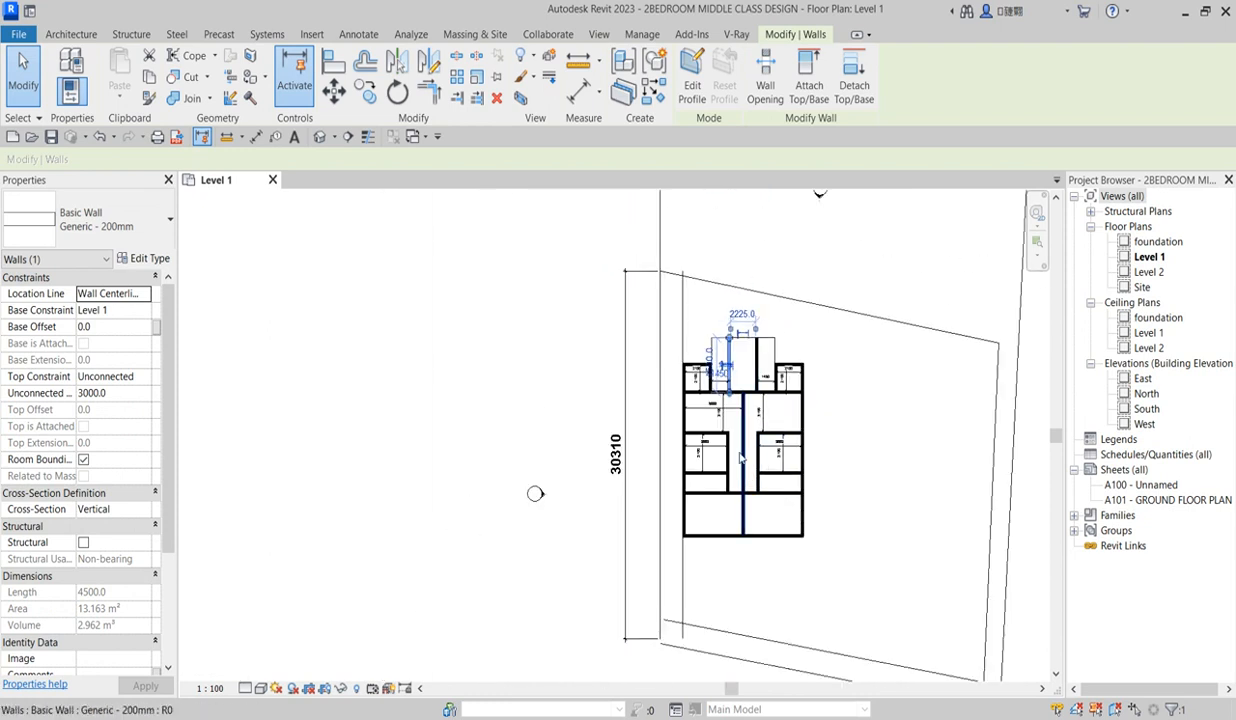
{"action": "scroll", "coordinate": [723, 368], "scroll_direction": "up", "scroll_amount": 2}
{"action": "scroll", "coordinate": [740, 320], "scroll_direction": "down", "scroll_amount": 2}
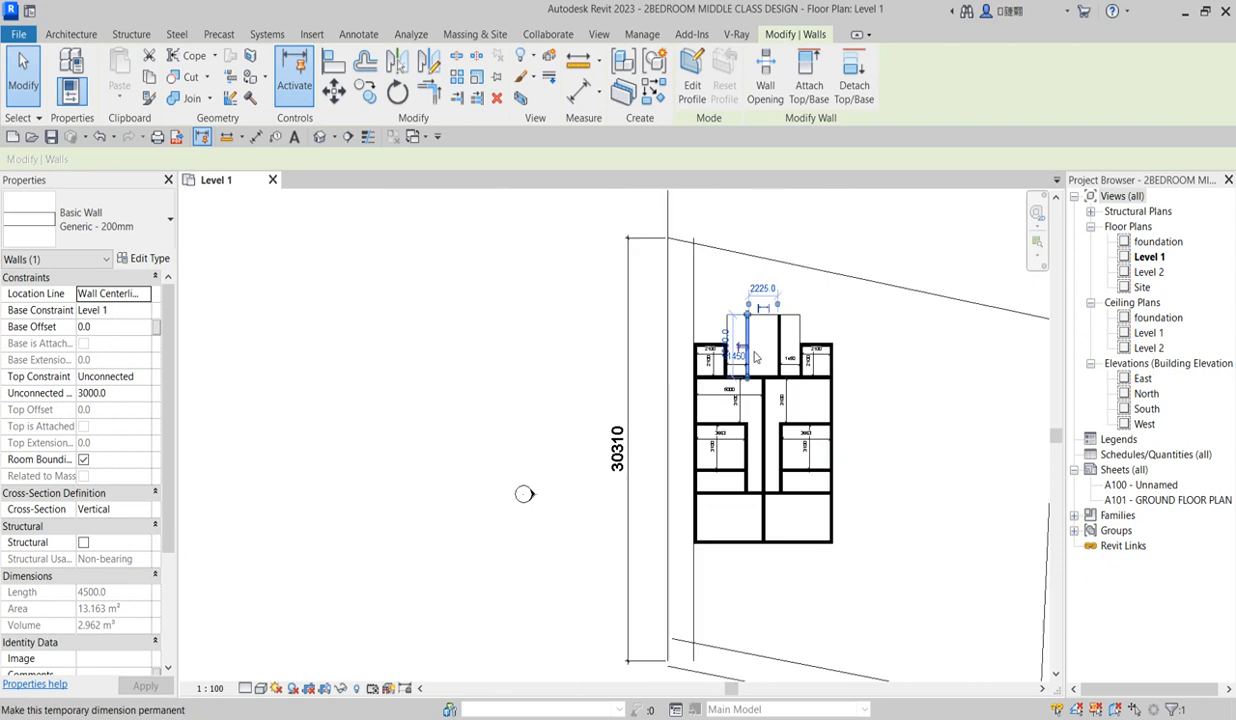
{"action": "scroll", "coordinate": [783, 560], "scroll_direction": "down", "scroll_amount": 2}
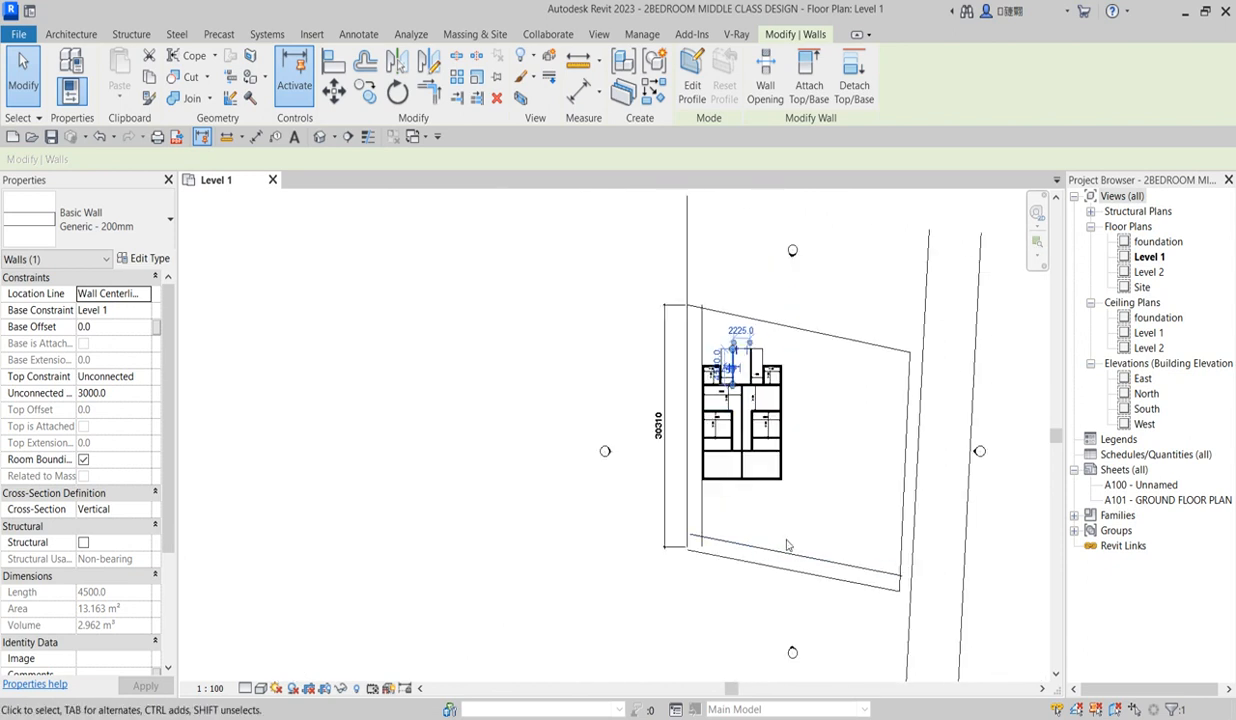
{"action": "scroll", "coordinate": [786, 545], "scroll_direction": "up", "scroll_amount": 2}
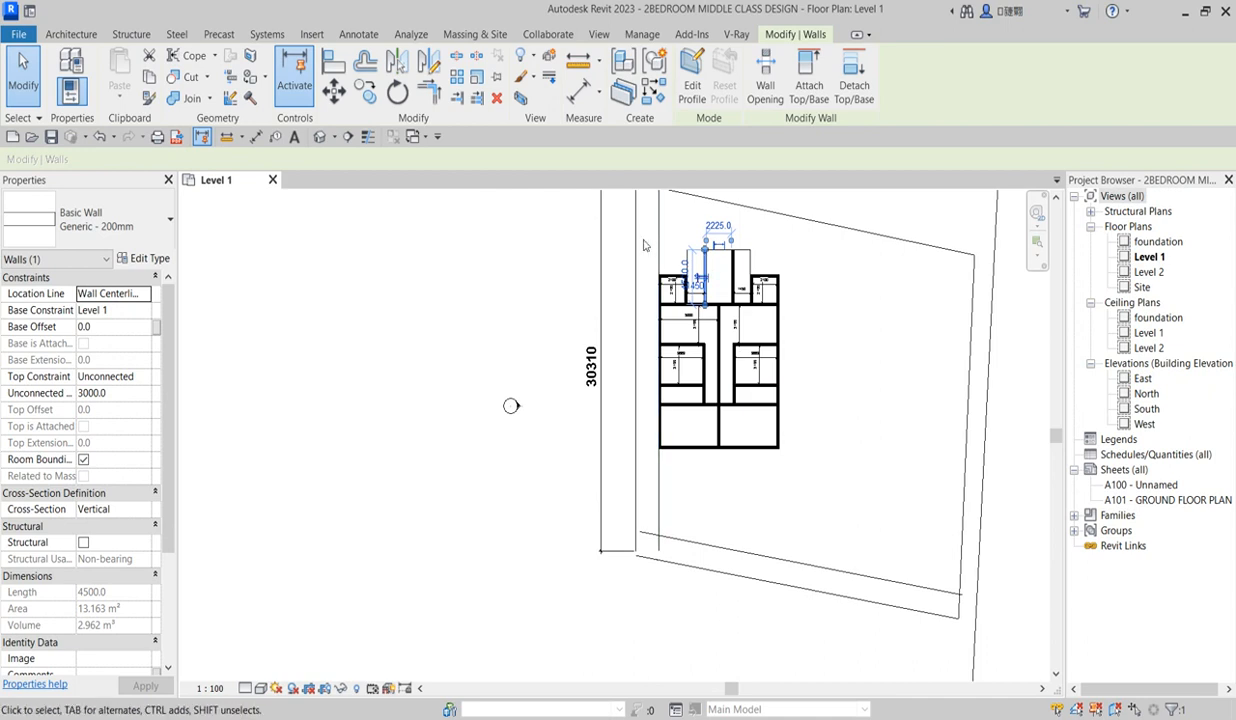
{"action": "scroll", "coordinate": [690, 268], "scroll_direction": "up", "scroll_amount": 2}
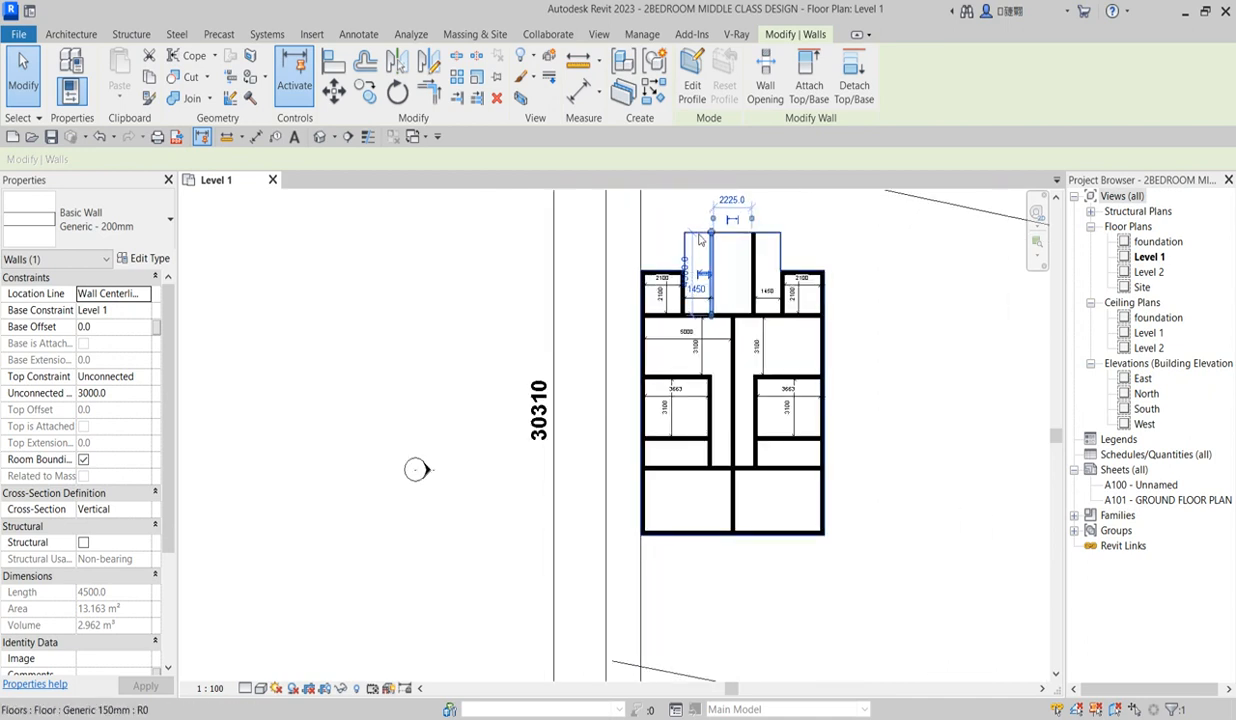
{"action": "left_click", "coordinate": [662, 201]}
{"action": "scroll", "coordinate": [727, 325], "scroll_direction": "up", "scroll_amount": 1}
{"action": "scroll", "coordinate": [697, 512], "scroll_direction": "down", "scroll_amount": 1}
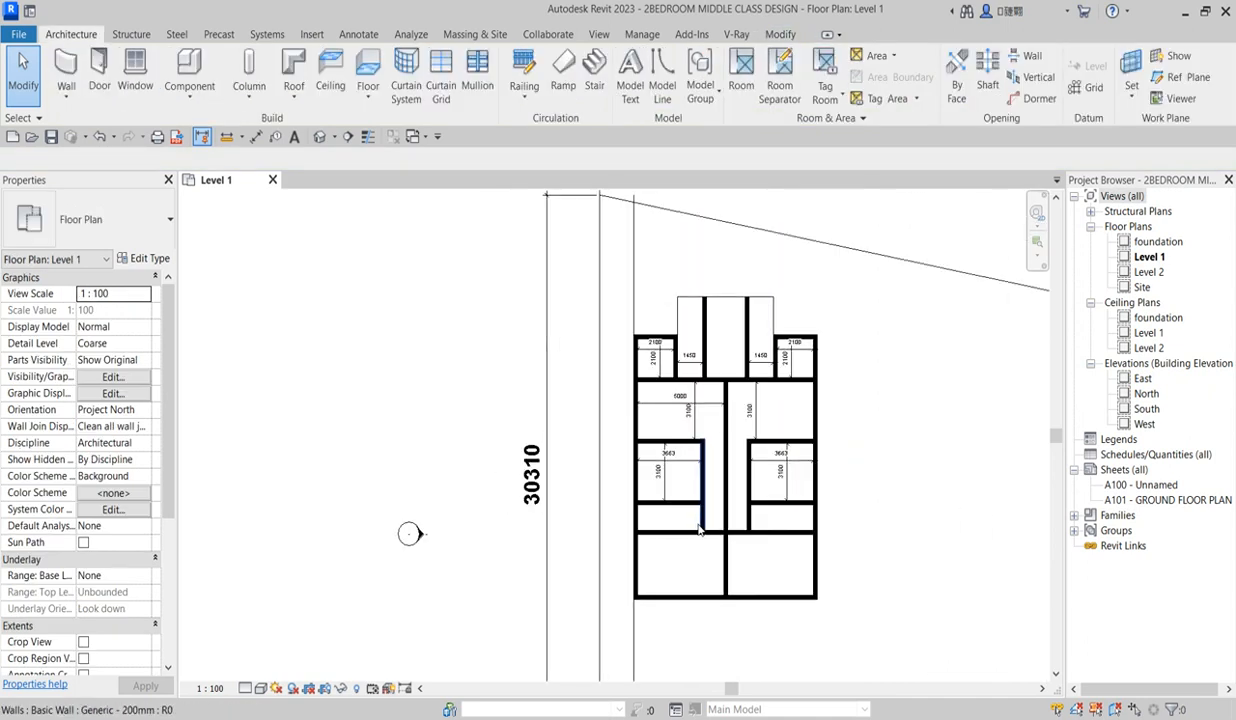
{"action": "scroll", "coordinate": [697, 512], "scroll_direction": "up", "scroll_amount": 1}
{"action": "scroll", "coordinate": [697, 512], "scroll_direction": "down", "scroll_amount": 1}
{"action": "scroll", "coordinate": [697, 512], "scroll_direction": "down", "scroll_amount": 1}
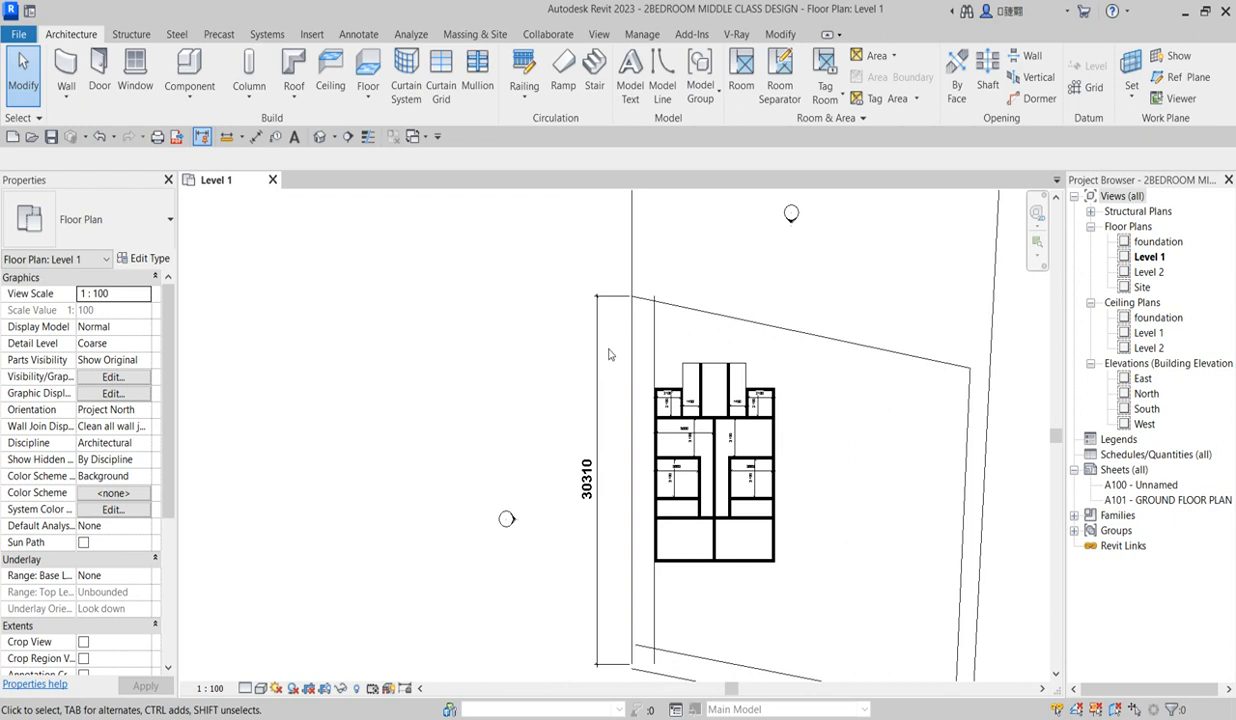
Rotate a copy of both units' walls, dimensions and floor about a centre placed just below the building's lower-right corner
{"action": "left_click_drag", "start_coordinate": [612, 348], "coordinate": [790, 614]}
{"action": "left_click", "coordinate": [397, 90]}
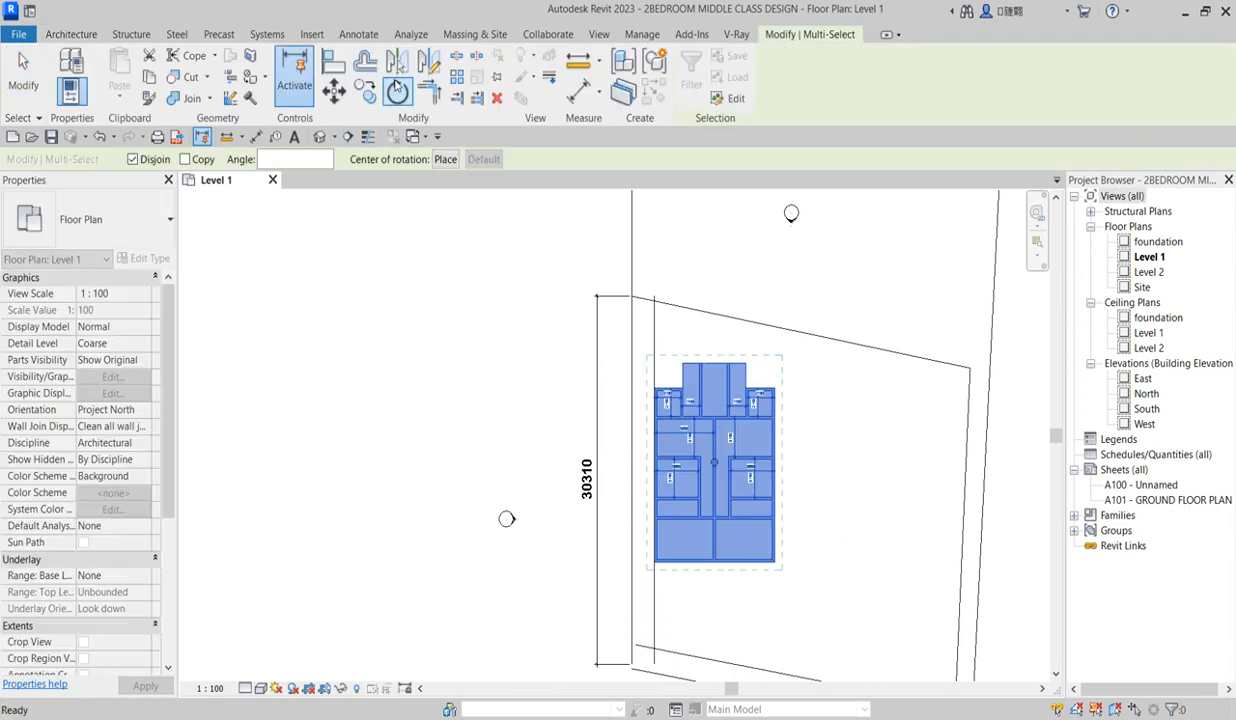
{"action": "left_click", "coordinate": [187, 160]}
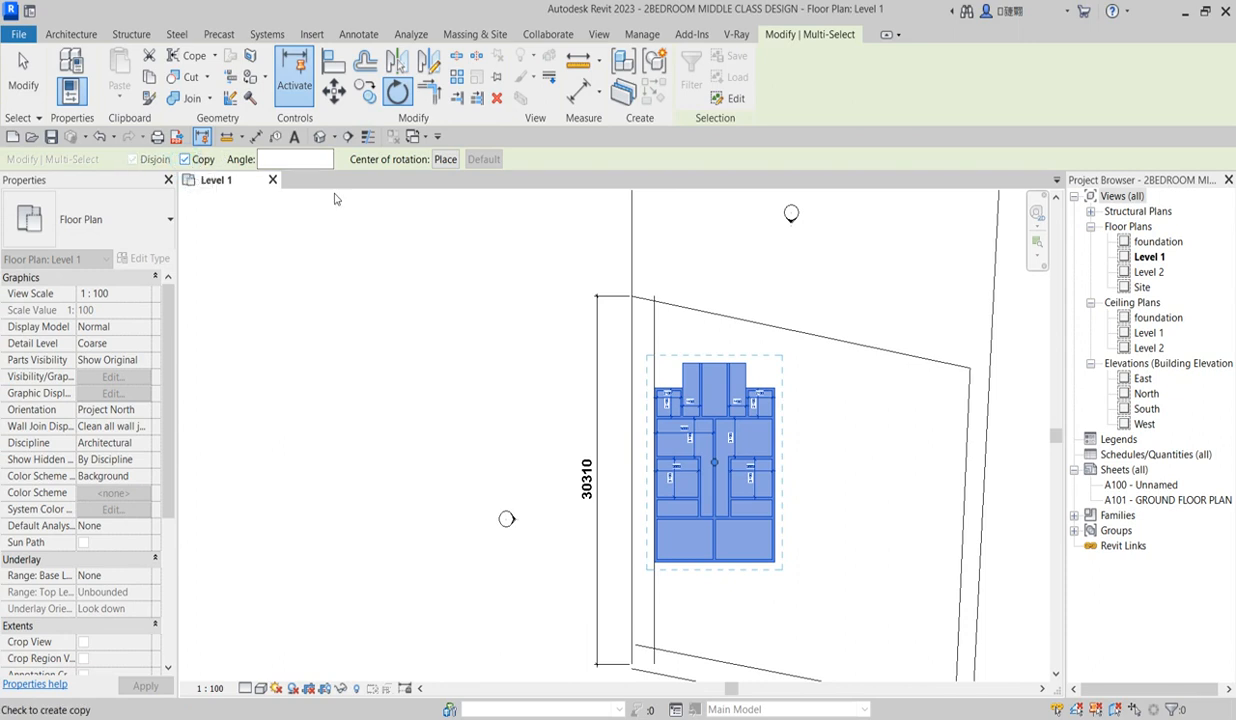
{"action": "left_click_drag", "start_coordinate": [714, 466], "coordinate": [774, 563]}
{"action": "scroll", "coordinate": [773, 596], "scroll_direction": "up", "scroll_amount": 8}
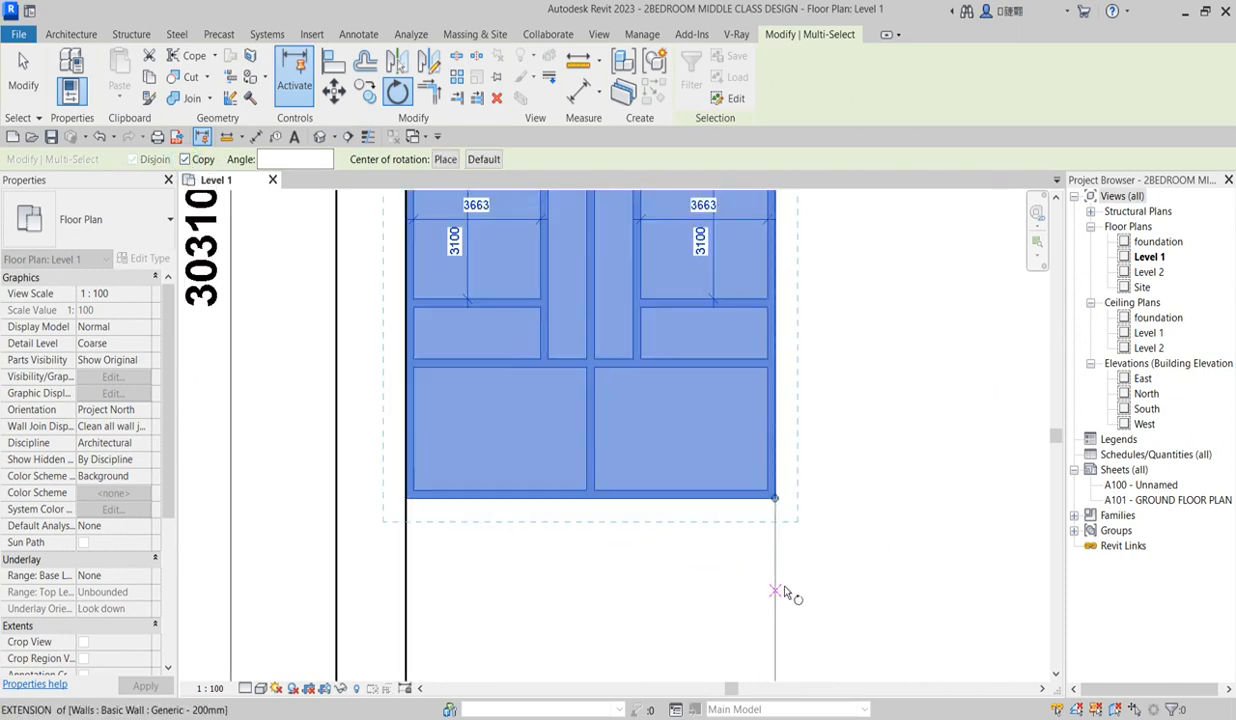
{"action": "left_click_drag", "start_coordinate": [770, 484], "coordinate": [770, 571]}
{"action": "scroll", "coordinate": [768, 517], "scroll_direction": "down", "scroll_amount": 8}
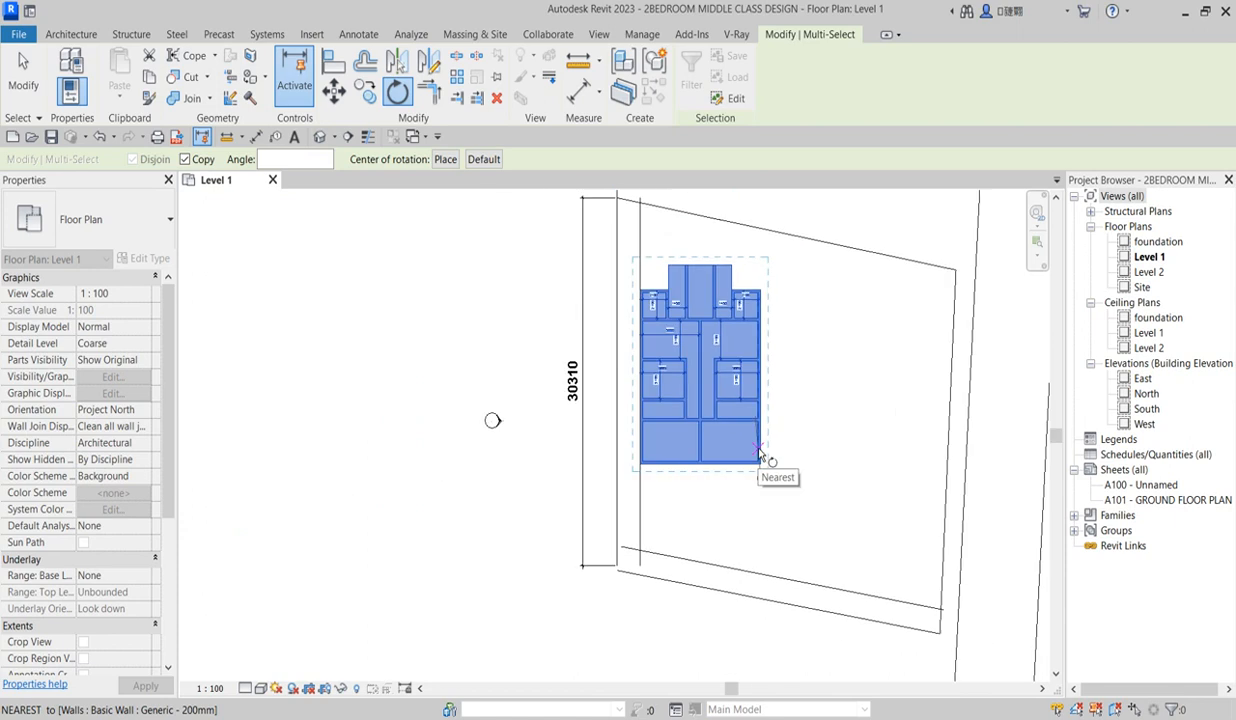
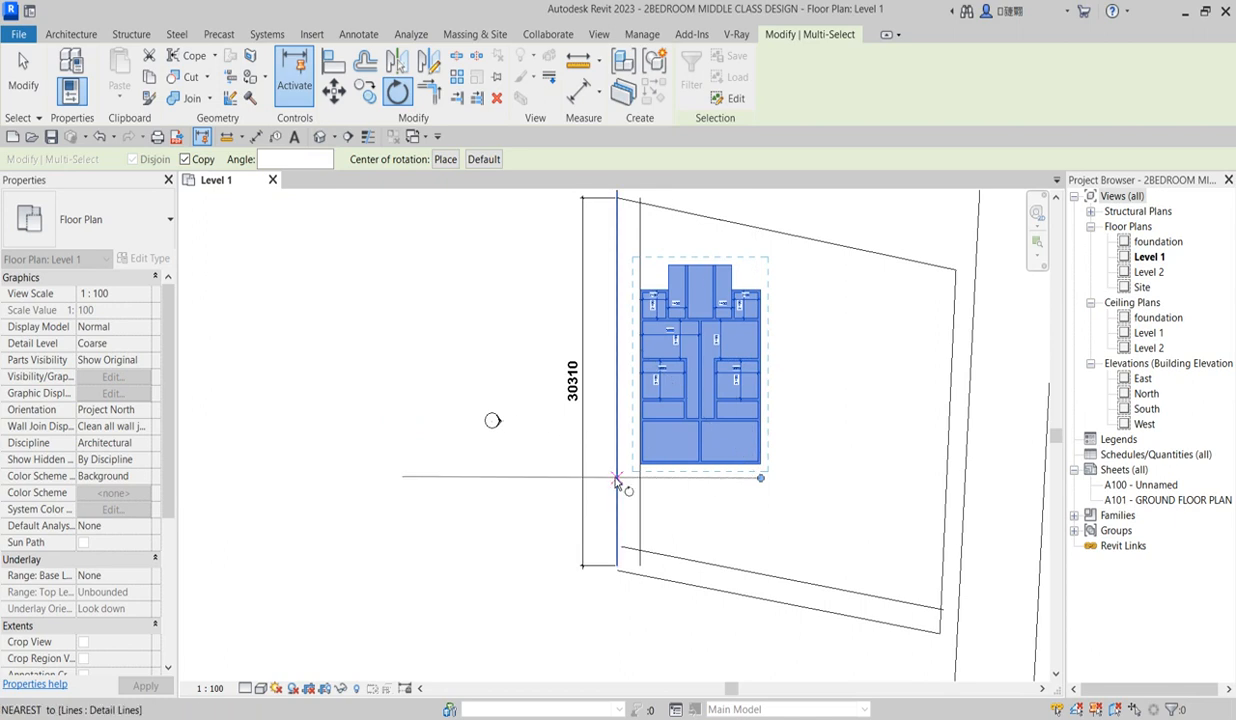
Rotate a copy of the house plan 90° clockwise and move it to meet the original's lower-right corner
{"action": "left_click", "coordinate": [540, 489]}
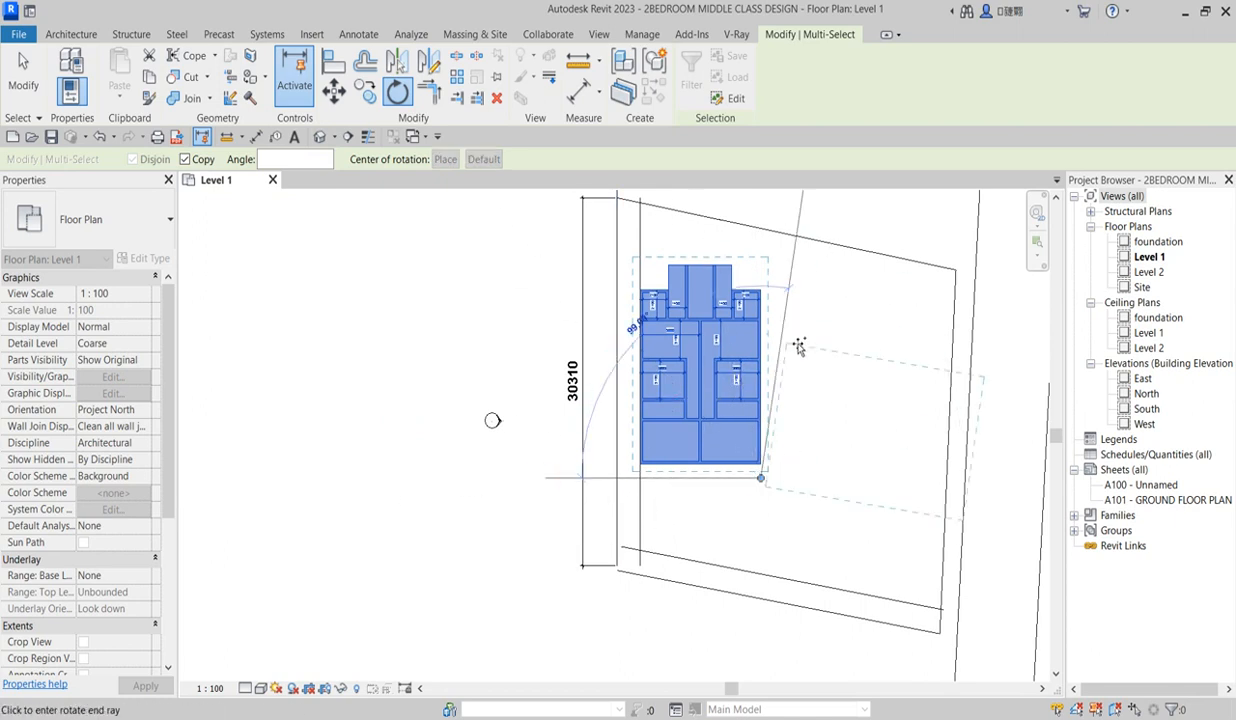
{"action": "left_click", "coordinate": [765, 259]}
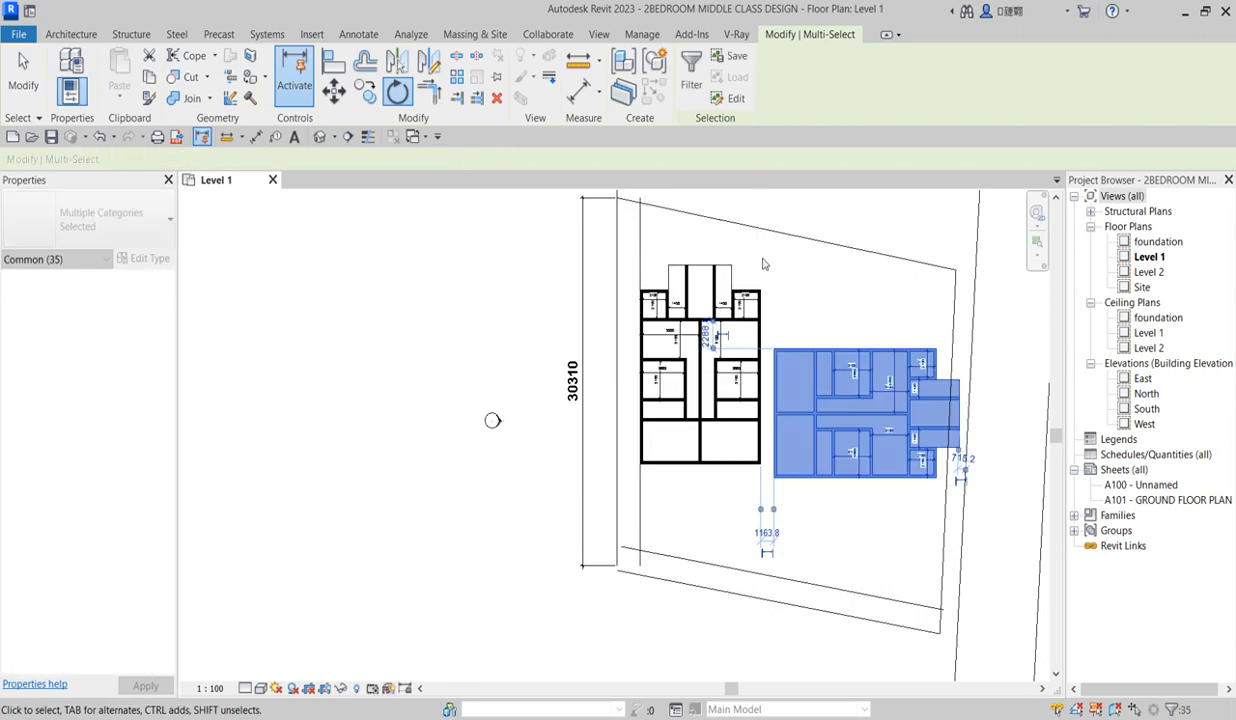
{"action": "left_click", "coordinate": [334, 90]}
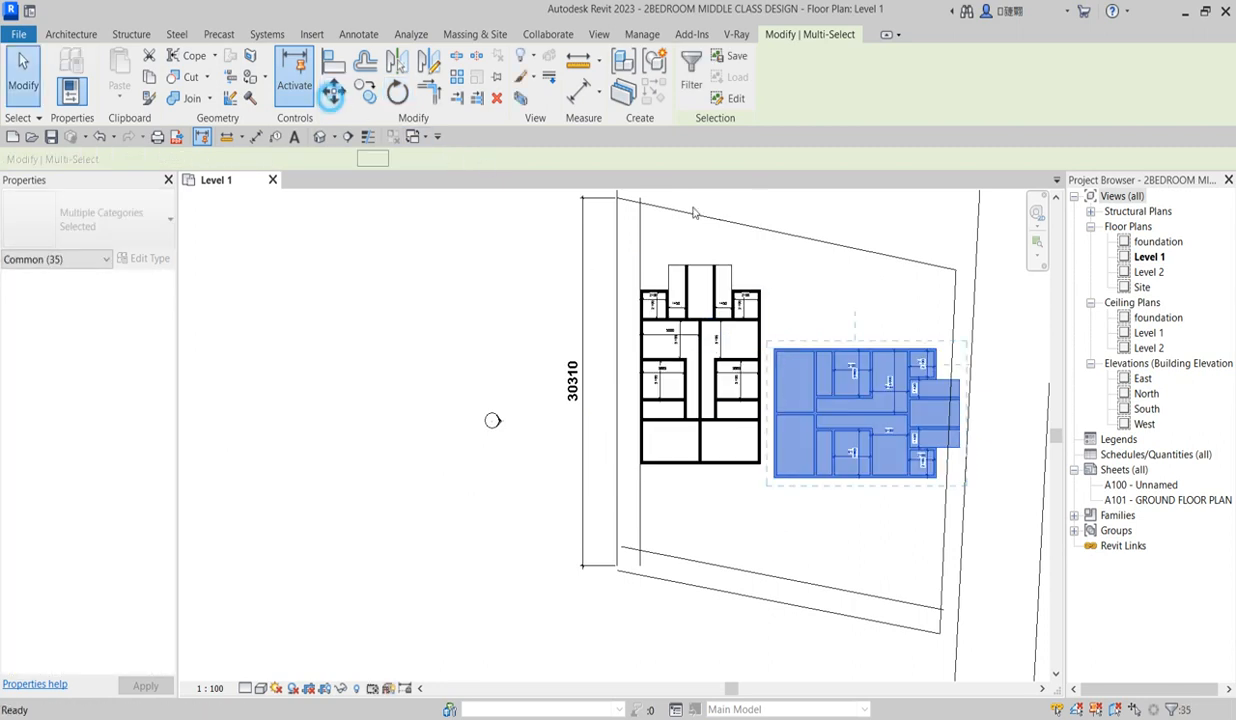
{"action": "scroll", "coordinate": [777, 369], "scroll_direction": "up", "scroll_amount": 2}
{"action": "left_click", "coordinate": [773, 336]}
{"action": "scroll", "coordinate": [734, 600], "scroll_direction": "up", "scroll_amount": 1}
{"action": "scroll", "coordinate": [756, 541], "scroll_direction": "up", "scroll_amount": 1}
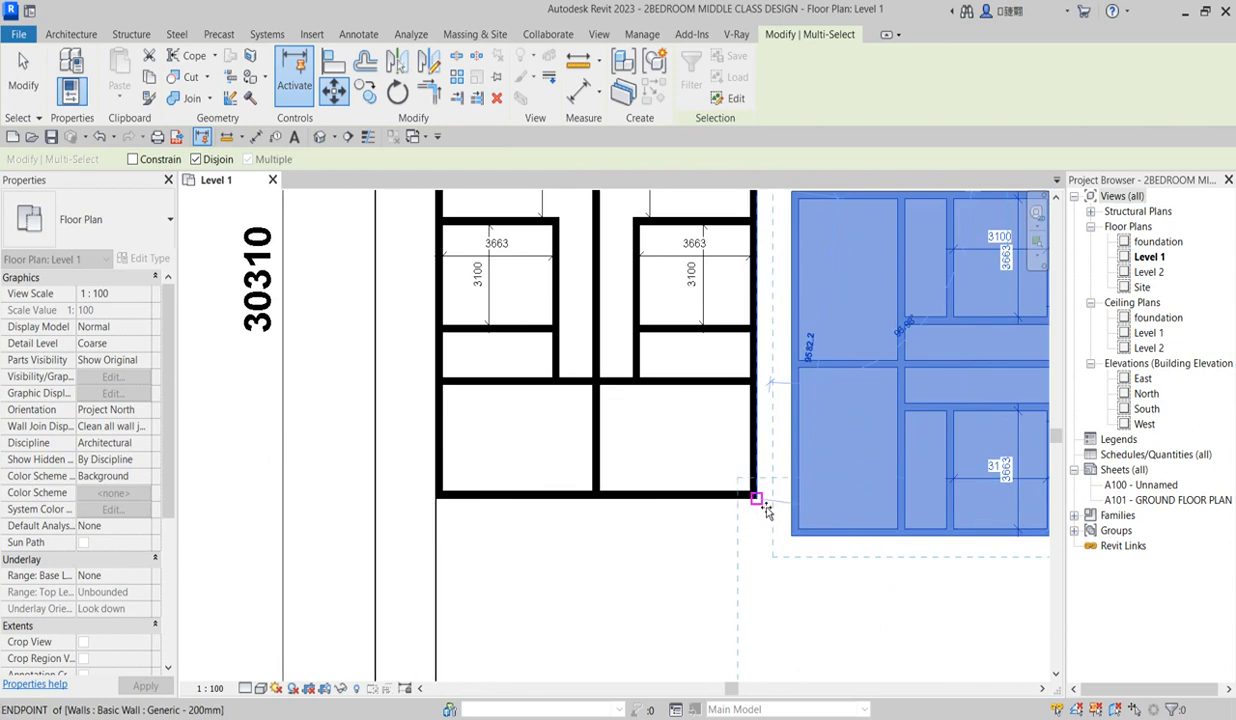
{"action": "left_click", "coordinate": [757, 498]}
Examine how the rotated copy sits against the plot boundary and setback lines
{"action": "scroll", "coordinate": [790, 520], "scroll_direction": "down", "scroll_amount": 3}
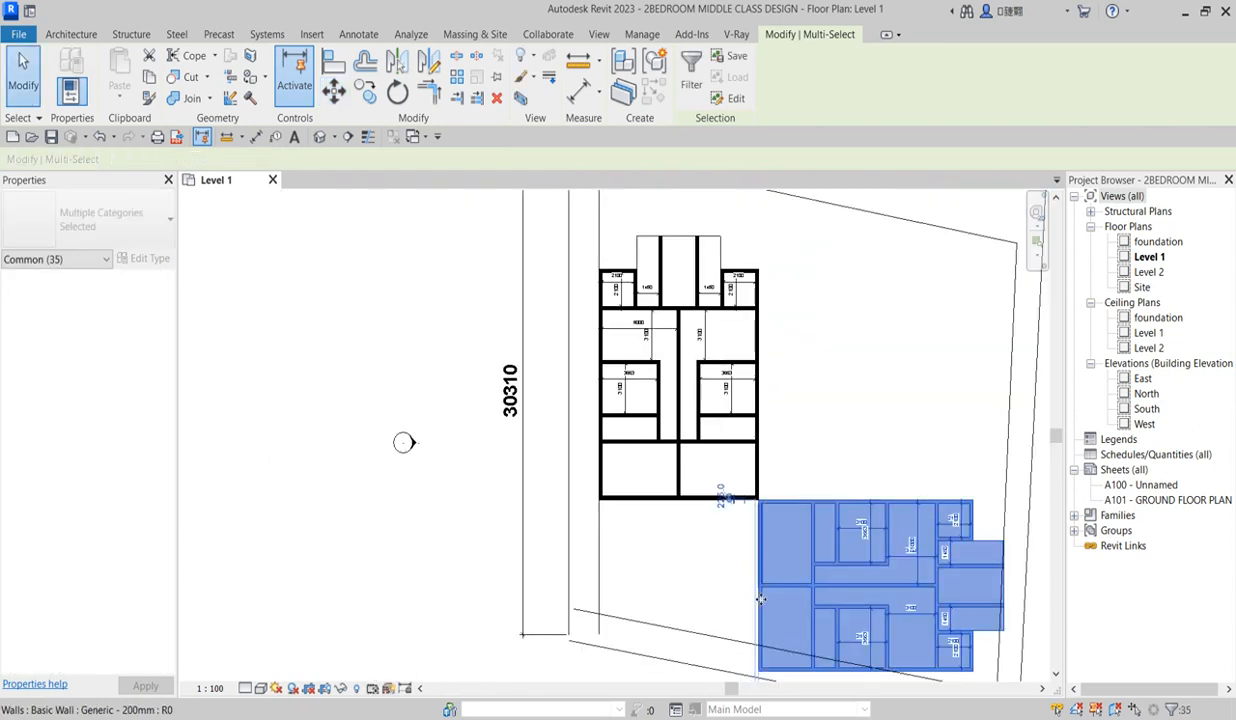
{"action": "scroll", "coordinate": [772, 600], "scroll_direction": "down", "scroll_amount": 2}
{"action": "scroll", "coordinate": [830, 605], "scroll_direction": "up", "scroll_amount": 2}
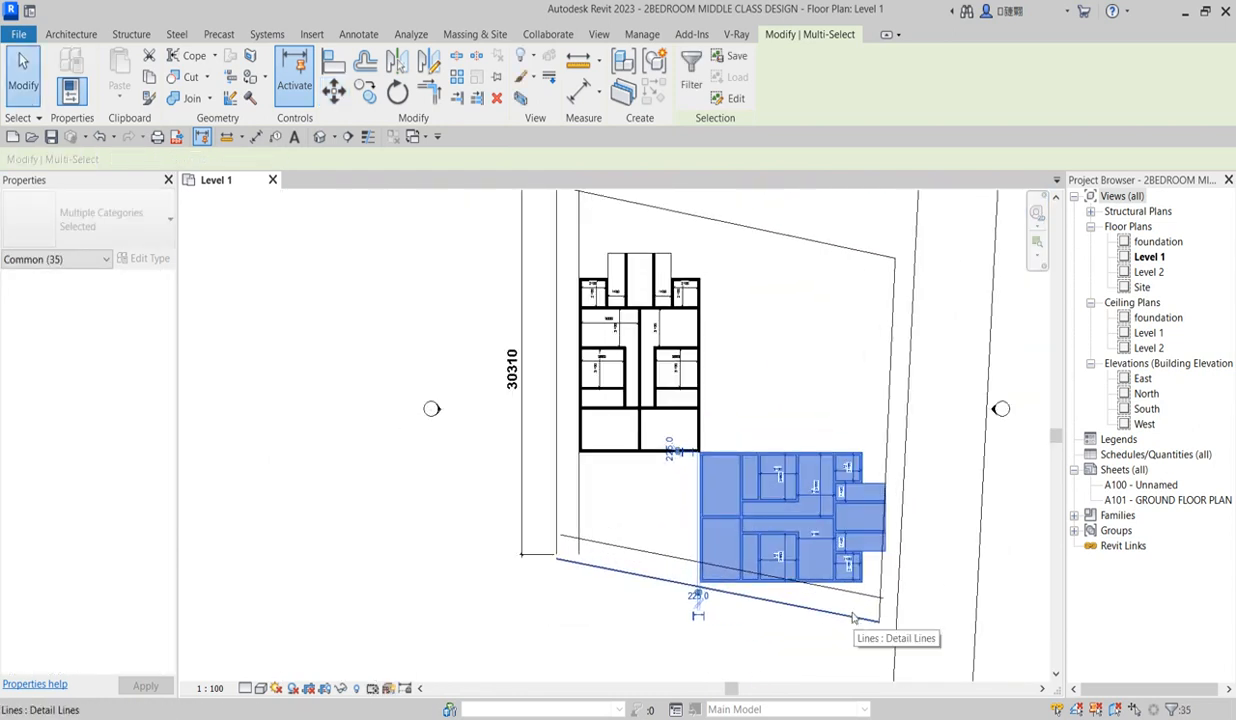
{"action": "scroll", "coordinate": [735, 430], "scroll_direction": "up", "scroll_amount": 2}
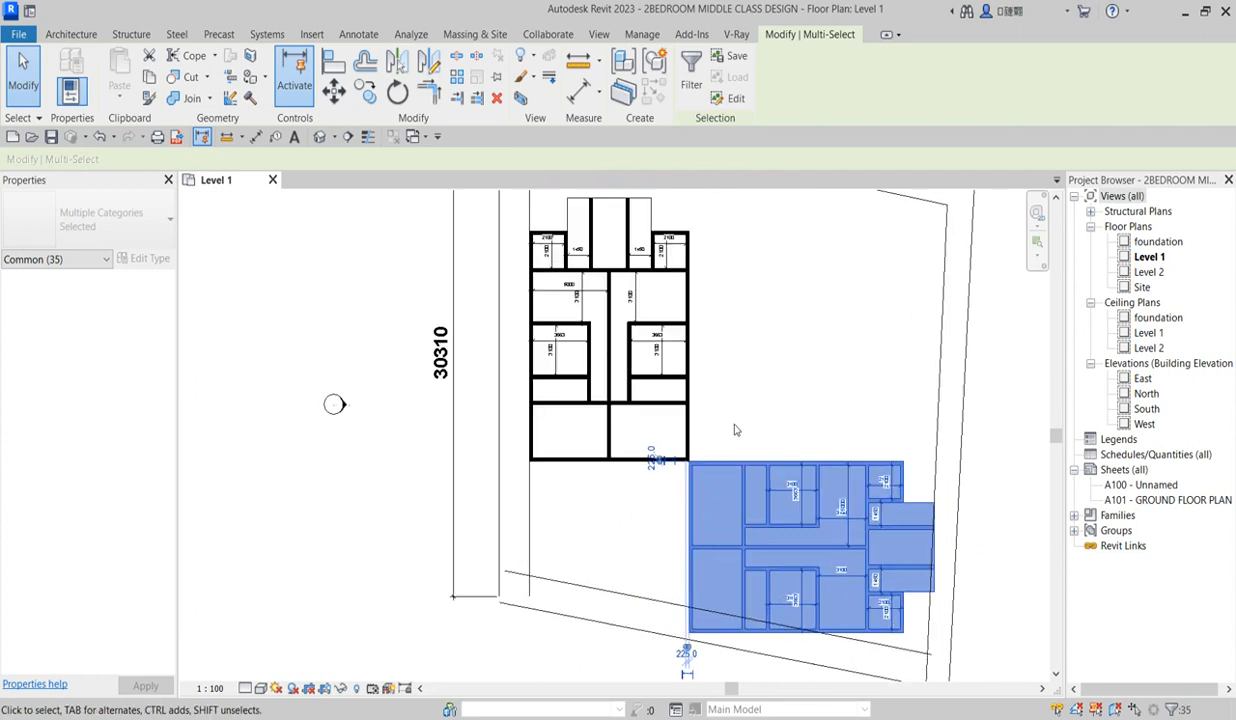
{"action": "scroll", "coordinate": [785, 620], "scroll_direction": "up", "scroll_amount": 1}
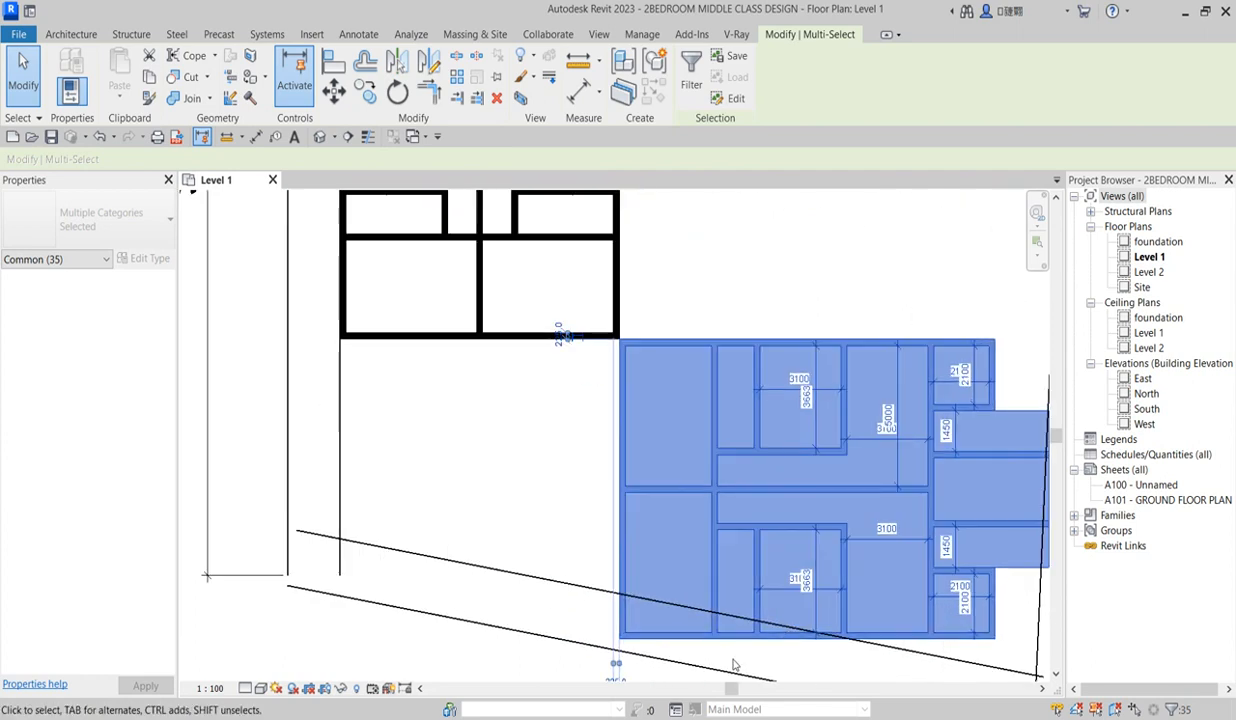
{"action": "scroll", "coordinate": [733, 663], "scroll_direction": "up", "scroll_amount": 1}
{"action": "scroll", "coordinate": [730, 640], "scroll_direction": "down", "scroll_amount": 3}
{"action": "scroll", "coordinate": [727, 550], "scroll_direction": "down", "scroll_amount": 1}
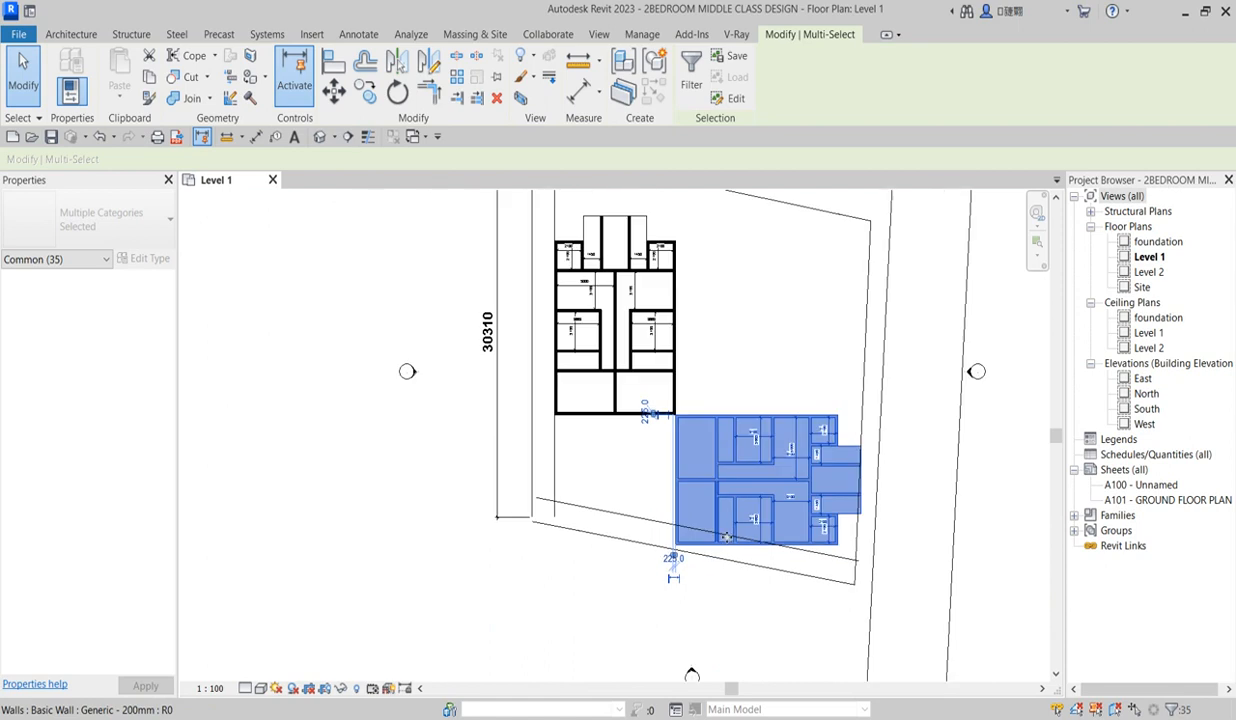
{"action": "scroll", "coordinate": [727, 546], "scroll_direction": "up", "scroll_amount": 1}
{"action": "scroll", "coordinate": [728, 577], "scroll_direction": "up", "scroll_amount": 1}
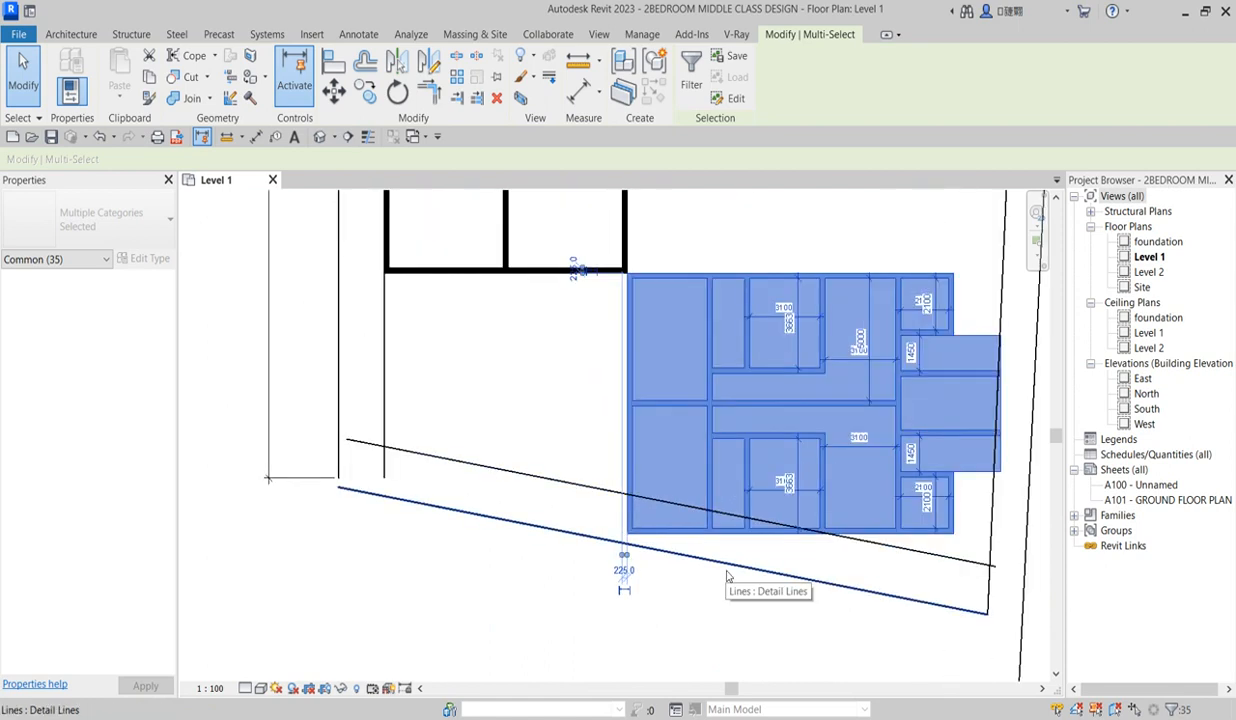
{"action": "scroll", "coordinate": [728, 577], "scroll_direction": "down", "scroll_amount": 1}
{"action": "scroll", "coordinate": [728, 577], "scroll_direction": "down", "scroll_amount": 1}
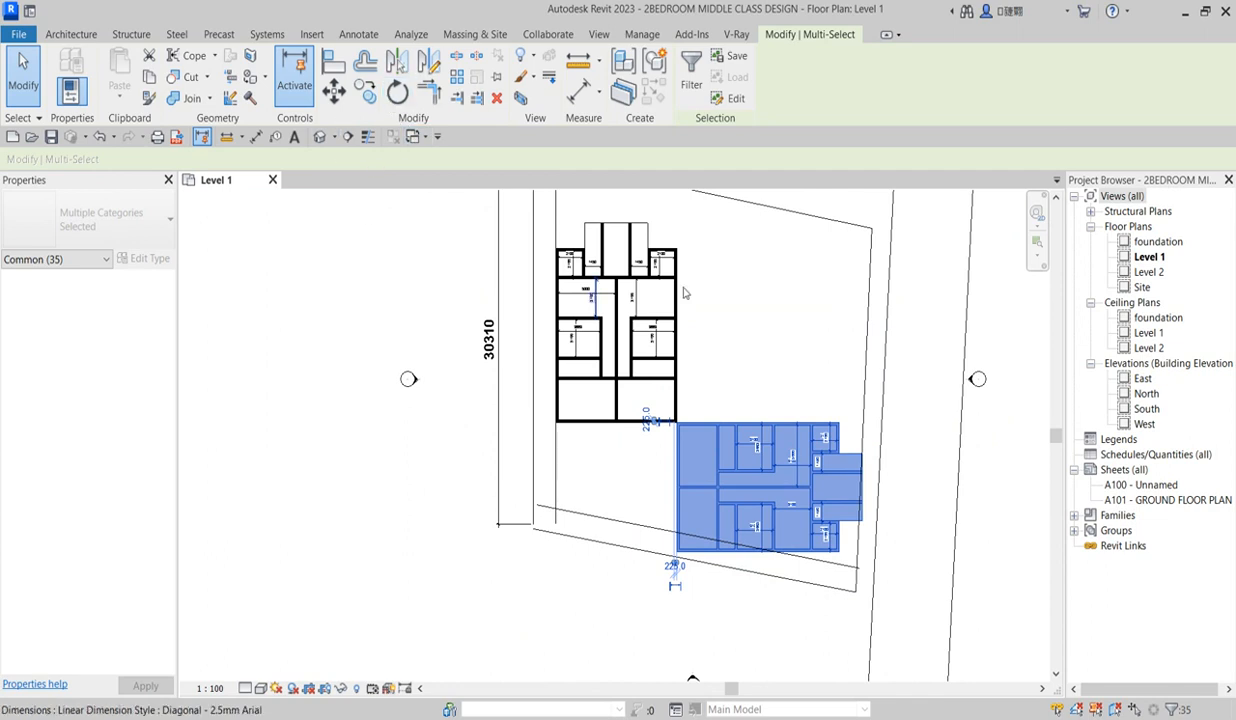
Move the rotated house copy 1200 mm straight down from the original's lower-right corner
{"action": "left_click", "coordinate": [338, 97]}
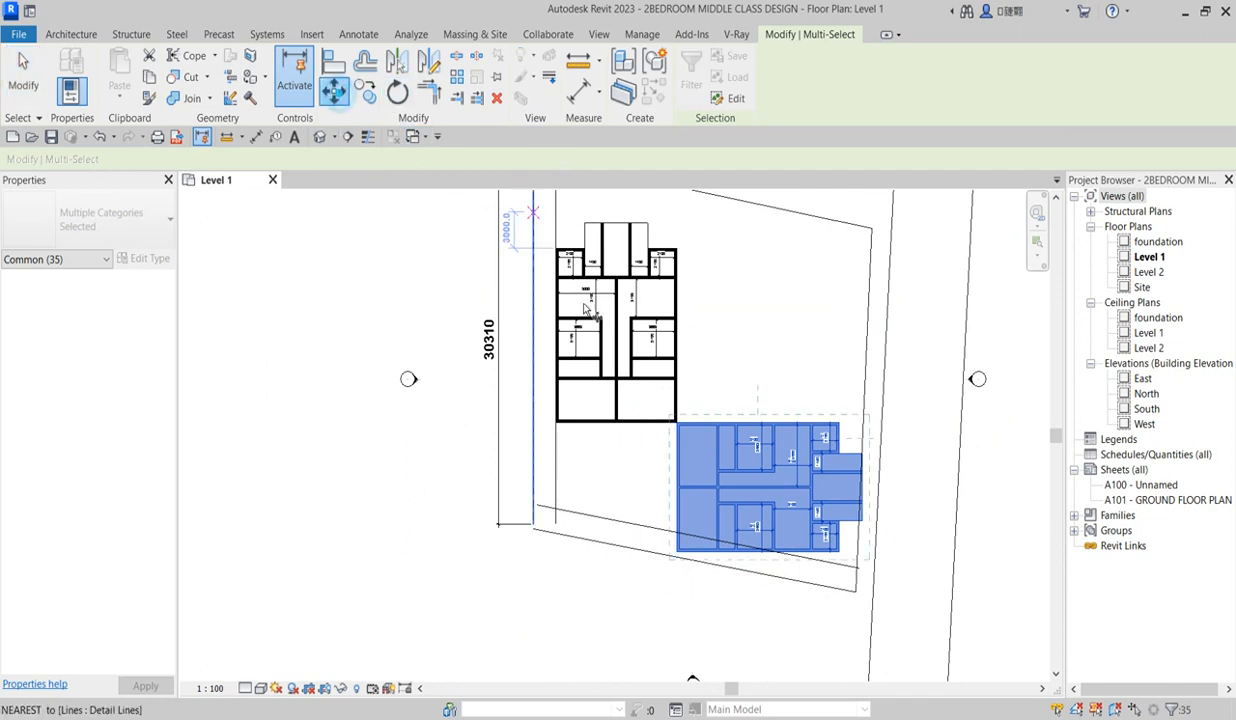
{"action": "scroll", "coordinate": [677, 424], "scroll_direction": "up", "scroll_amount": 5}
{"action": "left_click", "coordinate": [658, 411]}
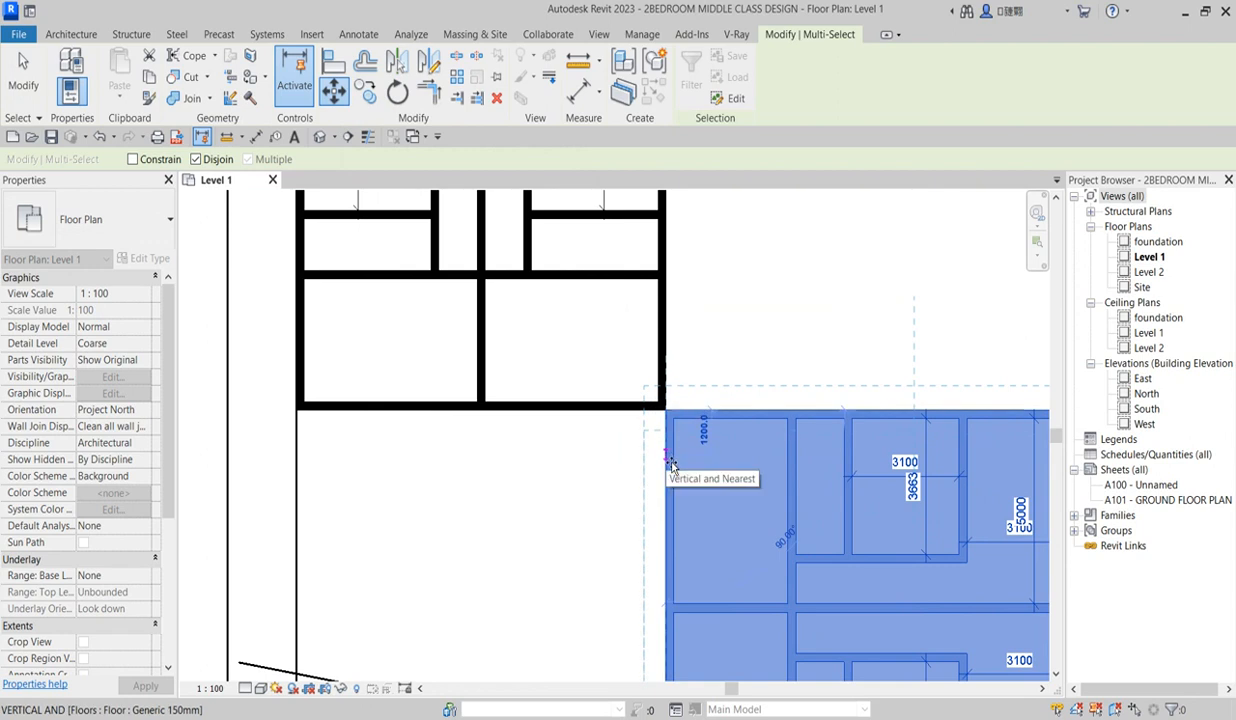
{"action": "left_click", "coordinate": [668, 455]}
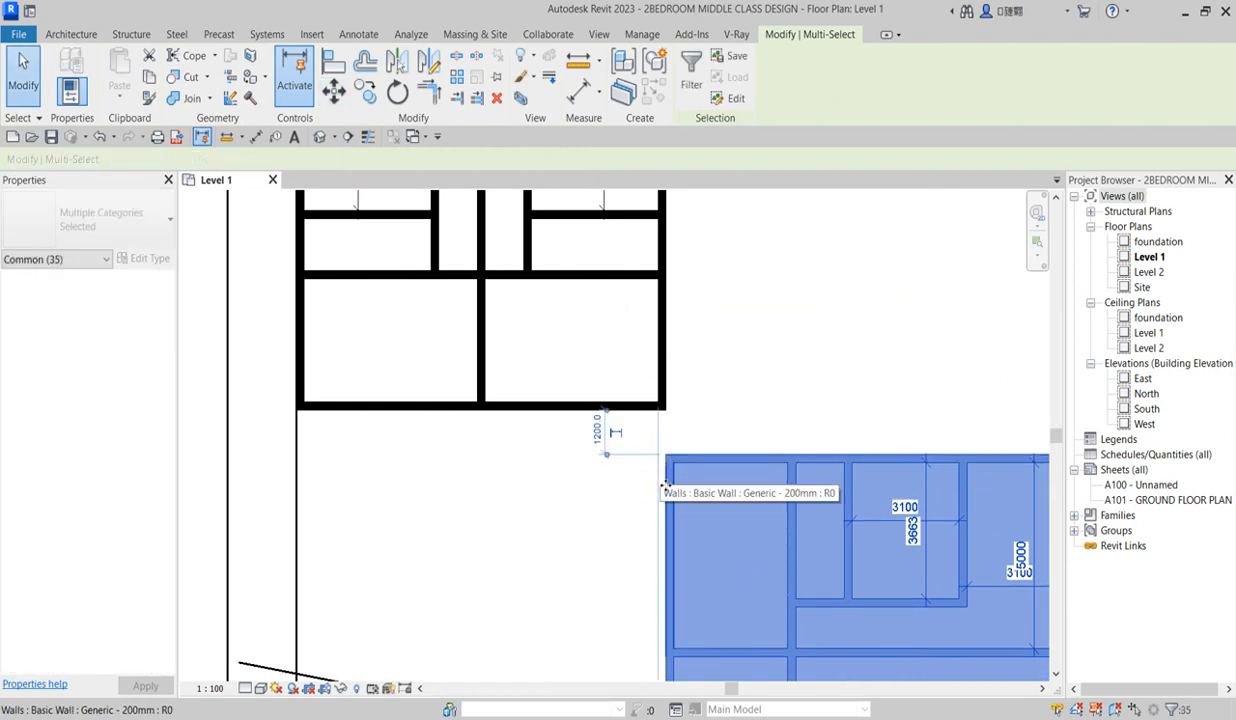
{"action": "key", "text": "Escape"}
Examine the position of both houses within the plot and the room layout of the upper house
{"action": "scroll", "coordinate": [672, 452], "scroll_direction": "down", "scroll_amount": 5}
{"action": "scroll", "coordinate": [669, 451], "scroll_direction": "up", "scroll_amount": 2}
{"action": "scroll", "coordinate": [669, 452], "scroll_direction": "up", "scroll_amount": 1}
{"action": "scroll", "coordinate": [669, 455], "scroll_direction": "down", "scroll_amount": 2}
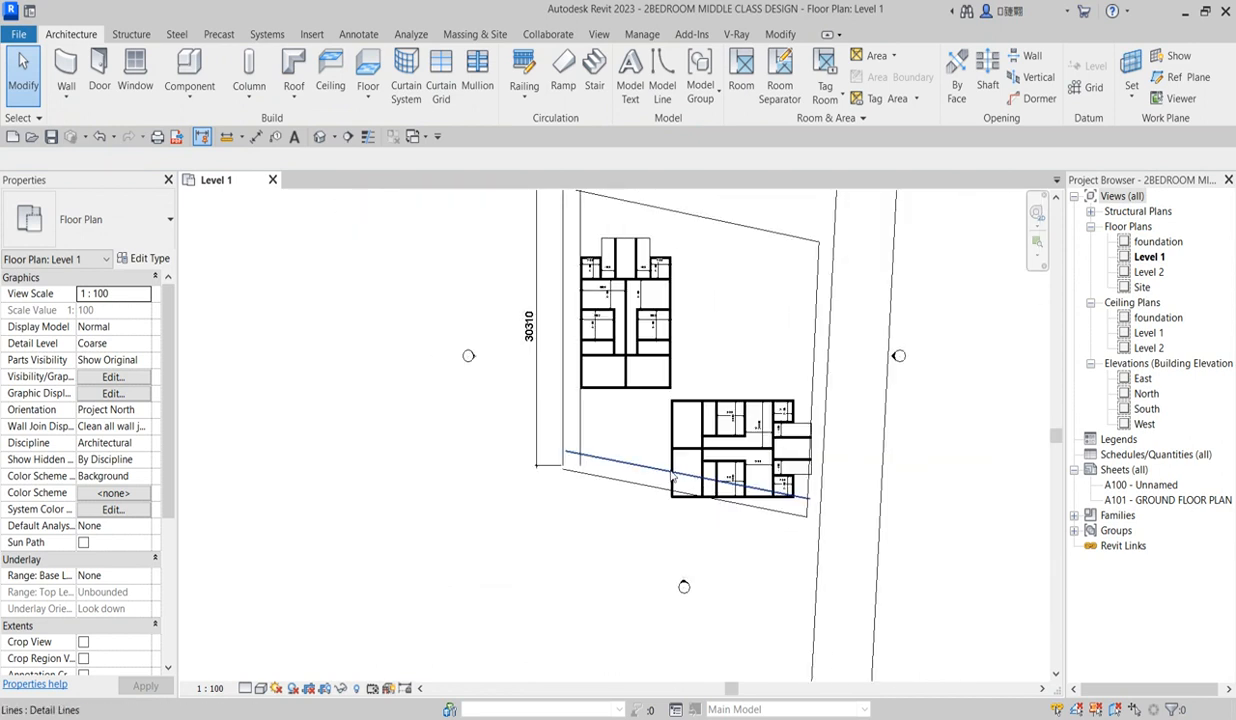
{"action": "scroll", "coordinate": [592, 255], "scroll_direction": "up", "scroll_amount": 5}
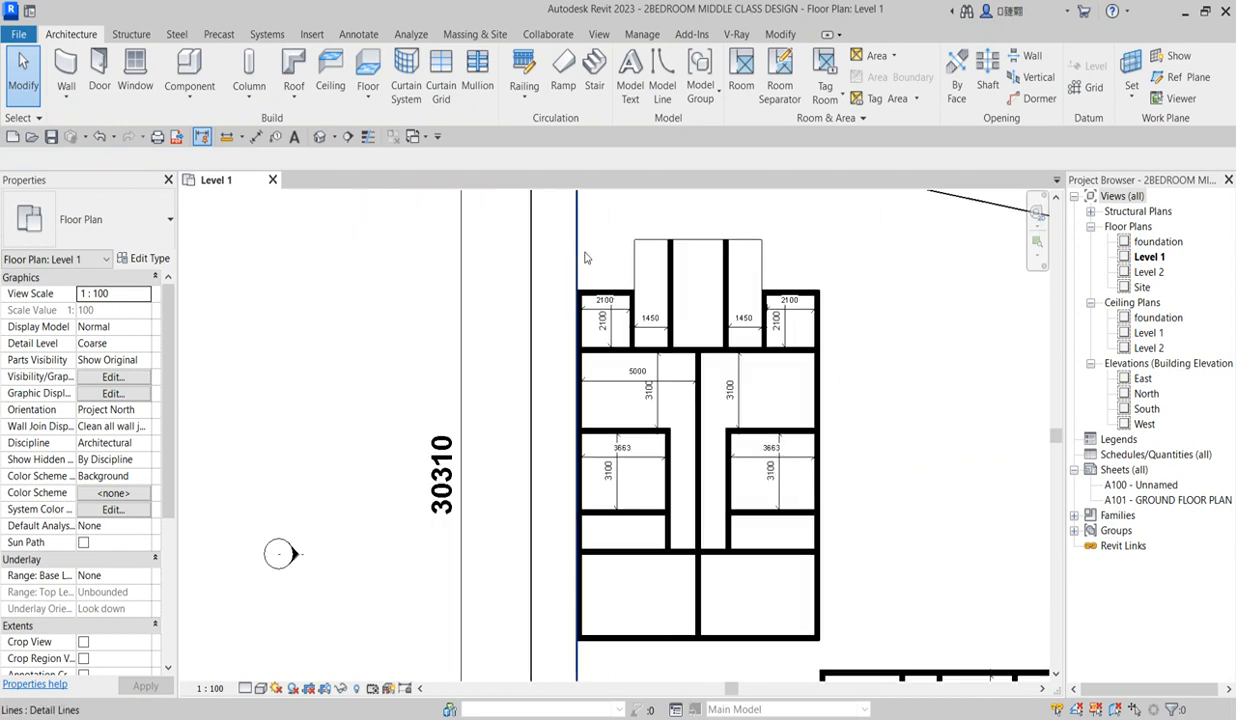
{"action": "scroll", "coordinate": [639, 336], "scroll_direction": "down", "scroll_amount": 2}
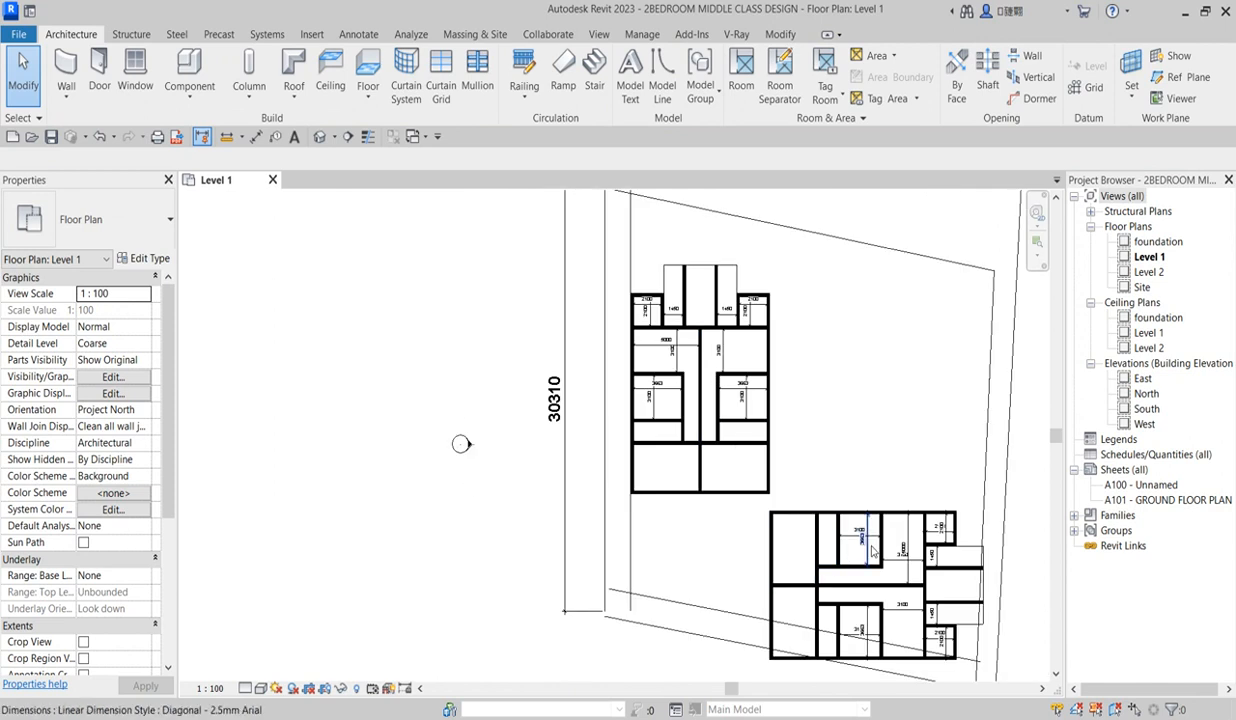
{"action": "scroll", "coordinate": [872, 560], "scroll_direction": "down", "scroll_amount": 3}
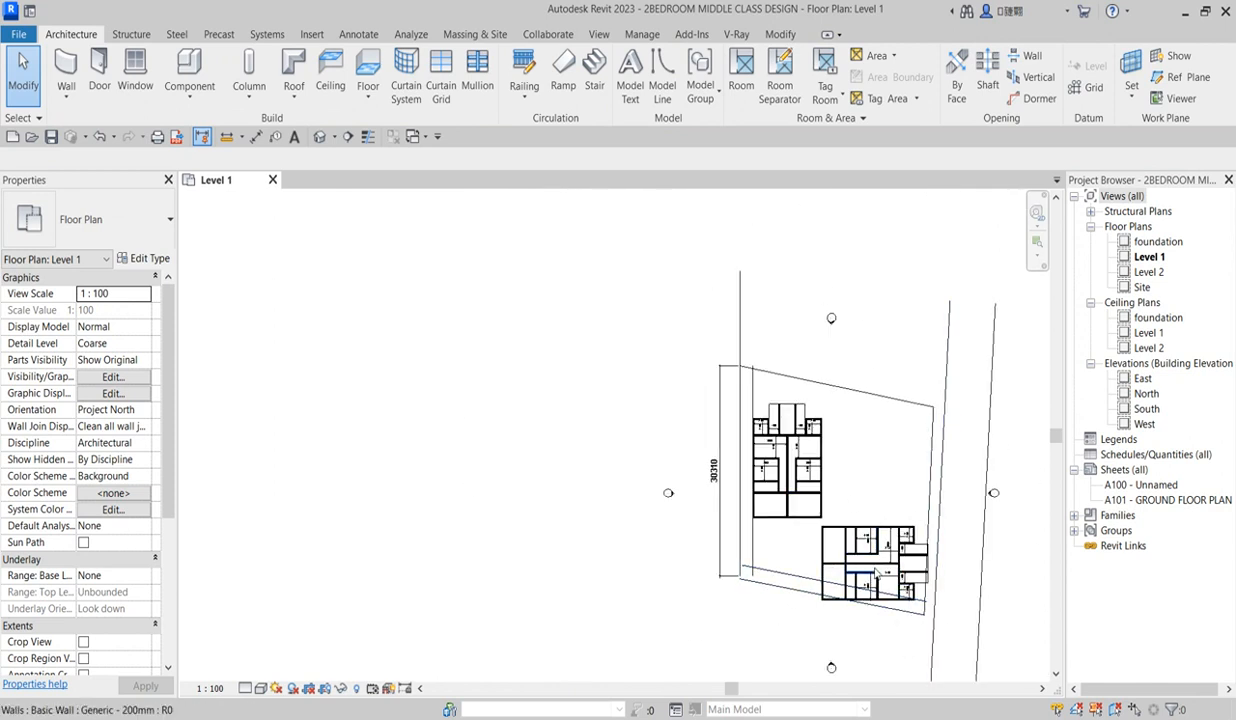
{"action": "scroll", "coordinate": [792, 480], "scroll_direction": "up", "scroll_amount": 8}
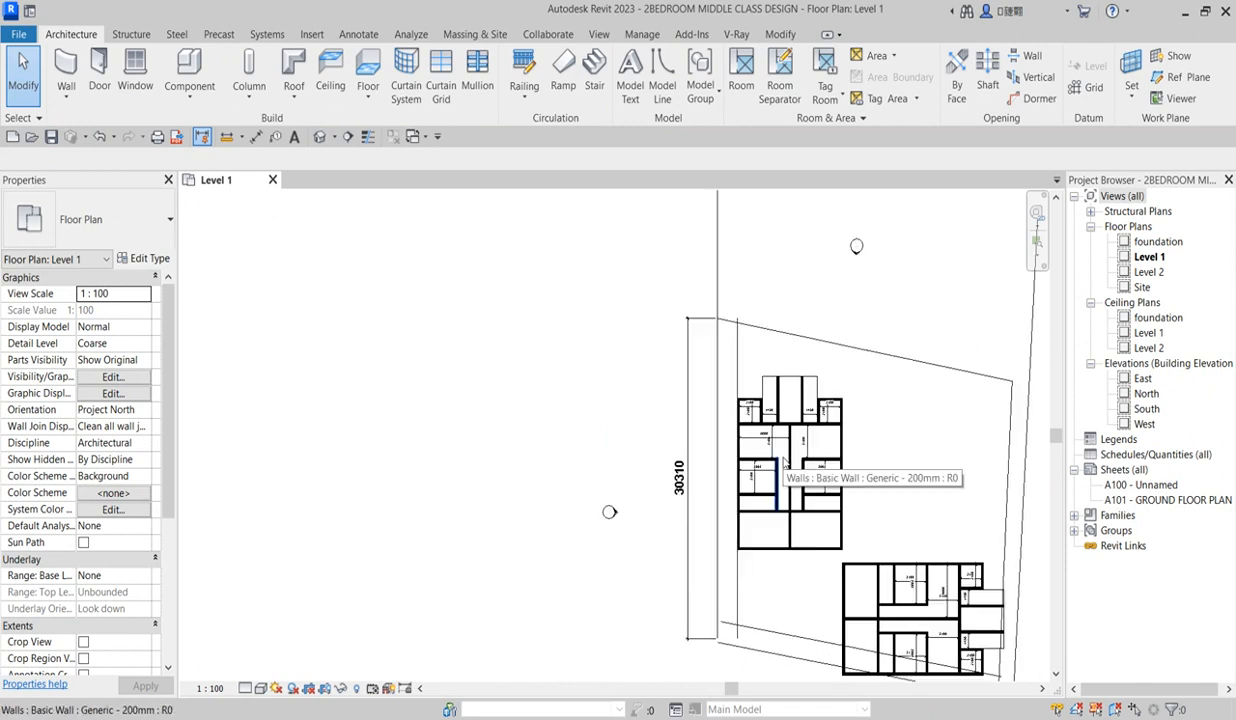
{"action": "scroll", "coordinate": [700, 443], "scroll_direction": "up", "scroll_amount": 4}
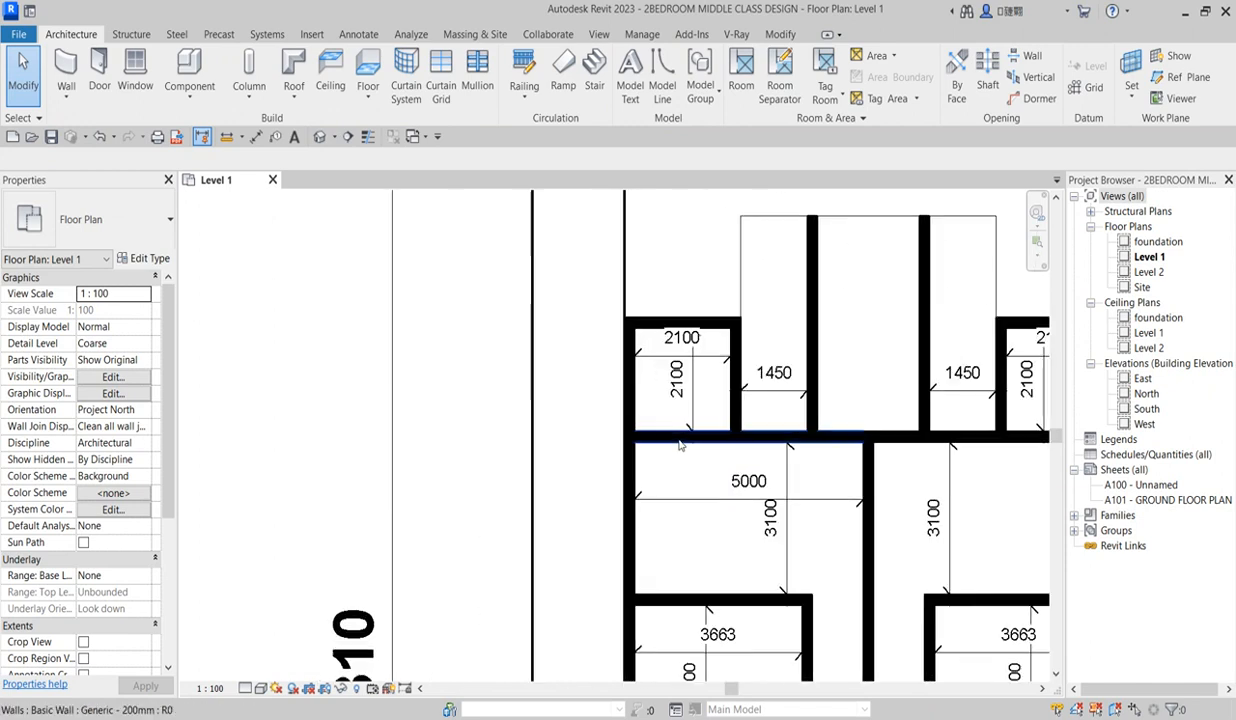
{"action": "left_click", "coordinate": [686, 439]}
{"action": "scroll", "coordinate": [683, 447], "scroll_direction": "down", "scroll_amount": 4}
{"action": "scroll", "coordinate": [684, 446], "scroll_direction": "down", "scroll_amount": 3}
{"action": "scroll", "coordinate": [710, 441], "scroll_direction": "up", "scroll_amount": 2}
{"action": "scroll", "coordinate": [710, 441], "scroll_direction": "up", "scroll_amount": 3}
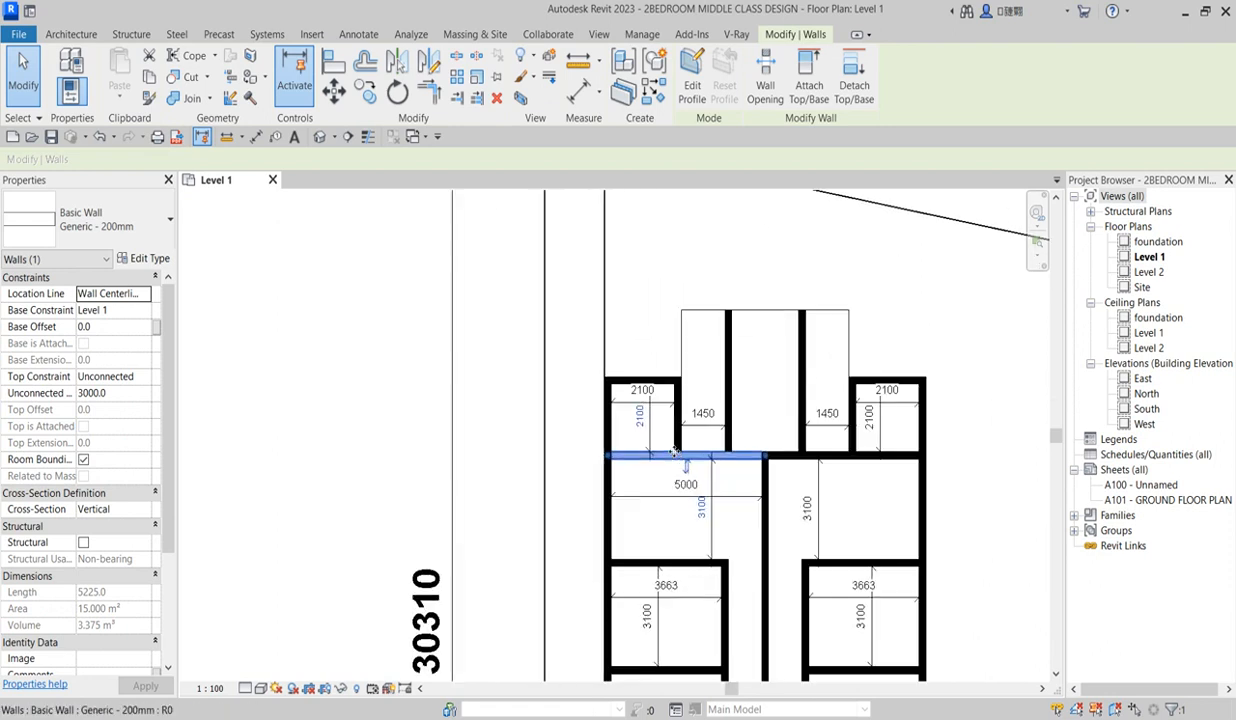
Delete the right-hand half of the upper house's walls and dimensions together with the central dividing wall, keeping the floor
{"action": "scroll", "coordinate": [744, 310], "scroll_direction": "down", "scroll_amount": 4}
{"action": "left_click", "coordinate": [741, 291]}
{"action": "left_click_drag", "start_coordinate": [741, 291], "coordinate": [843, 615]}
{"action": "key", "text": "Delete"}
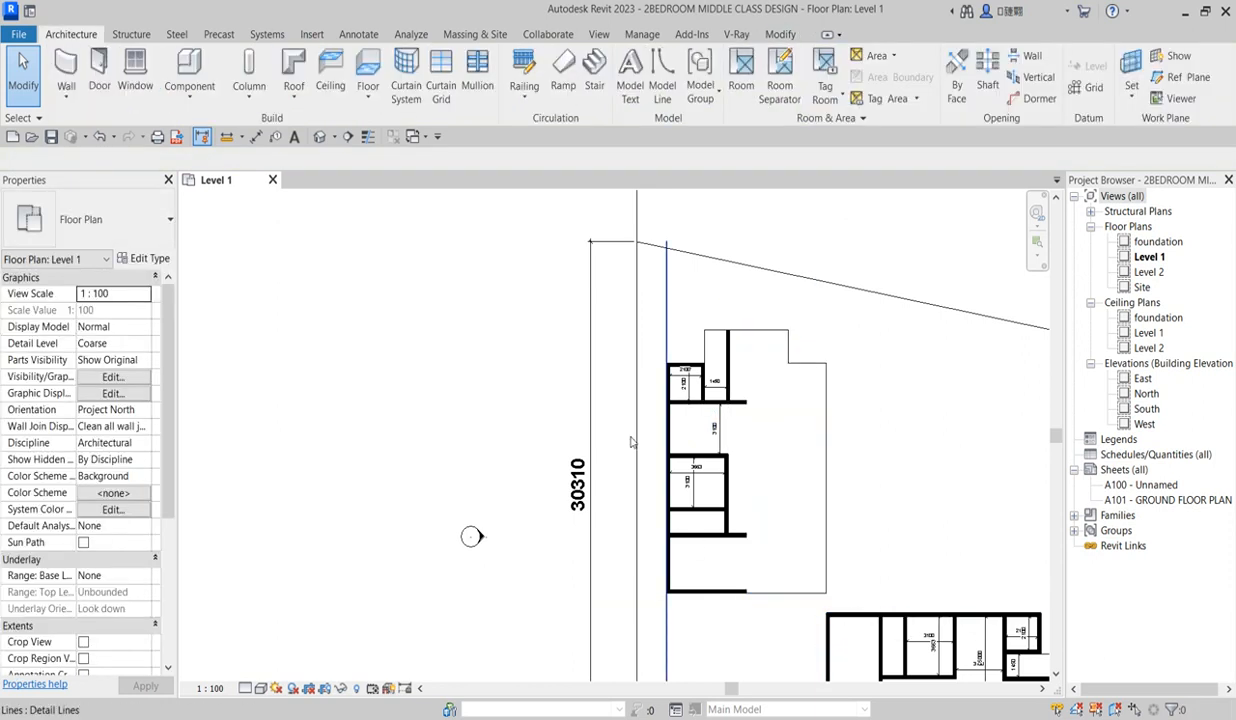
Set the width of the small square room in the upper house's top-left corner to 1800 mm
{"action": "scroll", "coordinate": [680, 385], "scroll_direction": "up", "scroll_amount": 4}
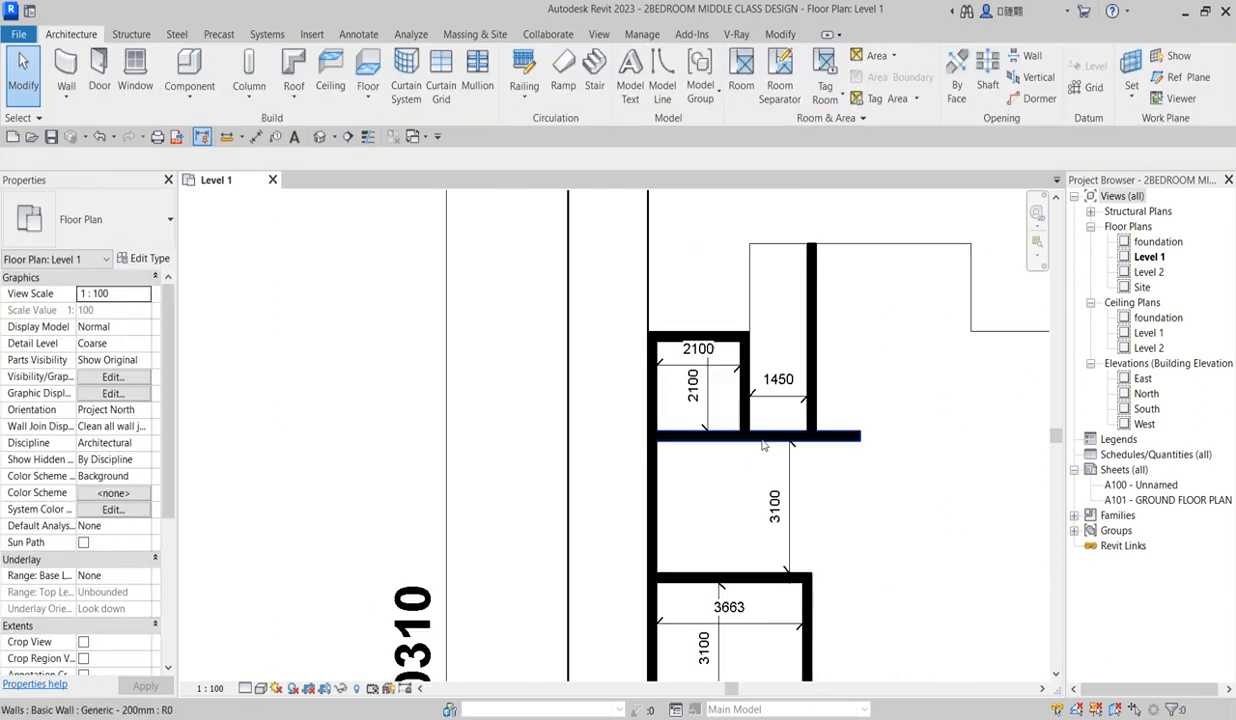
{"action": "scroll", "coordinate": [754, 457], "scroll_direction": "up", "scroll_amount": 2}
{"action": "left_click", "coordinate": [740, 370]}
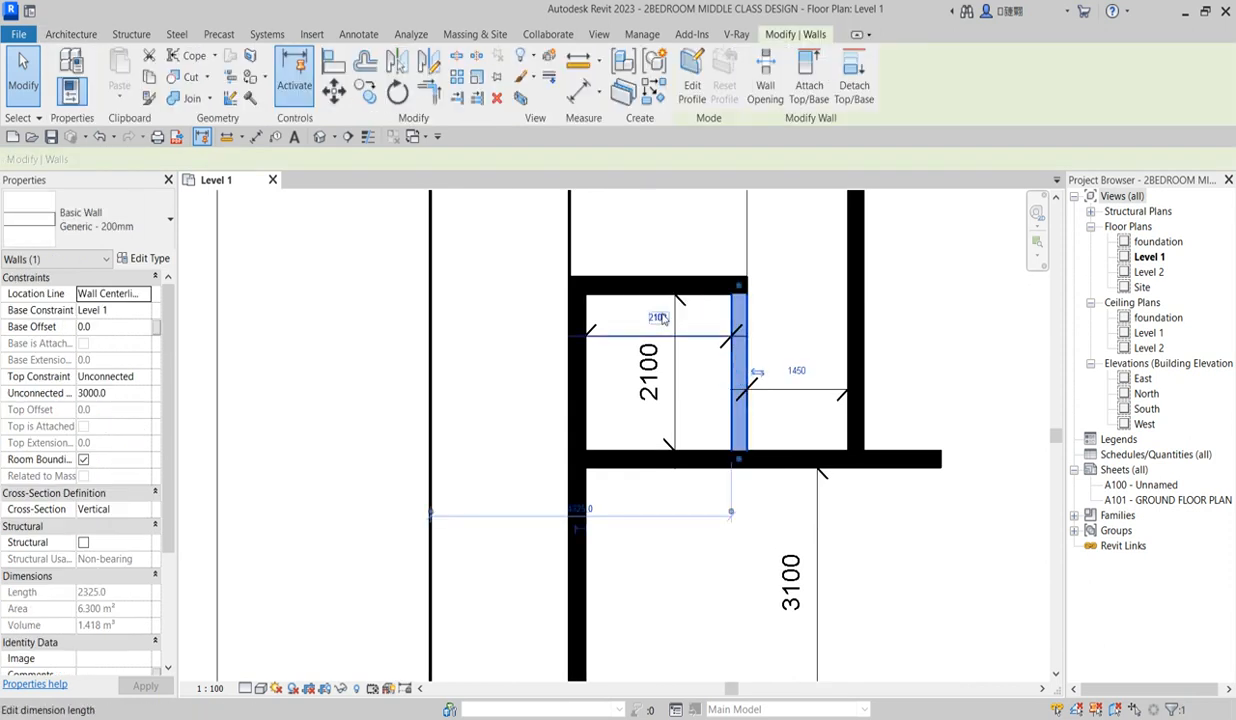
{"action": "left_click", "coordinate": [658, 318]}
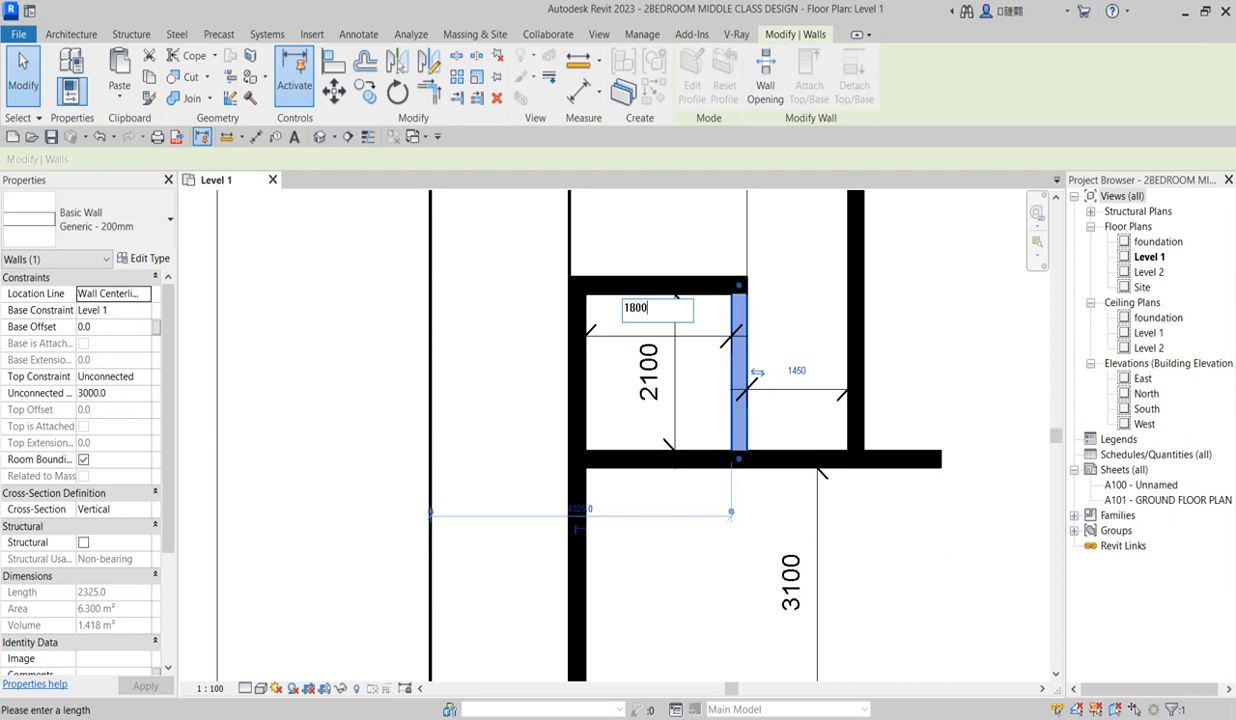
{"action": "key", "text": "Return"}
Set the depth of the small top-left room to 1800 mm by repositioning its lower wall
{"action": "left_click", "coordinate": [672, 458]}
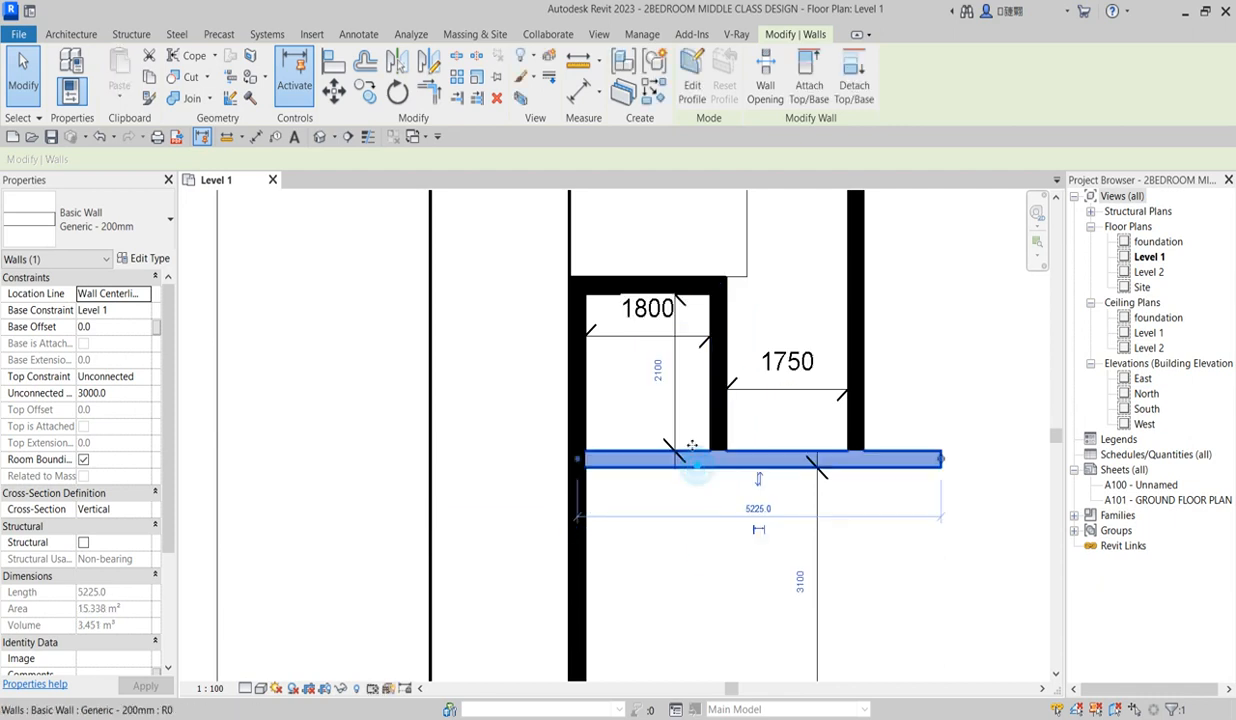
{"action": "left_click", "coordinate": [662, 384]}
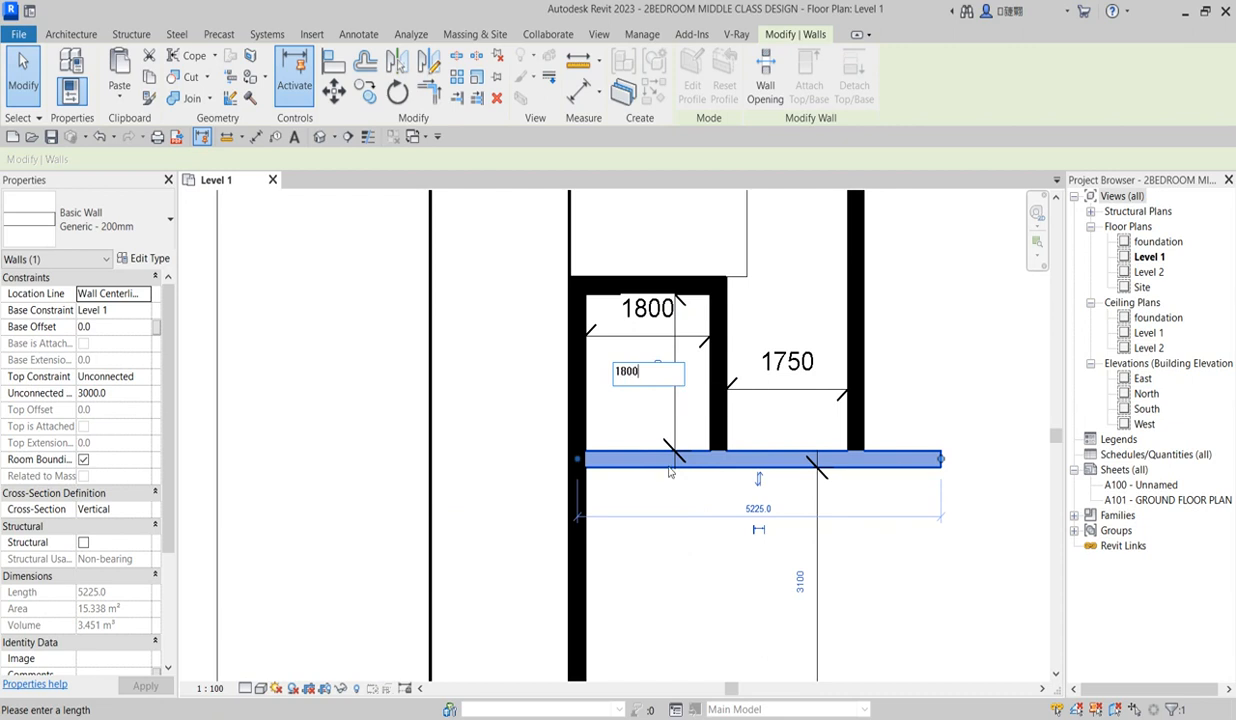
{"action": "key", "text": "Return"}
{"action": "left_click", "coordinate": [684, 549]}
Set the clear width of the space beside the small top-left room to 1250 mm by repositioning its right wall
{"action": "scroll", "coordinate": [760, 302], "scroll_direction": "down", "scroll_amount": 3}
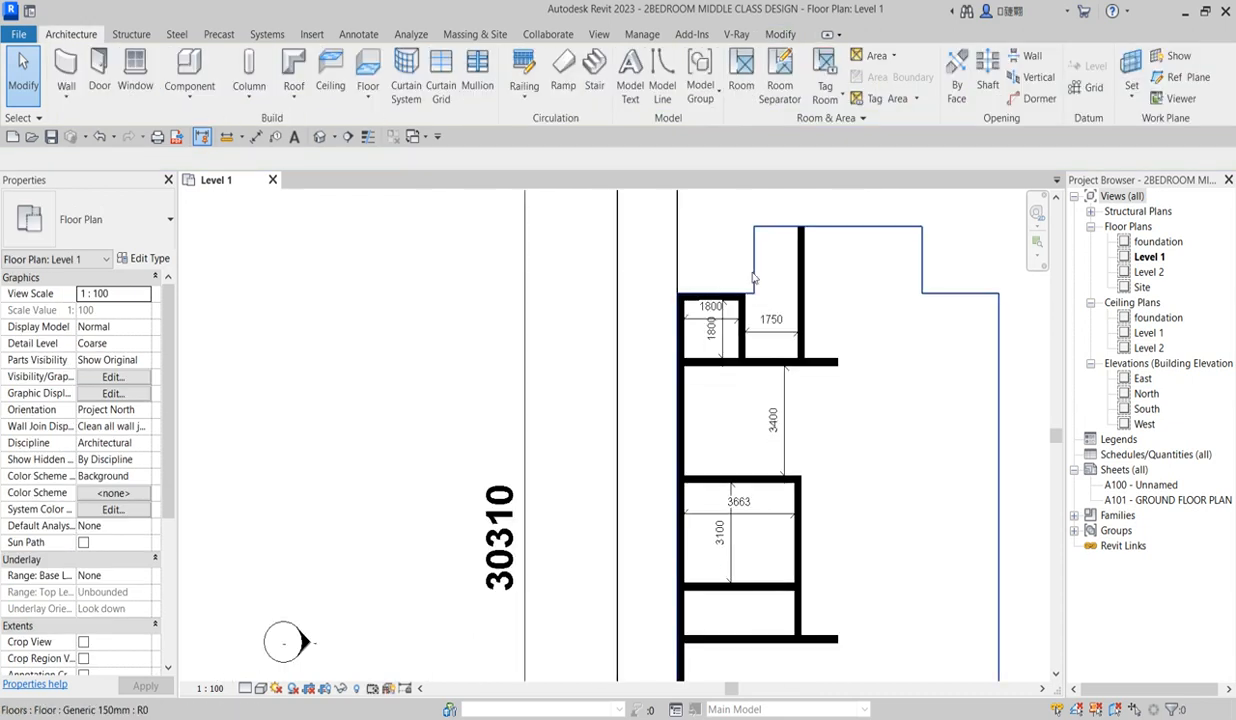
{"action": "left_click", "coordinate": [806, 288]}
{"action": "left_click", "coordinate": [772, 318]}
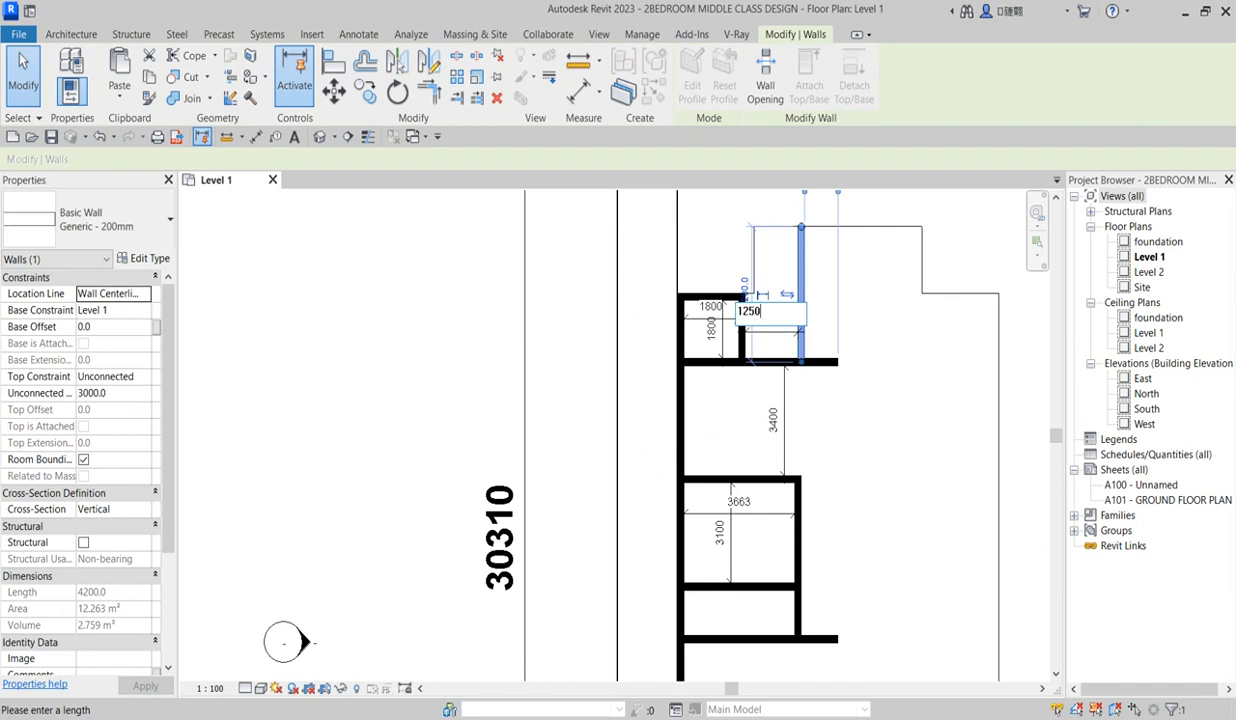
{"action": "key", "text": "Return"}
{"action": "left_click", "coordinate": [883, 436]}
Set the width of the enclosed middle room to 3300 mm by repositioning its right wall
{"action": "scroll", "coordinate": [815, 458], "scroll_direction": "down", "scroll_amount": 2}
{"action": "scroll", "coordinate": [810, 440], "scroll_direction": "up", "scroll_amount": 3}
{"action": "left_click", "coordinate": [786, 400]}
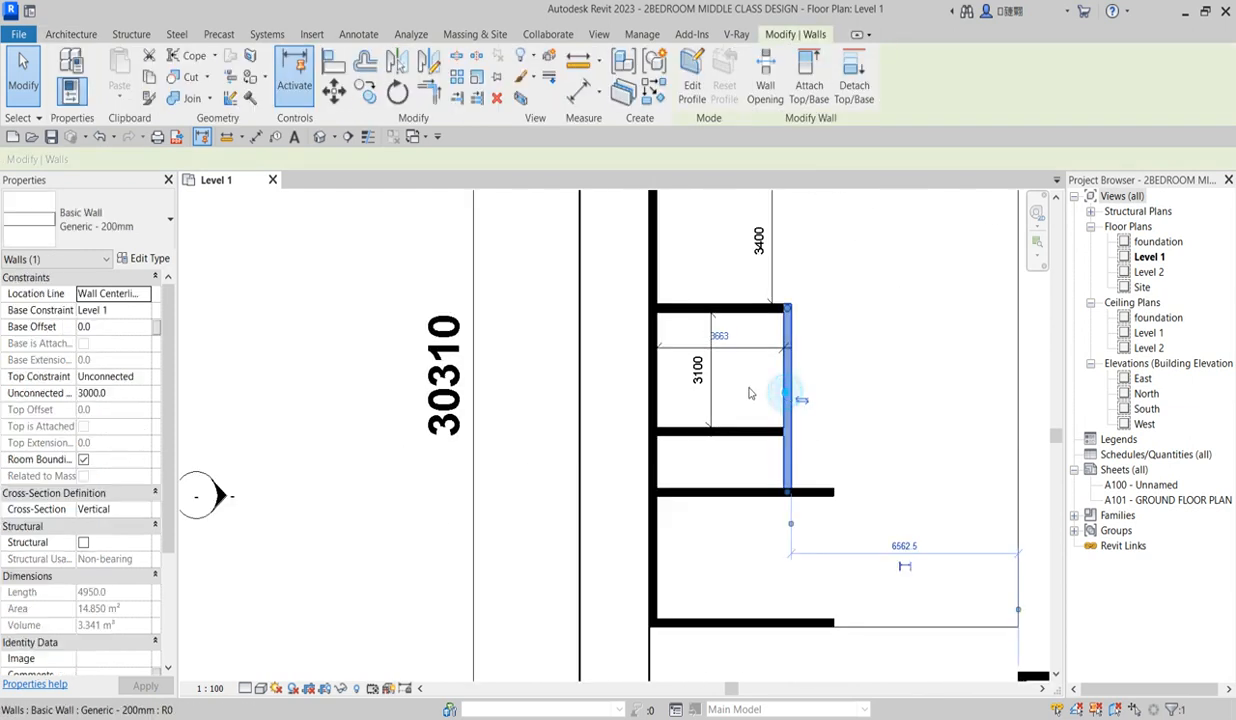
{"action": "left_click", "coordinate": [718, 338]}
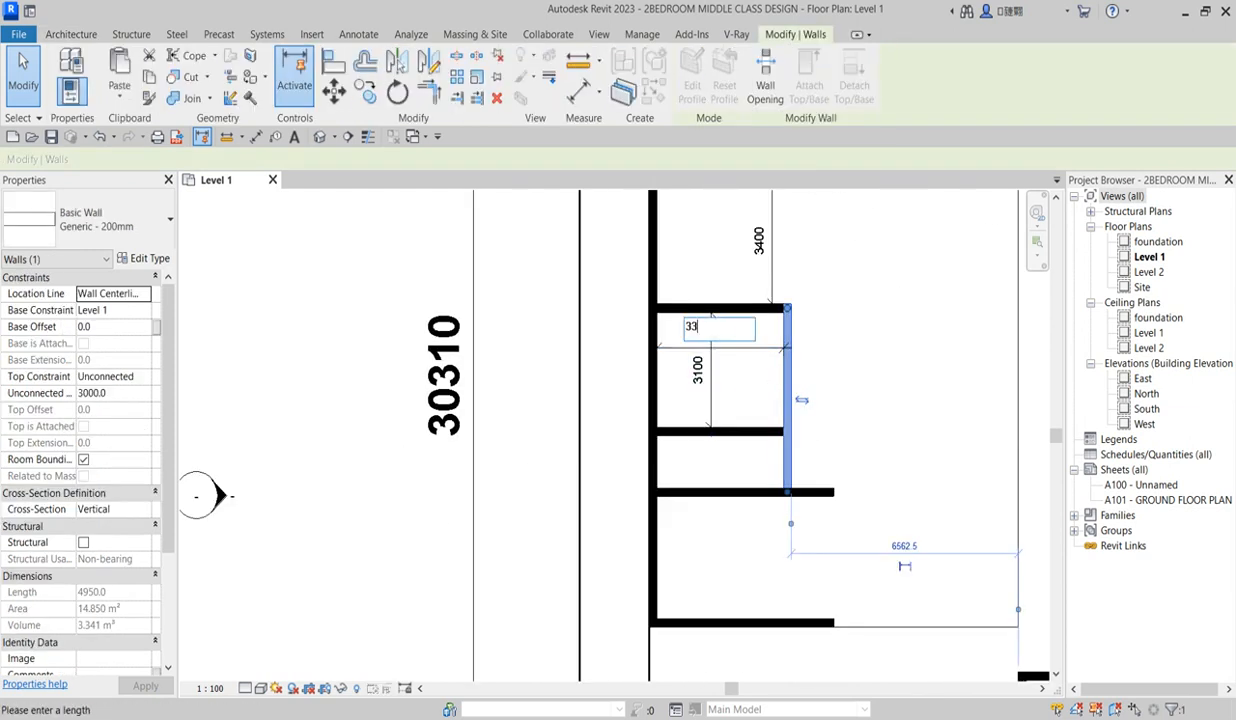
{"action": "type", "text": "3300"}
{"action": "key", "text": "Return"}
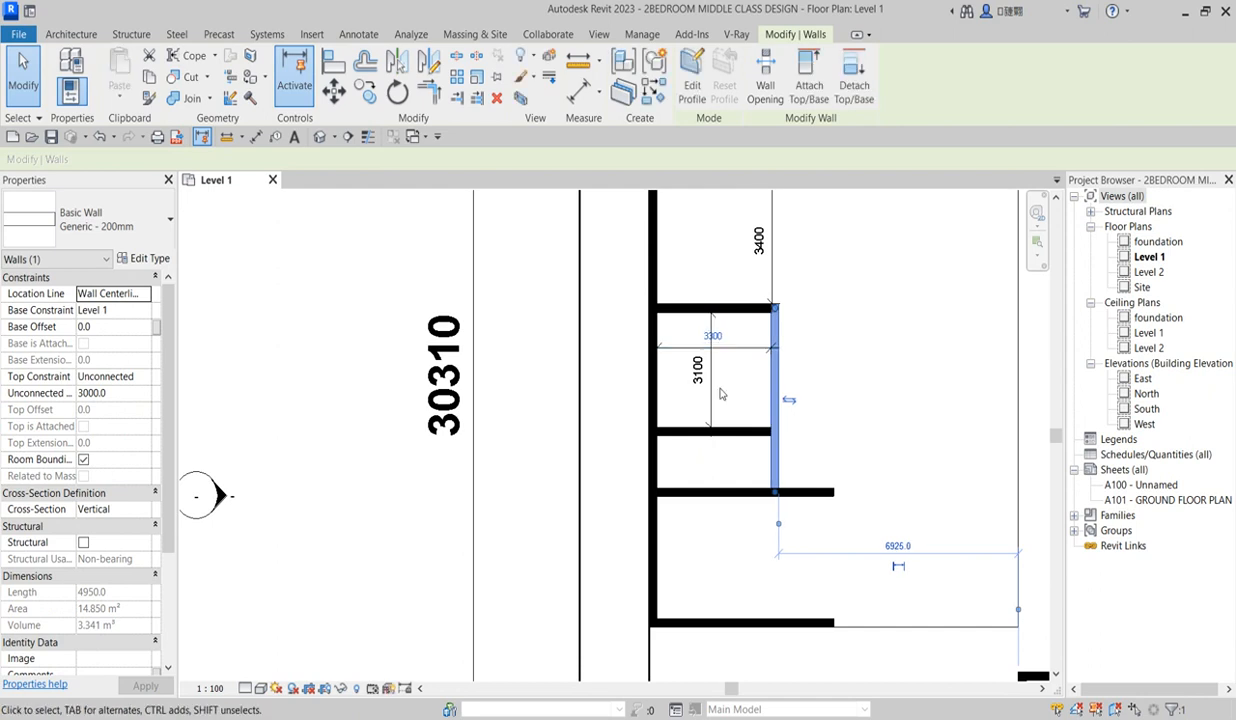
Set the depth of the 3300 mm wide middle room to 2900 mm by repositioning its lower wall
{"action": "left_click", "coordinate": [735, 409]}
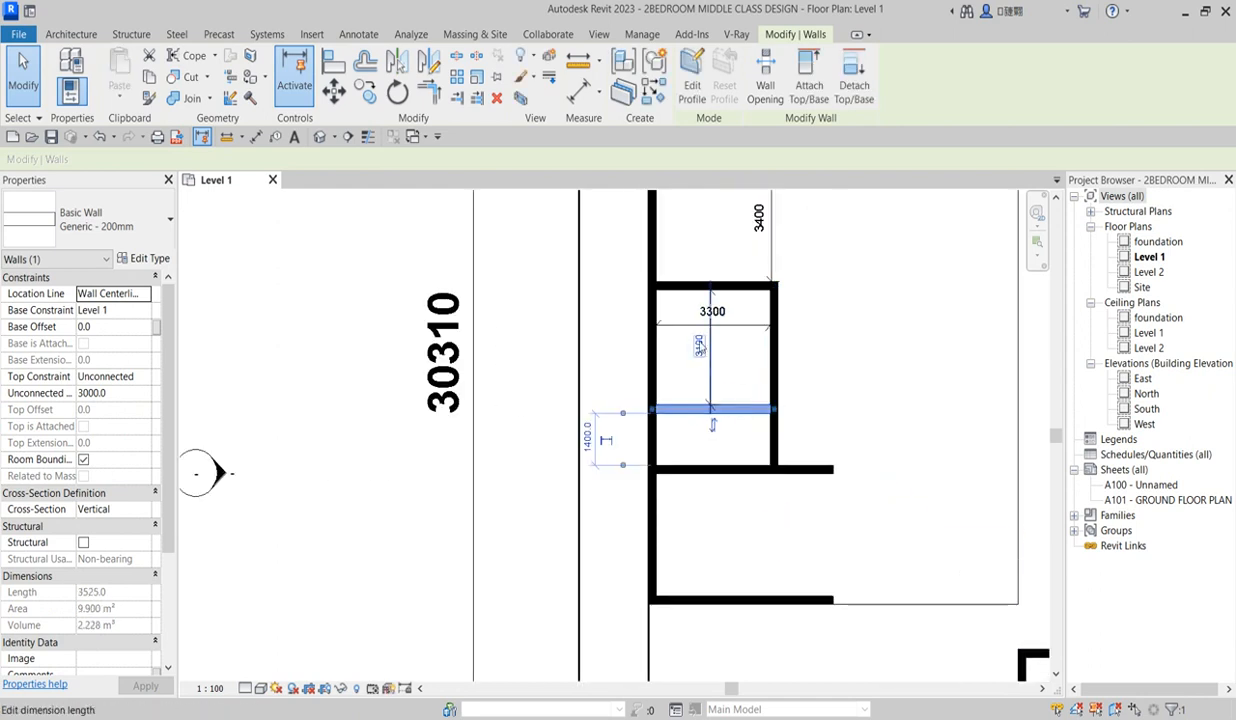
{"action": "left_click", "coordinate": [698, 350]}
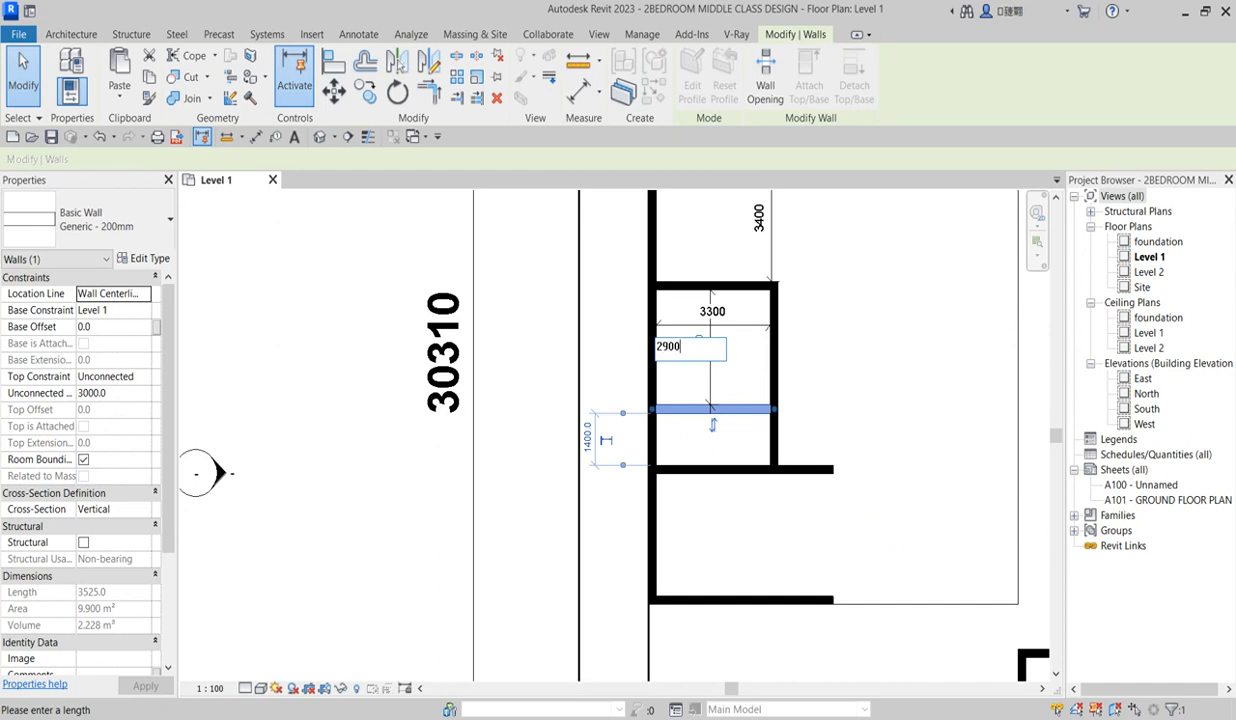
{"action": "key", "text": "Return"}
Set the depth of the narrow room below the 2900 mm deep room to 1400 mm by repositioning its lower wall
{"action": "double_click", "coordinate": [723, 470]}
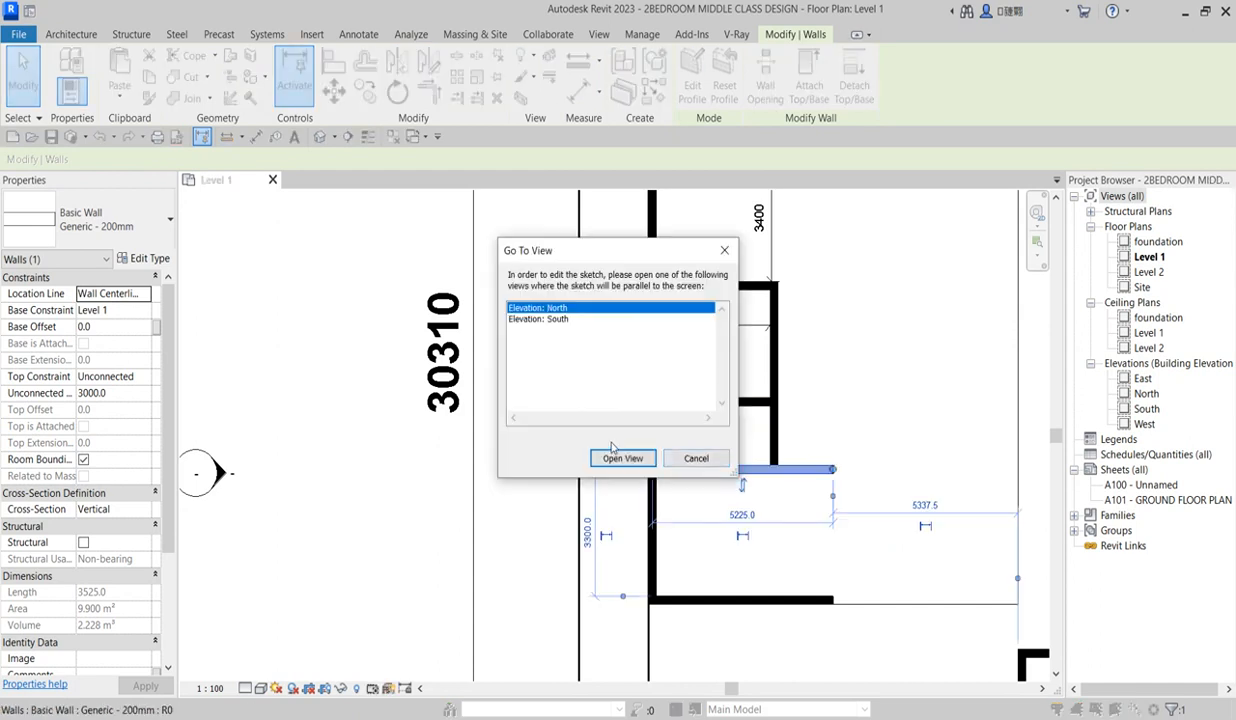
{"action": "left_click", "coordinate": [724, 250]}
{"action": "left_click", "coordinate": [588, 443]}
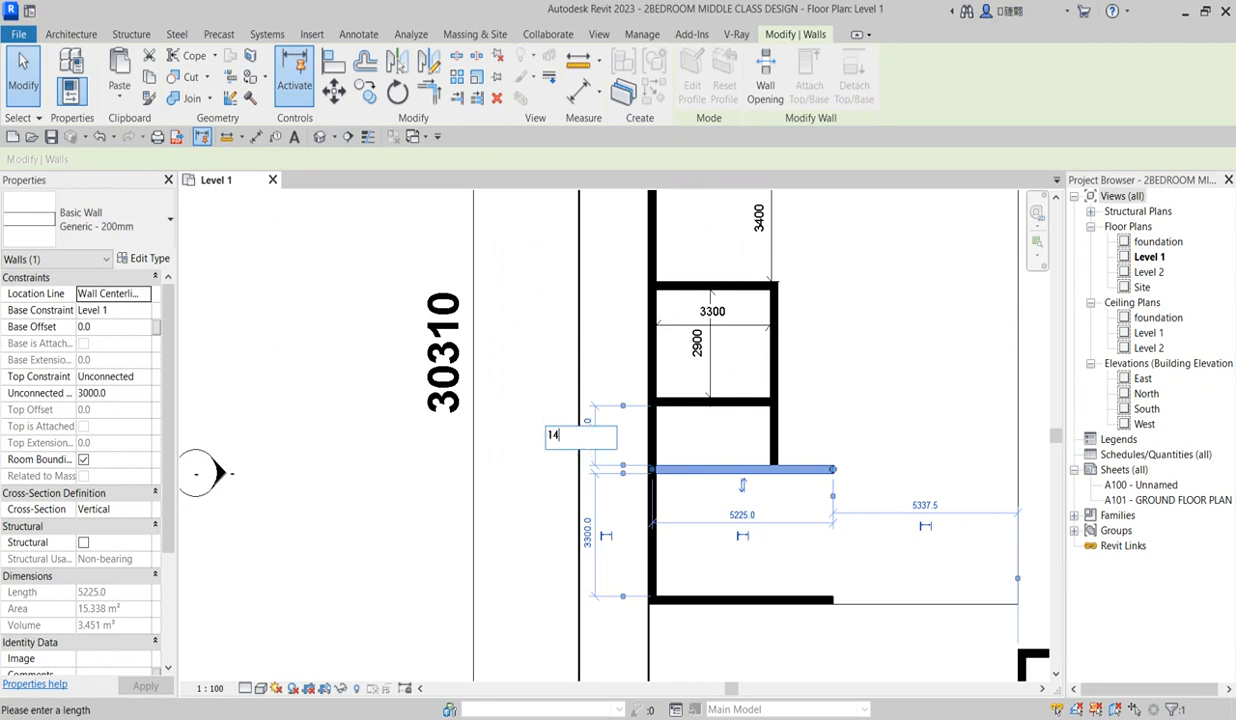
{"action": "type", "text": "1400"}
{"action": "key", "text": "Return"}
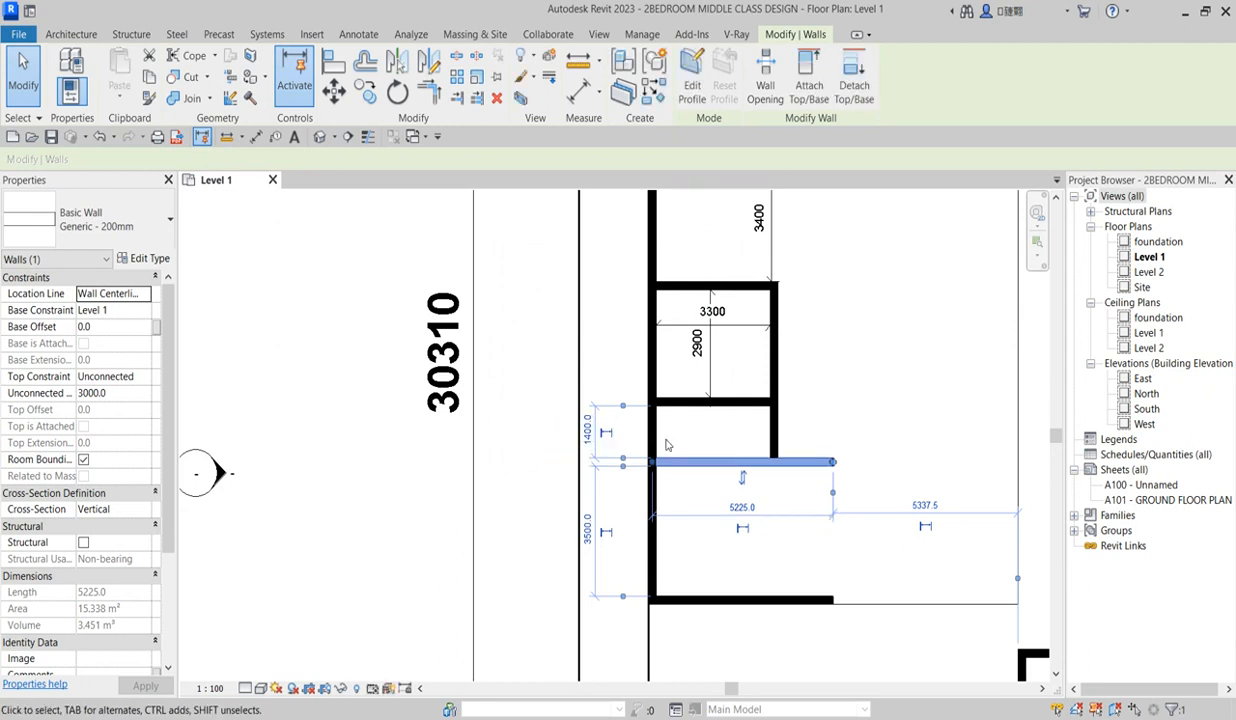
Set the depth of the lowest room to 3000 mm by repositioning the bottom wall
{"action": "scroll", "coordinate": [724, 490], "scroll_direction": "down", "scroll_amount": 5}
{"action": "scroll", "coordinate": [729, 545], "scroll_direction": "up", "scroll_amount": 4}
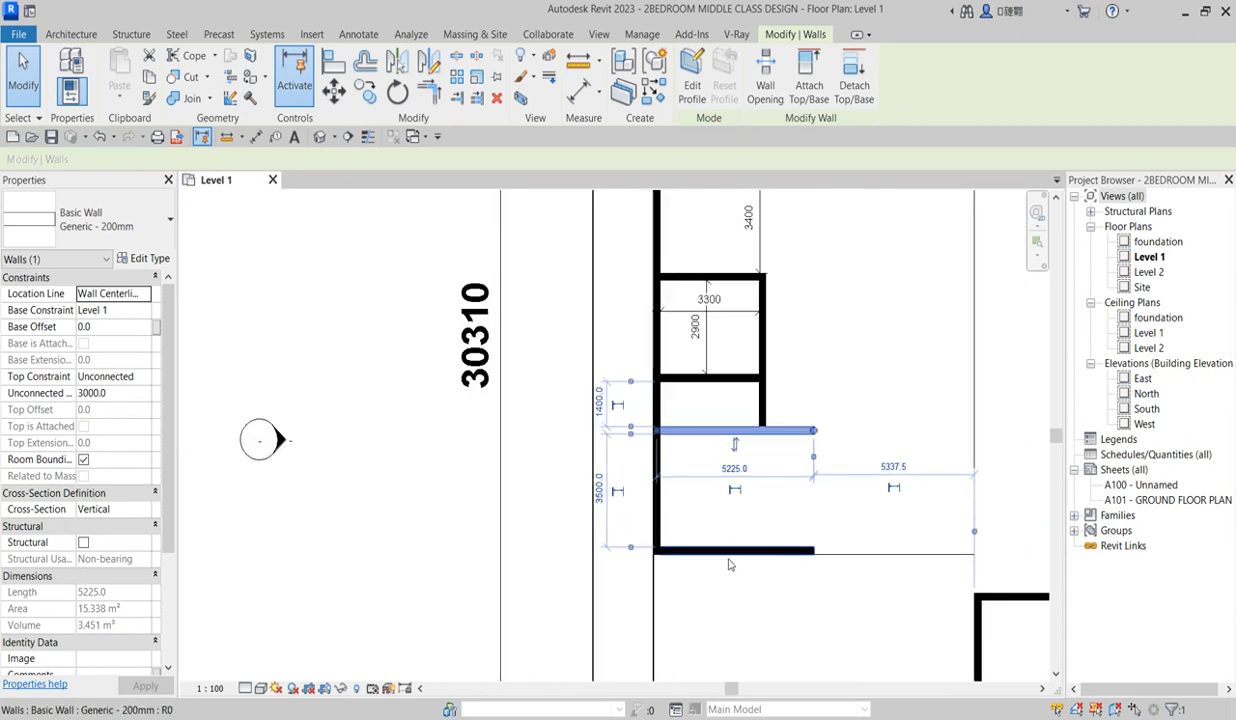
{"action": "scroll", "coordinate": [729, 560], "scroll_direction": "up", "scroll_amount": 2}
{"action": "left_click", "coordinate": [720, 550]}
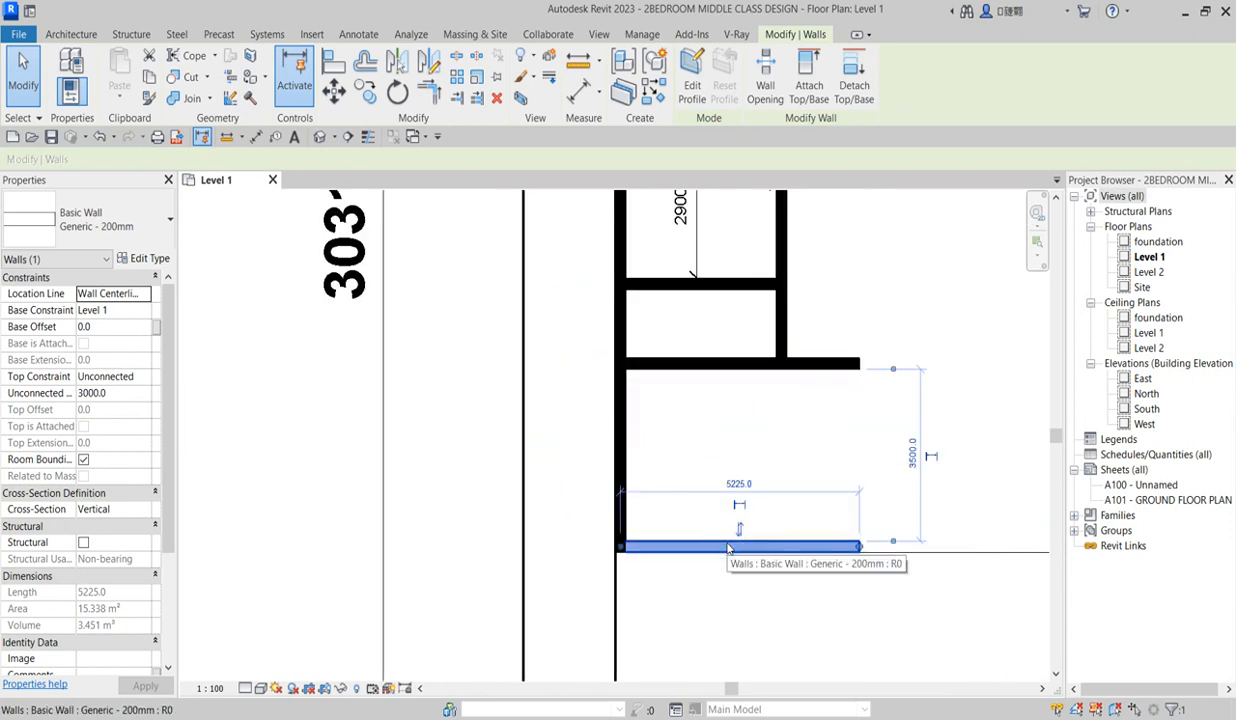
{"action": "left_click", "coordinate": [913, 455]}
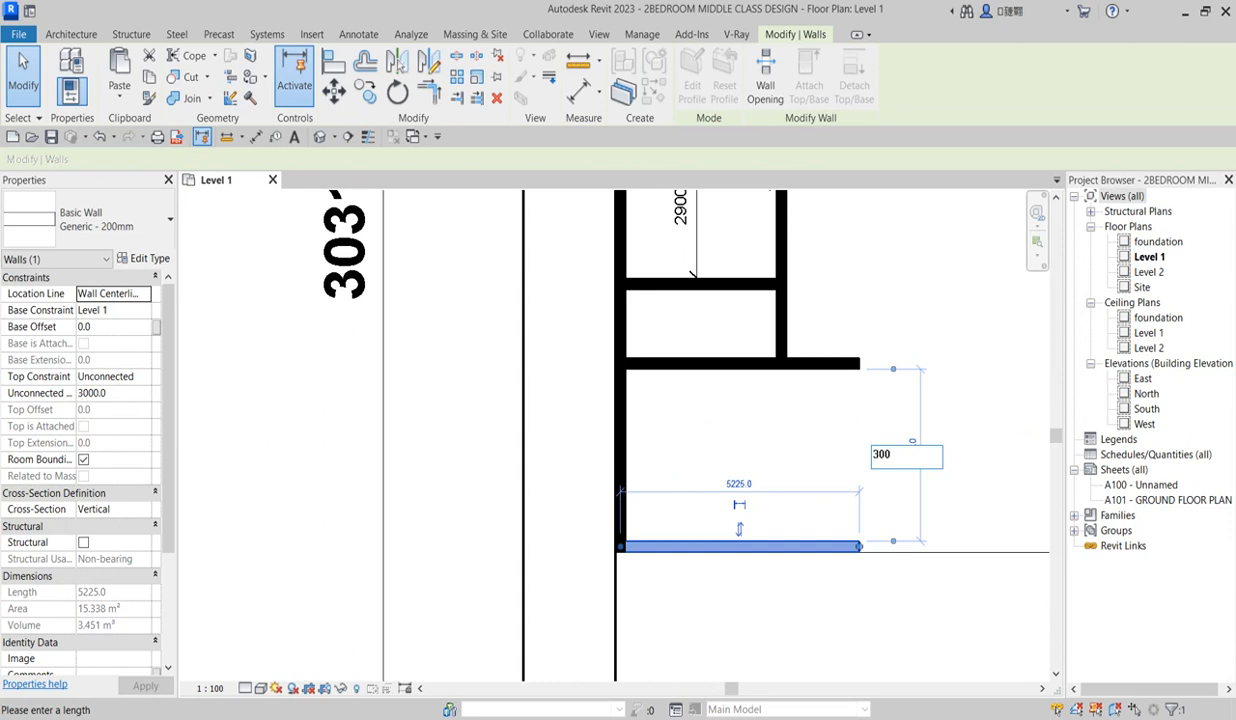
{"action": "key", "text": "Return"}
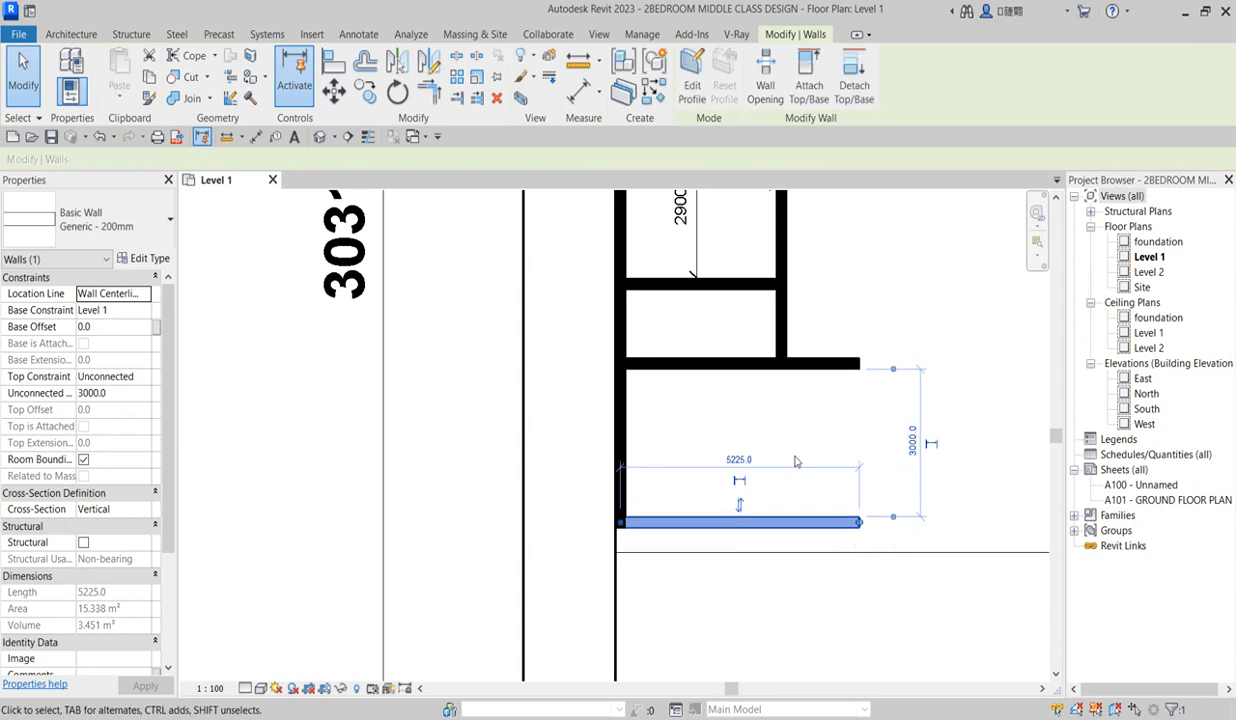
{"action": "scroll", "coordinate": [351, 408], "scroll_direction": "down", "scroll_amount": 5}
{"action": "scroll", "coordinate": [735, 430], "scroll_direction": "up", "scroll_amount": 2}
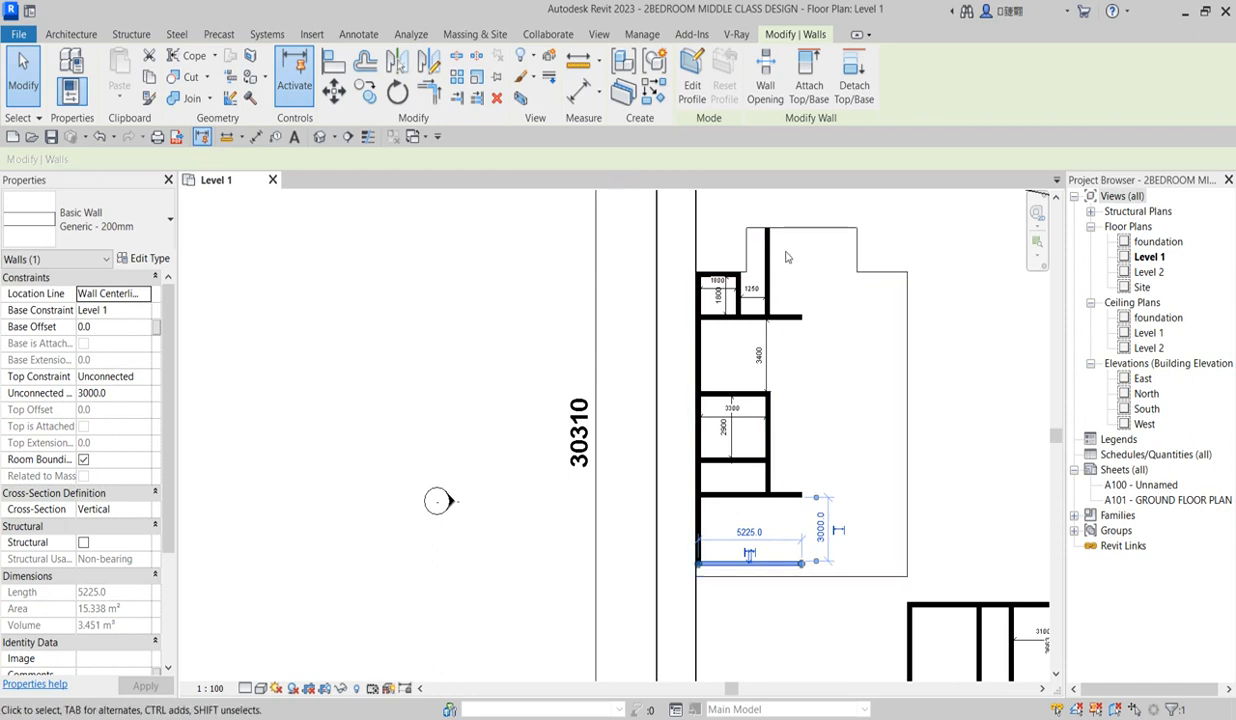
{"action": "scroll", "coordinate": [795, 258], "scroll_direction": "up", "scroll_amount": 1}
{"action": "scroll", "coordinate": [793, 400], "scroll_direction": "down", "scroll_amount": 4}
{"action": "scroll", "coordinate": [795, 433], "scroll_direction": "up", "scroll_amount": 5}
{"action": "scroll", "coordinate": [790, 354], "scroll_direction": "down", "scroll_amount": 2}
{"action": "scroll", "coordinate": [796, 304], "scroll_direction": "up", "scroll_amount": 2}
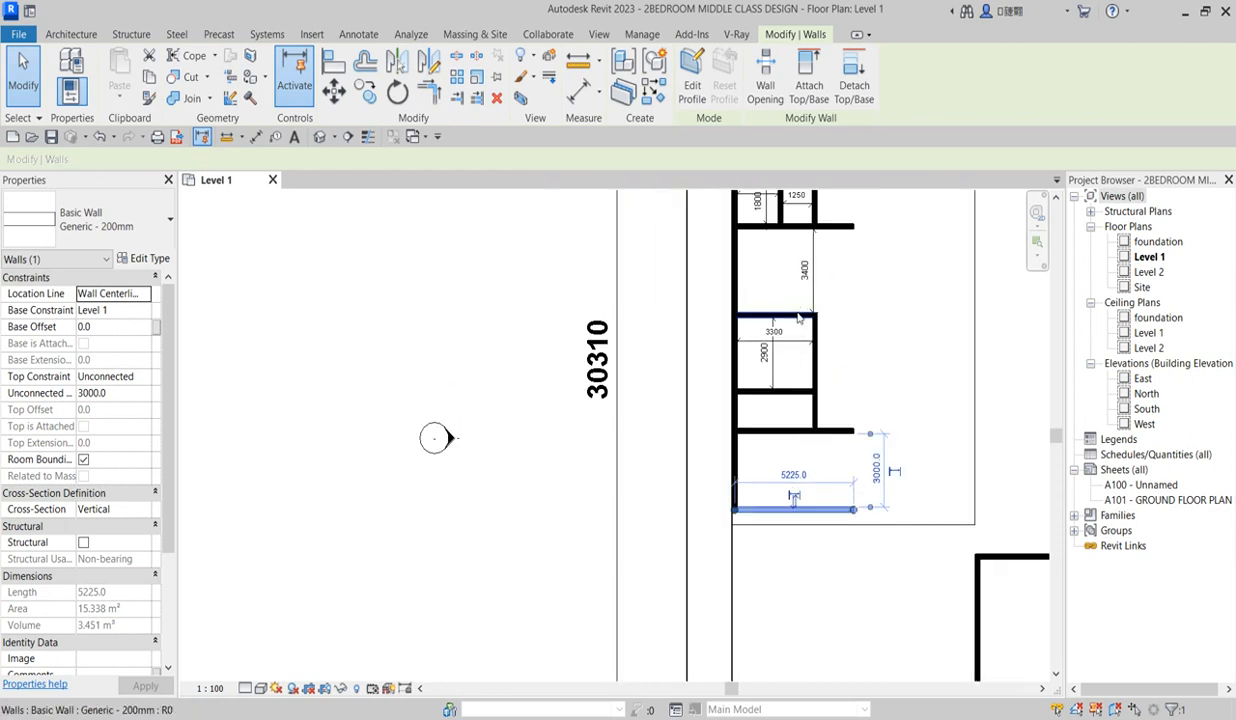
{"action": "left_click", "coordinate": [799, 317]}
{"action": "left_click", "coordinate": [805, 270]}
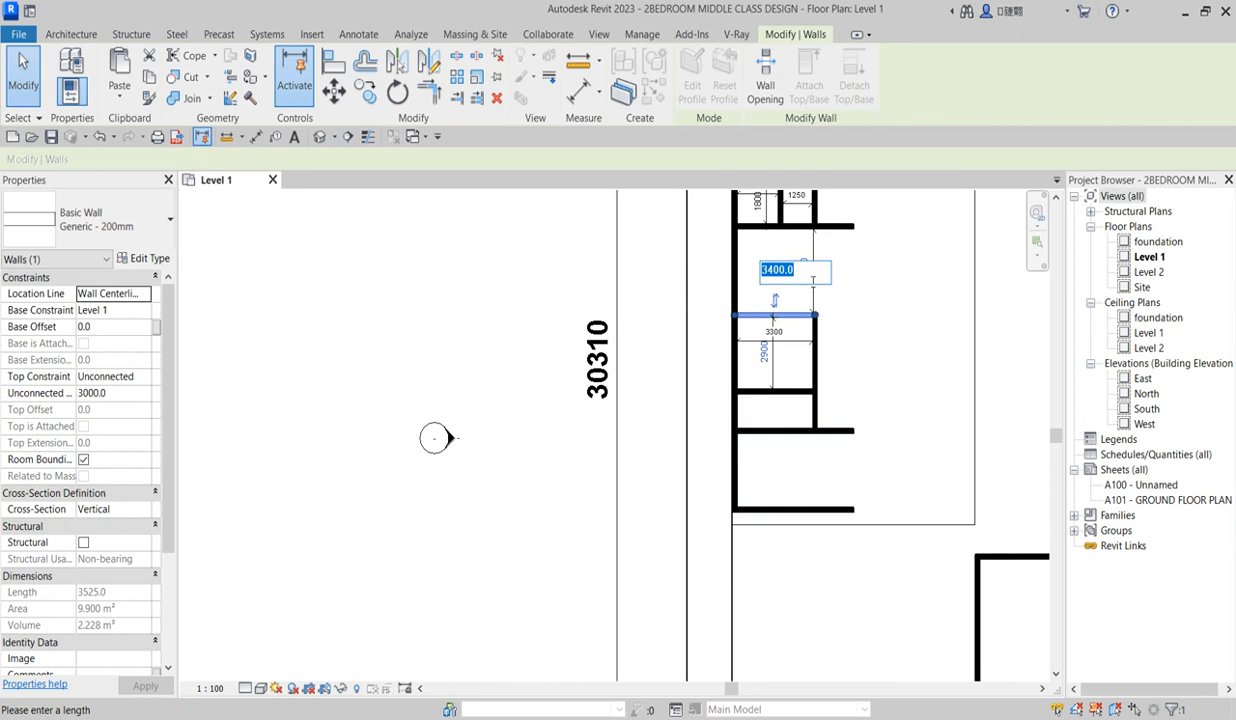
{"action": "left_click", "coordinate": [714, 277]}
Move the walls and dimensions of the middle and lower rooms 200 mm upward, accepting deletion of the 3400 mm dimension
{"action": "left_click_drag", "start_coordinate": [706, 278], "coordinate": [885, 532]}
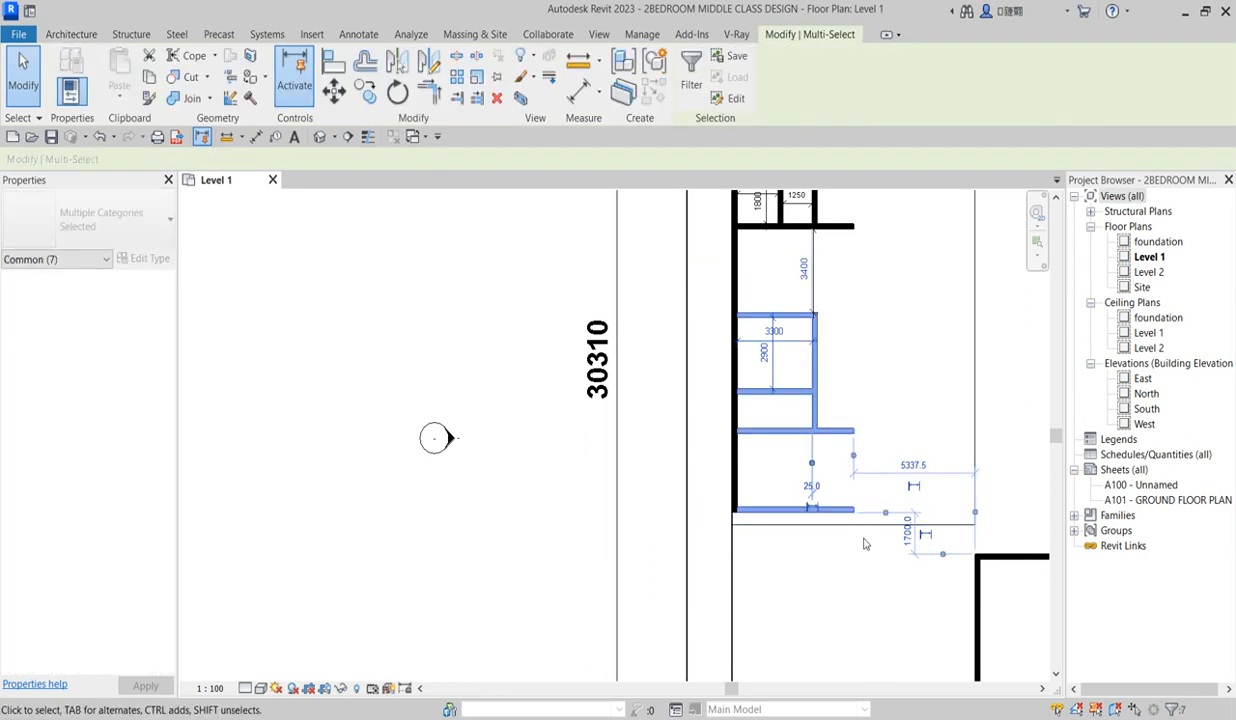
{"action": "left_click", "coordinate": [334, 91]}
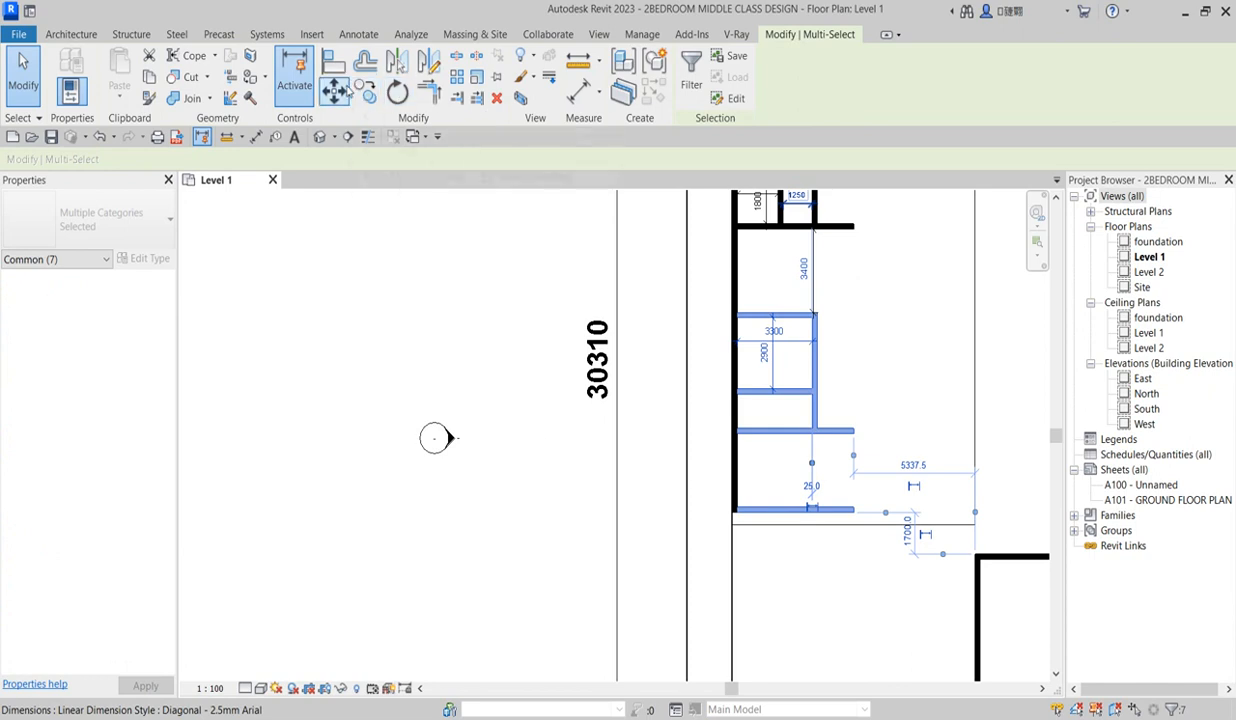
{"action": "scroll", "coordinate": [818, 328], "scroll_direction": "up", "scroll_amount": 2}
{"action": "scroll", "coordinate": [818, 326], "scroll_direction": "up", "scroll_amount": 2}
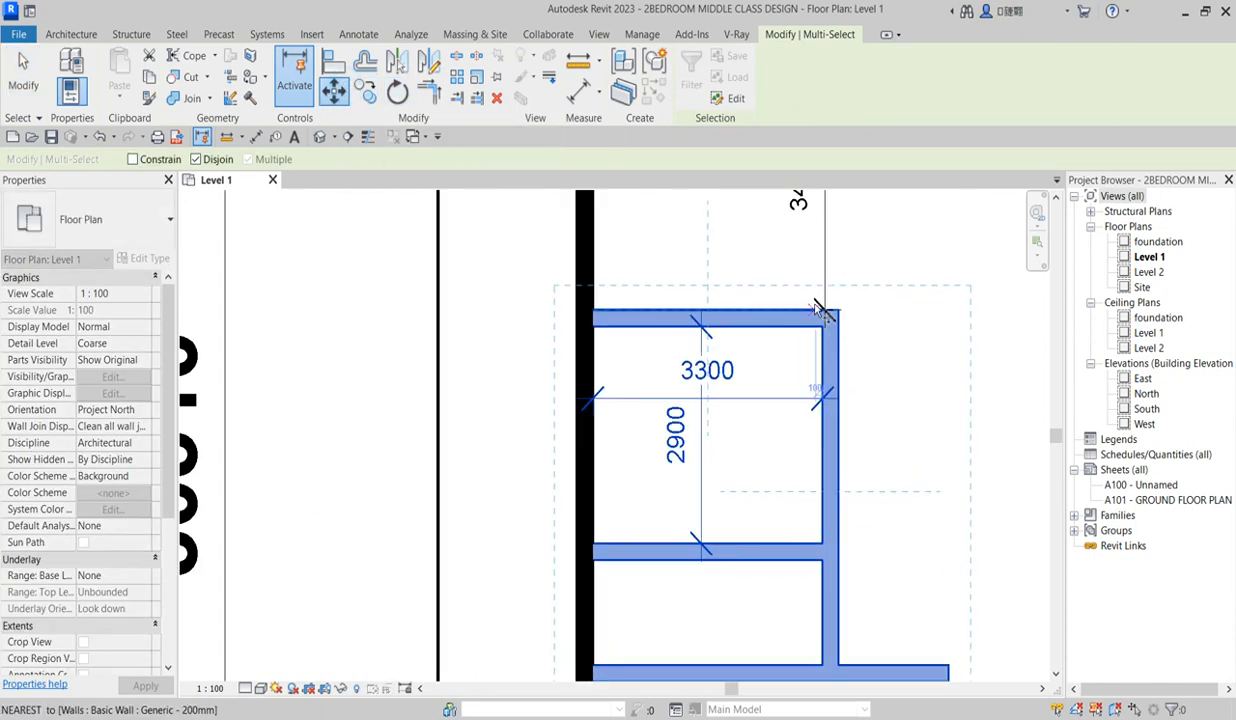
{"action": "left_click", "coordinate": [806, 314]}
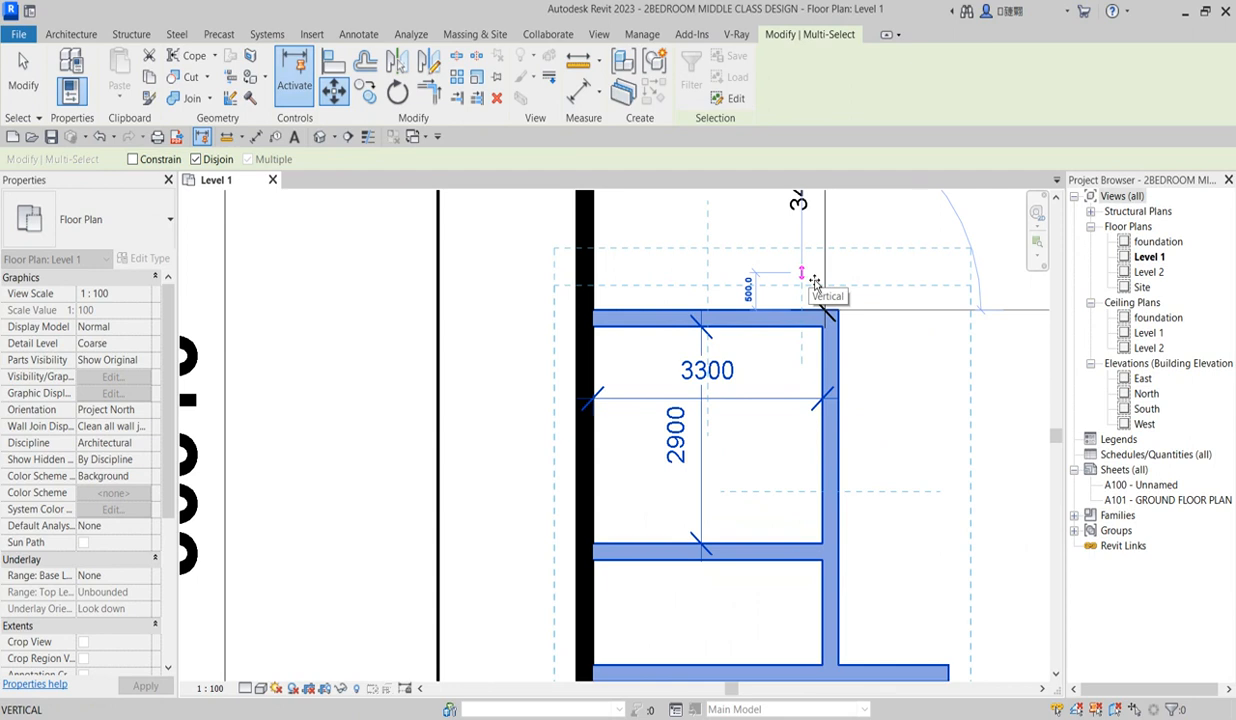
{"action": "type", "text": "200"}
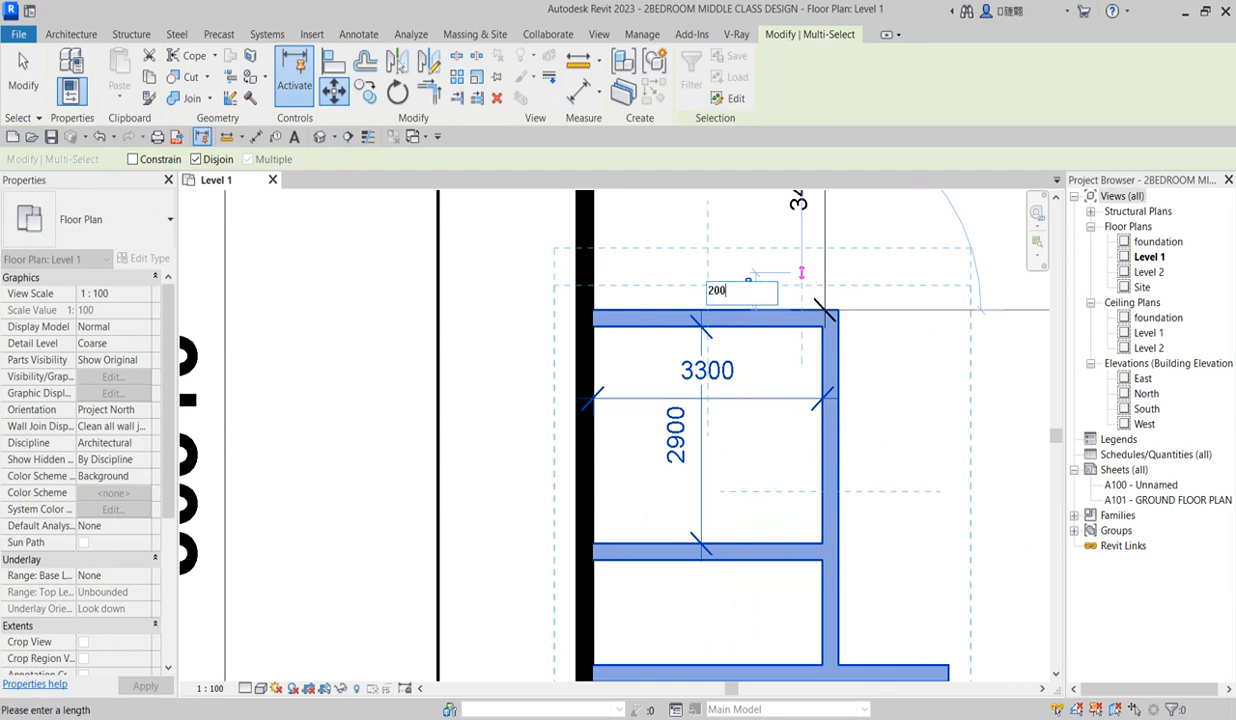
{"action": "key", "text": "Return"}
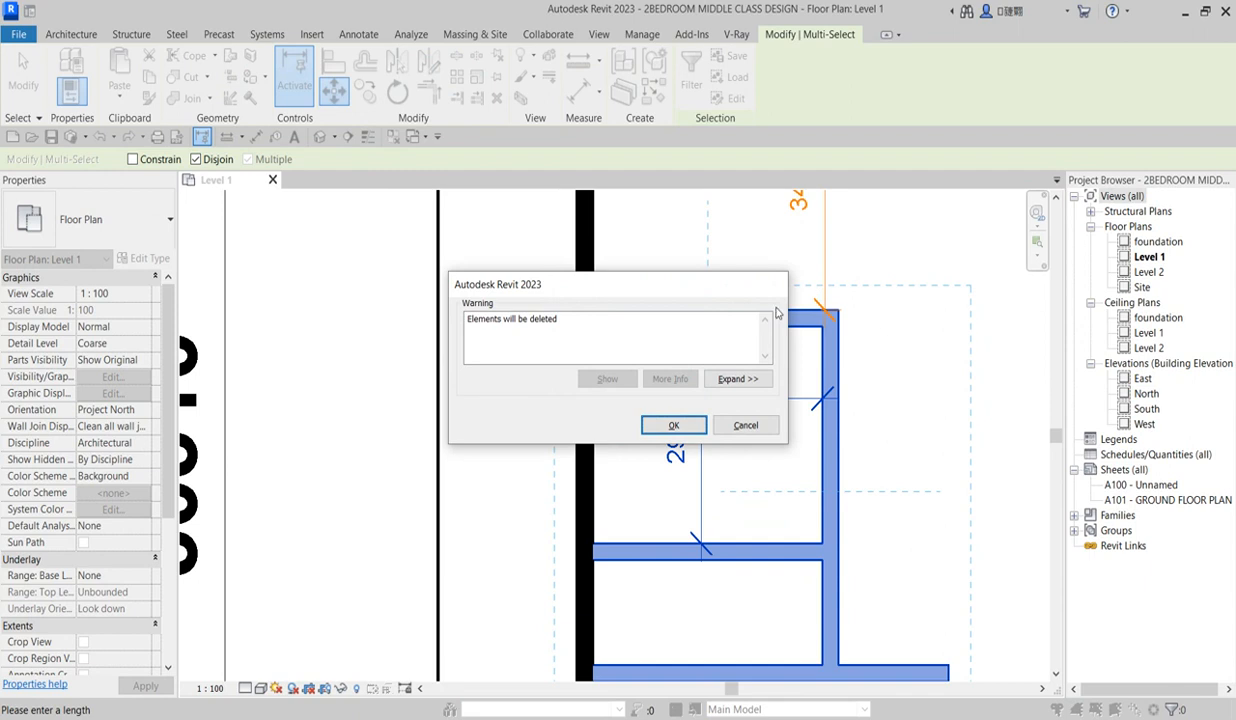
{"action": "left_click", "coordinate": [673, 425]}
{"action": "scroll", "coordinate": [868, 362], "scroll_direction": "down", "scroll_amount": 2}
{"action": "left_click", "coordinate": [868, 361]}
Trim the long left wall and the bottom wall to a clean corner, leaving the trim command
{"action": "scroll", "coordinate": [846, 381], "scroll_direction": "down", "scroll_amount": 3}
{"action": "scroll", "coordinate": [828, 488], "scroll_direction": "up", "scroll_amount": 2}
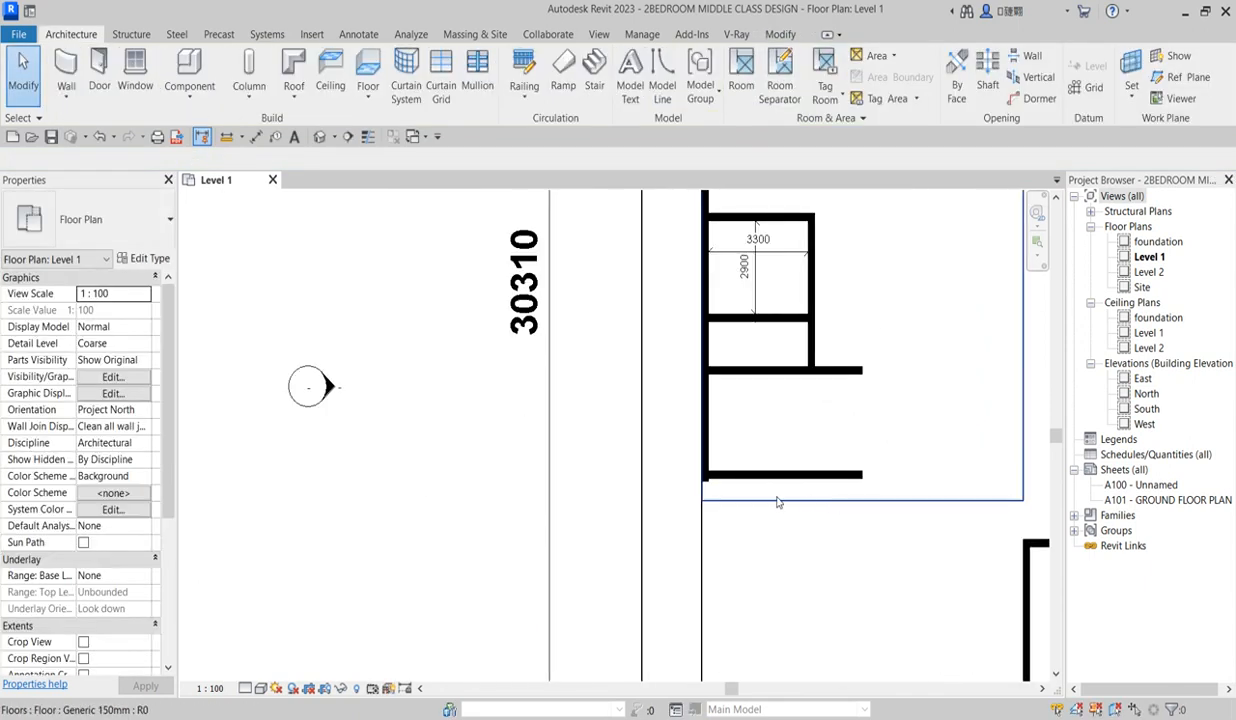
{"action": "scroll", "coordinate": [733, 490], "scroll_direction": "up", "scroll_amount": 1}
{"action": "left_click", "coordinate": [780, 34]}
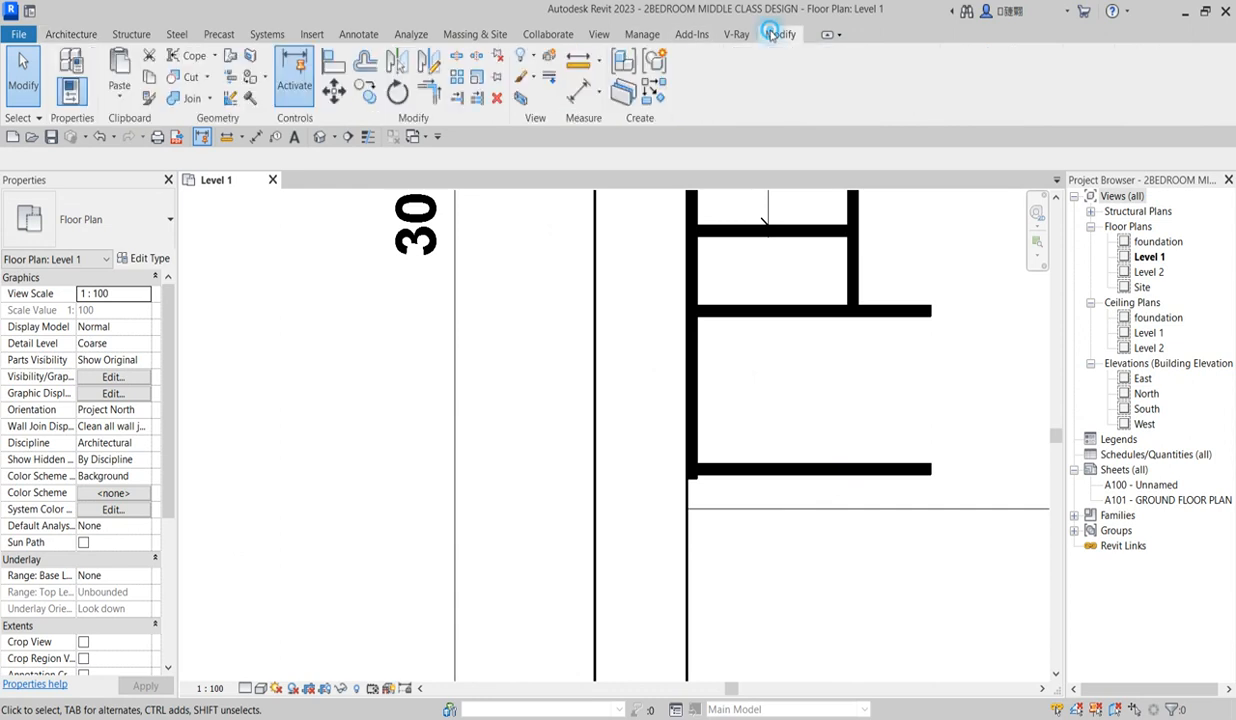
{"action": "left_click", "coordinate": [429, 92]}
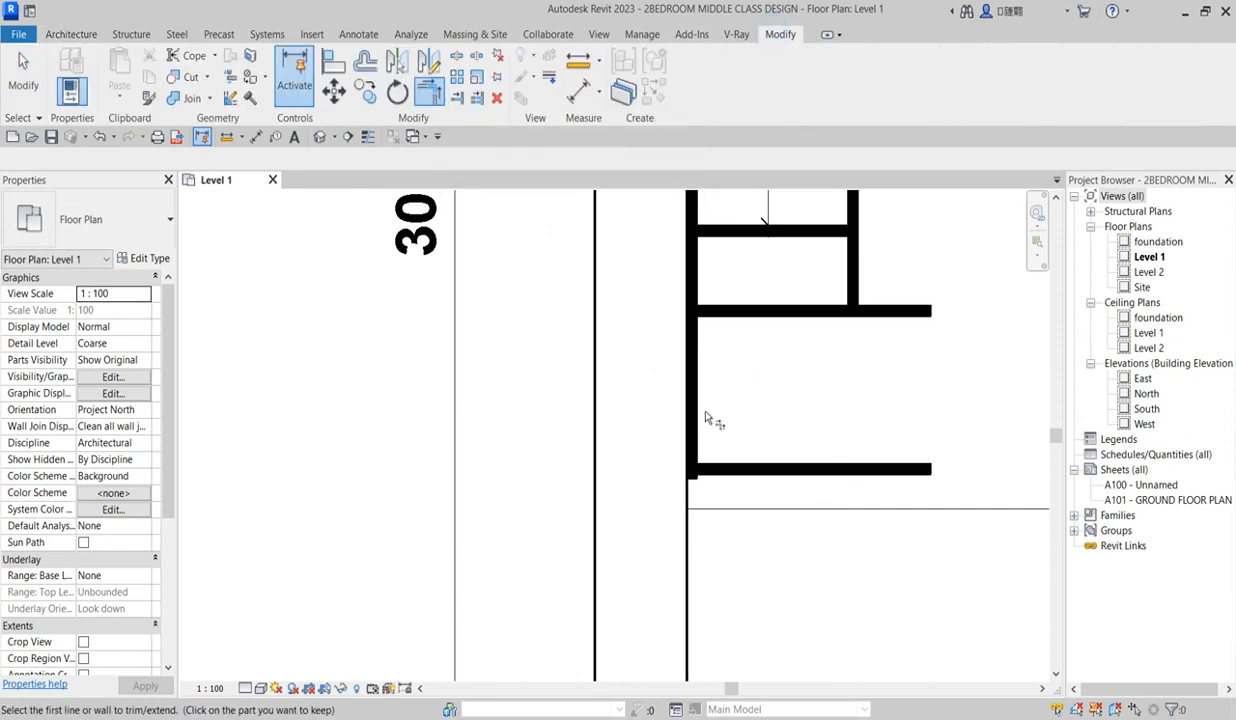
{"action": "left_click", "coordinate": [692, 410]}
{"action": "left_click", "coordinate": [728, 466]}
{"action": "scroll", "coordinate": [740, 420], "scroll_direction": "down", "scroll_amount": 4}
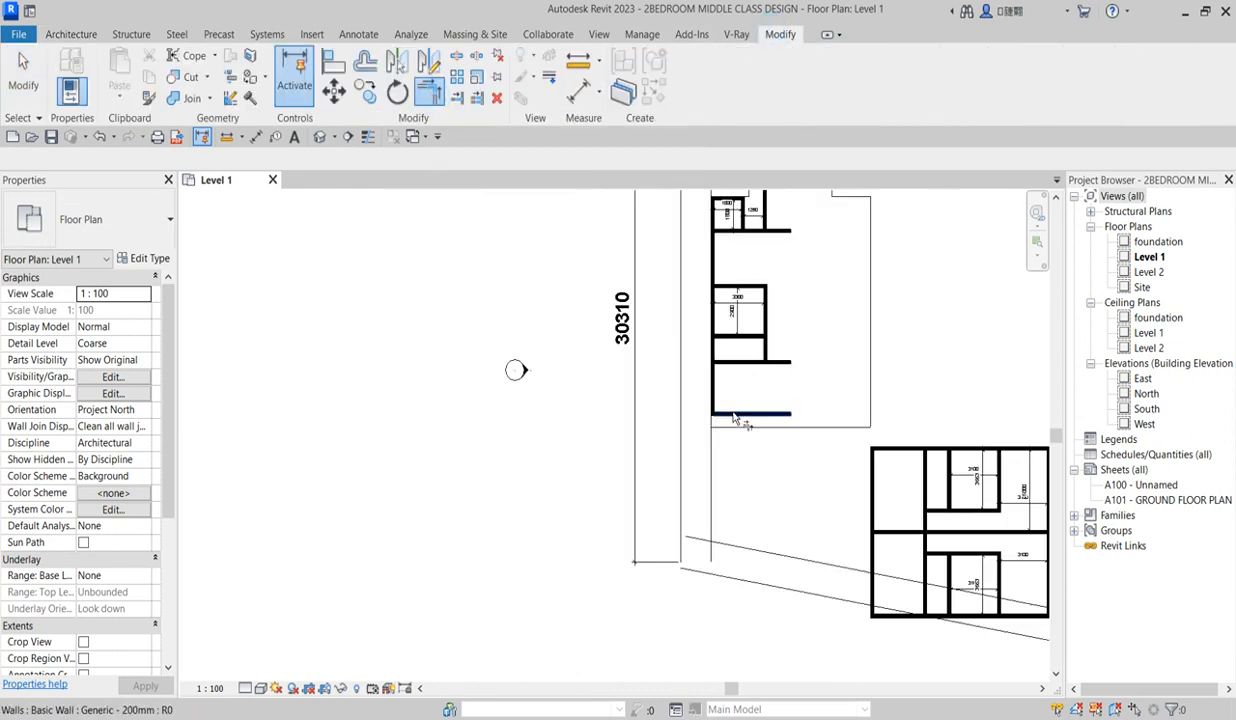
{"action": "right_click", "coordinate": [857, 329]}
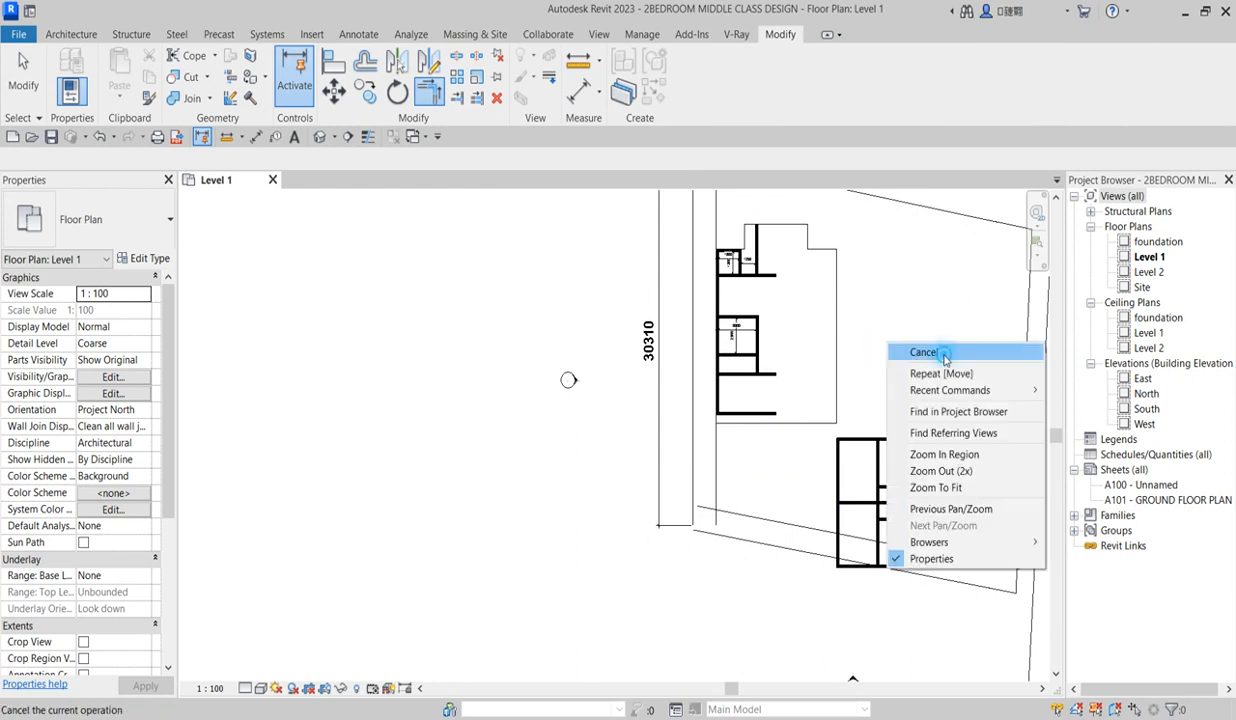
{"action": "left_click", "coordinate": [880, 338]}
{"action": "right_click", "coordinate": [914, 357]}
{"action": "left_click", "coordinate": [945, 366]}
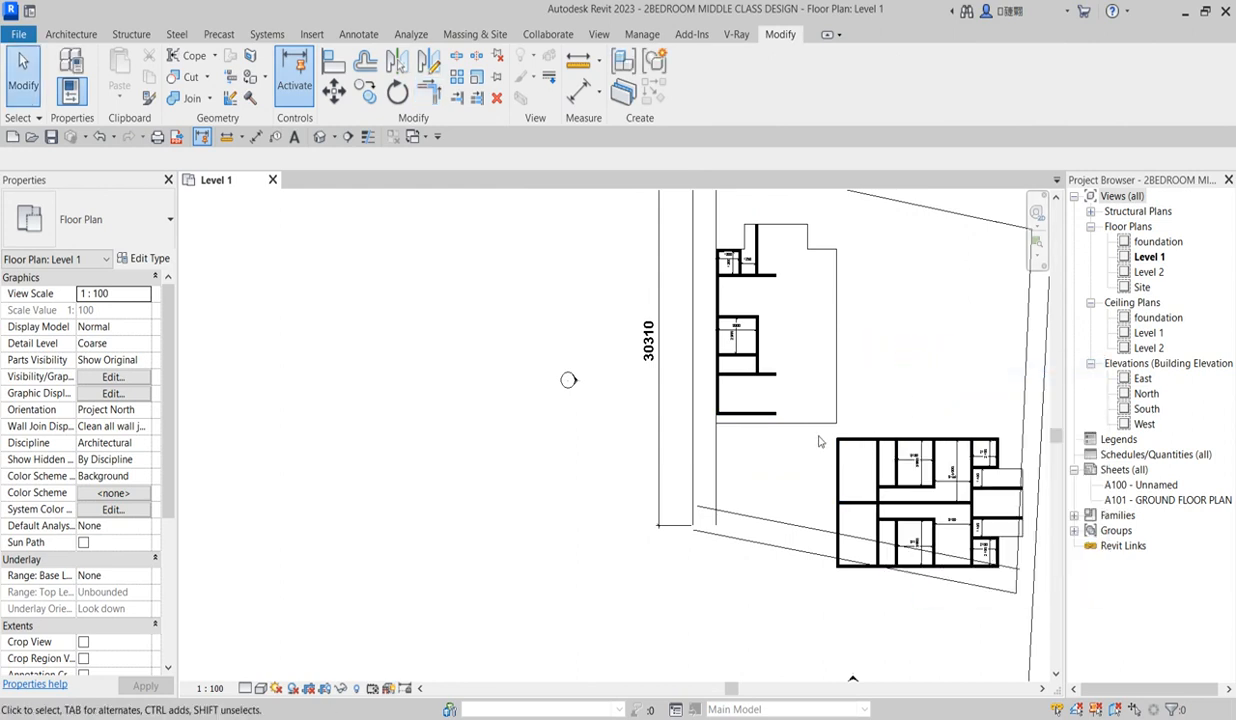
Delete the complete double unit with its walls and dimensions at the lower right of the plot
{"action": "scroll", "coordinate": [805, 400], "scroll_direction": "down", "scroll_amount": 2}
{"action": "left_click_drag", "start_coordinate": [805, 393], "coordinate": [977, 539]}
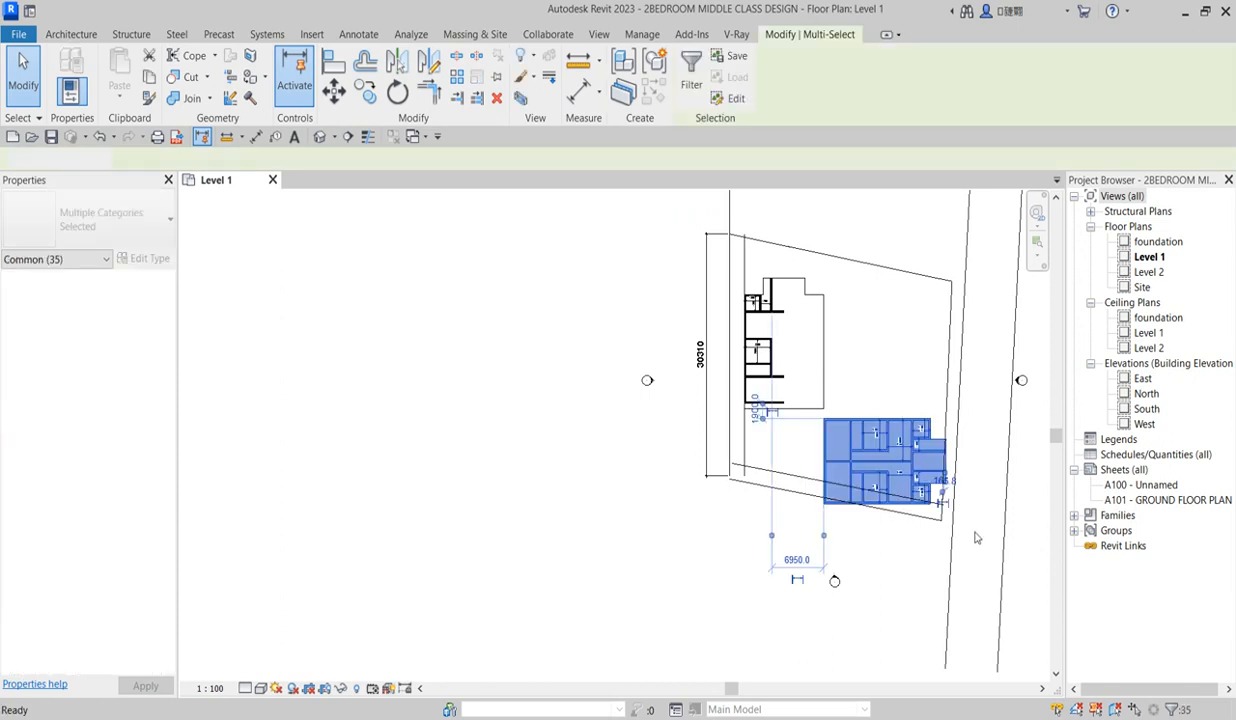
{"action": "key", "text": "Delete"}
Mirror a copy of the unit's walls and dimensions about a vertical axis through the free end of the upper cross wall
{"action": "scroll", "coordinate": [766, 316], "scroll_direction": "up", "scroll_amount": 2}
{"action": "scroll", "coordinate": [713, 262], "scroll_direction": "up", "scroll_amount": 3}
{"action": "left_click_drag", "start_coordinate": [727, 247], "coordinate": [870, 618]}
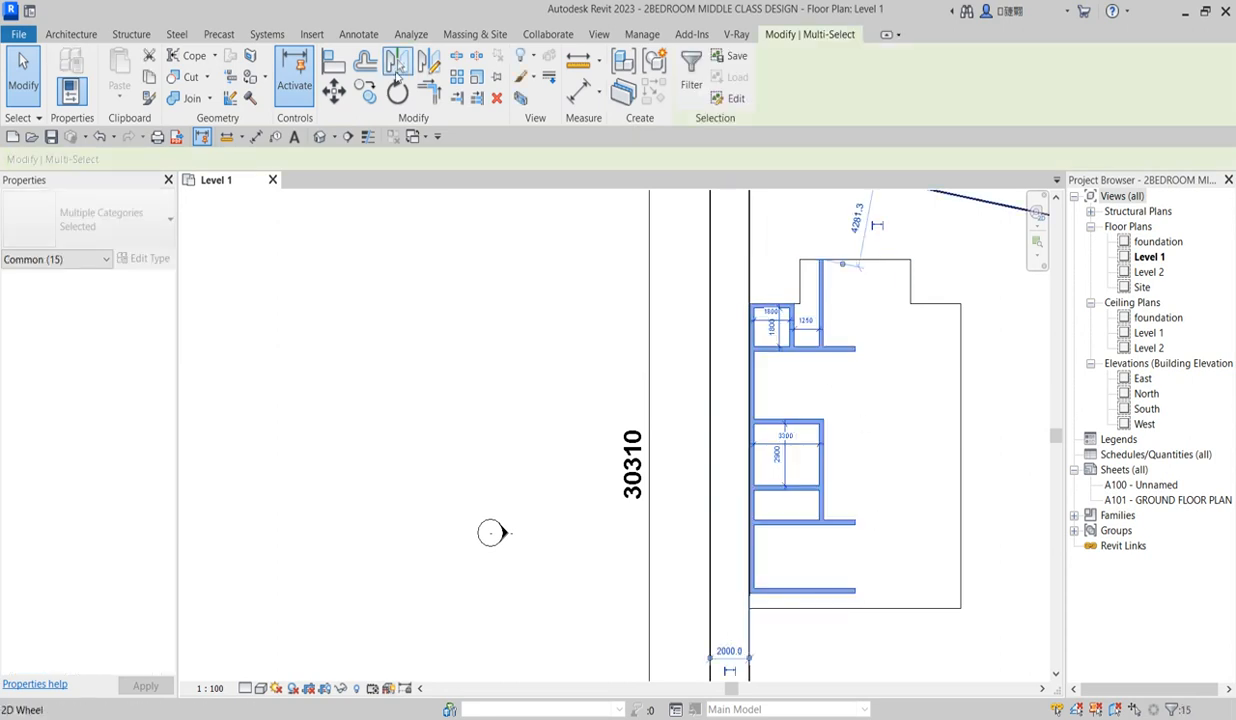
{"action": "left_click", "coordinate": [428, 72]}
{"action": "scroll", "coordinate": [800, 376], "scroll_direction": "up", "scroll_amount": 4}
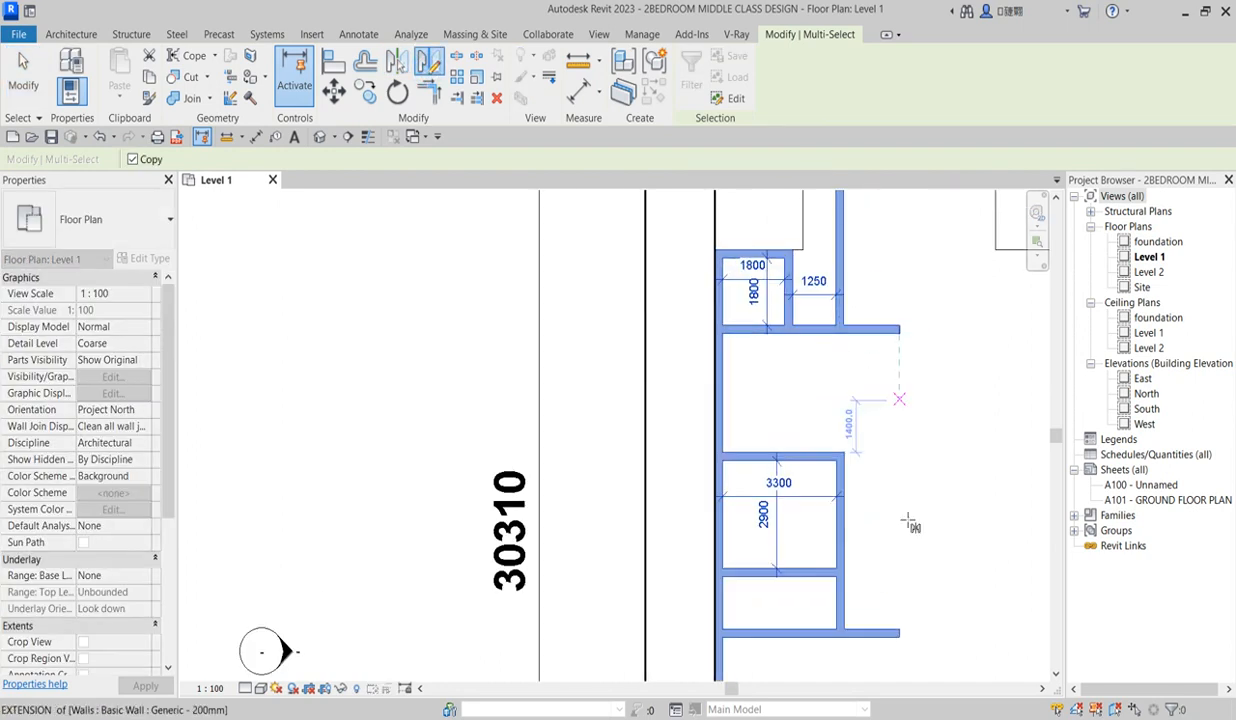
{"action": "scroll", "coordinate": [898, 562], "scroll_direction": "down", "scroll_amount": 3}
{"action": "scroll", "coordinate": [898, 492], "scroll_direction": "up", "scroll_amount": 2}
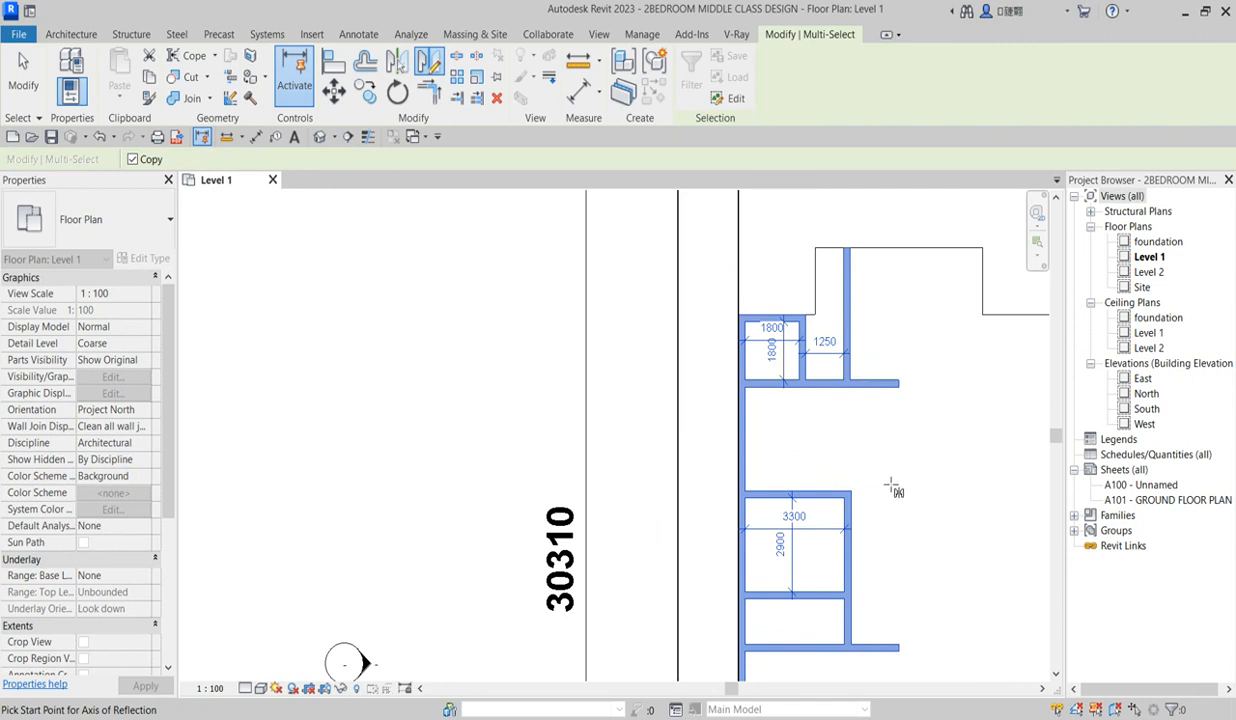
{"action": "left_click", "coordinate": [898, 383]}
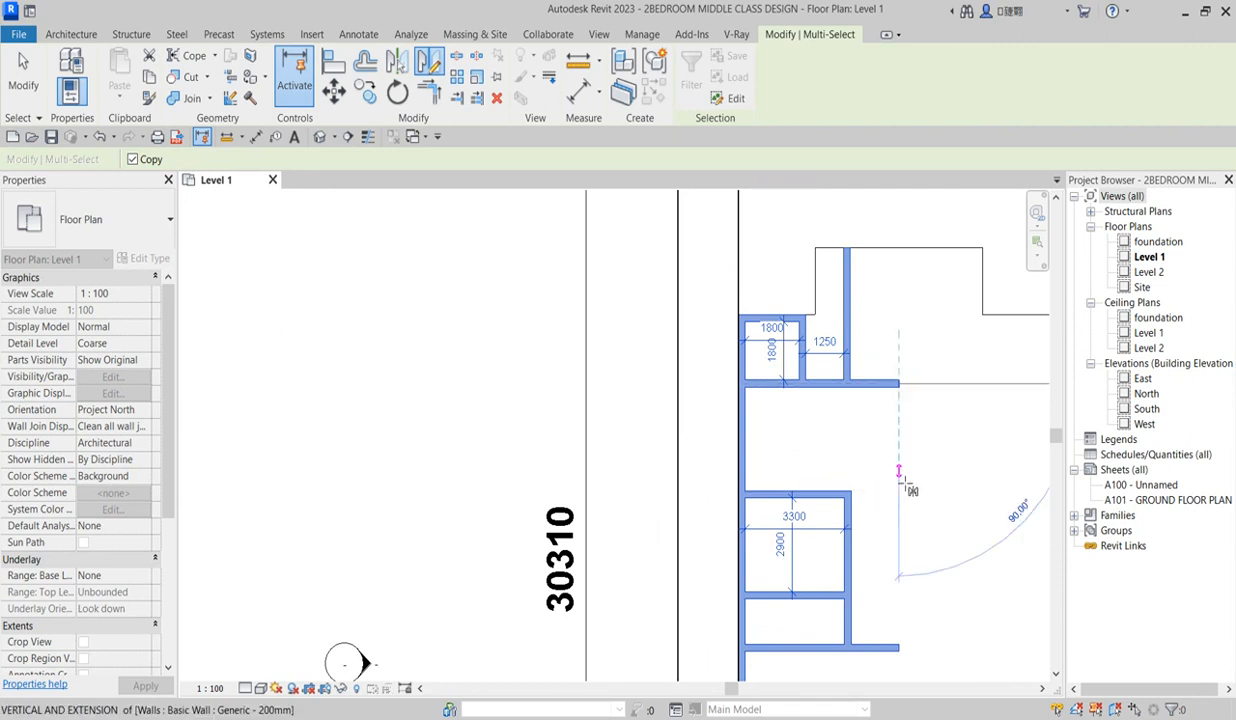
{"action": "left_click", "coordinate": [898, 476]}
{"action": "scroll", "coordinate": [899, 483], "scroll_direction": "down", "scroll_amount": 2}
{"action": "scroll", "coordinate": [899, 450], "scroll_direction": "up", "scroll_amount": 2}
{"action": "scroll", "coordinate": [896, 430], "scroll_direction": "down", "scroll_amount": 3}
{"action": "scroll", "coordinate": [893, 465], "scroll_direction": "up", "scroll_amount": 2}
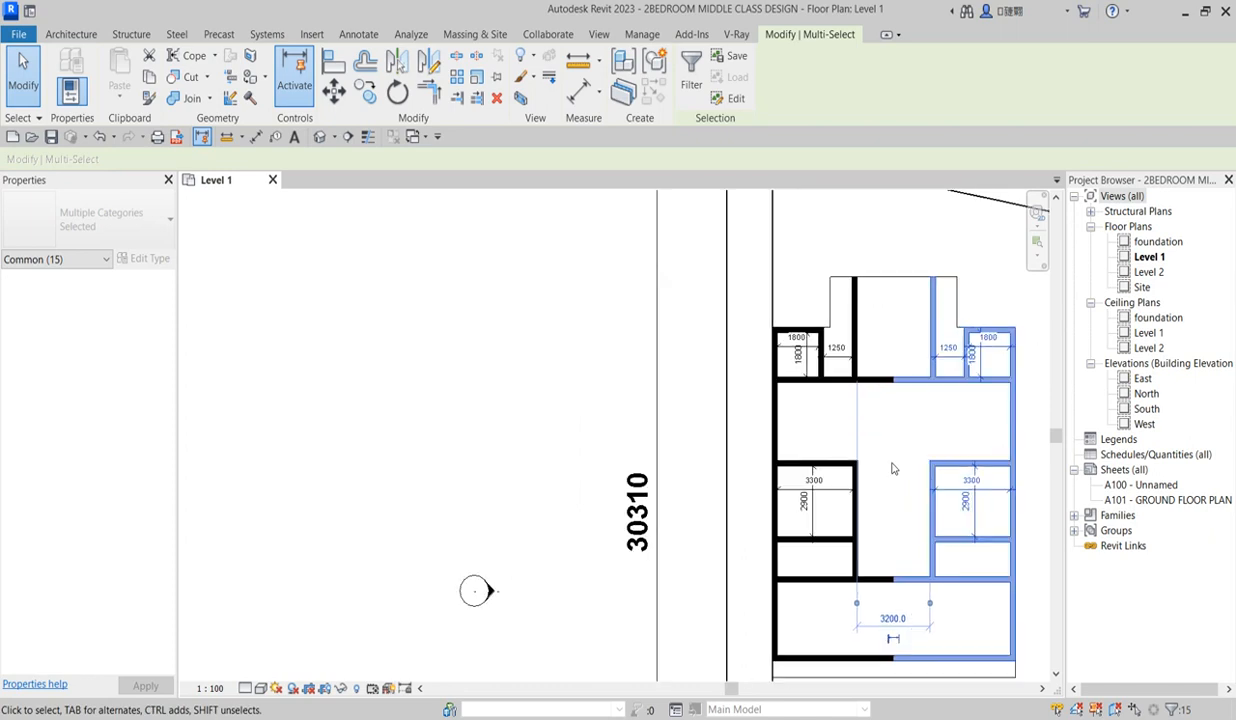
{"action": "left_click", "coordinate": [893, 465]}
Draw a matching vertical party wall 11400 mm long from the bottom wall's midpoint to the cross wall below the small upper rooms
{"action": "left_click", "coordinate": [910, 383]}
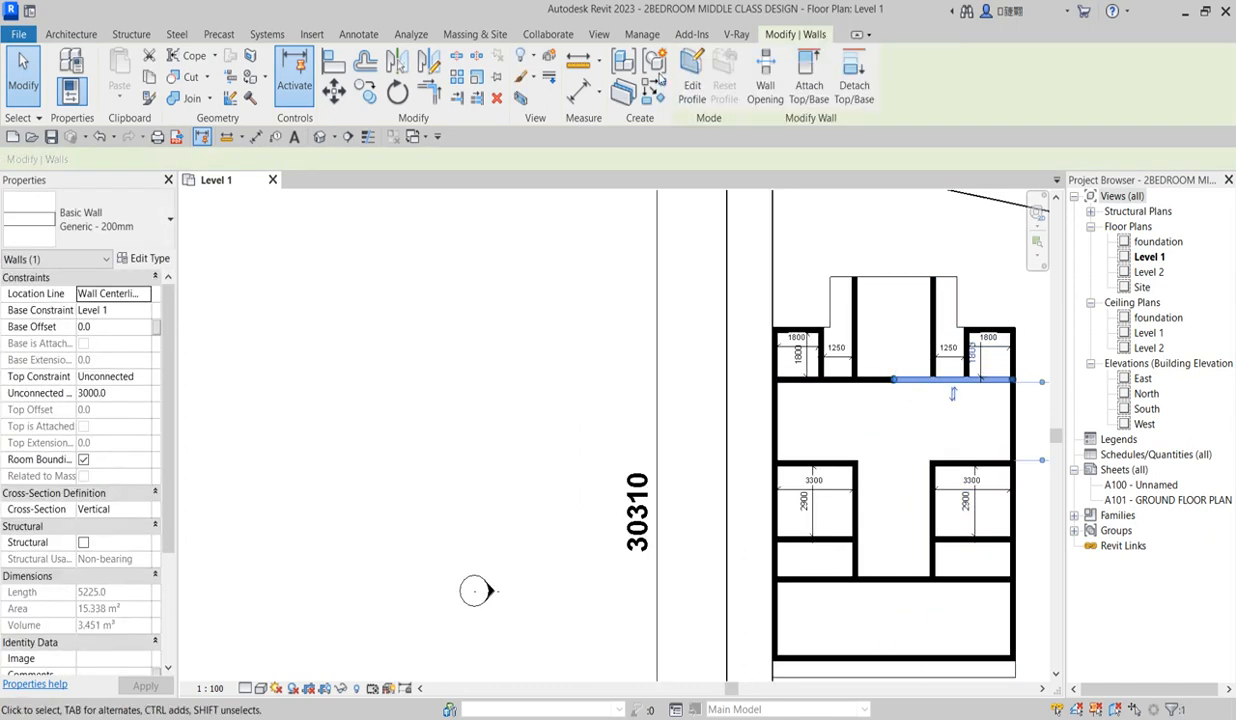
{"action": "left_click", "coordinate": [656, 88]}
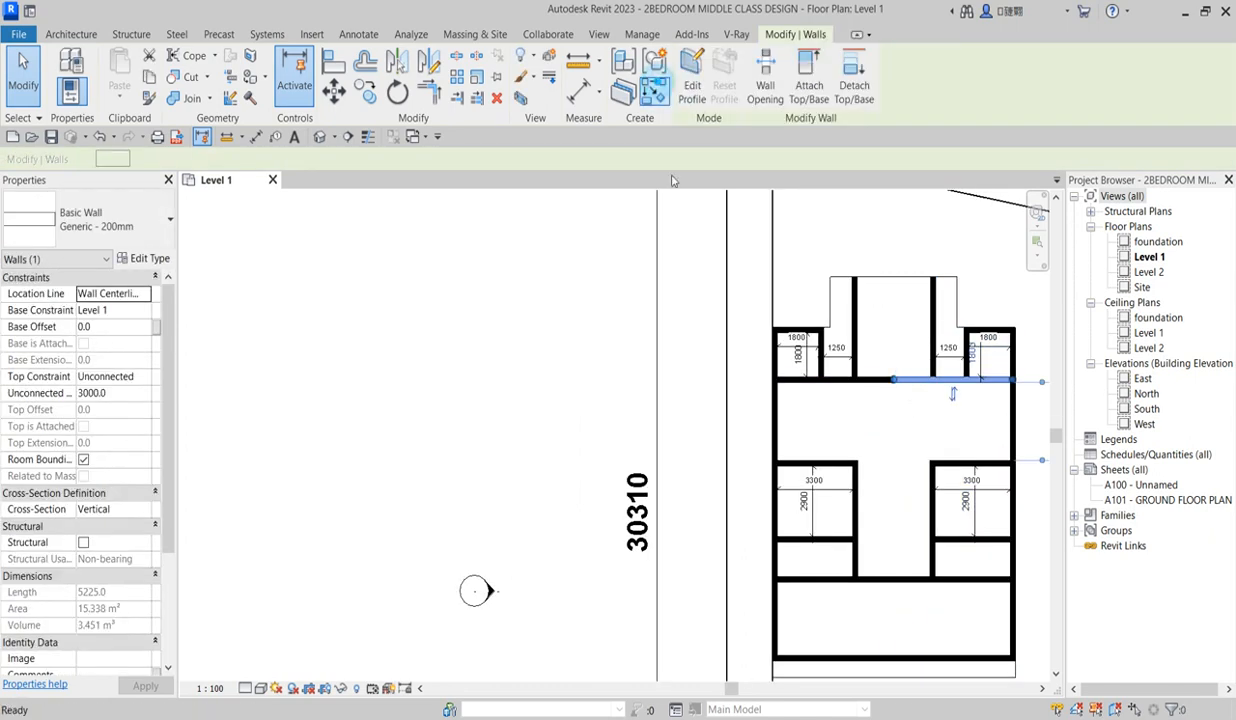
{"action": "left_click", "coordinate": [893, 658]}
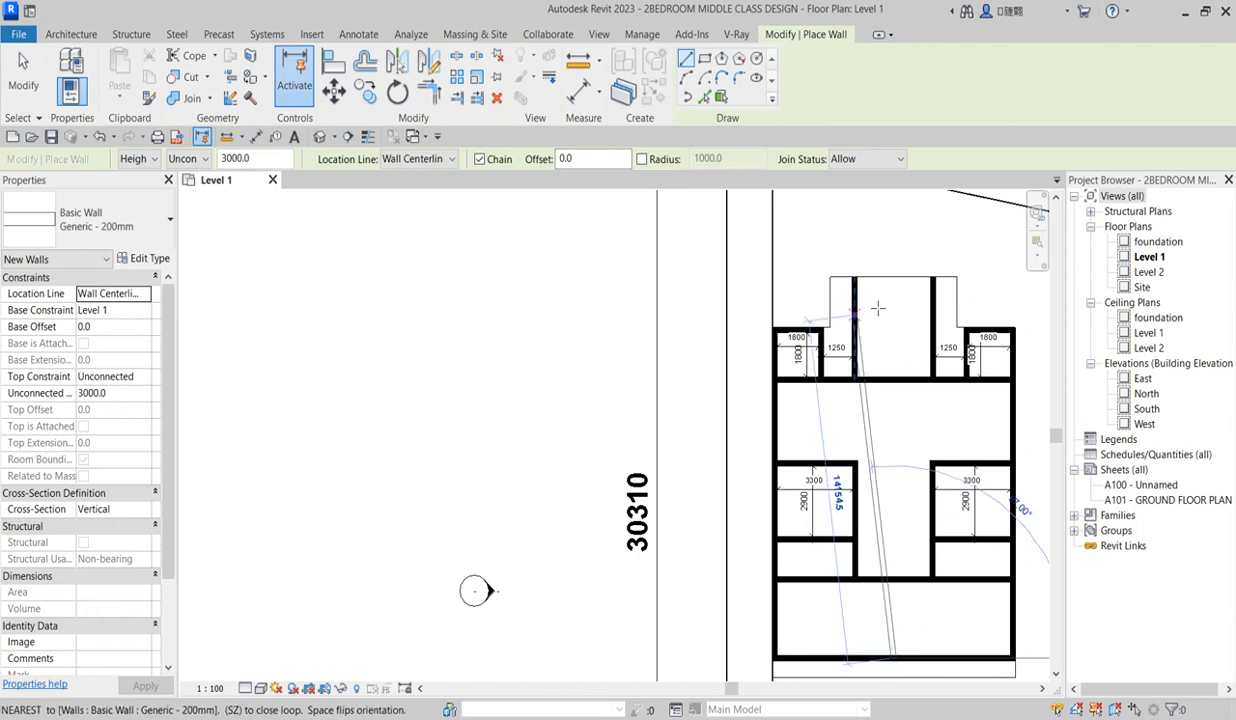
{"action": "left_click", "coordinate": [894, 279]}
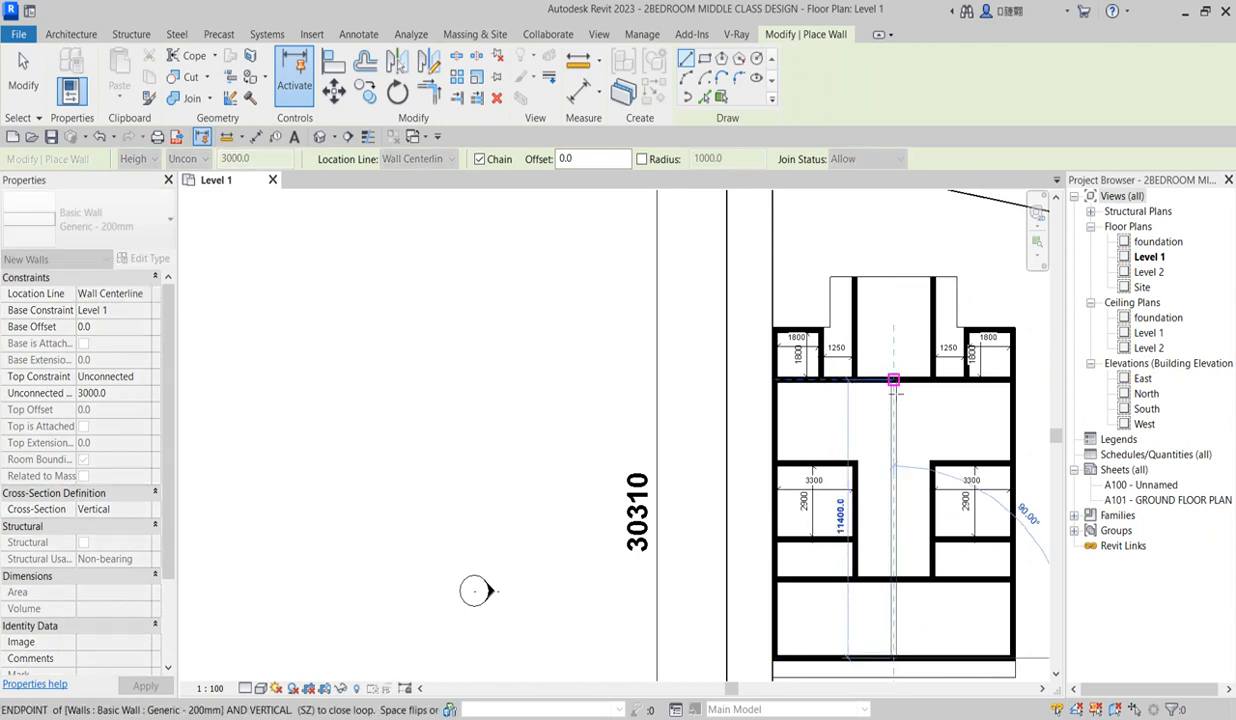
{"action": "right_click", "coordinate": [868, 430]}
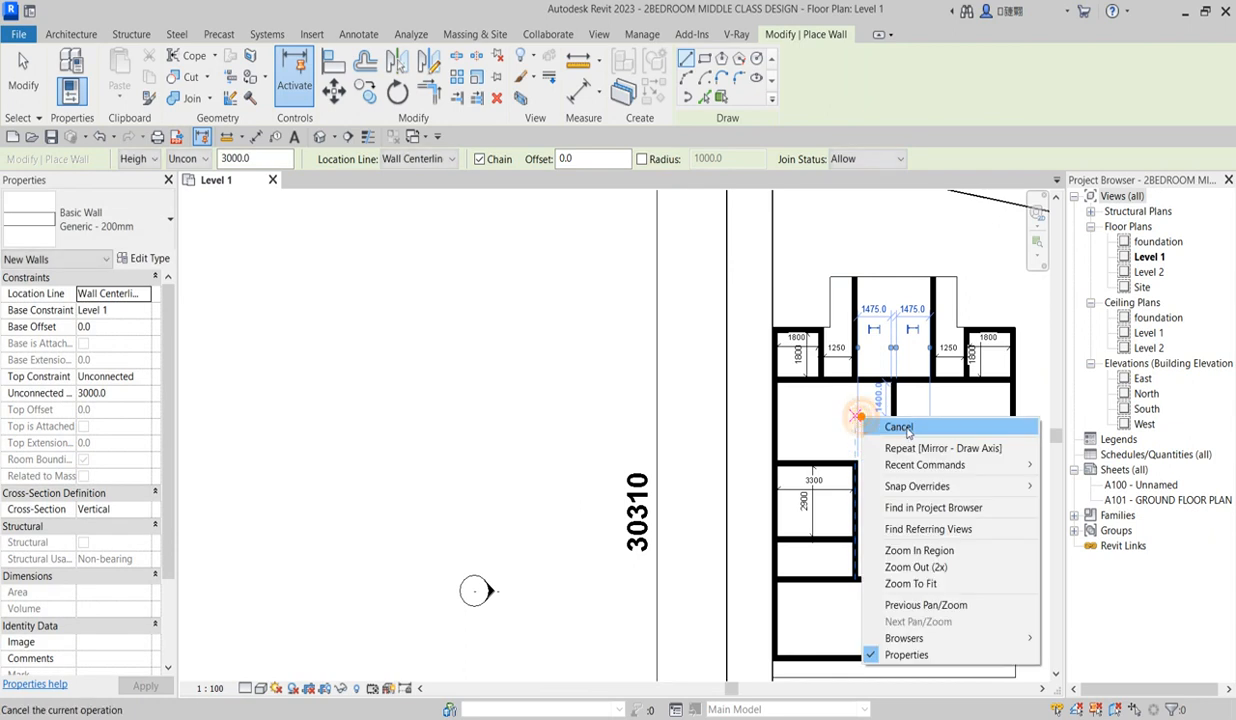
{"action": "left_click", "coordinate": [880, 432]}
{"action": "right_click", "coordinate": [868, 425]}
{"action": "left_click", "coordinate": [880, 432]}
Dimension the corridor gap between the left unit's 3300 mm room and the party wall, and leave the dimension command
{"action": "scroll", "coordinate": [868, 491], "scroll_direction": "up", "scroll_amount": 2}
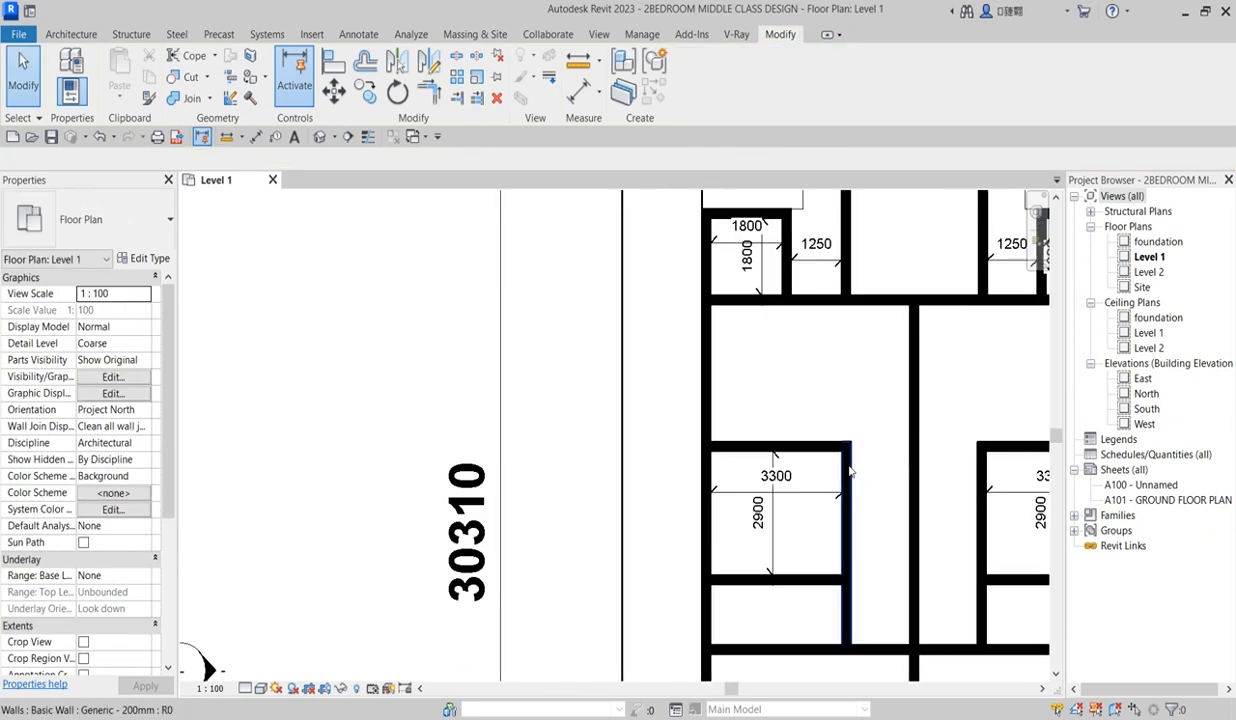
{"action": "left_click", "coordinate": [580, 94]}
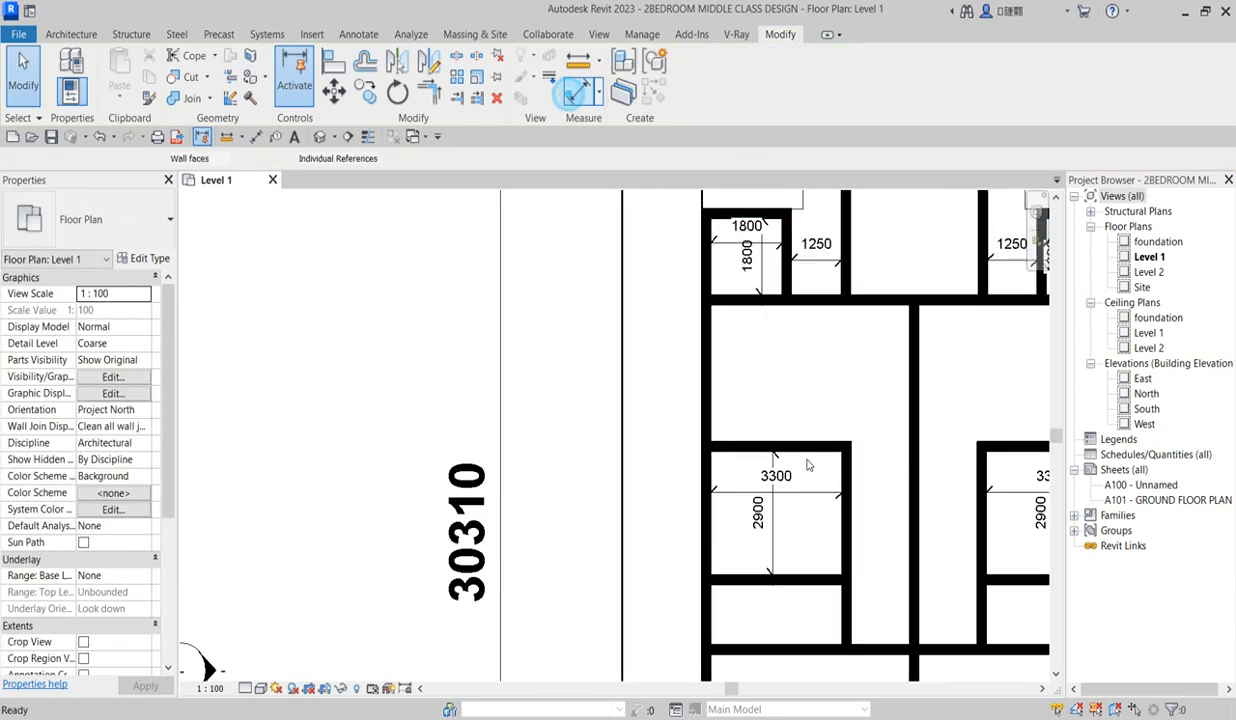
{"action": "left_click", "coordinate": [850, 482]}
{"action": "left_click", "coordinate": [905, 472]}
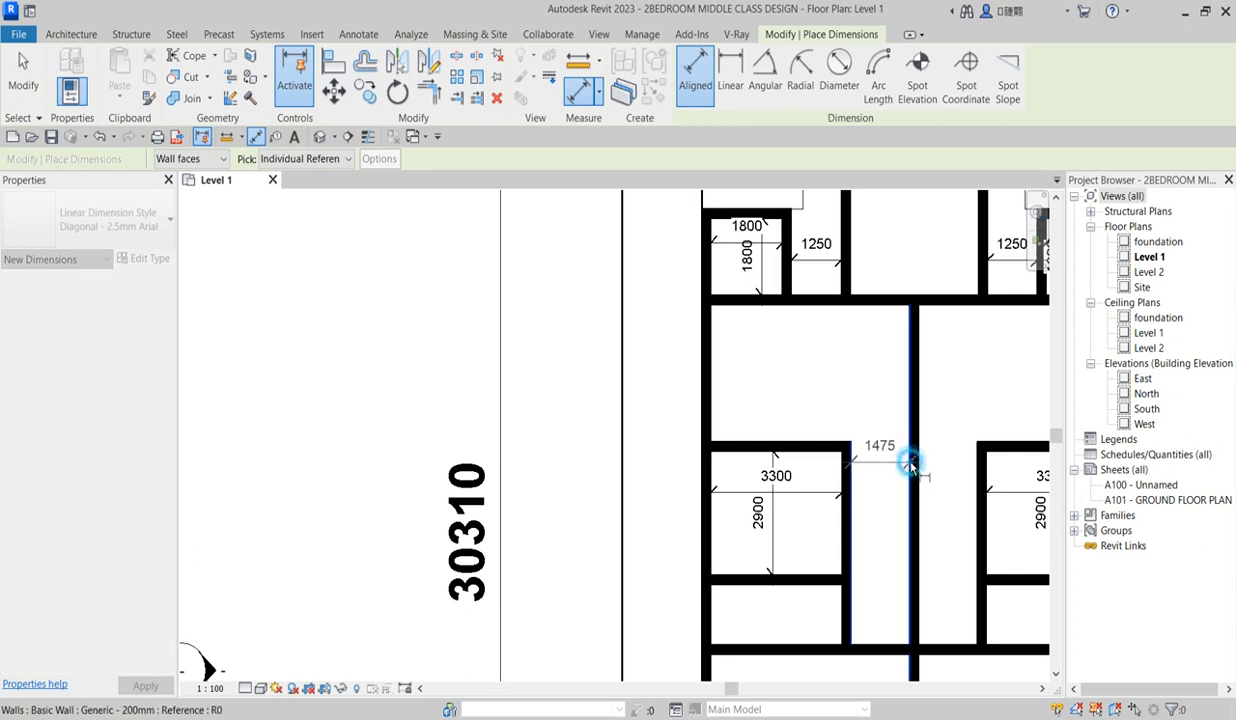
{"action": "scroll", "coordinate": [880, 460], "scroll_direction": "down", "scroll_amount": 5}
{"action": "right_click", "coordinate": [825, 243]}
{"action": "left_click", "coordinate": [885, 265]}
{"action": "scroll", "coordinate": [870, 284], "scroll_direction": "up", "scroll_amount": 2}
{"action": "right_click", "coordinate": [866, 258]}
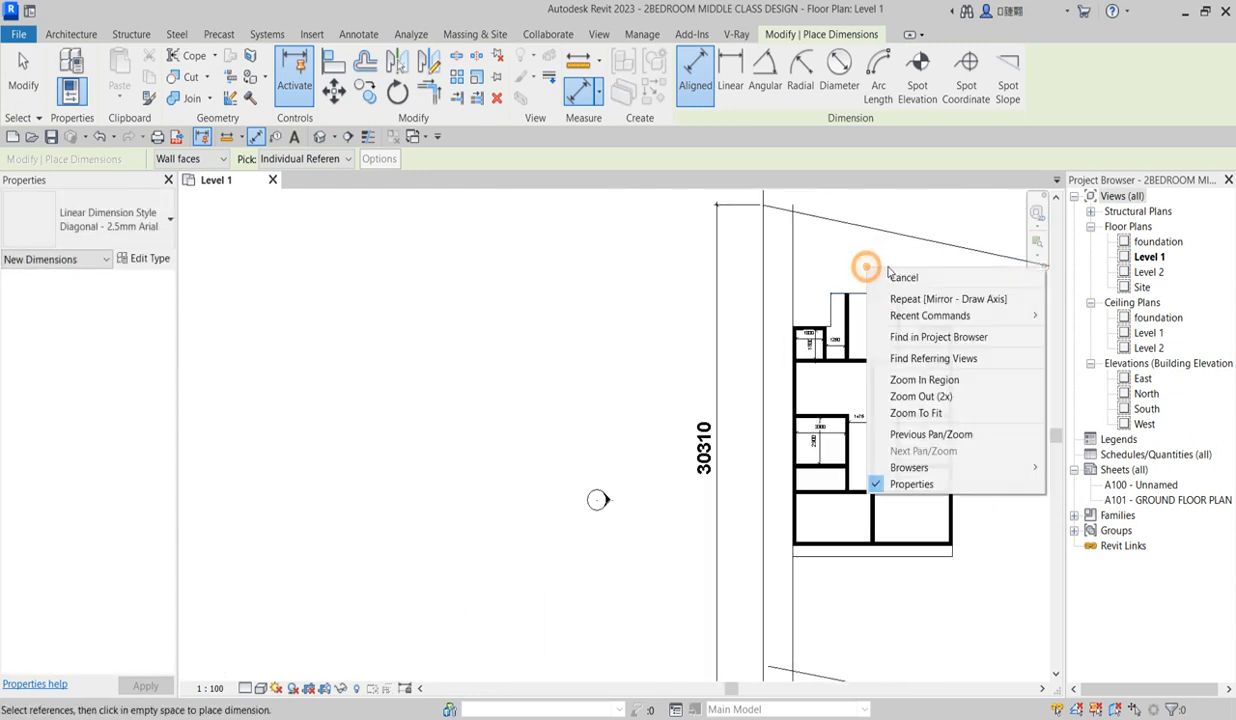
{"action": "left_click", "coordinate": [879, 277]}
Select the party wall with the right-hand unit's walls and dimensions and nudge them left to a corridor gap of 1175 mm
{"action": "left_click_drag", "start_coordinate": [864, 268], "coordinate": [968, 582]}
{"action": "scroll", "coordinate": [885, 410], "scroll_direction": "up", "scroll_amount": 2}
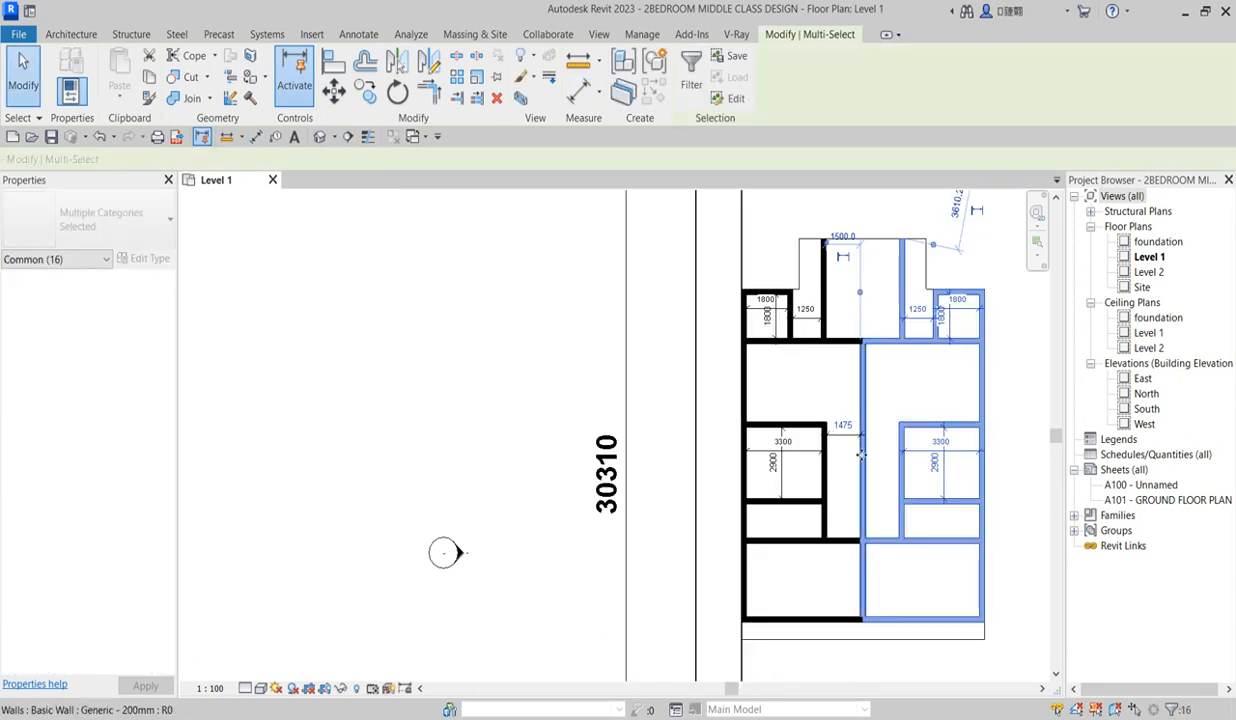
{"action": "scroll", "coordinate": [850, 466], "scroll_direction": "up", "scroll_amount": 3}
{"action": "key", "text": "Left"}
{"action": "key", "text": "Left"}
{"action": "scroll", "coordinate": [840, 440], "scroll_direction": "up", "scroll_amount": 3}
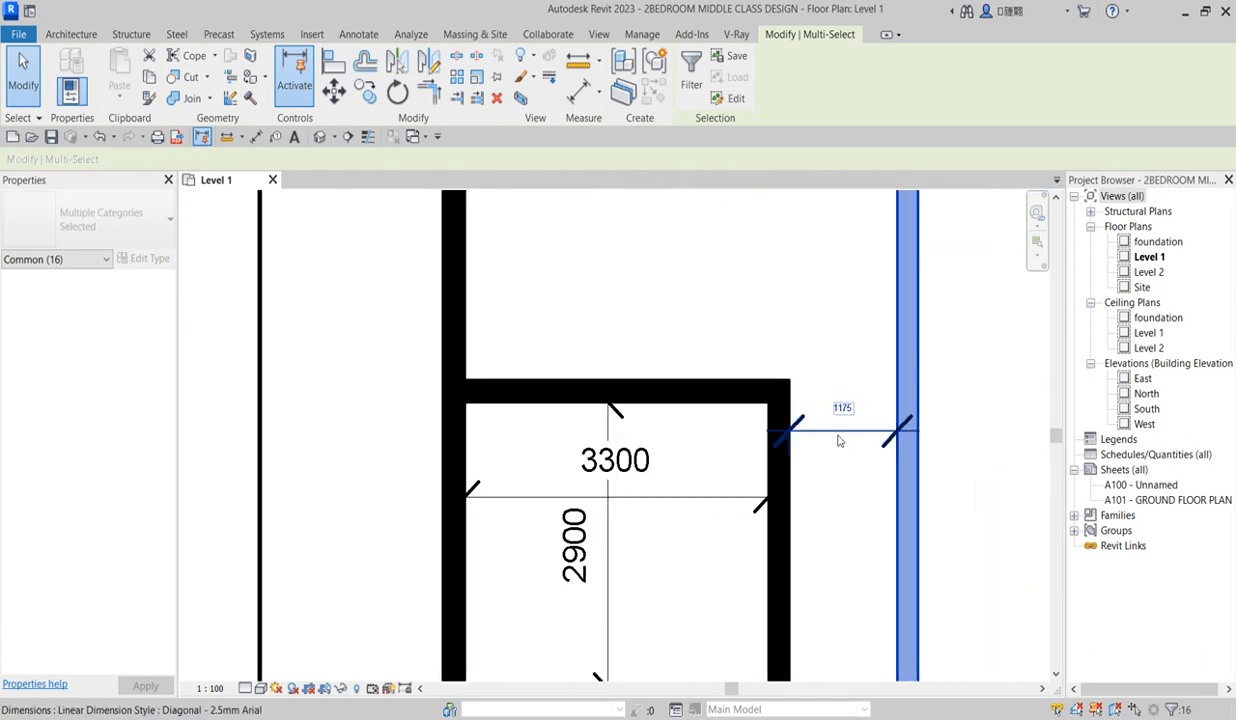
{"action": "scroll", "coordinate": [838, 423], "scroll_direction": "up", "scroll_amount": 1}
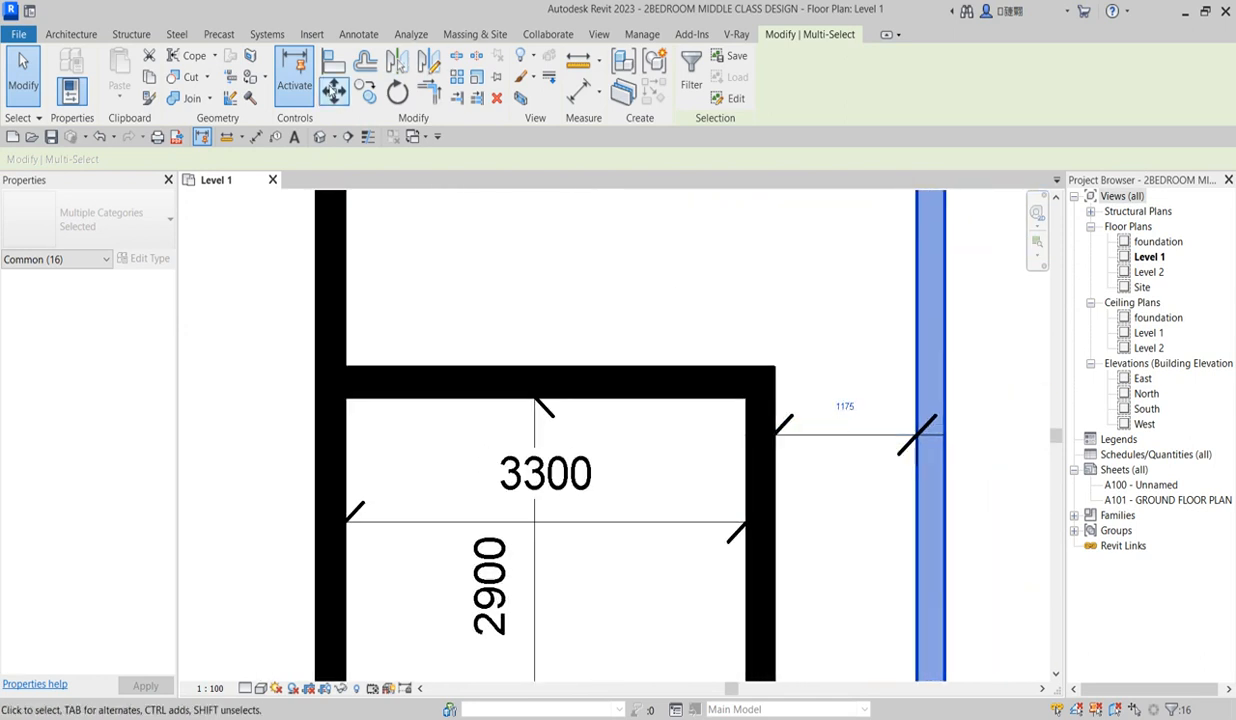
Move the selected party wall and right-hand unit another 75 mm to the left, accepting the deletion of affected elements
{"action": "left_click", "coordinate": [333, 90]}
{"action": "left_click", "coordinate": [927, 449]}
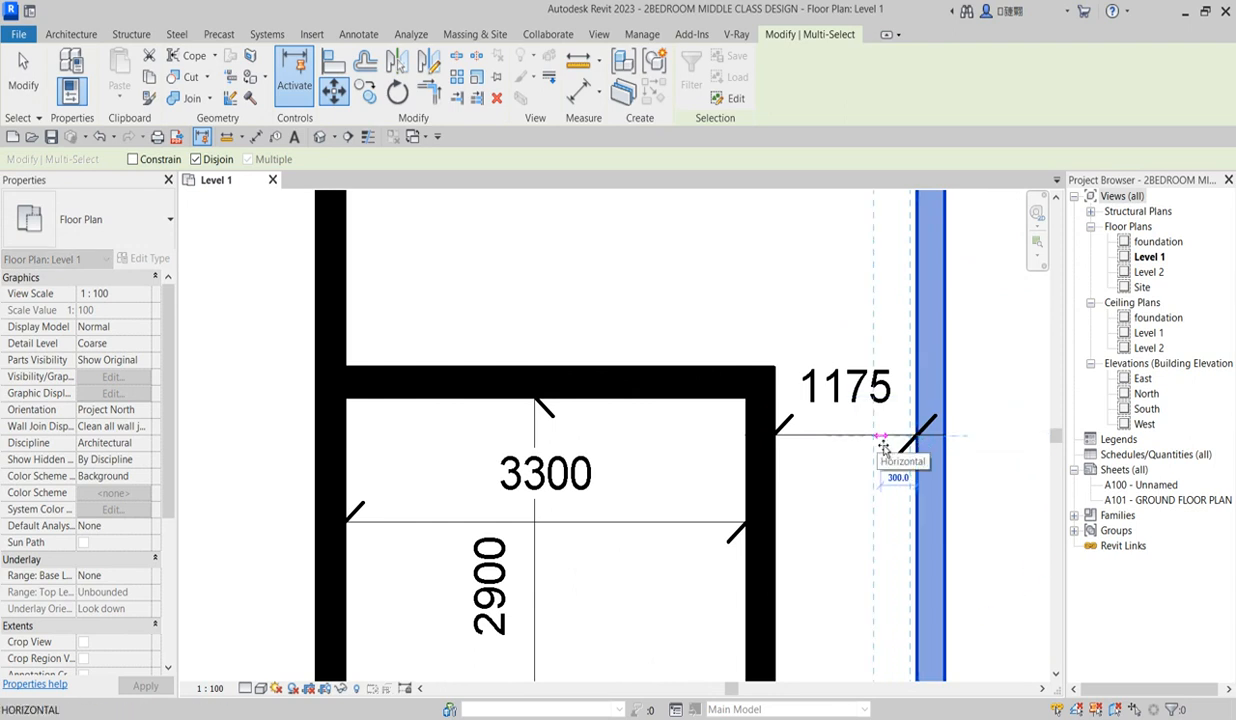
{"action": "type", "text": "75"}
{"action": "key", "text": "Return"}
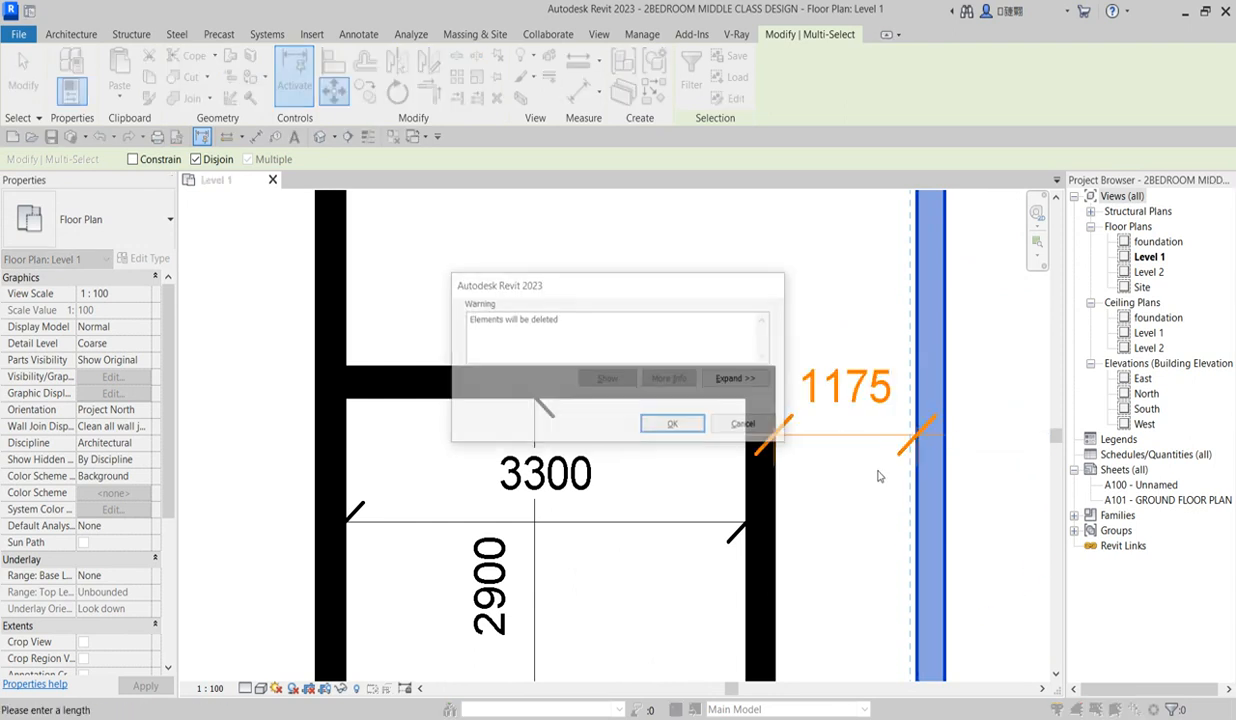
{"action": "left_click", "coordinate": [675, 426]}
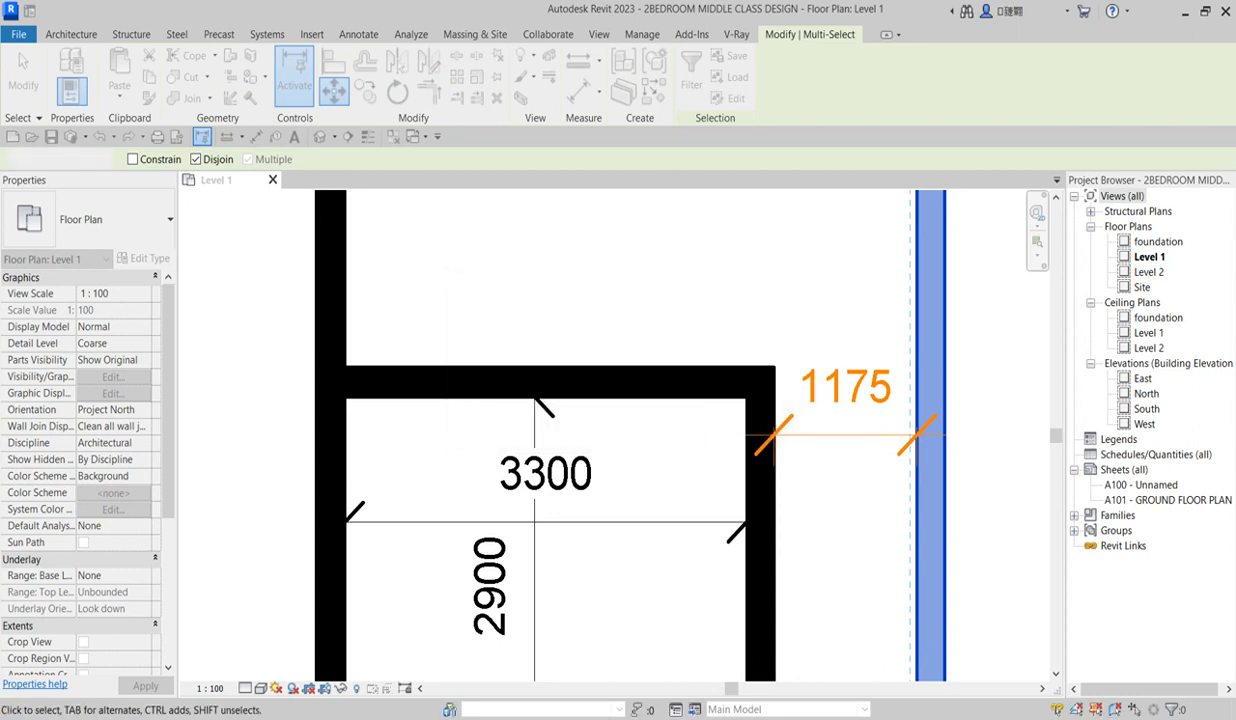
{"action": "scroll", "coordinate": [726, 430], "scroll_direction": "down", "scroll_amount": 5}
{"action": "scroll", "coordinate": [760, 320], "scroll_direction": "up", "scroll_amount": 2}
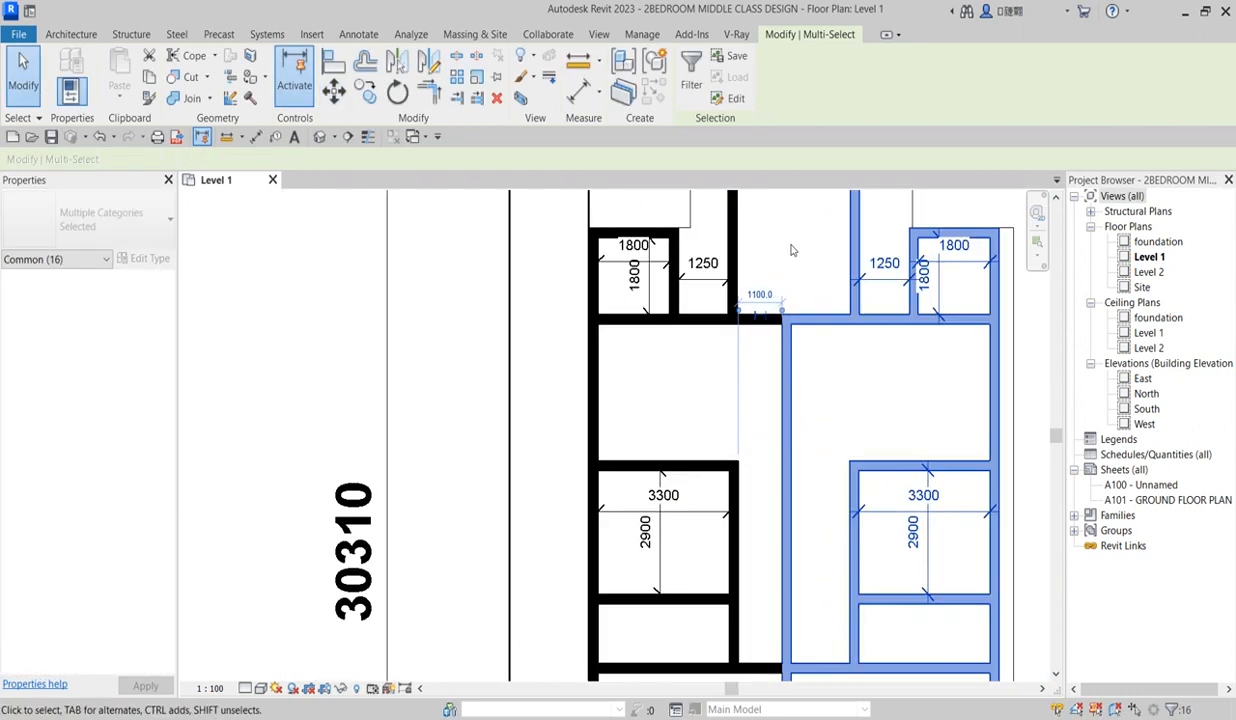
{"action": "left_click", "coordinate": [792, 240]}
Delete the right-hand unit's room walls, outer wall and dimensions, keeping the party wall and the long horizontal walls
{"action": "scroll", "coordinate": [810, 265], "scroll_direction": "down", "scroll_amount": 5}
{"action": "left_click_drag", "start_coordinate": [800, 287], "coordinate": [880, 612]}
{"action": "scroll", "coordinate": [800, 470], "scroll_direction": "up", "scroll_amount": 1}
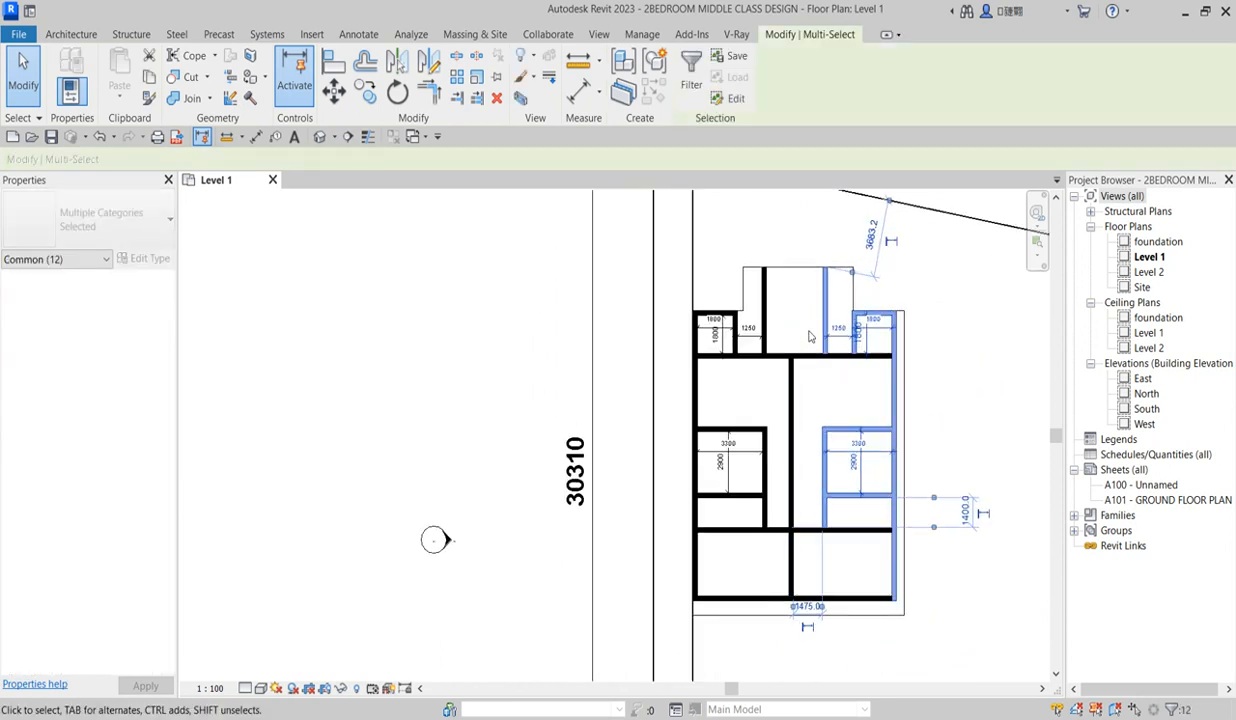
{"action": "key", "text": "Delete"}
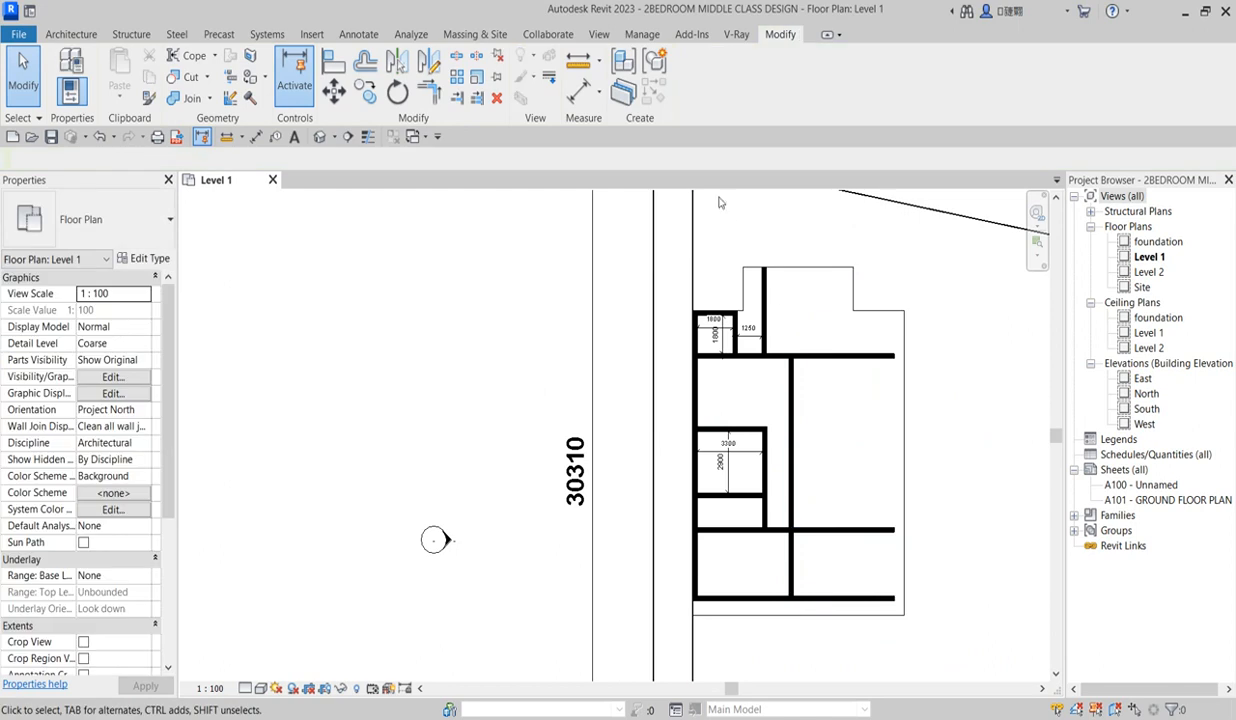
Mirror a copy of the left unit's walls and dimensions about a vertical axis drawn along the party wall
{"action": "left_click", "coordinate": [665, 247]}
{"action": "left_click_drag", "start_coordinate": [702, 310], "coordinate": [792, 651]}
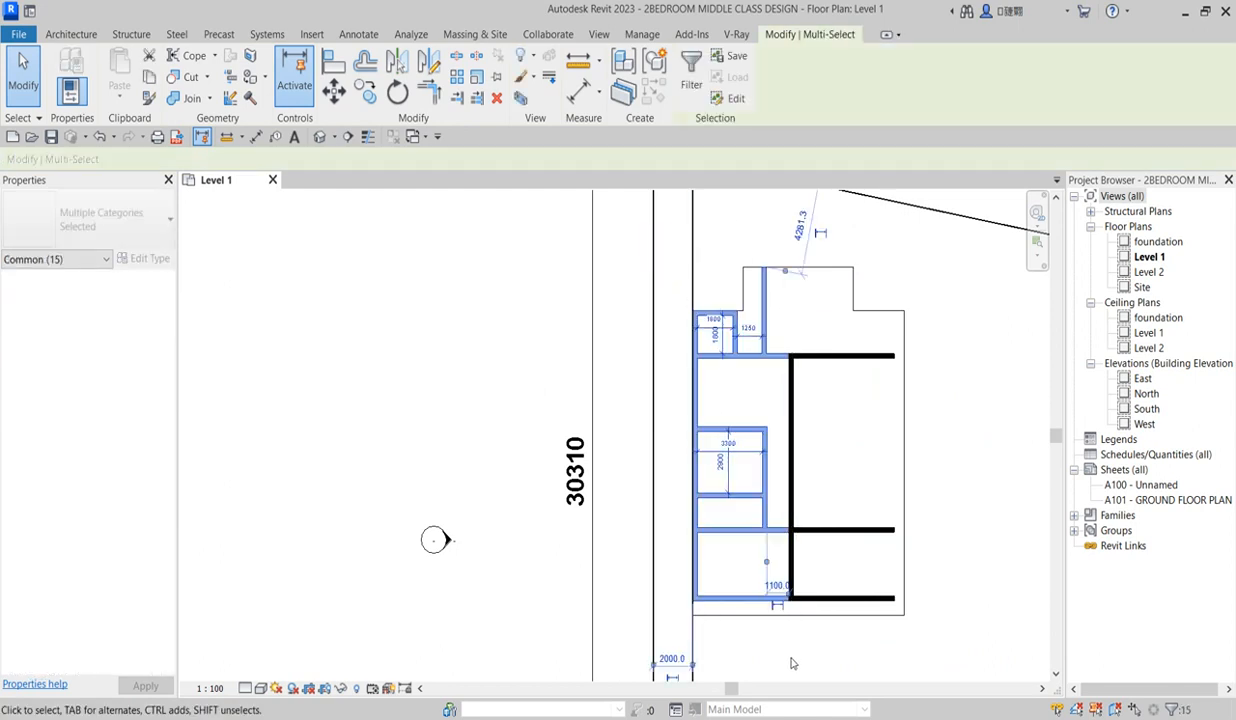
{"action": "left_click", "coordinate": [428, 64]}
{"action": "scroll", "coordinate": [805, 378], "scroll_direction": "up", "scroll_amount": 4}
{"action": "left_click", "coordinate": [781, 364]}
{"action": "left_click", "coordinate": [783, 307]}
{"action": "scroll", "coordinate": [757, 269], "scroll_direction": "down", "scroll_amount": 2}
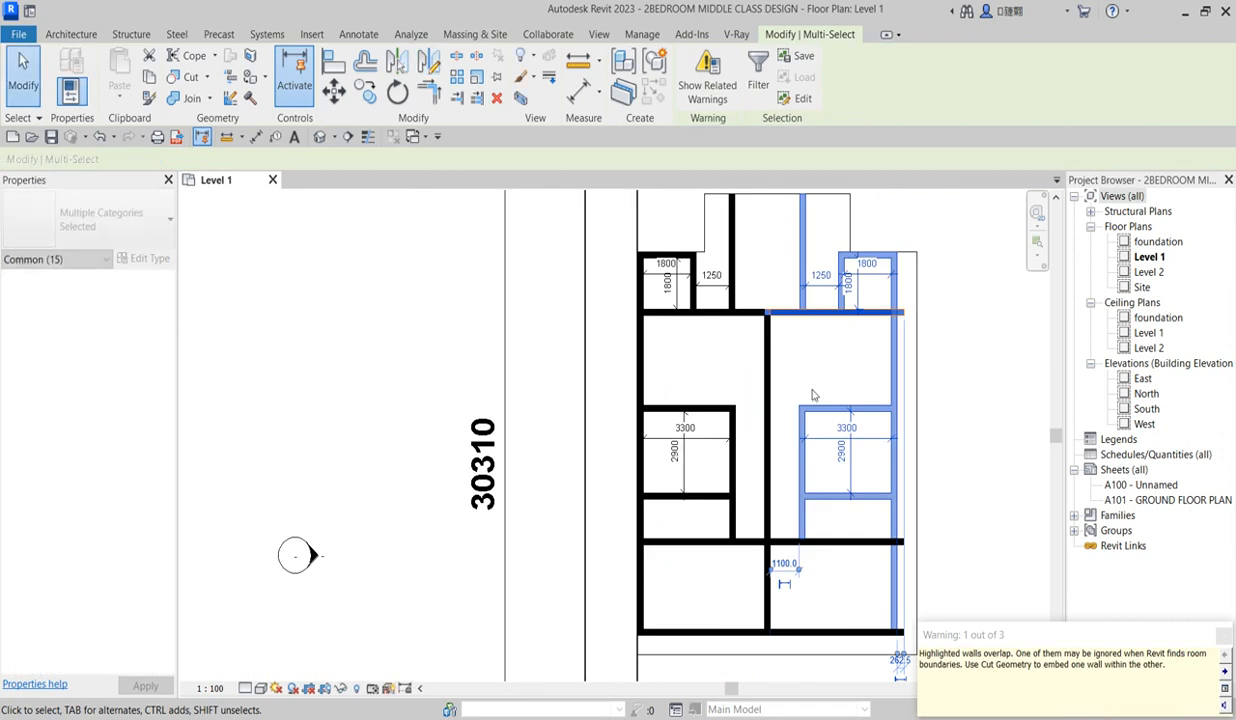
{"action": "left_click", "coordinate": [828, 380]}
{"action": "scroll", "coordinate": [899, 634], "scroll_direction": "up", "scroll_amount": 2}
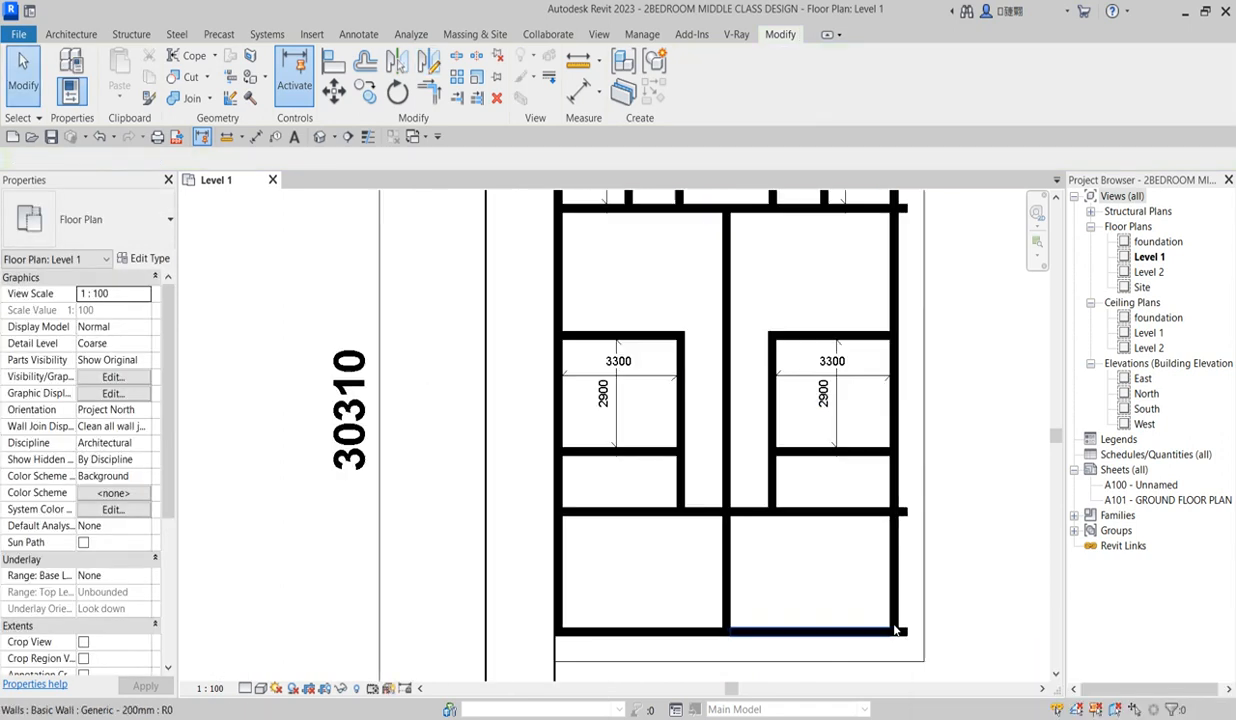
{"action": "left_click", "coordinate": [428, 90]}
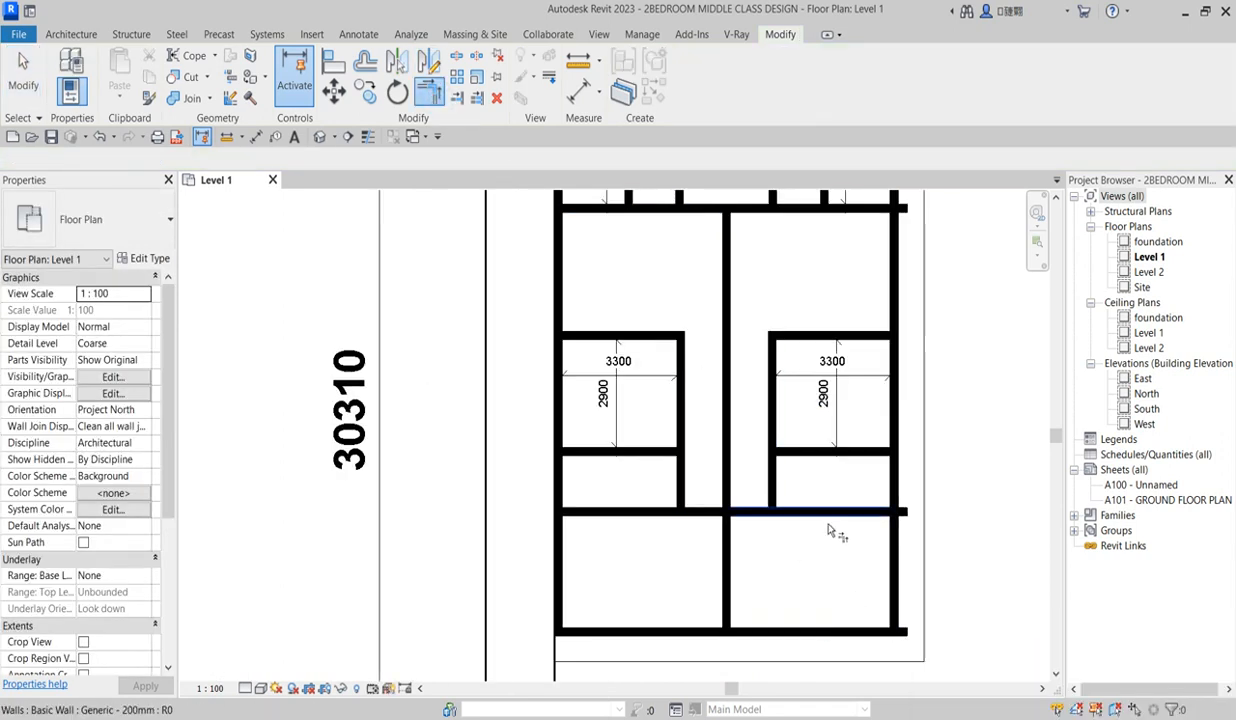
{"action": "left_click", "coordinate": [480, 98]}
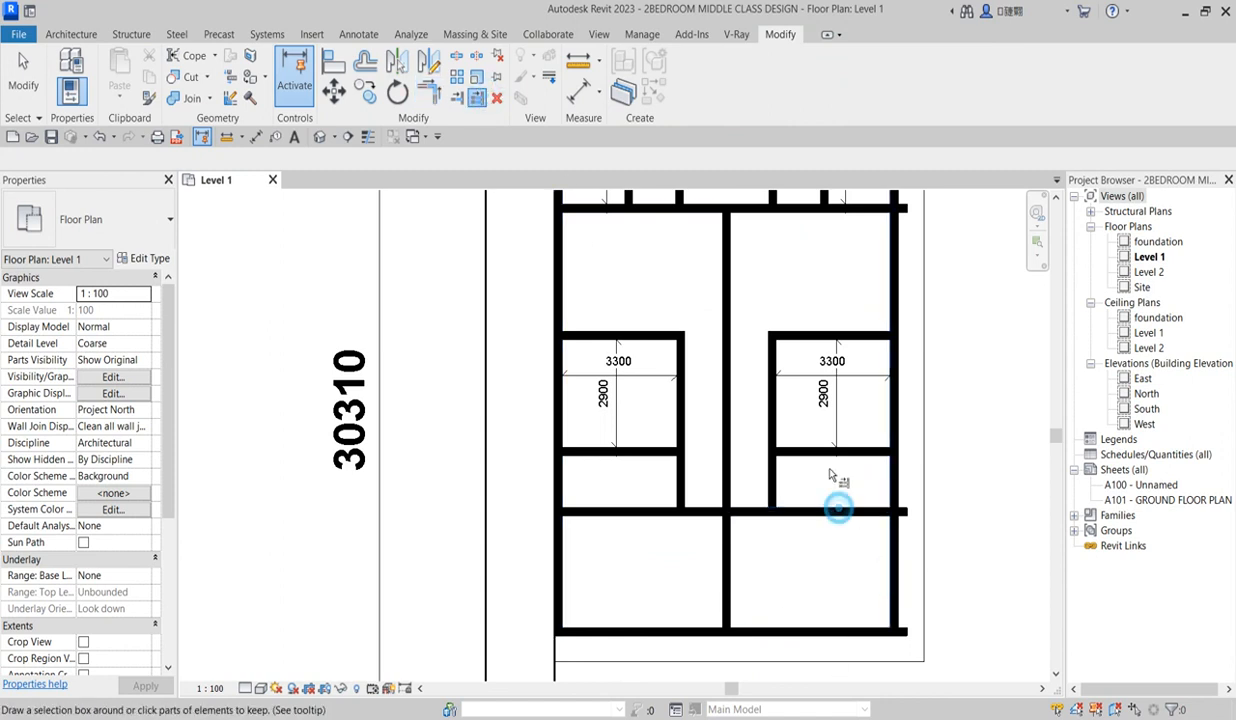
{"action": "left_click", "coordinate": [855, 630]}
{"action": "key", "text": "Escape"}
{"action": "key", "text": "Escape"}
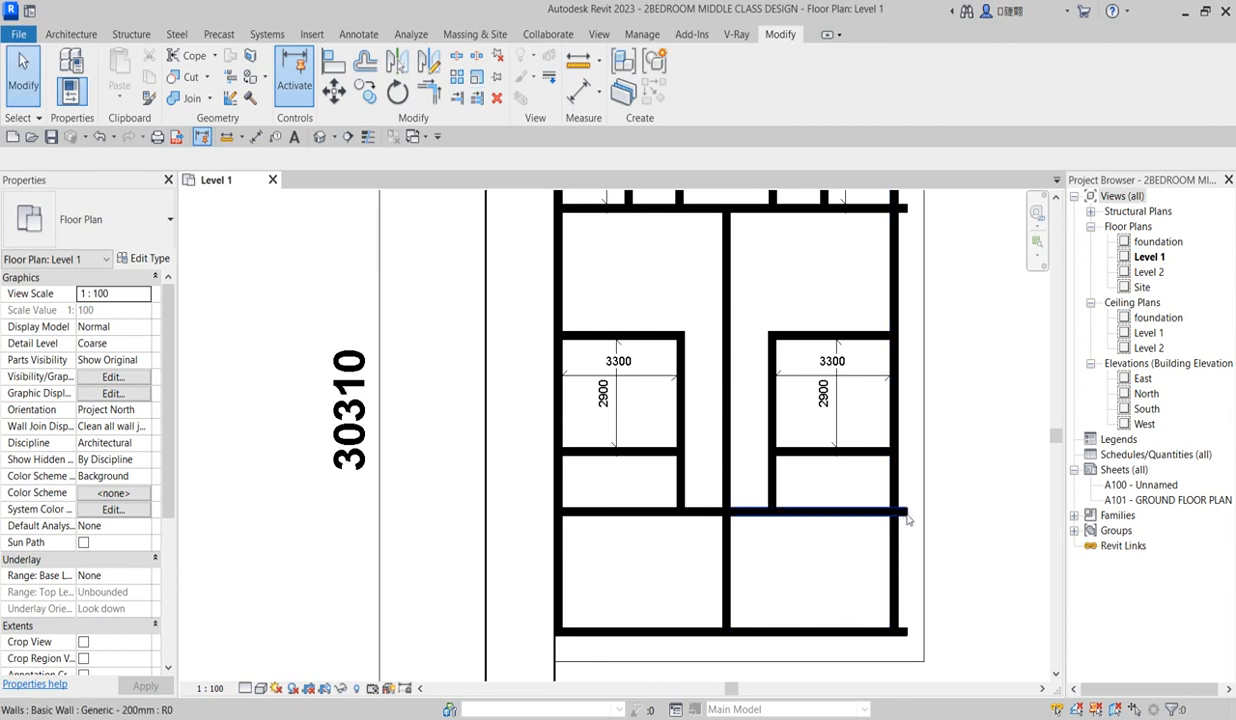
Delete the three leftover overlapping horizontal walls that protrude past the mirrored unit's right outer wall
{"action": "left_click", "coordinate": [906, 514]}
{"action": "key", "text": "Delete"}
{"action": "left_click", "coordinate": [905, 632]}
{"action": "key", "text": "Delete"}
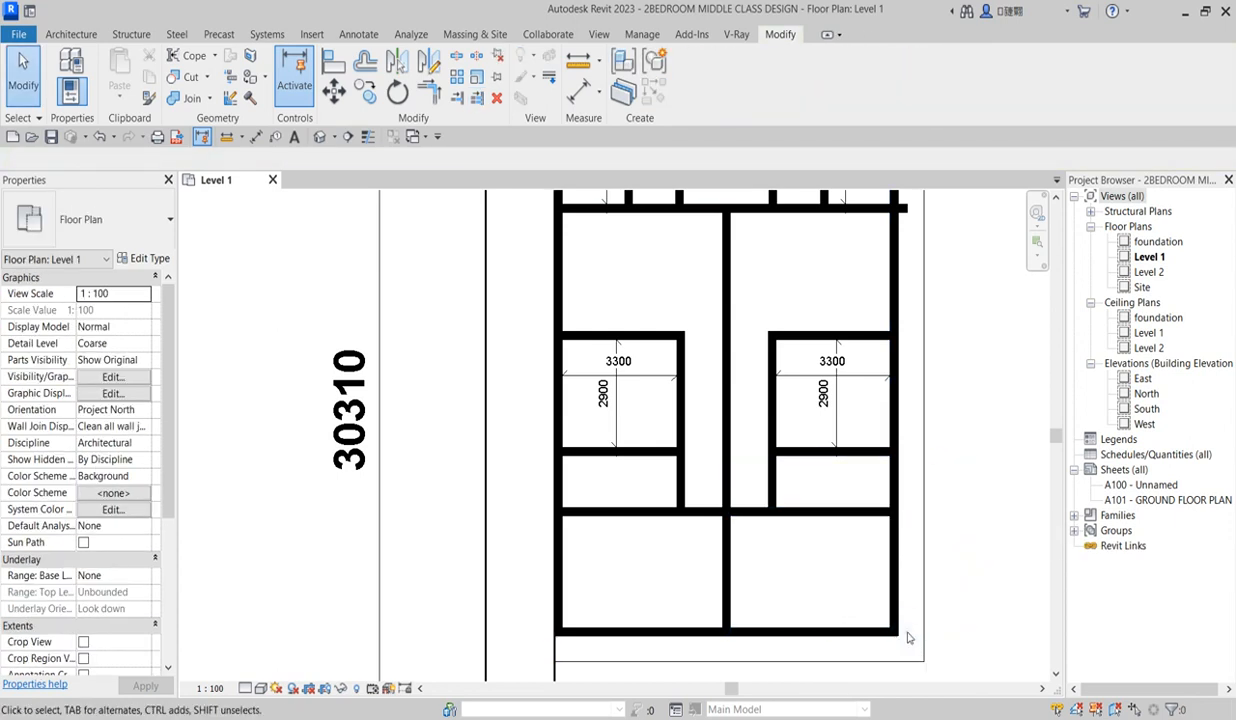
{"action": "left_click", "coordinate": [905, 208]}
{"action": "key", "text": "Delete"}
Edit the floor's boundary and align both side edges of its upper projection with the small upper rooms' inner walls
{"action": "scroll", "coordinate": [852, 403], "scroll_direction": "down", "scroll_amount": 3}
{"action": "scroll", "coordinate": [882, 361], "scroll_direction": "up", "scroll_amount": 5}
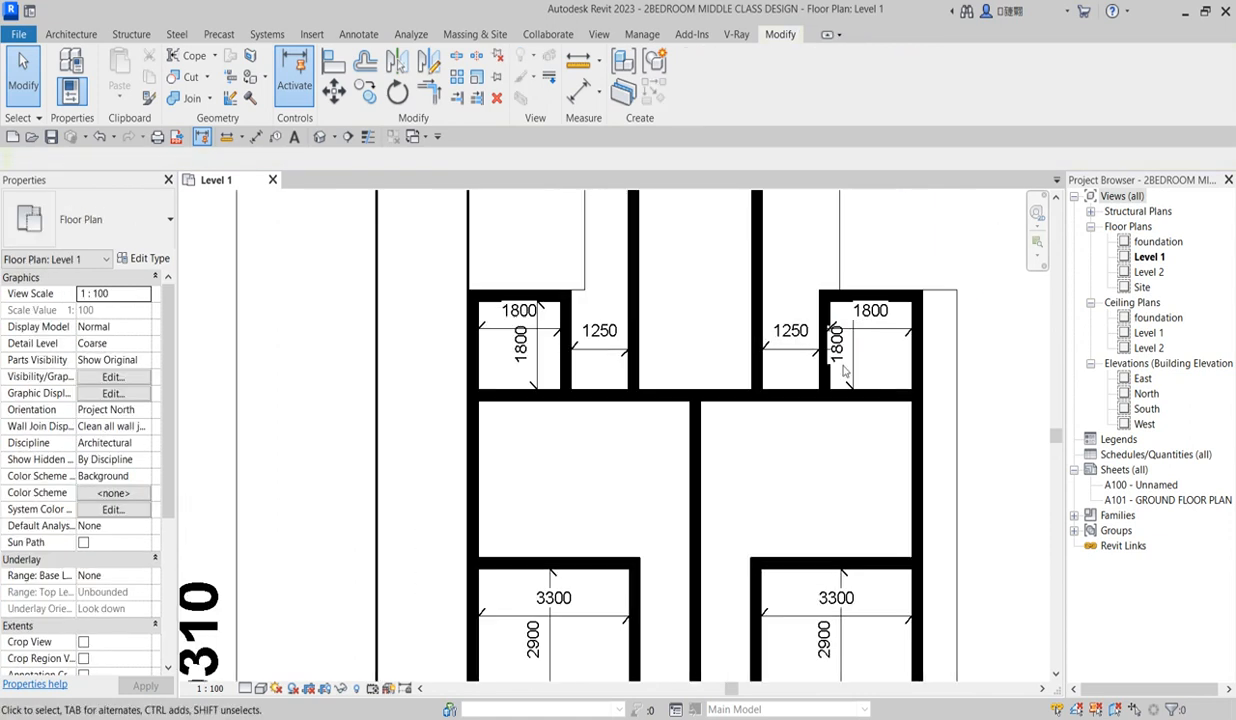
{"action": "scroll", "coordinate": [814, 360], "scroll_direction": "down", "scroll_amount": 2}
{"action": "left_click", "coordinate": [839, 276]}
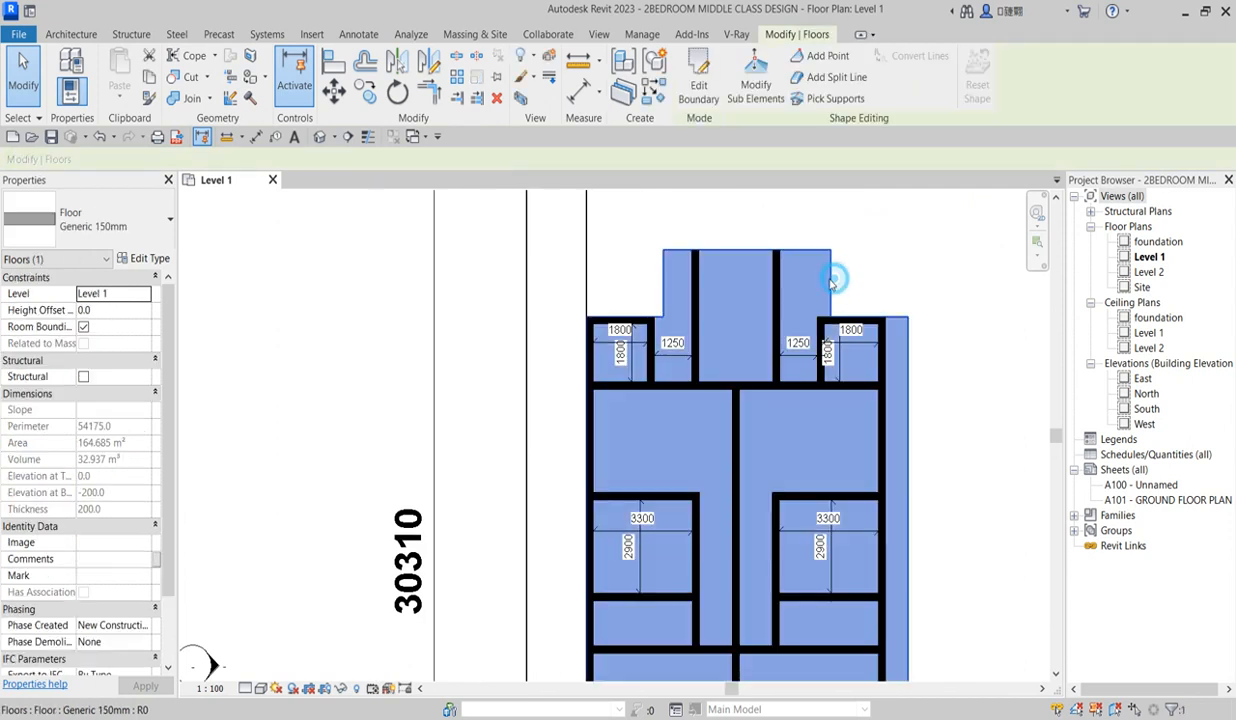
{"action": "left_click", "coordinate": [699, 92]}
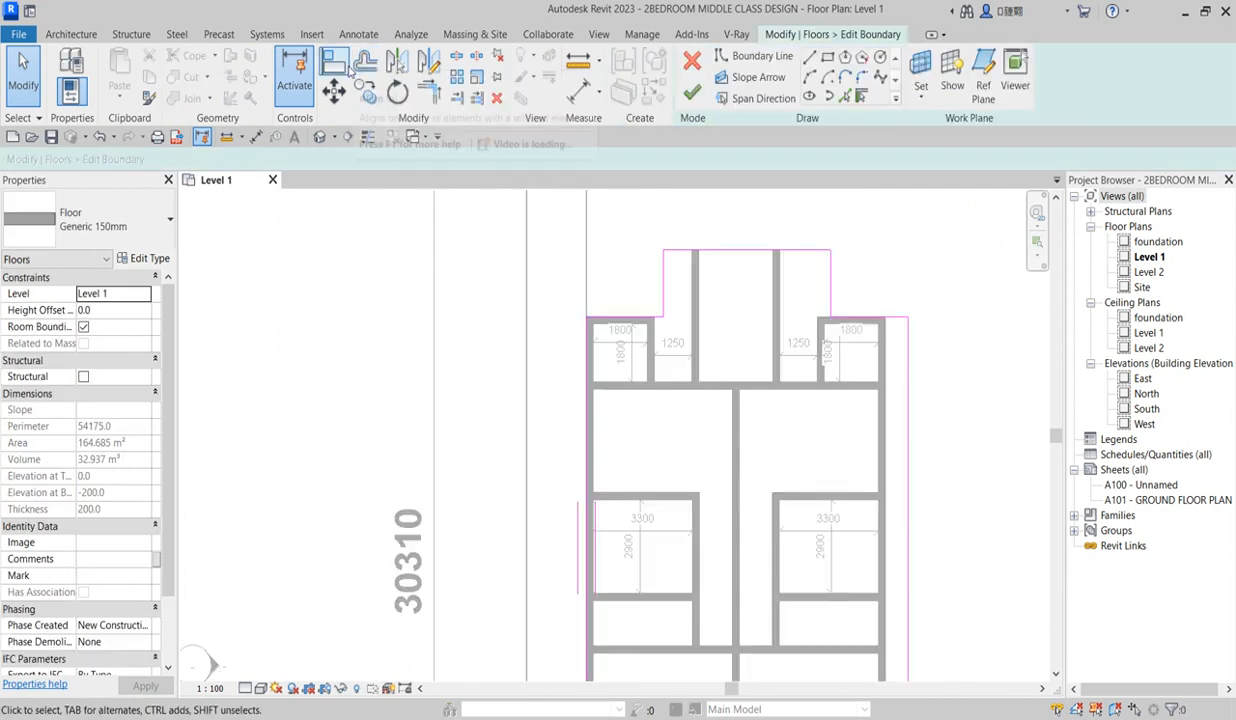
{"action": "left_click", "coordinate": [333, 62]}
{"action": "scroll", "coordinate": [654, 290], "scroll_direction": "up", "scroll_amount": 2}
{"action": "left_click", "coordinate": [652, 340]}
{"action": "left_click", "coordinate": [665, 288]}
{"action": "left_click", "coordinate": [908, 360]}
{"action": "left_click", "coordinate": [922, 284]}
Align the floor boundary's right and bottom edges with the outer walls and finish the boundary edit
{"action": "left_click", "coordinate": [1004, 358]}
{"action": "left_click", "coordinate": [1037, 352]}
{"action": "scroll", "coordinate": [908, 352], "scroll_direction": "down", "scroll_amount": 5}
{"action": "scroll", "coordinate": [890, 425], "scroll_direction": "up", "scroll_amount": 5}
{"action": "left_click", "coordinate": [891, 415]}
{"action": "left_click", "coordinate": [895, 441]}
{"action": "scroll", "coordinate": [868, 435], "scroll_direction": "down", "scroll_amount": 4}
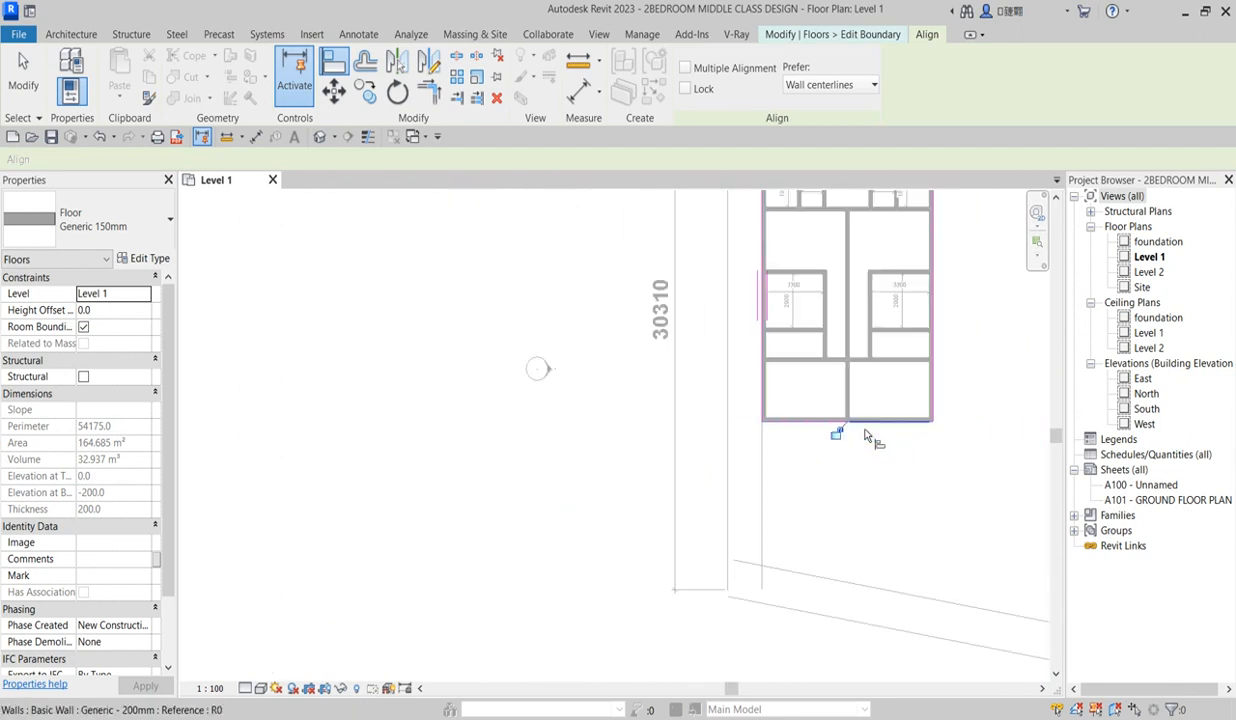
{"action": "right_click", "coordinate": [873, 487]}
{"action": "left_click", "coordinate": [912, 492]}
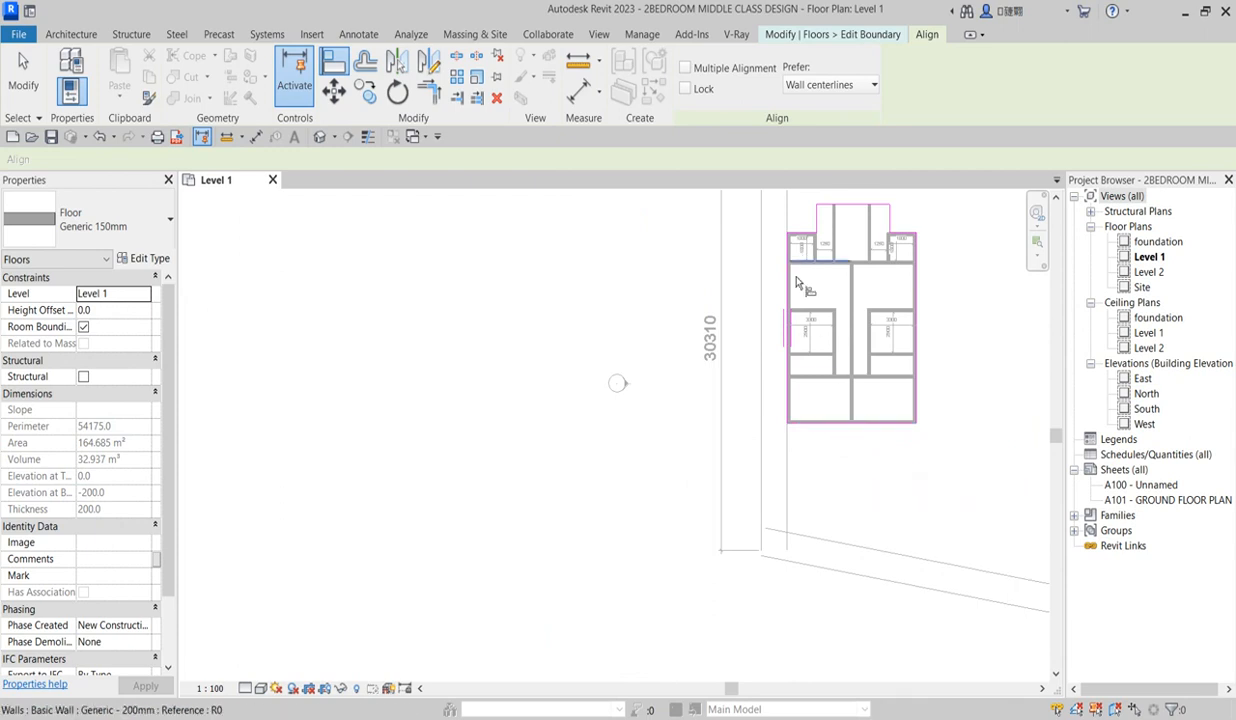
{"action": "scroll", "coordinate": [877, 331], "scroll_direction": "down", "scroll_amount": 2}
{"action": "right_click", "coordinate": [870, 322]}
{"action": "left_click", "coordinate": [900, 332]}
{"action": "scroll", "coordinate": [870, 310], "scroll_direction": "up", "scroll_amount": 3}
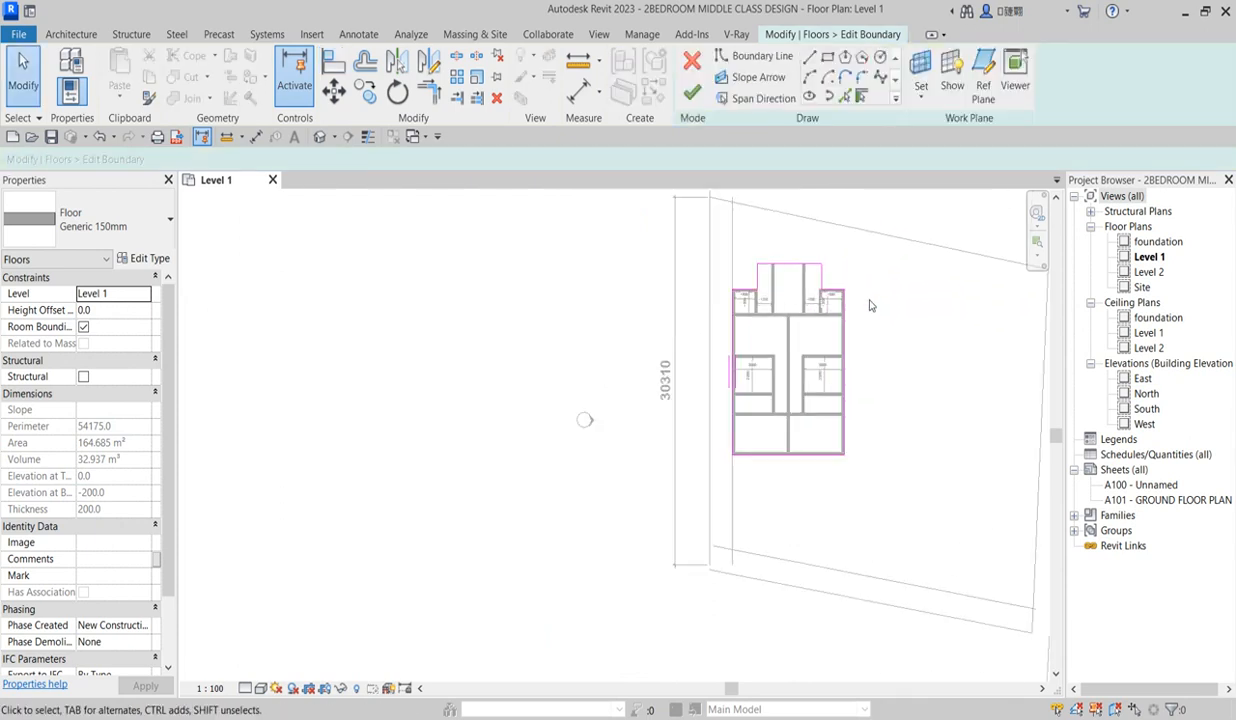
{"action": "left_click", "coordinate": [692, 92]}
Move the whole double unit with its floor vertically up until the projection's upper right corner meets the sloping plot line
{"action": "mouse_move", "coordinate": [719, 240]}
{"action": "left_mouse_down"}
{"action": "mouse_move", "coordinate": [819, 372]}
{"action": "mouse_move", "coordinate": [877, 483]}
{"action": "left_mouse_up"}
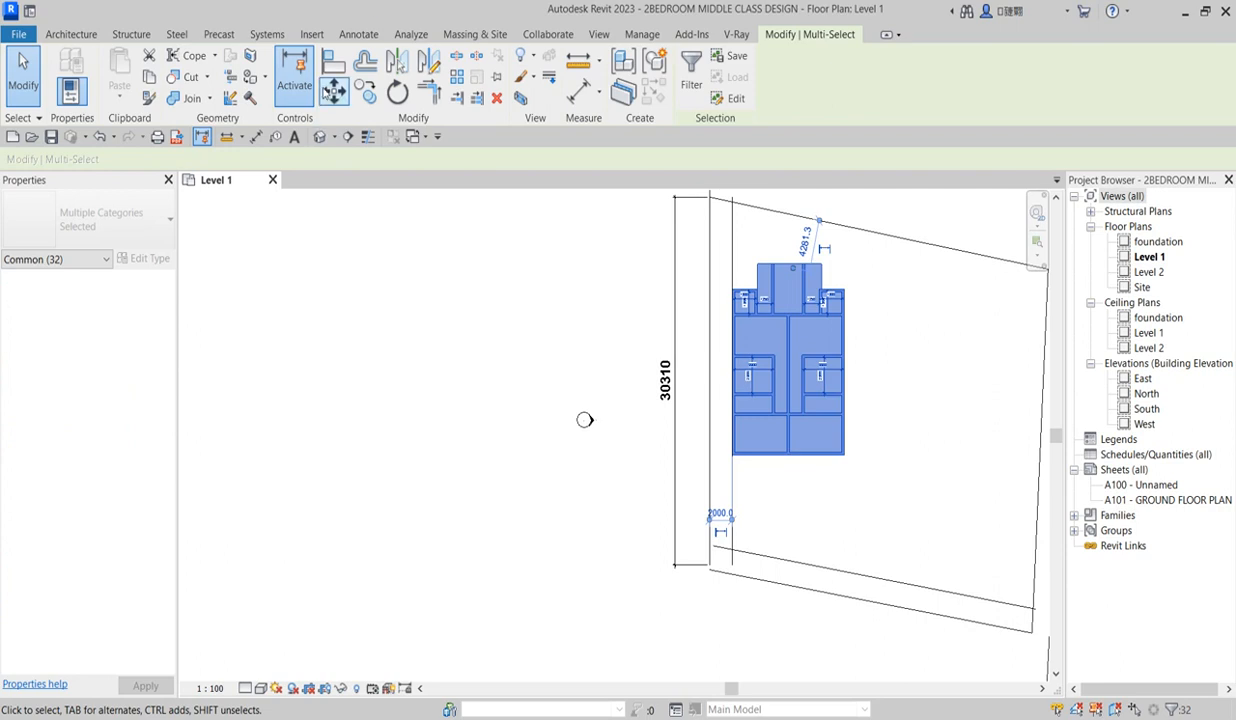
{"action": "left_click", "coordinate": [333, 90]}
{"action": "scroll", "coordinate": [820, 264], "scroll_direction": "up", "scroll_amount": 3}
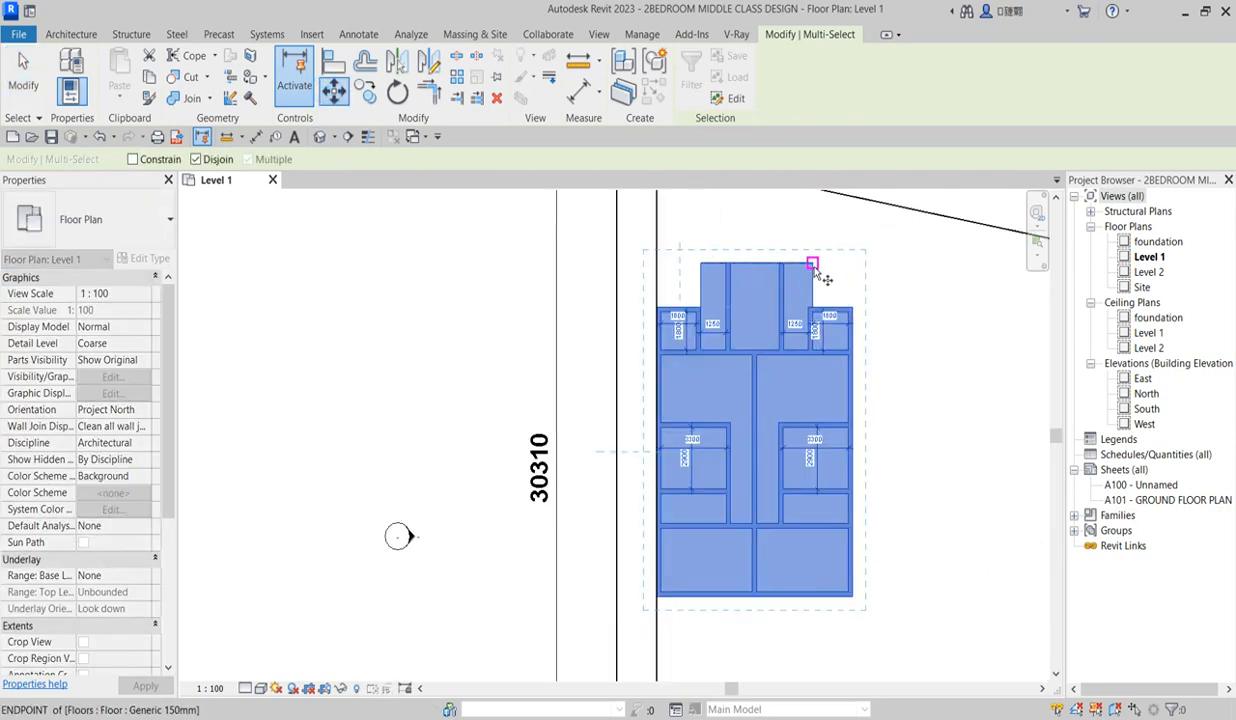
{"action": "left_click", "coordinate": [812, 265]}
{"action": "scroll", "coordinate": [810, 258], "scroll_direction": "down", "scroll_amount": 3}
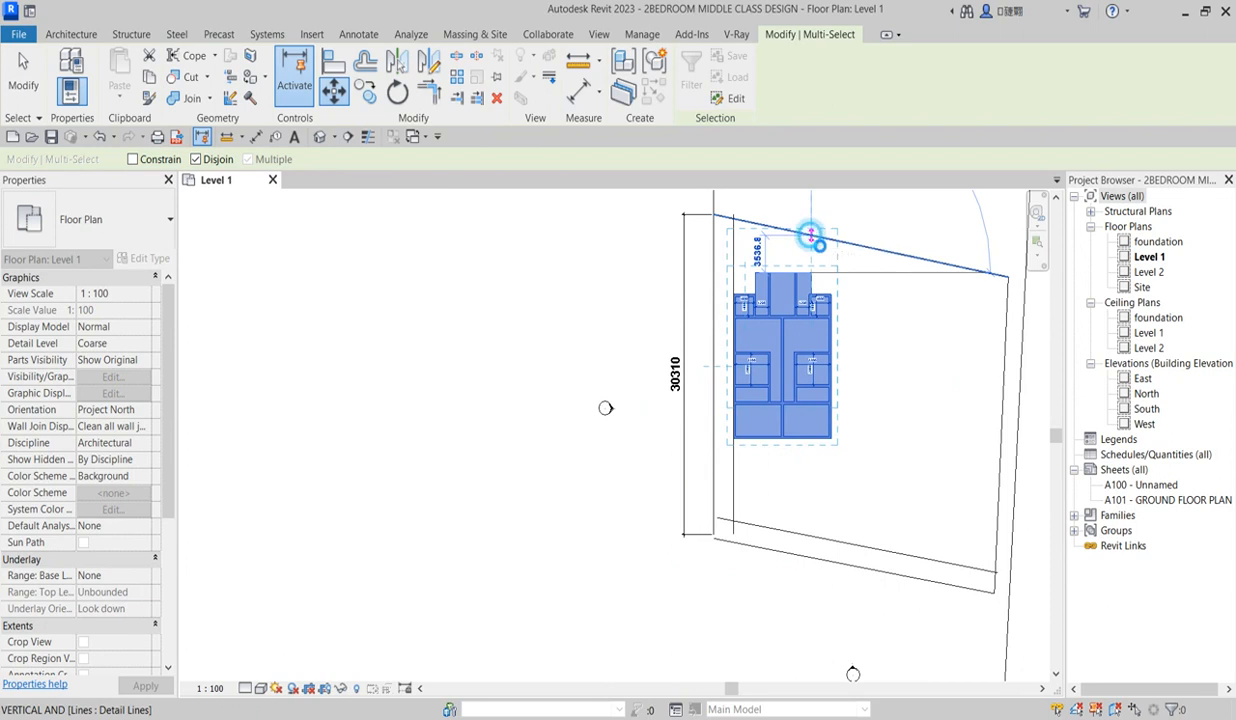
{"action": "left_click", "coordinate": [810, 236]}
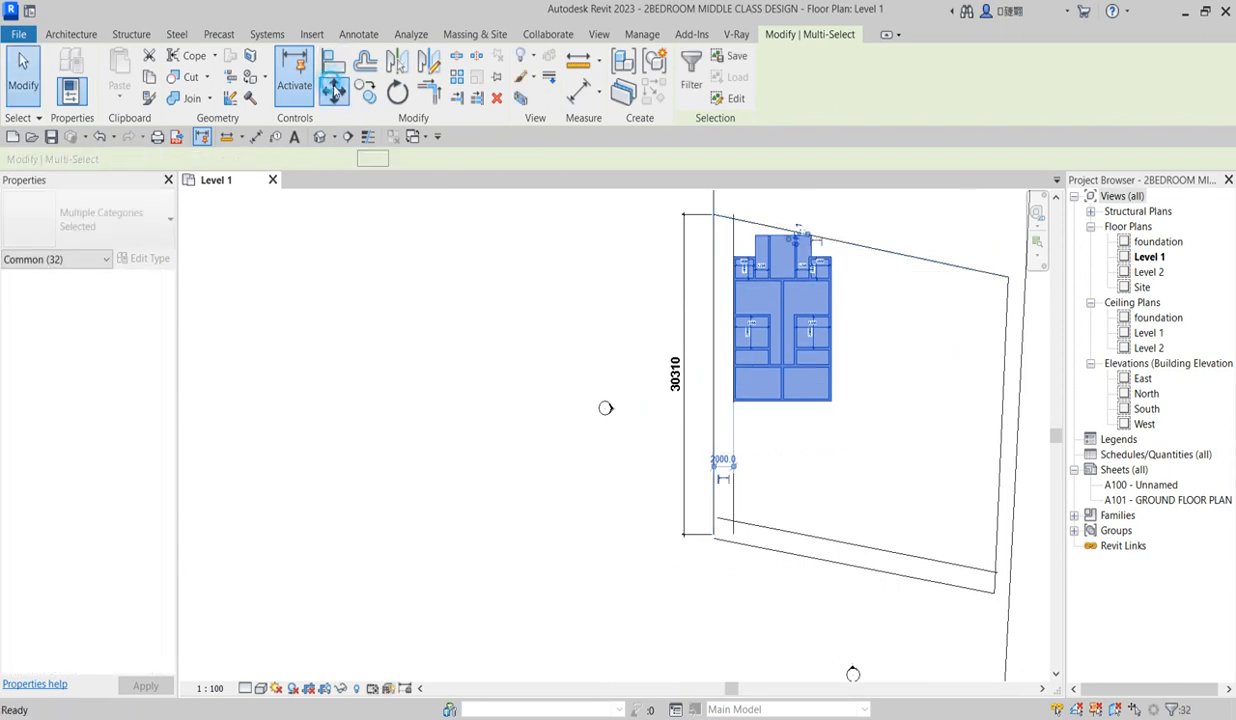
Move the whole double unit straight down 2000 mm from the sloping plot line and clear the selection
{"action": "left_click", "coordinate": [333, 88]}
{"action": "scroll", "coordinate": [795, 240], "scroll_direction": "up", "scroll_amount": 2}
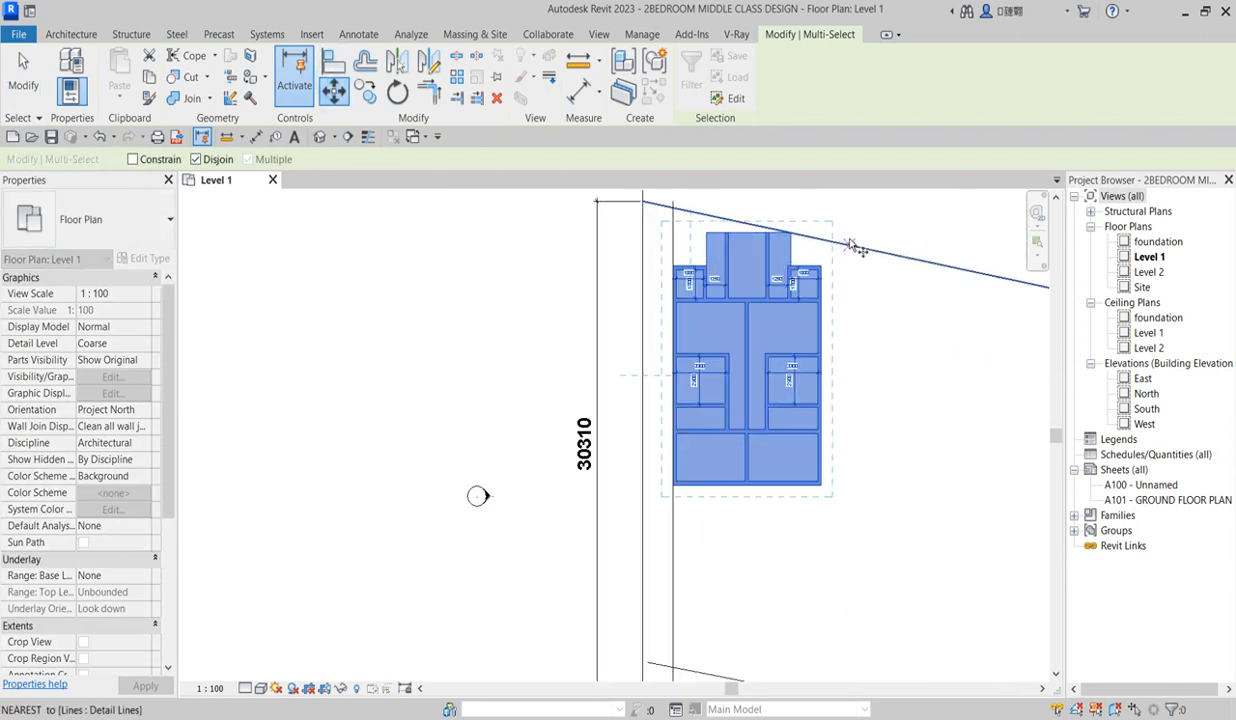
{"action": "left_click", "coordinate": [790, 235]}
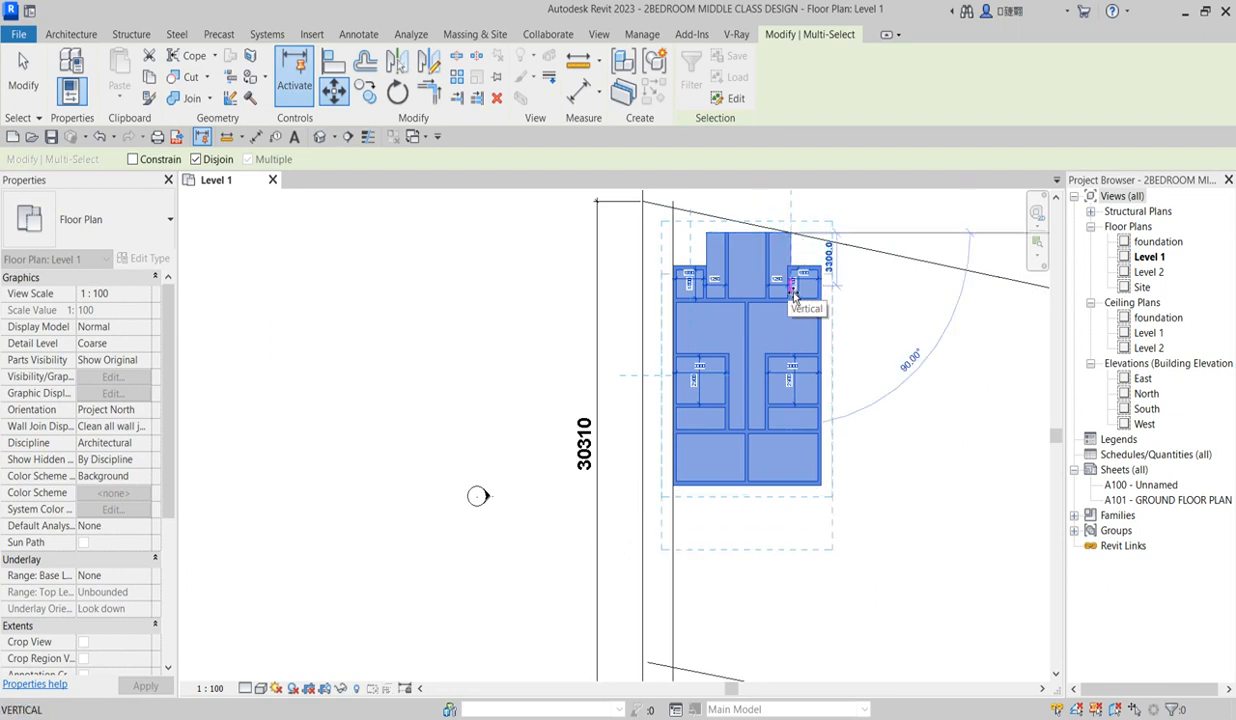
{"action": "type", "text": "2000"}
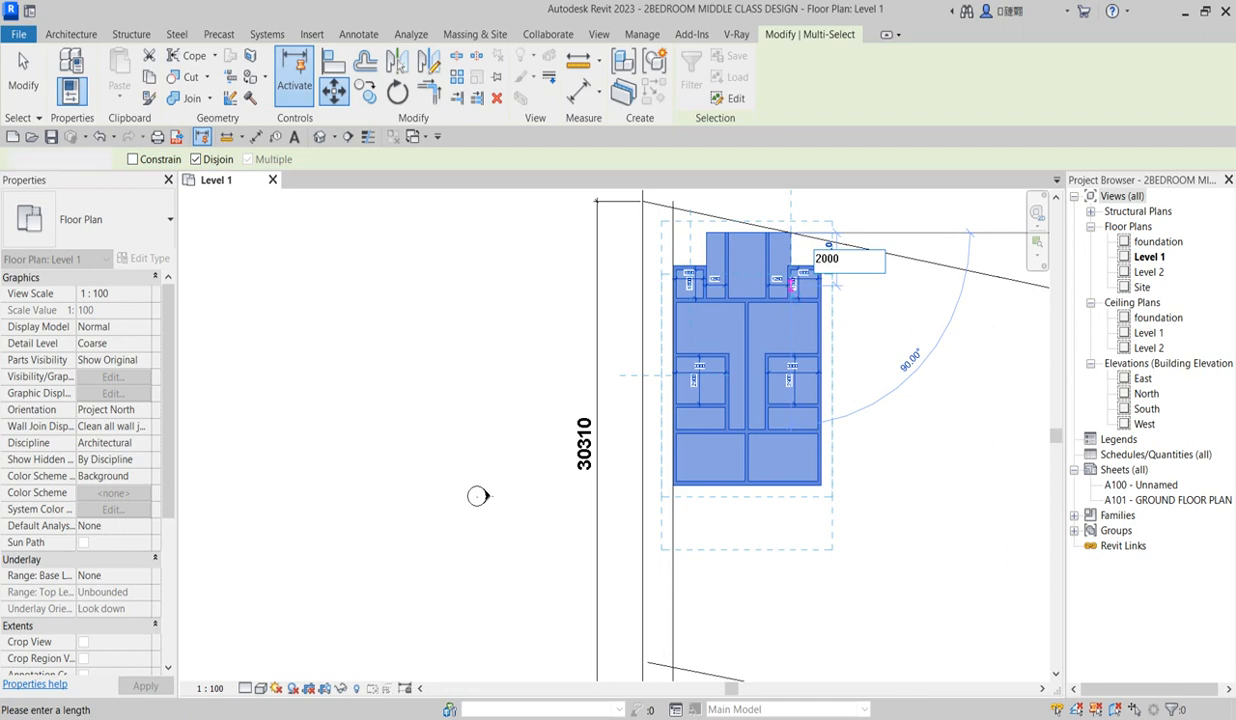
{"action": "key", "text": "Return"}
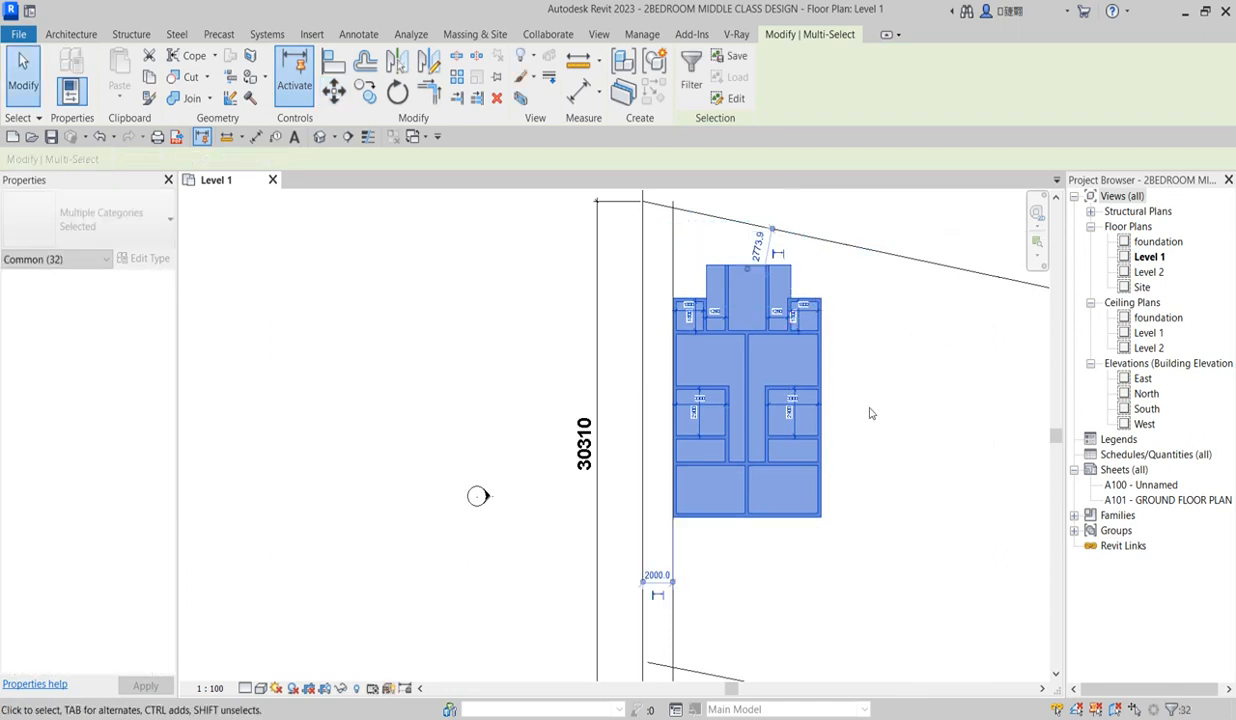
{"action": "key", "text": "Escape"}
{"action": "scroll", "coordinate": [851, 305], "scroll_direction": "down", "scroll_amount": 2}
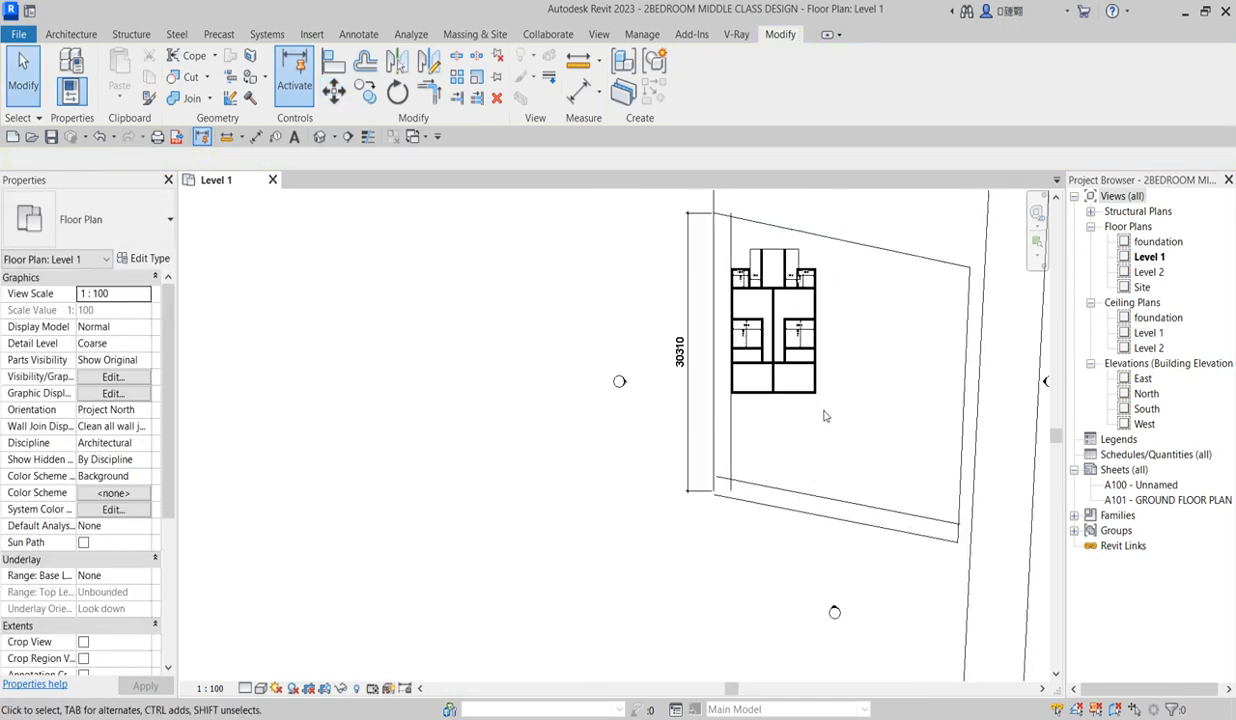
Rotate a copy of the whole double unit with its floor 90° clockwise about the unit's lower right corner
{"action": "scroll", "coordinate": [856, 348], "scroll_direction": "up", "scroll_amount": 1}
{"action": "scroll", "coordinate": [780, 258], "scroll_direction": "up", "scroll_amount": 1}
{"action": "scroll", "coordinate": [672, 255], "scroll_direction": "down", "scroll_amount": 2}
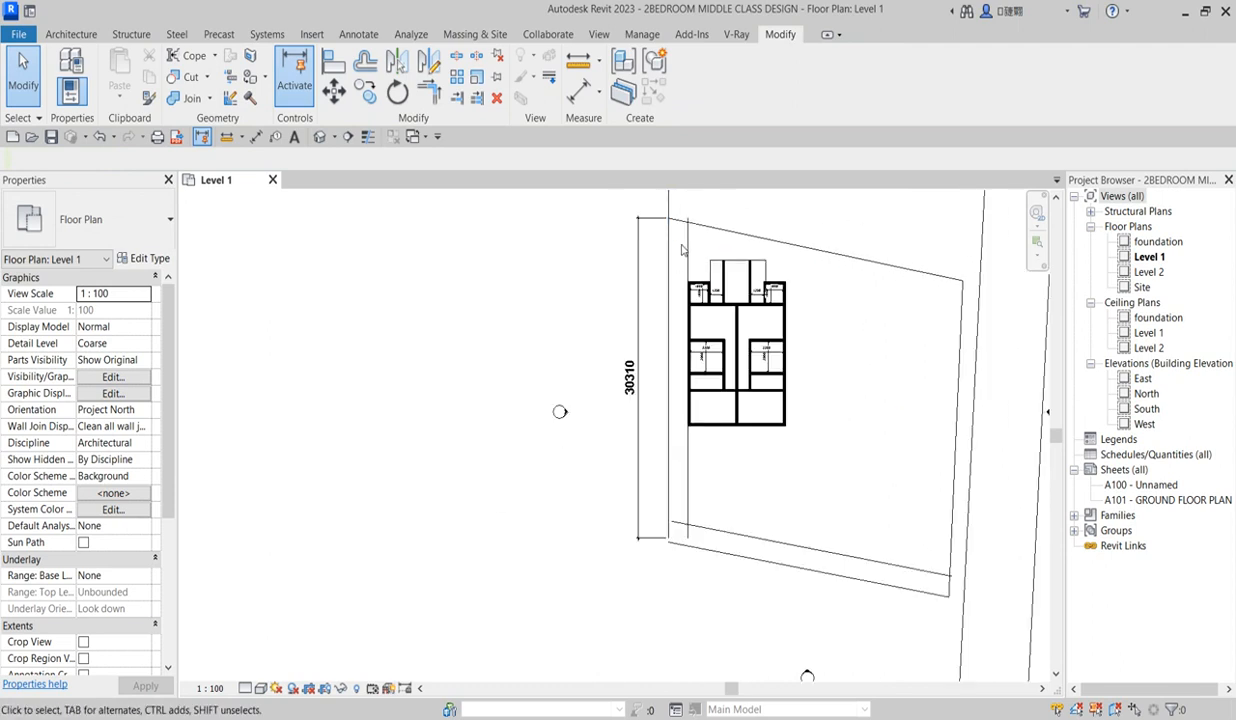
{"action": "left_click_drag", "start_coordinate": [677, 240], "coordinate": [802, 491]}
{"action": "left_click", "coordinate": [397, 91]}
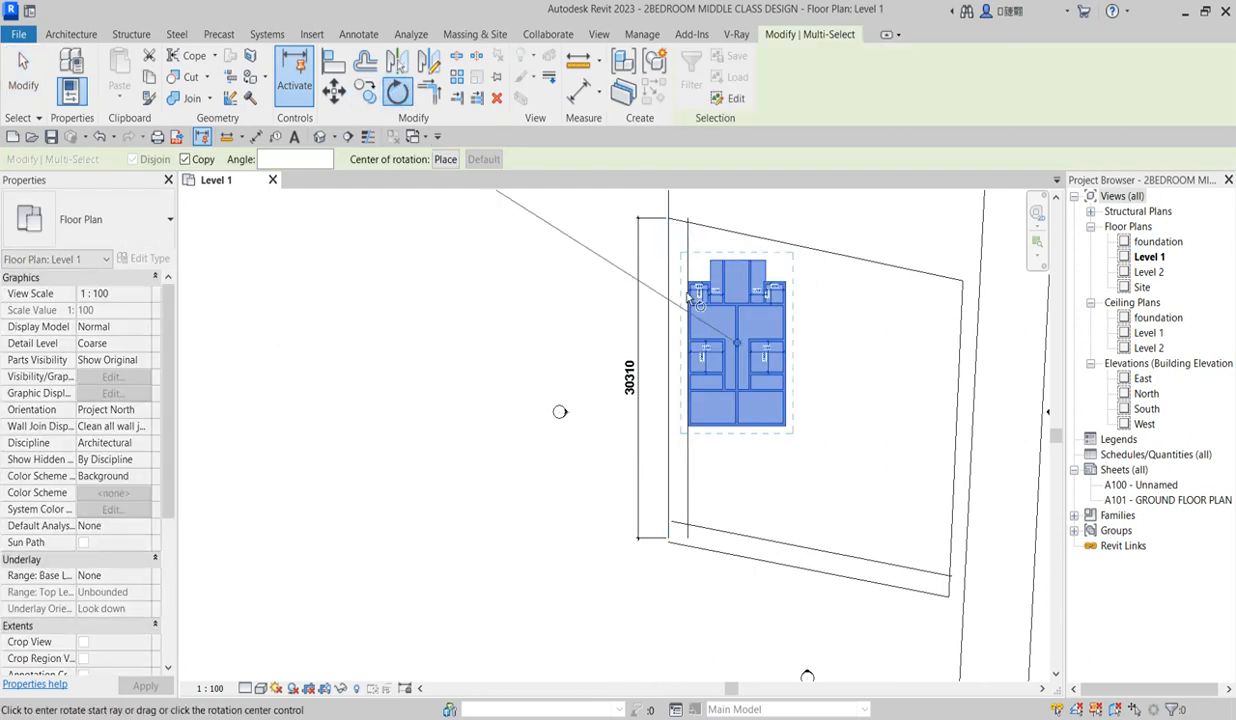
{"action": "scroll", "coordinate": [737, 345], "scroll_direction": "up", "scroll_amount": 2}
{"action": "left_click_drag", "start_coordinate": [737, 345], "coordinate": [815, 473]}
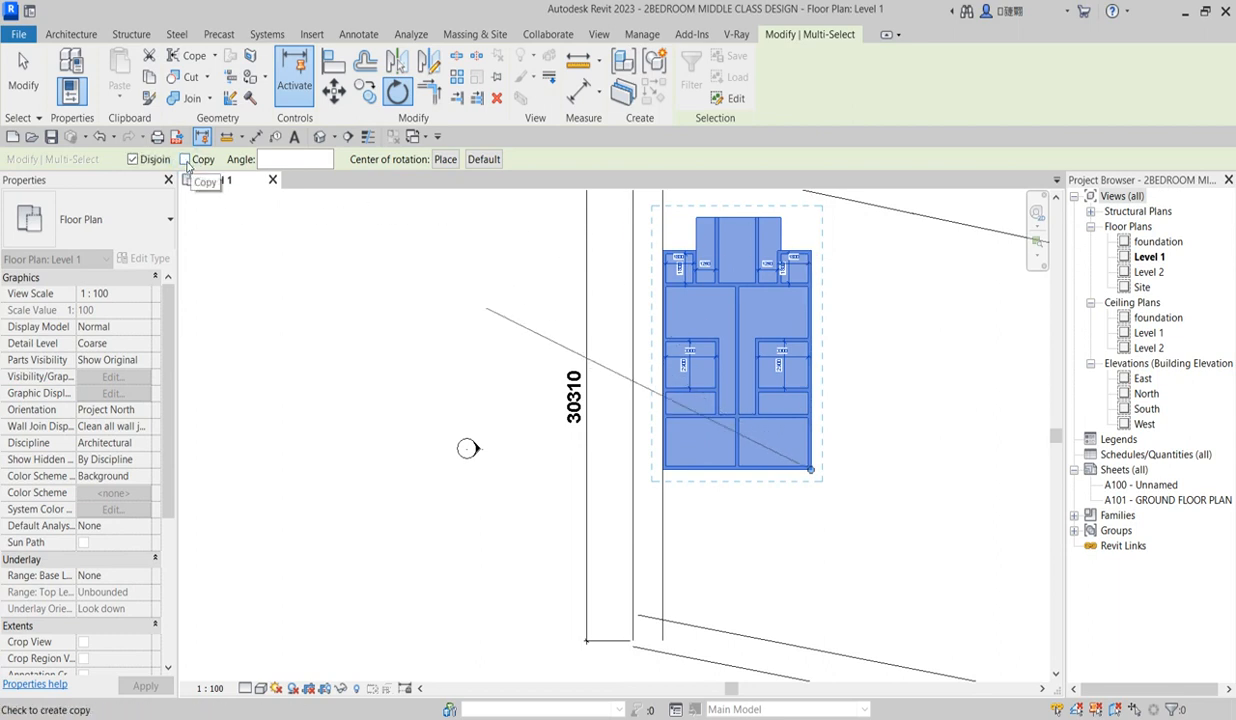
{"action": "left_click", "coordinate": [812, 250]}
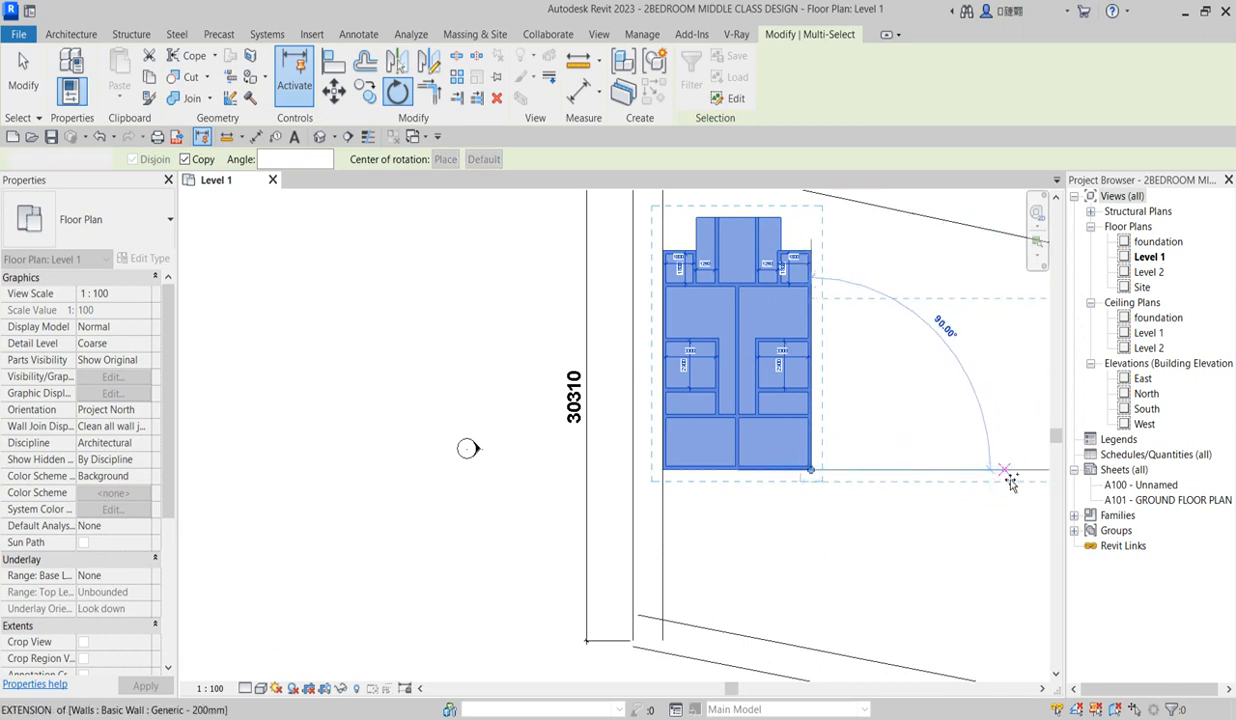
{"action": "left_click", "coordinate": [1005, 470]}
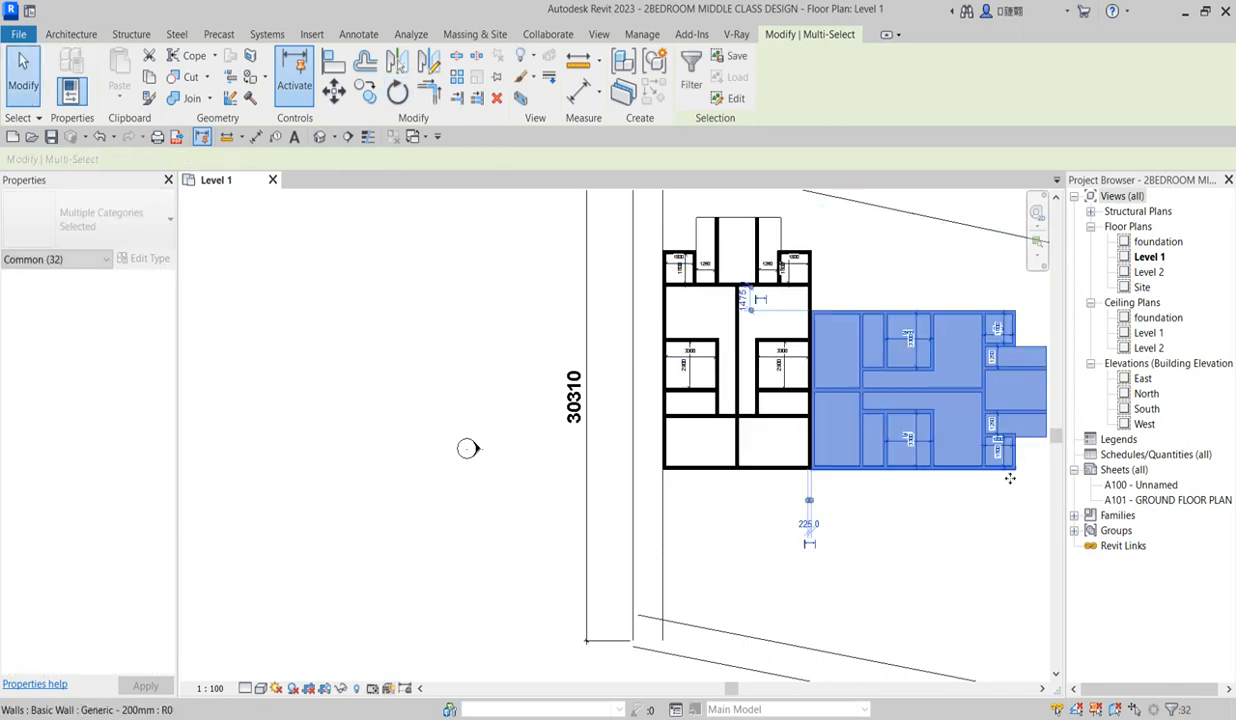
Move the rotated copy straight down until its upper left corner meets the original unit's lower right corner
{"action": "left_click", "coordinate": [334, 92]}
{"action": "scroll", "coordinate": [800, 315], "scroll_direction": "up", "scroll_amount": 5}
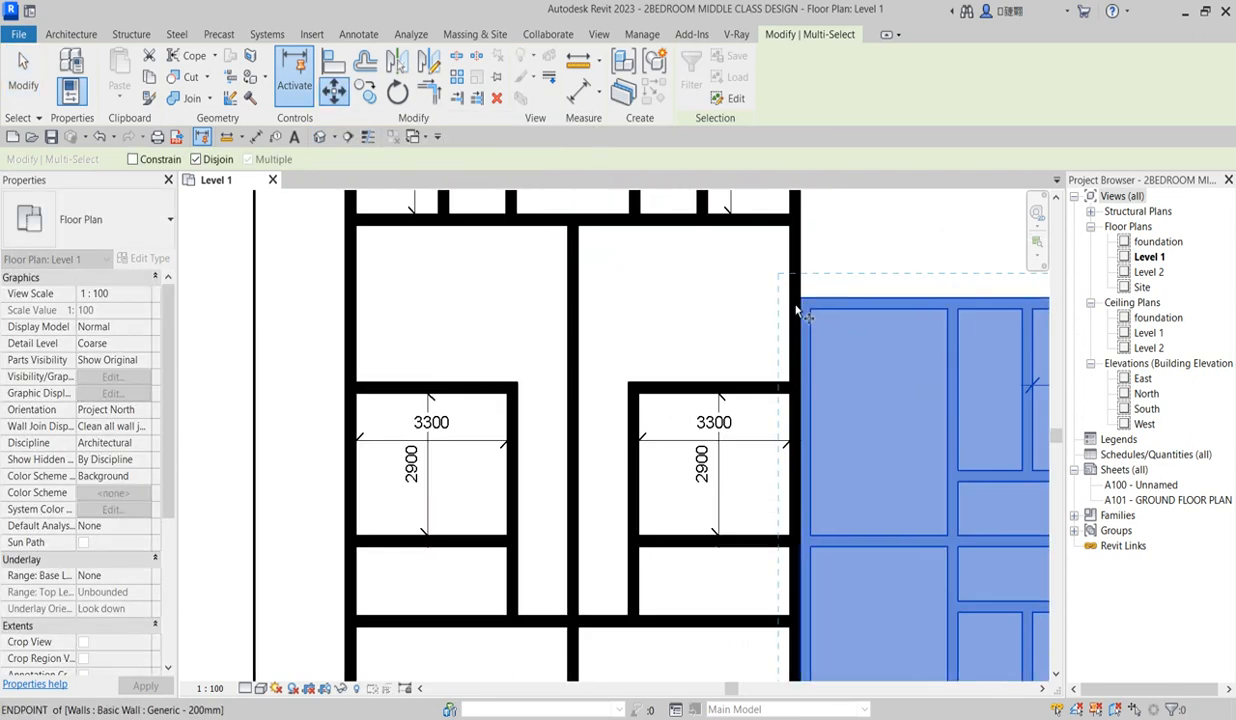
{"action": "left_click", "coordinate": [800, 298]}
{"action": "scroll", "coordinate": [780, 413], "scroll_direction": "down", "scroll_amount": 3}
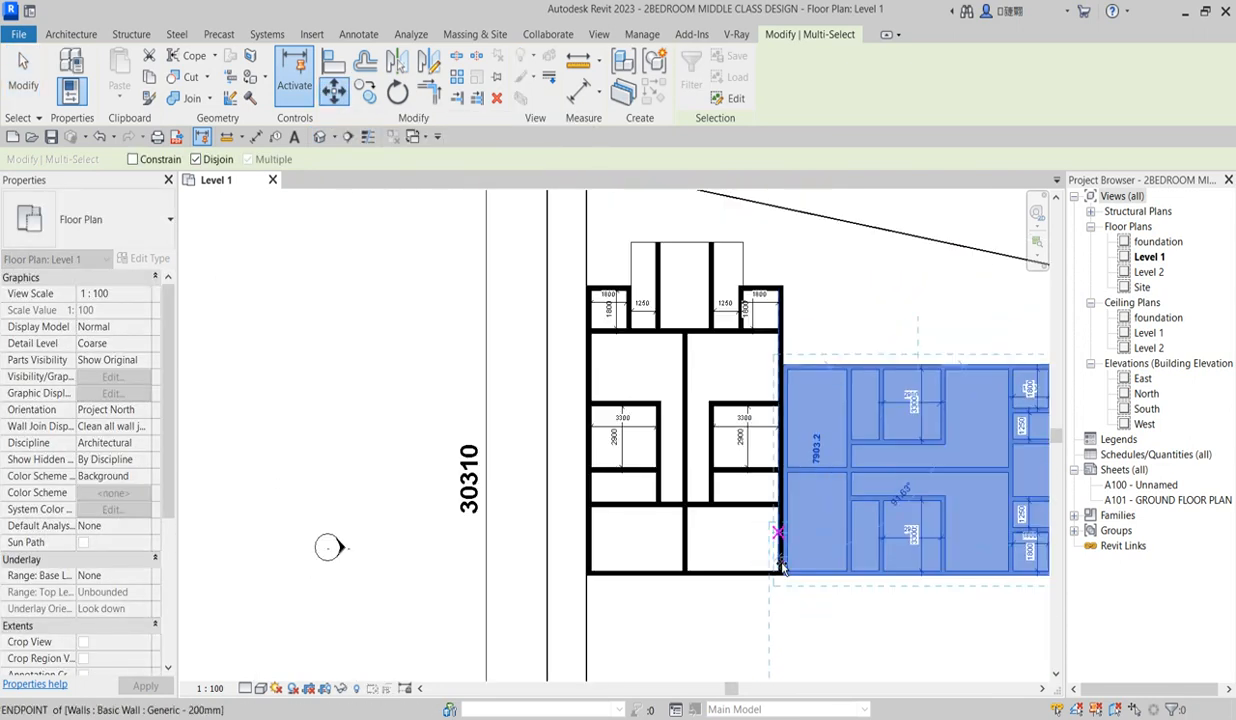
{"action": "scroll", "coordinate": [787, 603], "scroll_direction": "up", "scroll_amount": 2}
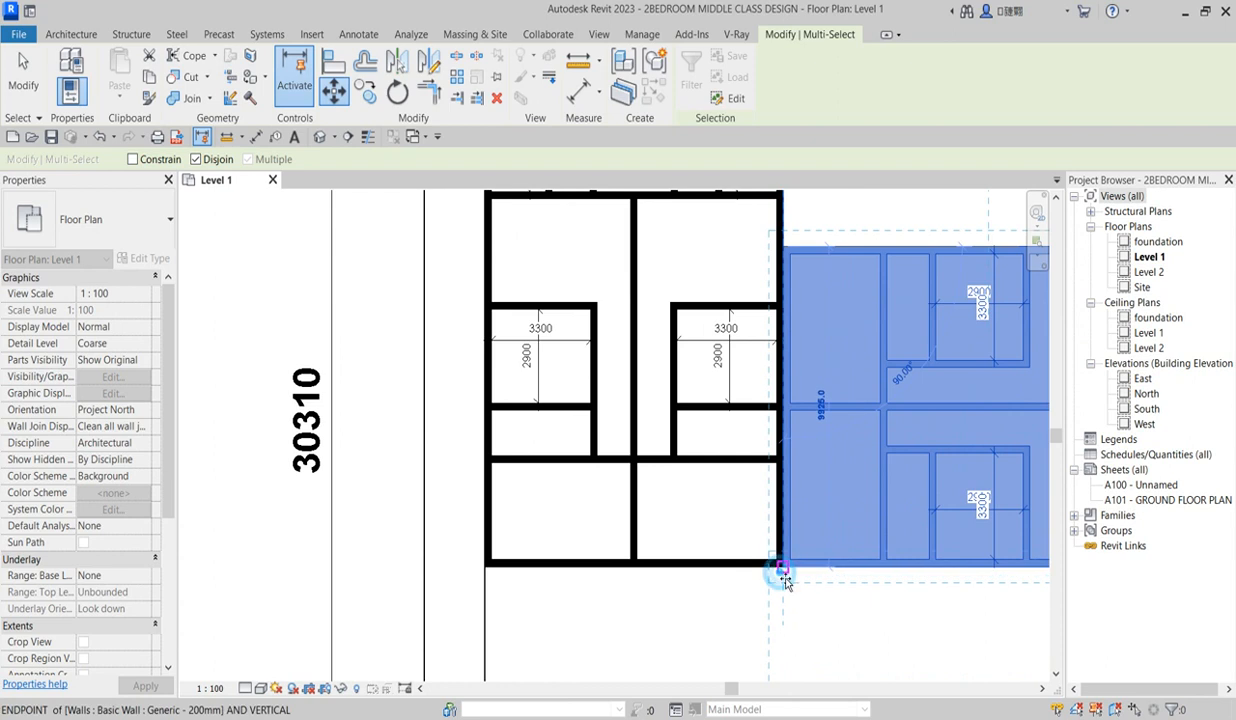
{"action": "left_click", "coordinate": [782, 572]}
Move the rotated double unit straight down until its lower left corner meets the plot's lower inner sloping line
{"action": "scroll", "coordinate": [780, 595], "scroll_direction": "down", "scroll_amount": 4}
{"action": "scroll", "coordinate": [791, 619], "scroll_direction": "up", "scroll_amount": 2}
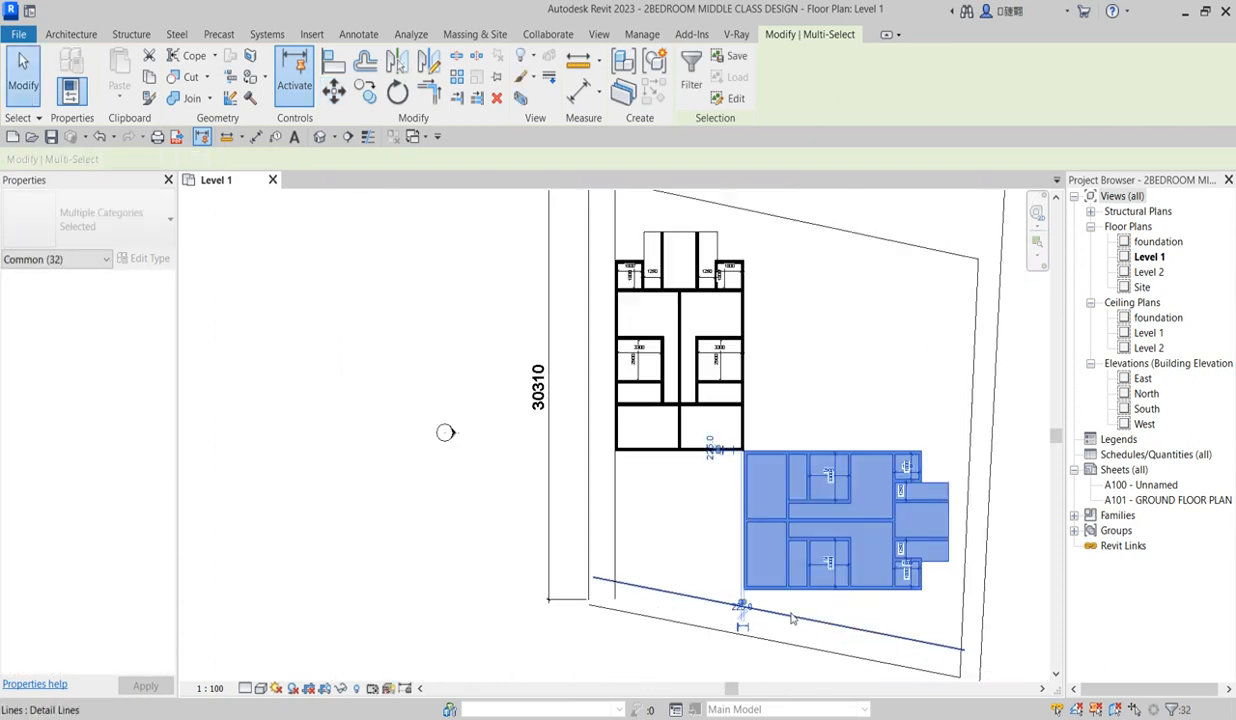
{"action": "scroll", "coordinate": [912, 582], "scroll_direction": "up", "scroll_amount": 1}
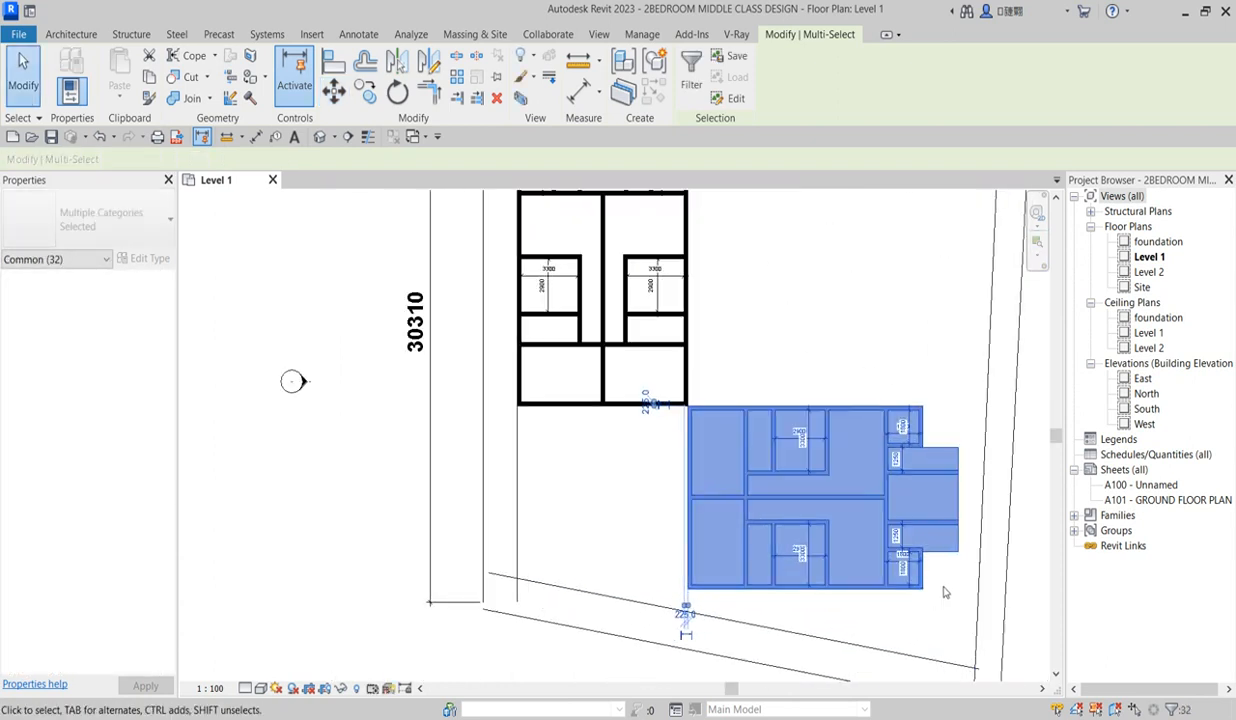
{"action": "scroll", "coordinate": [933, 588], "scroll_direction": "down", "scroll_amount": 3}
{"action": "scroll", "coordinate": [853, 612], "scroll_direction": "up", "scroll_amount": 1}
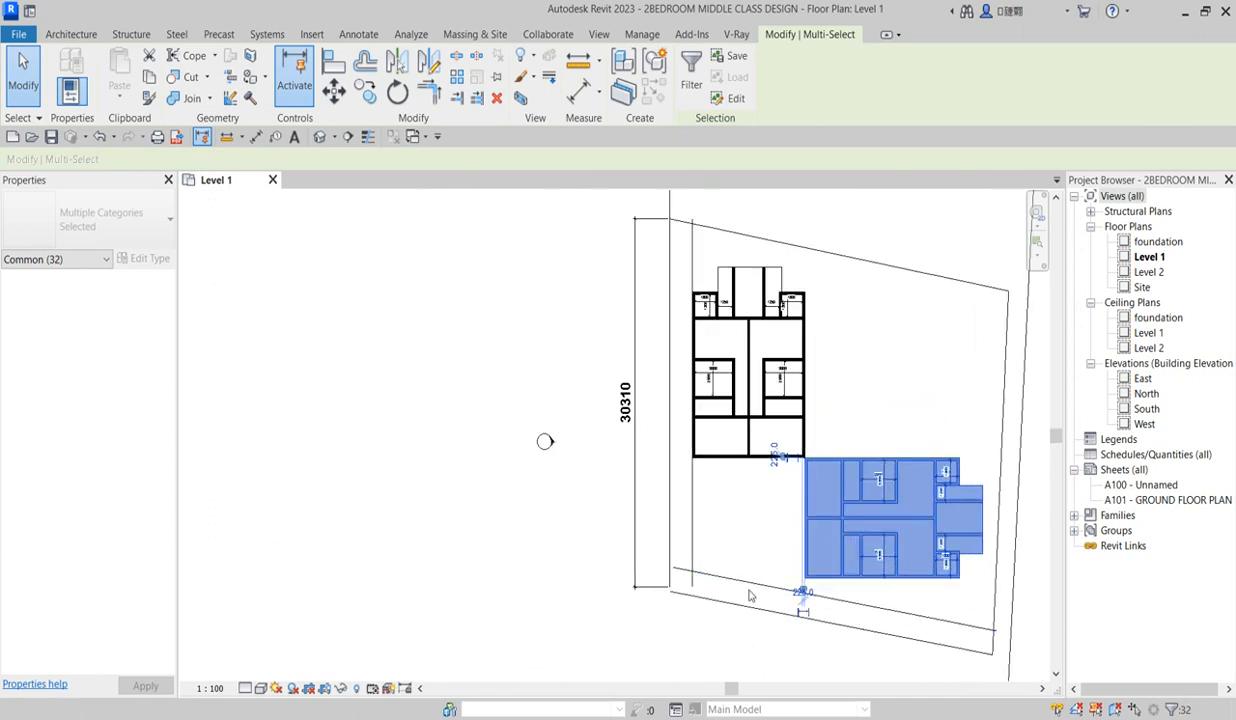
{"action": "scroll", "coordinate": [843, 535], "scroll_direction": "up", "scroll_amount": 1}
{"action": "scroll", "coordinate": [843, 535], "scroll_direction": "up", "scroll_amount": 2}
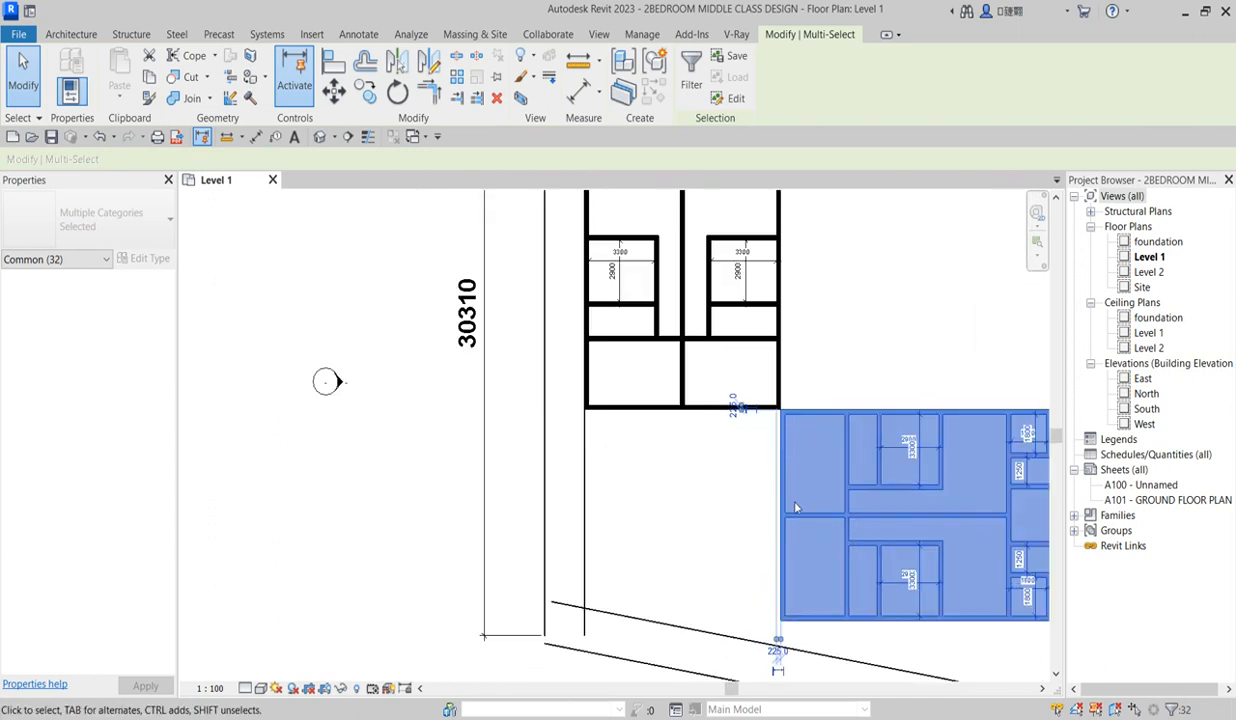
{"action": "scroll", "coordinate": [781, 582], "scroll_direction": "down", "scroll_amount": 3}
{"action": "scroll", "coordinate": [781, 582], "scroll_direction": "up", "scroll_amount": 2}
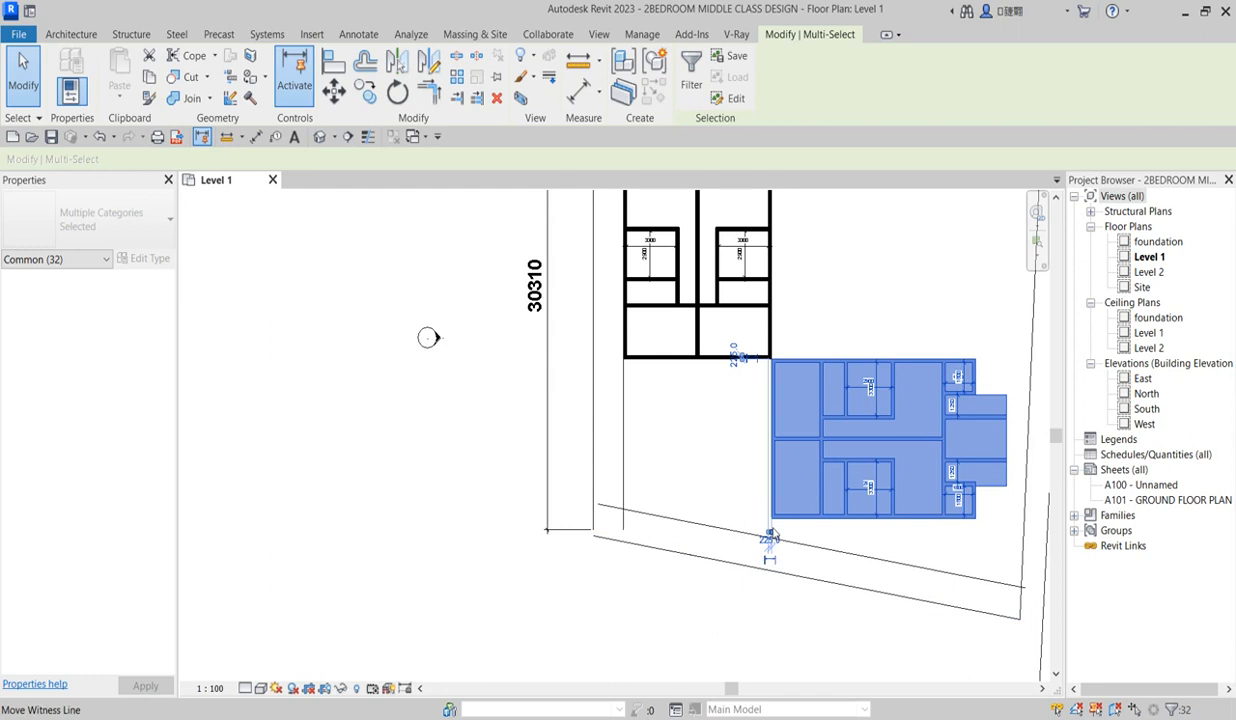
{"action": "scroll", "coordinate": [778, 551], "scroll_direction": "up", "scroll_amount": 1}
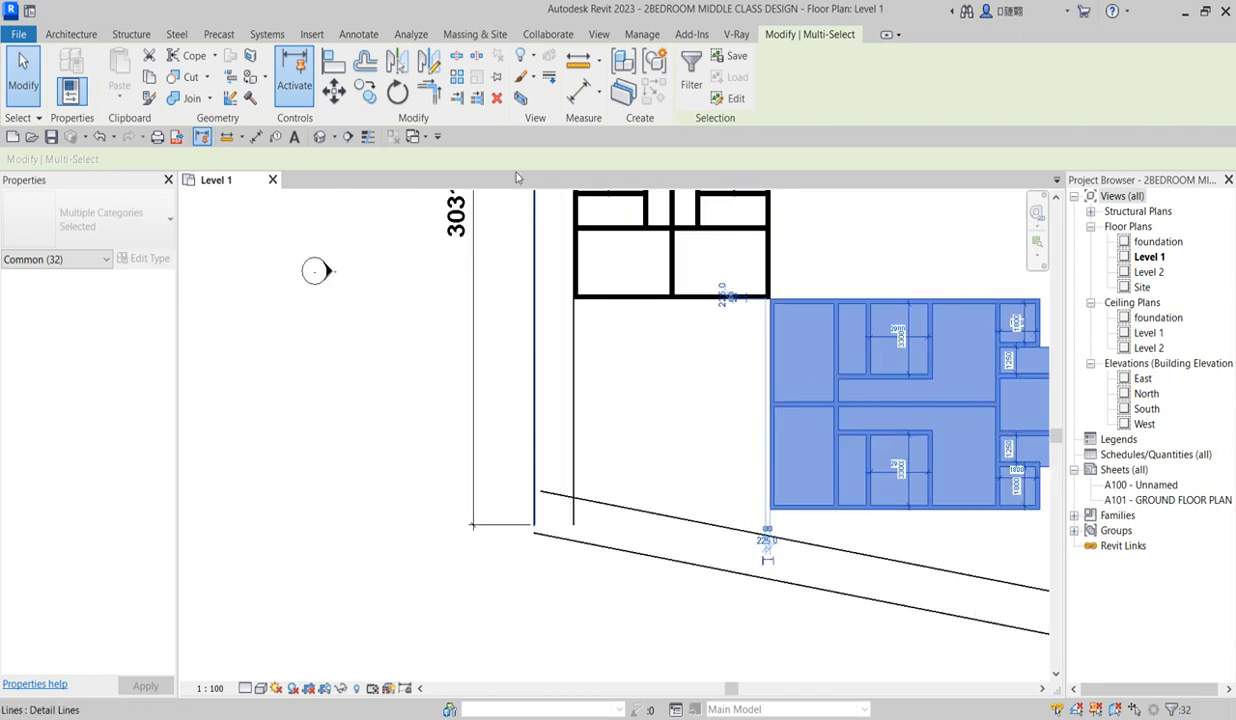
{"action": "left_click", "coordinate": [336, 92]}
{"action": "scroll", "coordinate": [781, 552], "scroll_direction": "up", "scroll_amount": 3}
{"action": "left_click", "coordinate": [769, 473]}
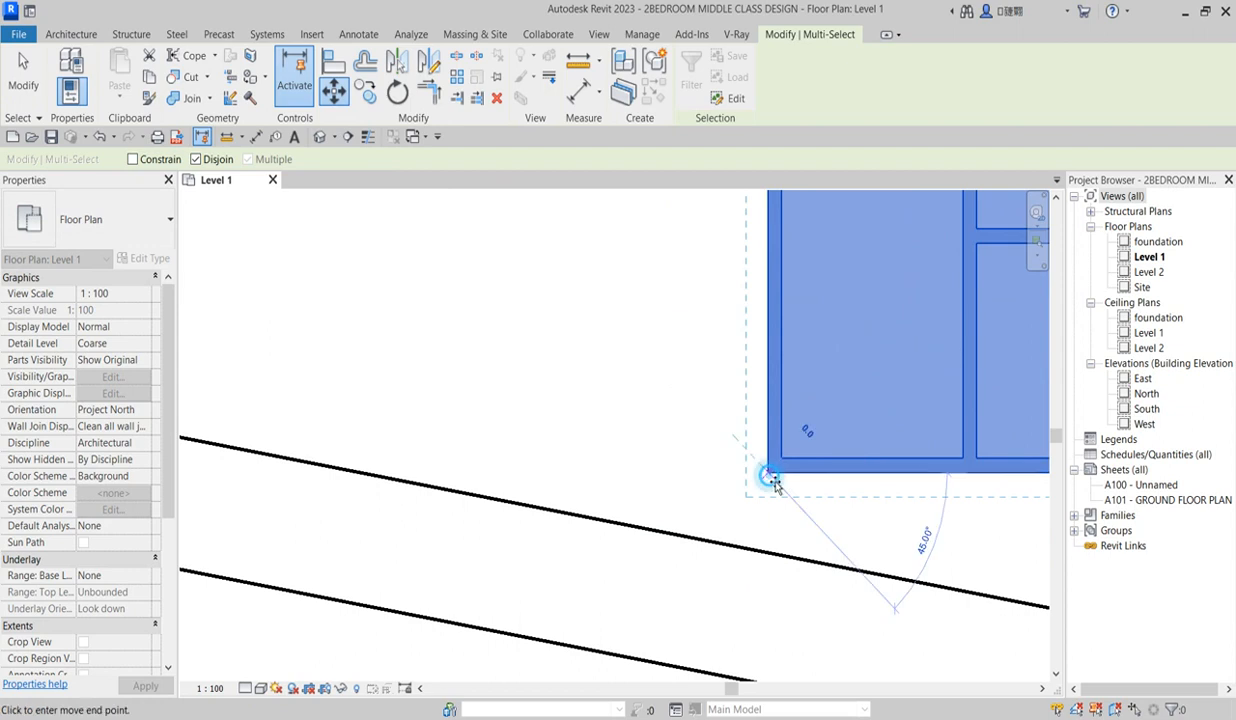
{"action": "left_click", "coordinate": [780, 561]}
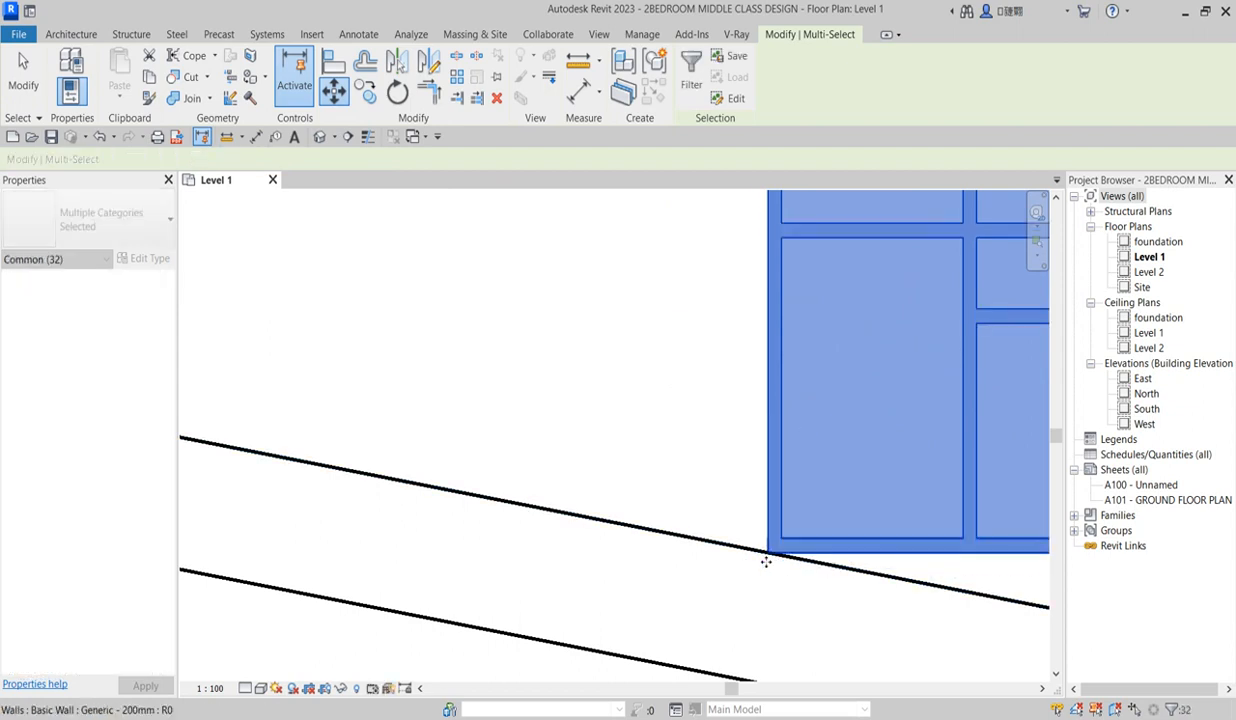
Check the vertical gap between the original unit's bottom wall and the rotated unit's top wall with an aligned dimension, without placing it
{"action": "scroll", "coordinate": [763, 563], "scroll_direction": "down", "scroll_amount": 4}
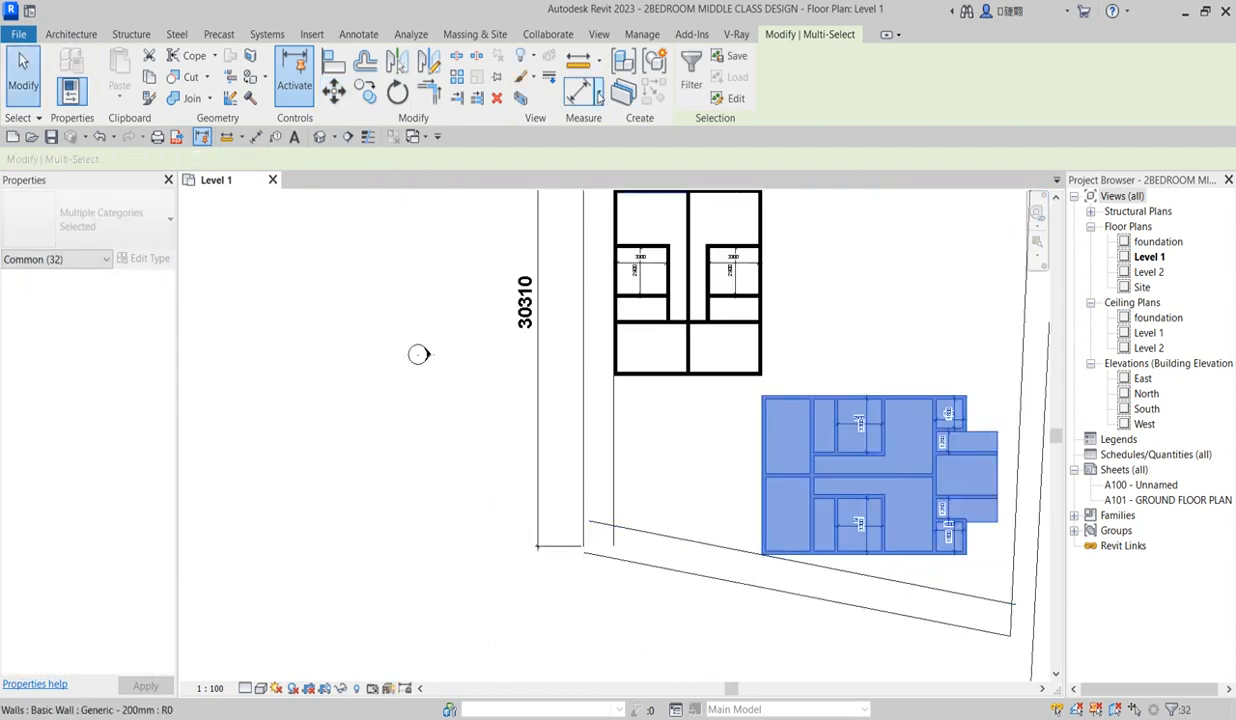
{"action": "left_click", "coordinate": [586, 90]}
{"action": "scroll", "coordinate": [760, 370], "scroll_direction": "up", "scroll_amount": 2}
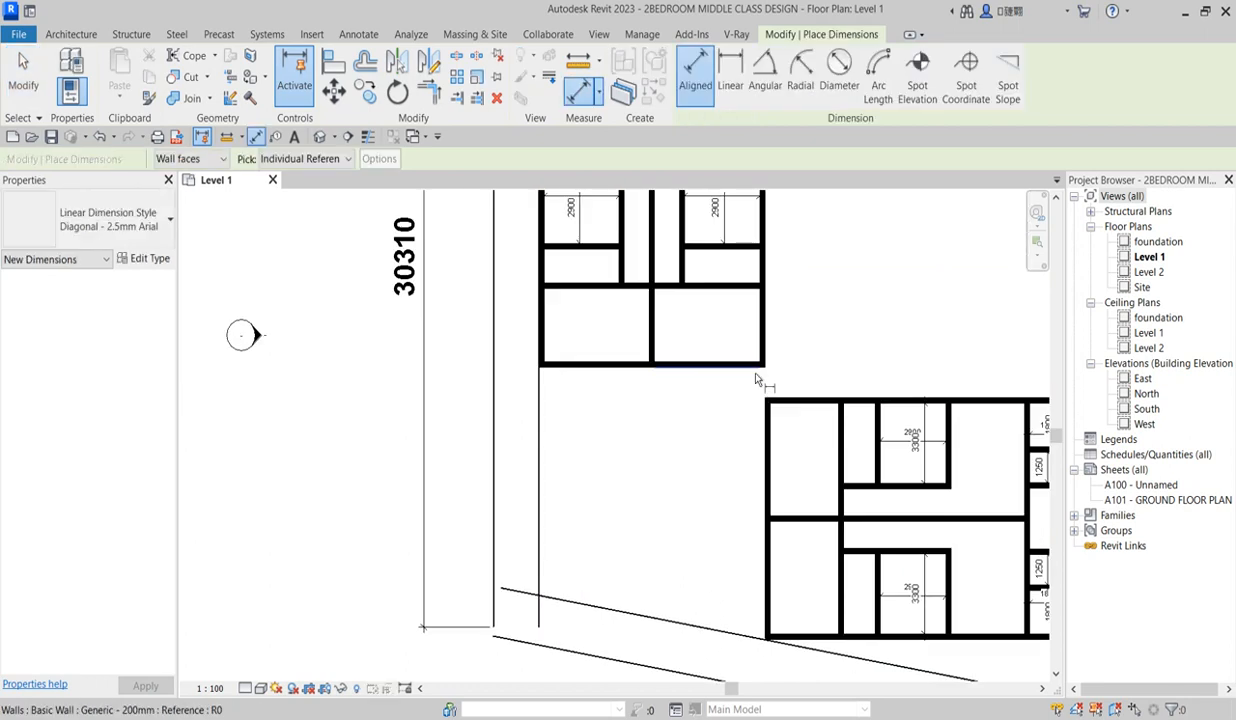
{"action": "left_click", "coordinate": [753, 375]}
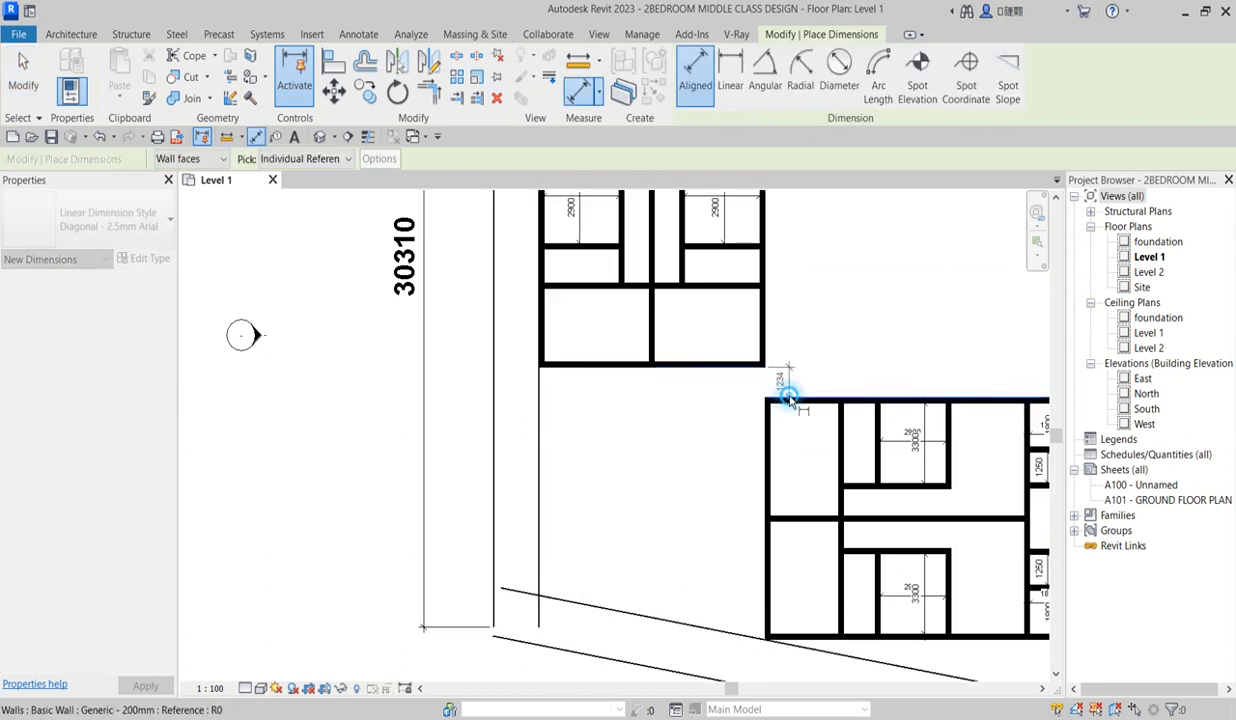
{"action": "scroll", "coordinate": [789, 398], "scroll_direction": "up", "scroll_amount": 2}
{"action": "left_click", "coordinate": [863, 366]}
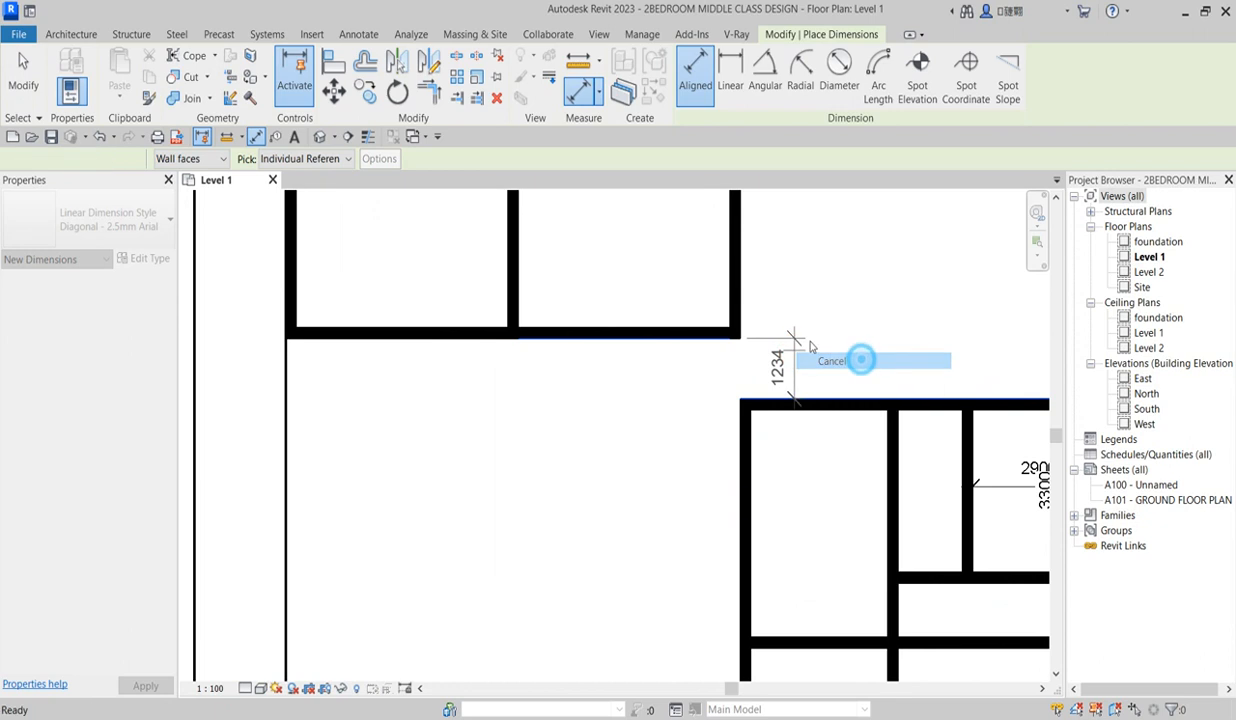
{"action": "scroll", "coordinate": [840, 340], "scroll_direction": "down", "scroll_amount": 3}
{"action": "right_click", "coordinate": [789, 300]}
{"action": "left_click", "coordinate": [833, 316]}
Examine how both double units sit relative to each other and to the plot's boundary lines
{"action": "scroll", "coordinate": [860, 380], "scroll_direction": "down", "scroll_amount": 4}
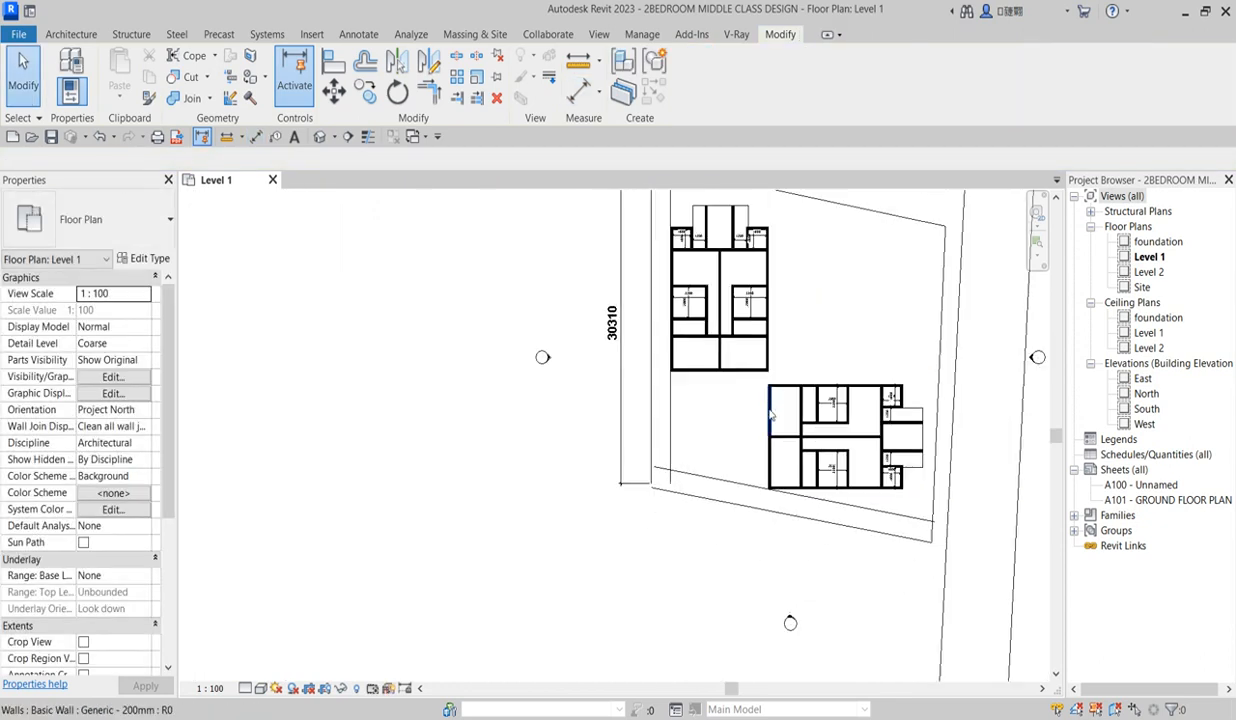
{"action": "scroll", "coordinate": [895, 408], "scroll_direction": "up", "scroll_amount": 2}
{"action": "scroll", "coordinate": [895, 408], "scroll_direction": "up", "scroll_amount": 2}
{"action": "scroll", "coordinate": [866, 414], "scroll_direction": "down", "scroll_amount": 4}
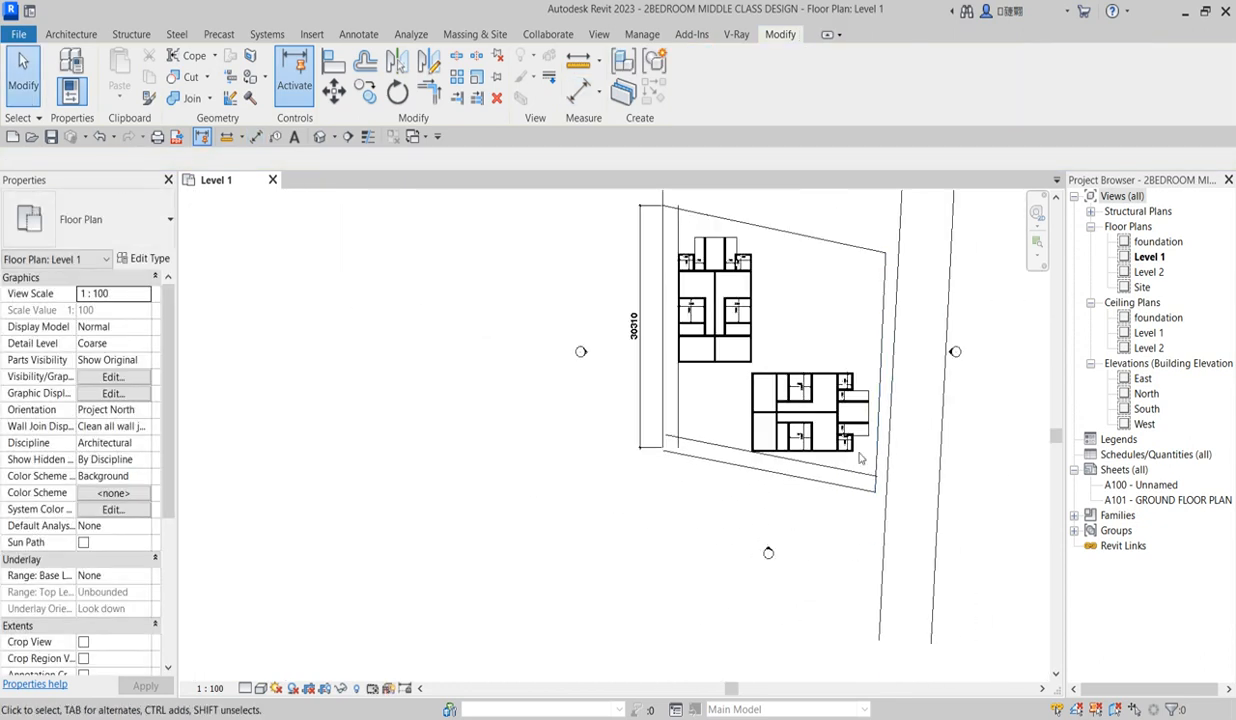
{"action": "scroll", "coordinate": [790, 430], "scroll_direction": "up", "scroll_amount": 3}
{"action": "scroll", "coordinate": [743, 438], "scroll_direction": "down", "scroll_amount": 4}
{"action": "scroll", "coordinate": [860, 505], "scroll_direction": "up", "scroll_amount": 2}
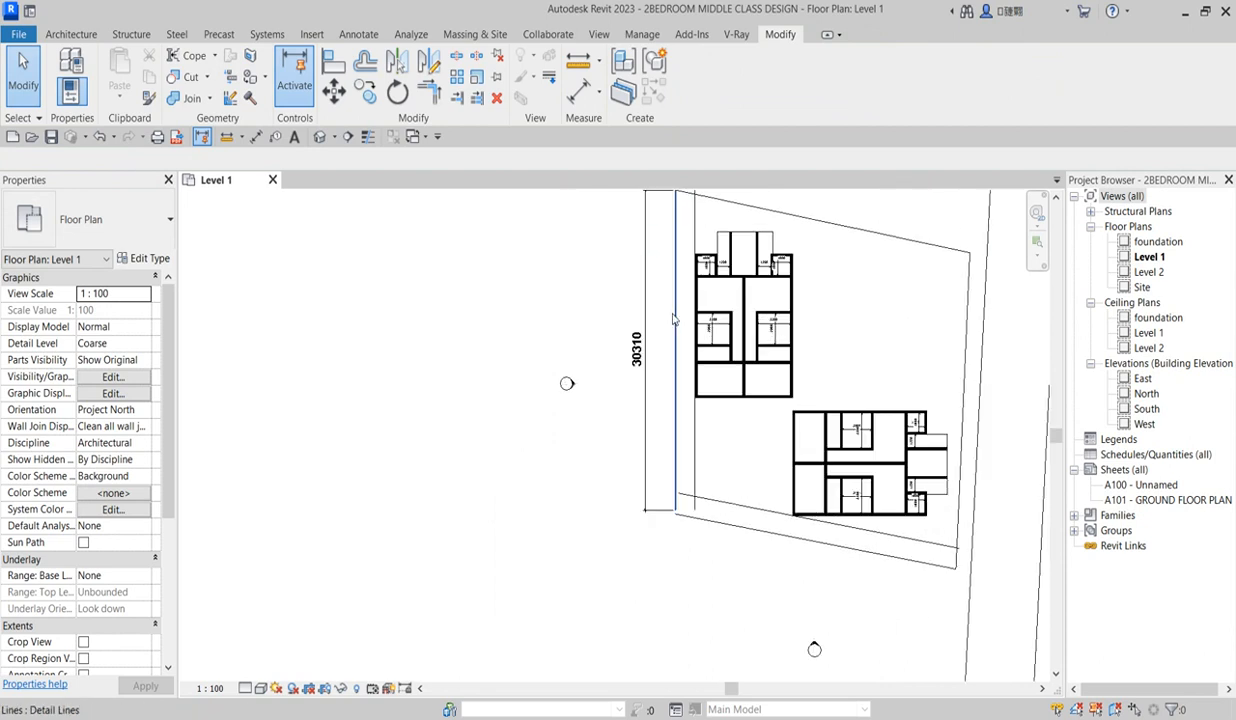
{"action": "scroll", "coordinate": [867, 519], "scroll_direction": "up", "scroll_amount": 2}
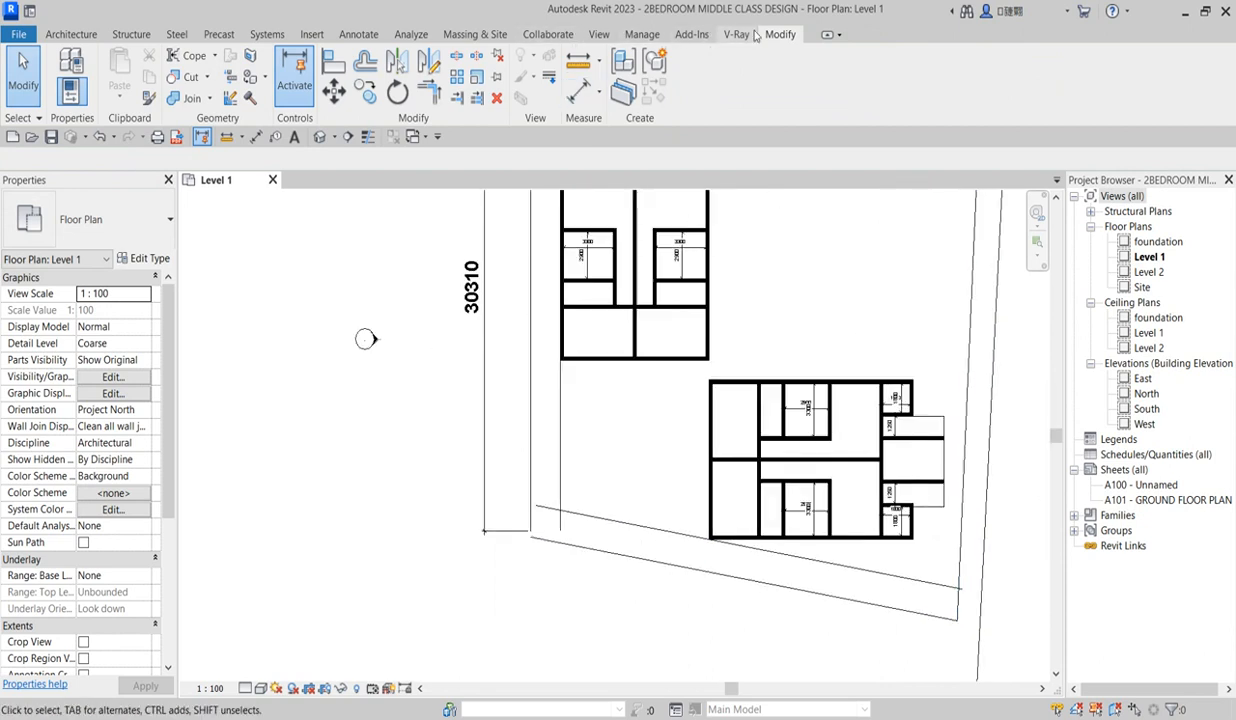
Measure from the rotated unit's projection corners toward the plot's right boundary line and leave the measuring tool
{"action": "left_click", "coordinate": [581, 70]}
{"action": "scroll", "coordinate": [940, 430], "scroll_direction": "up", "scroll_amount": 2}
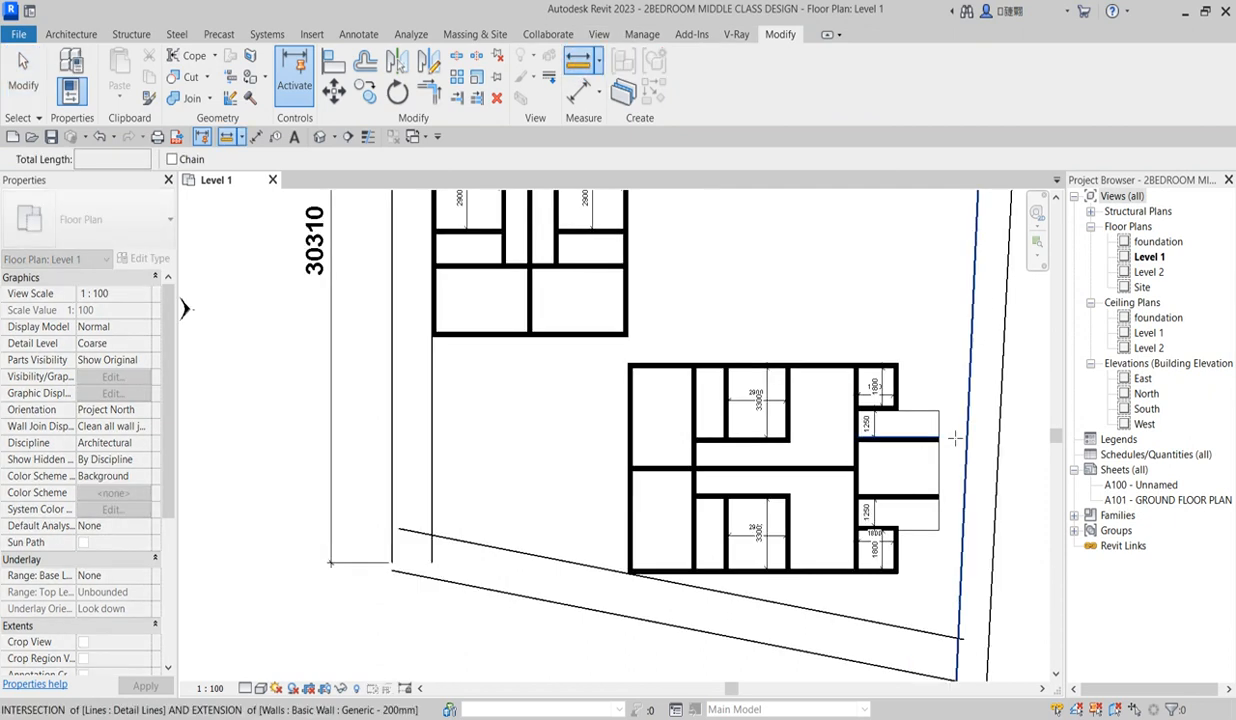
{"action": "left_click", "coordinate": [940, 531]}
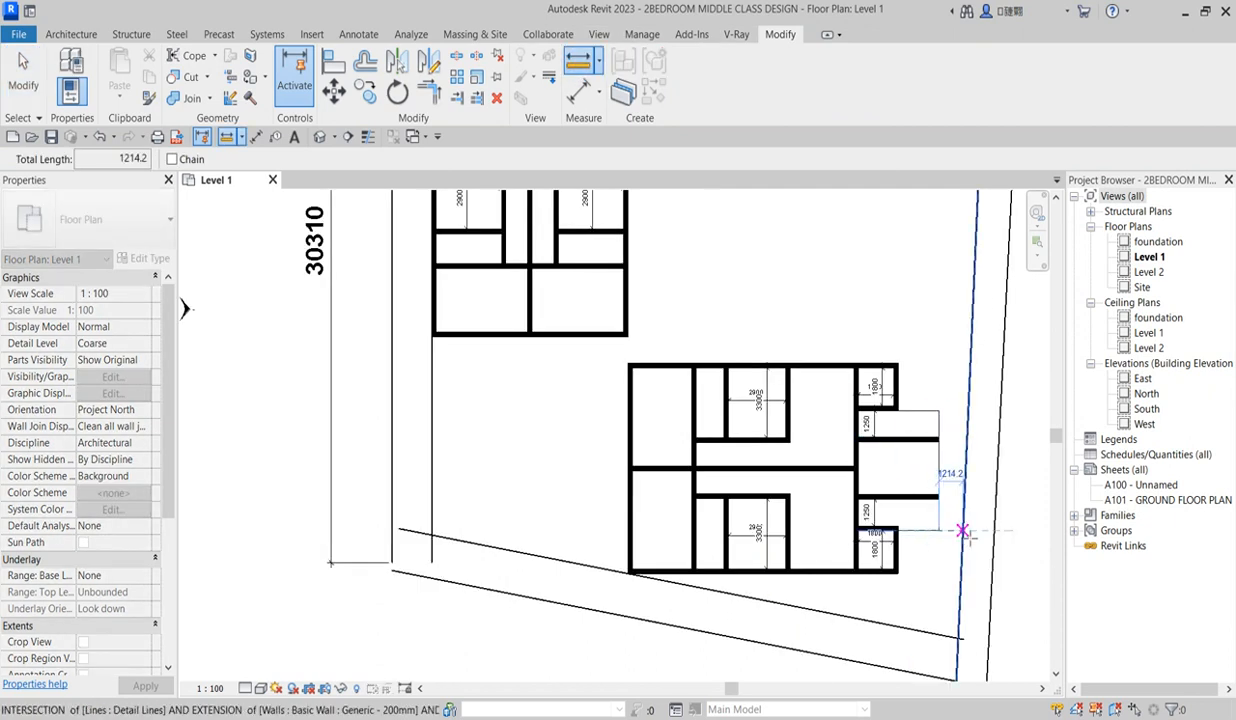
{"action": "right_click", "coordinate": [935, 392]}
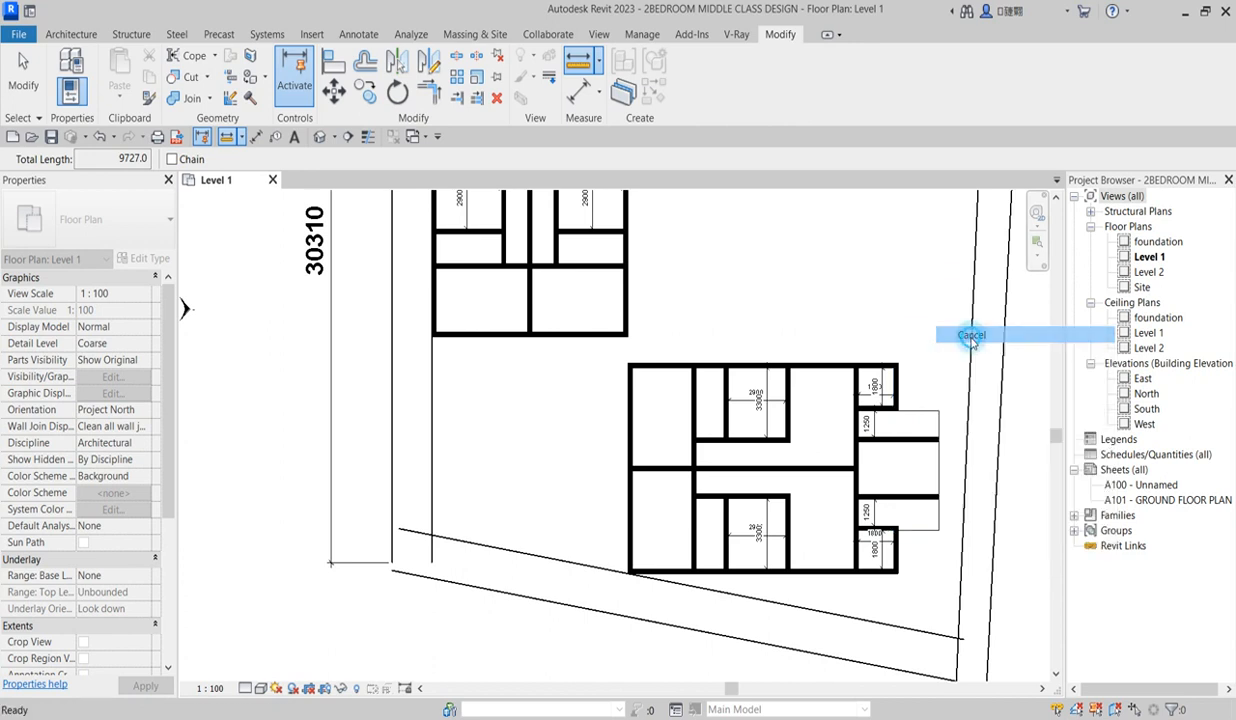
{"action": "left_click", "coordinate": [955, 405]}
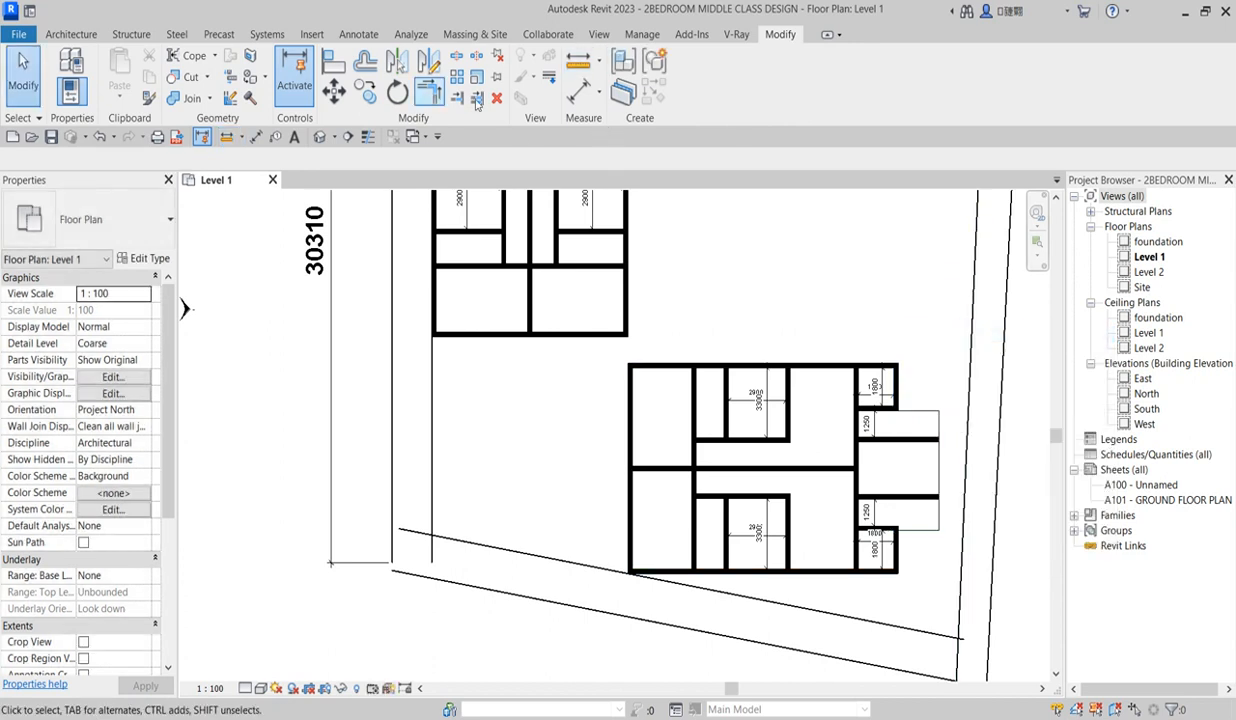
{"action": "left_click", "coordinate": [578, 62]}
{"action": "left_click", "coordinate": [940, 412]}
{"action": "right_click", "coordinate": [910, 304]}
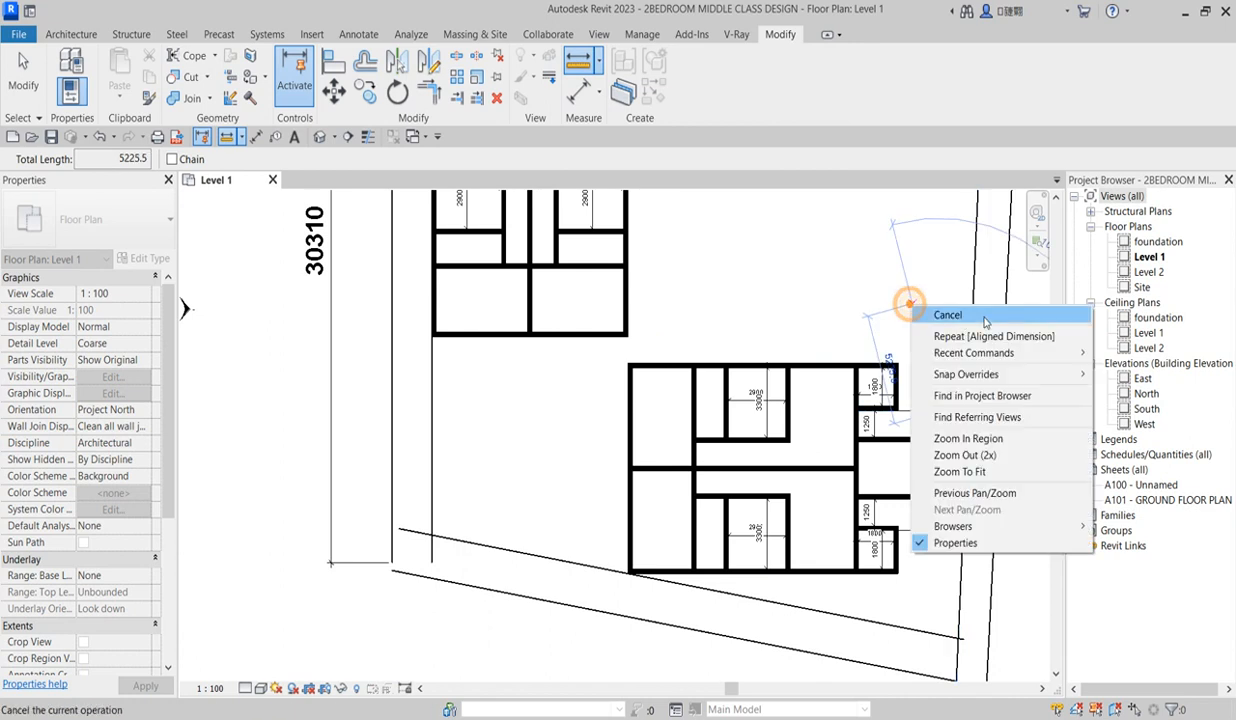
{"action": "left_click", "coordinate": [948, 316]}
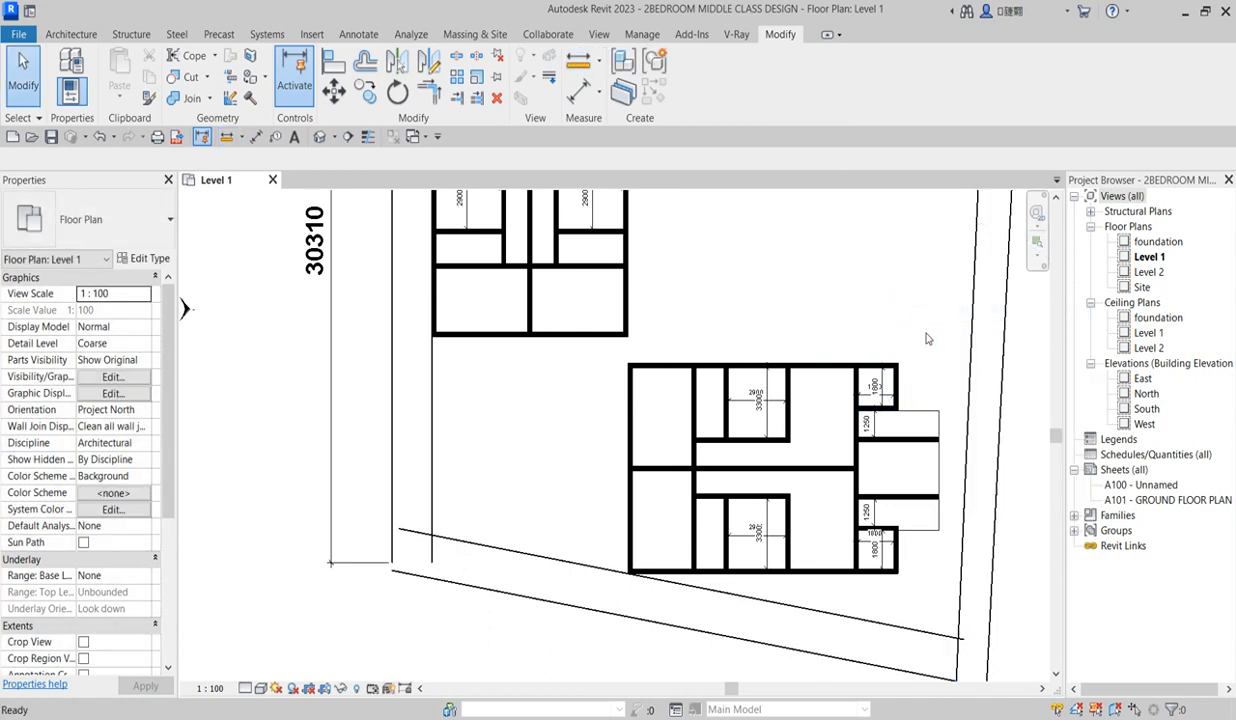
Examine the rotated unit's position and the free space around both double units on the plot
{"action": "scroll", "coordinate": [797, 454], "scroll_direction": "down", "scroll_amount": 5}
{"action": "scroll", "coordinate": [613, 288], "scroll_direction": "up", "scroll_amount": 4}
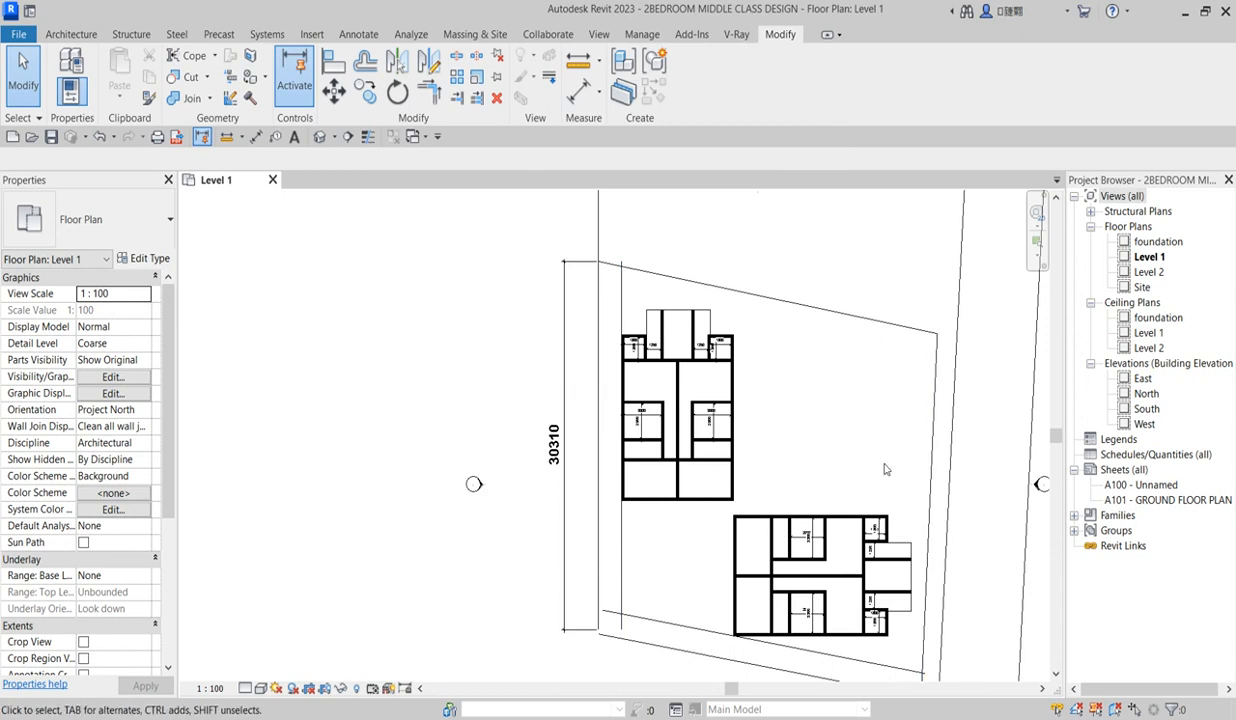
{"action": "scroll", "coordinate": [742, 470], "scroll_direction": "down", "scroll_amount": 3}
{"action": "scroll", "coordinate": [740, 560], "scroll_direction": "up", "scroll_amount": 3}
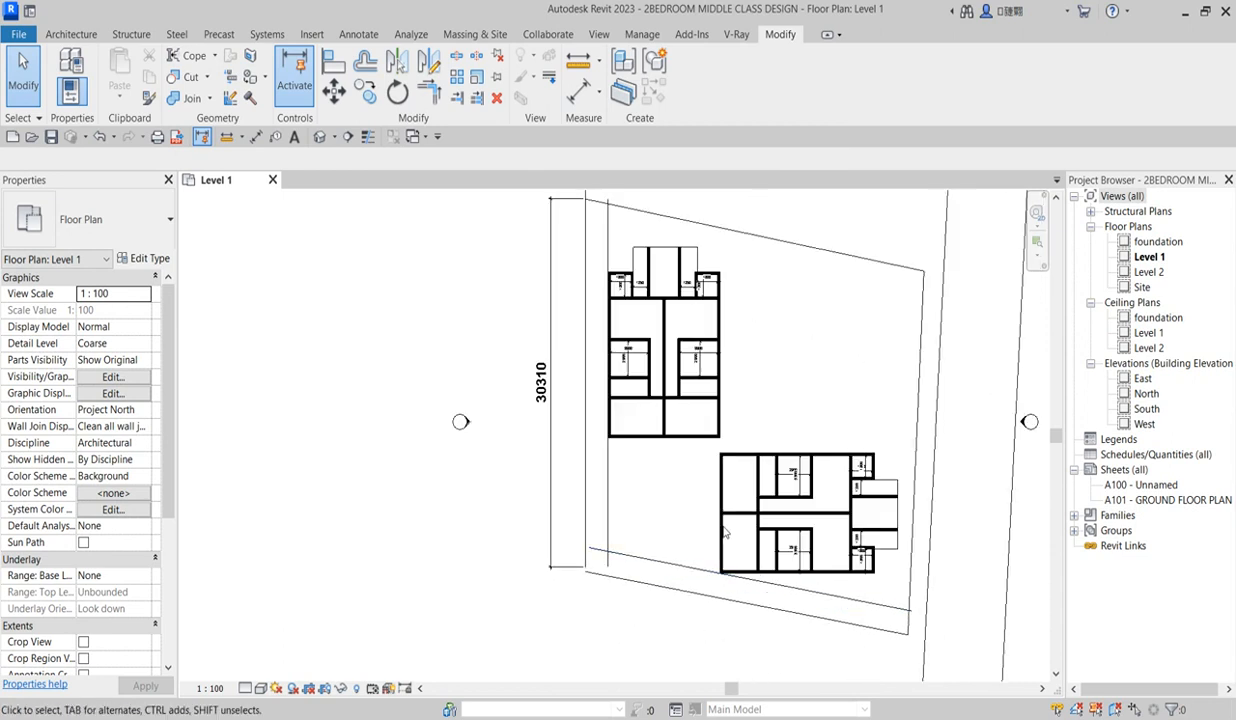
{"action": "scroll", "coordinate": [890, 512], "scroll_direction": "up", "scroll_amount": 4}
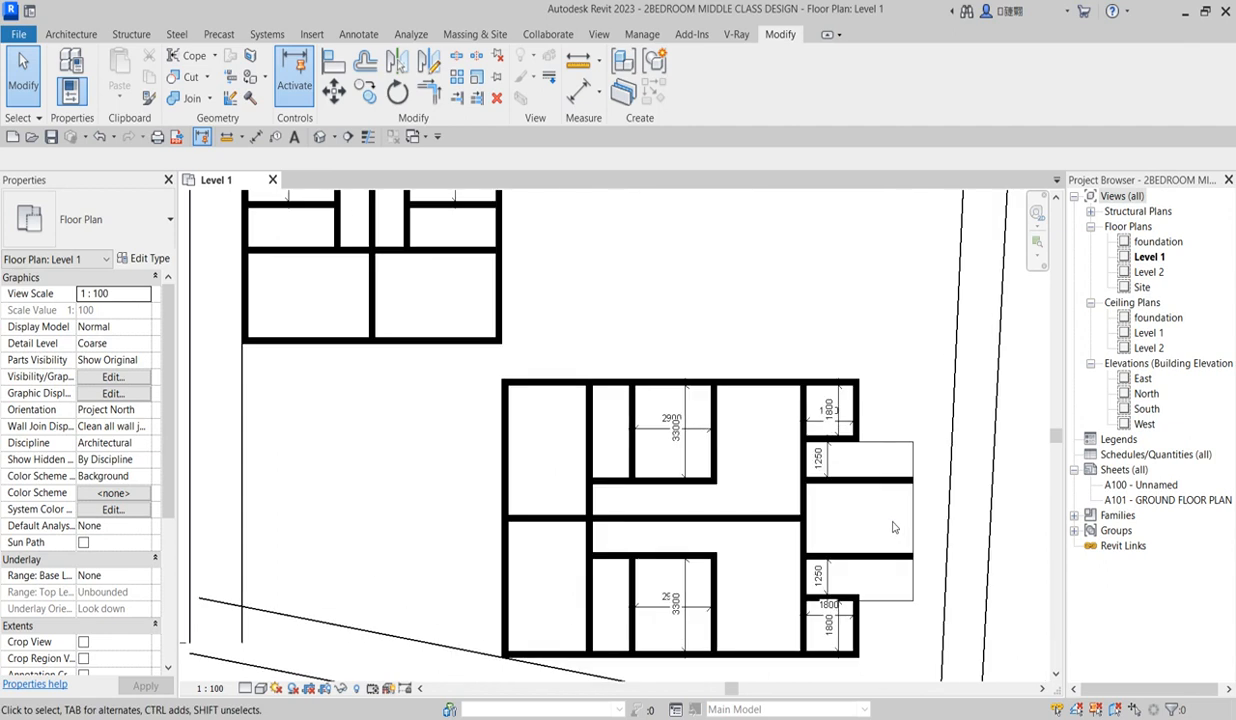
{"action": "scroll", "coordinate": [894, 458], "scroll_direction": "down", "scroll_amount": 4}
{"action": "scroll", "coordinate": [879, 515], "scroll_direction": "up", "scroll_amount": 3}
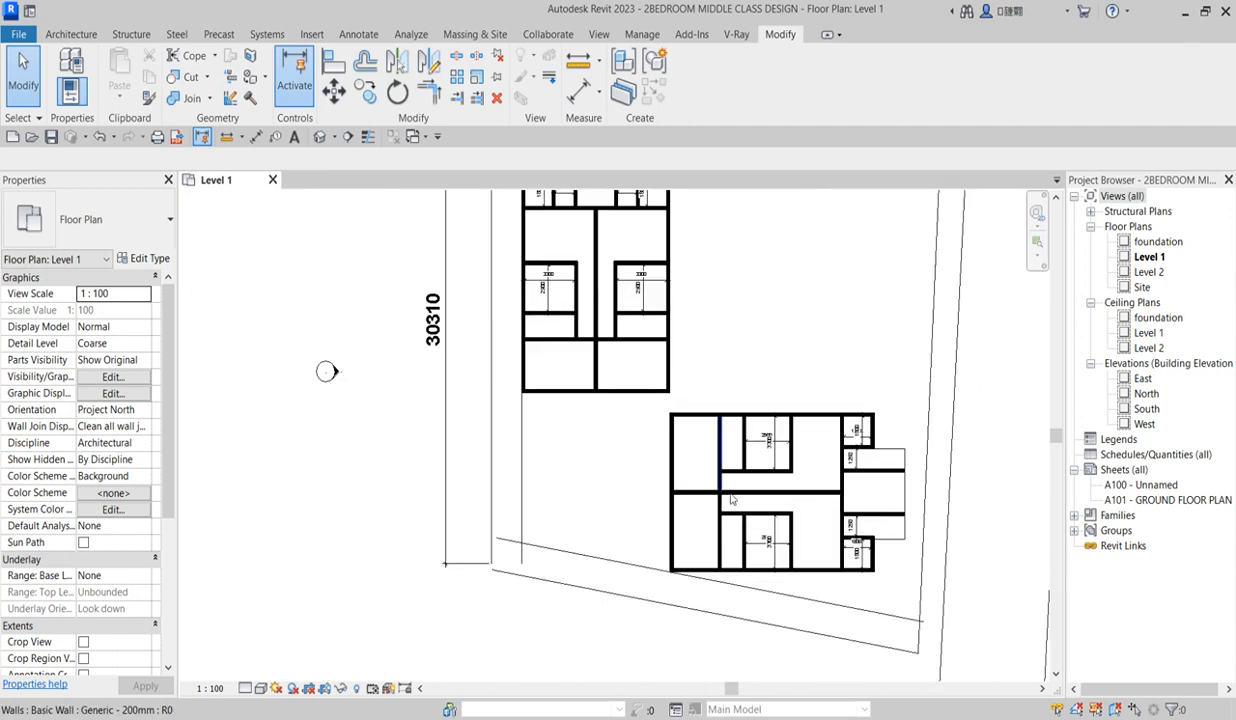
{"action": "scroll", "coordinate": [780, 554], "scroll_direction": "down", "scroll_amount": 3}
{"action": "scroll", "coordinate": [697, 430], "scroll_direction": "up", "scroll_amount": 2}
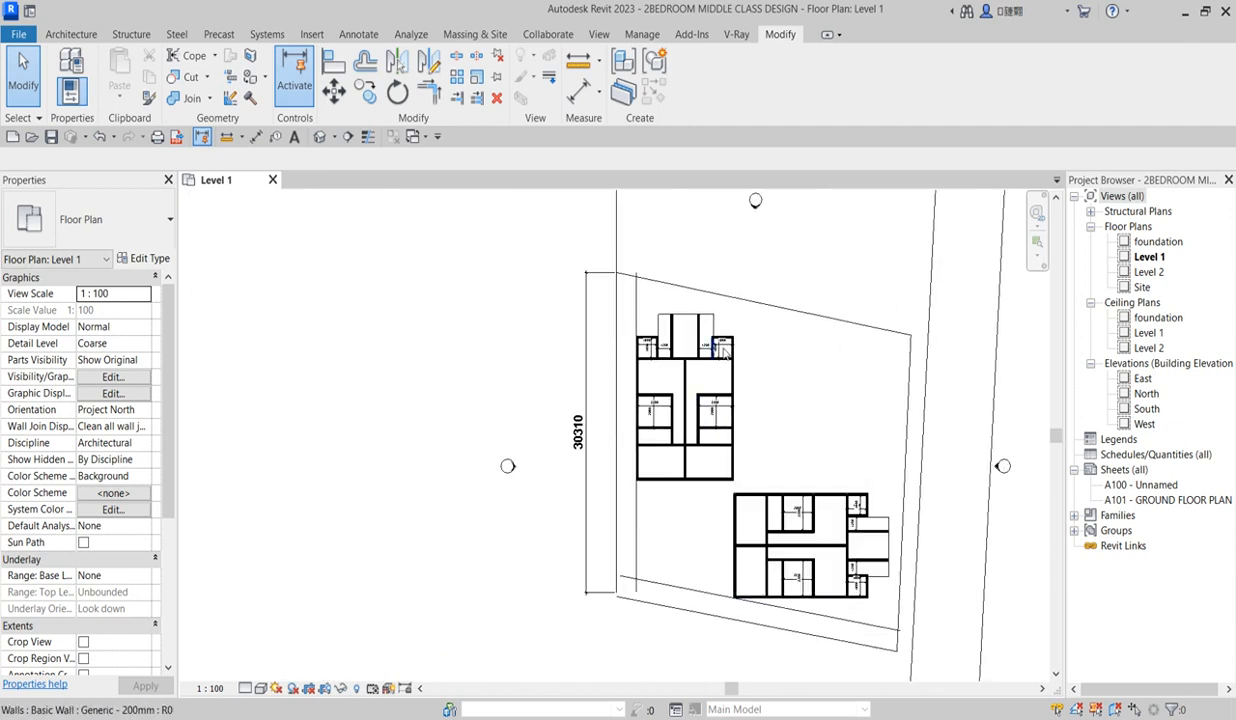
Draw a Generic - 200mm wall from the base of the upright unit's party wall down to the level of the rotated unit's top wall
{"action": "scroll", "coordinate": [752, 543], "scroll_direction": "up", "scroll_amount": 2}
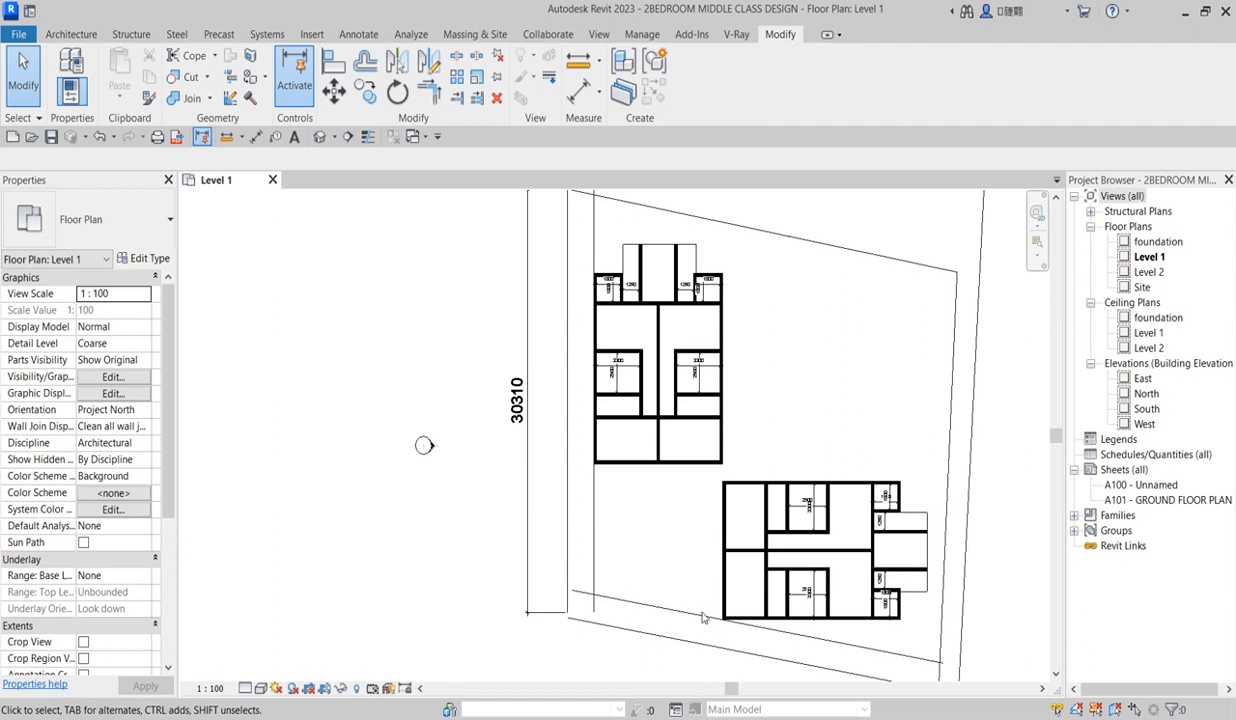
{"action": "scroll", "coordinate": [687, 519], "scroll_direction": "down", "scroll_amount": 1}
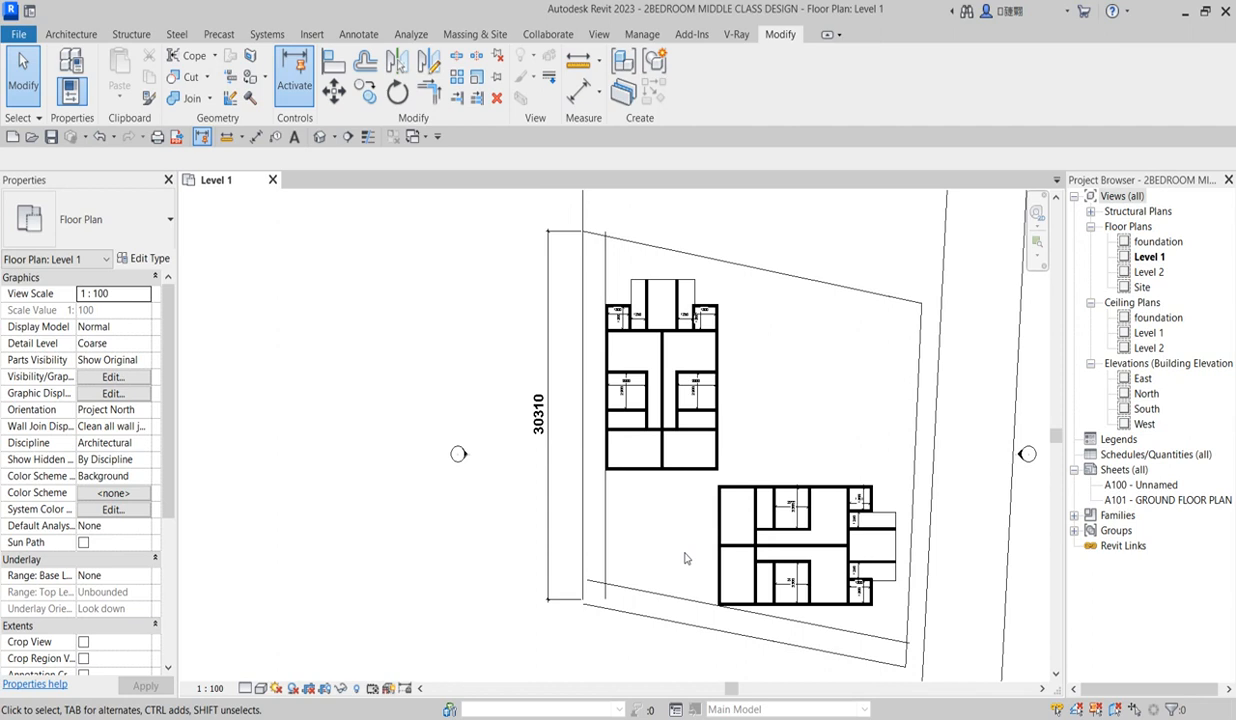
{"action": "scroll", "coordinate": [780, 520], "scroll_direction": "up", "scroll_amount": 1}
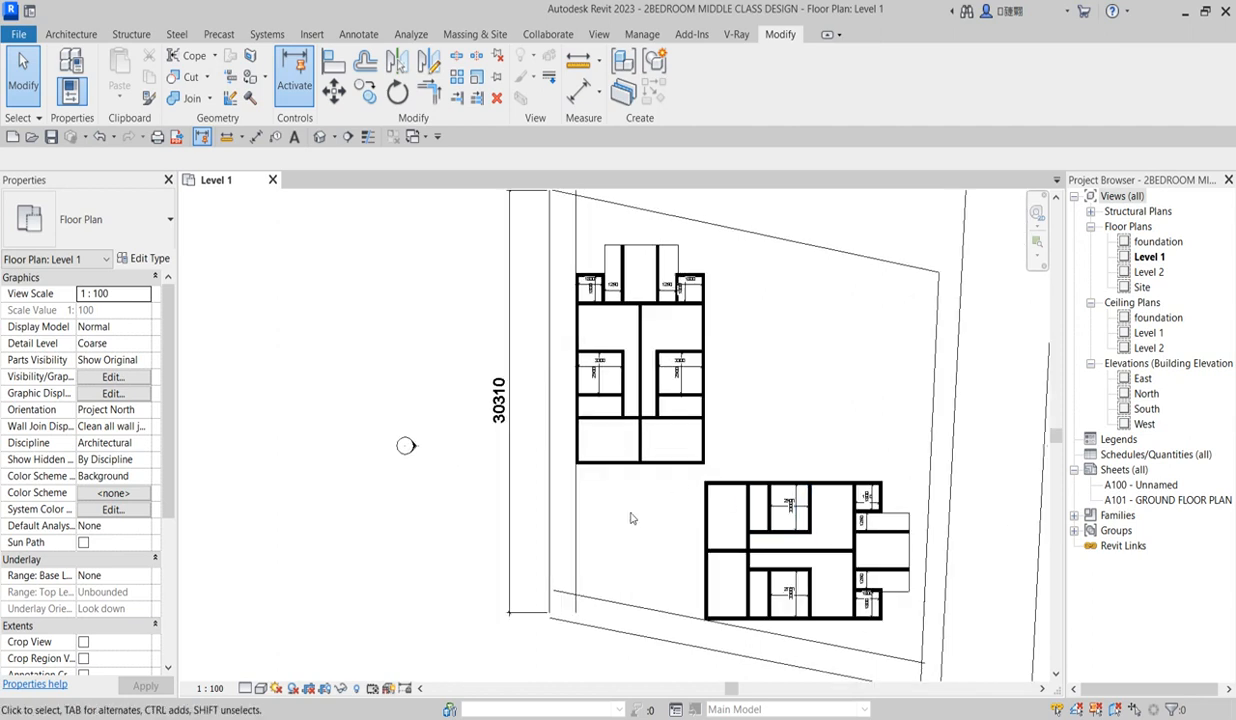
{"action": "left_click", "coordinate": [642, 452]}
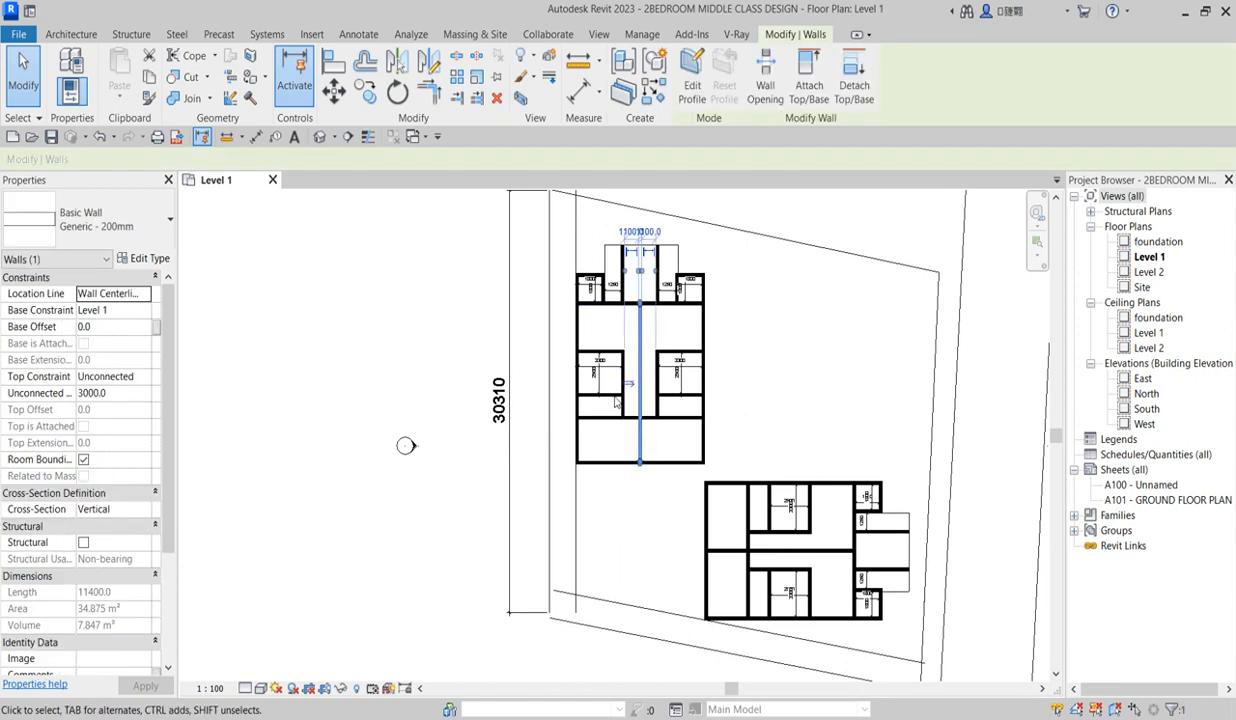
{"action": "left_click", "coordinate": [660, 97]}
{"action": "left_click", "coordinate": [642, 465]}
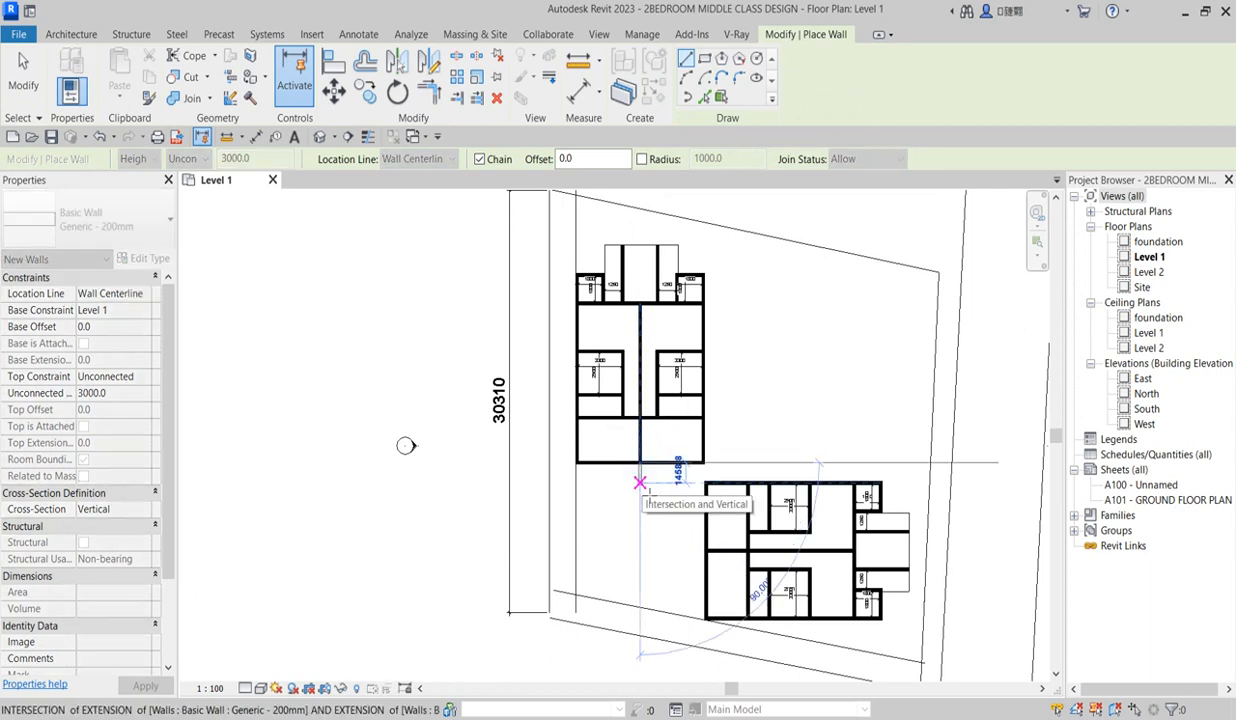
{"action": "left_click", "coordinate": [640, 483]}
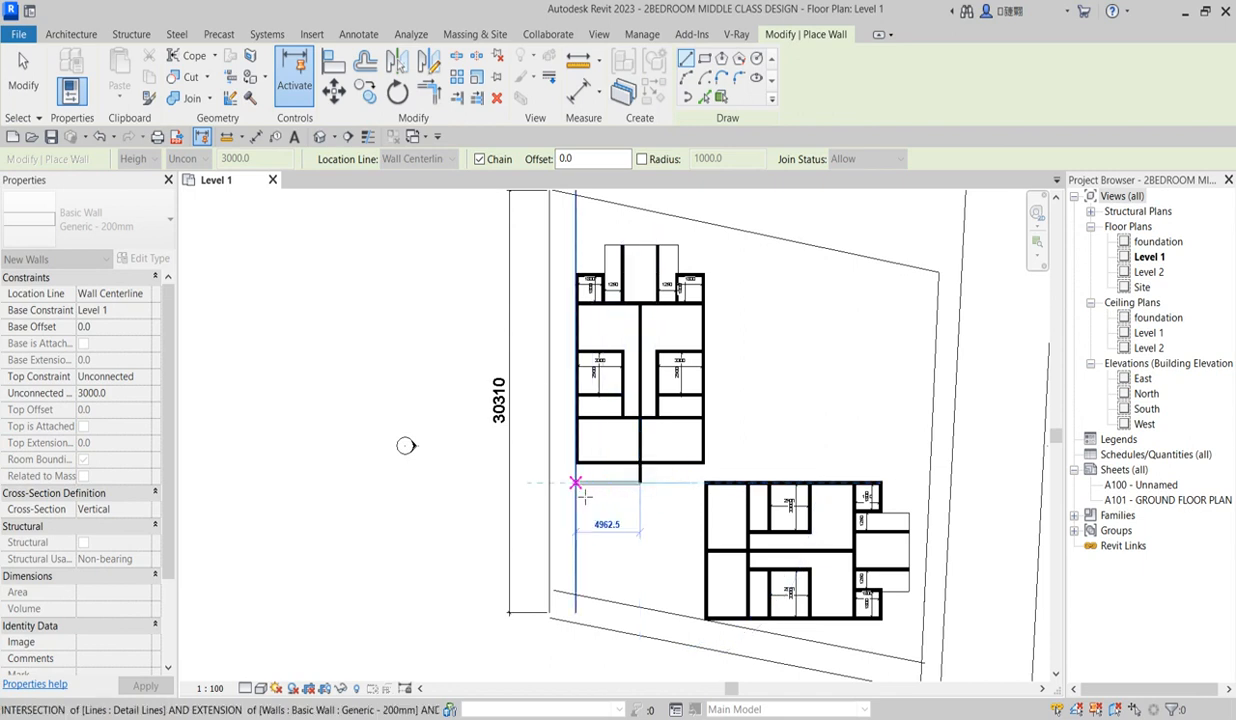
Continue the walls left about 4960 mm to the setback line, down about 8000 mm to the lower setback, and right to the rotated unit
{"action": "scroll", "coordinate": [583, 496], "scroll_direction": "up", "scroll_amount": 1}
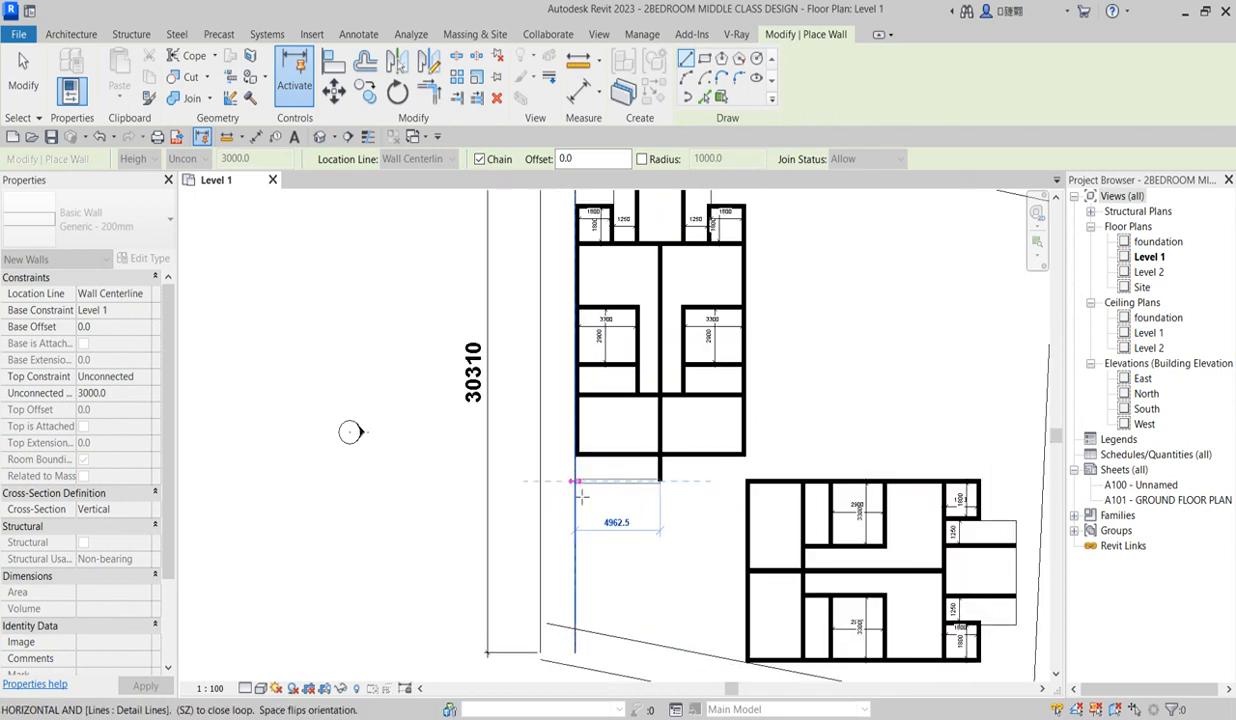
{"action": "left_click", "coordinate": [580, 487]}
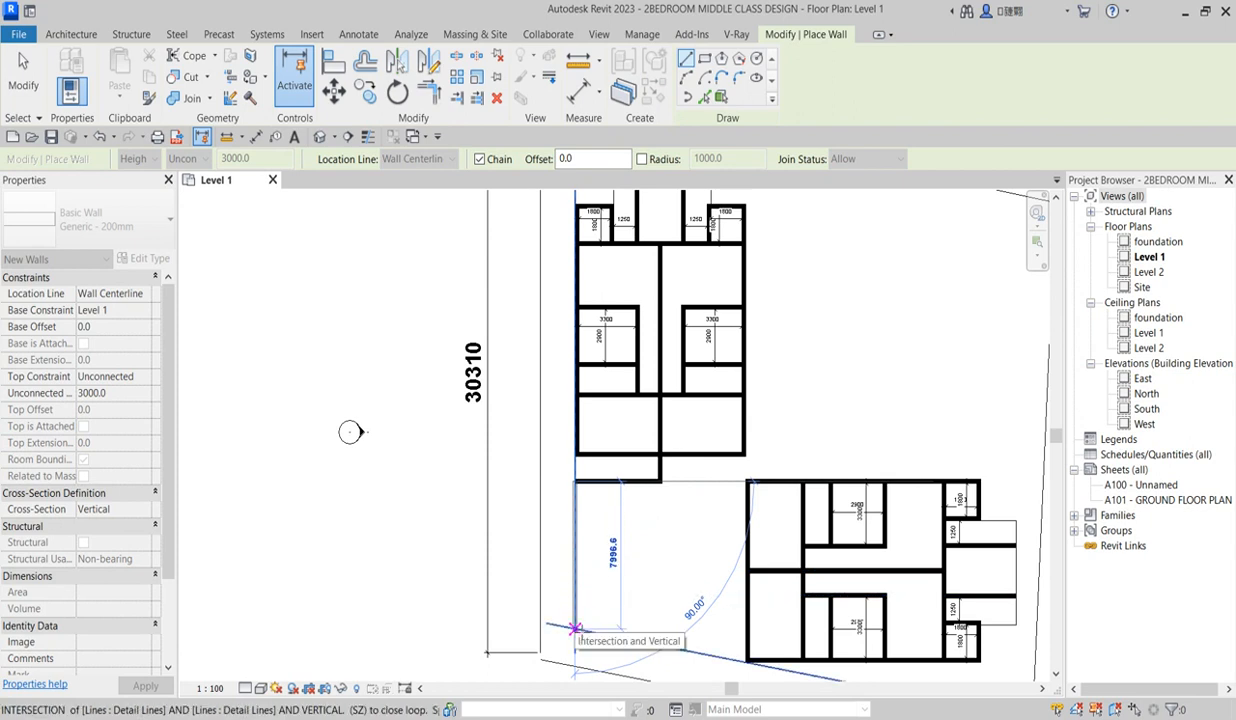
{"action": "left_click", "coordinate": [575, 628]}
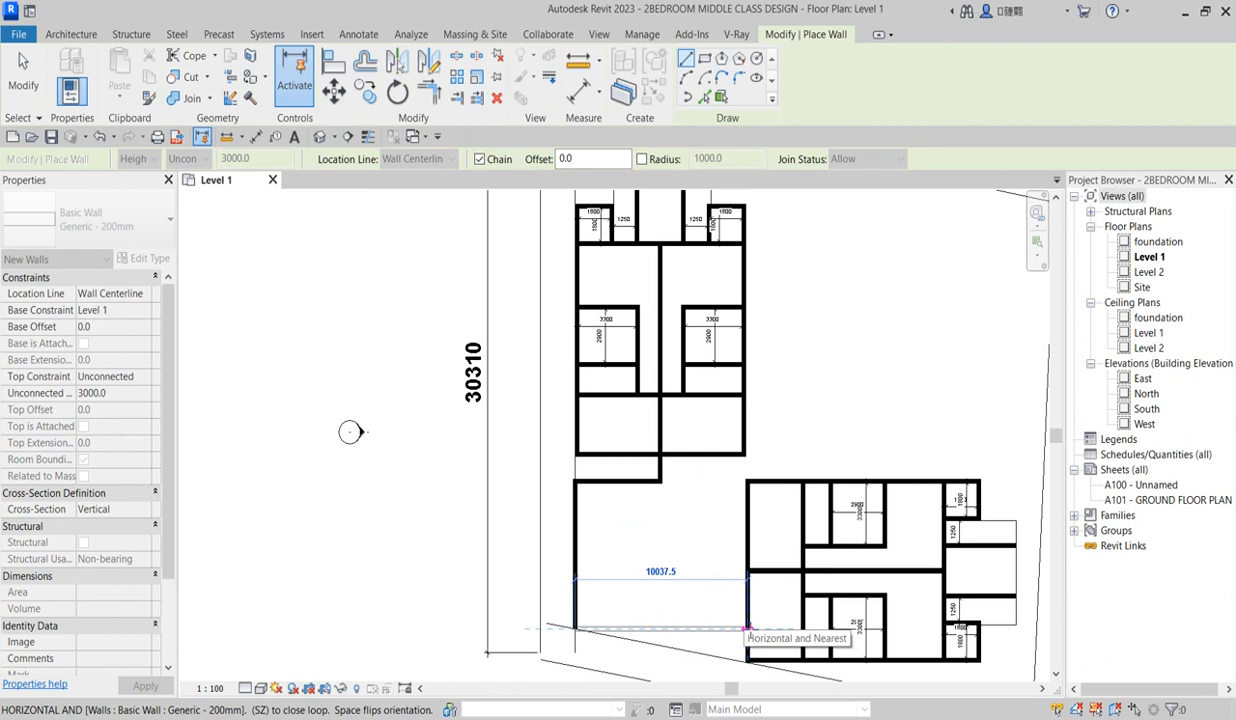
{"action": "left_click", "coordinate": [748, 628]}
{"action": "key", "text": "Escape"}
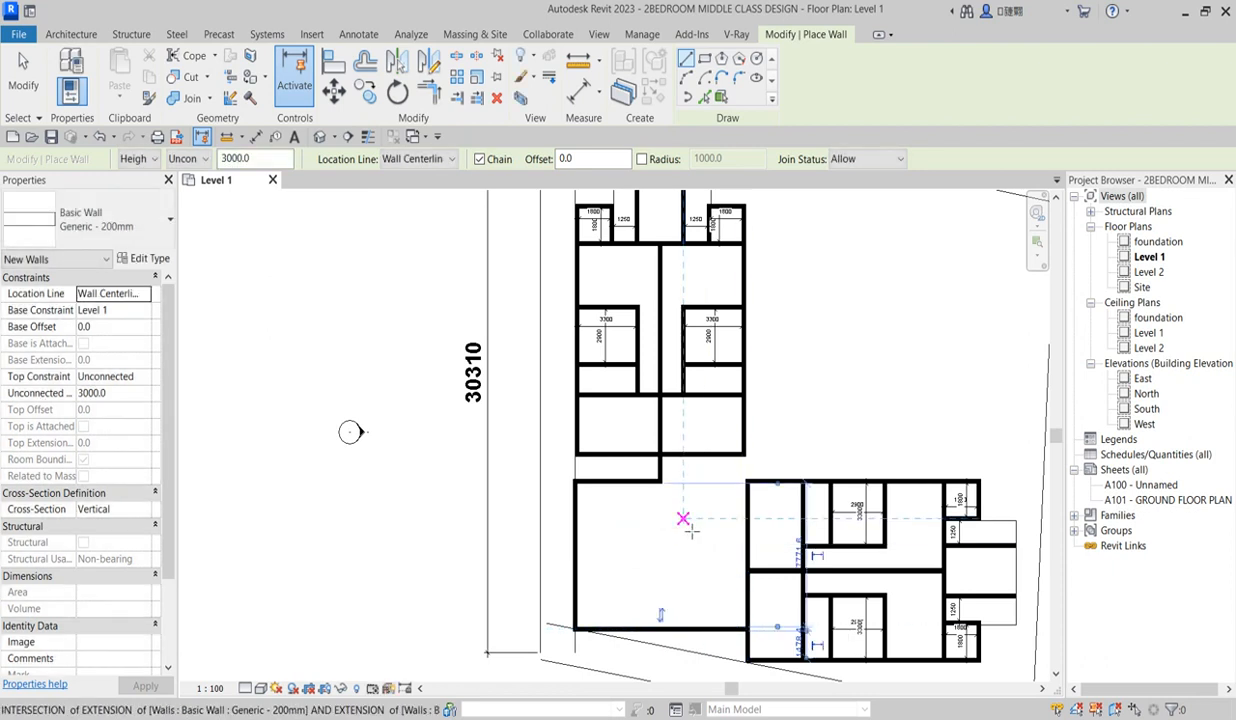
Divide the new block with a full-height central wall and two horizontal walls across its left half, leaving spaces about 2990 and 1410 mm deep
{"action": "left_click", "coordinate": [660, 481]}
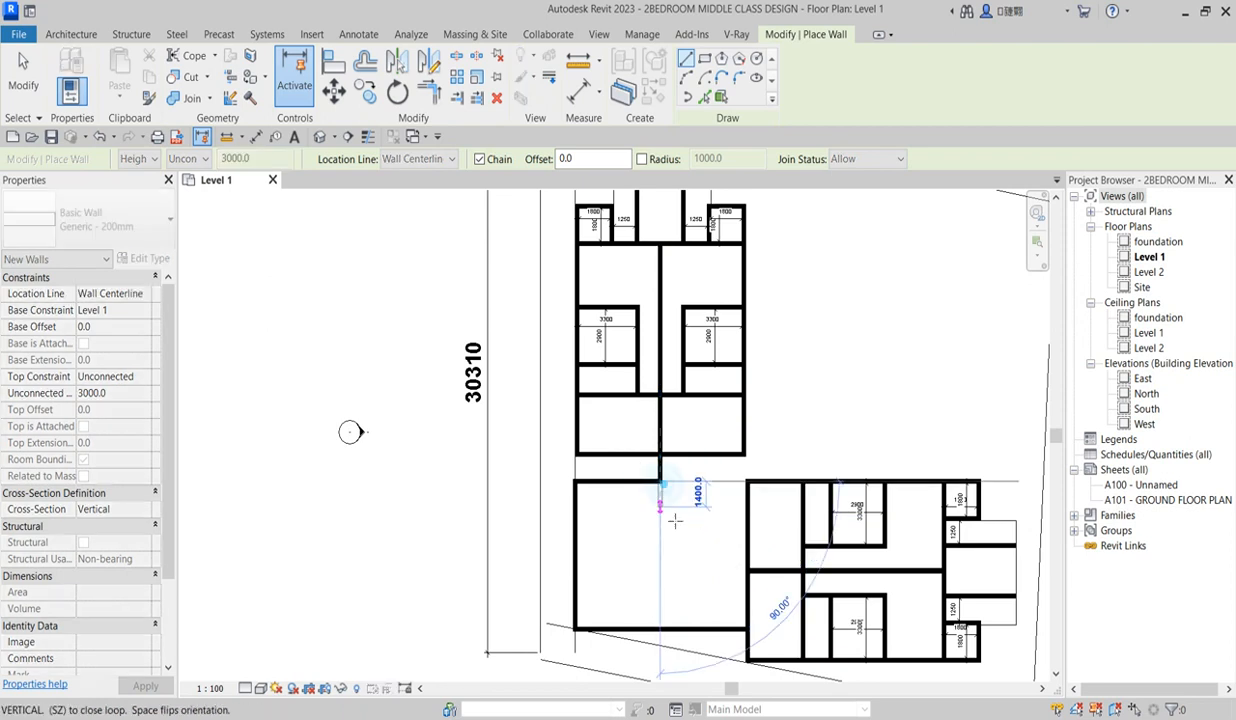
{"action": "left_click", "coordinate": [660, 627]}
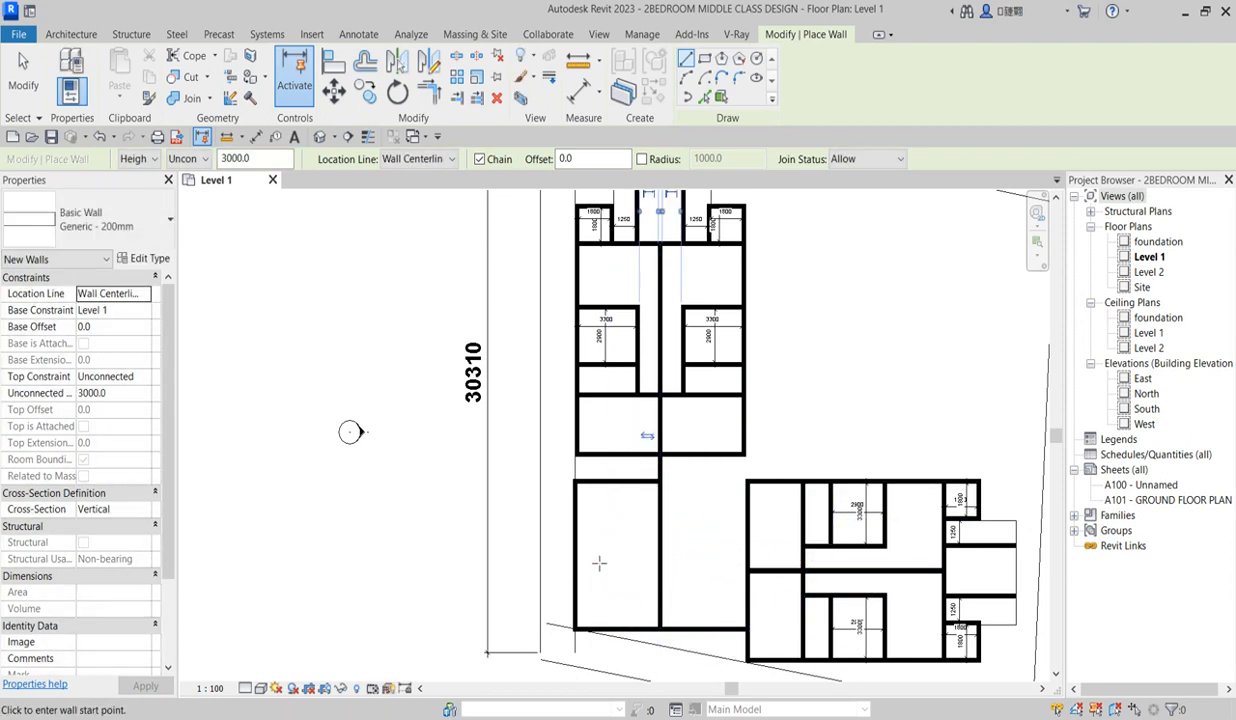
{"action": "scroll", "coordinate": [574, 540], "scroll_direction": "up", "scroll_amount": 2}
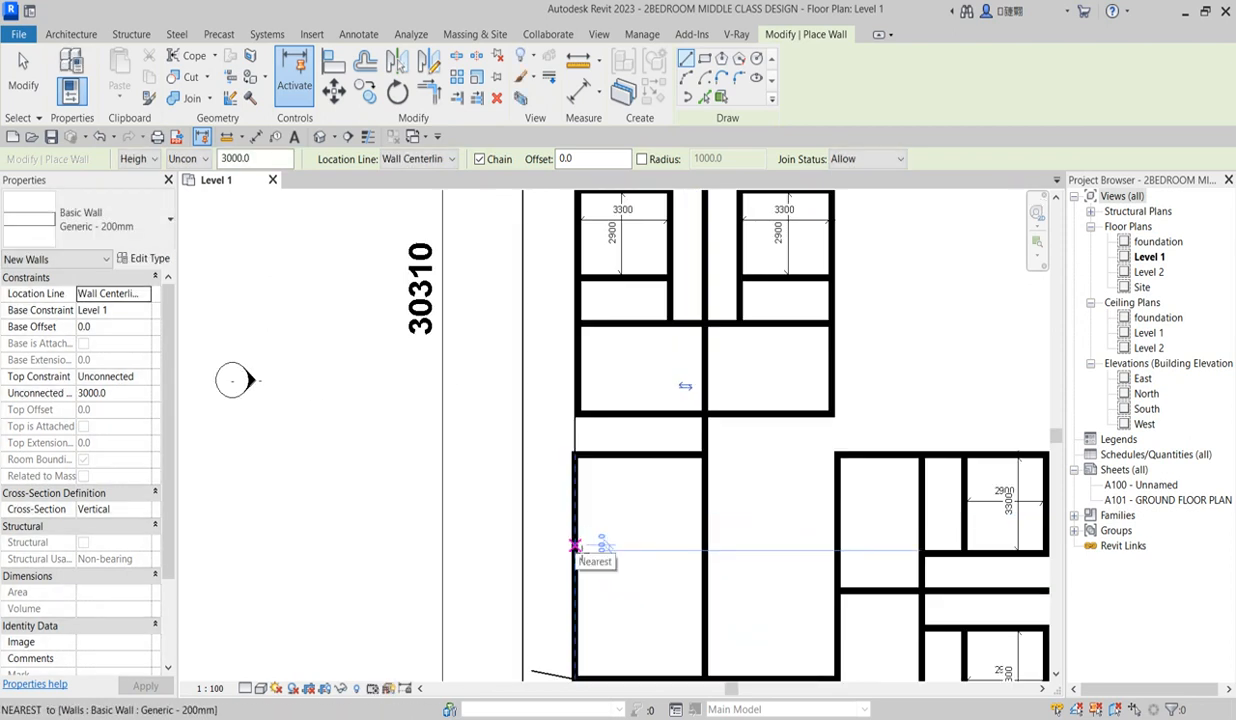
{"action": "left_click", "coordinate": [575, 545]}
{"action": "left_click", "coordinate": [705, 546]}
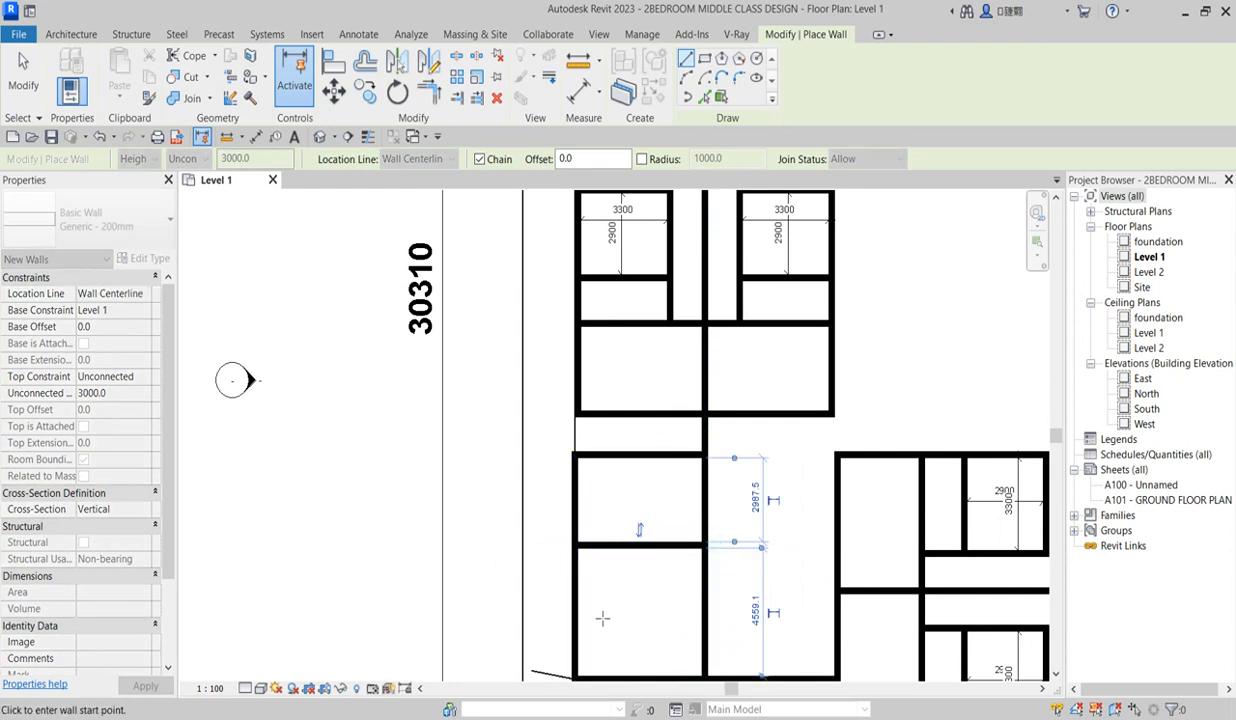
{"action": "left_click", "coordinate": [578, 590]}
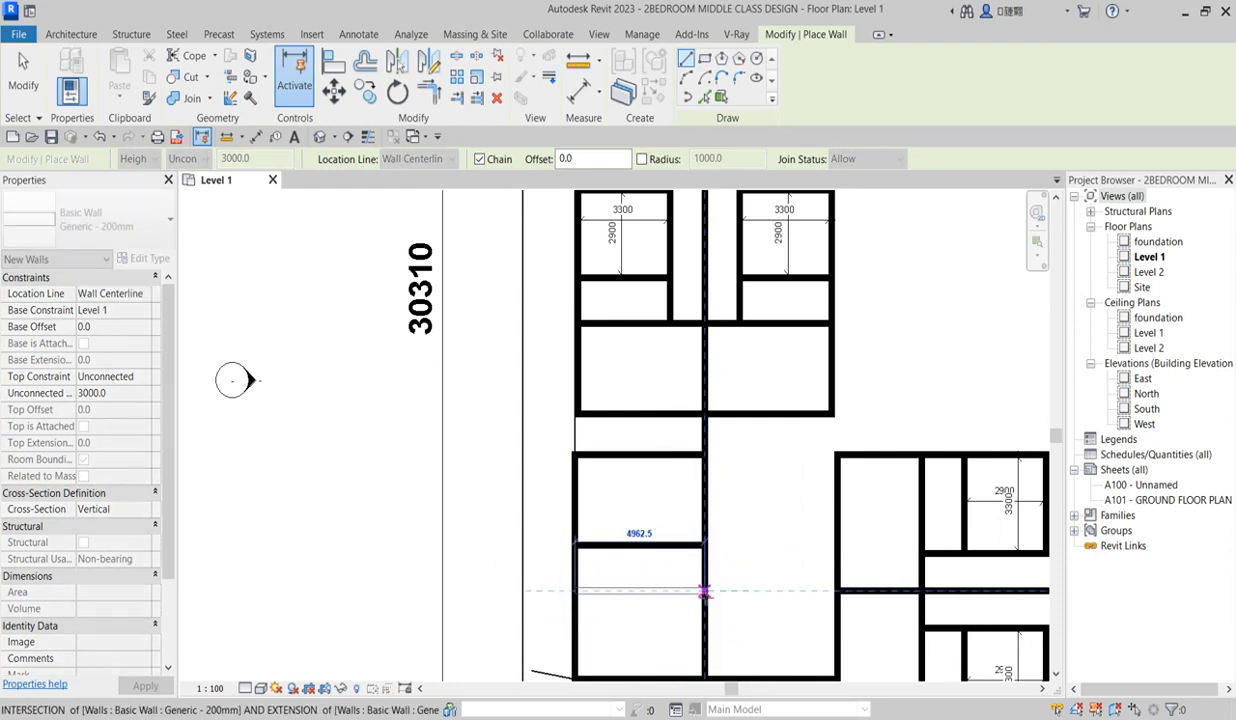
{"action": "left_click", "coordinate": [703, 590]}
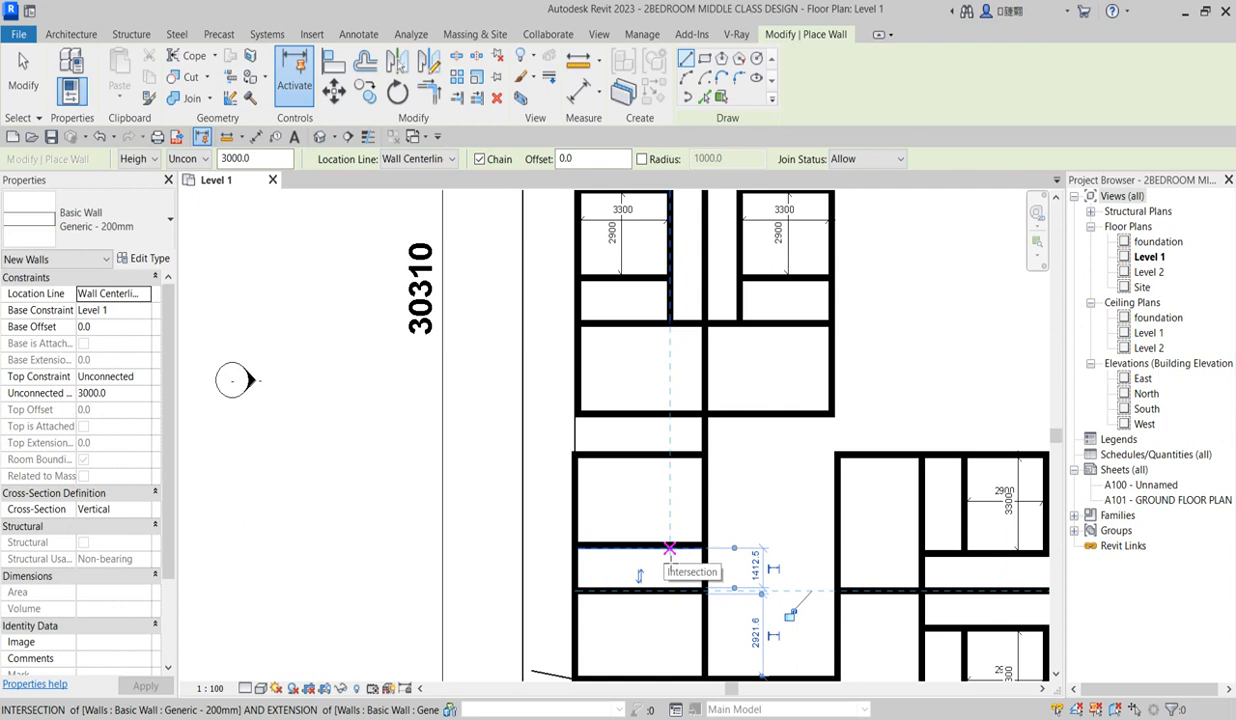
Draw a short vertical wall between the left half's two horizontal walls, about 2900 mm from the outer left wall
{"action": "scroll", "coordinate": [670, 562], "scroll_direction": "up", "scroll_amount": 1}
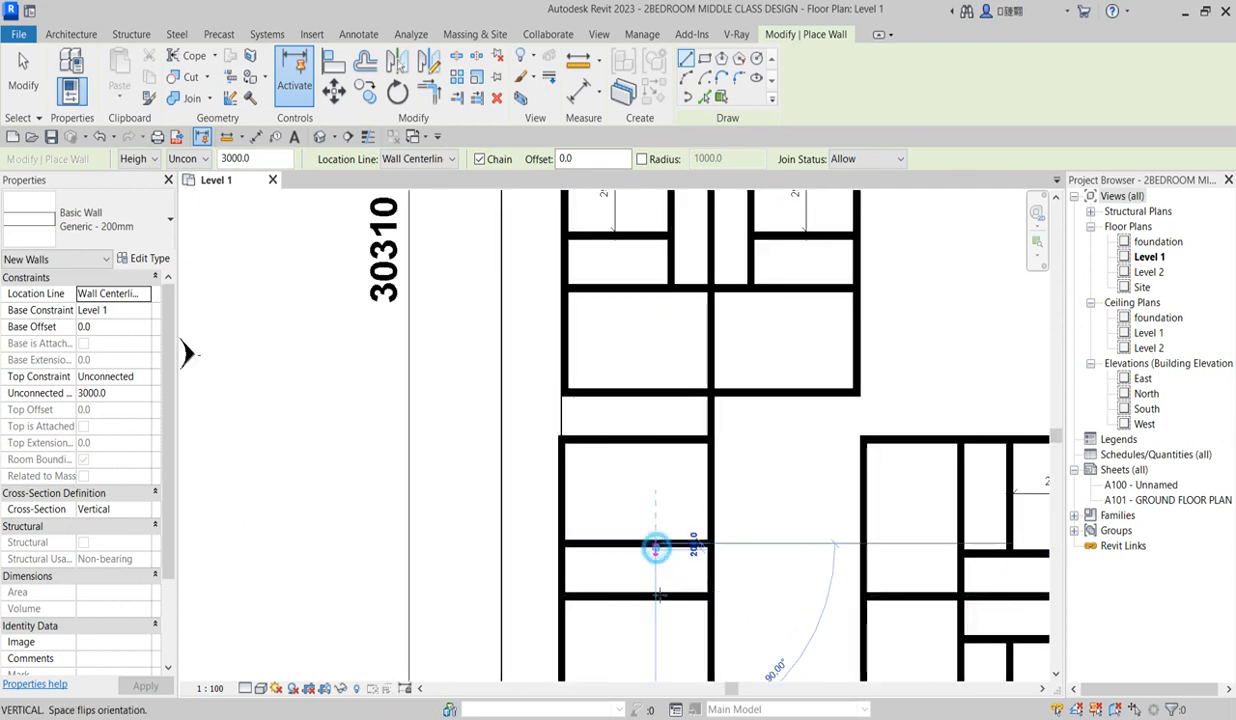
{"action": "left_click", "coordinate": [656, 546]}
{"action": "left_click", "coordinate": [656, 597]}
{"action": "scroll", "coordinate": [662, 480], "scroll_direction": "down", "scroll_amount": 3}
{"action": "scroll", "coordinate": [698, 512], "scroll_direction": "up", "scroll_amount": 2}
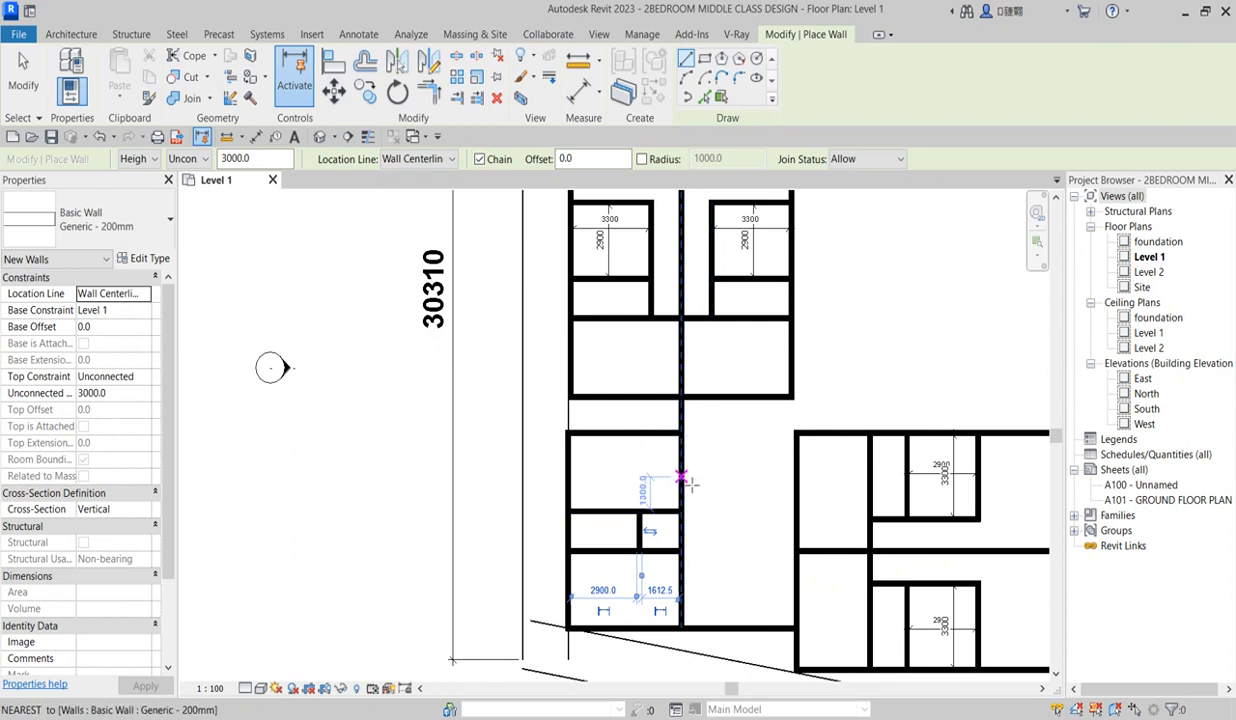
Draw a horizontal wall across the block's right half, from the central wall to the rotated unit's left wall
{"action": "left_click", "coordinate": [683, 484]}
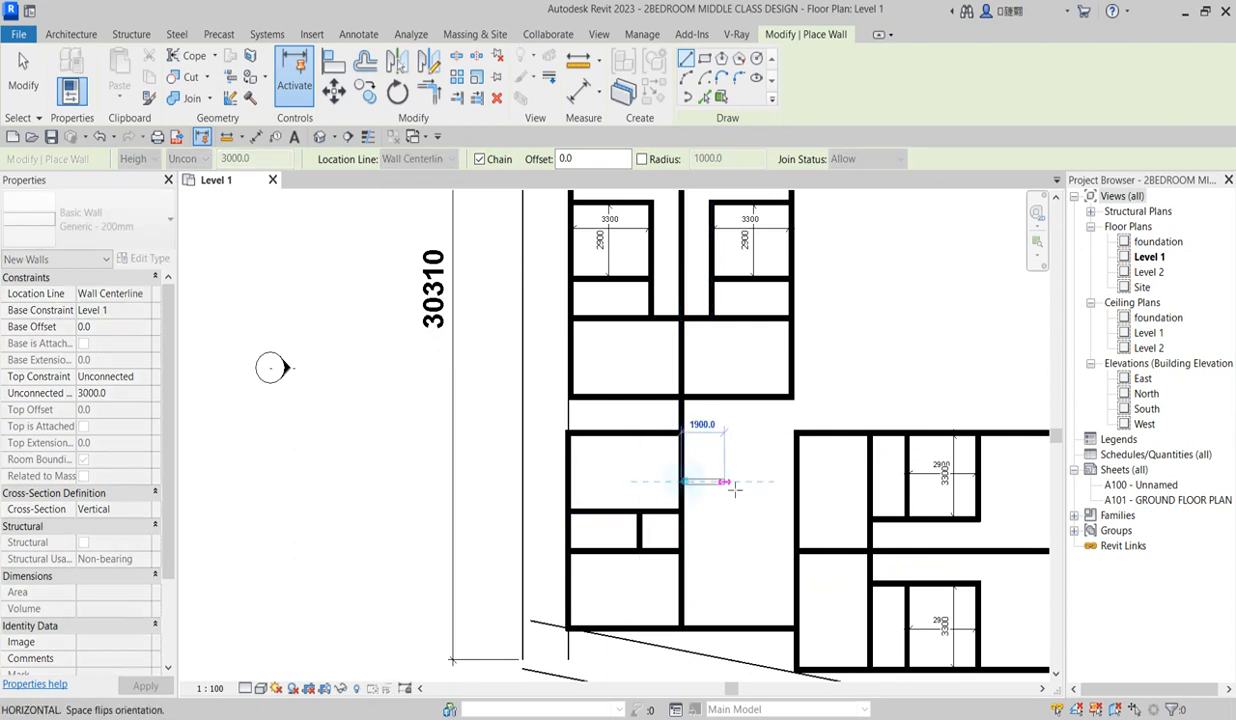
{"action": "left_click", "coordinate": [793, 486]}
{"action": "key", "text": "Escape"}
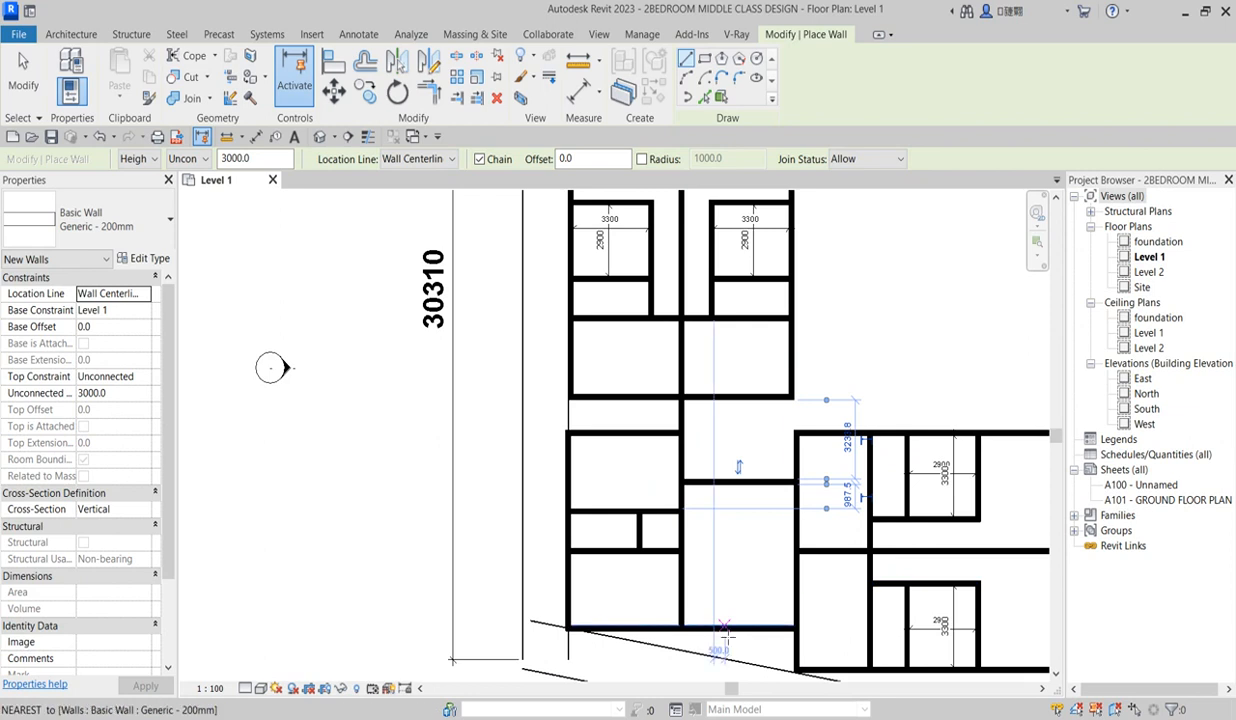
Enclose a small room about 2110 by 1600 mm in the right half's lower corner, against the rotated unit's left wall
{"action": "scroll", "coordinate": [735, 628], "scroll_direction": "up", "scroll_amount": 1}
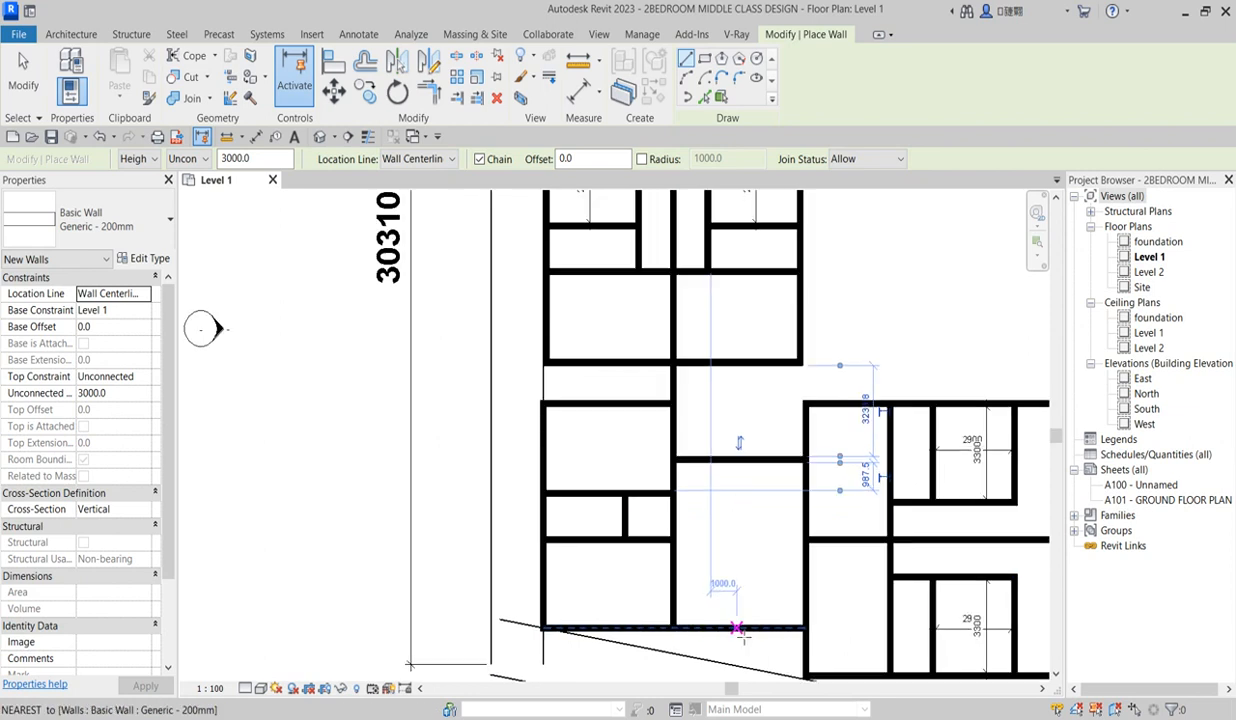
{"action": "left_click", "coordinate": [743, 628]}
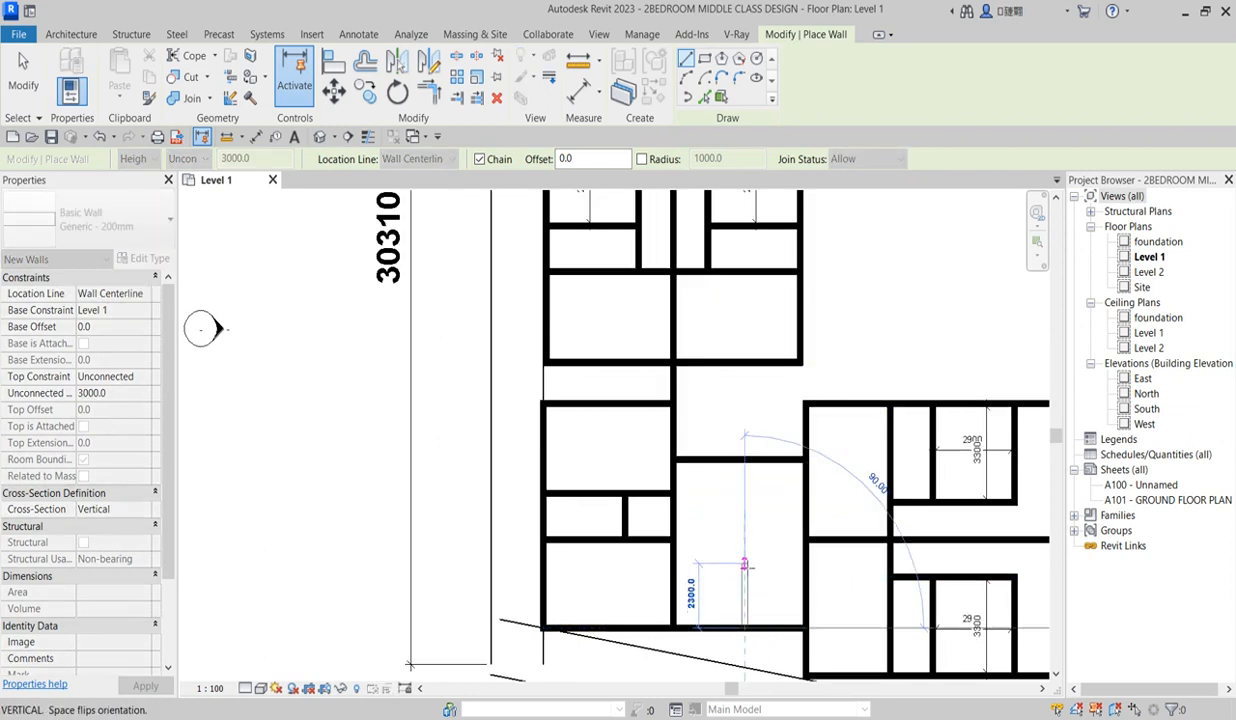
{"action": "left_click", "coordinate": [744, 577]}
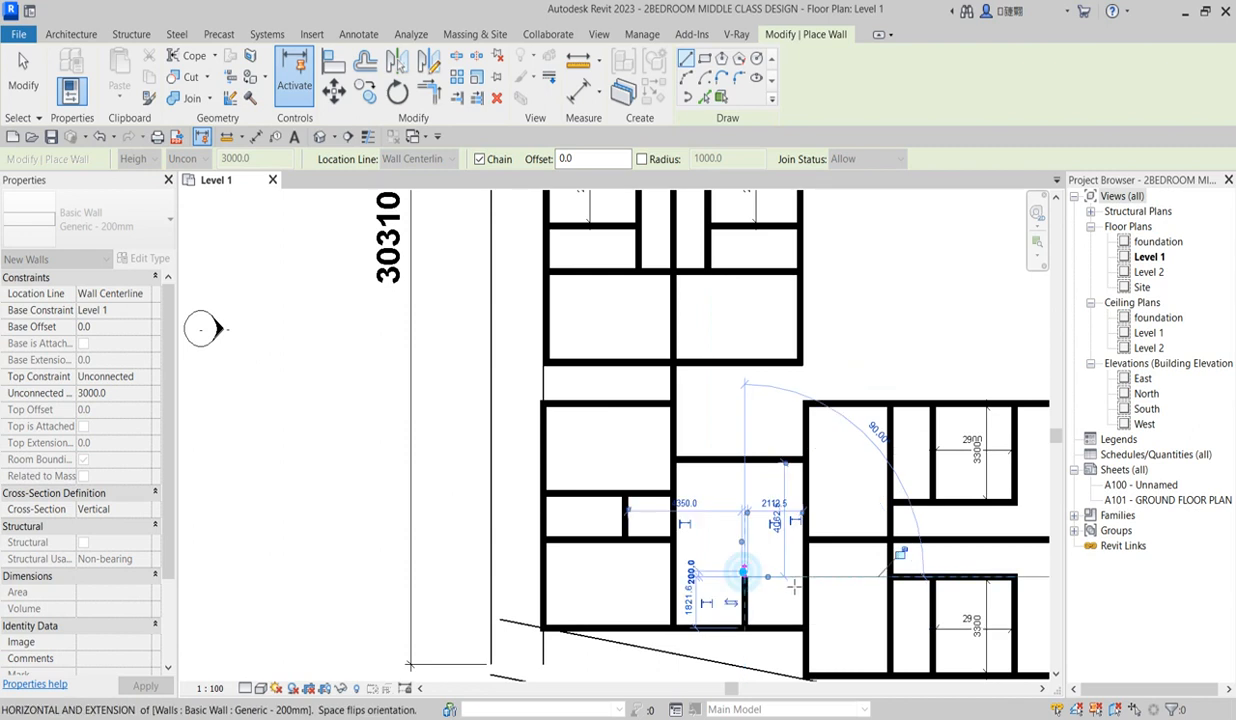
{"action": "left_click", "coordinate": [805, 577]}
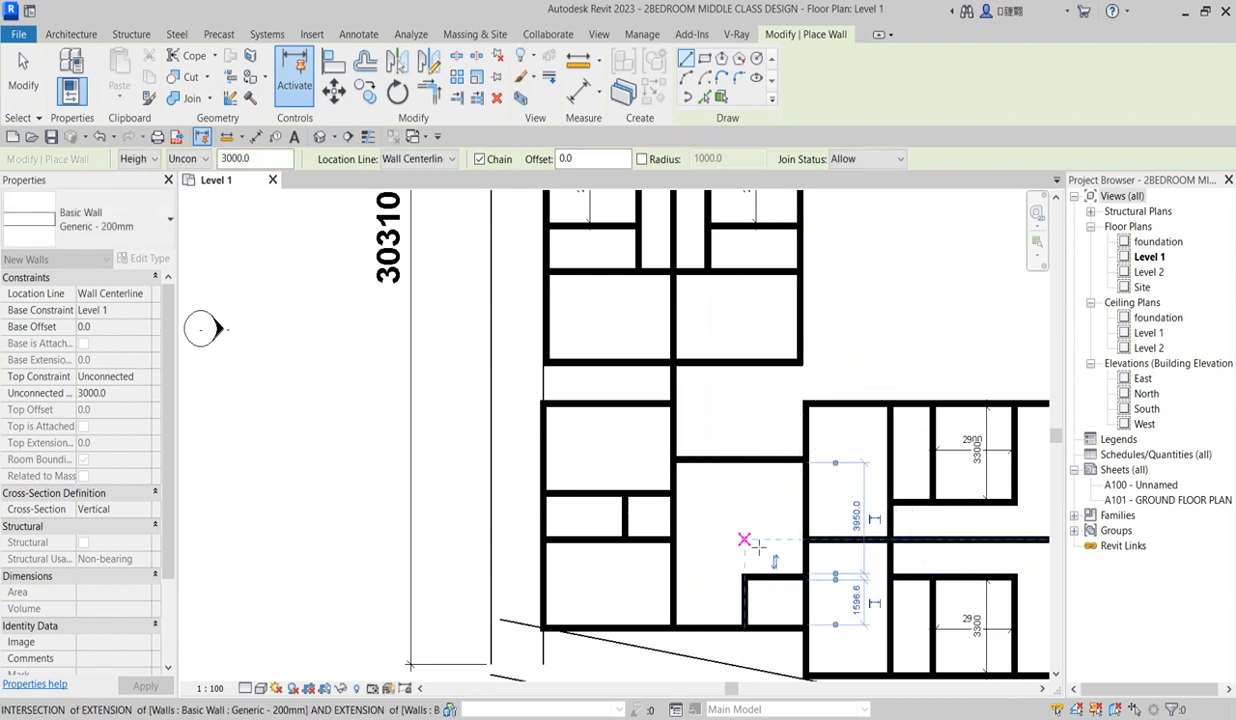
{"action": "key", "text": "Escape"}
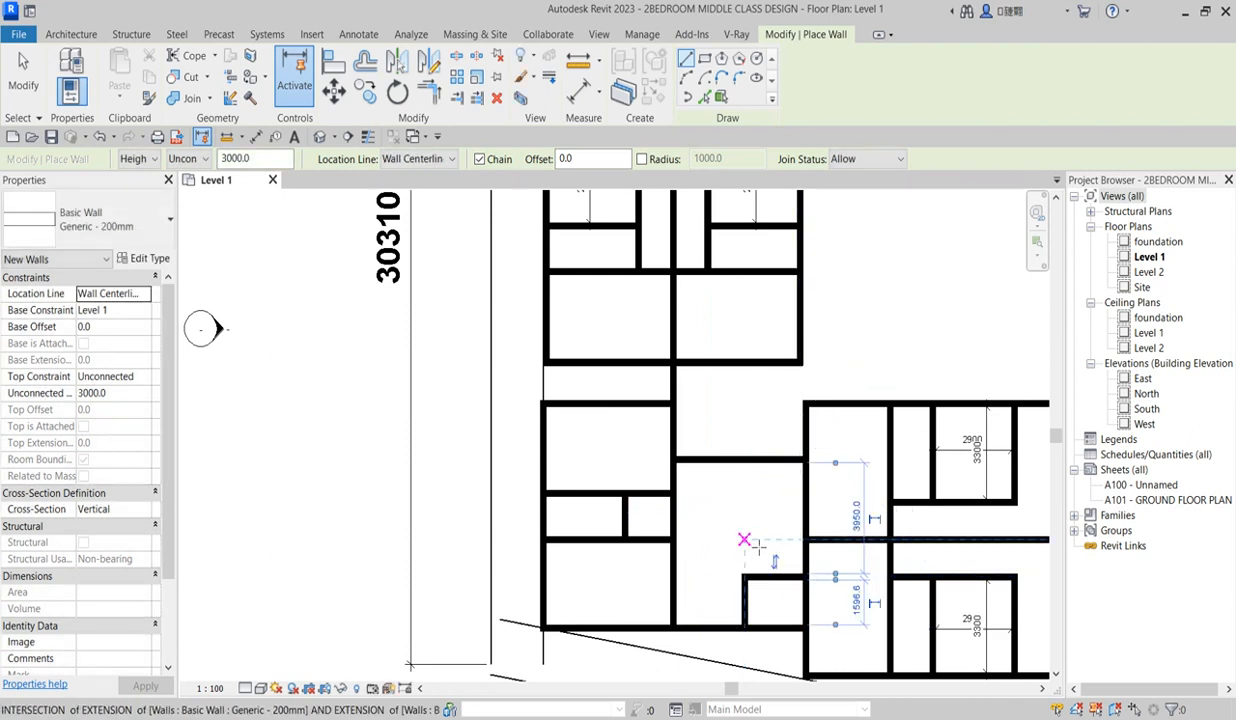
Enclose a small space above the right half's horizontal wall with a vertical wall about 2000 mm long meeting the rotated unit's top wall line
{"action": "left_click", "coordinate": [765, 460]}
{"action": "left_click", "coordinate": [765, 407]}
{"action": "key", "text": "Escape"}
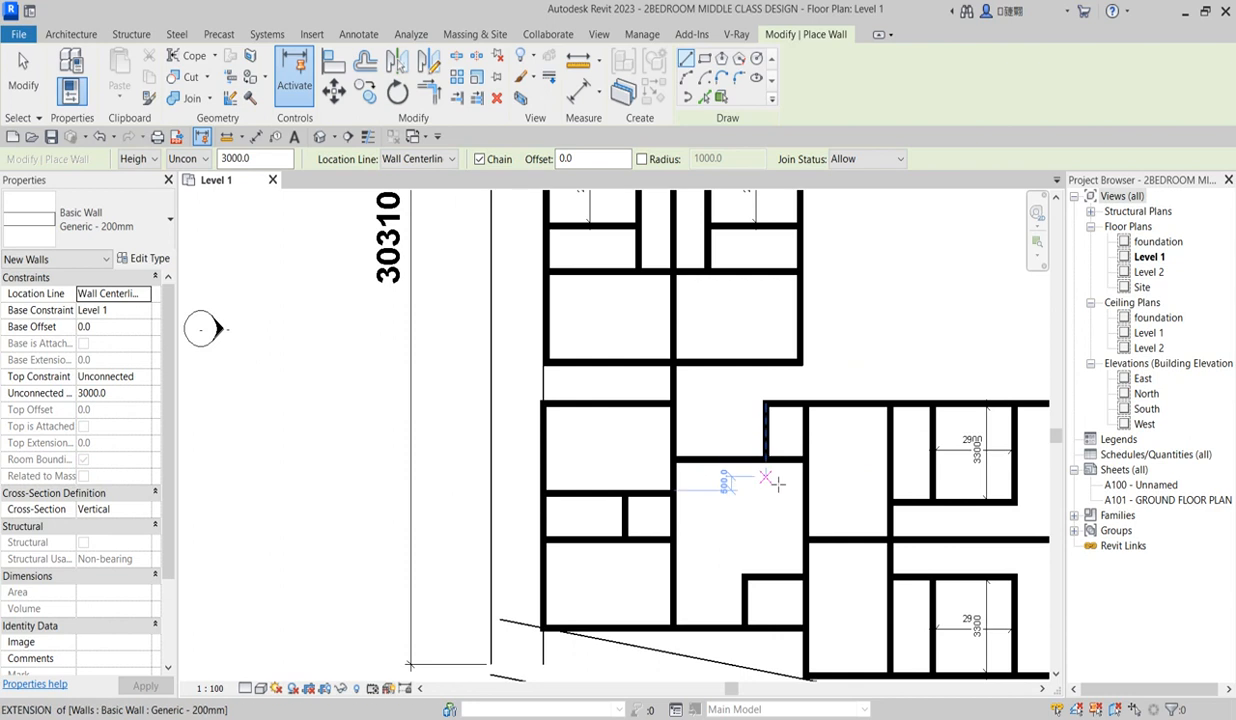
{"action": "key", "text": "Escape"}
{"action": "left_click", "coordinate": [768, 440]}
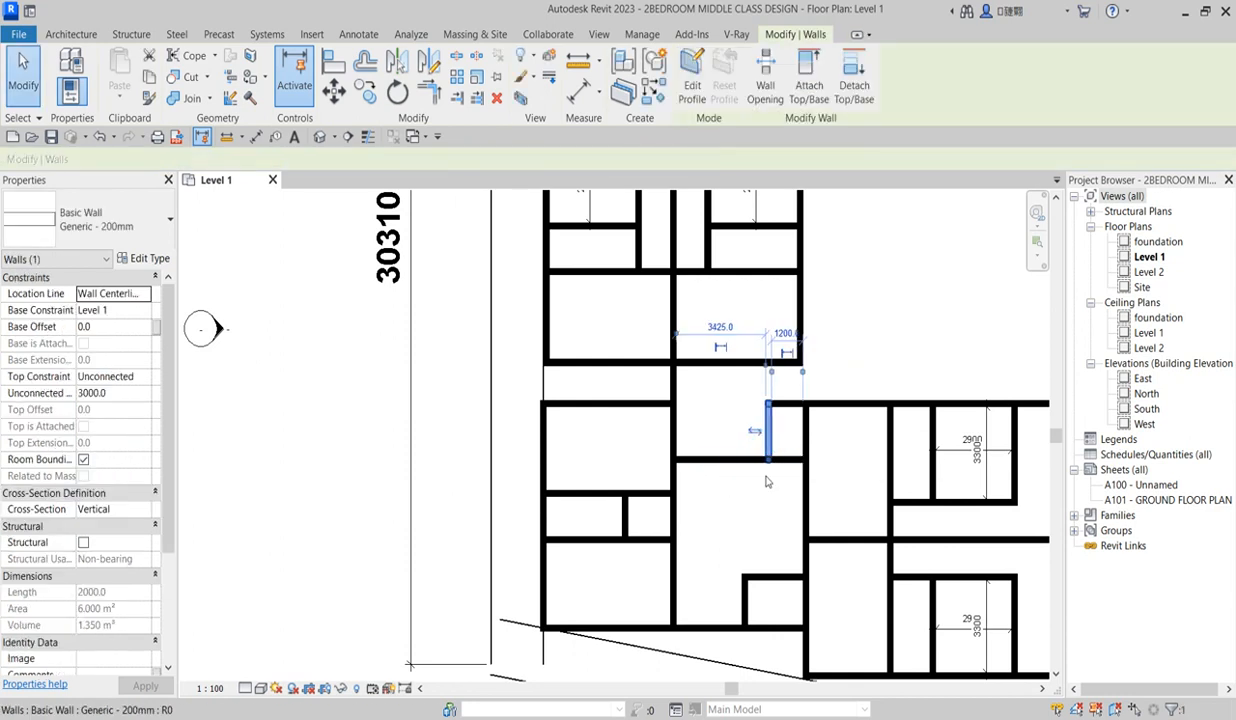
{"action": "scroll", "coordinate": [800, 450], "scroll_direction": "down", "scroll_amount": 5}
{"action": "left_click", "coordinate": [818, 406]}
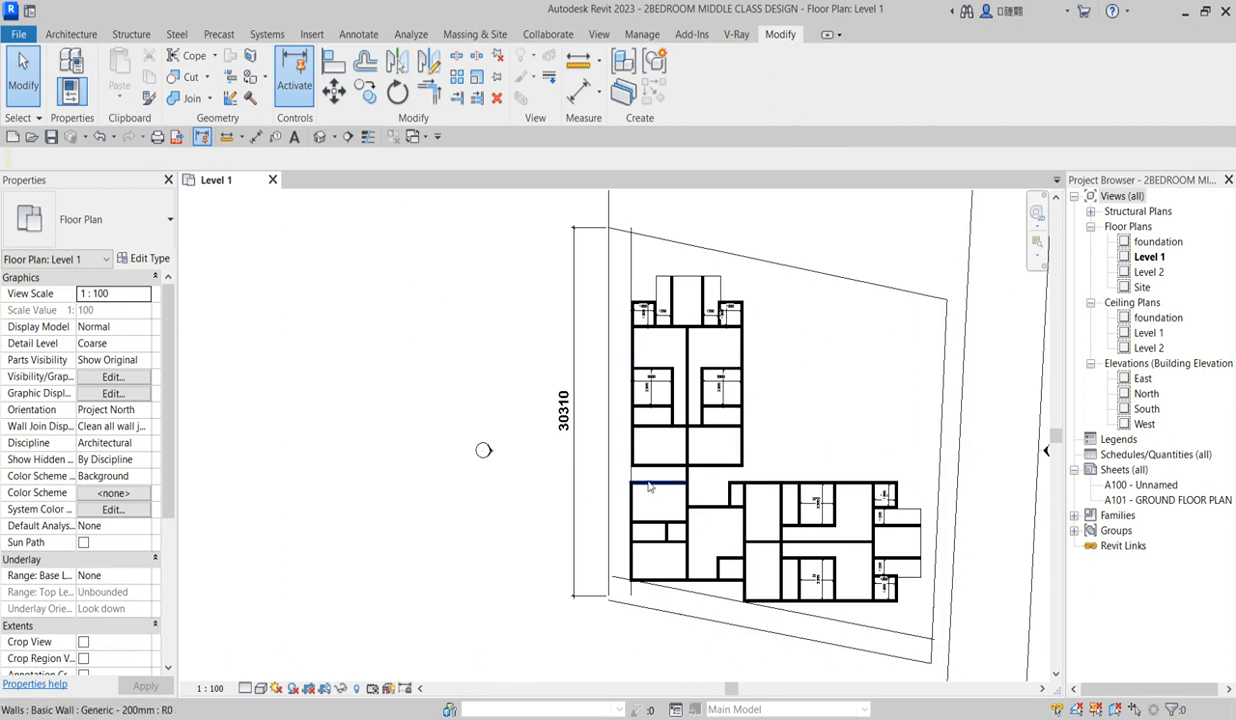
Place an M_Single-Flush 0915 x 2134mm door below the 1250 mm wide space in the upright unit's left half, swinging into the large room
{"action": "scroll", "coordinate": [622, 485], "scroll_direction": "up", "scroll_amount": 1}
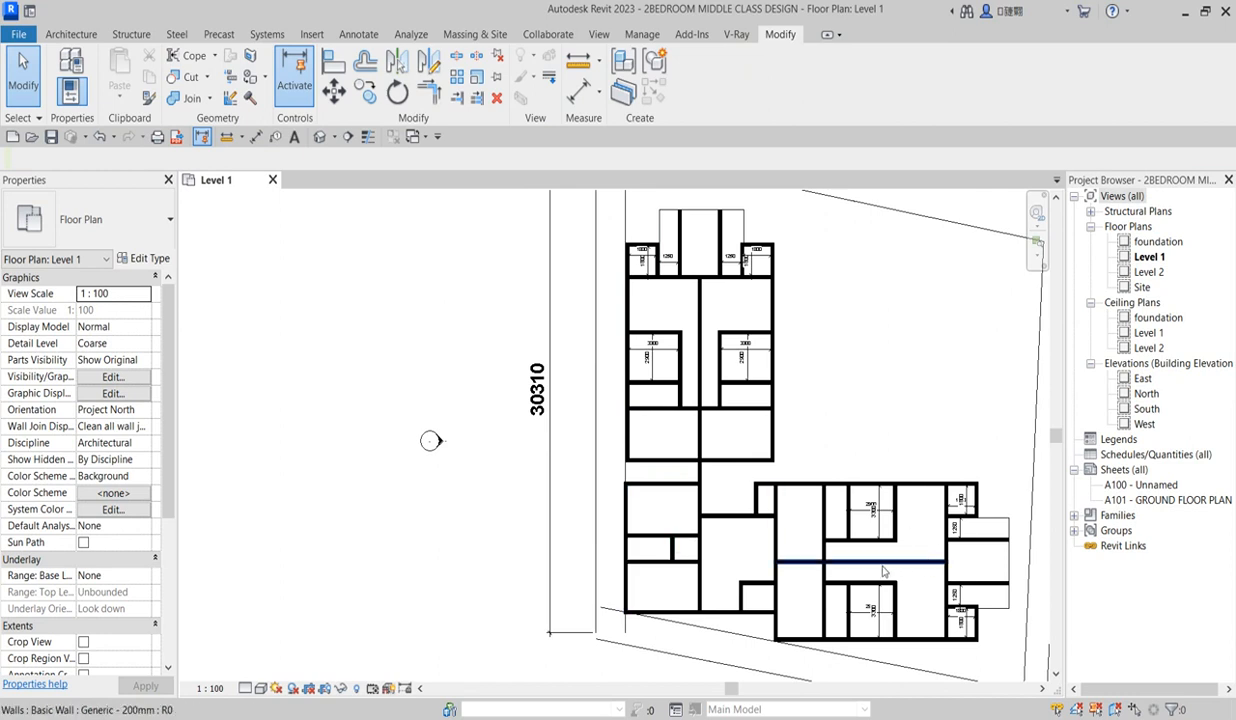
{"action": "left_click", "coordinate": [72, 34]}
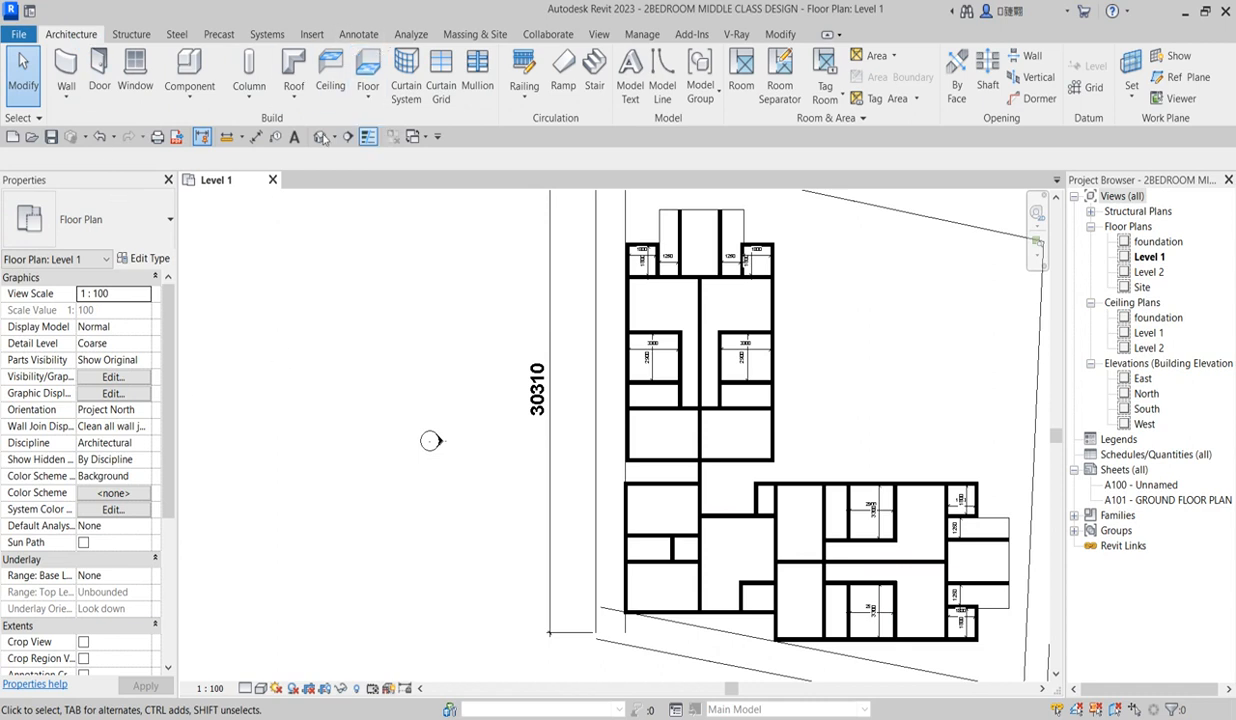
{"action": "left_click", "coordinate": [99, 72]}
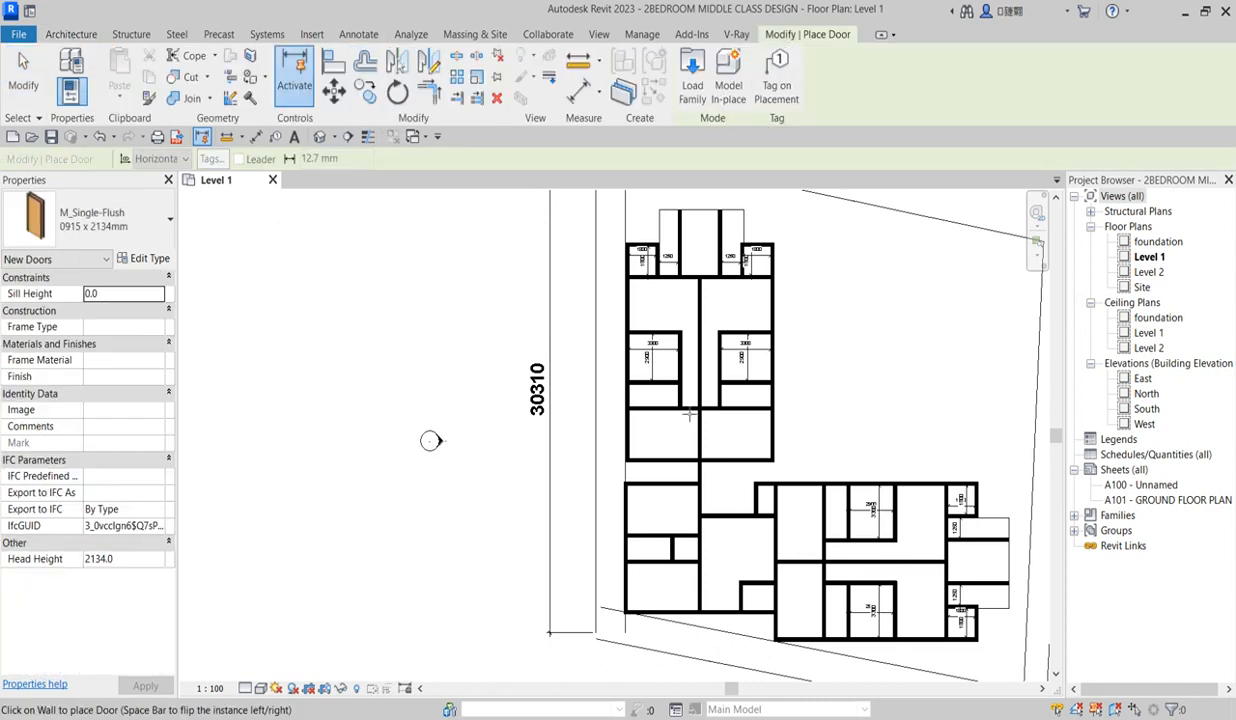
{"action": "scroll", "coordinate": [670, 290], "scroll_direction": "up", "scroll_amount": 3}
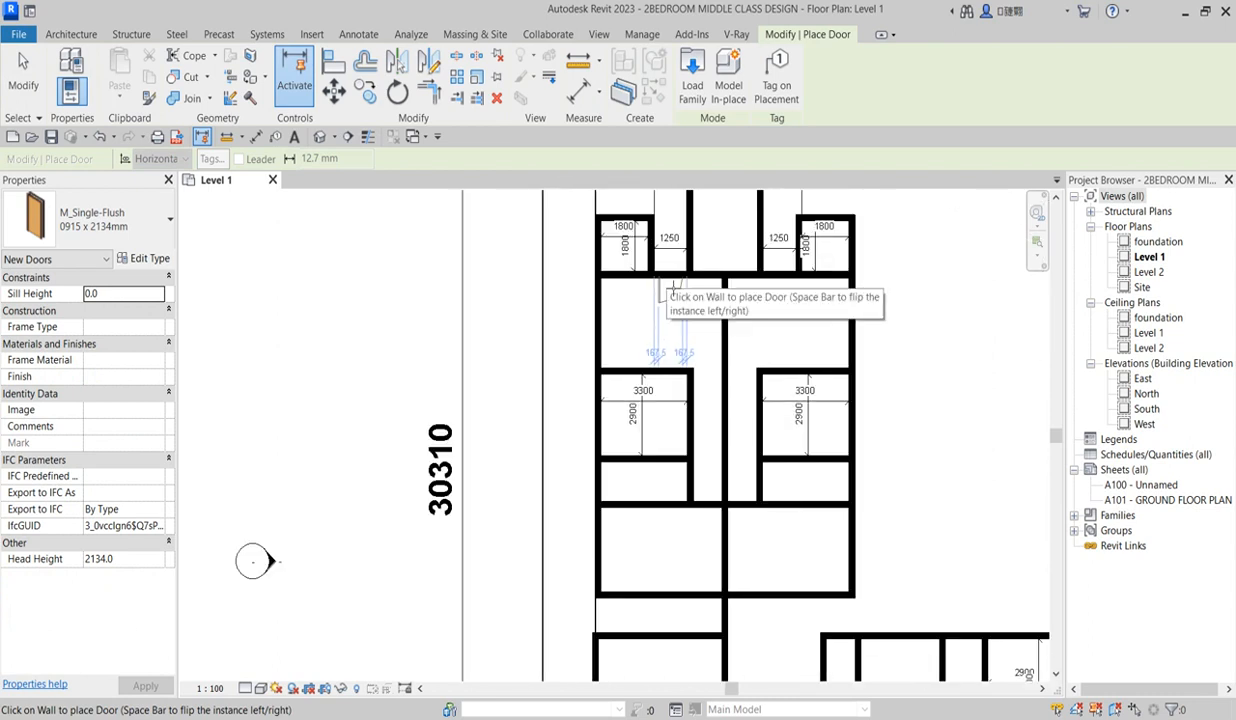
{"action": "scroll", "coordinate": [672, 290], "scroll_direction": "down", "scroll_amount": 2}
{"action": "scroll", "coordinate": [672, 290], "scroll_direction": "up", "scroll_amount": 3}
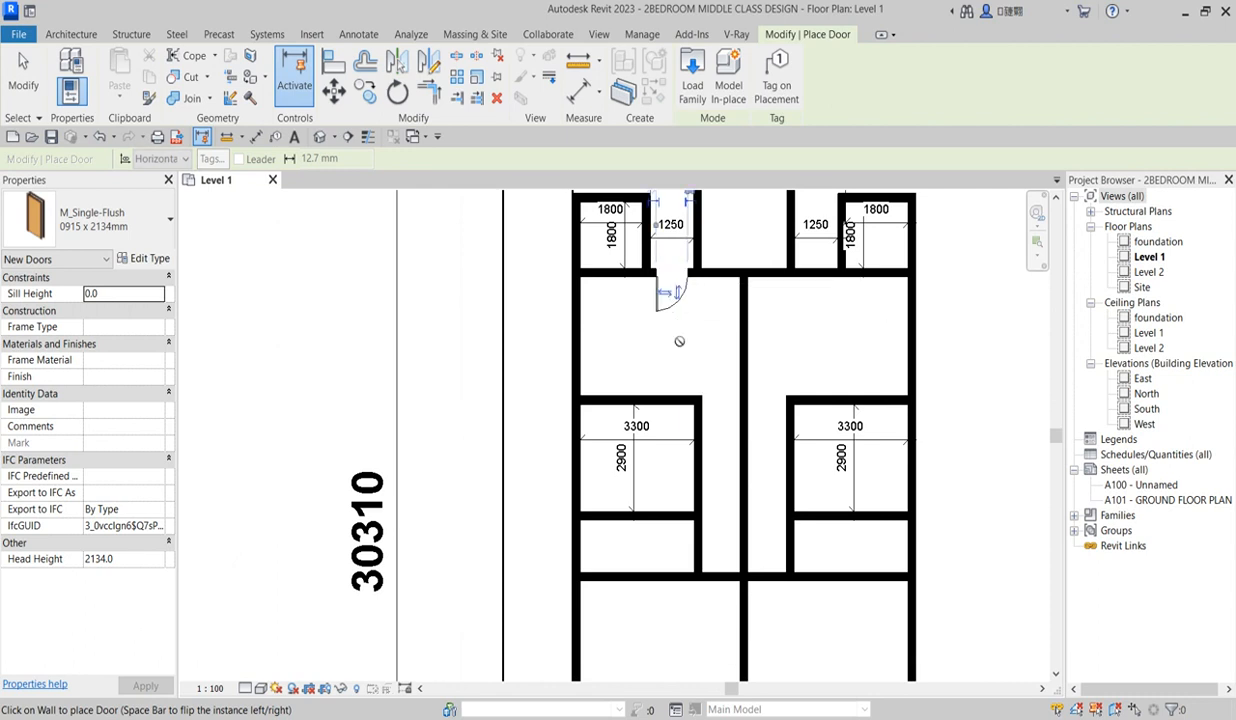
Place a 0915 x 2134mm door in the lower wall of the upright unit's left 1800 mm square room, swinging into that room
{"action": "scroll", "coordinate": [677, 340], "scroll_direction": "down", "scroll_amount": 2}
{"action": "scroll", "coordinate": [655, 320], "scroll_direction": "up", "scroll_amount": 3}
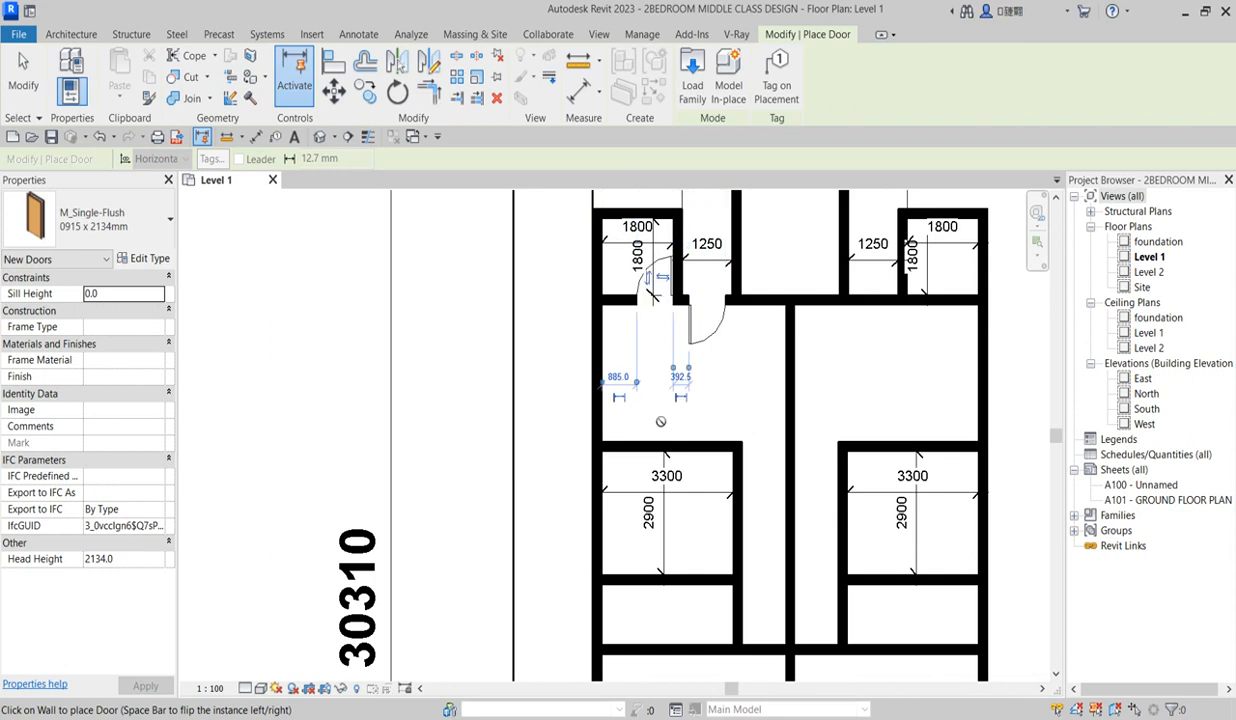
{"action": "scroll", "coordinate": [727, 432], "scroll_direction": "down", "scroll_amount": 1}
{"action": "scroll", "coordinate": [744, 498], "scroll_direction": "up", "scroll_amount": 1}
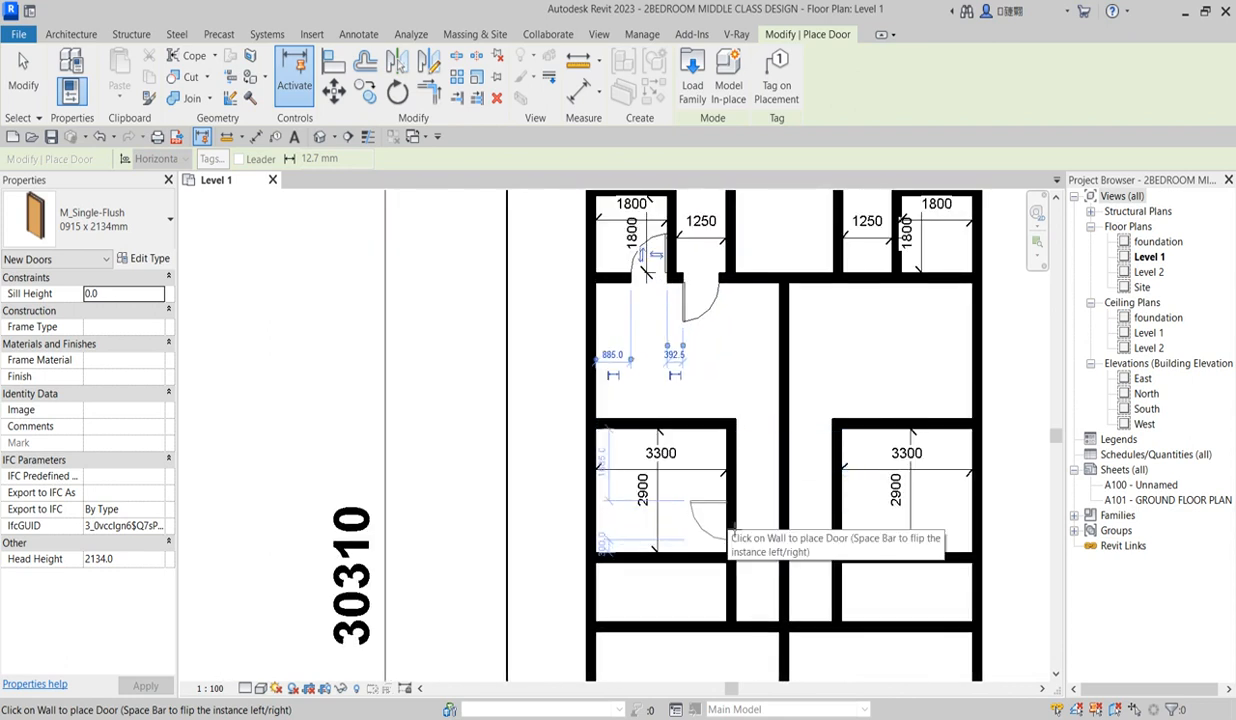
Place doors from the left half's corridor into the 3300 by 2900 mm room, the narrow room below it and the end room
{"action": "left_click", "coordinate": [733, 595]}
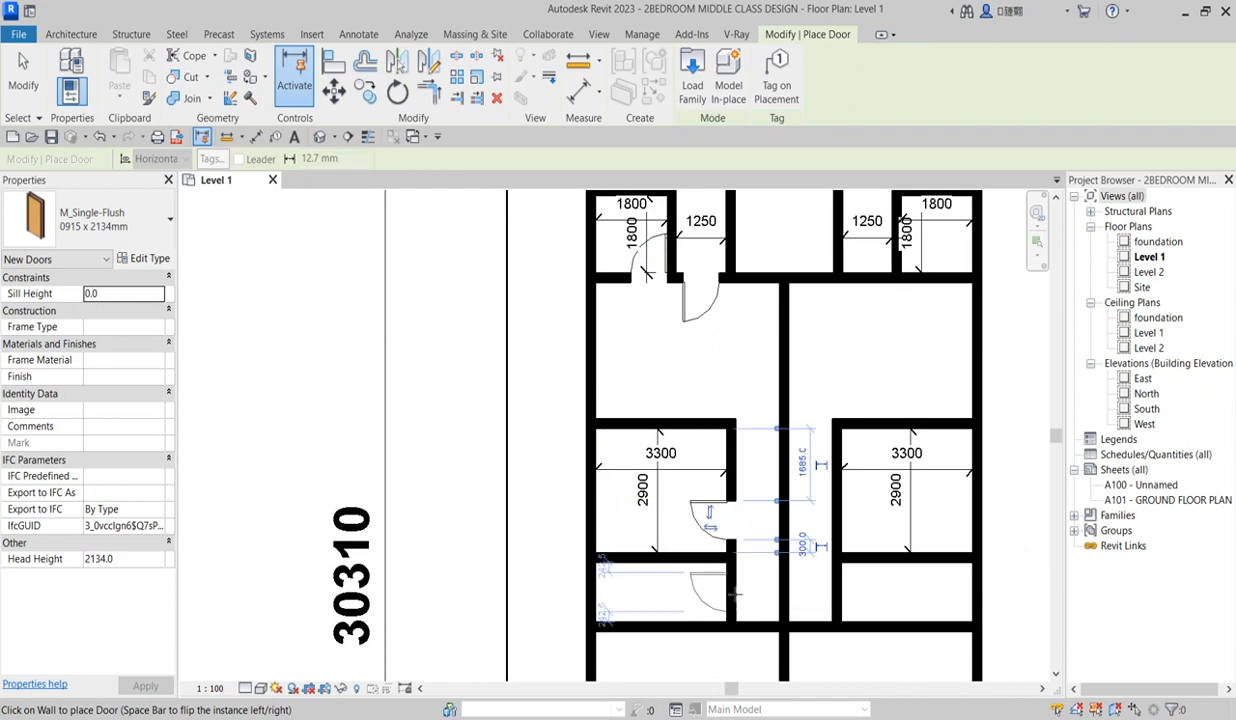
{"action": "scroll", "coordinate": [408, 543], "scroll_direction": "down", "scroll_amount": 2}
{"action": "scroll", "coordinate": [714, 525], "scroll_direction": "up", "scroll_amount": 1}
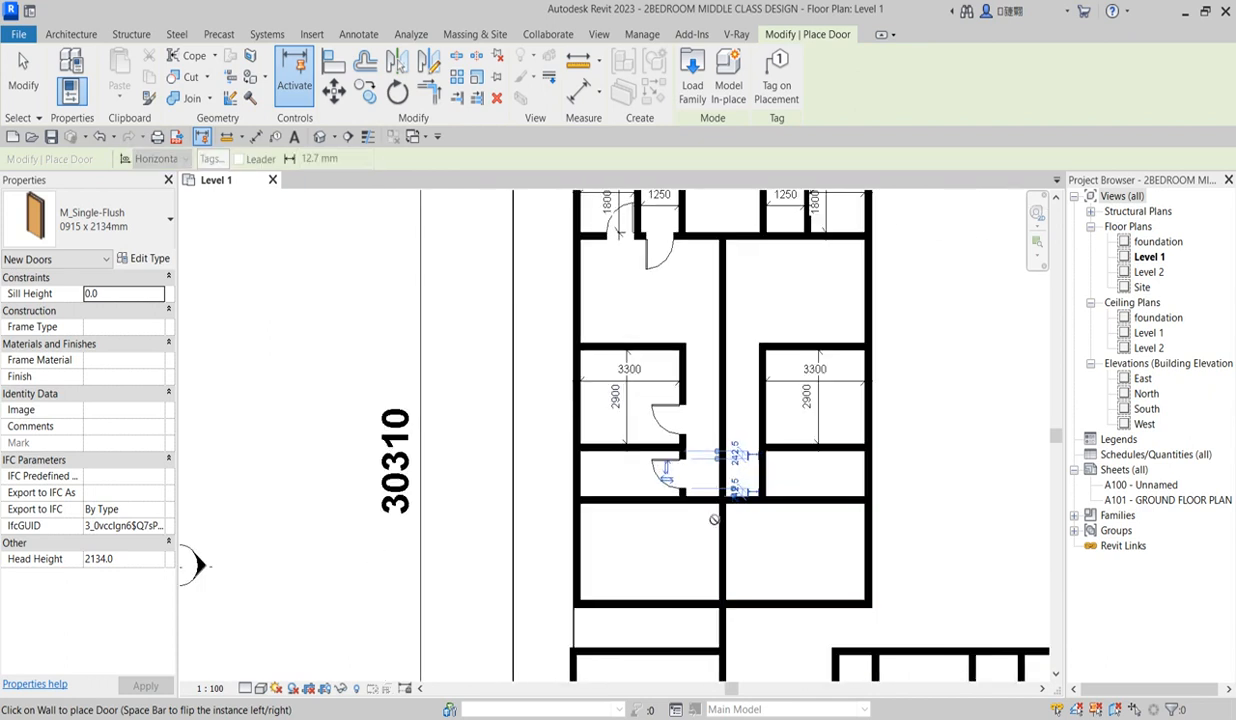
{"action": "left_click", "coordinate": [703, 504]}
{"action": "scroll", "coordinate": [718, 297], "scroll_direction": "down", "scroll_amount": 2}
{"action": "scroll", "coordinate": [716, 294], "scroll_direction": "up", "scroll_amount": 5}
{"action": "scroll", "coordinate": [694, 303], "scroll_direction": "down", "scroll_amount": 4}
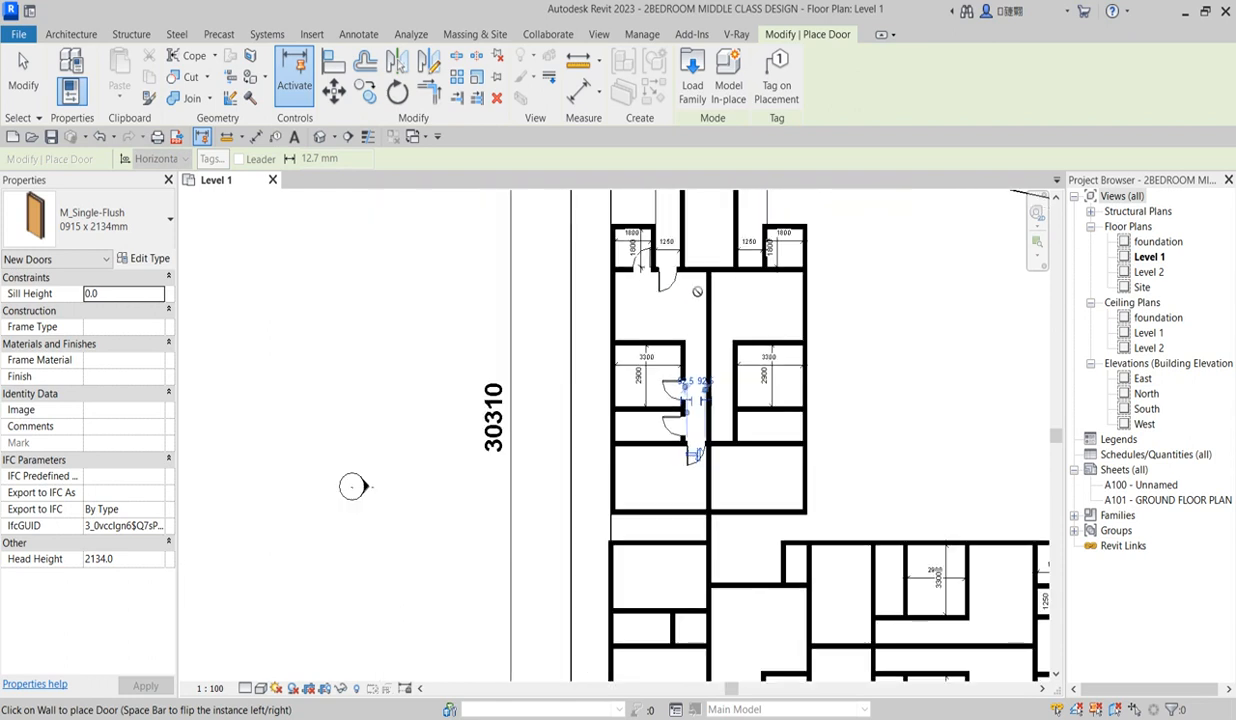
{"action": "scroll", "coordinate": [696, 298], "scroll_direction": "up", "scroll_amount": 2}
{"action": "scroll", "coordinate": [706, 248], "scroll_direction": "down", "scroll_amount": 3}
{"action": "scroll", "coordinate": [713, 234], "scroll_direction": "up", "scroll_amount": 1}
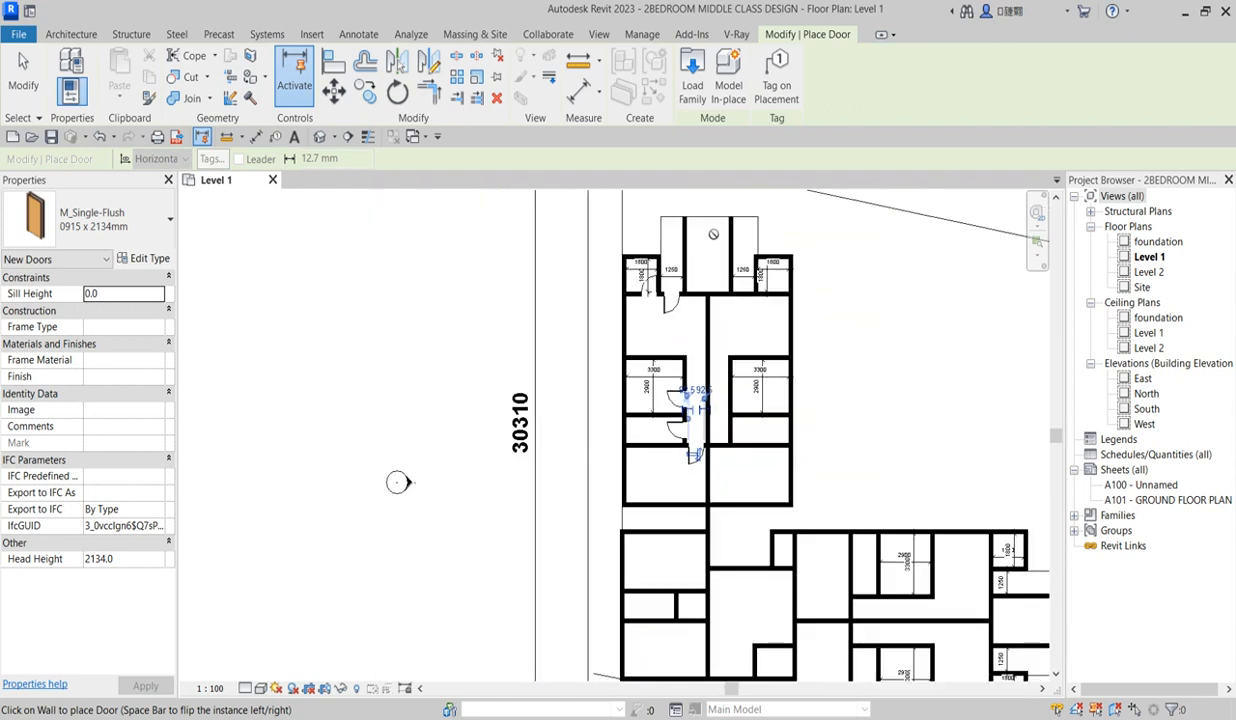
Select all door instances of this type visible in the view and mirror copies of them about the upright unit's central wall
{"action": "right_click", "coordinate": [714, 245]}
{"action": "left_click", "coordinate": [740, 253]}
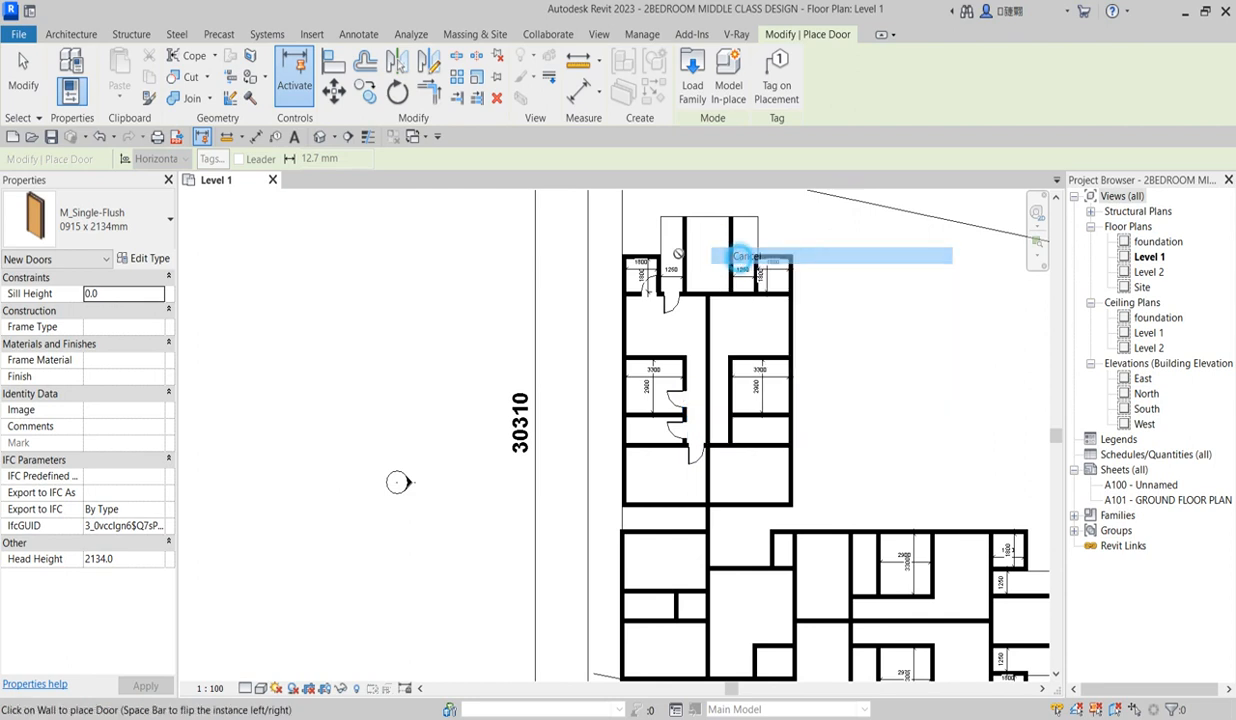
{"action": "right_click", "coordinate": [723, 245]}
{"action": "left_click", "coordinate": [740, 253]}
{"action": "left_click", "coordinate": [666, 300]}
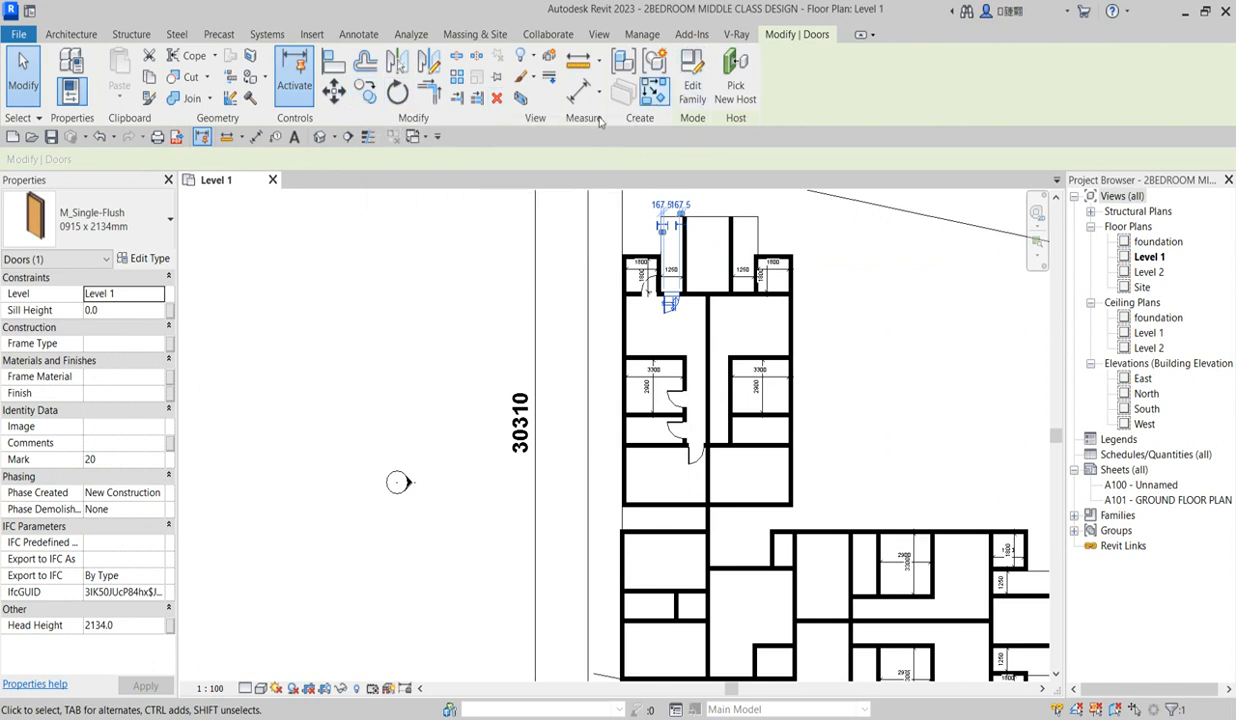
{"action": "right_click", "coordinate": [665, 299]}
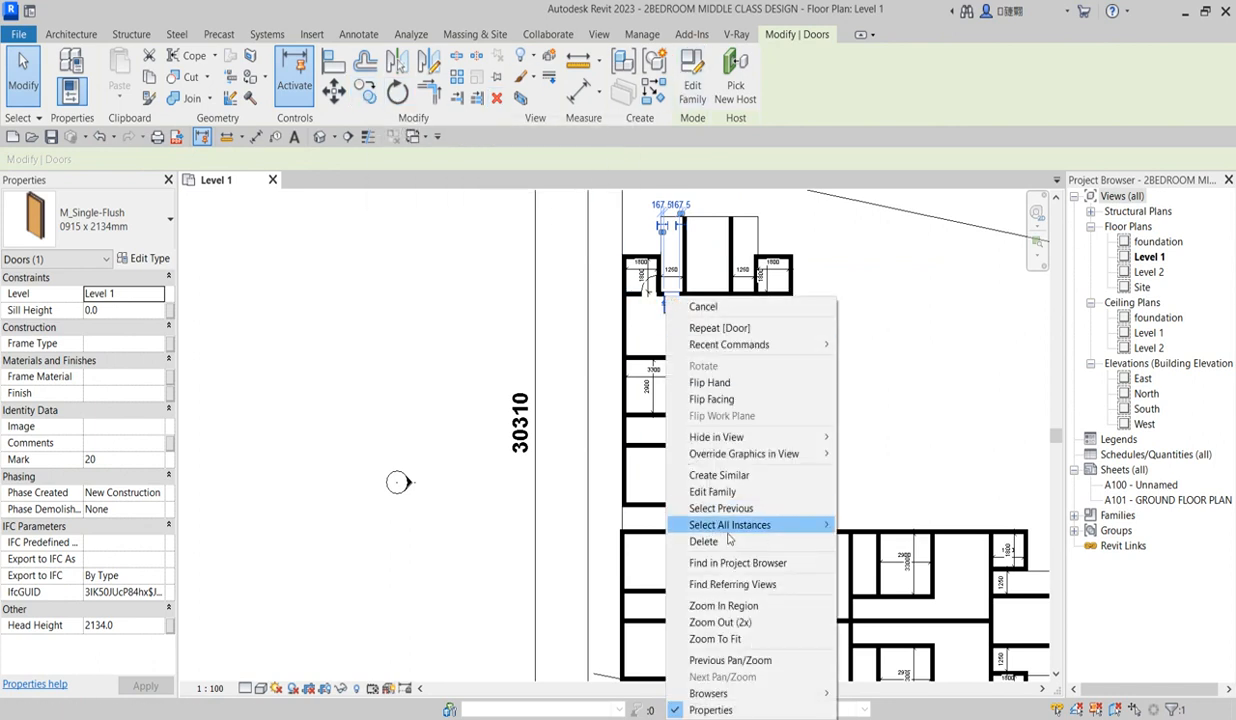
{"action": "left_click", "coordinate": [850, 527]}
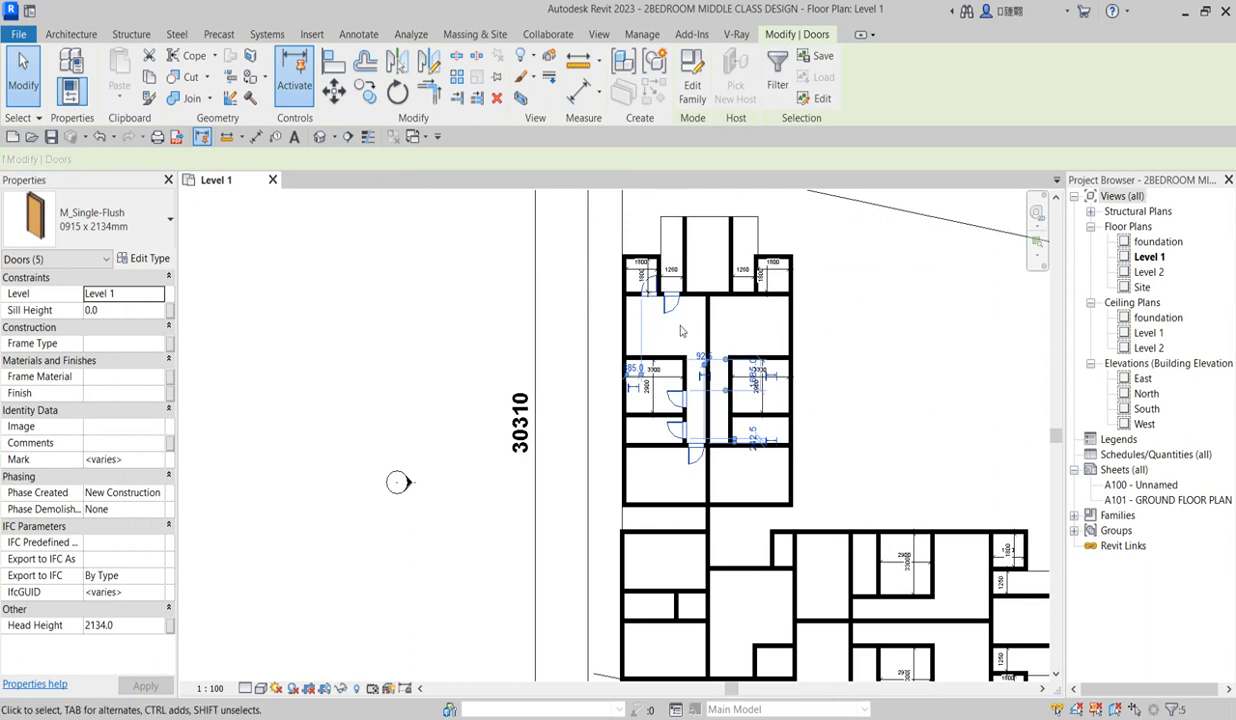
{"action": "scroll", "coordinate": [680, 326], "scroll_direction": "down", "scroll_amount": 3}
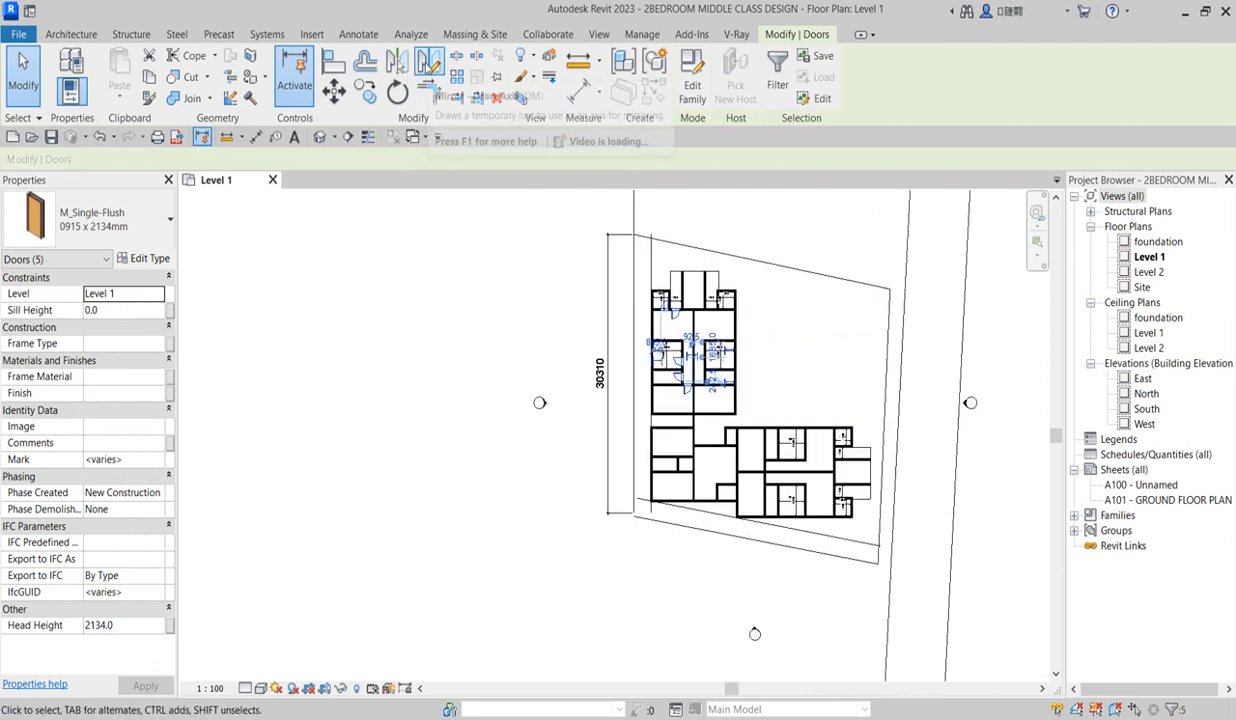
{"action": "left_click", "coordinate": [429, 62]}
{"action": "scroll", "coordinate": [715, 385], "scroll_direction": "up", "scroll_amount": 5}
{"action": "scroll", "coordinate": [718, 370], "scroll_direction": "up", "scroll_amount": 2}
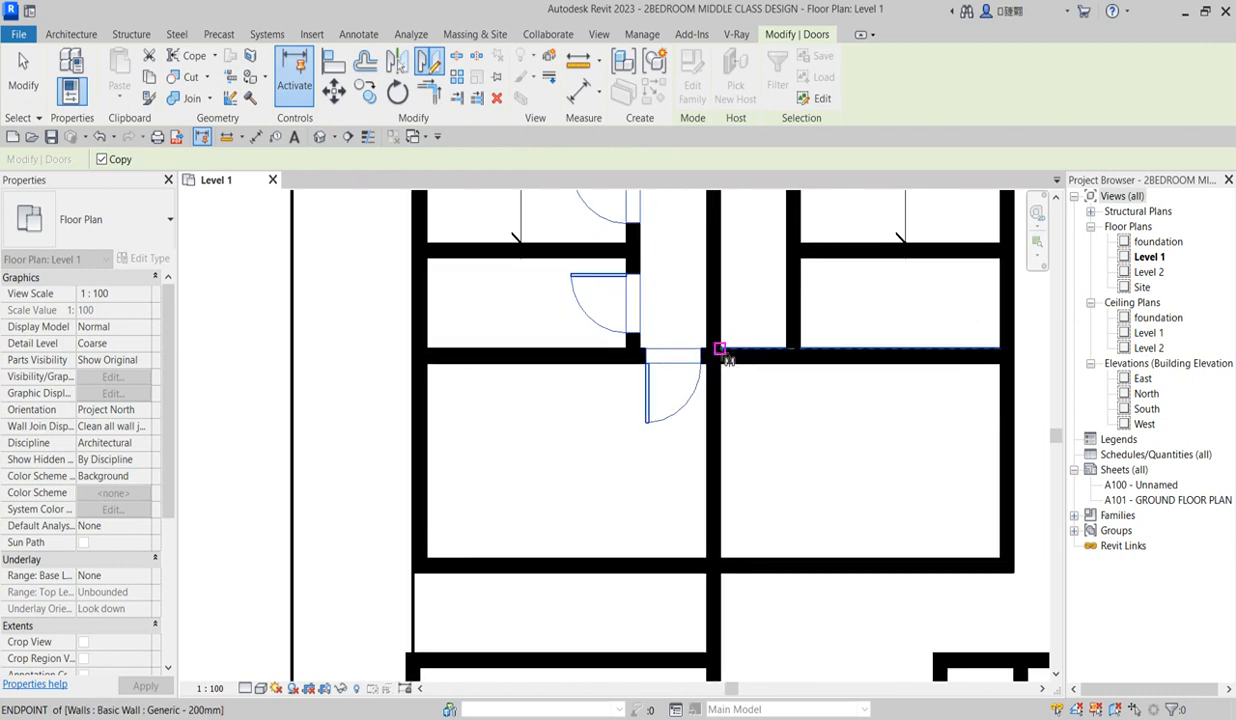
{"action": "left_click", "coordinate": [713, 357]}
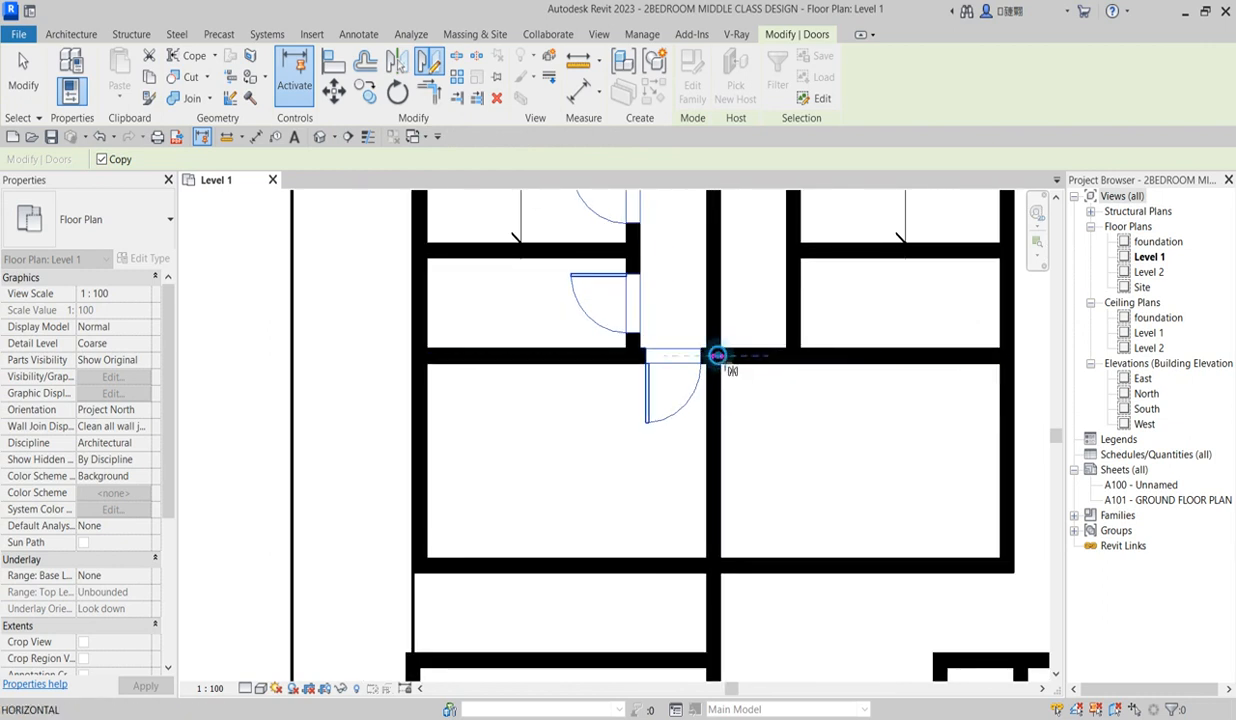
{"action": "left_click", "coordinate": [719, 412]}
{"action": "scroll", "coordinate": [712, 410], "scroll_direction": "down", "scroll_amount": 8}
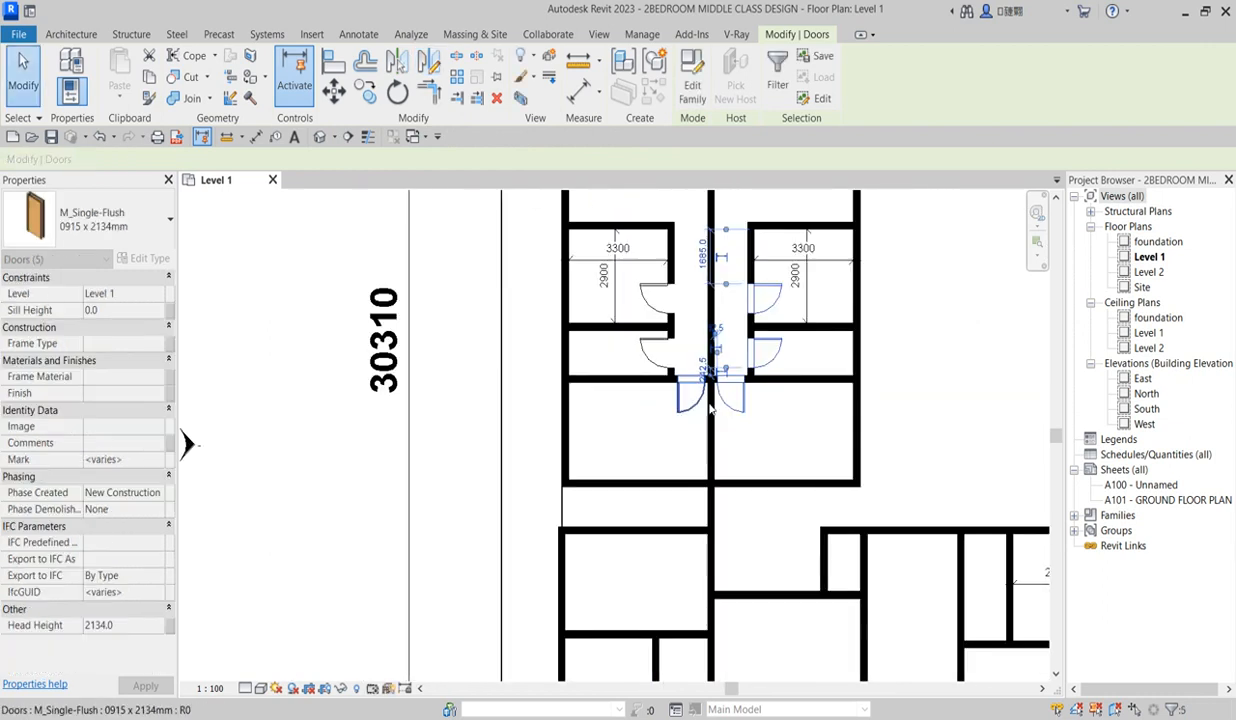
{"action": "scroll", "coordinate": [708, 417], "scroll_direction": "up", "scroll_amount": 5}
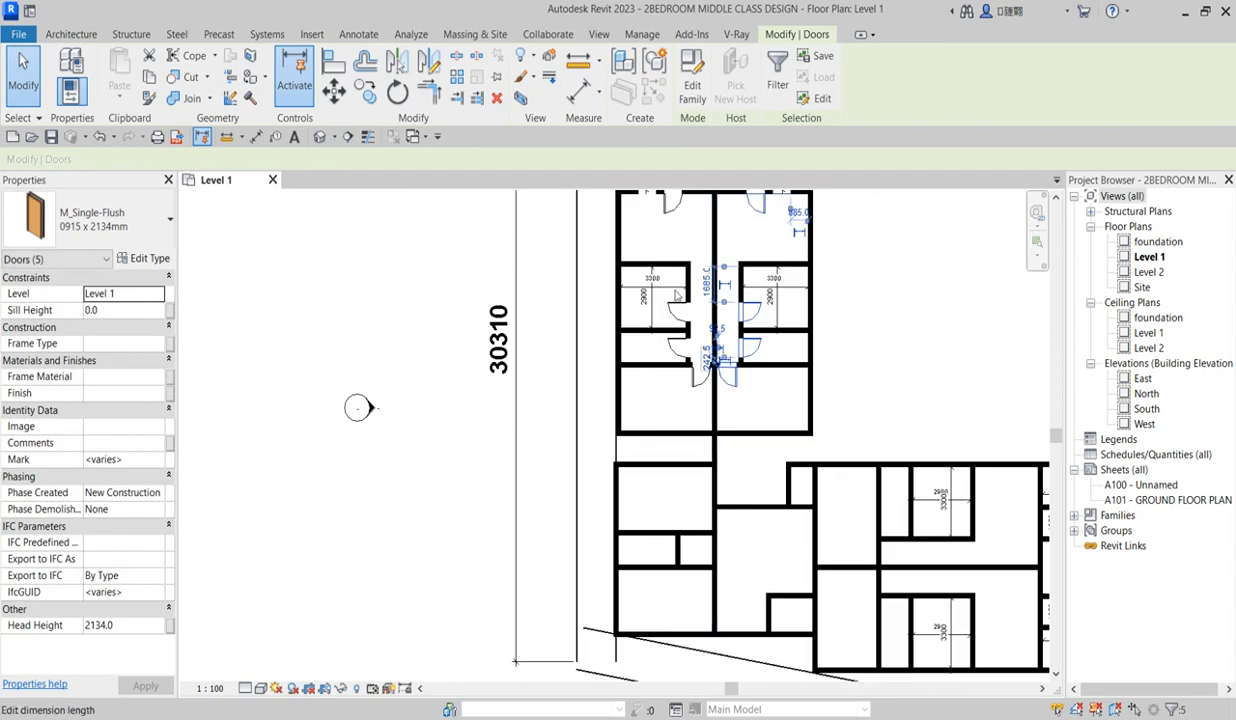
{"action": "left_click", "coordinate": [552, 337]}
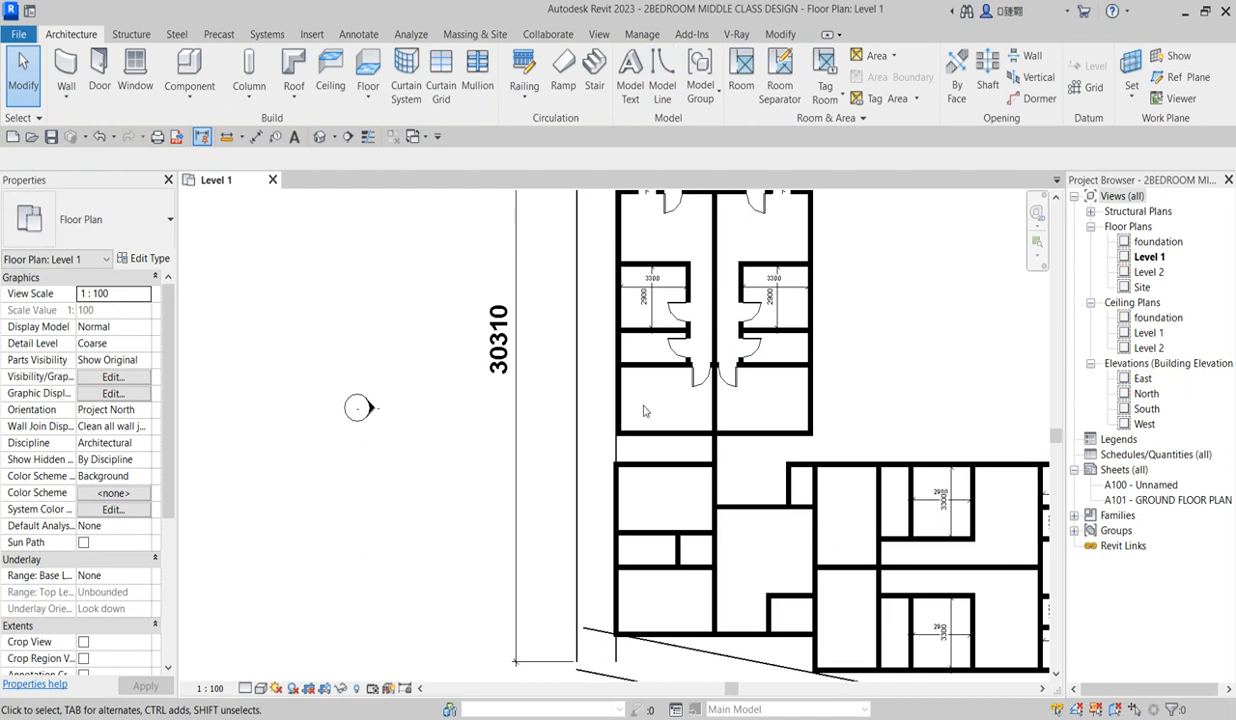
Create similar doors for the 1250 mm wide space and the 1800 mm square room in the rotated unit's upper half
{"action": "left_click", "coordinate": [722, 372]}
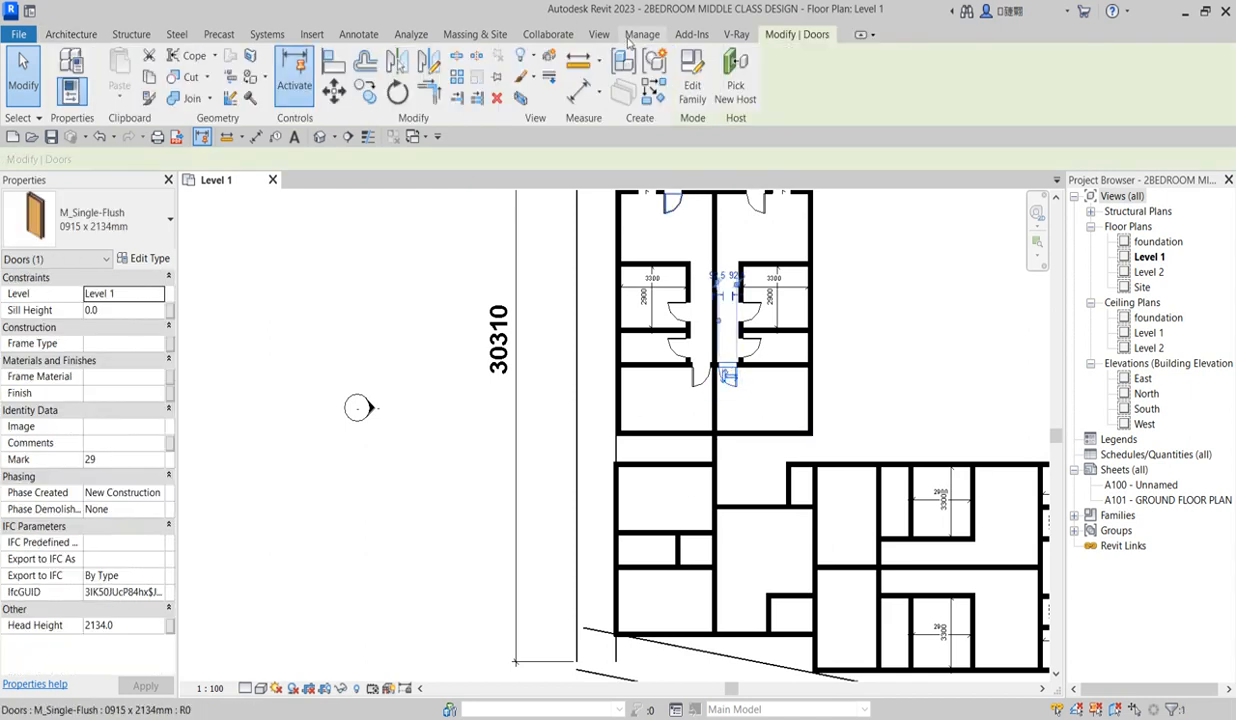
{"action": "left_click", "coordinate": [652, 97]}
{"action": "scroll", "coordinate": [872, 565], "scroll_direction": "down", "scroll_amount": 3}
{"action": "scroll", "coordinate": [965, 550], "scroll_direction": "up", "scroll_amount": 6}
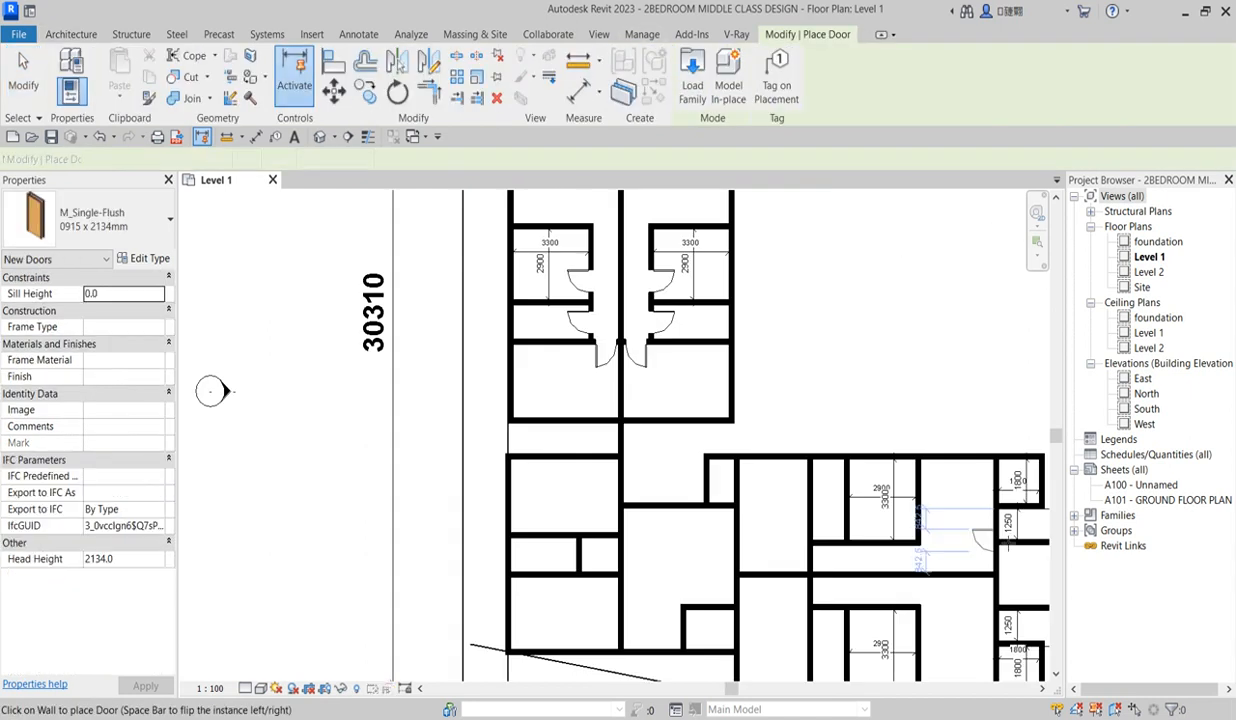
{"action": "scroll", "coordinate": [945, 505], "scroll_direction": "down", "scroll_amount": 2}
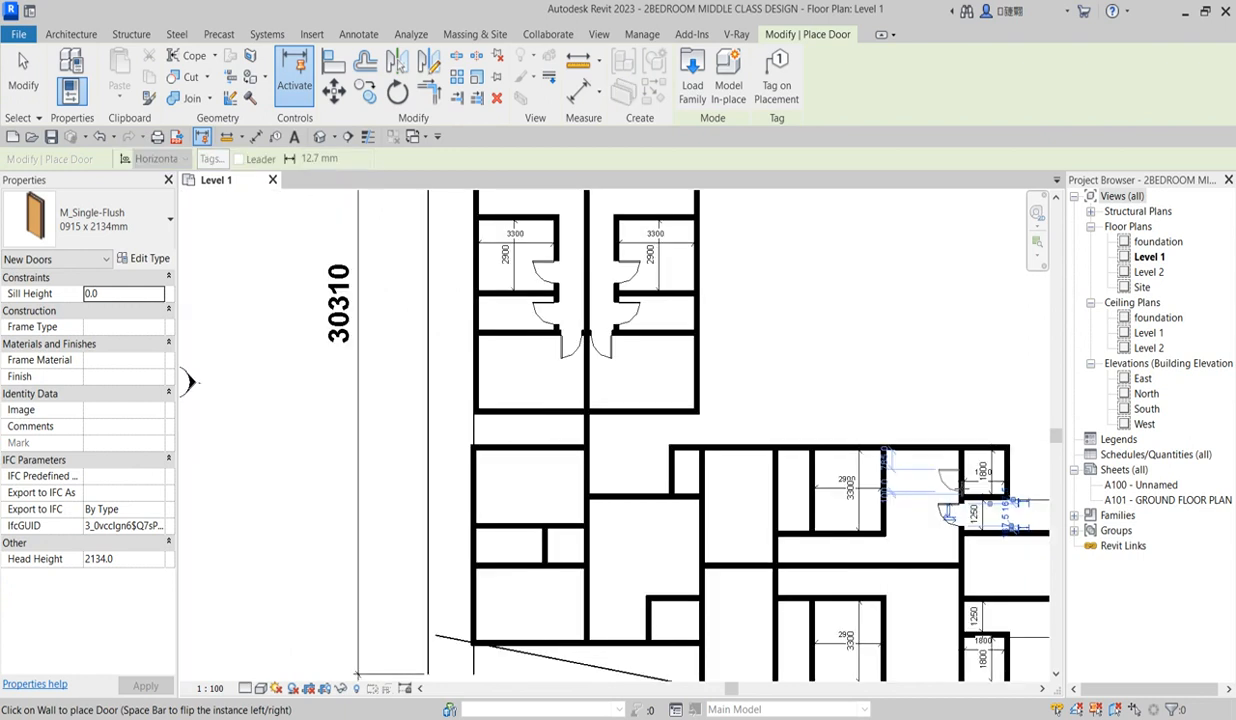
{"action": "scroll", "coordinate": [948, 511], "scroll_direction": "up", "scroll_amount": 2}
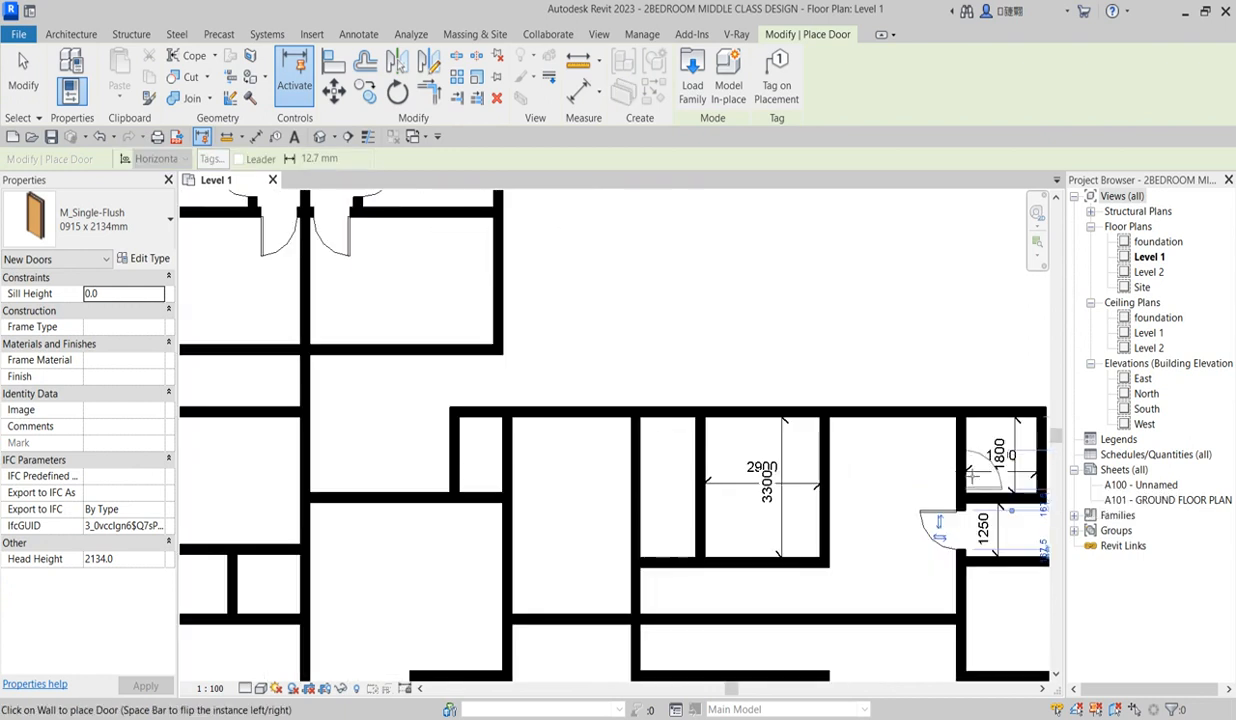
{"action": "left_click", "coordinate": [972, 473]}
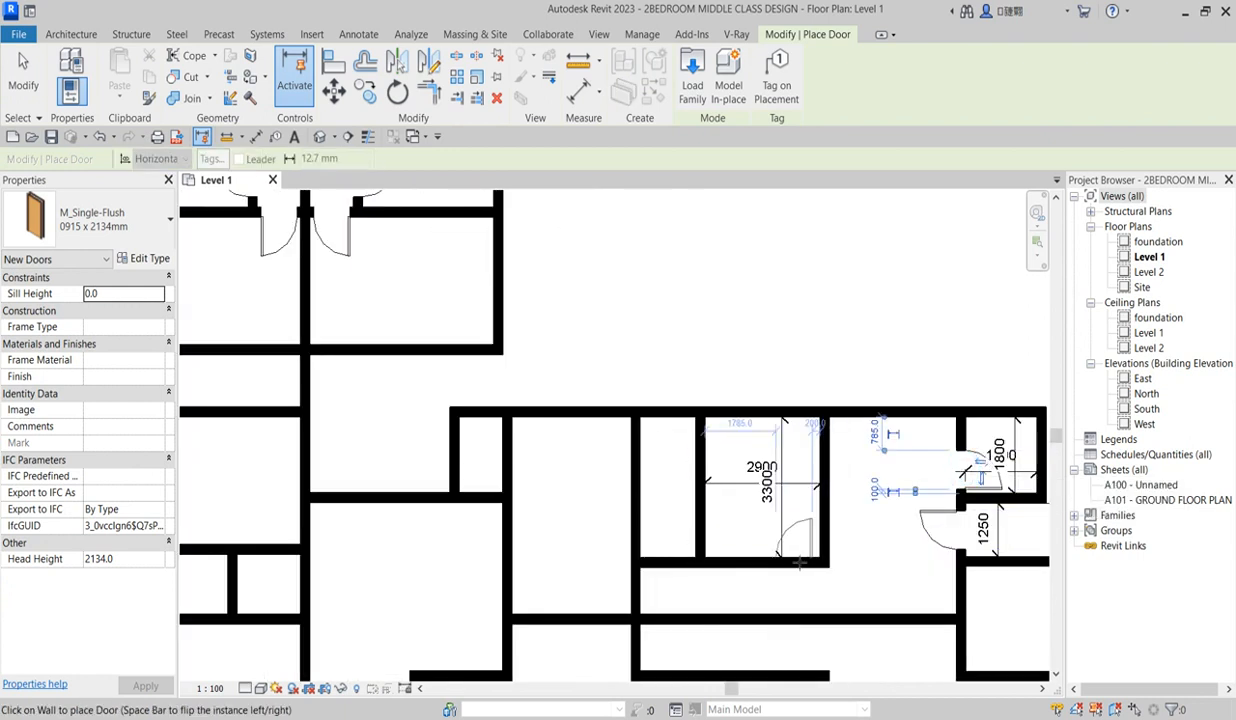
Place doors from the rotated unit's upper corridor into the 2900 by 3300 mm room, the adjoining narrow room and the end room
{"action": "left_click", "coordinate": [668, 562]}
{"action": "scroll", "coordinate": [640, 580], "scroll_direction": "down", "scroll_amount": 4}
{"action": "scroll", "coordinate": [652, 518], "scroll_direction": "up", "scroll_amount": 3}
{"action": "scroll", "coordinate": [652, 518], "scroll_direction": "up", "scroll_amount": 3}
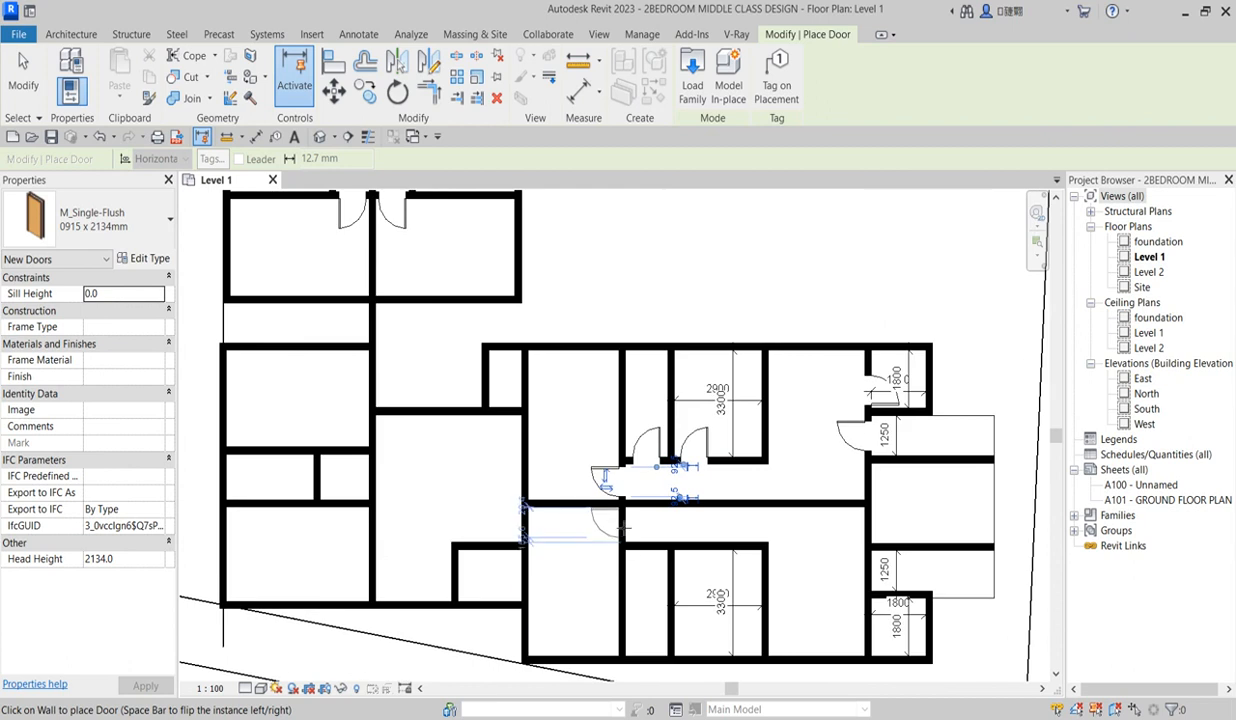
Place doors from the rotated unit's lower corridor into the end room, the narrow room and the 2900 by 3300 mm room
{"action": "scroll", "coordinate": [622, 530], "scroll_direction": "up", "scroll_amount": 2}
{"action": "left_click", "coordinate": [613, 521]}
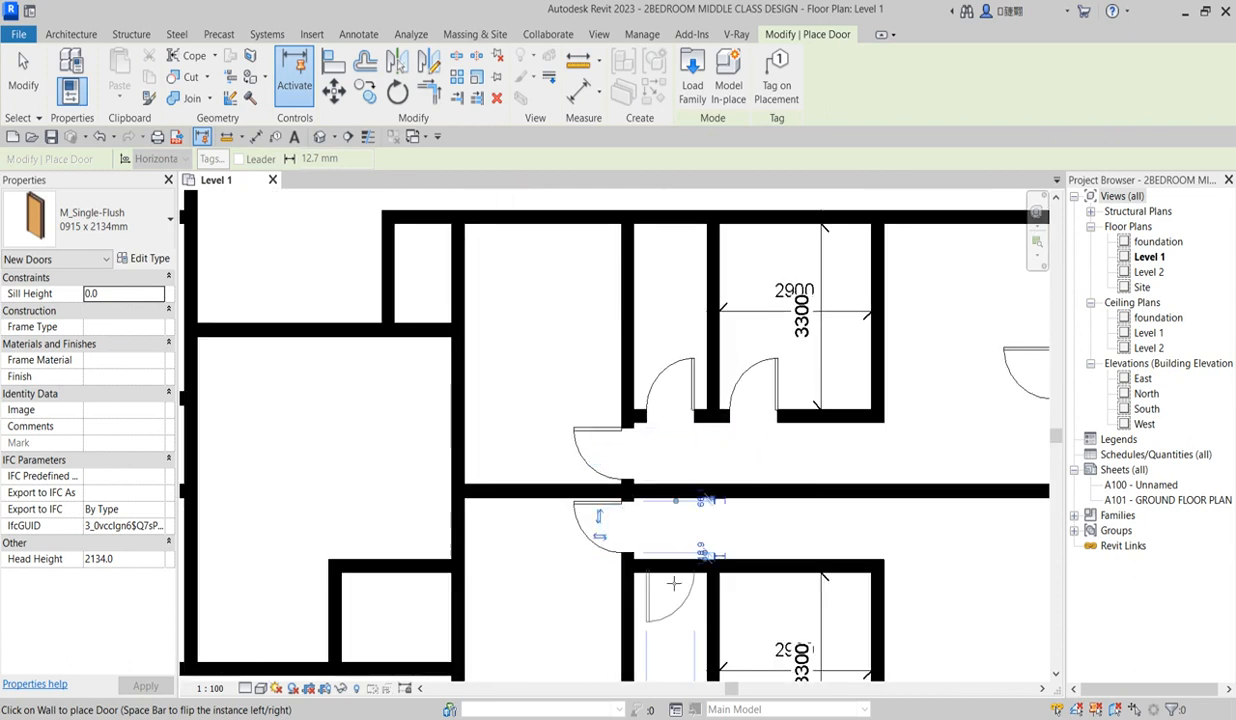
{"action": "left_click", "coordinate": [668, 565]}
{"action": "left_click", "coordinate": [757, 581]}
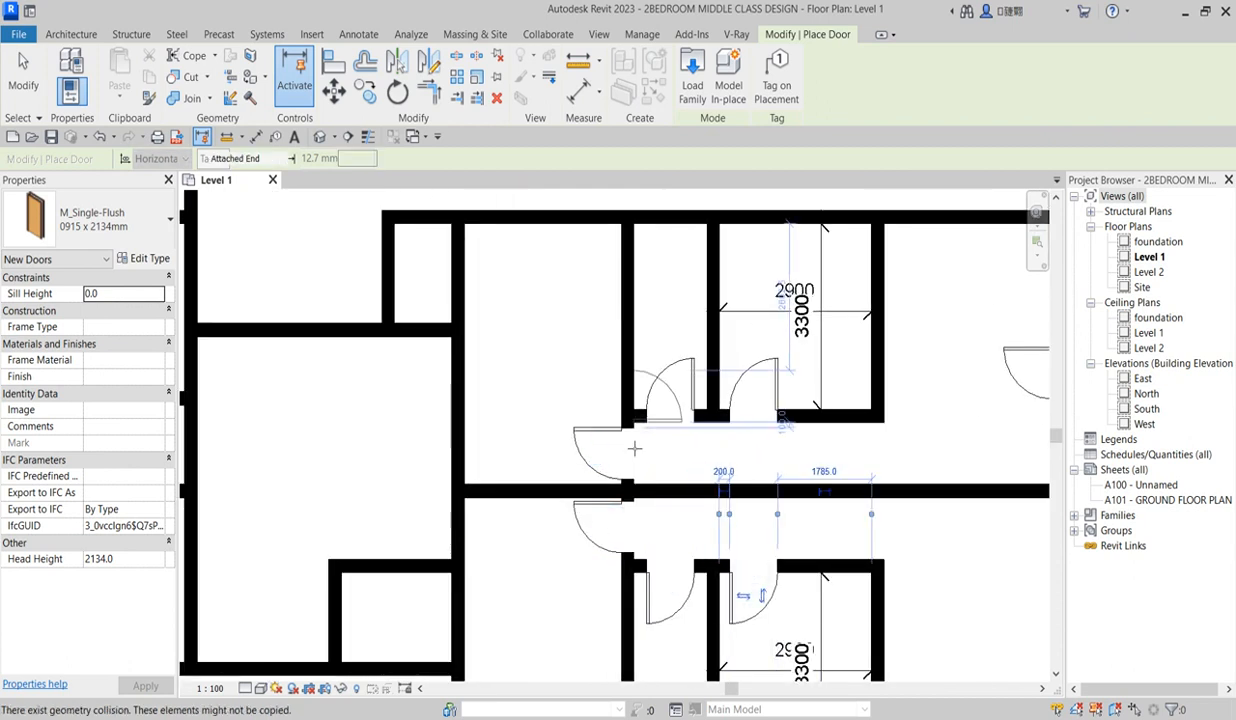
Place doors for the 1250 mm wide space and the 1800 mm square room in the rotated unit's lower half
{"action": "scroll", "coordinate": [753, 574], "scroll_direction": "down", "scroll_amount": 3}
{"action": "scroll", "coordinate": [819, 498], "scroll_direction": "up", "scroll_amount": 2}
{"action": "left_click", "coordinate": [818, 526]}
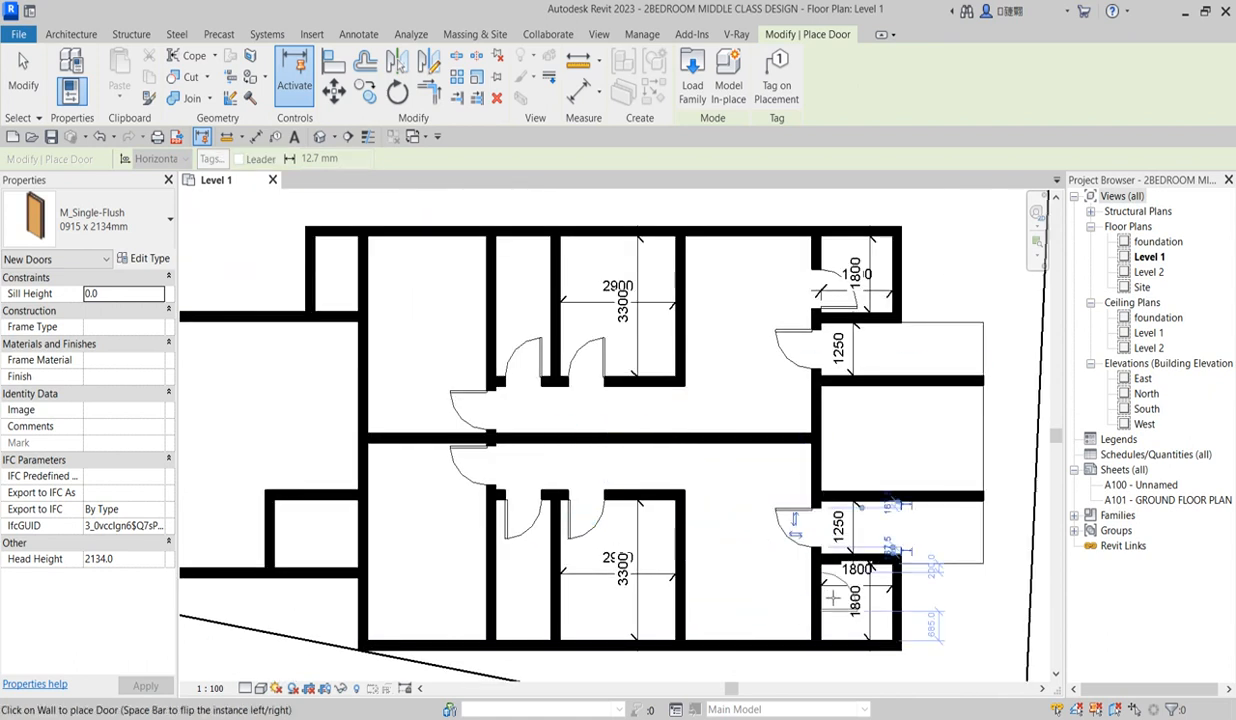
{"action": "scroll", "coordinate": [828, 592], "scroll_direction": "down", "scroll_amount": 3}
{"action": "scroll", "coordinate": [445, 420], "scroll_direction": "up", "scroll_amount": 2}
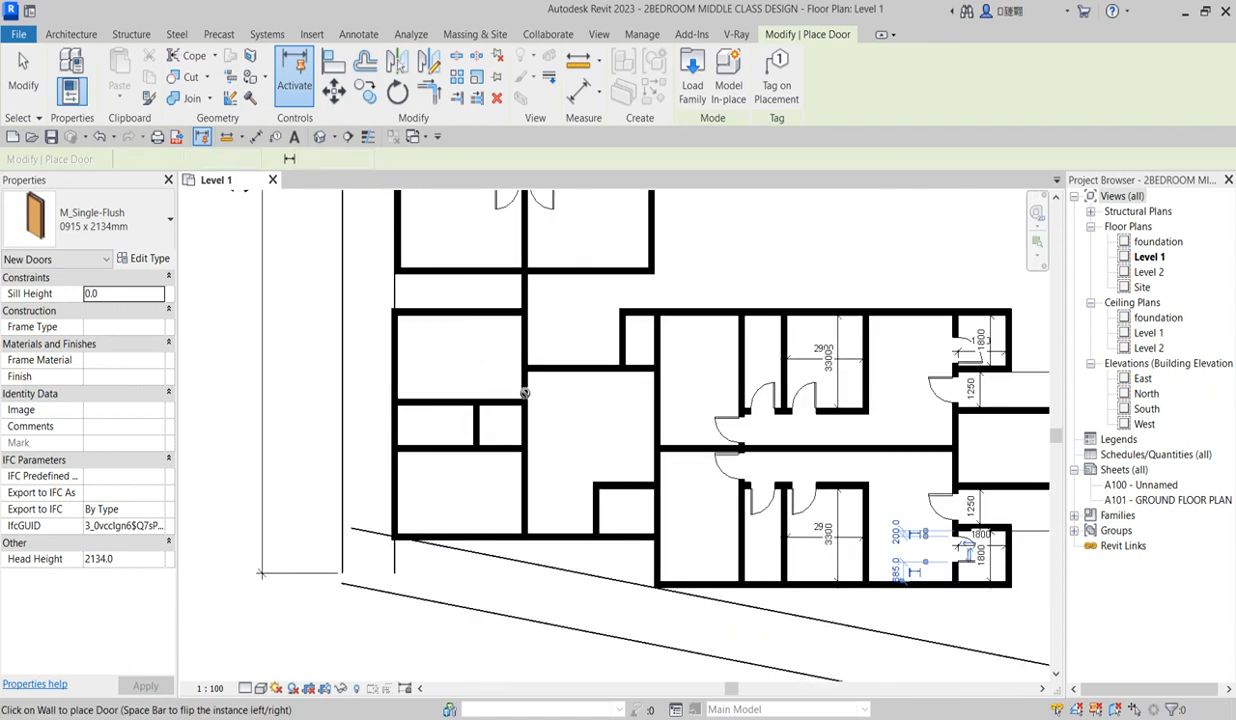
Place doors in the infill block's right half: one in the upper horizontal wall near the central wall, one into the lower corner room
{"action": "scroll", "coordinate": [601, 366], "scroll_direction": "up", "scroll_amount": 2}
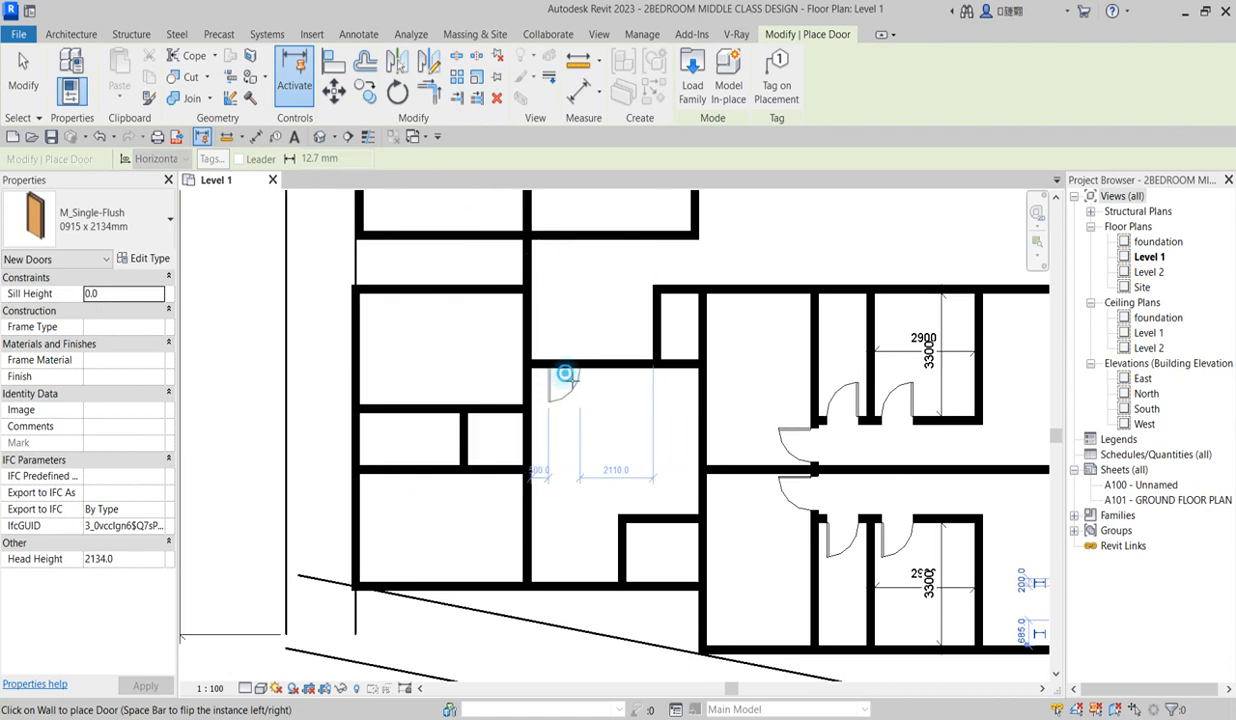
{"action": "left_click", "coordinate": [558, 366]}
{"action": "scroll", "coordinate": [621, 551], "scroll_direction": "up", "scroll_amount": 1}
{"action": "left_click", "coordinate": [633, 552]}
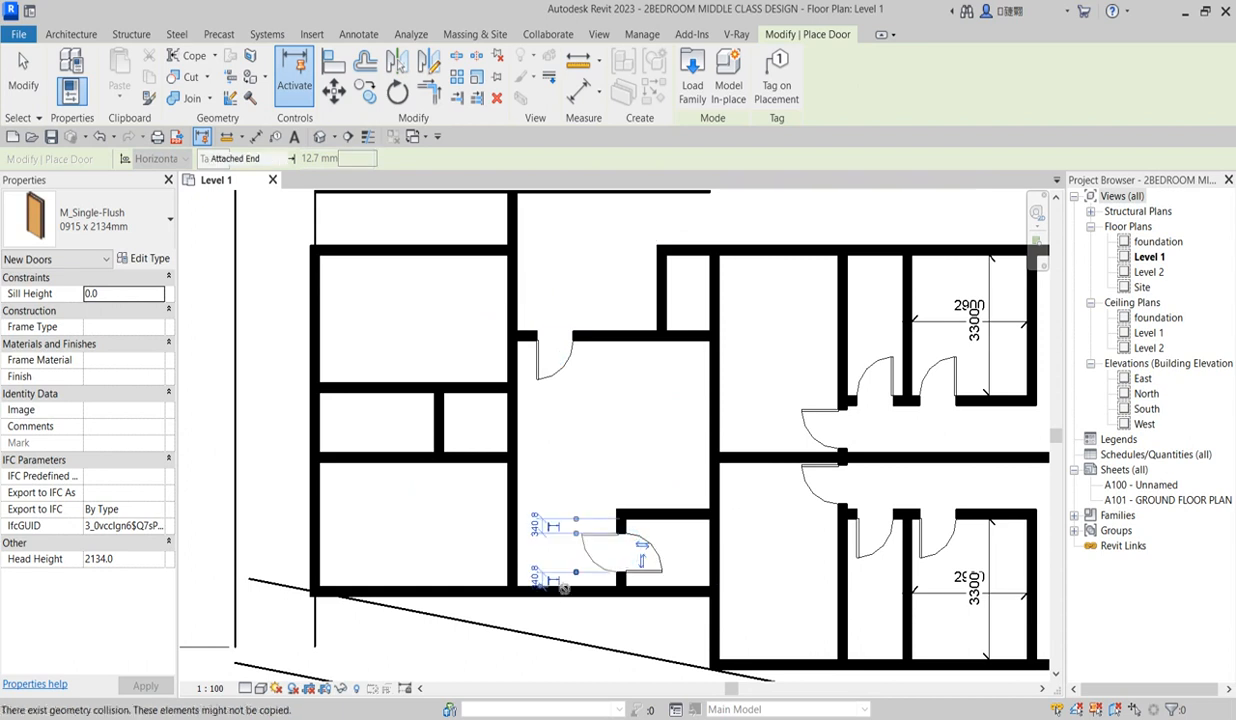
Place doors around the infill block's small lobby: in the central wall and into the upper, lower and adjoining small left rooms
{"action": "left_click", "coordinate": [502, 422]}
{"action": "left_click", "coordinate": [476, 388]}
{"action": "left_click", "coordinate": [437, 421]}
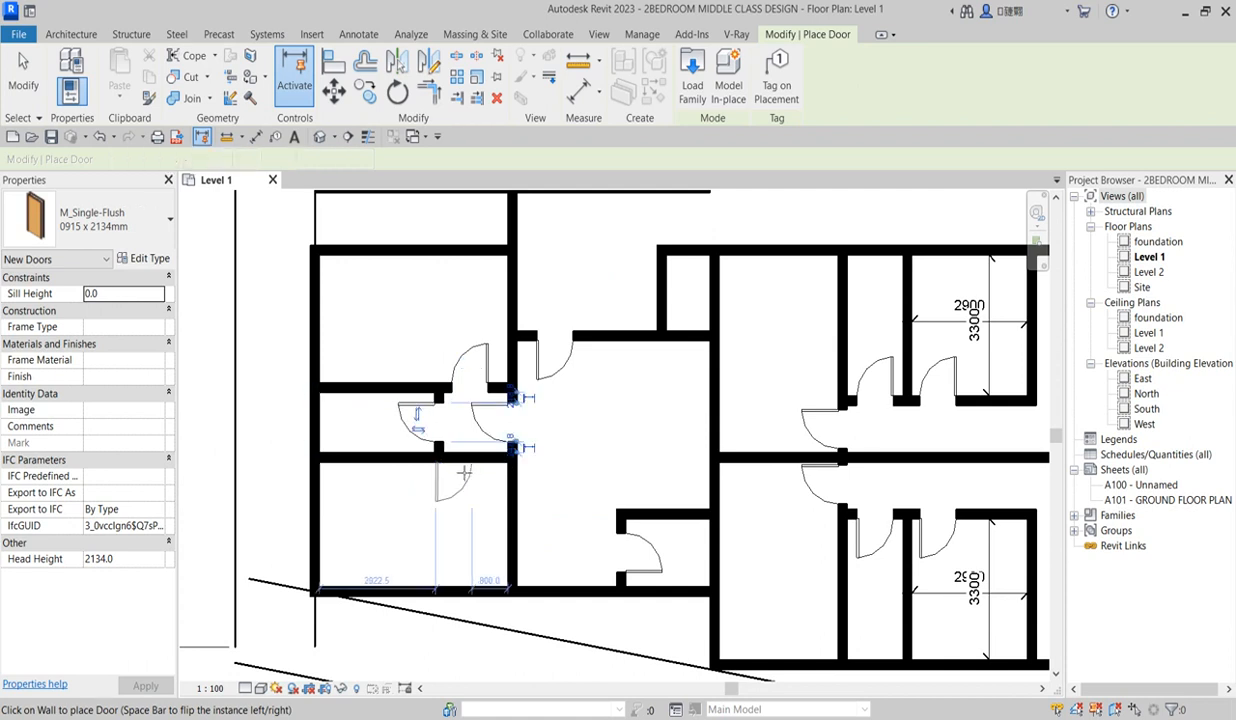
{"action": "scroll", "coordinate": [580, 395], "scroll_direction": "down", "scroll_amount": 3}
Place a door into the infill block's small upper space beside the rotated unit, swinging into it, and end door placement
{"action": "scroll", "coordinate": [600, 395], "scroll_direction": "up", "scroll_amount": 5}
{"action": "scroll", "coordinate": [629, 388], "scroll_direction": "up", "scroll_amount": 2}
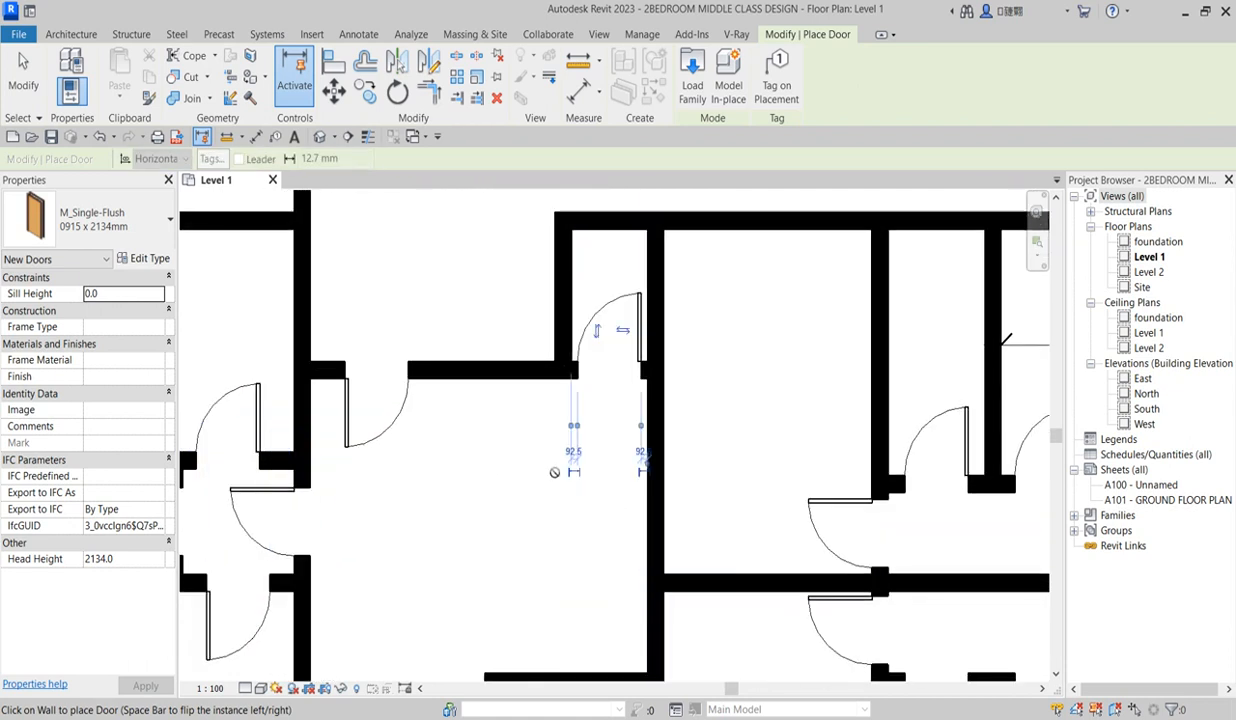
{"action": "scroll", "coordinate": [556, 460], "scroll_direction": "down", "scroll_amount": 6}
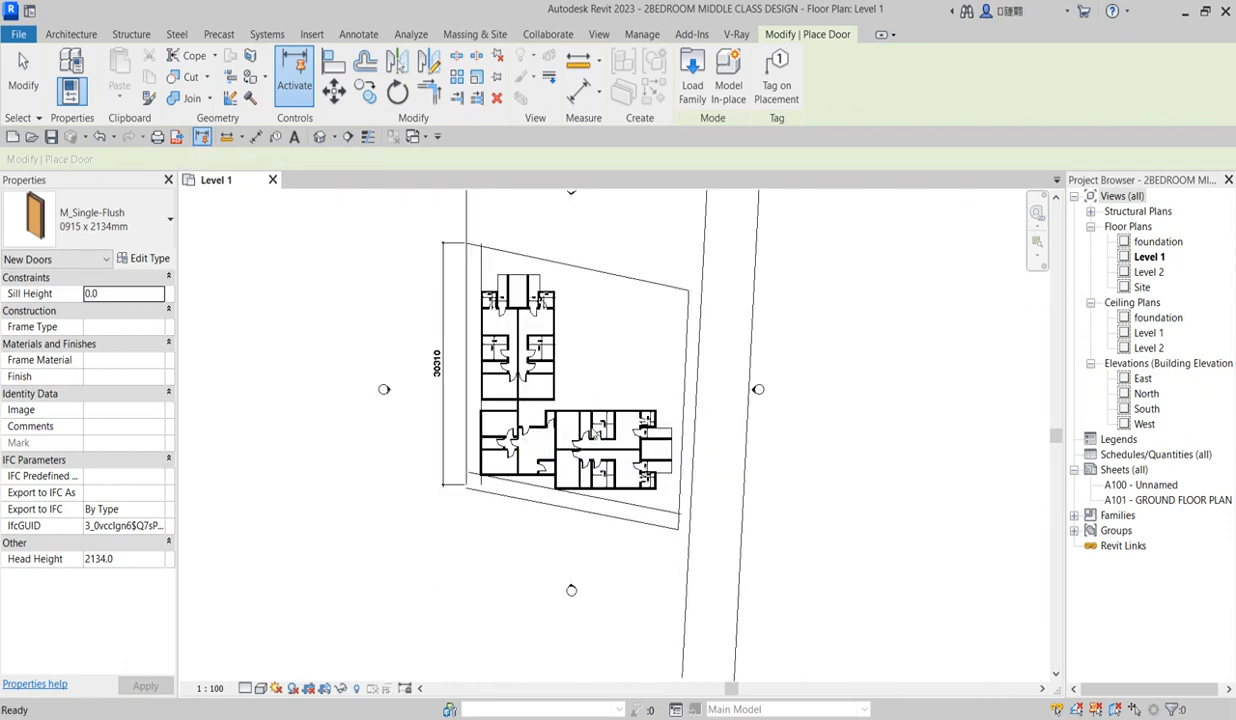
{"action": "key", "text": "Escape"}
{"action": "key", "text": "Escape"}
Start placing windows with the M_Fixed family and choose the 0915 x 1220mm type
{"action": "scroll", "coordinate": [592, 378], "scroll_direction": "up", "scroll_amount": 4}
{"action": "scroll", "coordinate": [508, 462], "scroll_direction": "down", "scroll_amount": 3}
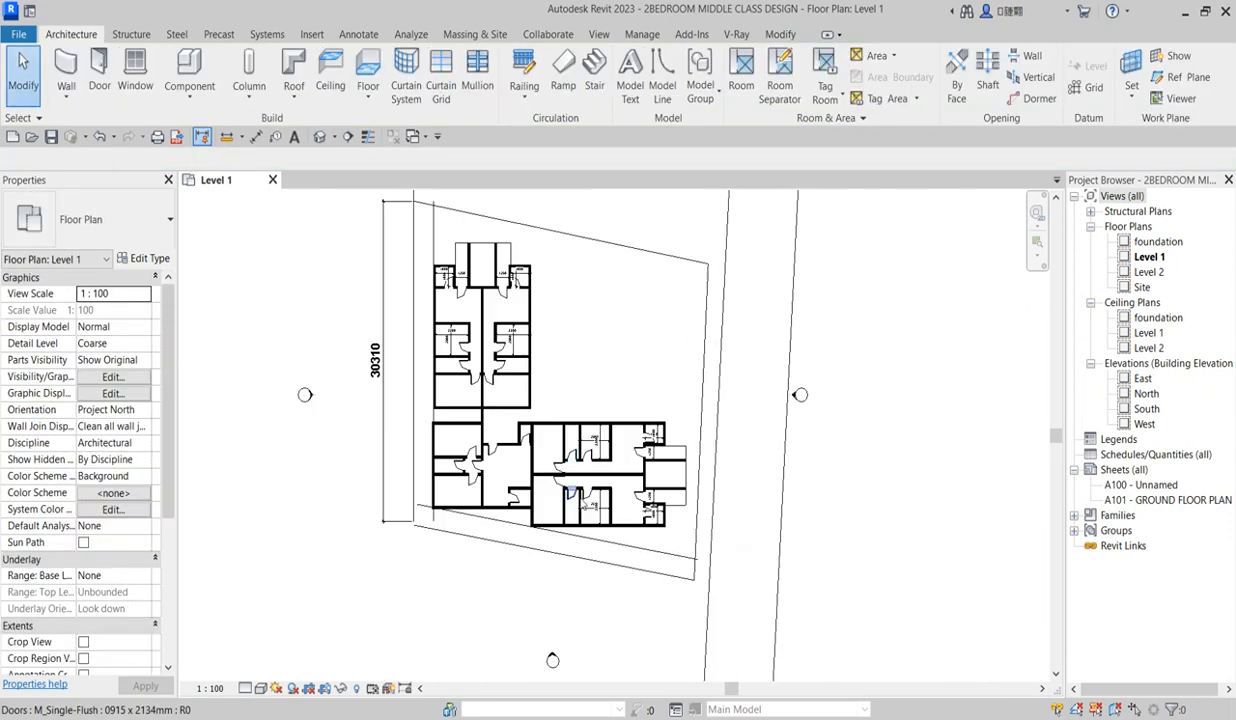
{"action": "scroll", "coordinate": [470, 380], "scroll_direction": "up", "scroll_amount": 3}
{"action": "scroll", "coordinate": [600, 340], "scroll_direction": "up", "scroll_amount": 2}
{"action": "scroll", "coordinate": [651, 368], "scroll_direction": "down", "scroll_amount": 2}
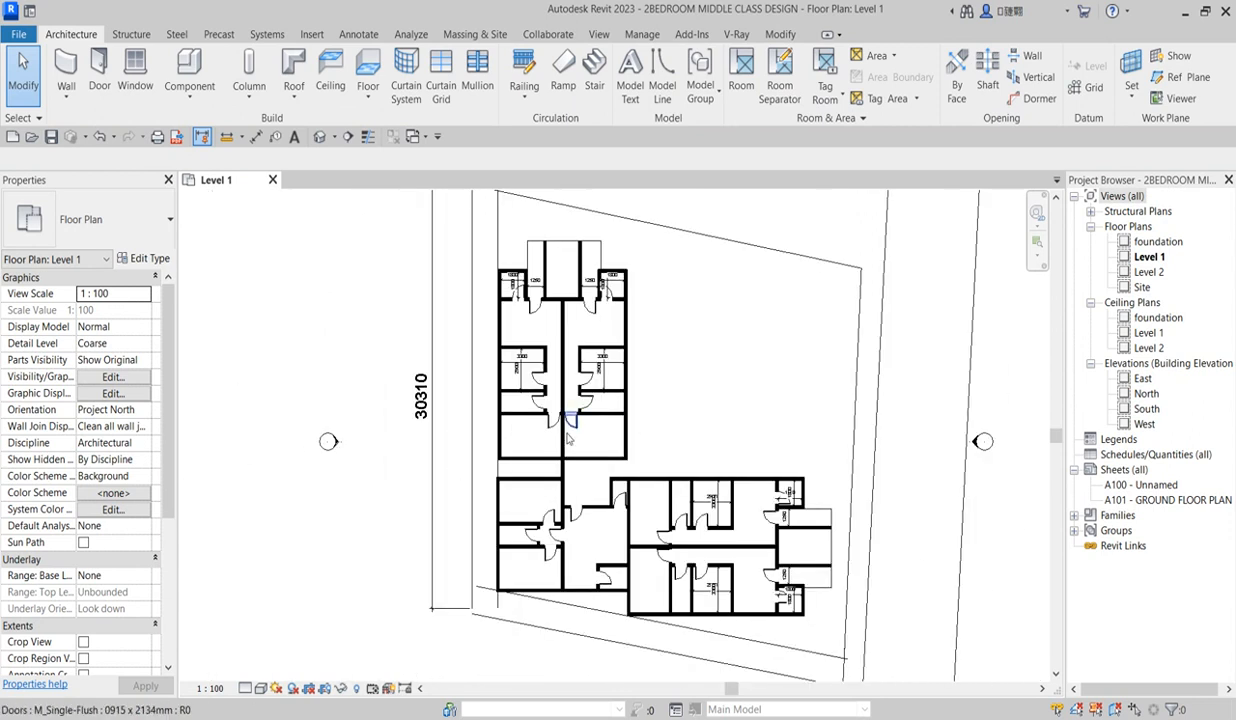
{"action": "left_click", "coordinate": [134, 75]}
{"action": "scroll", "coordinate": [519, 342], "scroll_direction": "up", "scroll_amount": 2}
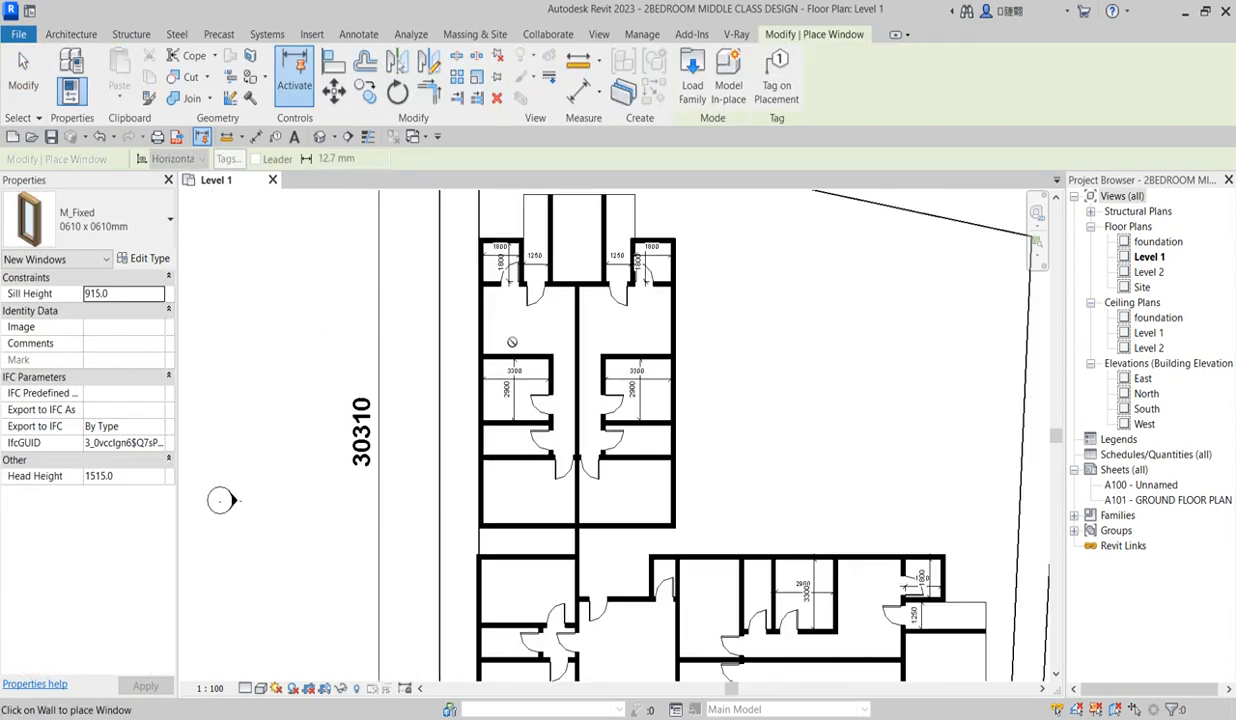
{"action": "left_click", "coordinate": [142, 258]}
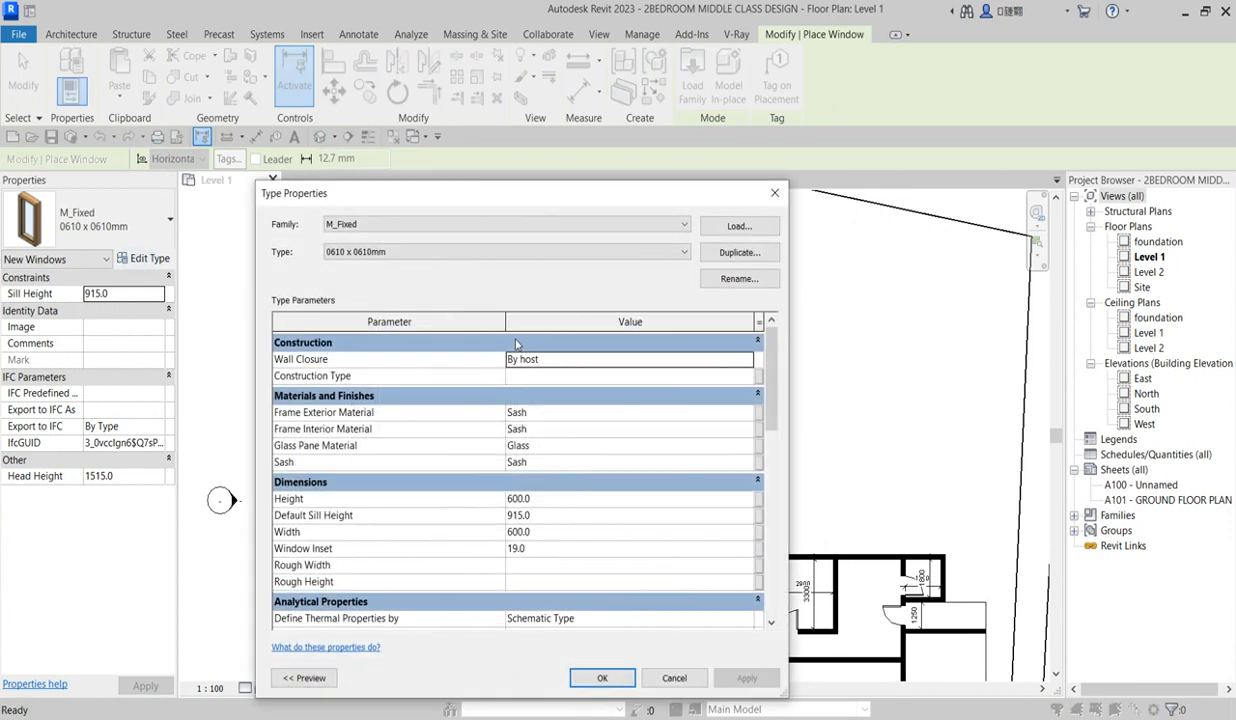
{"action": "left_click", "coordinate": [665, 252]}
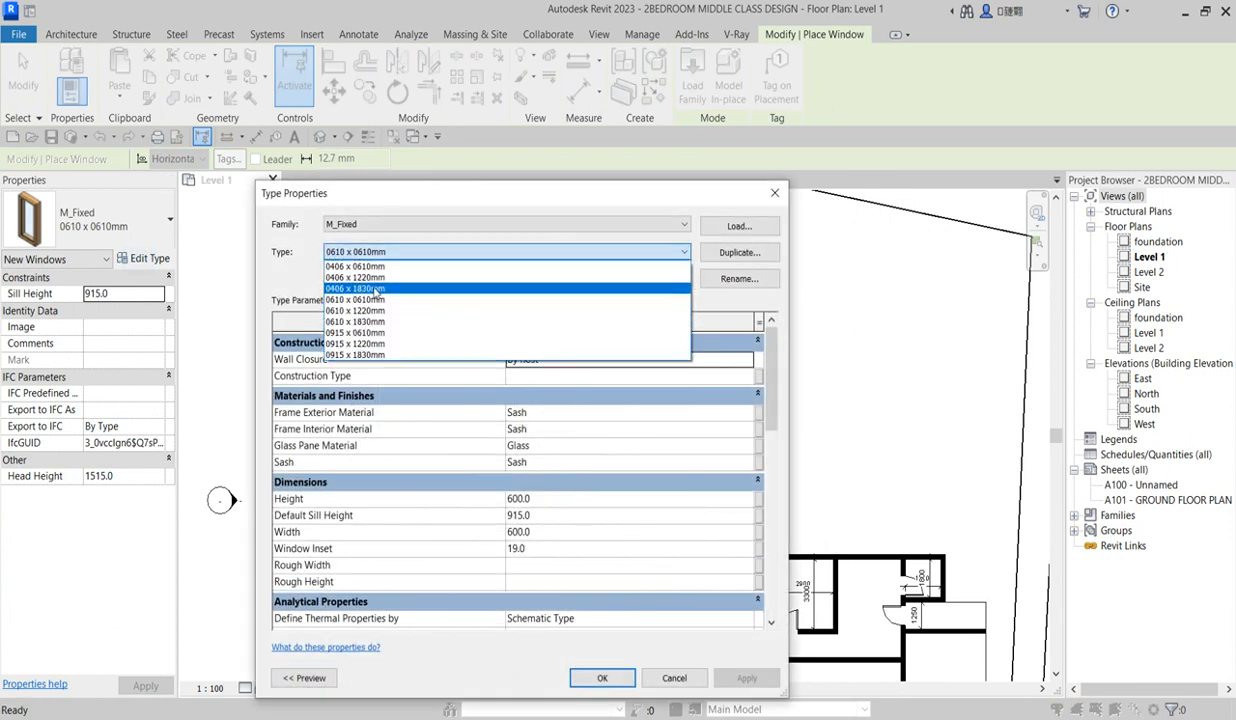
{"action": "left_click", "coordinate": [370, 343]}
{"action": "left_click", "coordinate": [602, 678]}
Edit the M_Fixed 0915 x 1220mm type, setting its height to 1500 mm and reducing its width
{"action": "left_click", "coordinate": [146, 260]}
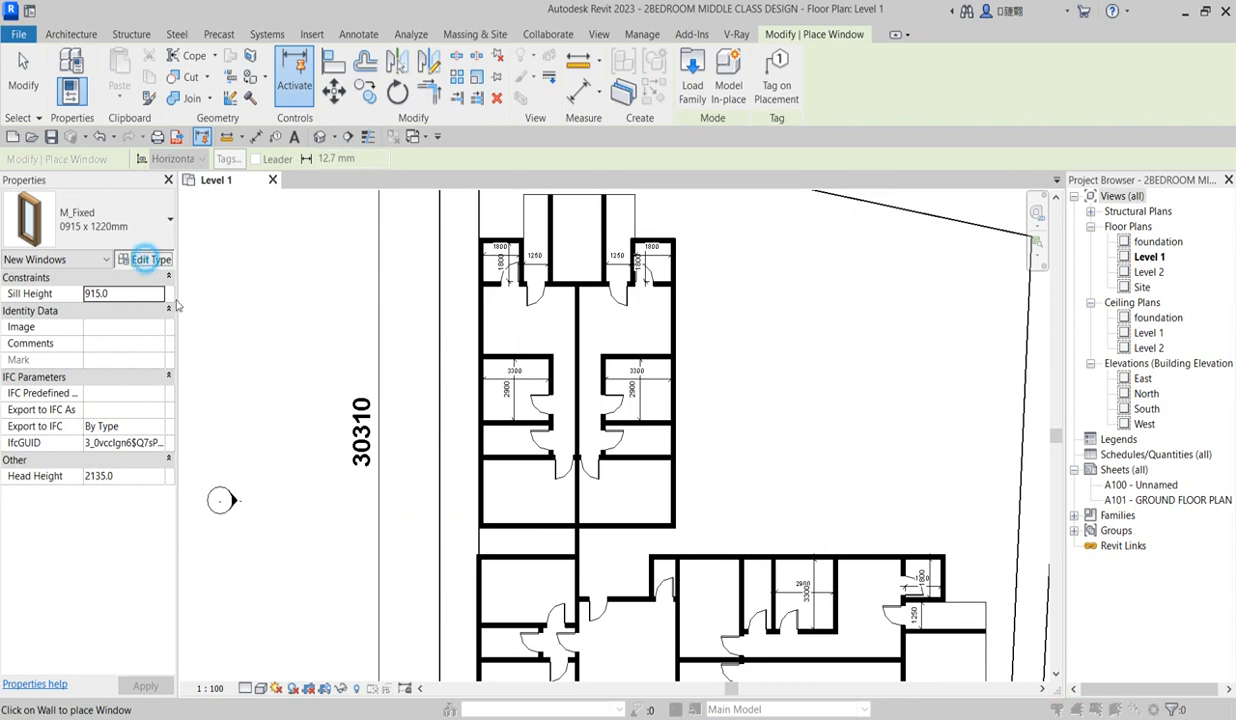
{"action": "left_click", "coordinate": [556, 500]}
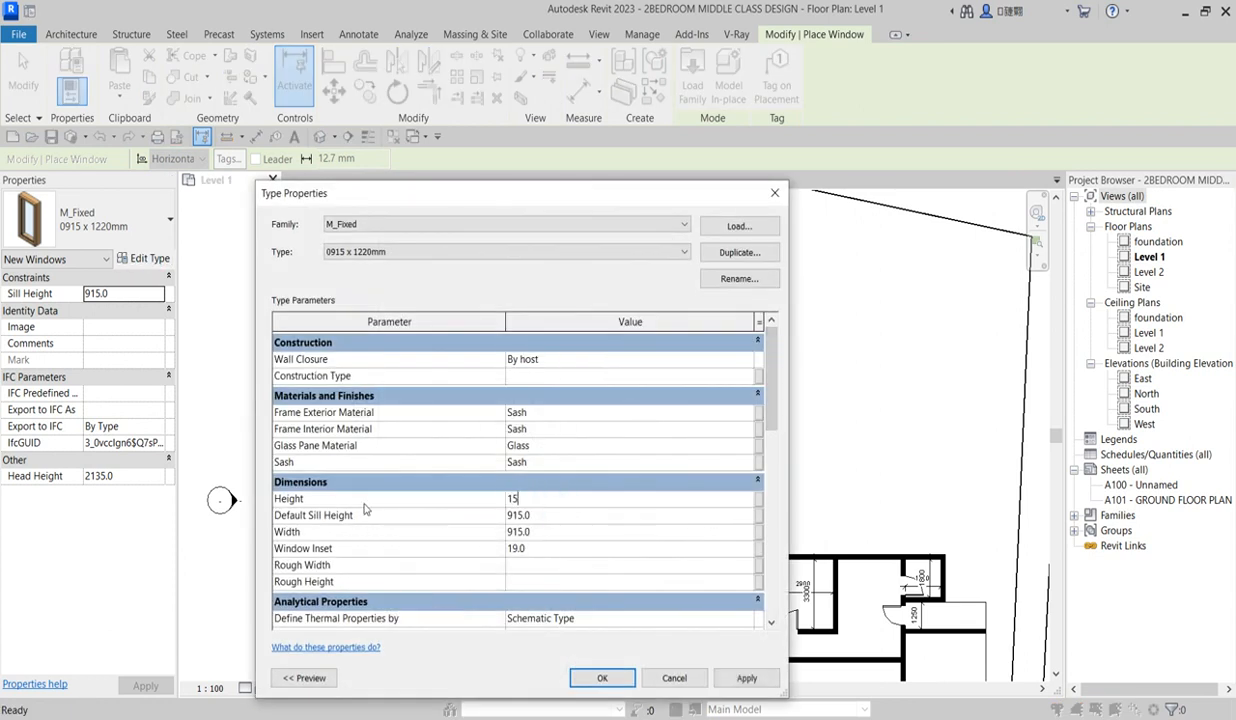
{"action": "left_click", "coordinate": [549, 534]}
{"action": "left_click", "coordinate": [578, 677]}
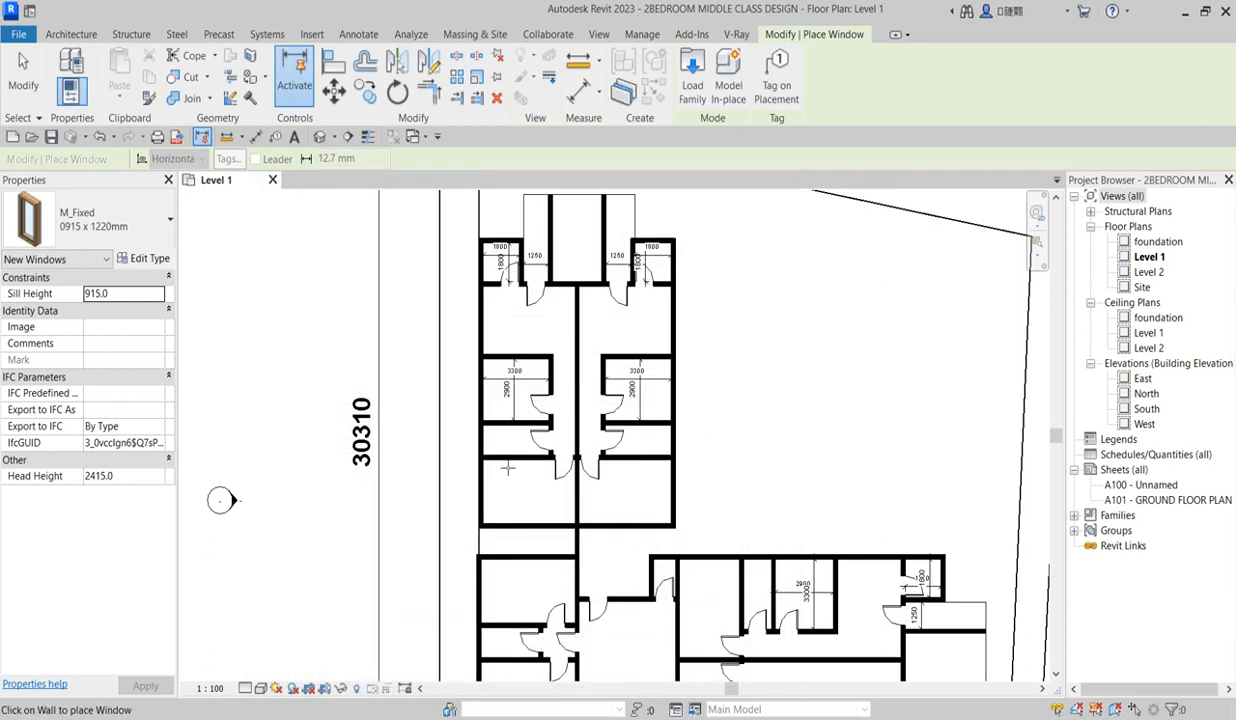
Place two windows, one above the other, in the left outer wall of the upright unit's large upper-left room
{"action": "scroll", "coordinate": [491, 291], "scroll_direction": "up", "scroll_amount": 5}
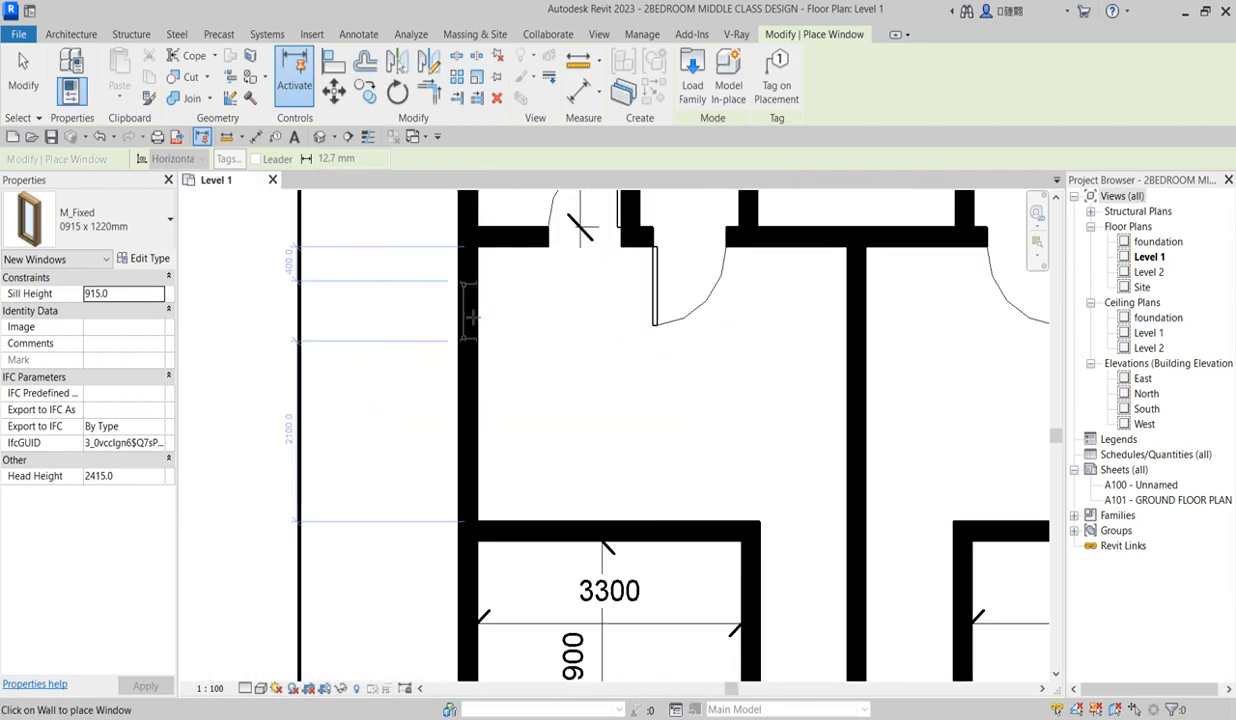
{"action": "left_click", "coordinate": [463, 327]}
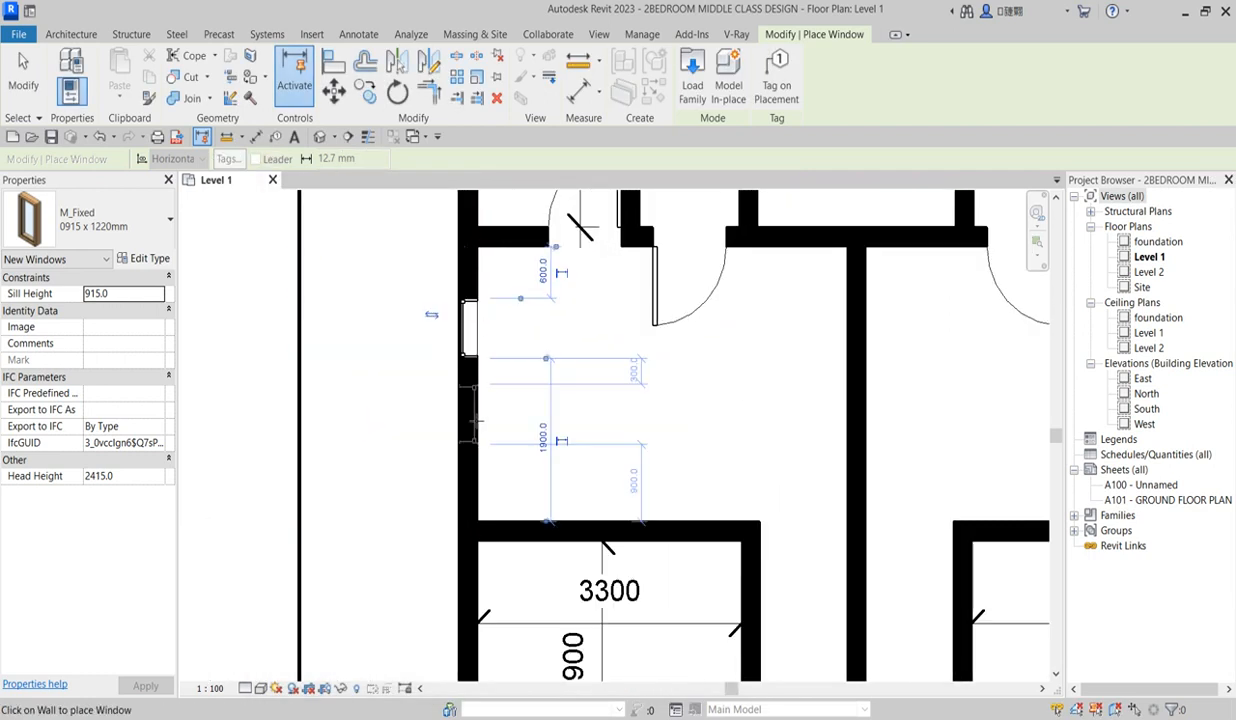
{"action": "left_click", "coordinate": [472, 422]}
{"action": "scroll", "coordinate": [470, 450], "scroll_direction": "down", "scroll_amount": 2}
{"action": "scroll", "coordinate": [472, 490], "scroll_direction": "up", "scroll_amount": 1}
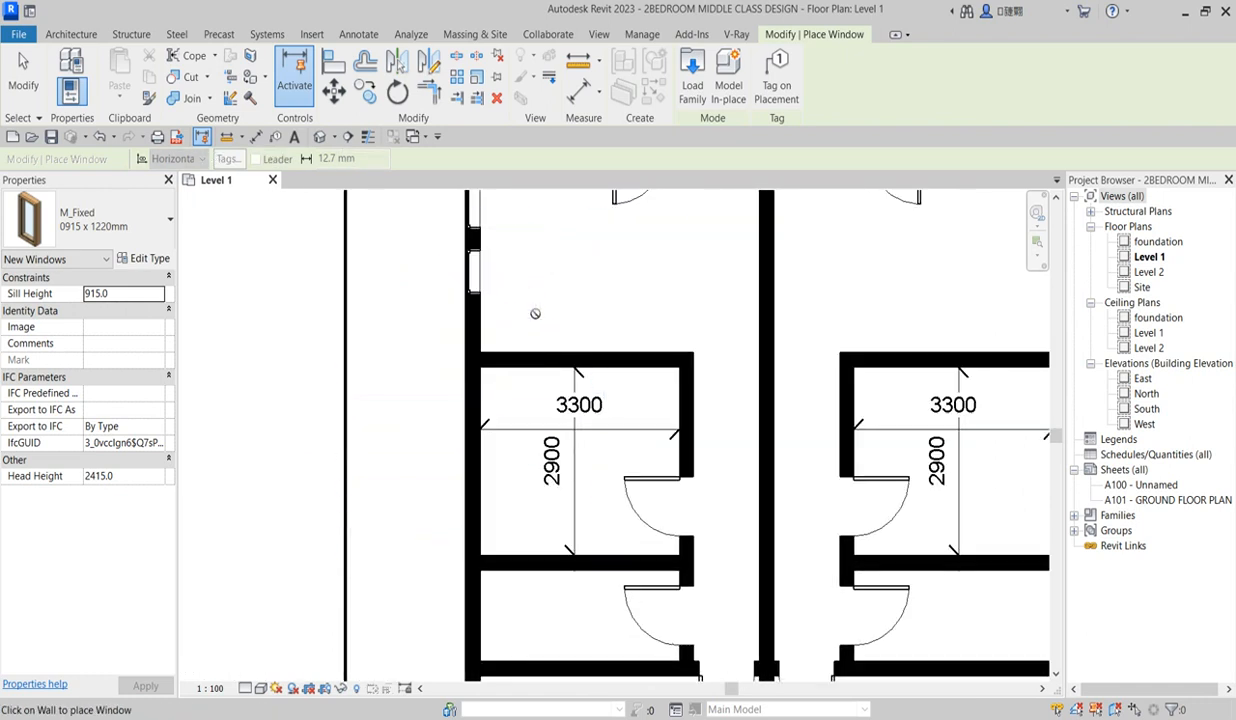
End window placement and delete the lower window of the upright unit's large upper-left room
{"action": "key", "text": "Escape"}
{"action": "key", "text": "Escape"}
{"action": "left_click", "coordinate": [482, 285]}
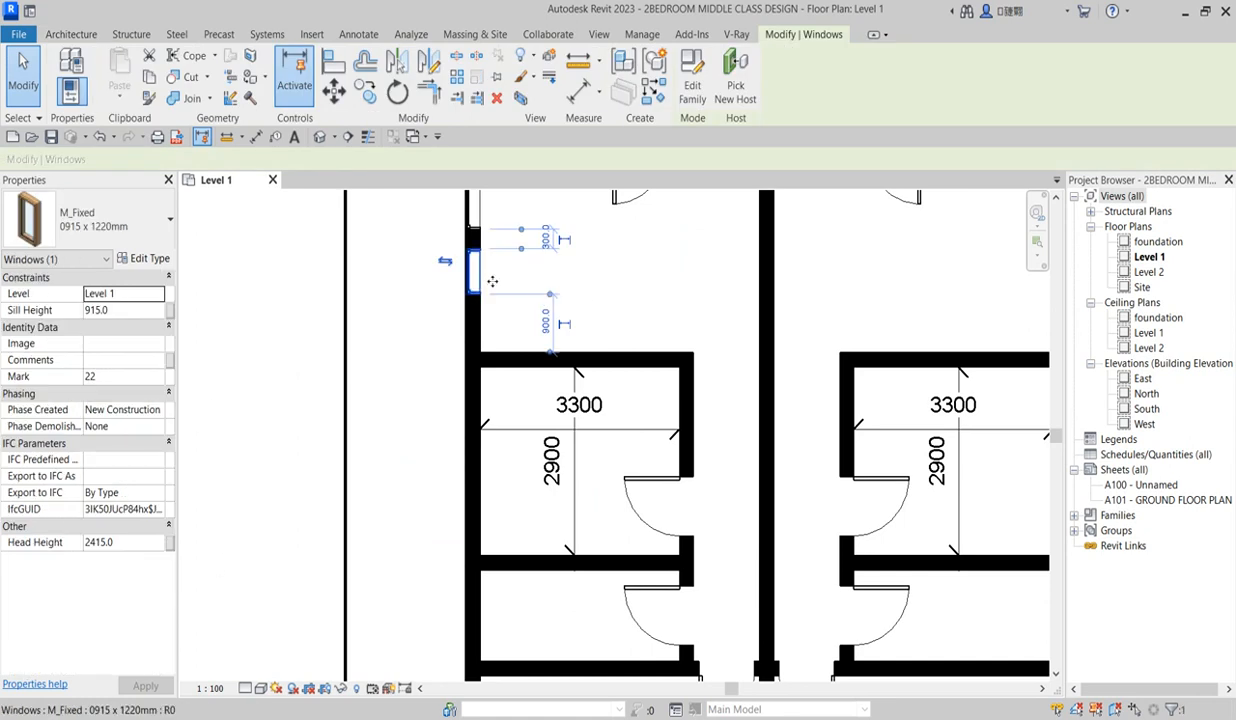
{"action": "key", "text": "Delete"}
Set the head height of the window left in the upright unit's upper-left room to 2100 mm
{"action": "left_click", "coordinate": [472, 200]}
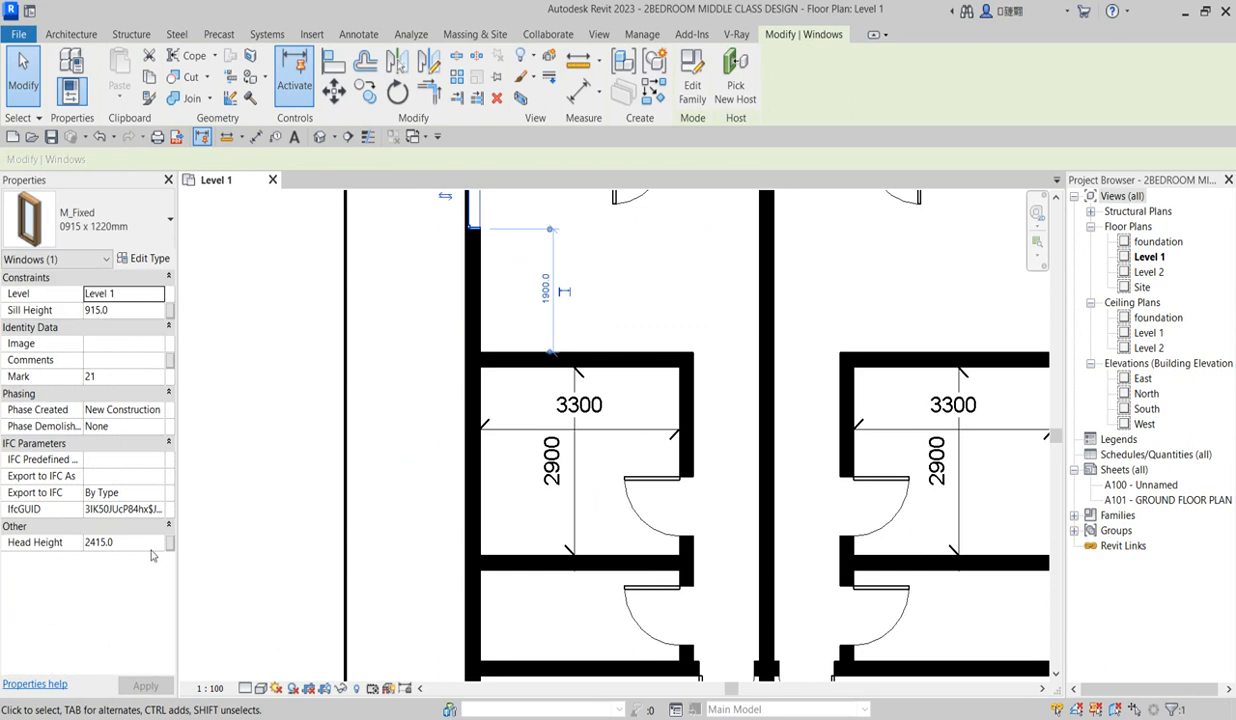
{"action": "left_click", "coordinate": [153, 548]}
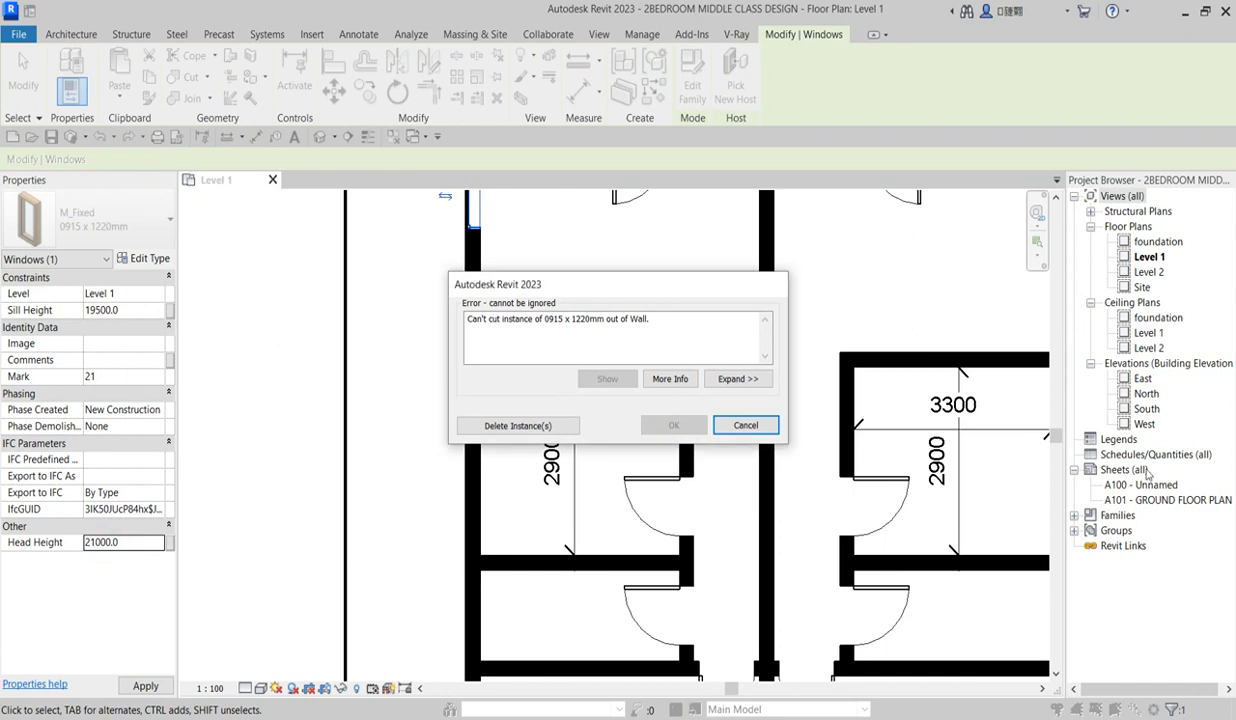
{"action": "left_click", "coordinate": [746, 425]}
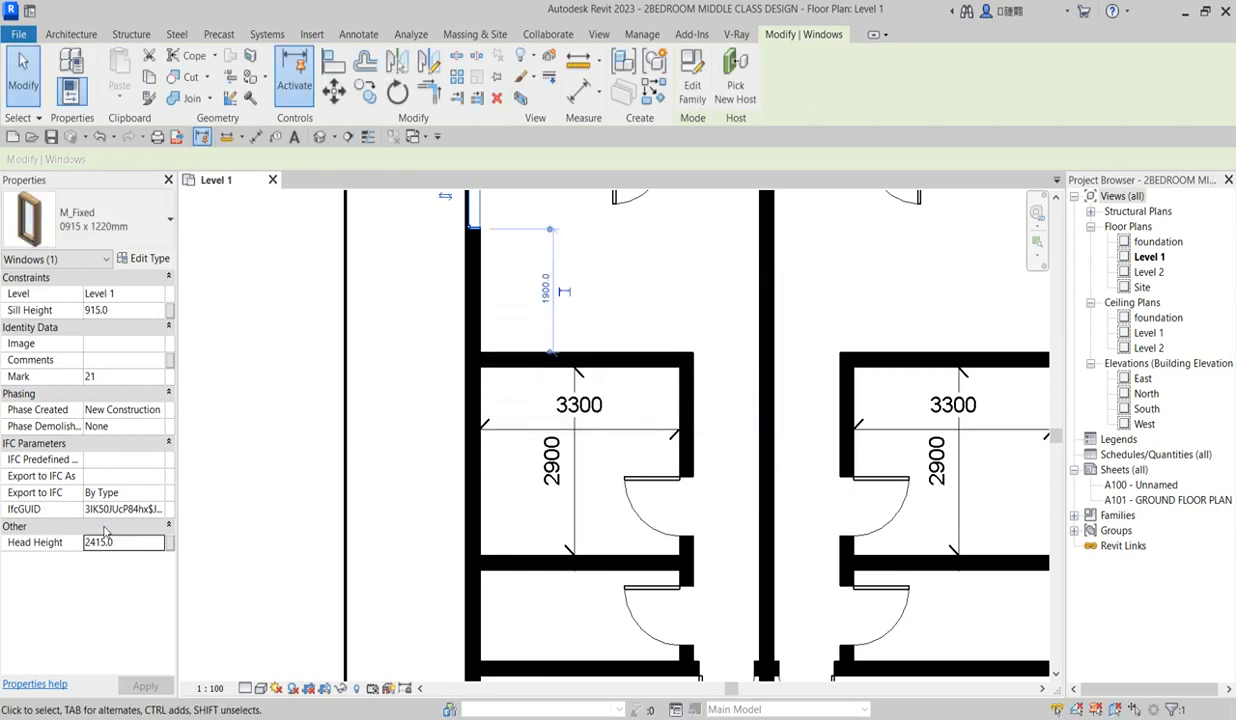
{"action": "left_click", "coordinate": [167, 526]}
{"action": "left_click", "coordinate": [127, 533]}
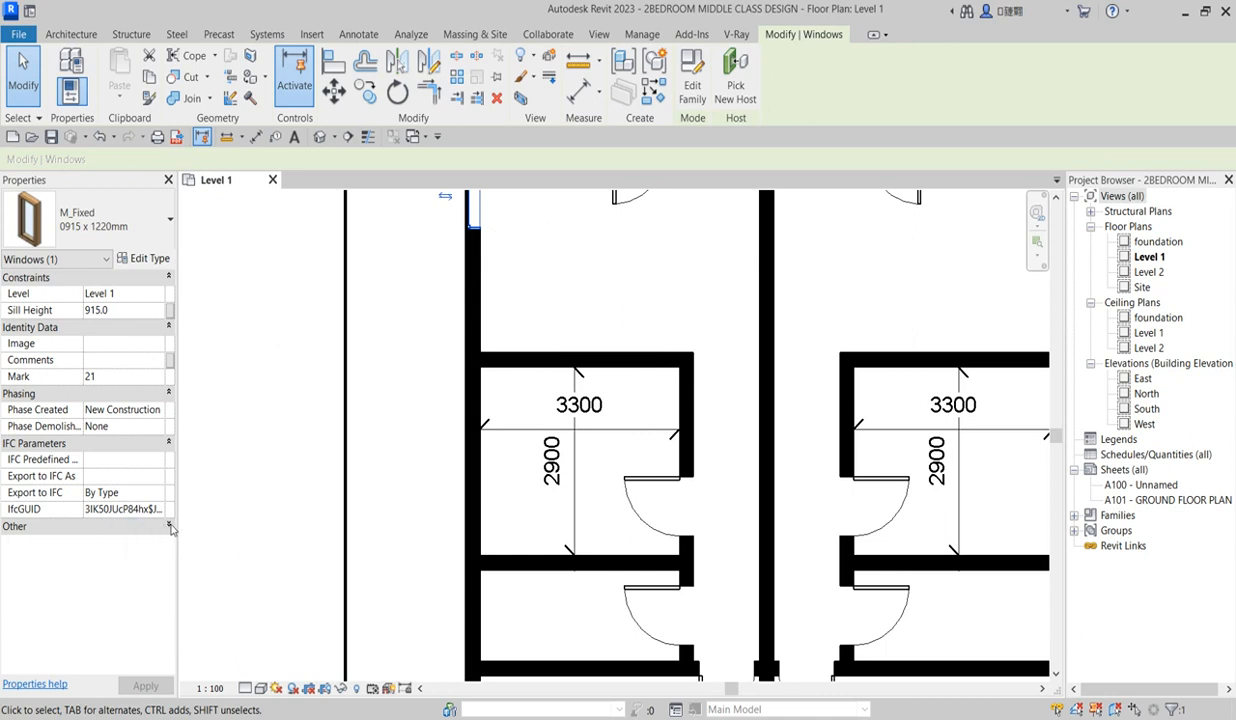
{"action": "left_click", "coordinate": [169, 526]}
{"action": "left_click", "coordinate": [141, 545]}
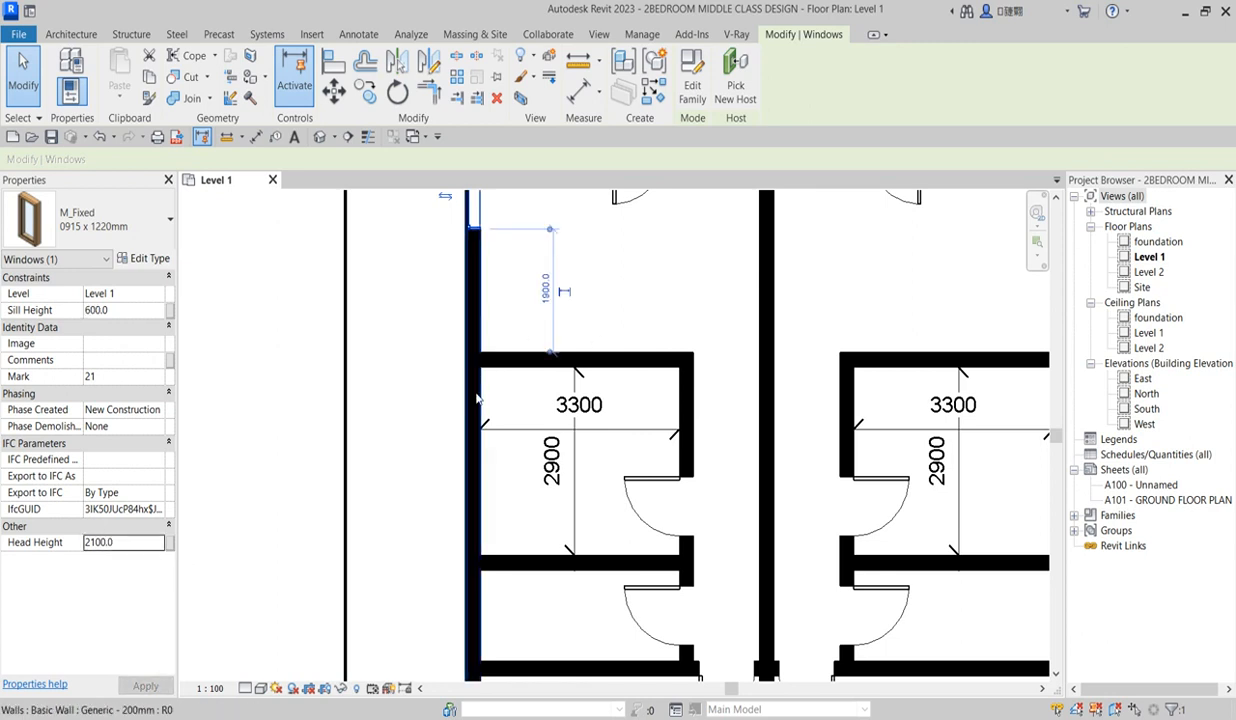
{"action": "scroll", "coordinate": [460, 360], "scroll_direction": "down", "scroll_amount": 2}
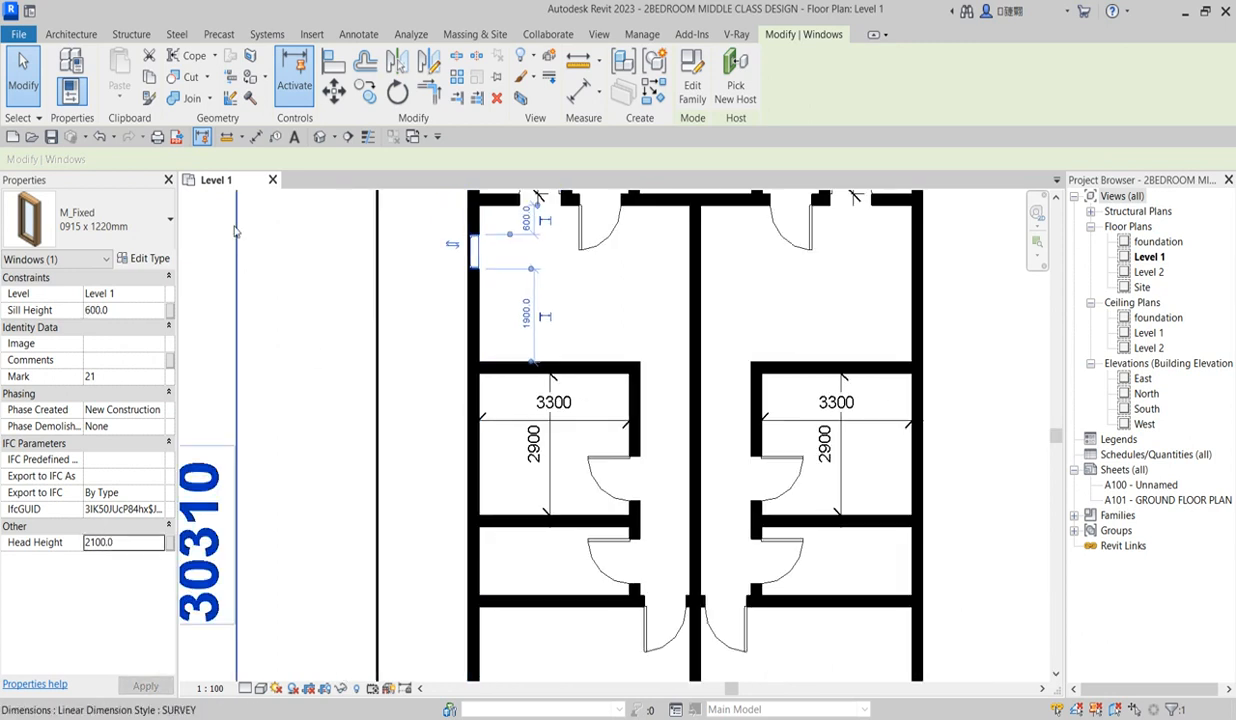
Set the head height for new windows to 2100 mm and place a second window in the large upper-left room's outer wall
{"action": "left_click", "coordinate": [651, 94]}
{"action": "left_click", "coordinate": [124, 477]}
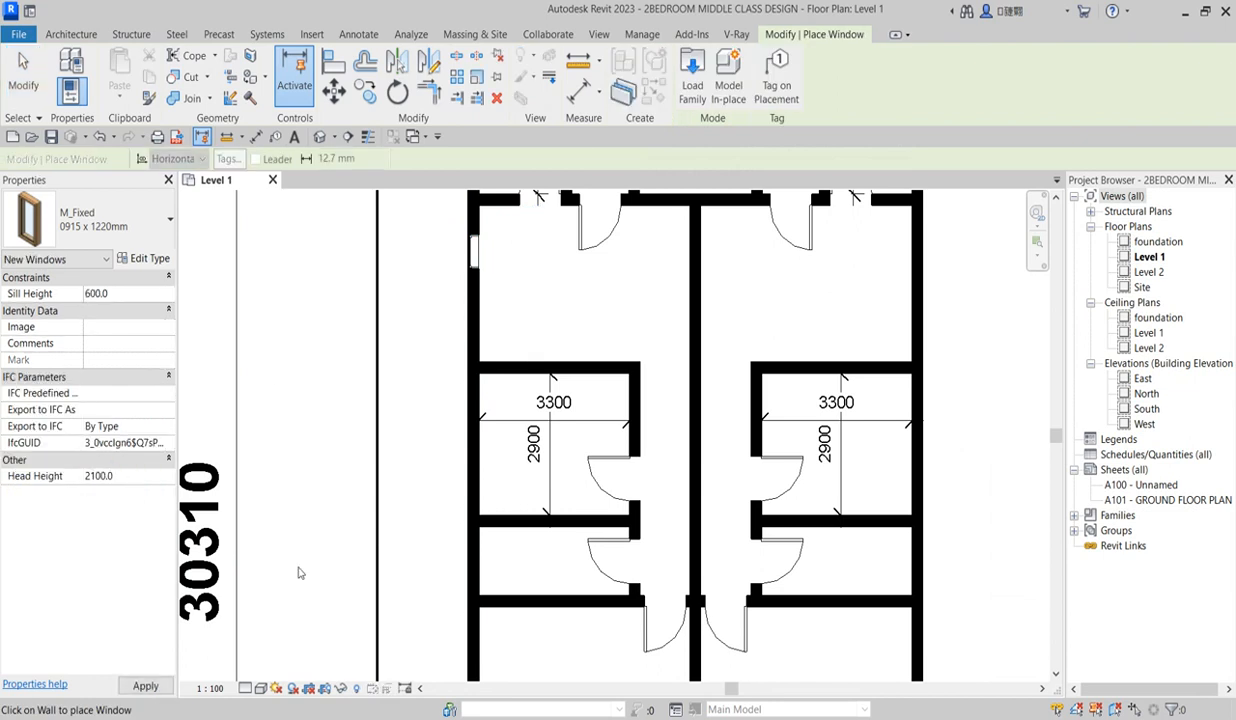
{"action": "scroll", "coordinate": [538, 500], "scroll_direction": "down", "scroll_amount": 3}
{"action": "scroll", "coordinate": [510, 390], "scroll_direction": "up", "scroll_amount": 2}
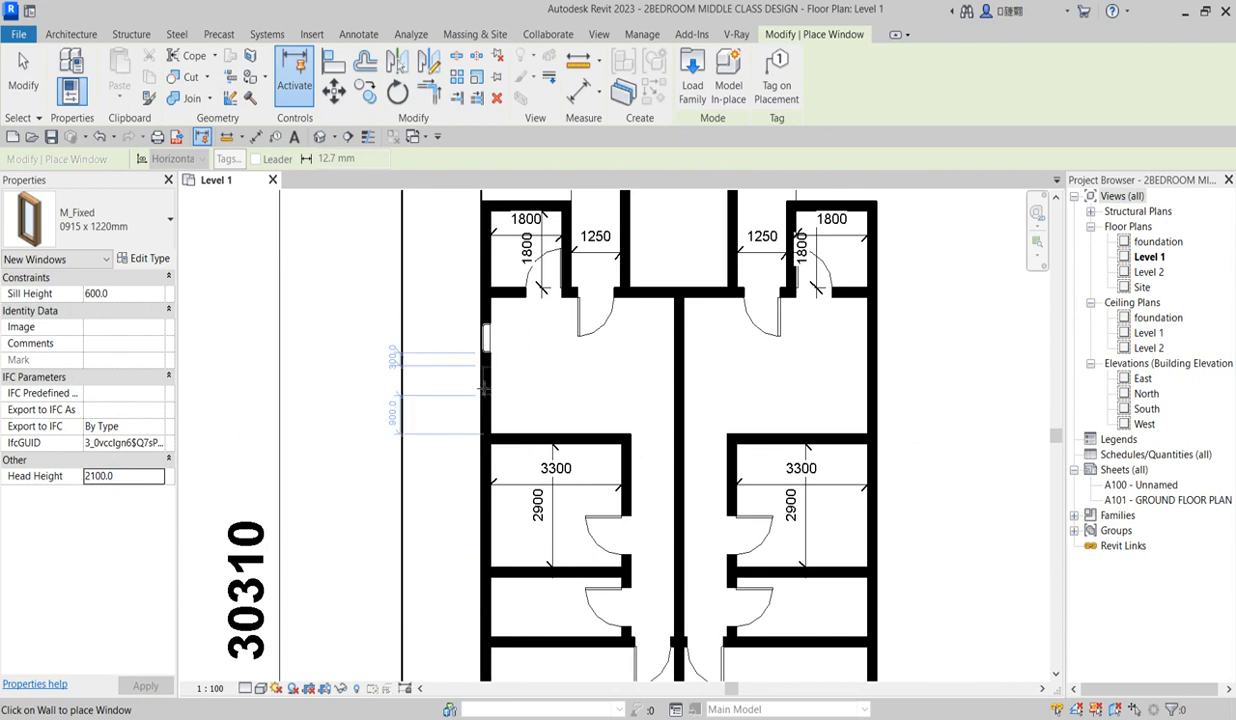
{"action": "left_click", "coordinate": [479, 388]}
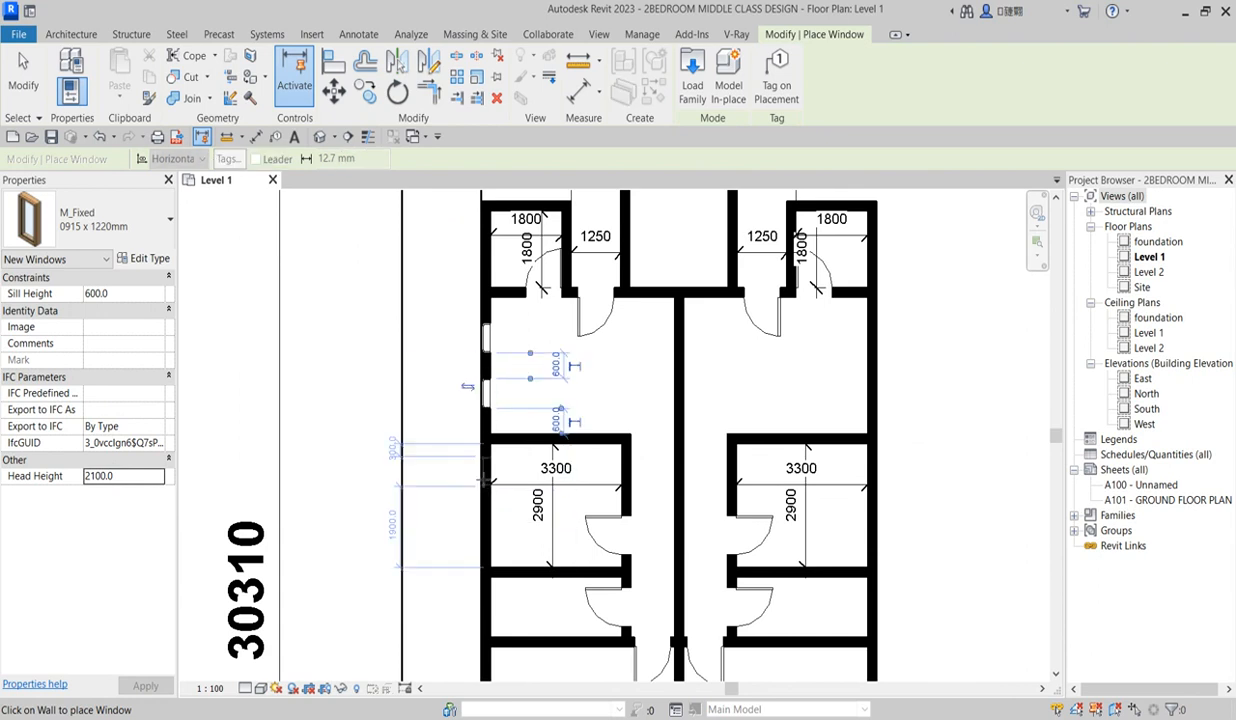
Place two windows in the outer wall of the upright unit's left 3300 x 2900 mm room and one in its lower-left room
{"action": "left_click", "coordinate": [477, 470]}
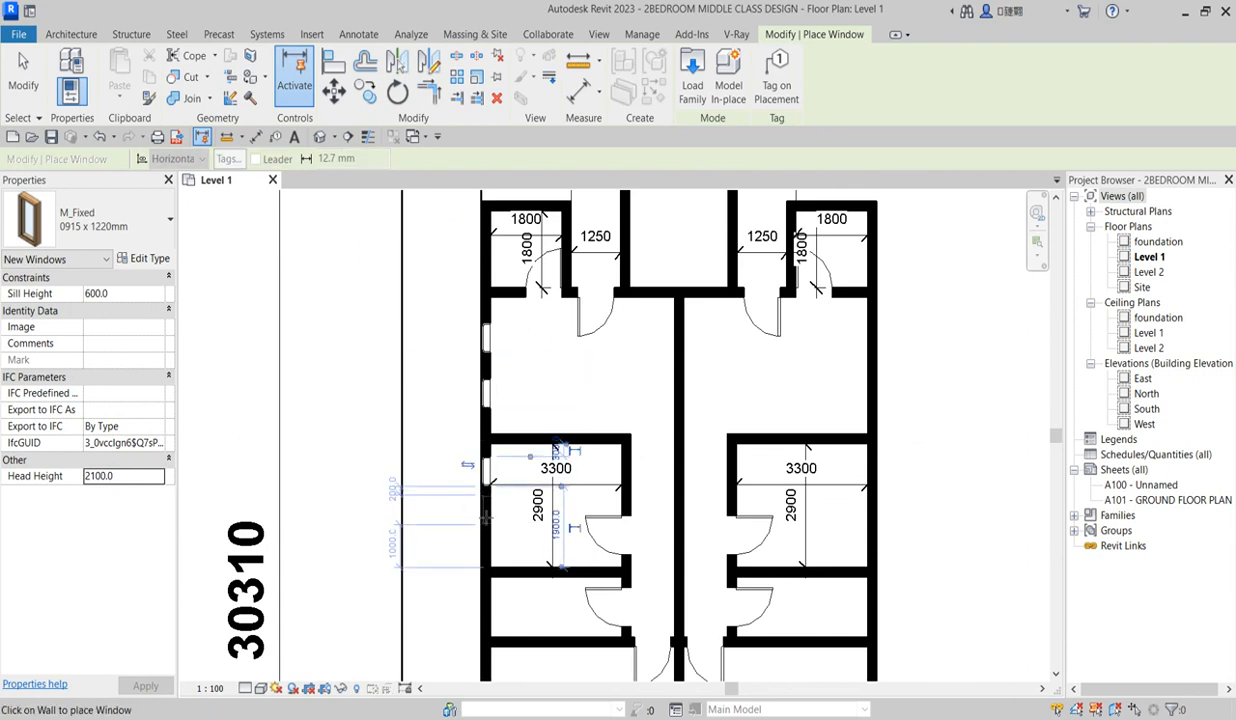
{"action": "left_click", "coordinate": [485, 517]}
{"action": "scroll", "coordinate": [511, 378], "scroll_direction": "down", "scroll_amount": 3}
{"action": "scroll", "coordinate": [505, 520], "scroll_direction": "up", "scroll_amount": 2}
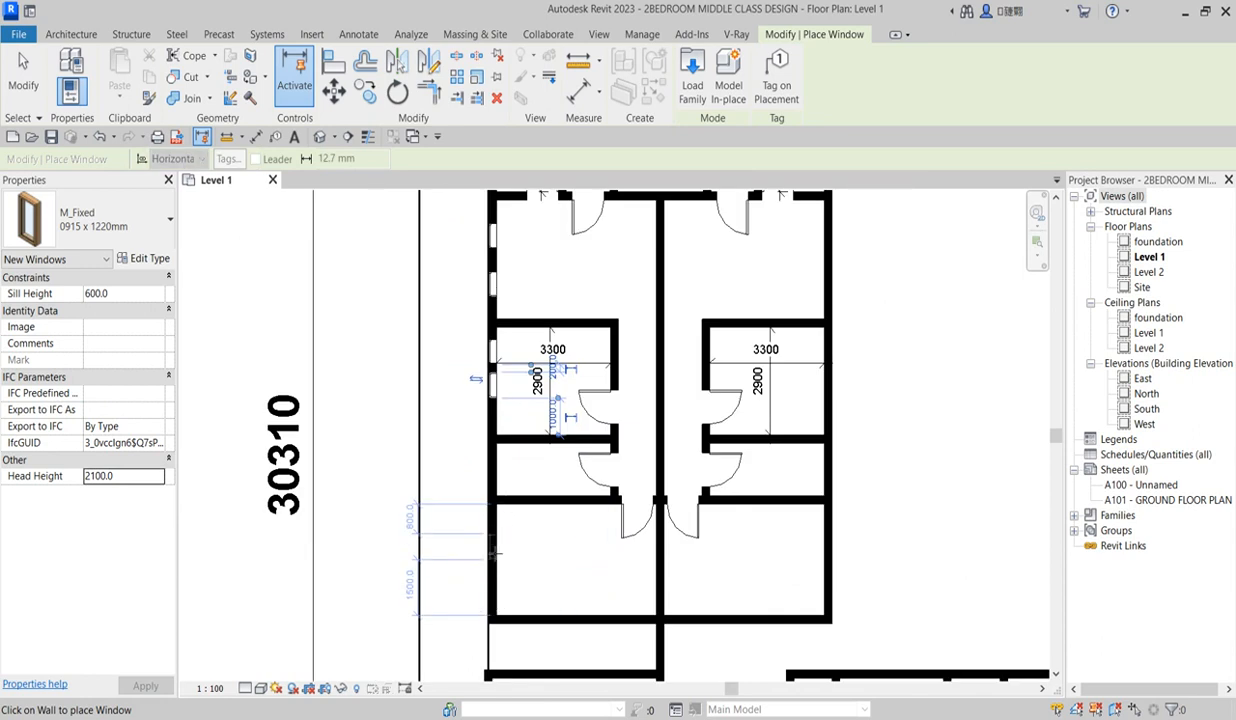
{"action": "left_click", "coordinate": [494, 553]}
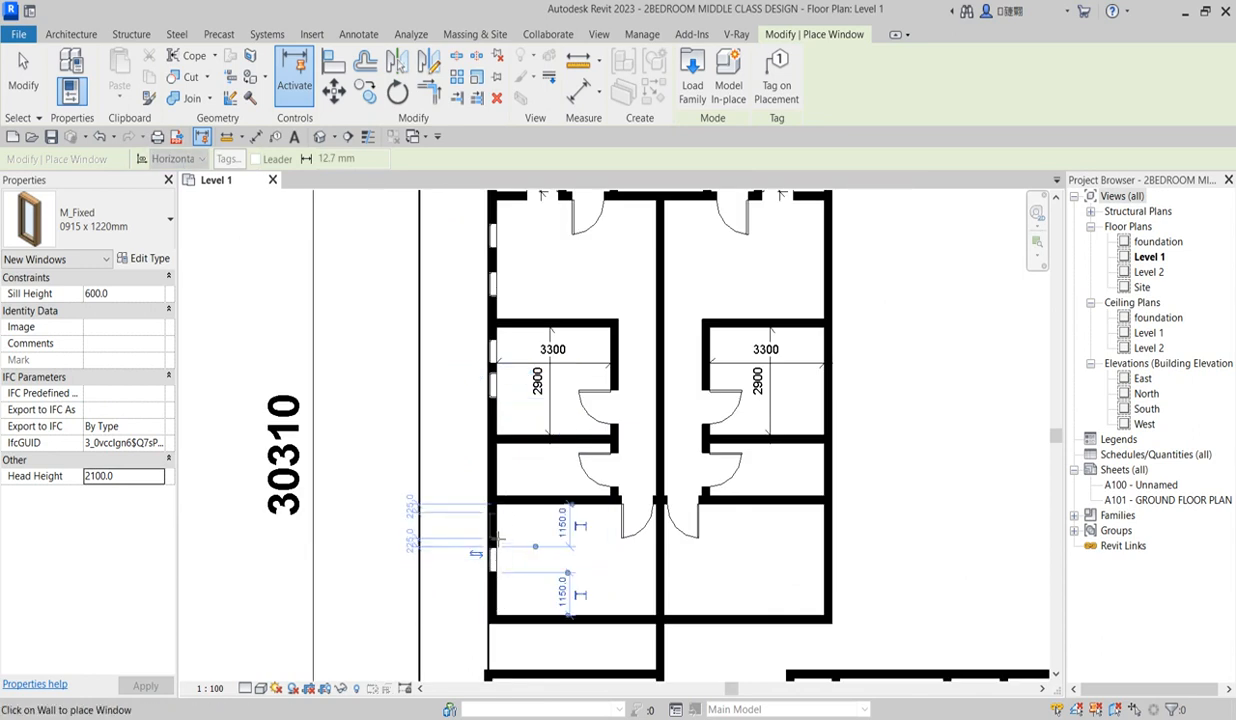
Place two windows each in the outer walls of the upright unit's lower-right room and right 3300 x 2900 mm room
{"action": "left_click", "coordinate": [838, 538]}
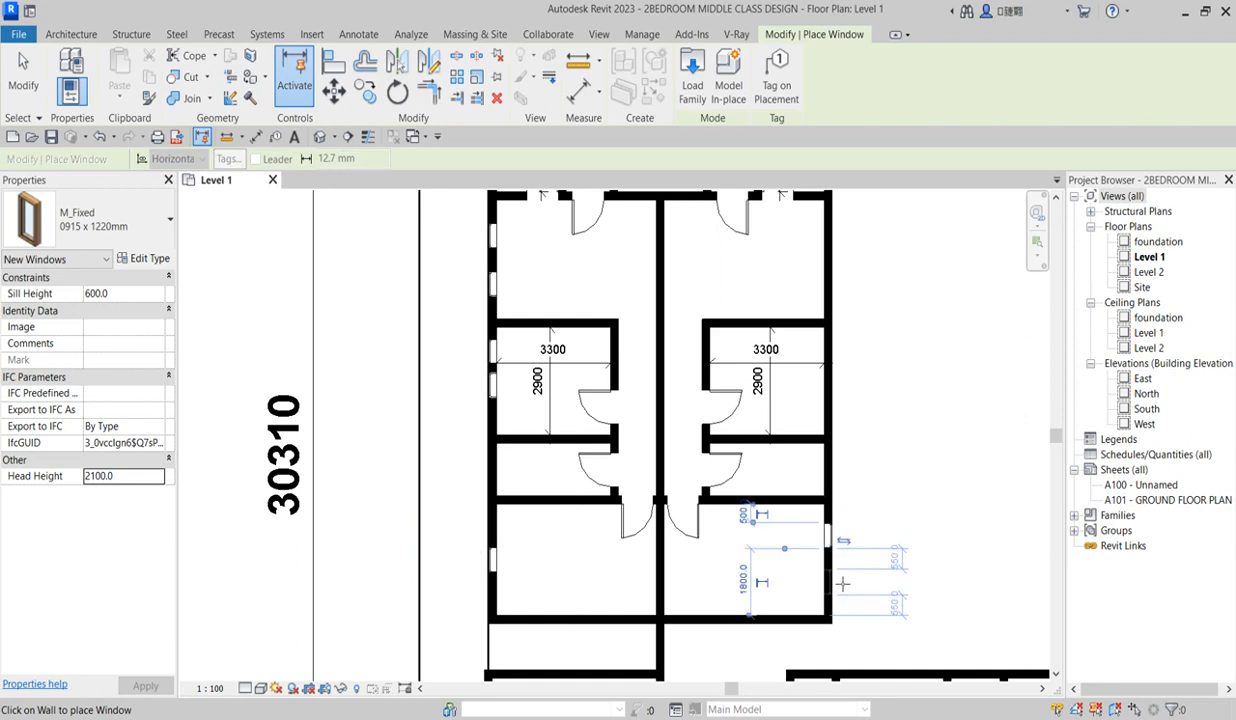
{"action": "left_click", "coordinate": [837, 362]}
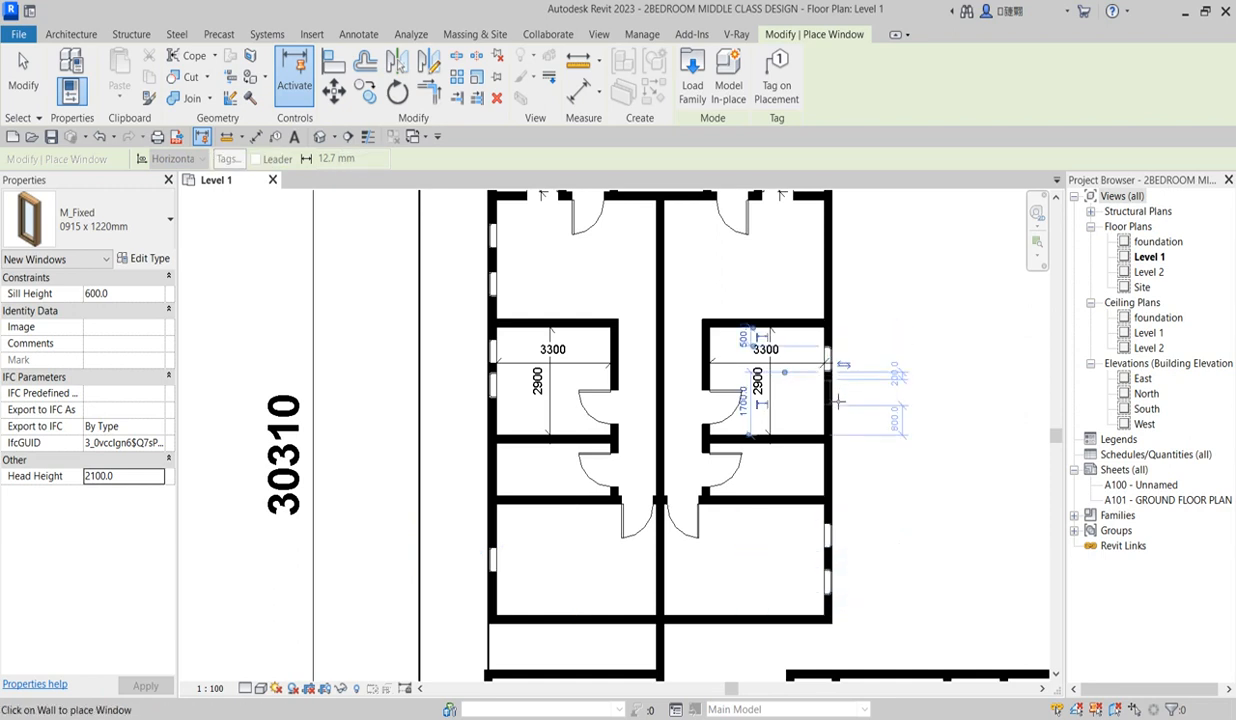
{"action": "left_click", "coordinate": [838, 400]}
Place two windows in the right outer wall of the upright unit's large upper-right room
{"action": "scroll", "coordinate": [847, 486], "scroll_direction": "down", "scroll_amount": 2}
{"action": "scroll", "coordinate": [832, 322], "scroll_direction": "up", "scroll_amount": 3}
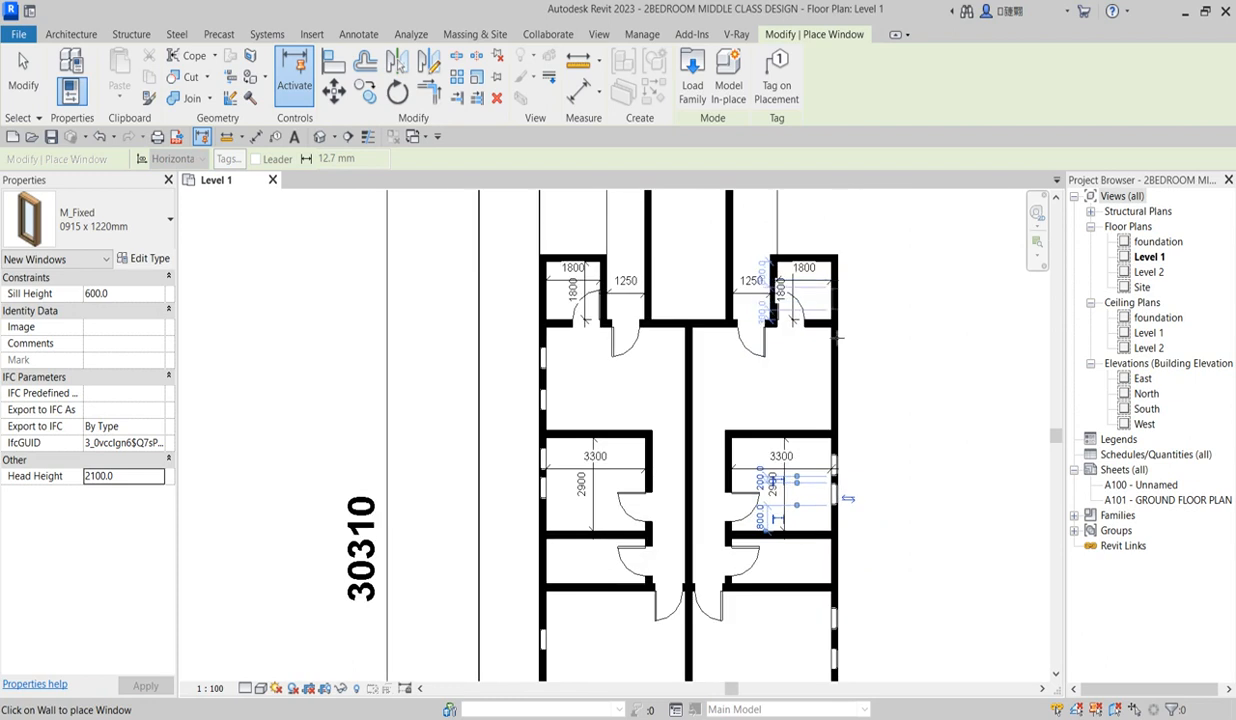
{"action": "left_click", "coordinate": [840, 360]}
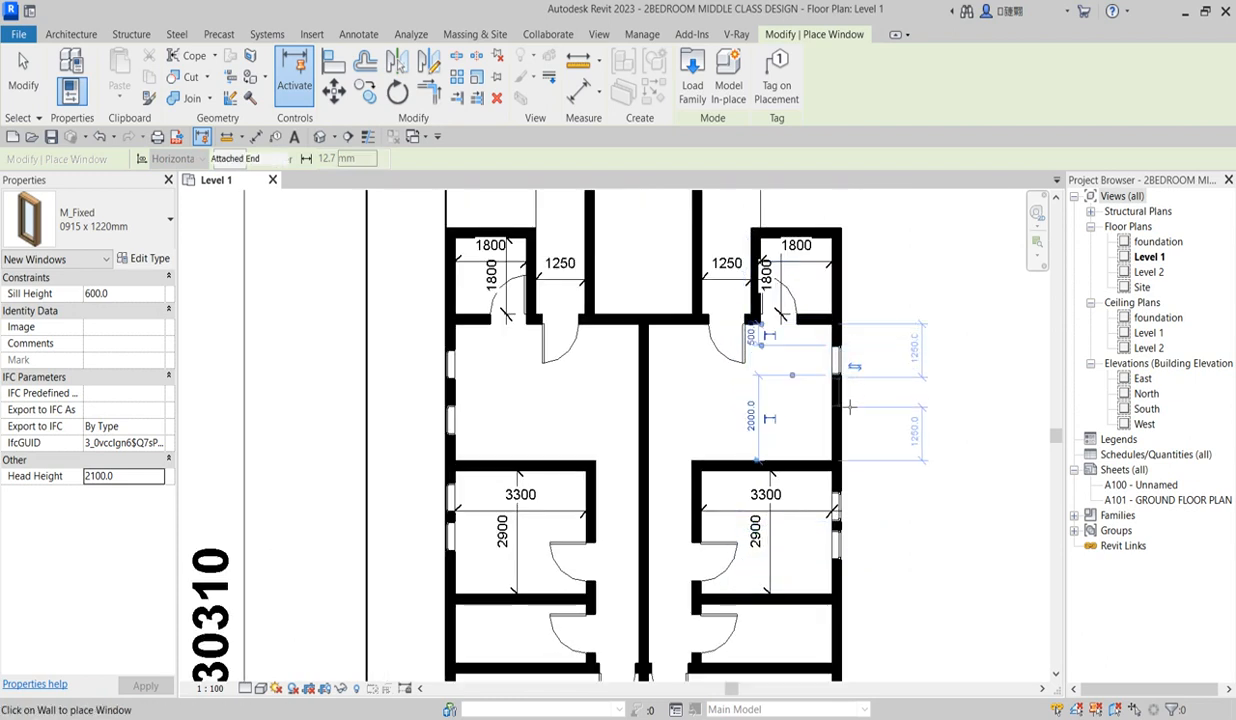
Place a window centred in the outer wall of each 1800 mm square room at the upright unit's upper corners
{"action": "scroll", "coordinate": [844, 421], "scroll_direction": "down", "scroll_amount": 3}
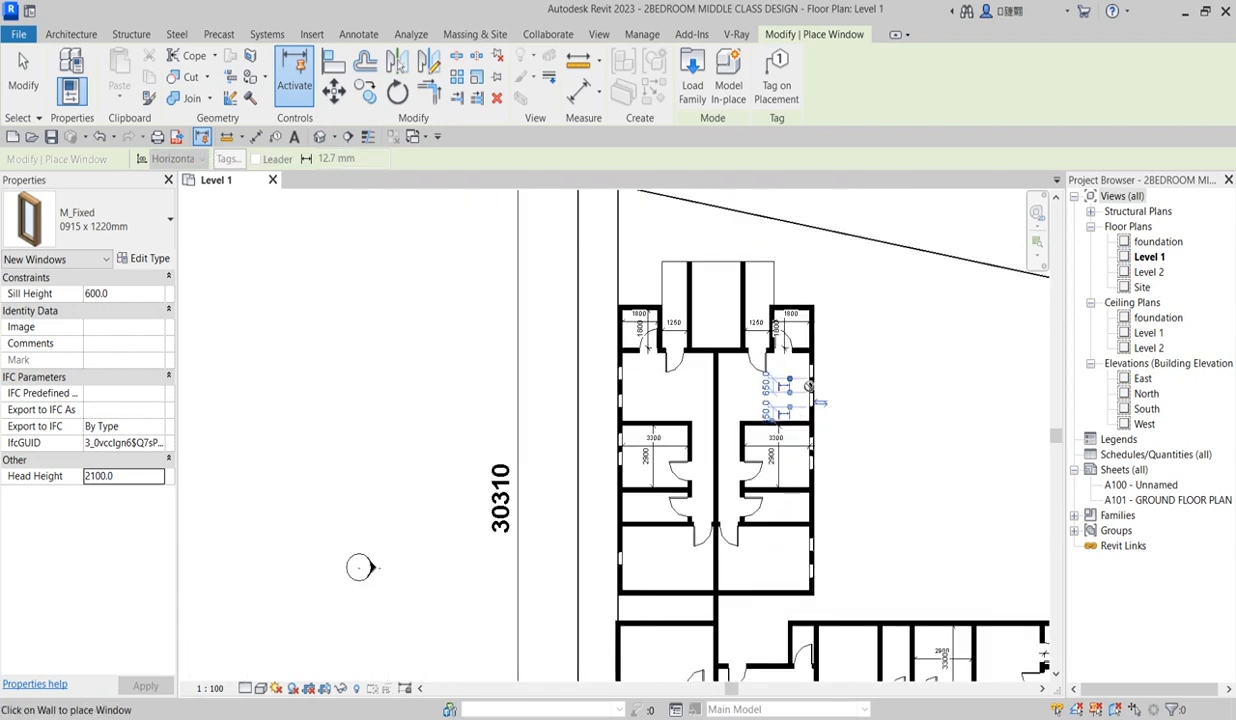
{"action": "scroll", "coordinate": [808, 390], "scroll_direction": "up", "scroll_amount": 4}
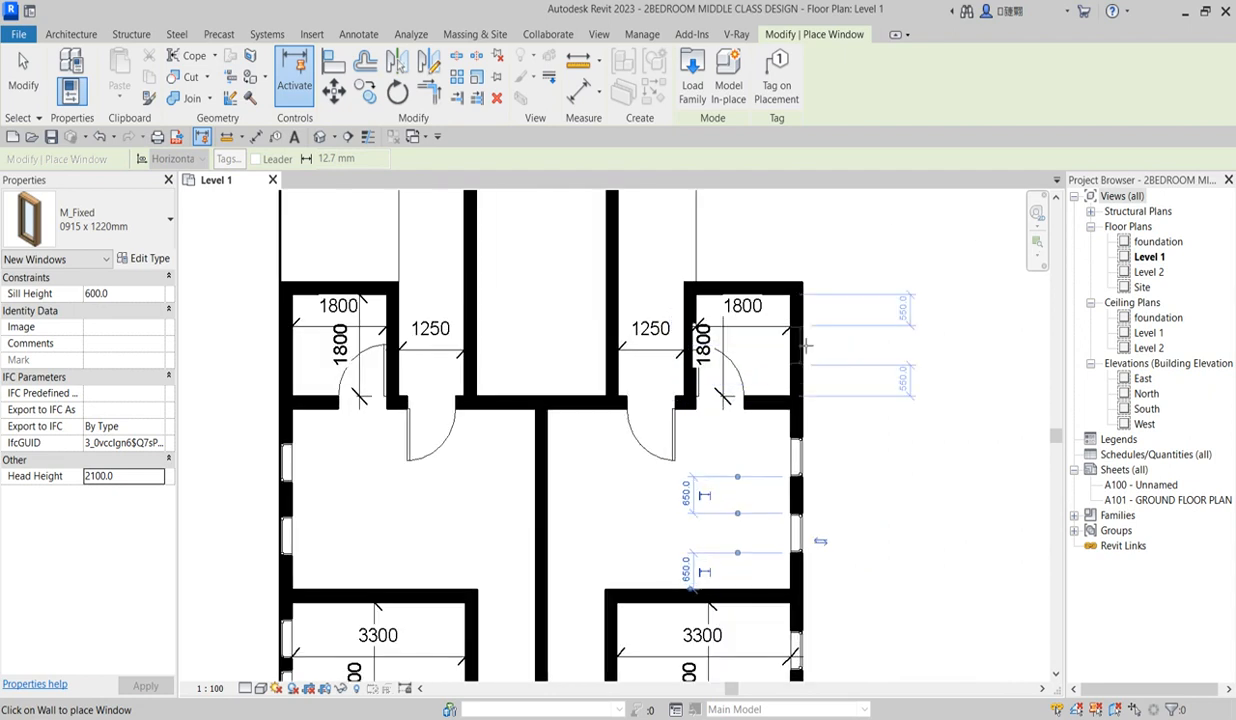
{"action": "left_click", "coordinate": [803, 343]}
{"action": "scroll", "coordinate": [330, 330], "scroll_direction": "down", "scroll_amount": 3}
{"action": "scroll", "coordinate": [394, 325], "scroll_direction": "up", "scroll_amount": 2}
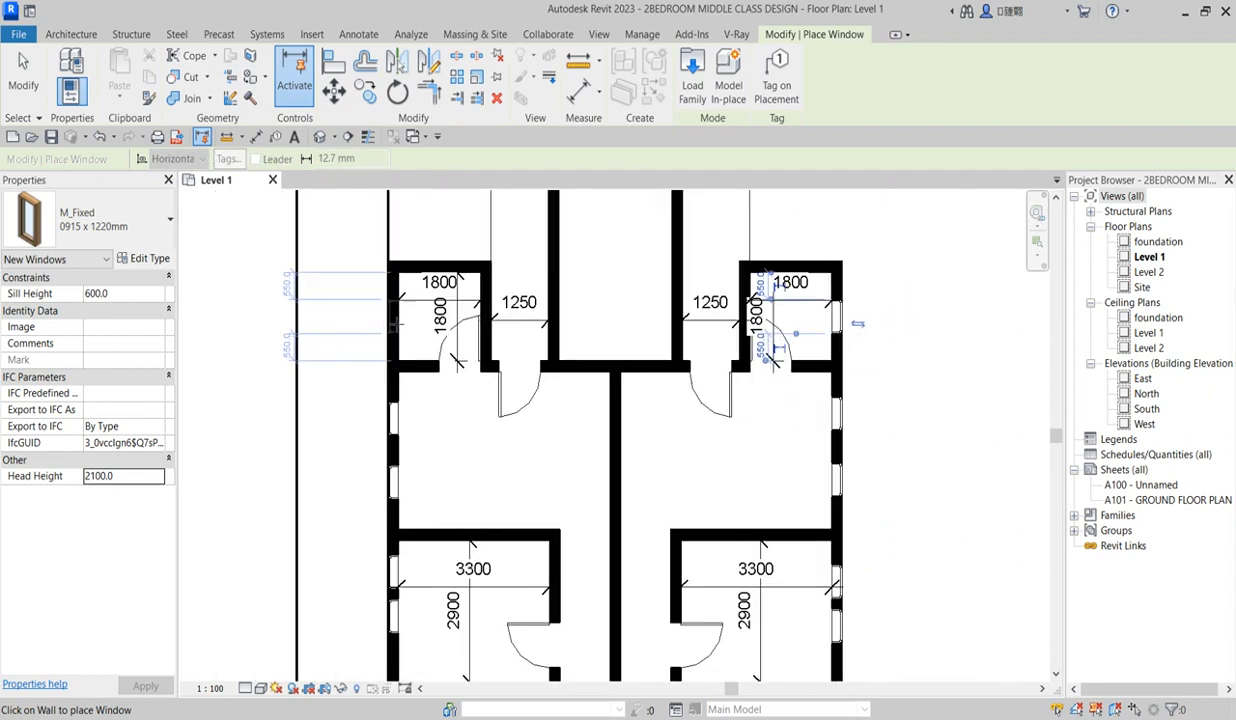
Place two windows each in the upper outer wall of the rotated unit's upper-left end room and its upper 2900 x 3300 mm room
{"action": "scroll", "coordinate": [391, 312], "scroll_direction": "down", "scroll_amount": 5}
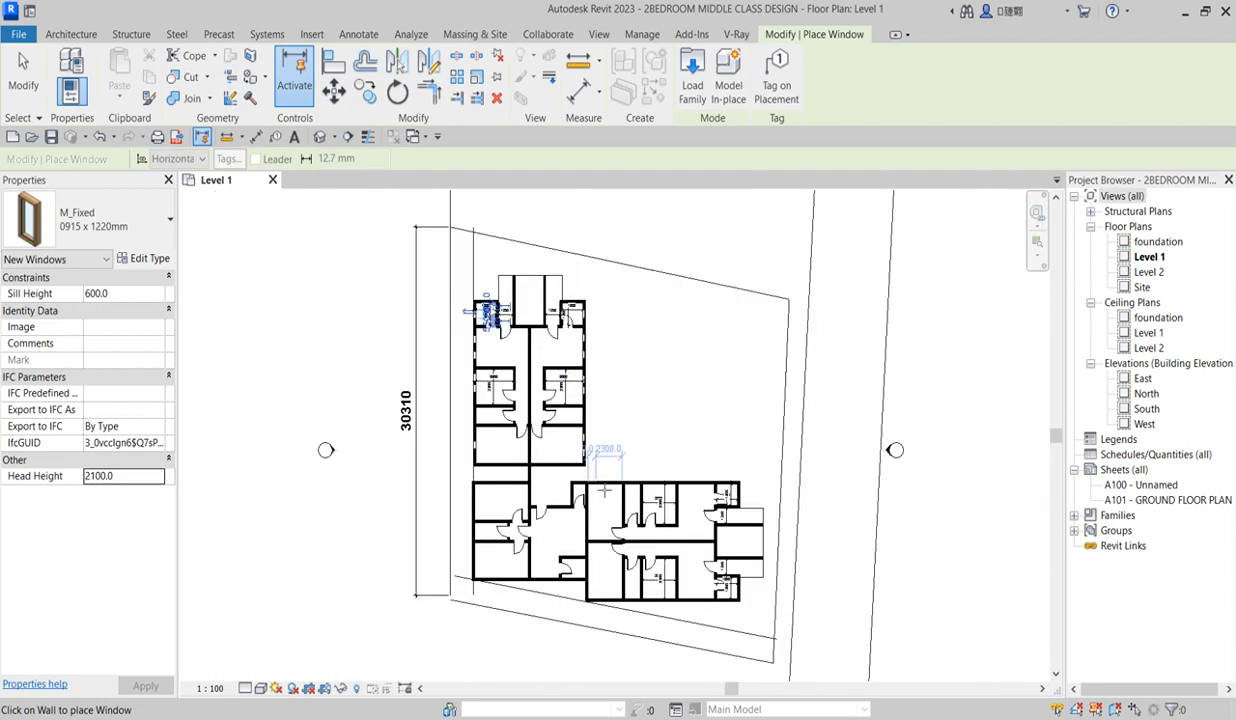
{"action": "scroll", "coordinate": [603, 490], "scroll_direction": "up", "scroll_amount": 4}
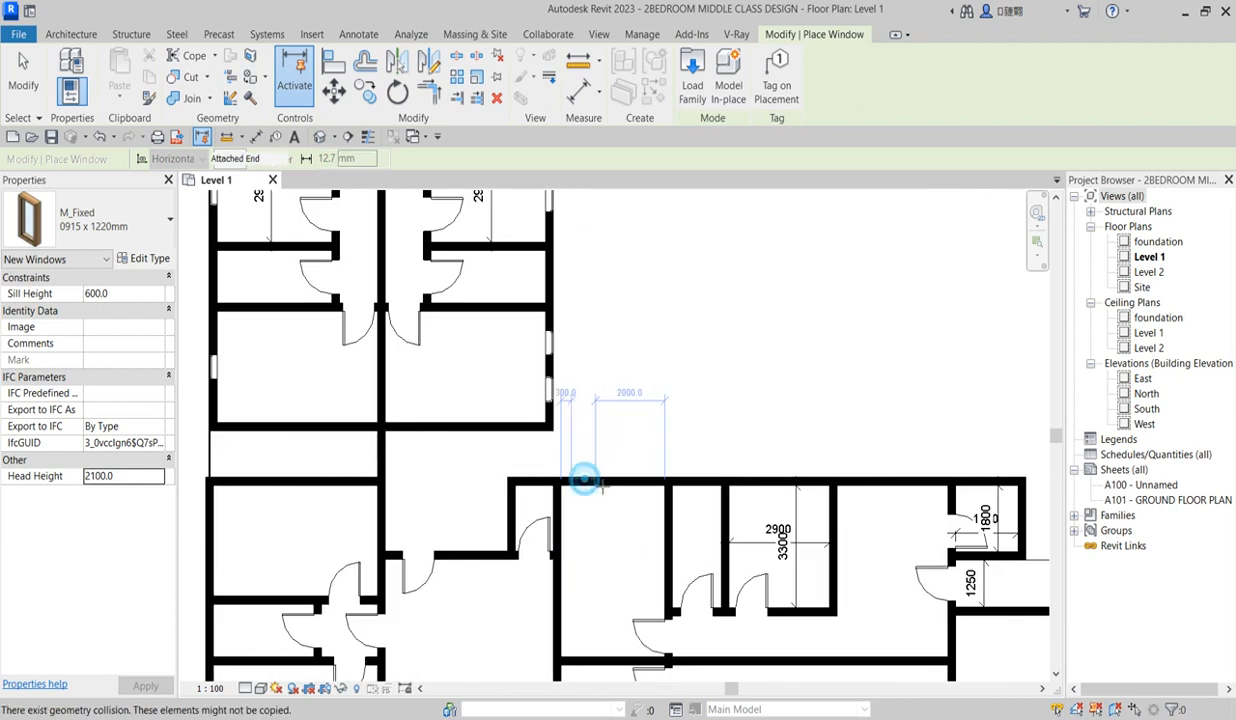
{"action": "left_click", "coordinate": [603, 483]}
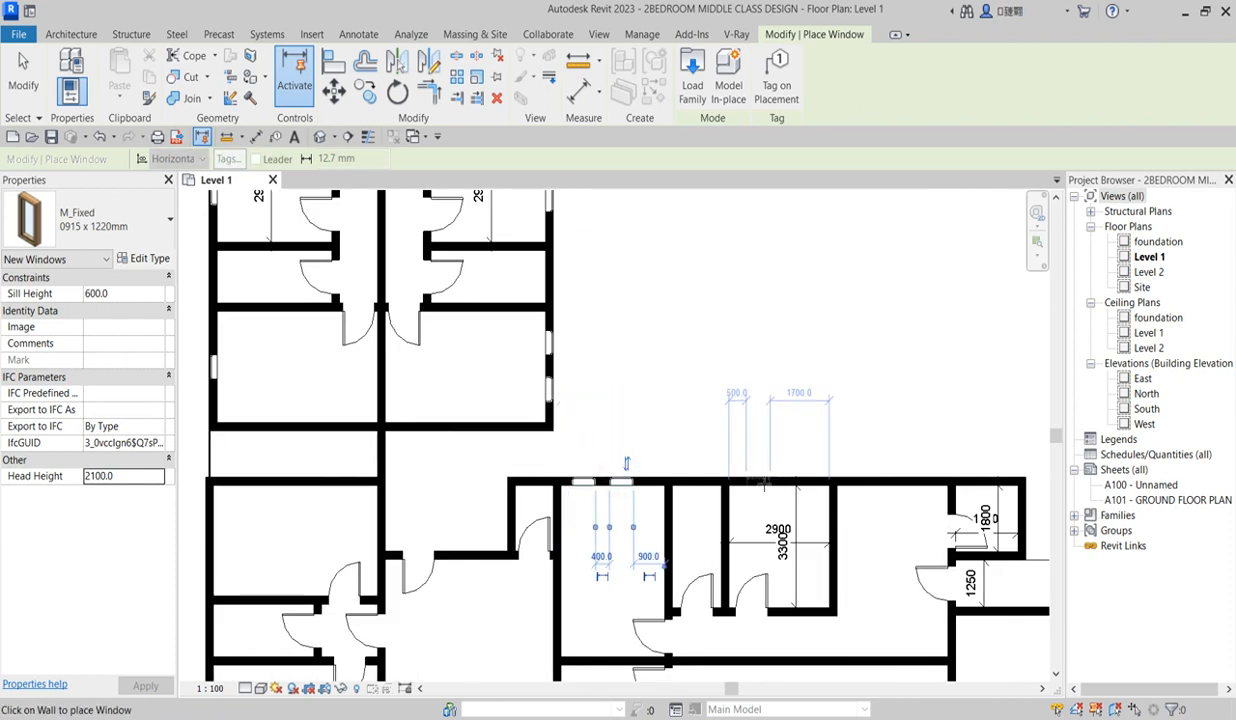
{"action": "left_click", "coordinate": [757, 477]}
{"action": "left_click", "coordinate": [800, 475]}
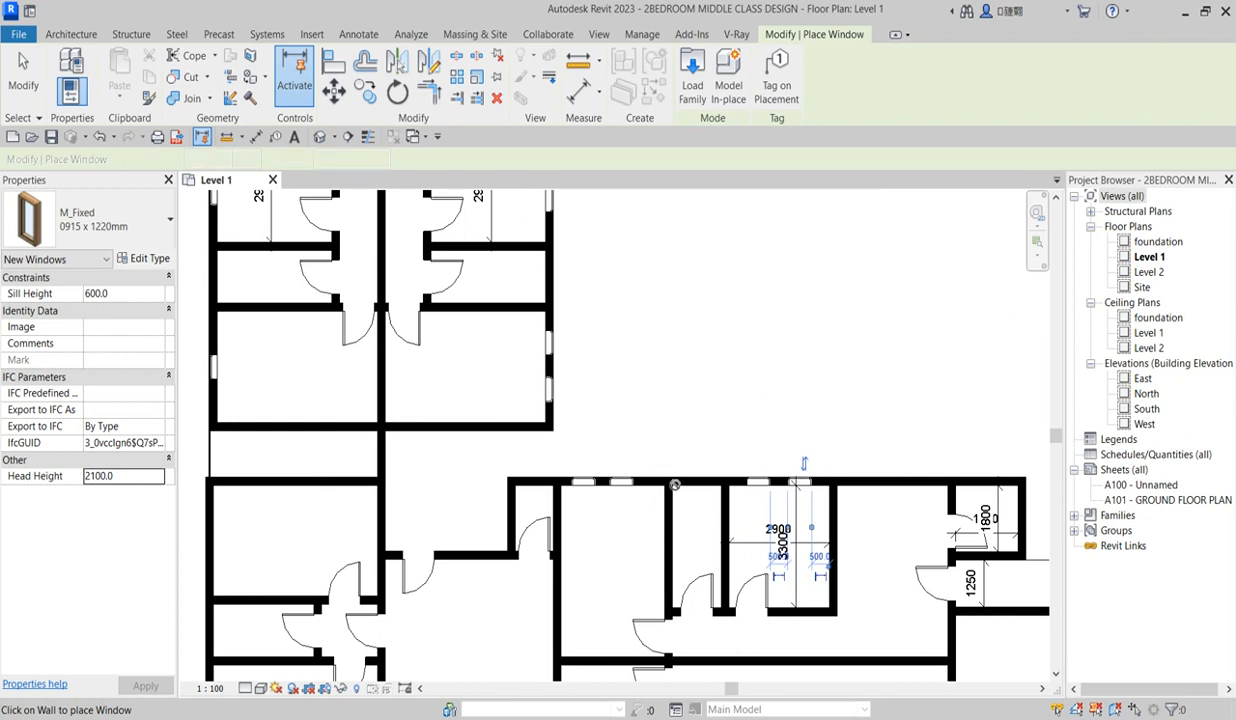
Place two windows in the upper outer wall of the rotated unit's large upper-right room
{"action": "scroll", "coordinate": [655, 463], "scroll_direction": "down", "scroll_amount": 2}
{"action": "scroll", "coordinate": [765, 467], "scroll_direction": "up", "scroll_amount": 3}
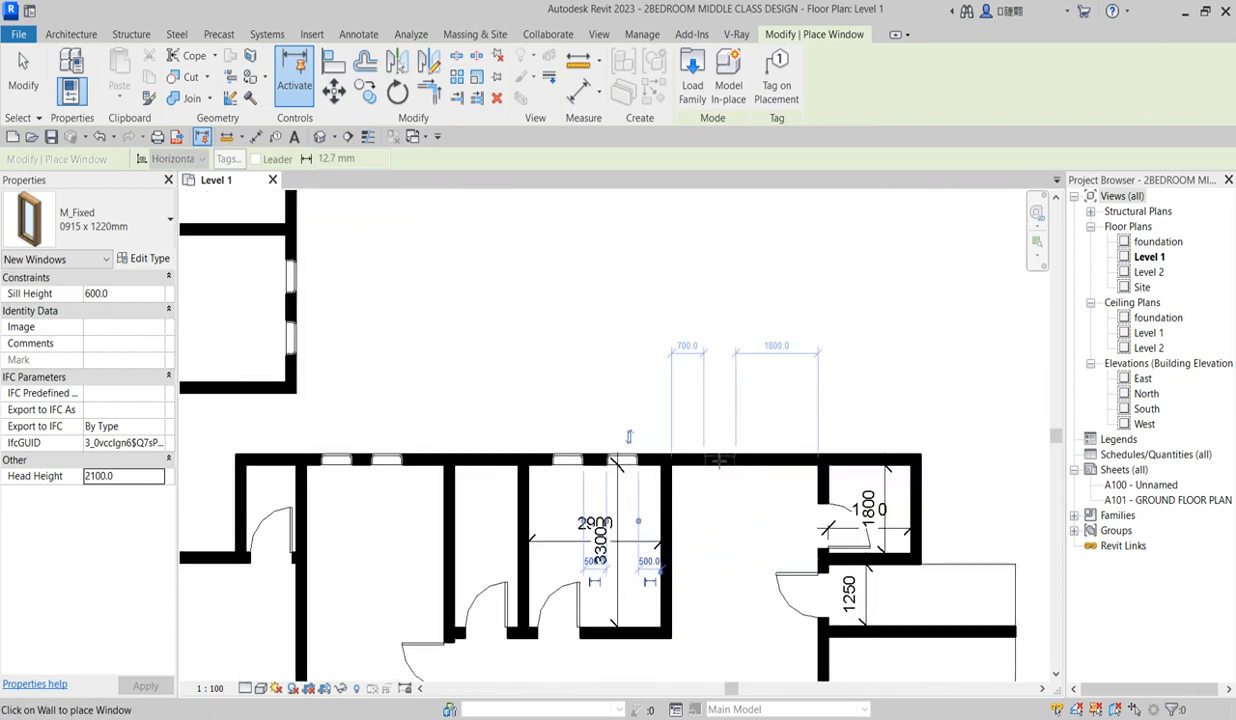
{"action": "scroll", "coordinate": [828, 367], "scroll_direction": "down", "scroll_amount": 2}
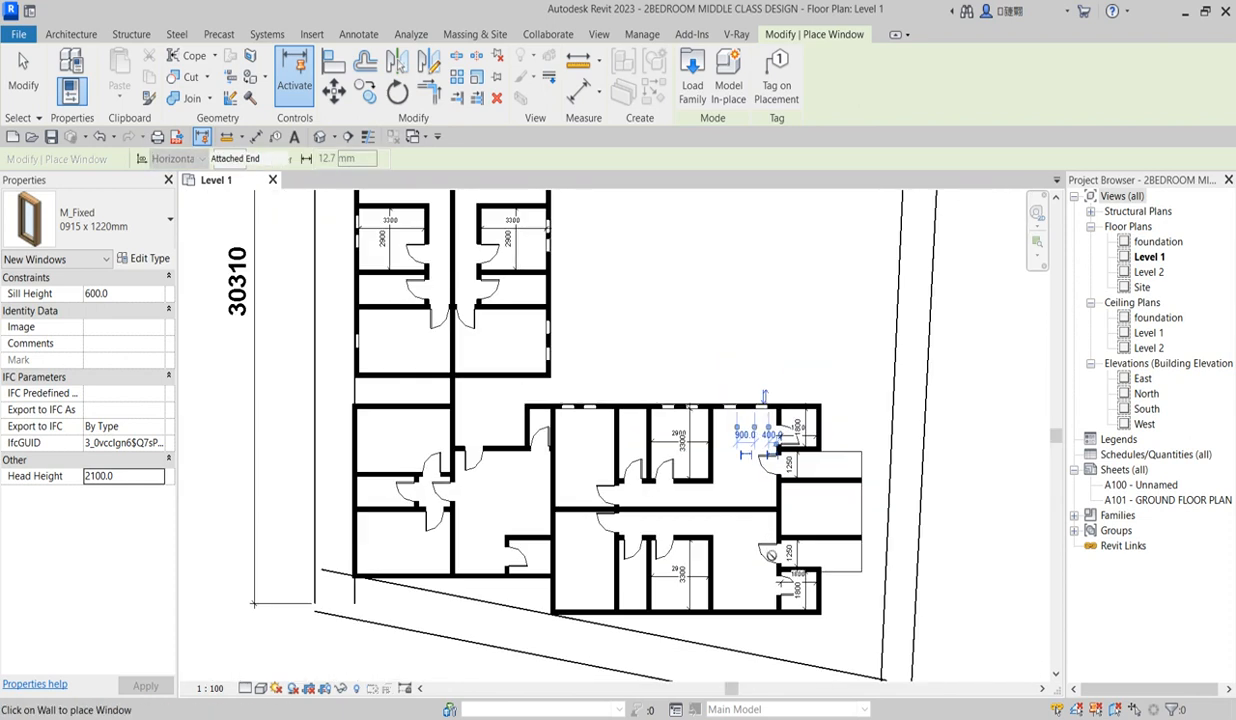
Place two windows each in the rotated unit's lower outer wall for the large right room, left end room and 2900 x 3300 mm room
{"action": "scroll", "coordinate": [755, 638], "scroll_direction": "up", "scroll_amount": 2}
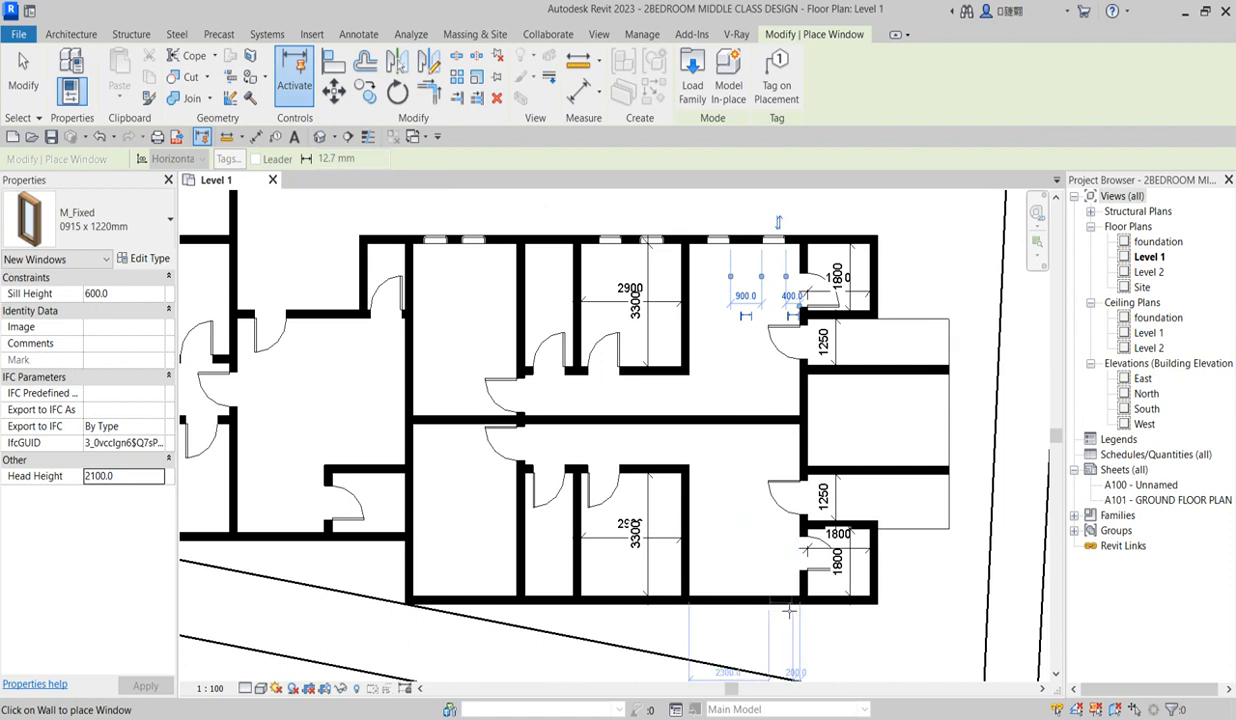
{"action": "left_click", "coordinate": [740, 601]}
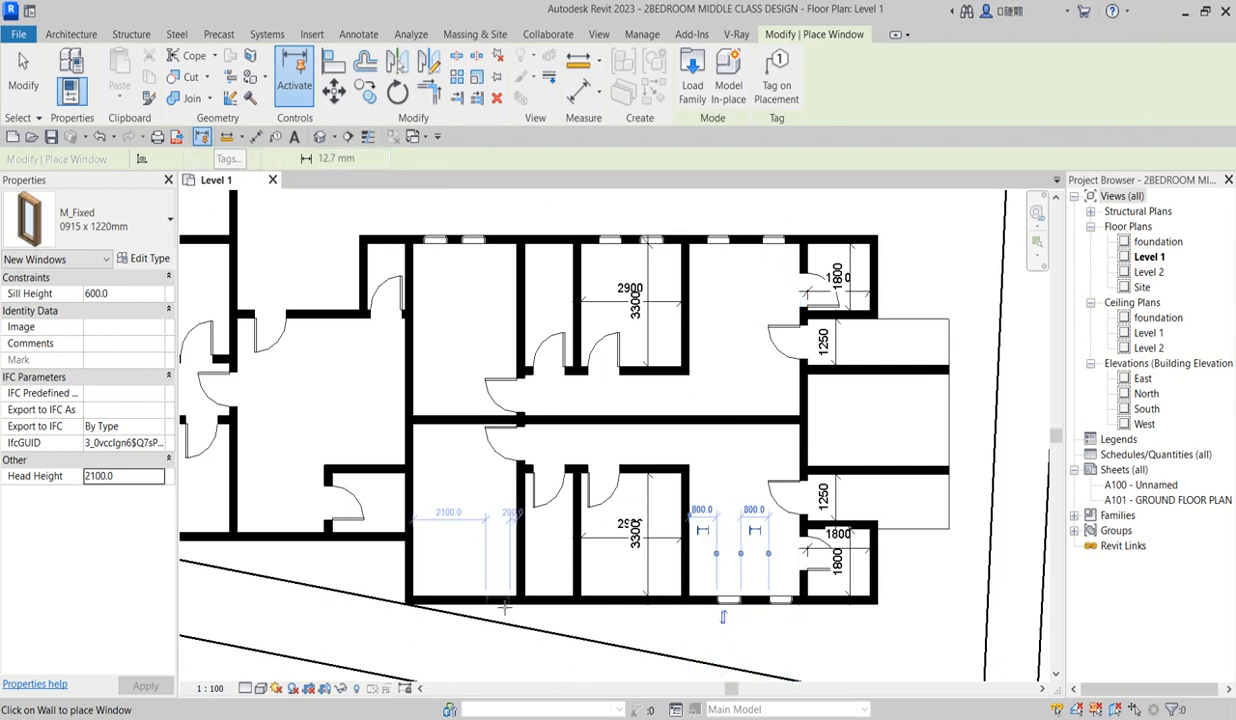
{"action": "left_click", "coordinate": [461, 600]}
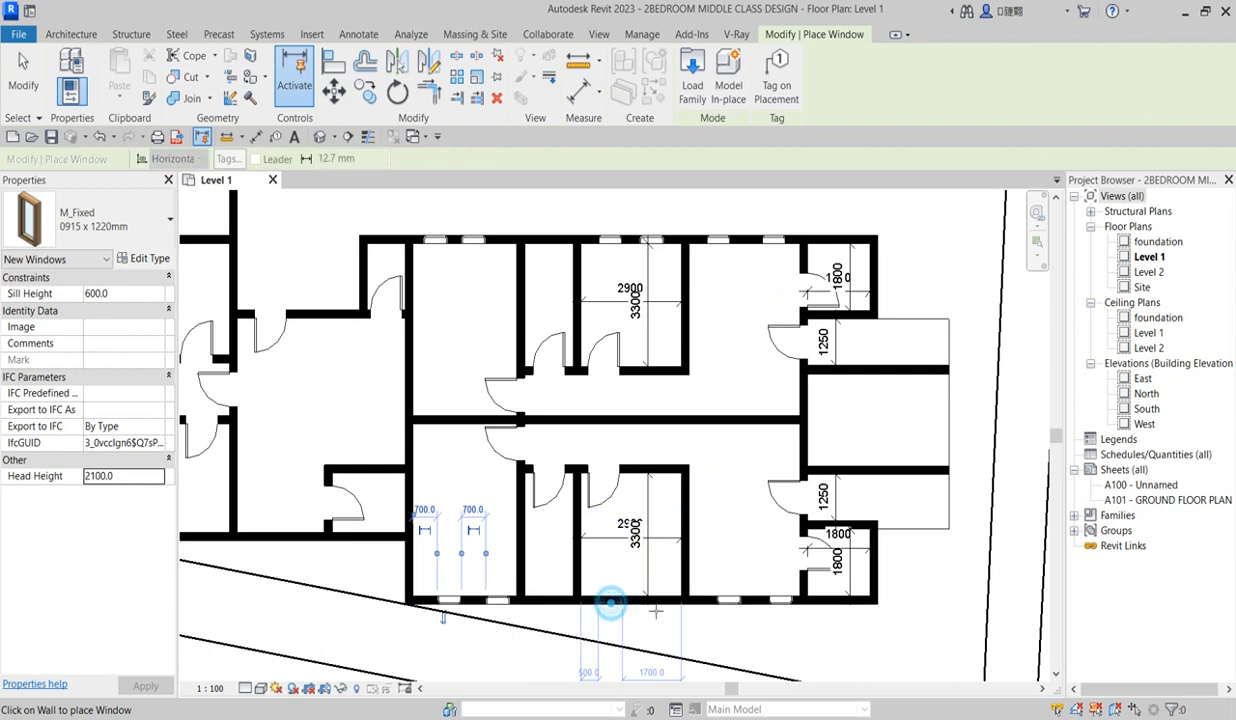
{"action": "left_click", "coordinate": [610, 601]}
{"action": "scroll", "coordinate": [651, 601], "scroll_direction": "down", "scroll_amount": 3}
{"action": "scroll", "coordinate": [645, 590], "scroll_direction": "up", "scroll_amount": 3}
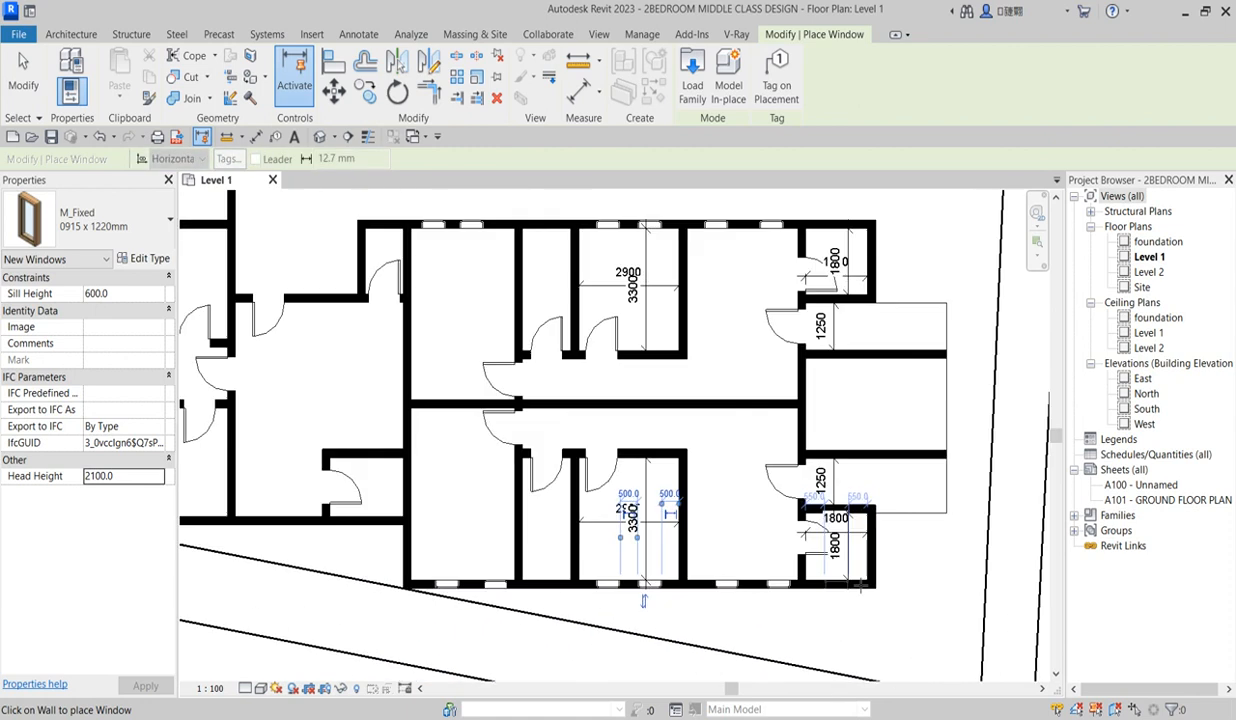
Place a window centred in the right outer wall of each 1800 mm square room at the rotated unit's right end
{"action": "left_click", "coordinate": [877, 549]}
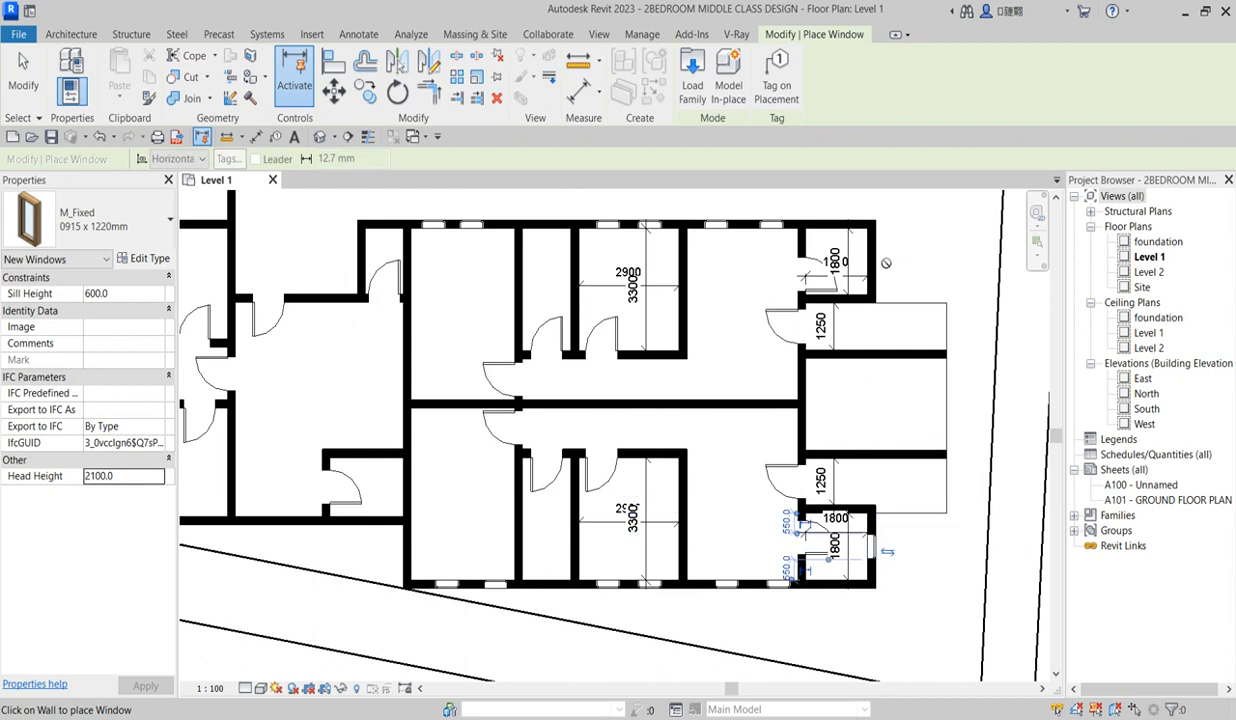
{"action": "scroll", "coordinate": [850, 400], "scroll_direction": "down", "scroll_amount": 5}
{"action": "scroll", "coordinate": [595, 240], "scroll_direction": "up", "scroll_amount": 5}
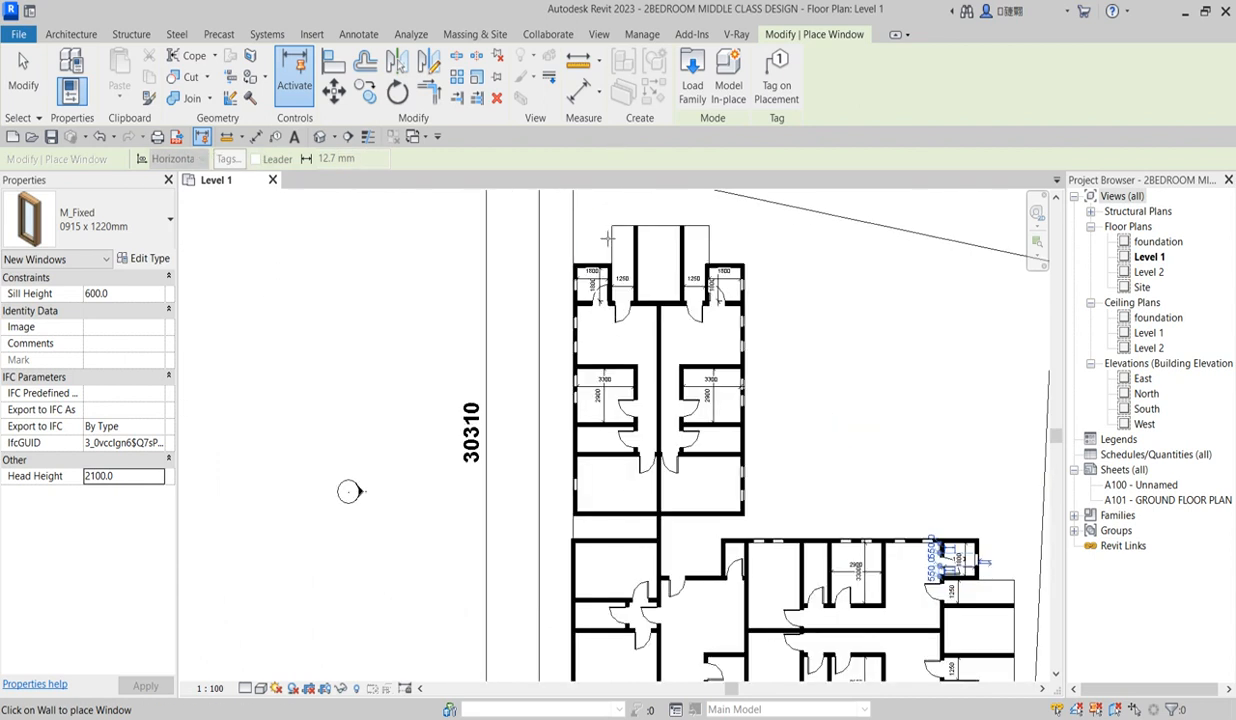
Place a window centred in the upper wall of each 1800 mm square room at the top of the upright unit
{"action": "left_click", "coordinate": [587, 244]}
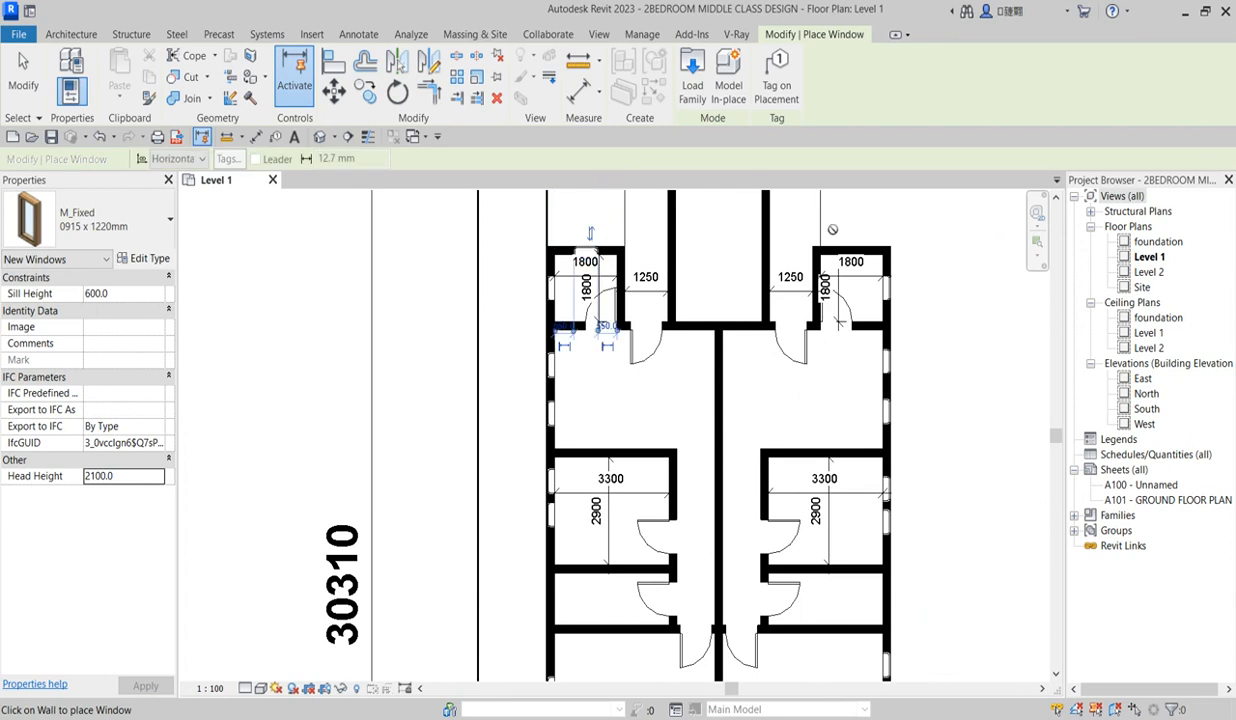
{"action": "left_click", "coordinate": [855, 245]}
{"action": "scroll", "coordinate": [789, 422], "scroll_direction": "down", "scroll_amount": 3}
{"action": "scroll", "coordinate": [690, 380], "scroll_direction": "down", "scroll_amount": 2}
{"action": "scroll", "coordinate": [727, 490], "scroll_direction": "up", "scroll_amount": 2}
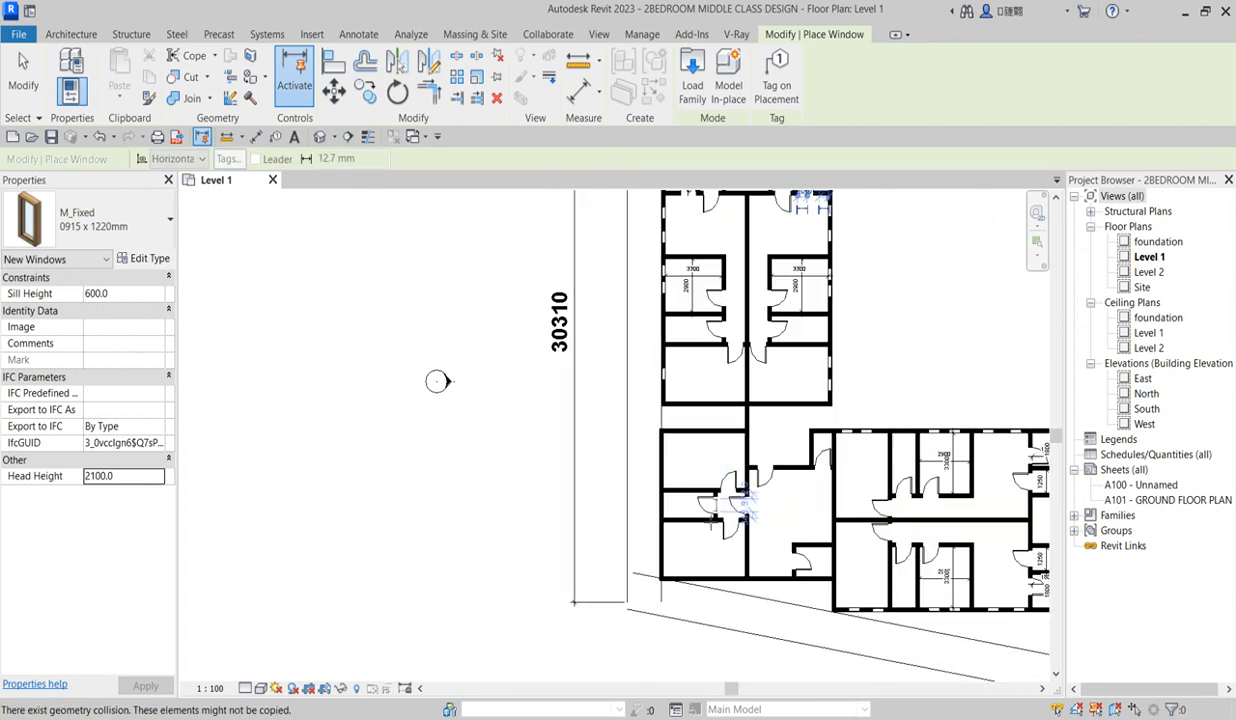
Place two windows each in the left outer wall of the infill block's lower-left and upper-left rooms
{"action": "scroll", "coordinate": [663, 545], "scroll_direction": "up", "scroll_amount": 2}
{"action": "left_click", "coordinate": [659, 553]}
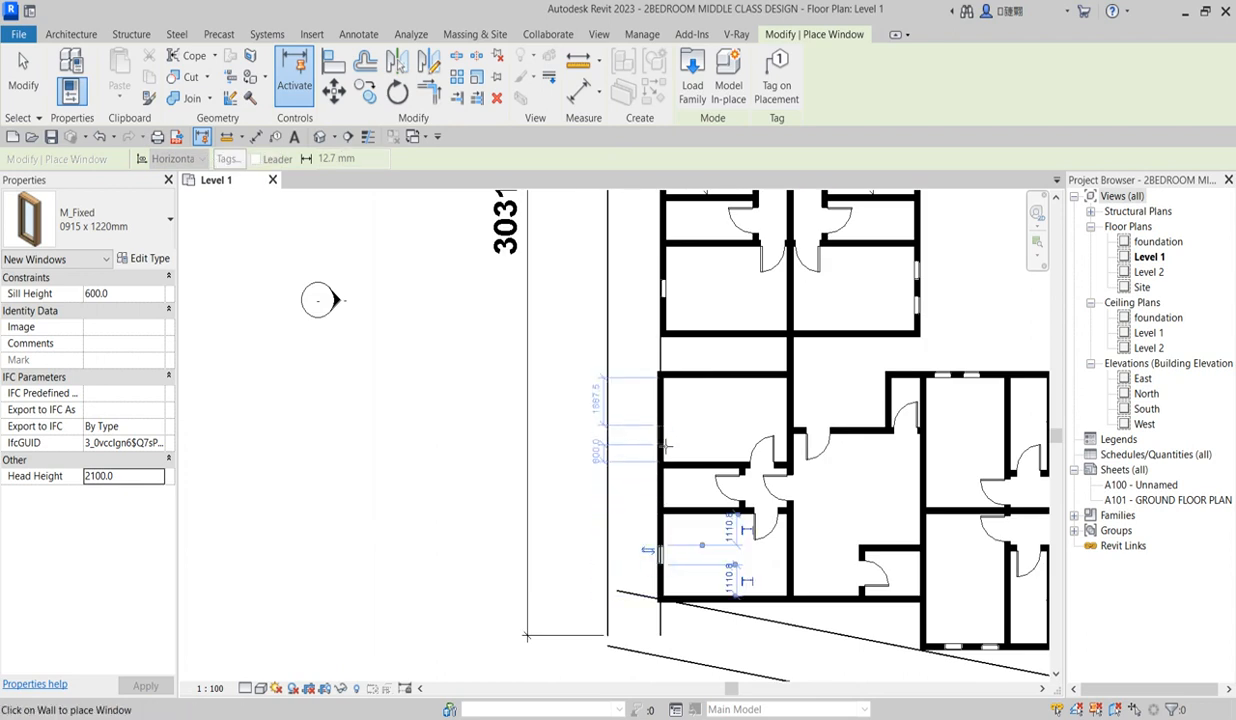
{"action": "left_click", "coordinate": [660, 428]}
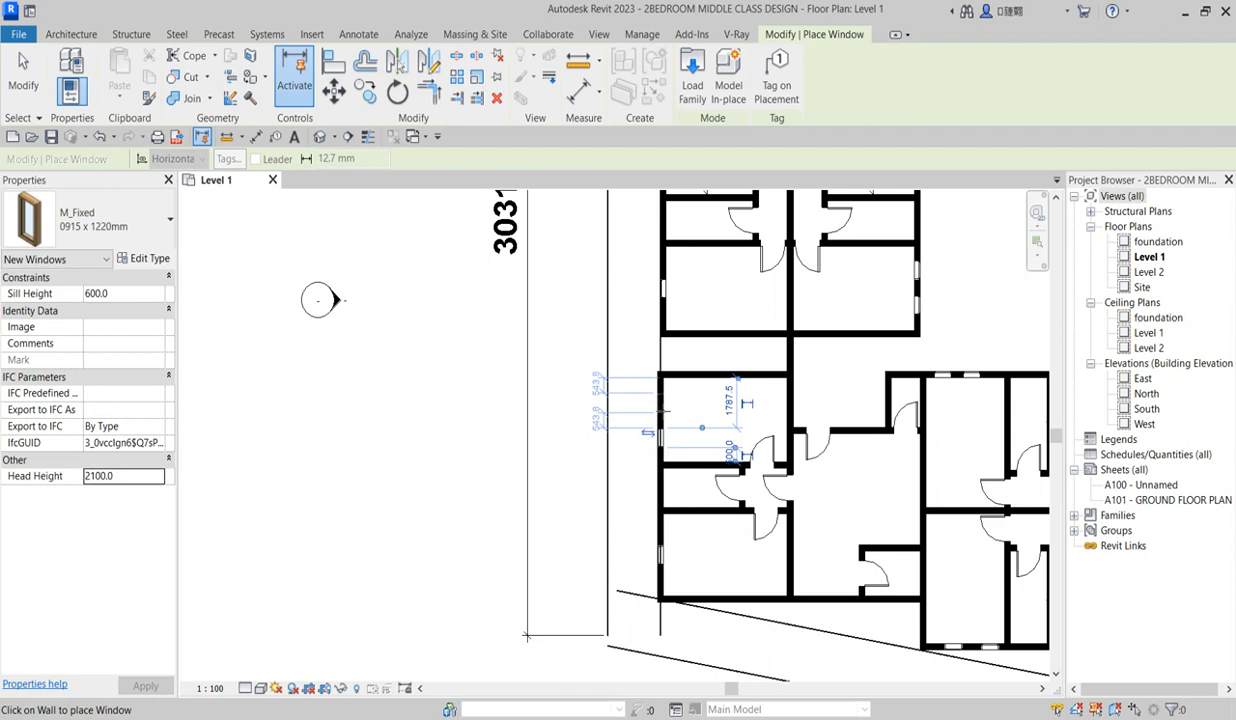
{"action": "scroll", "coordinate": [666, 585], "scroll_direction": "up", "scroll_amount": 3}
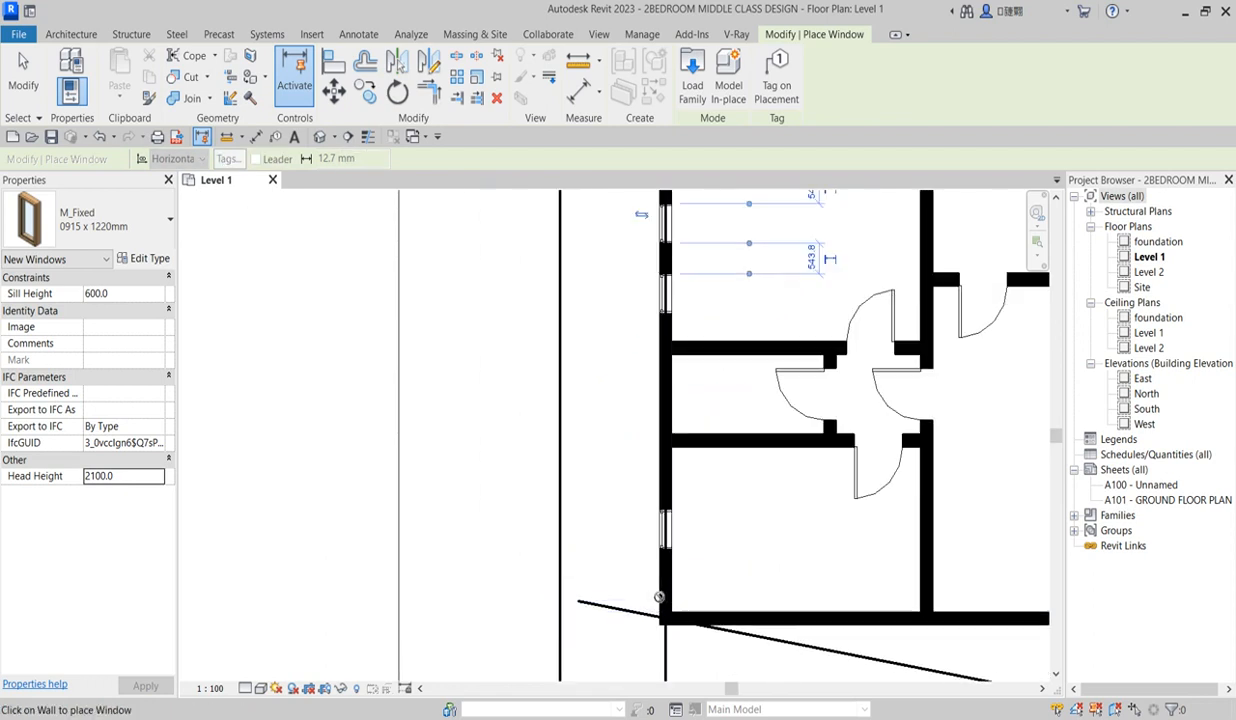
Place one window in the lower outer wall of the infill block's central room and two beside the door in its upper wall
{"action": "scroll", "coordinate": [905, 590], "scroll_direction": "down", "scroll_amount": 2}
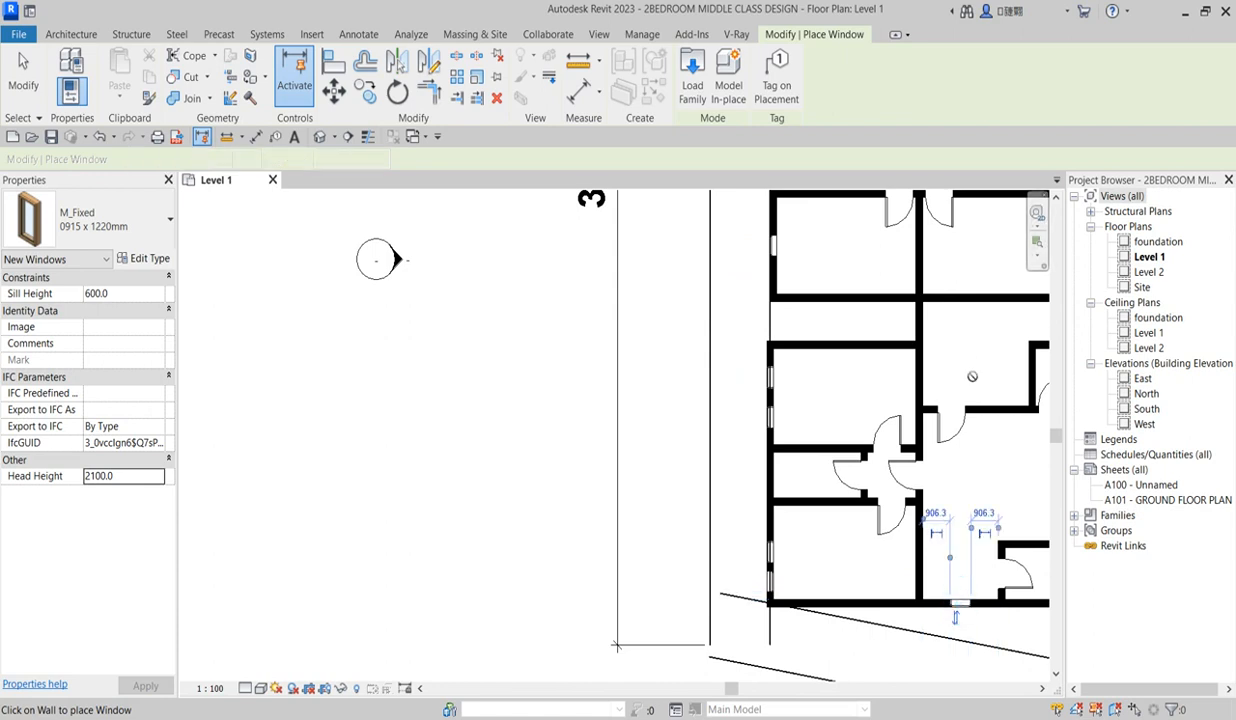
{"action": "scroll", "coordinate": [978, 407], "scroll_direction": "up", "scroll_amount": 1}
{"action": "left_click", "coordinate": [978, 407]}
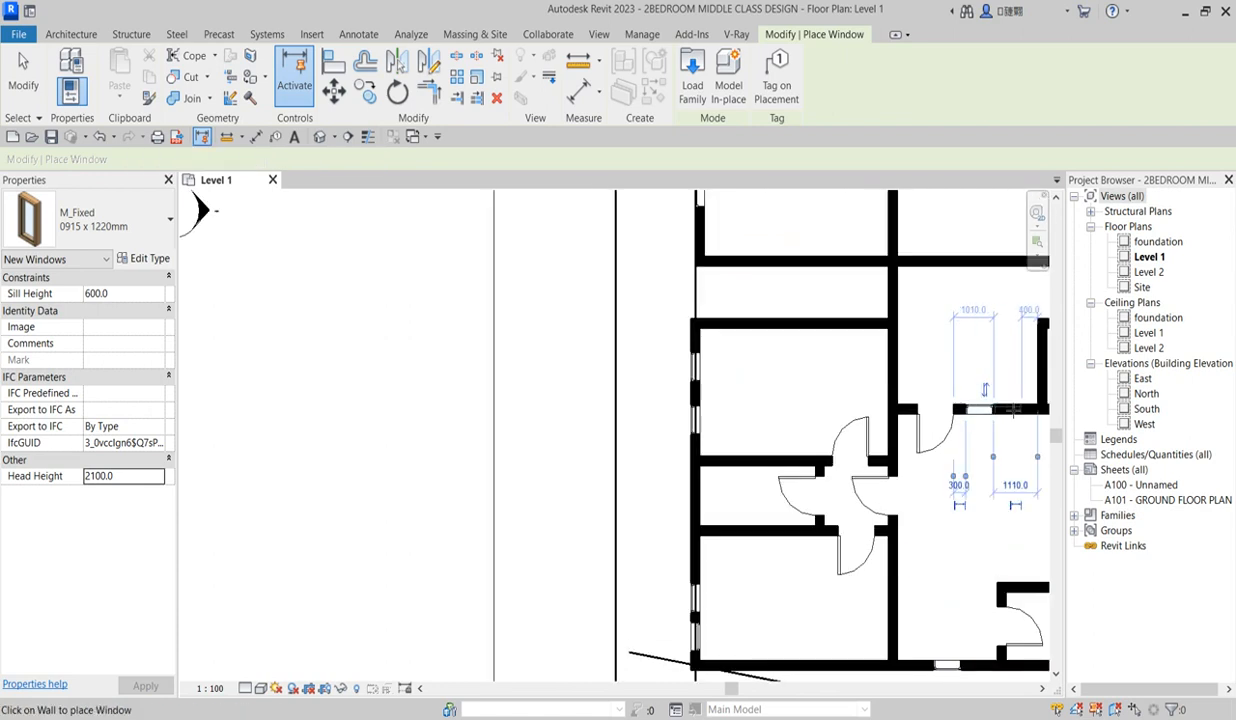
{"action": "left_click", "coordinate": [1013, 409]}
Place a window in the outer wall of each small room at the infill block's lower-right and upper-right corners
{"action": "scroll", "coordinate": [905, 380], "scroll_direction": "down", "scroll_amount": 2}
{"action": "scroll", "coordinate": [1013, 553], "scroll_direction": "up", "scroll_amount": 2}
{"action": "left_click", "coordinate": [991, 556]}
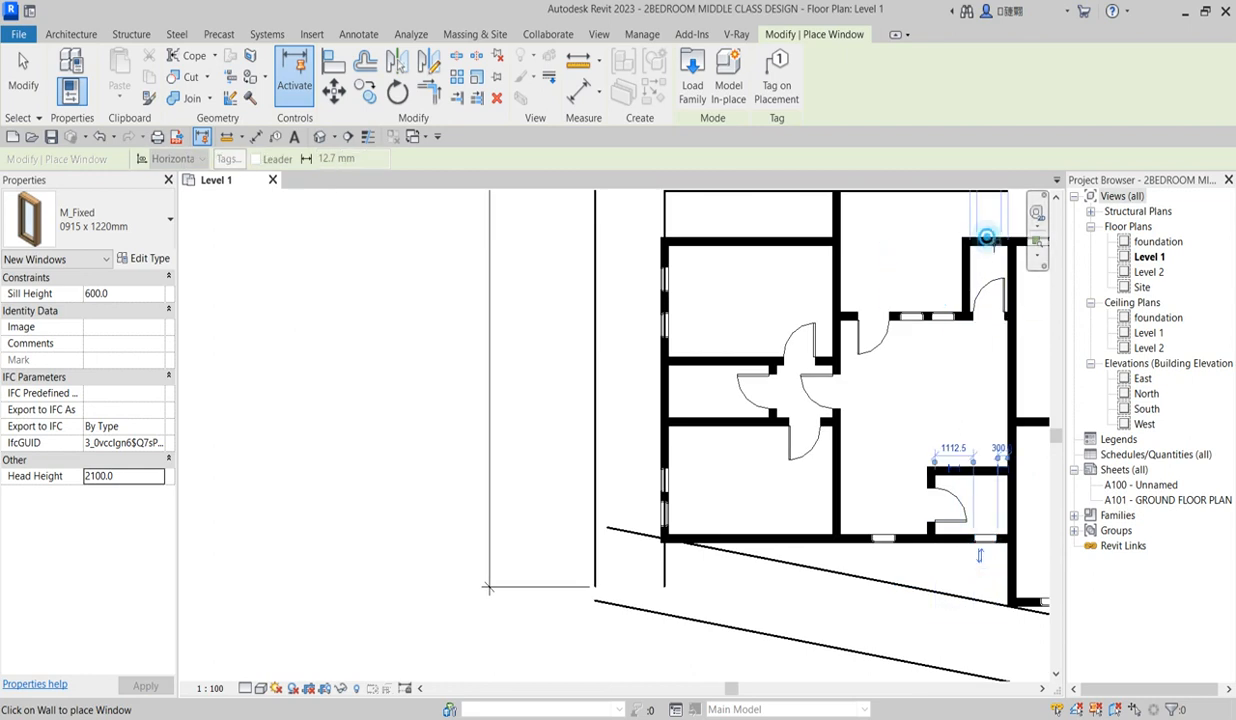
{"action": "scroll", "coordinate": [789, 345], "scroll_direction": "down", "scroll_amount": 4}
{"action": "right_click", "coordinate": [660, 310]}
{"action": "right_click", "coordinate": [556, 272]}
{"action": "left_click", "coordinate": [610, 285]}
Examine the door and window layout of the upright unit, infill block and rotated unit across the Level 1 plan
{"action": "scroll", "coordinate": [563, 333], "scroll_direction": "down", "scroll_amount": 2}
{"action": "middle_click_drag", "start_coordinate": [563, 333], "coordinate": [505, 325]}
{"action": "scroll", "coordinate": [631, 300], "scroll_direction": "up", "scroll_amount": 5}
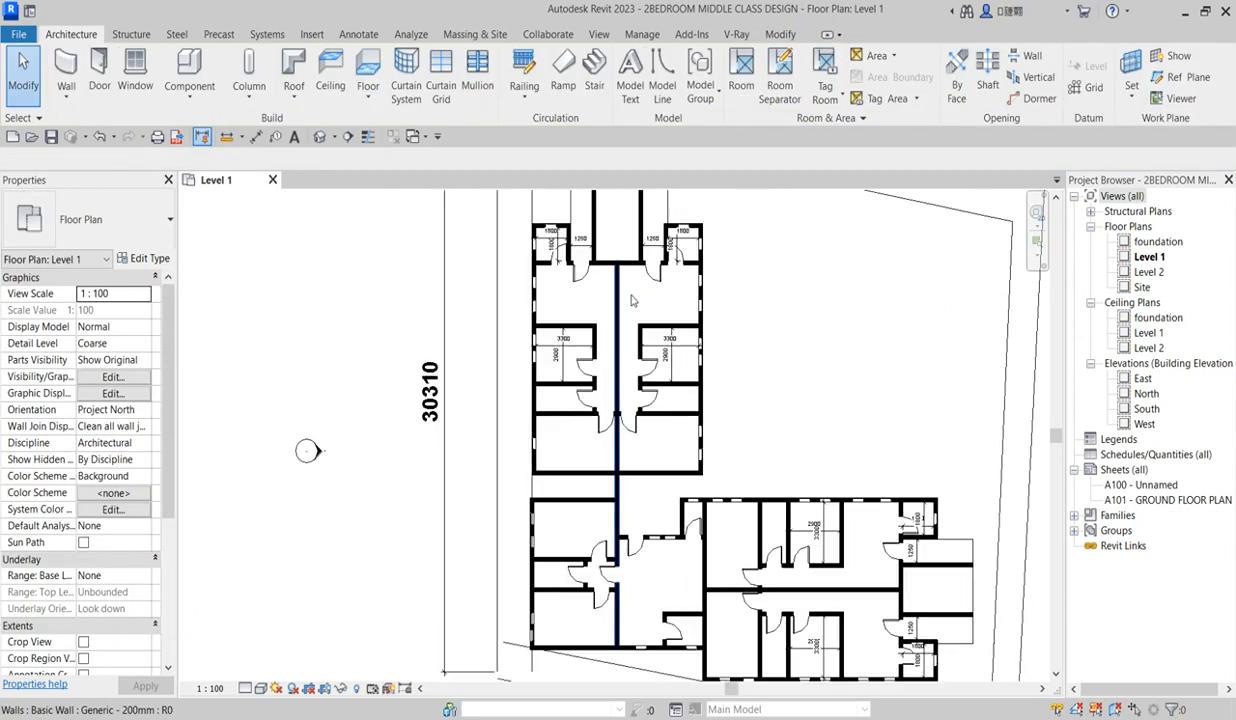
{"action": "scroll", "coordinate": [631, 300], "scroll_direction": "down", "scroll_amount": 3}
{"action": "scroll", "coordinate": [663, 423], "scroll_direction": "up", "scroll_amount": 5}
{"action": "scroll", "coordinate": [800, 403], "scroll_direction": "down", "scroll_amount": 3}
{"action": "left_click", "coordinate": [795, 419]}
{"action": "right_click", "coordinate": [796, 421]}
{"action": "left_click", "coordinate": [720, 306]}
{"action": "scroll", "coordinate": [727, 406], "scroll_direction": "down", "scroll_amount": 5}
{"action": "scroll", "coordinate": [697, 370], "scroll_direction": "up", "scroll_amount": 2}
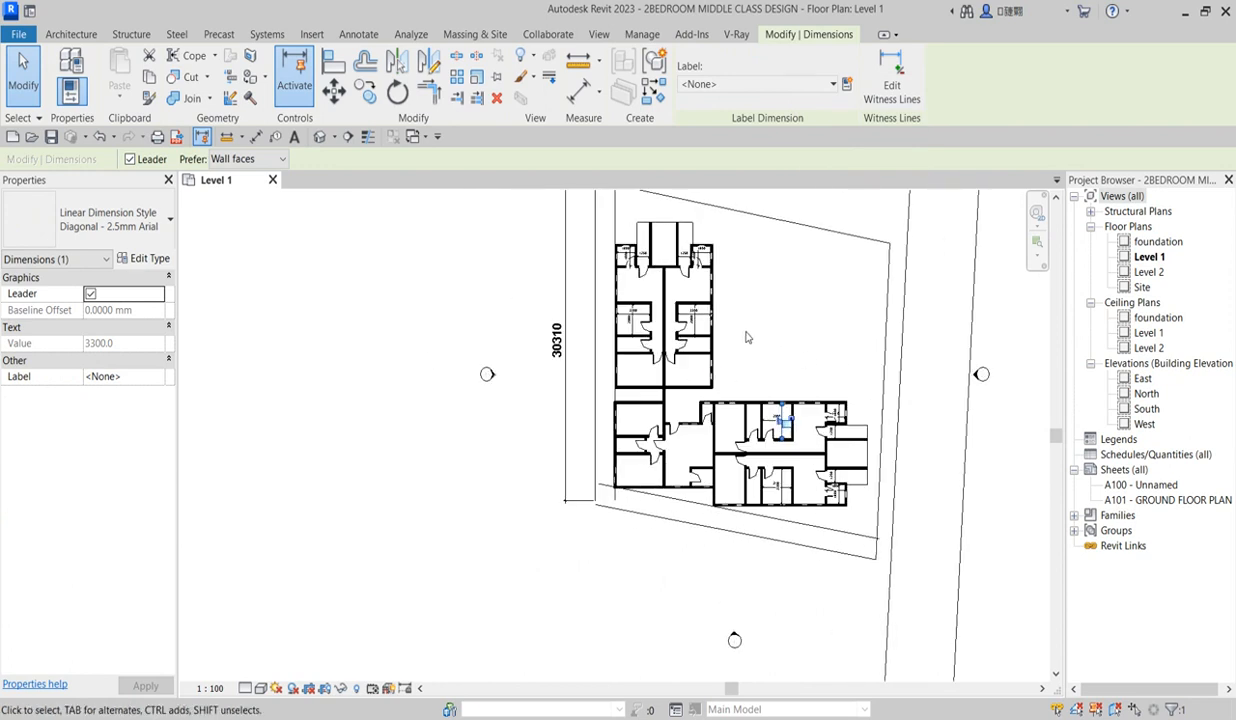
{"action": "scroll", "coordinate": [746, 333], "scroll_direction": "up", "scroll_amount": 2}
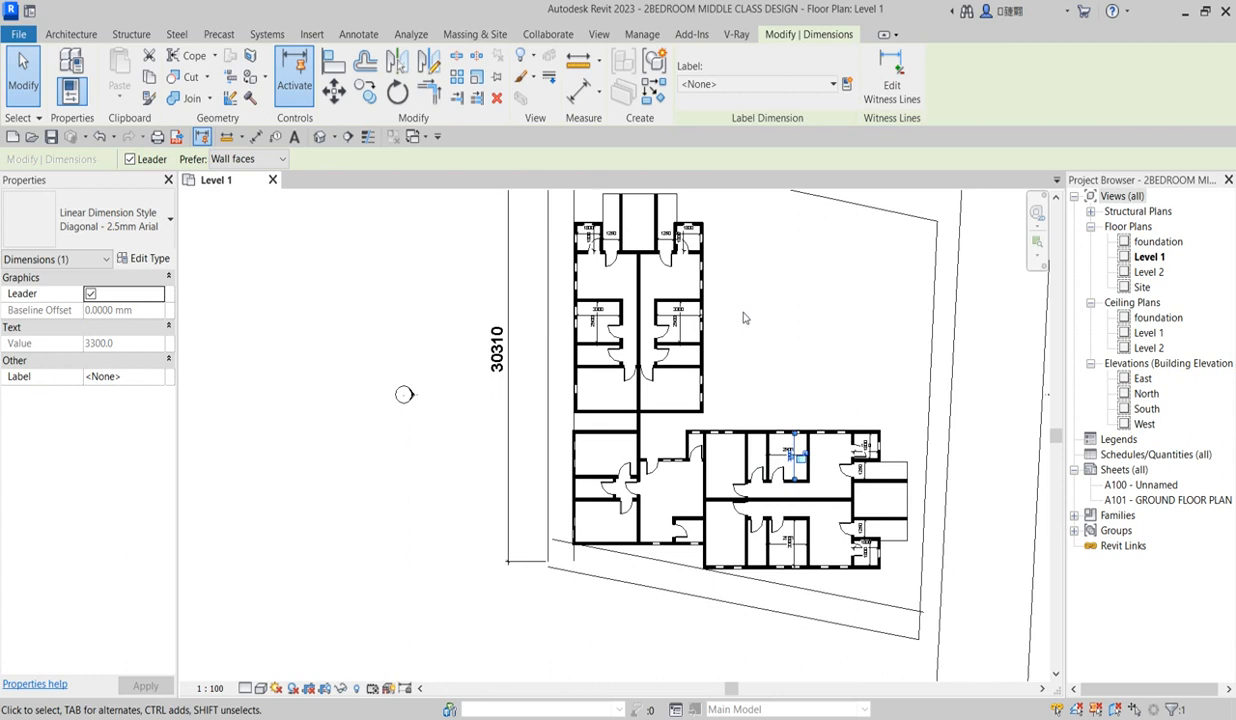
{"action": "scroll", "coordinate": [743, 318], "scroll_direction": "down", "scroll_amount": 2}
{"action": "scroll", "coordinate": [741, 320], "scroll_direction": "up", "scroll_amount": 2}
{"action": "scroll", "coordinate": [743, 323], "scroll_direction": "up", "scroll_amount": 2}
{"action": "scroll", "coordinate": [745, 325], "scroll_direction": "up", "scroll_amount": 1}
{"action": "scroll", "coordinate": [645, 398], "scroll_direction": "down", "scroll_amount": 3}
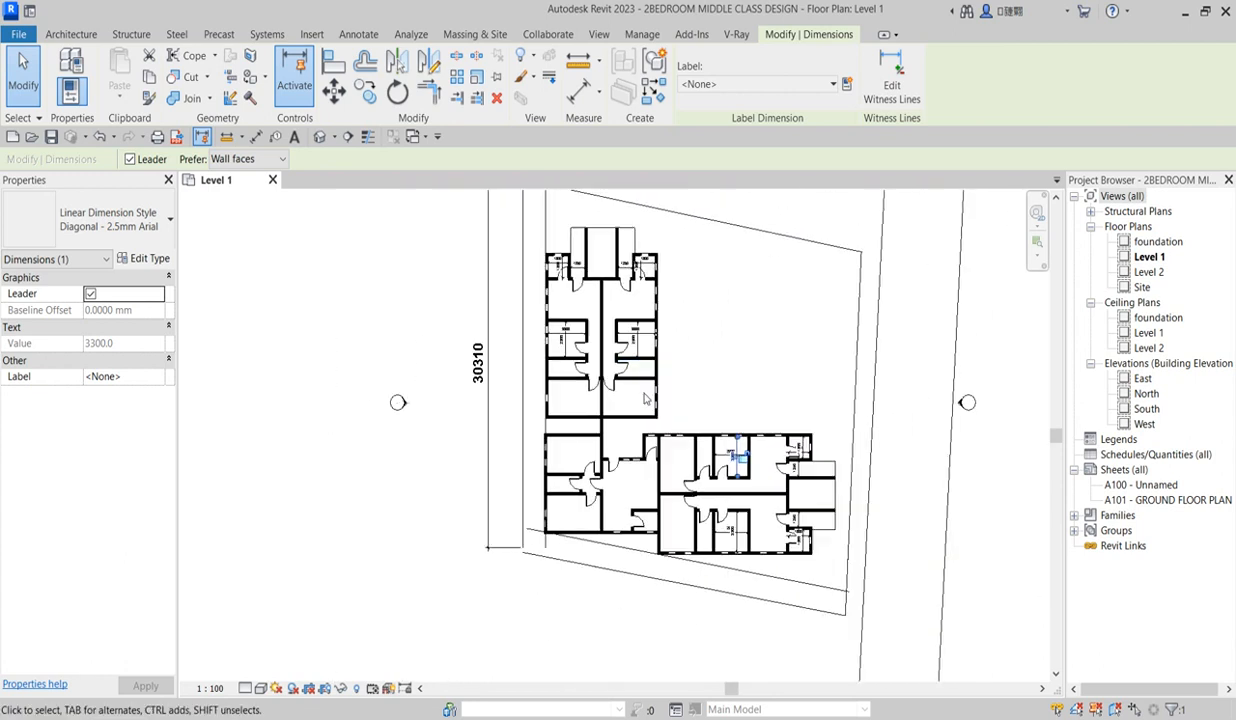
{"action": "left_click", "coordinate": [704, 351]}
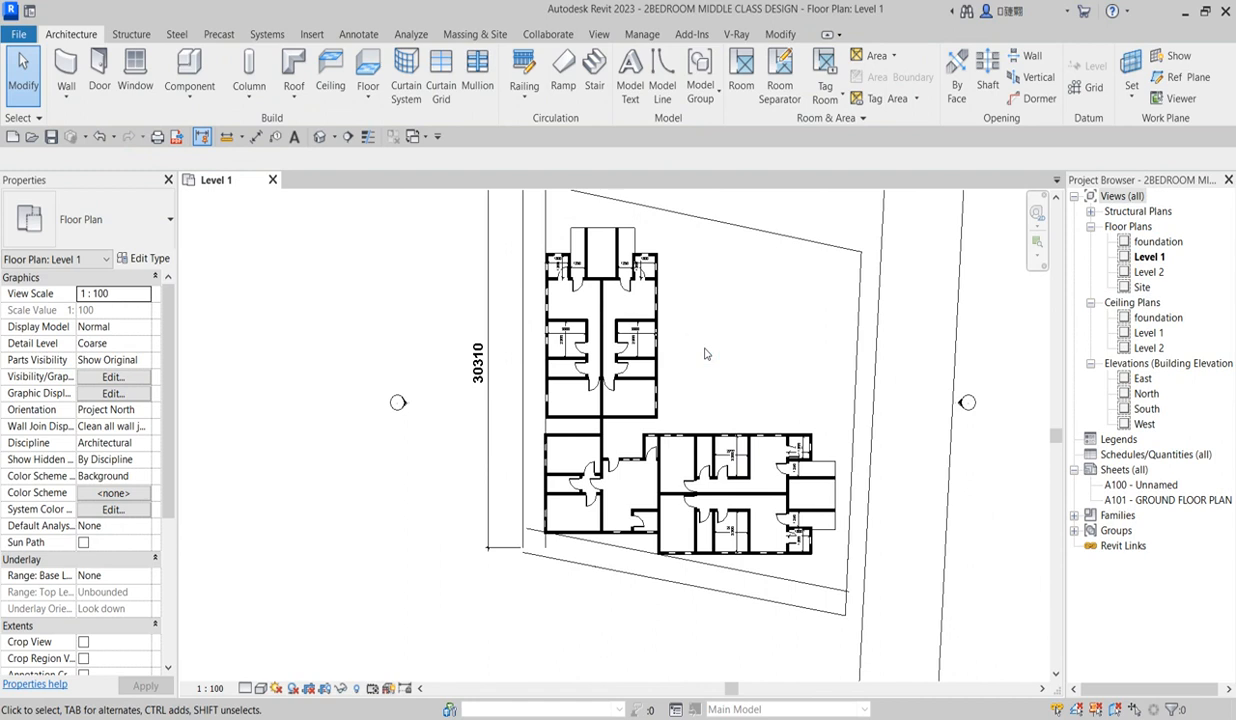